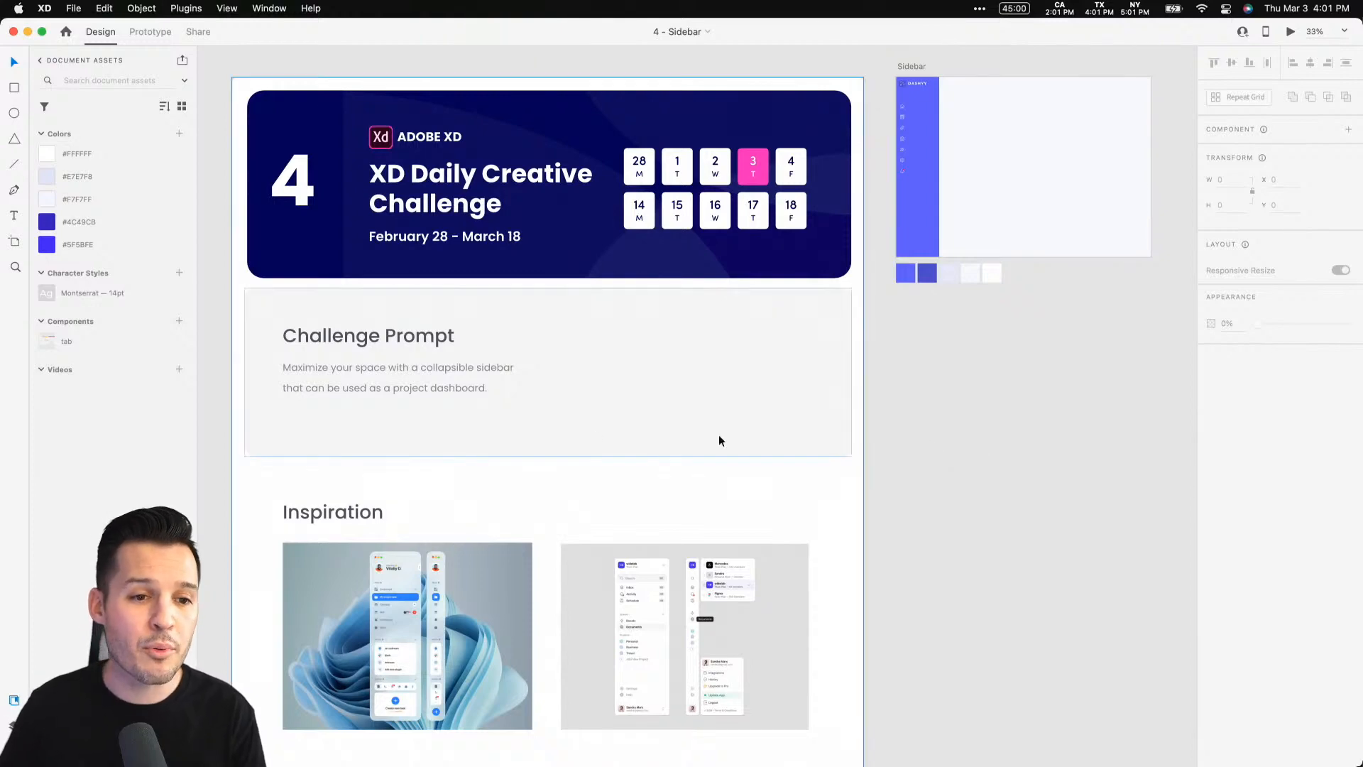
Read through the challenge prompt and inspiration images on the challenge board
key("super+plus")
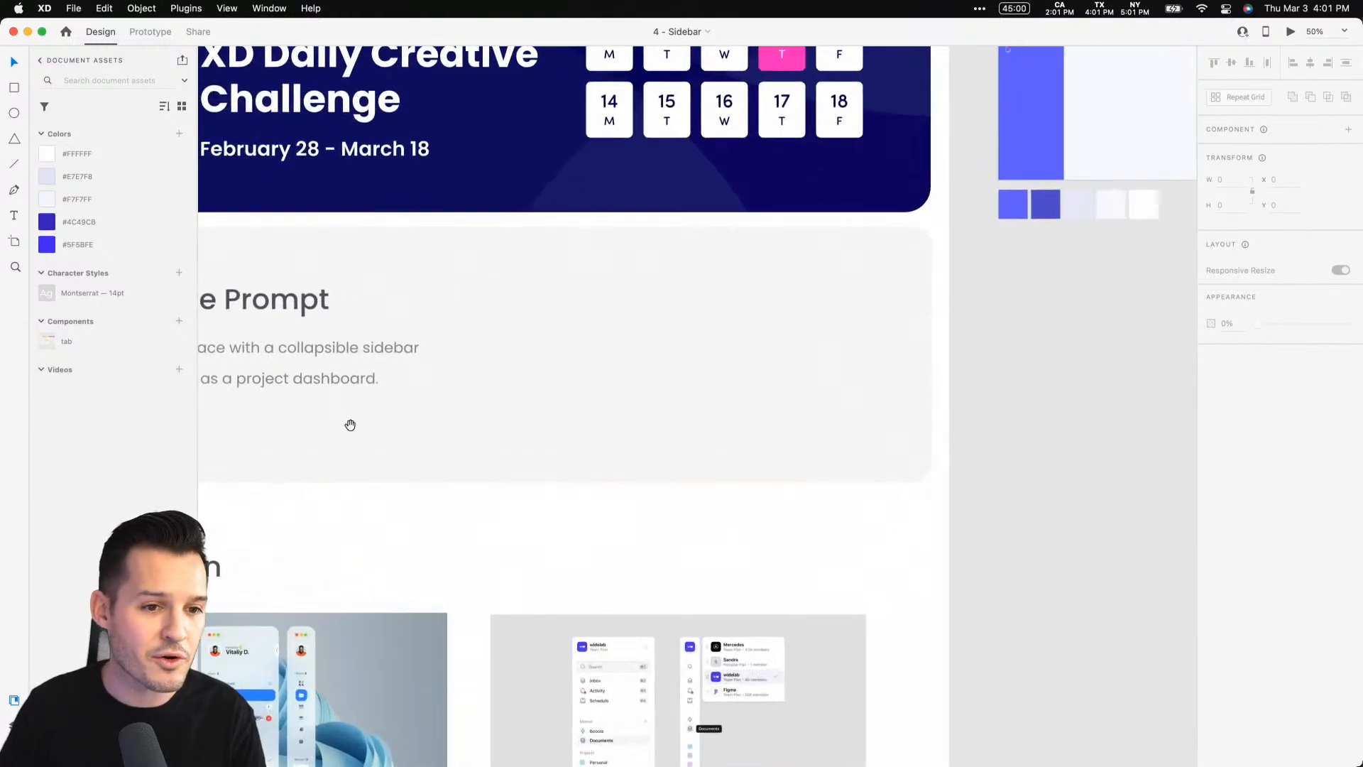
left_click_drag(346, 421, 659, 411)
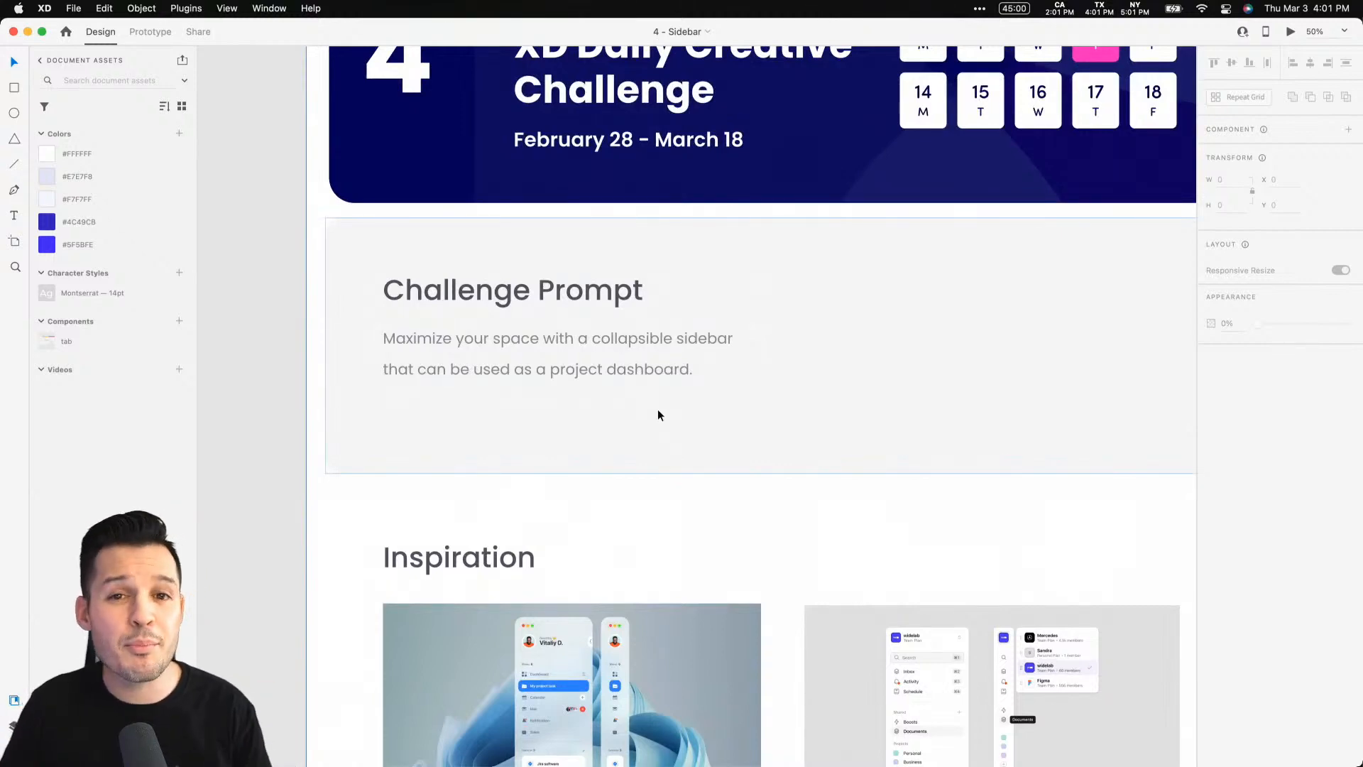
left_click_drag(770, 444, 731, 146)
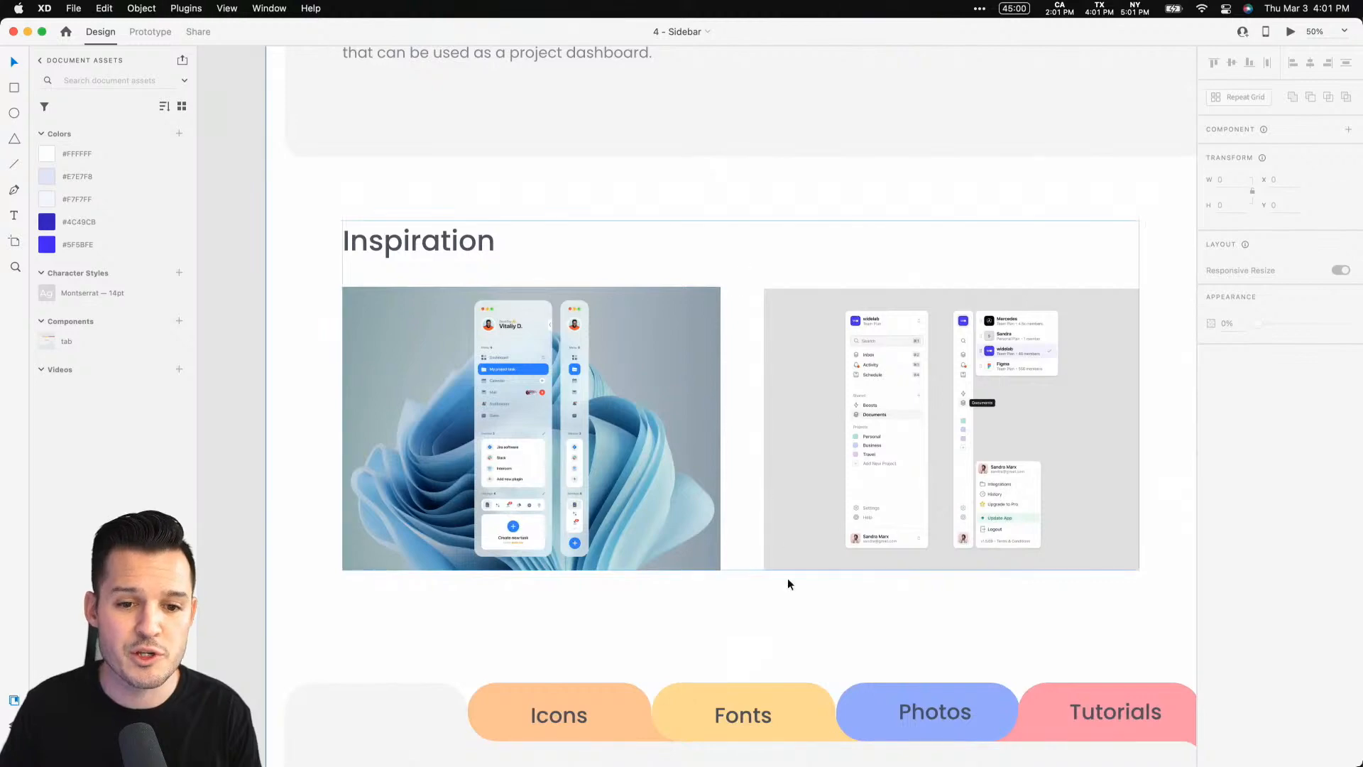
left_click_drag(786, 582, 726, 55)
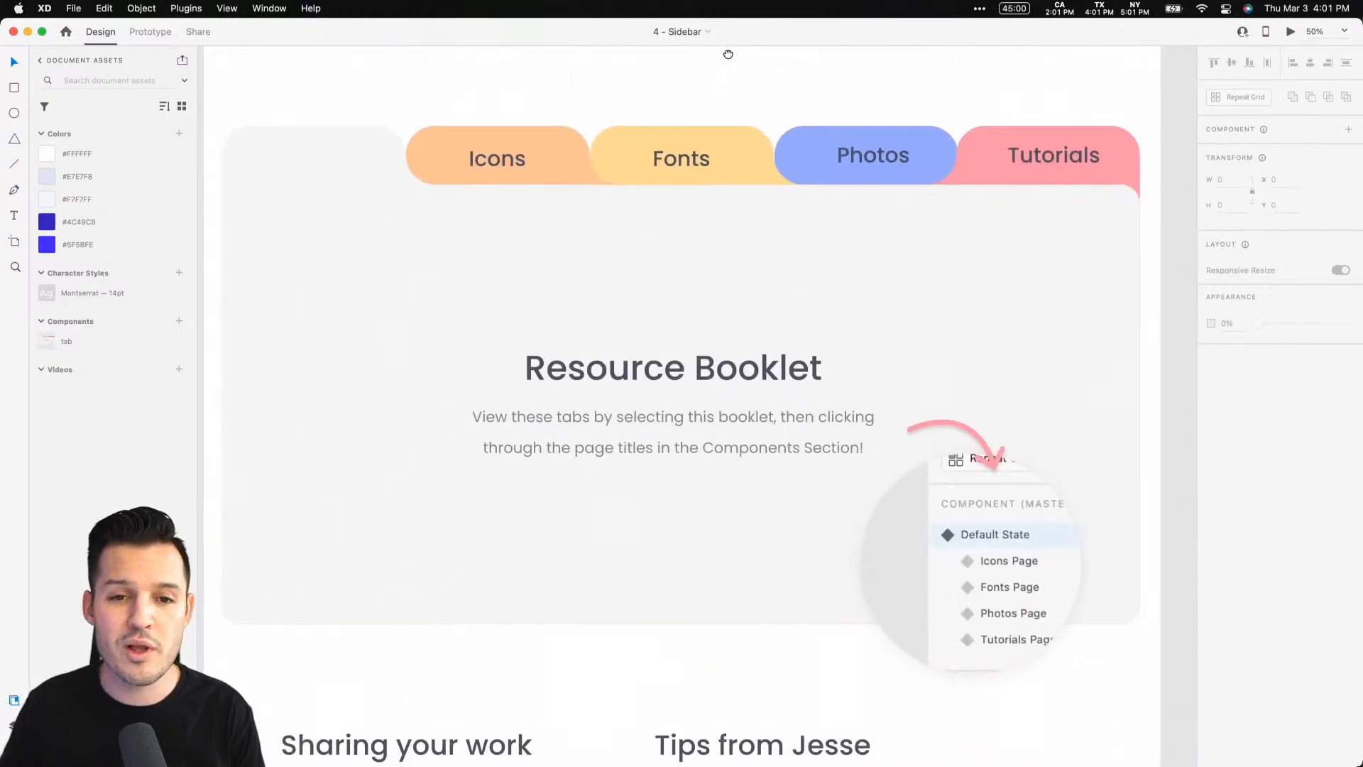
key("super+minus")
left_click_drag(1054, 78, 656, 642)
left_click_drag(770, 391, 721, 495)
key("v")
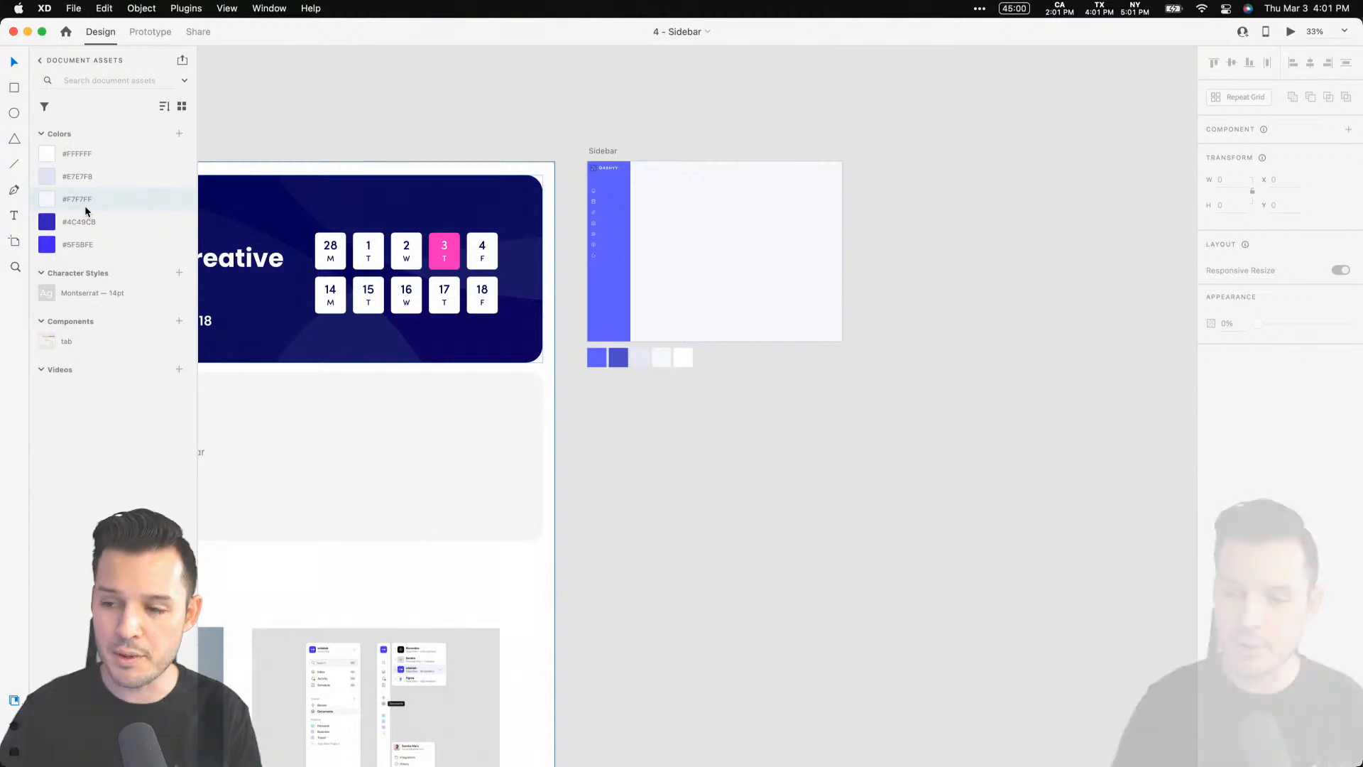
Examine the document's colour swatches and character style, and zoom in on the Sidebar artboard
mouse_move(62, 222)
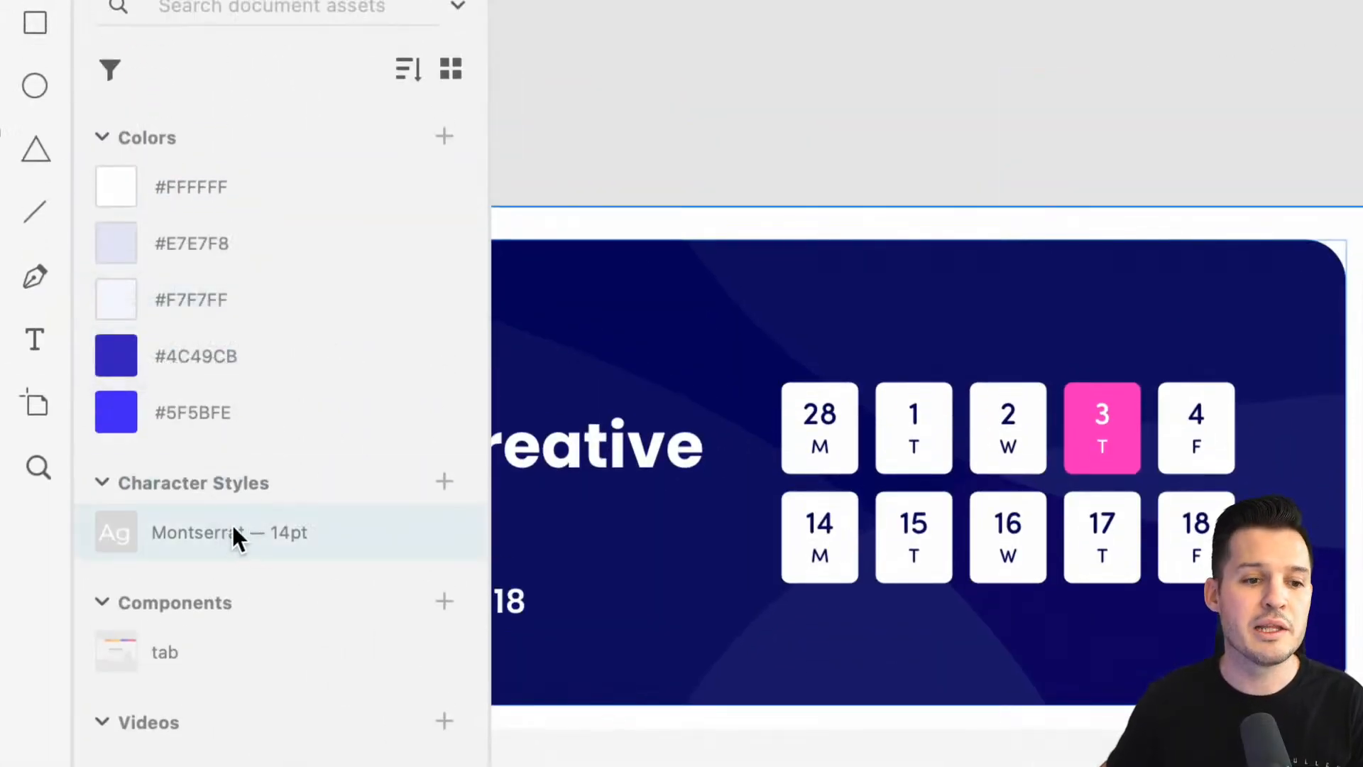
mouse_move(231, 323)
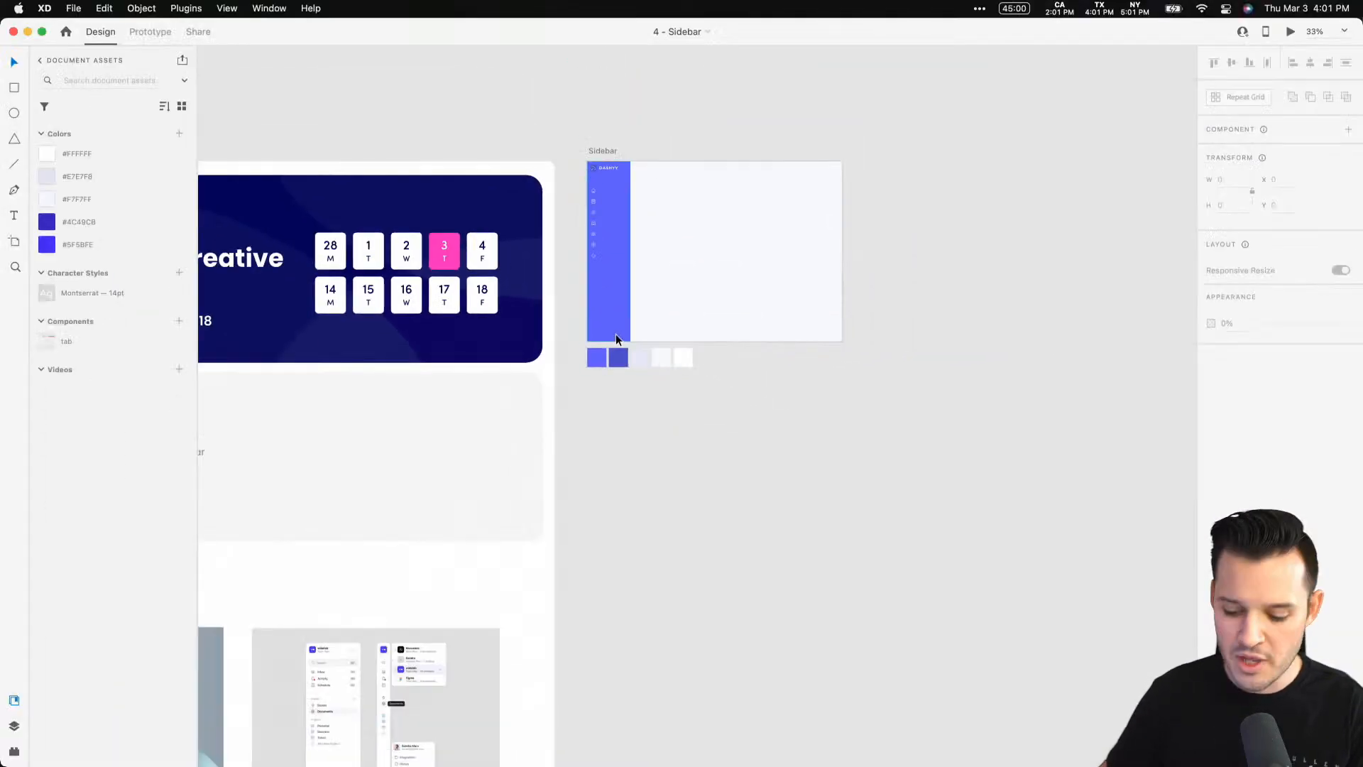
key("super+1")
left_click_drag(679, 121, 636, 538)
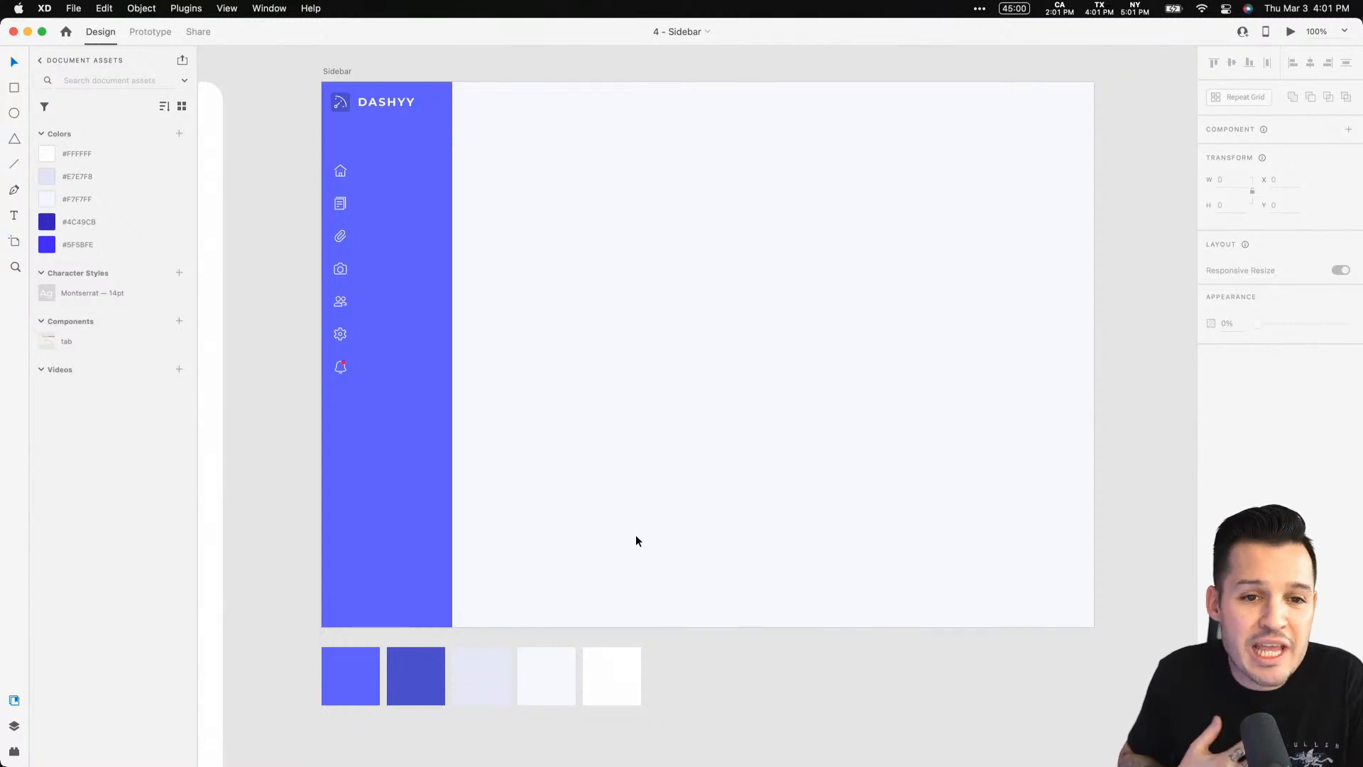
Draw a rectangle about 410 by 275 in the content area beside the sidebar
key("r")
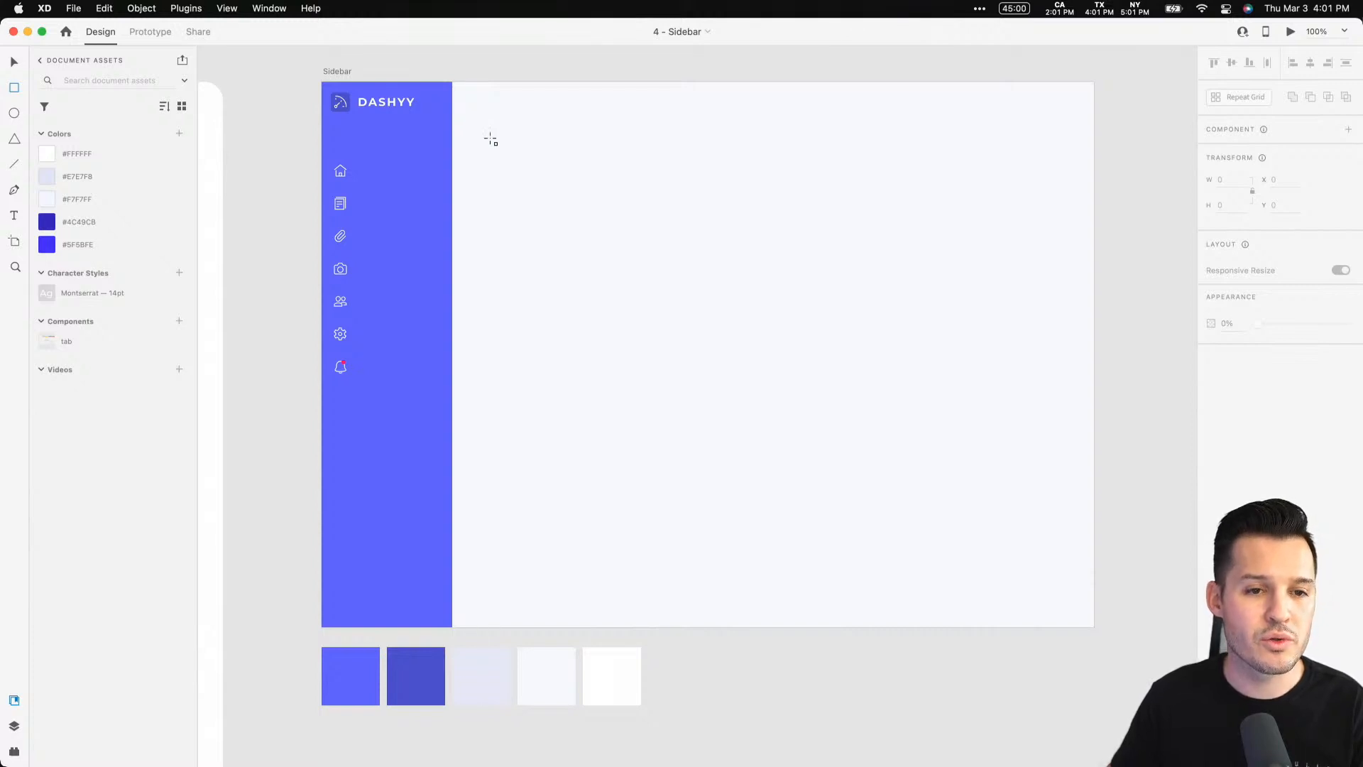
mouse_move(485, 132)
left_mouse_down()
mouse_move(738, 324)
mouse_move(777, 328)
left_mouse_up()
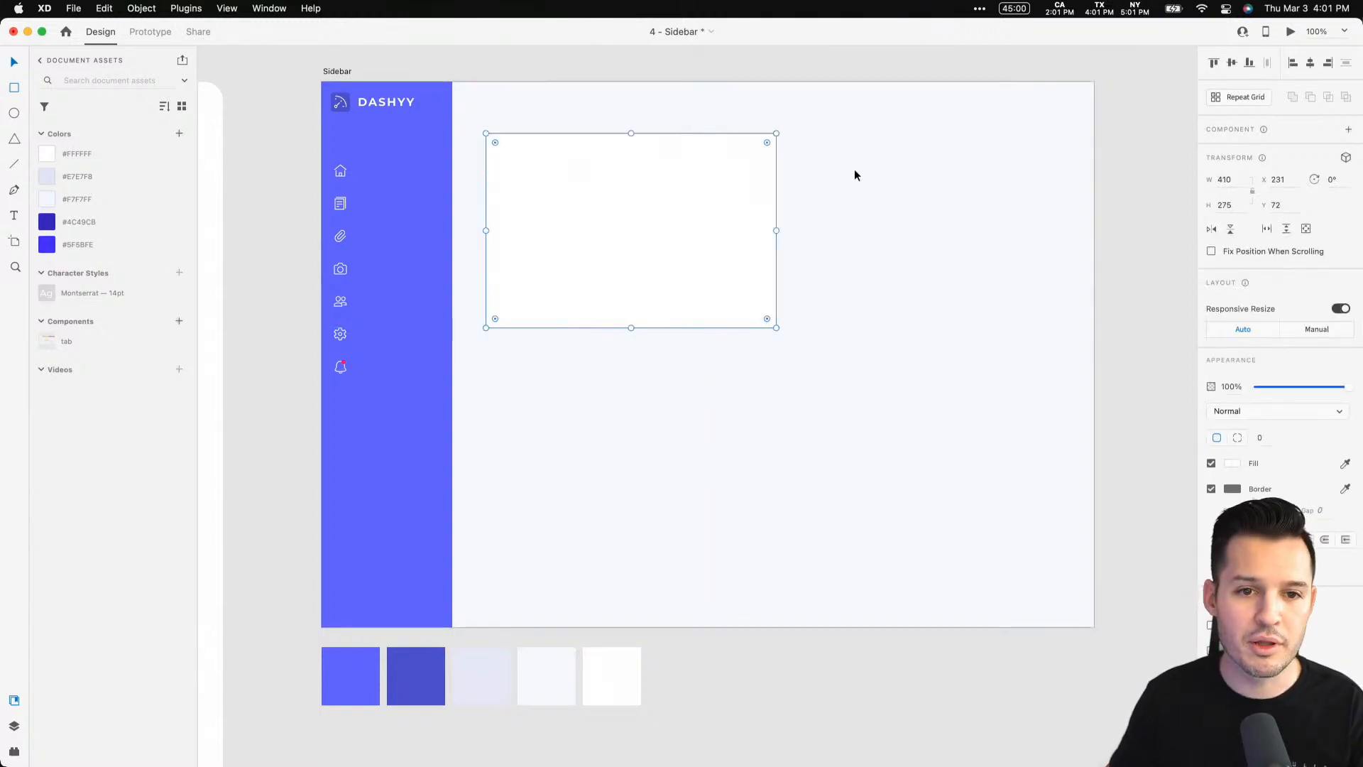
Set the rectangle's corner radius to 8 and remove its border
left_click(1276, 440)
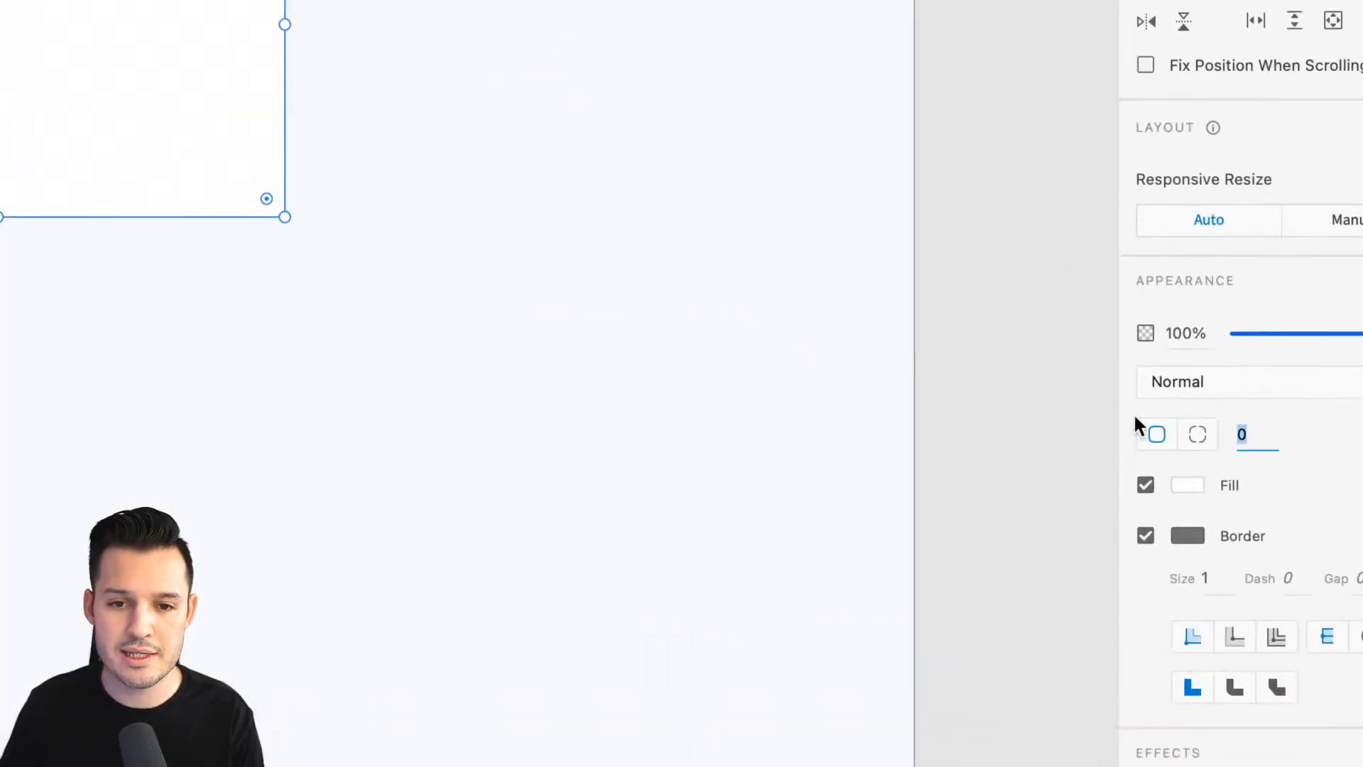
scroll(1038, 422, "up", 10)
scroll(1038, 422, "left", 3)
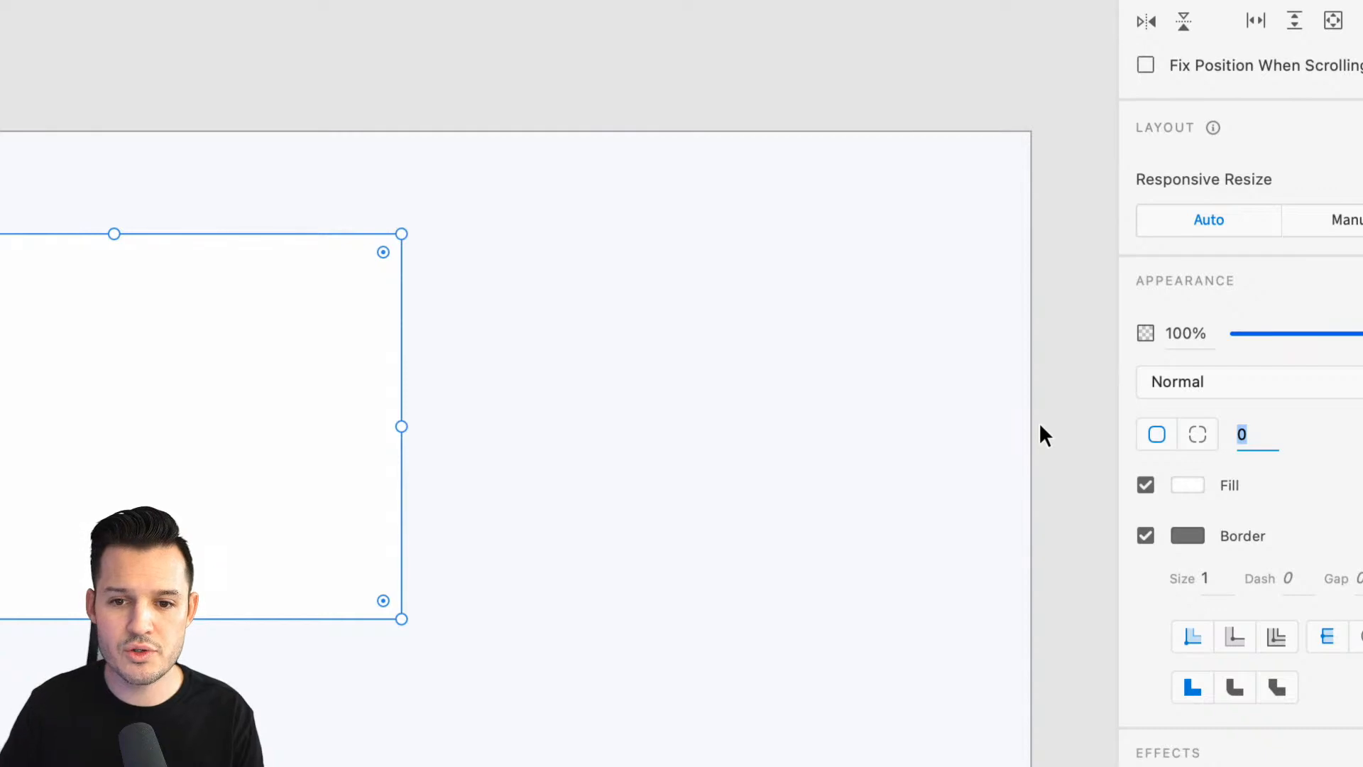
type("4")
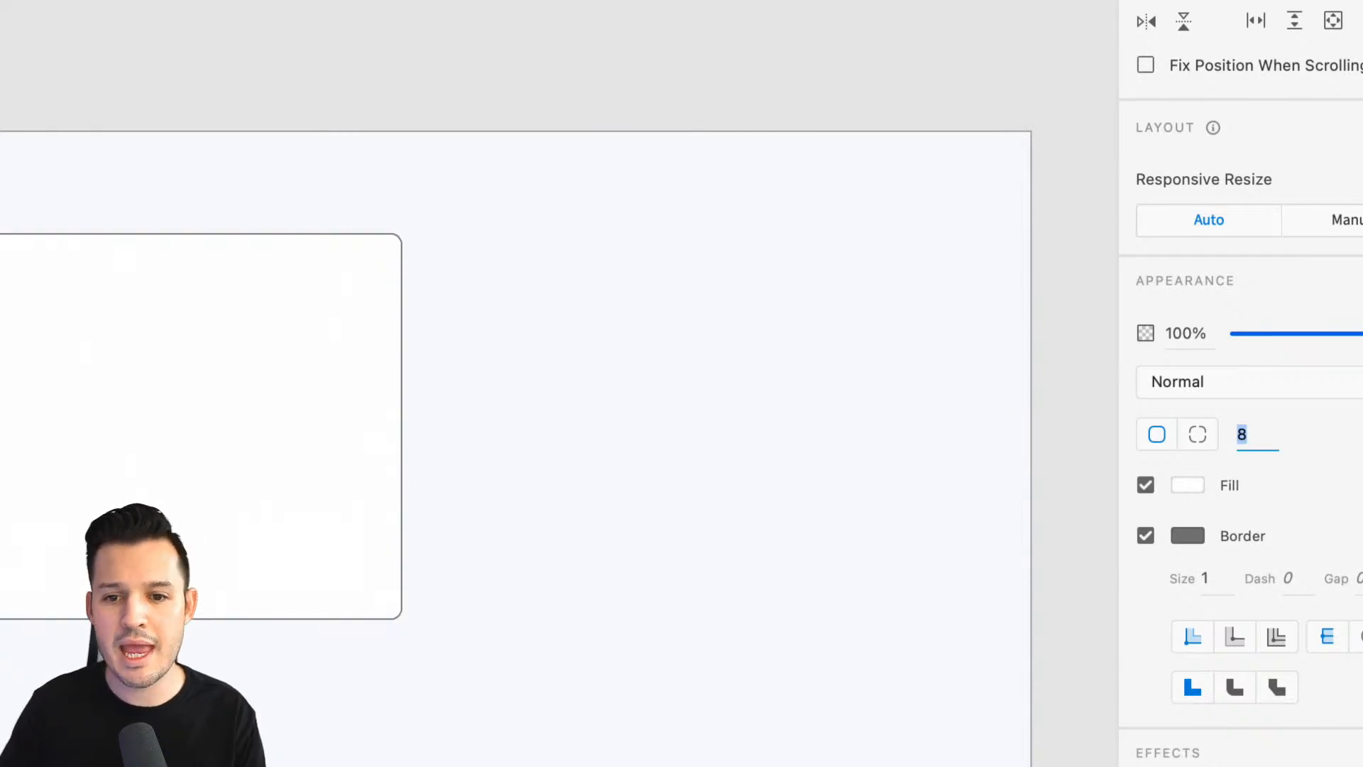
left_click(1146, 535)
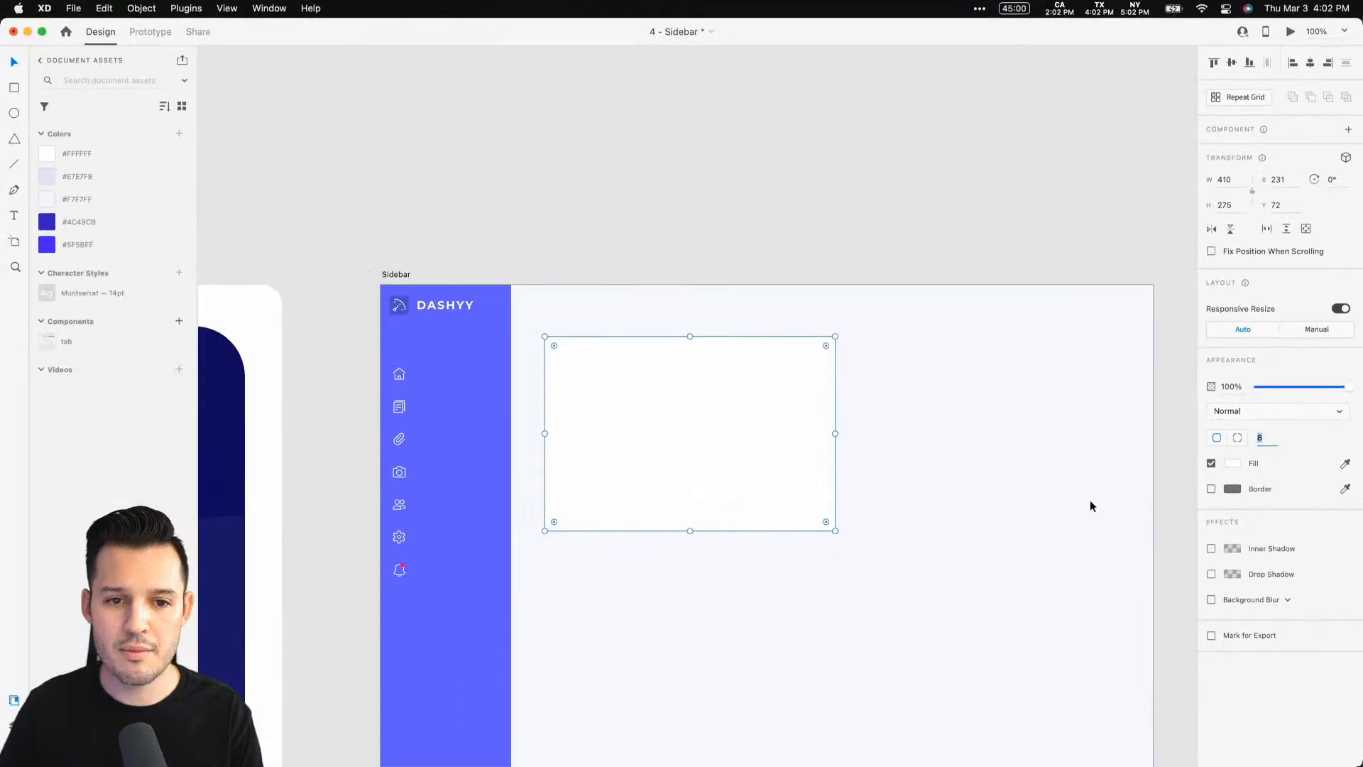
left_click(1092, 502)
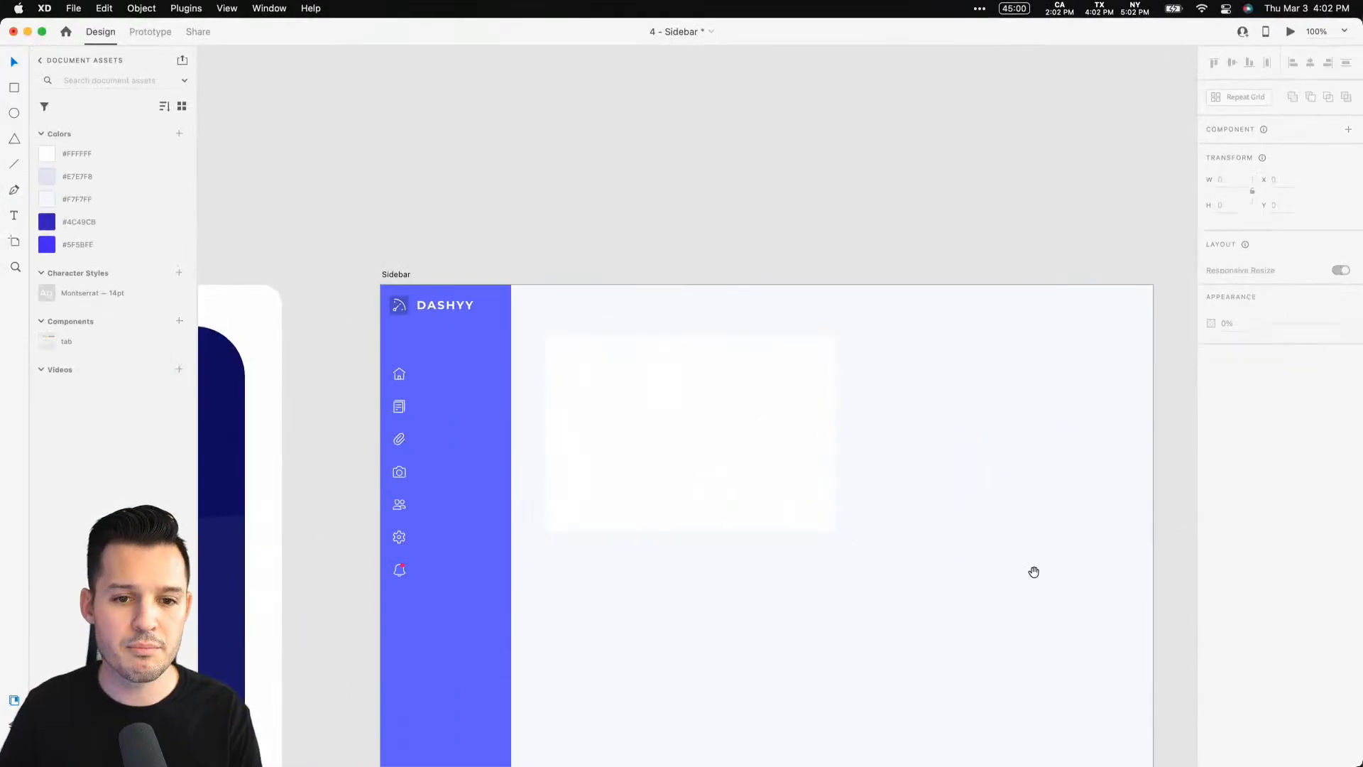
Add a drop shadow to the rectangle, sampling its colour #4C49CB from the swatch
scroll(1034, 569, "down", 3)
scroll(1034, 569, "right", 2)
left_click_drag(224, 65, 1020, 405)
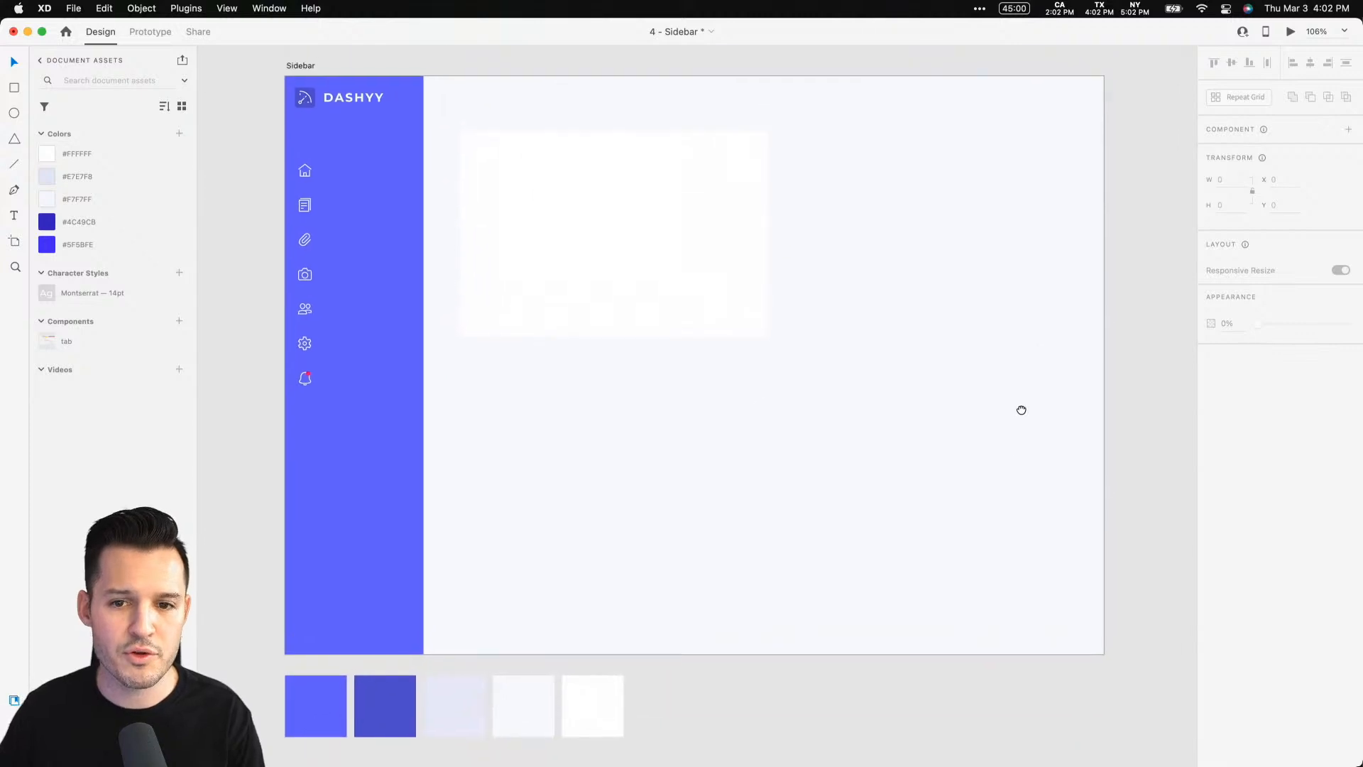
left_click(639, 254)
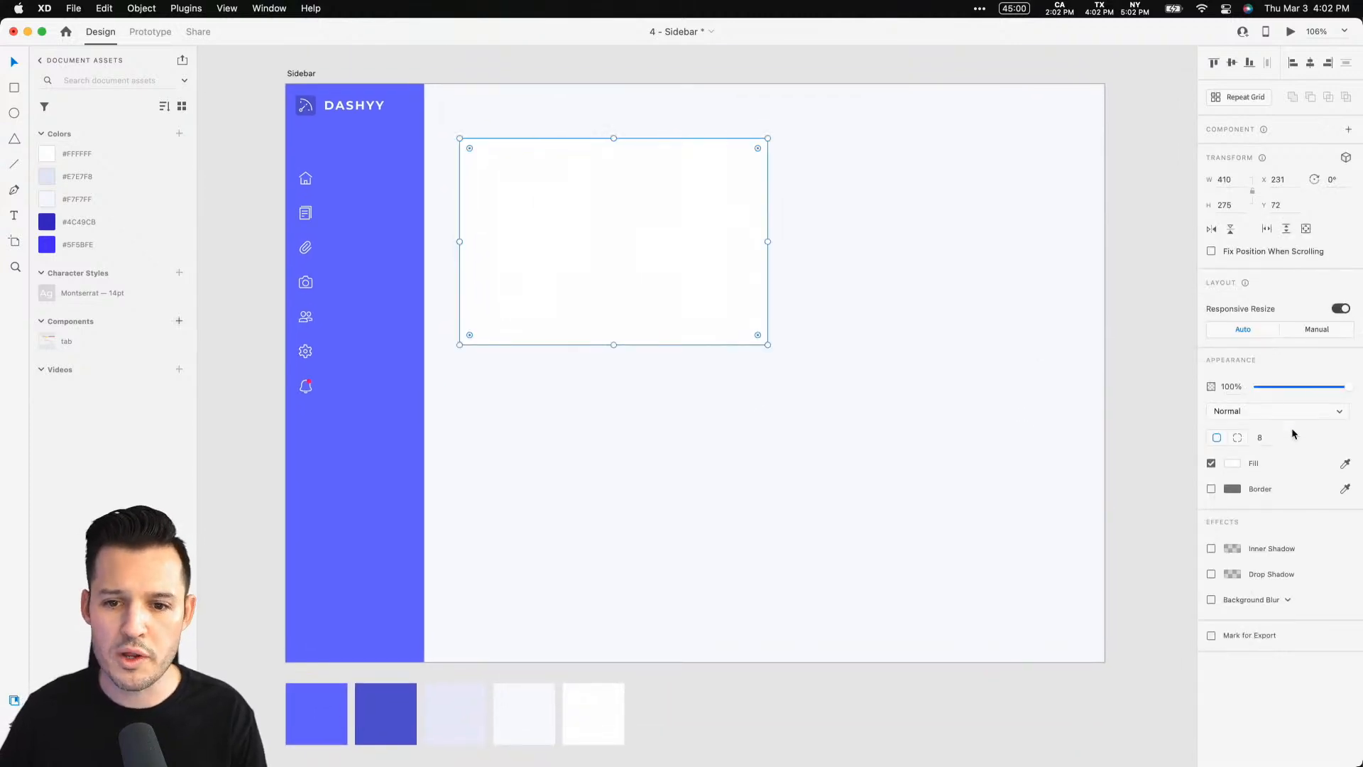
left_click(1211, 574)
left_click(1233, 575)
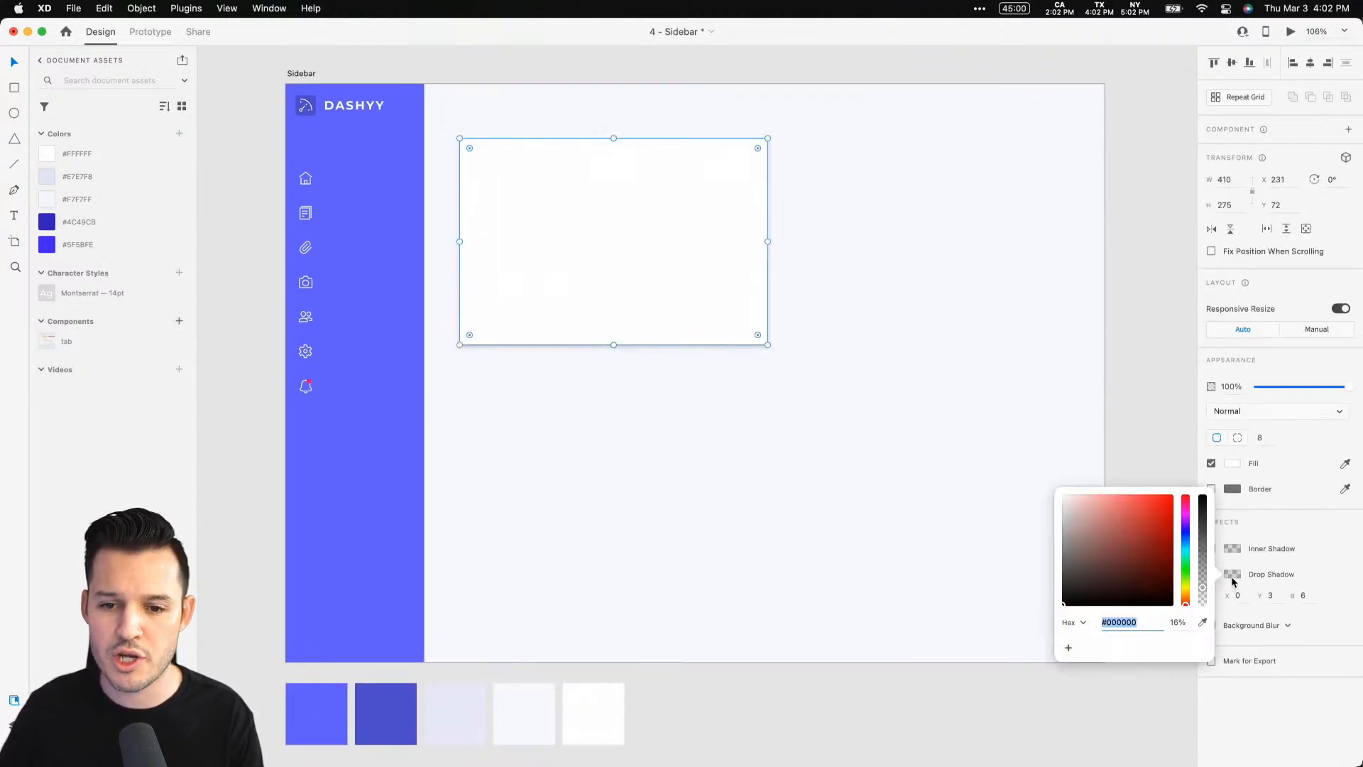
left_click(1203, 622)
left_click(396, 728)
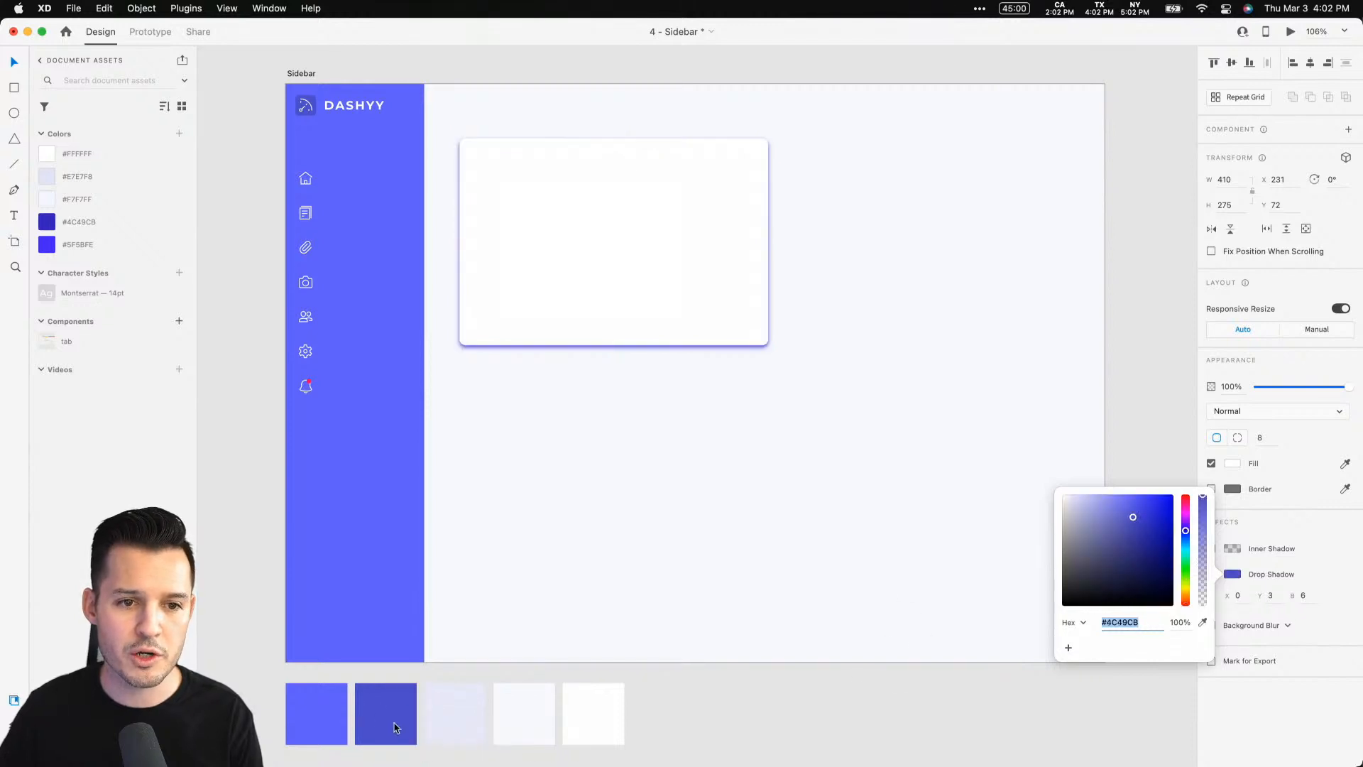
left_click(1203, 597)
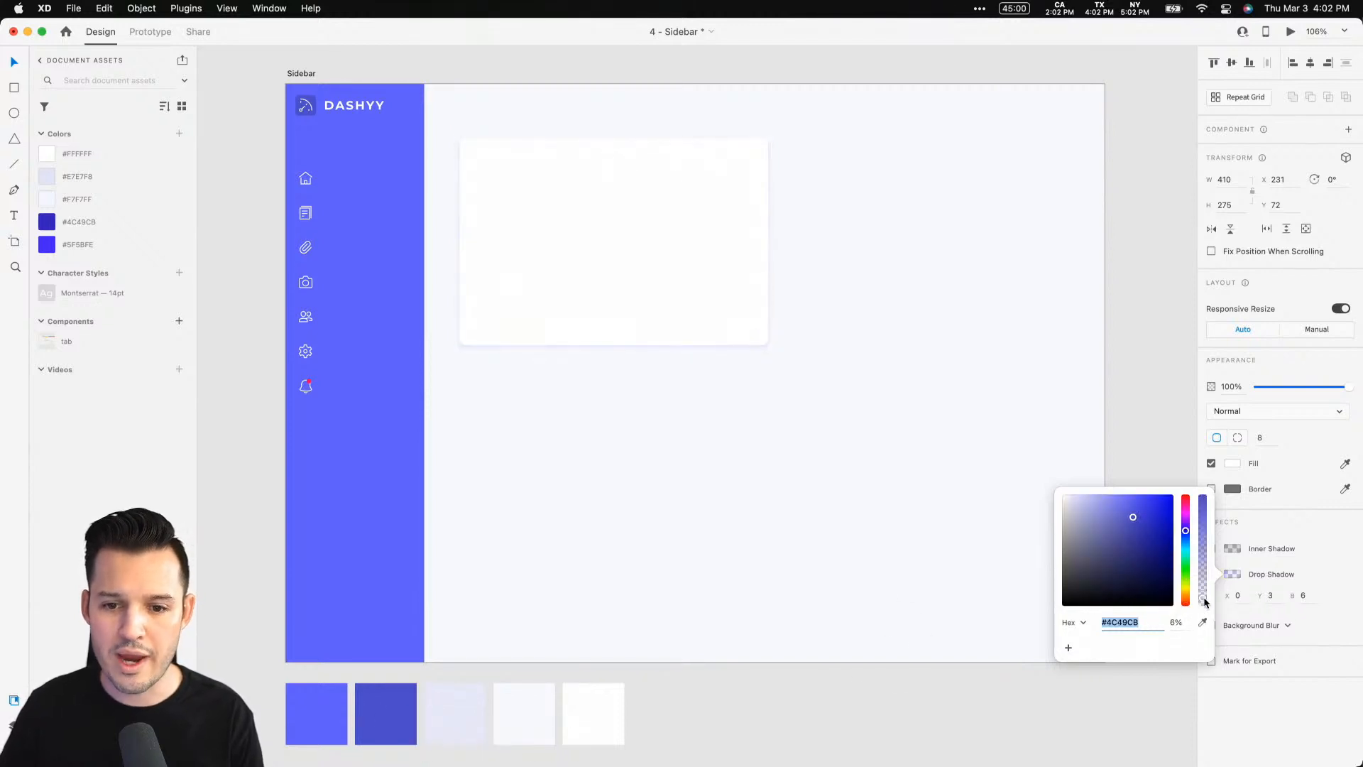
Set the drop shadow's Y offset to 13 and blur to 16
left_click(1283, 600)
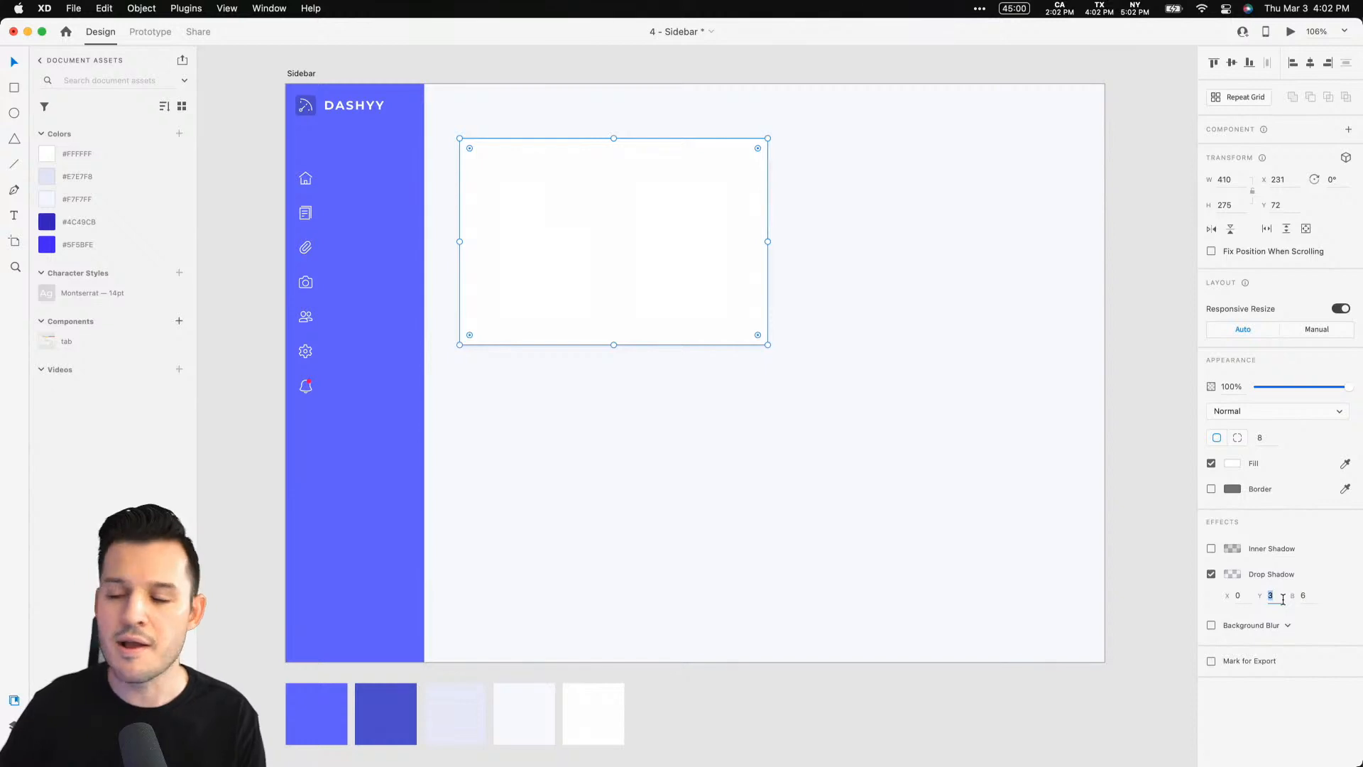
key("shift+Up")
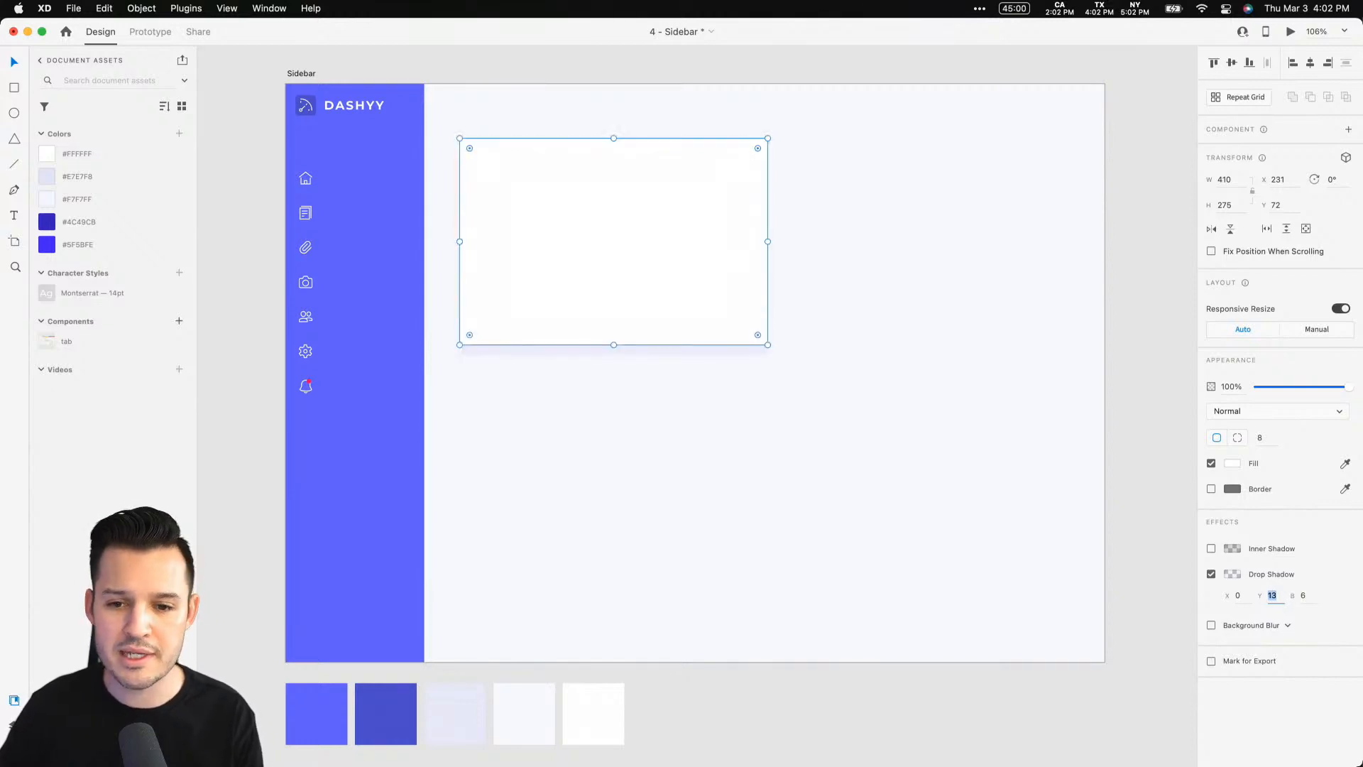
key("shift+Up")
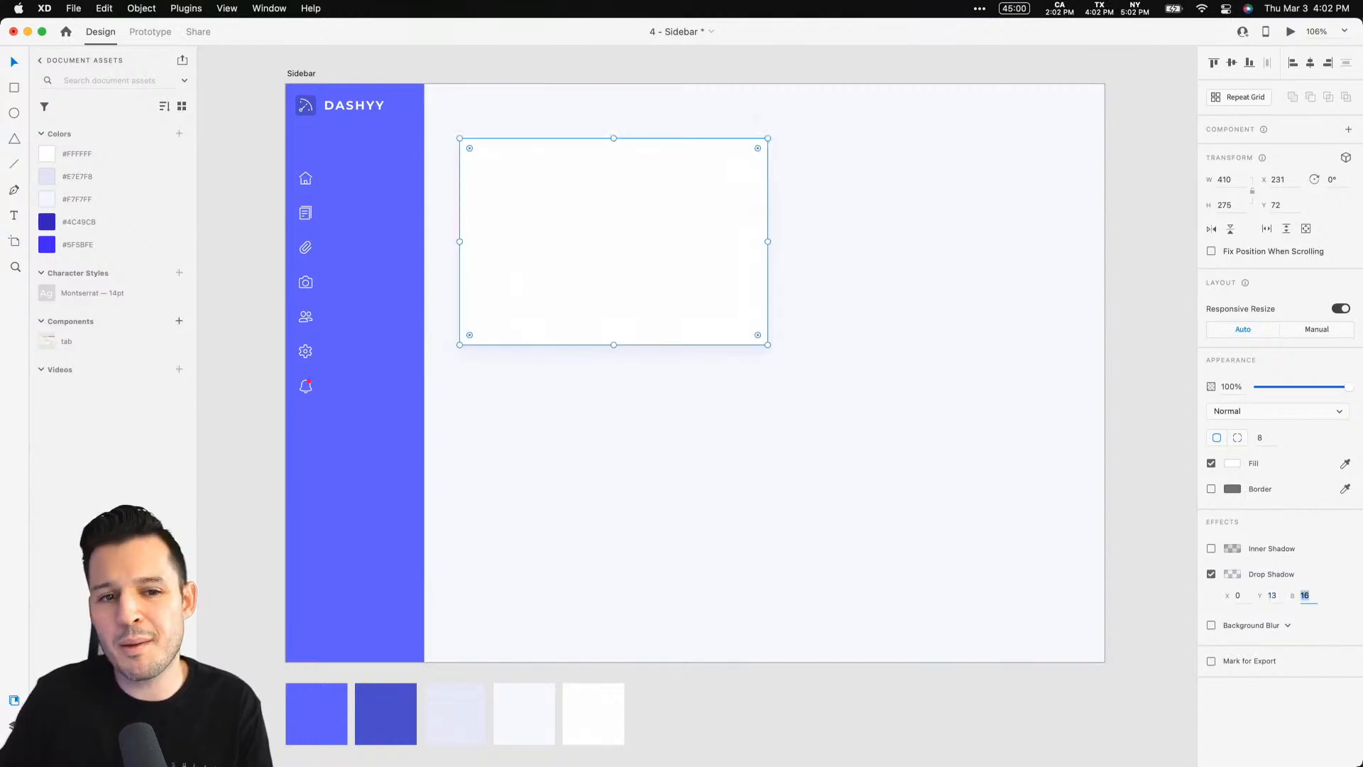
Lower the drop shadow colour's opacity to 4%
left_click(1232, 575)
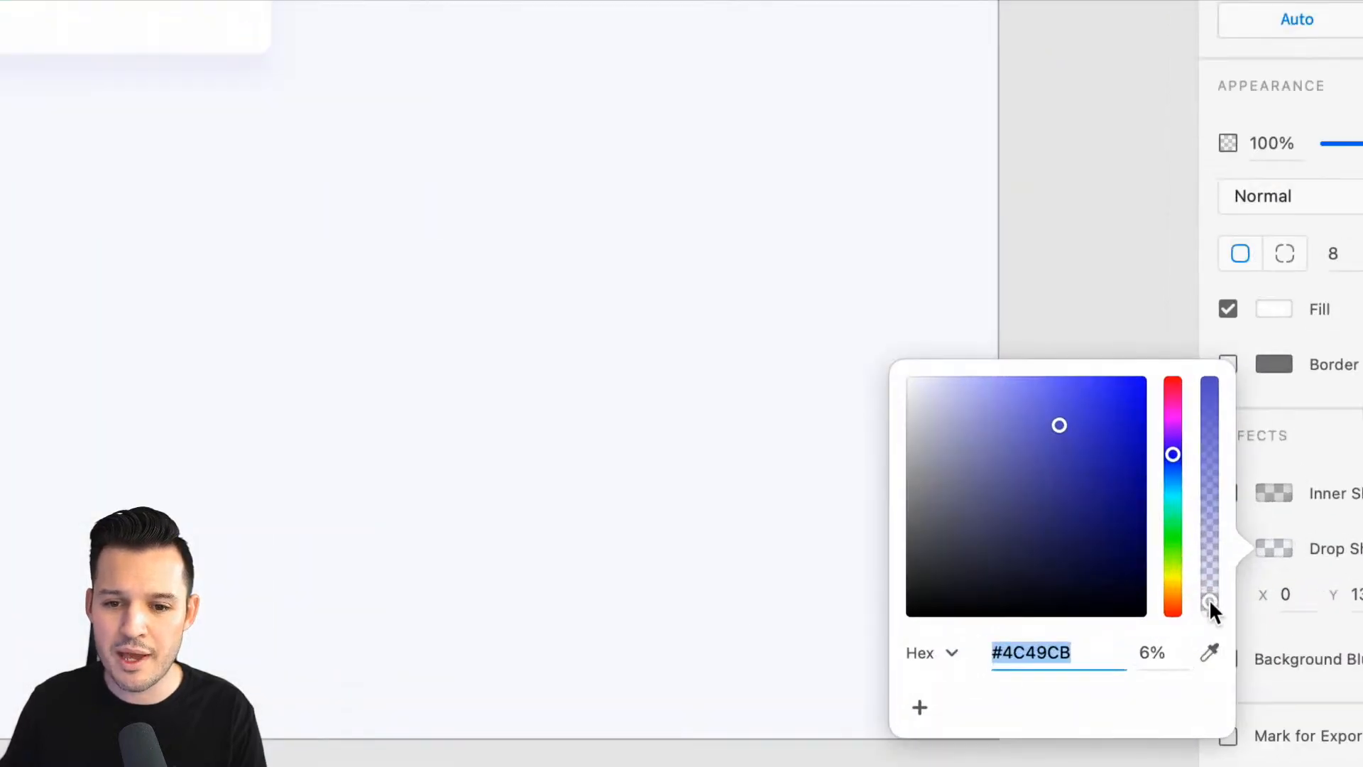
left_click_drag(1208, 600, 1211, 602)
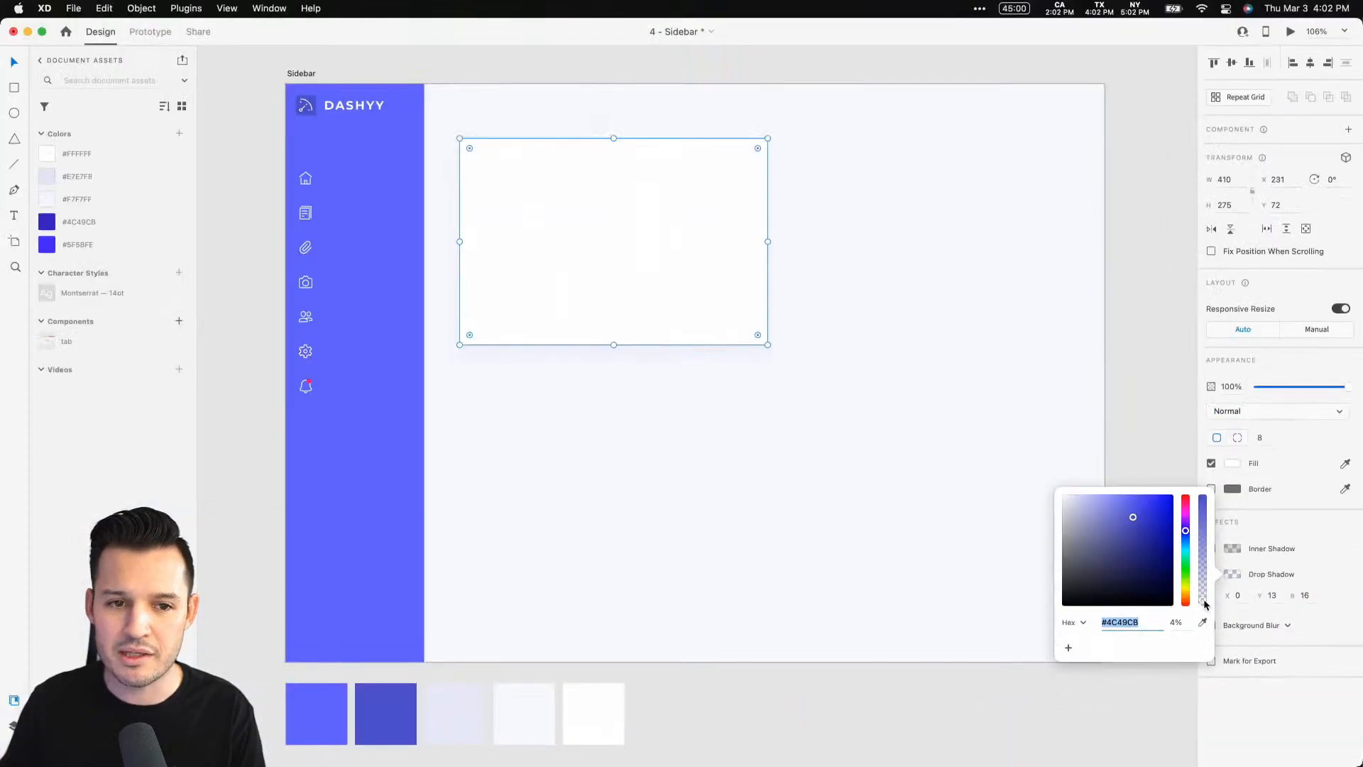
left_click(935, 446)
key("Escape")
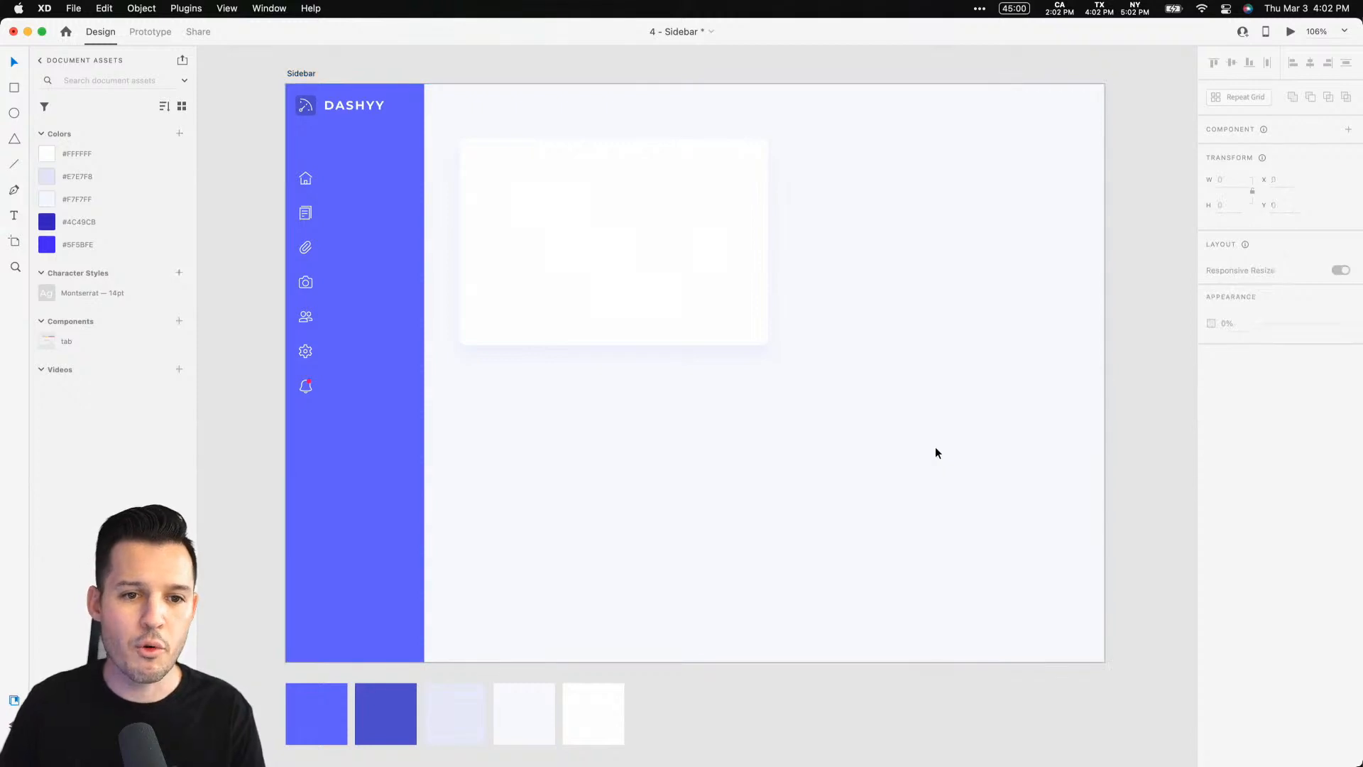
Repeat the card into a two-row grid and narrow the cards to about 324 wide
left_click_drag(277, 86, 969, 406)
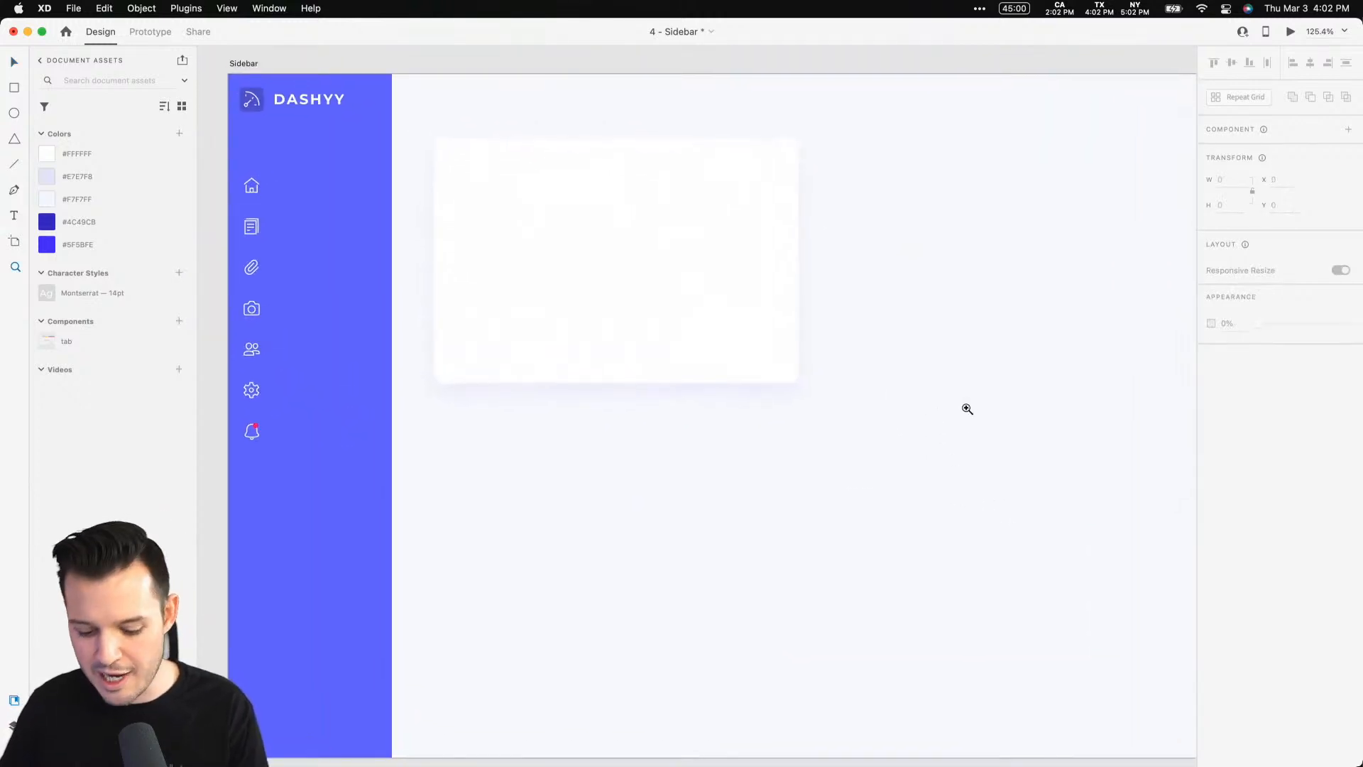
left_click(721, 258)
key("super+r")
left_click_drag(801, 260, 1047, 279)
left_click_drag(1046, 280, 883, 280)
left_click_drag(882, 281, 622, 475)
left_click(640, 303, "shift")
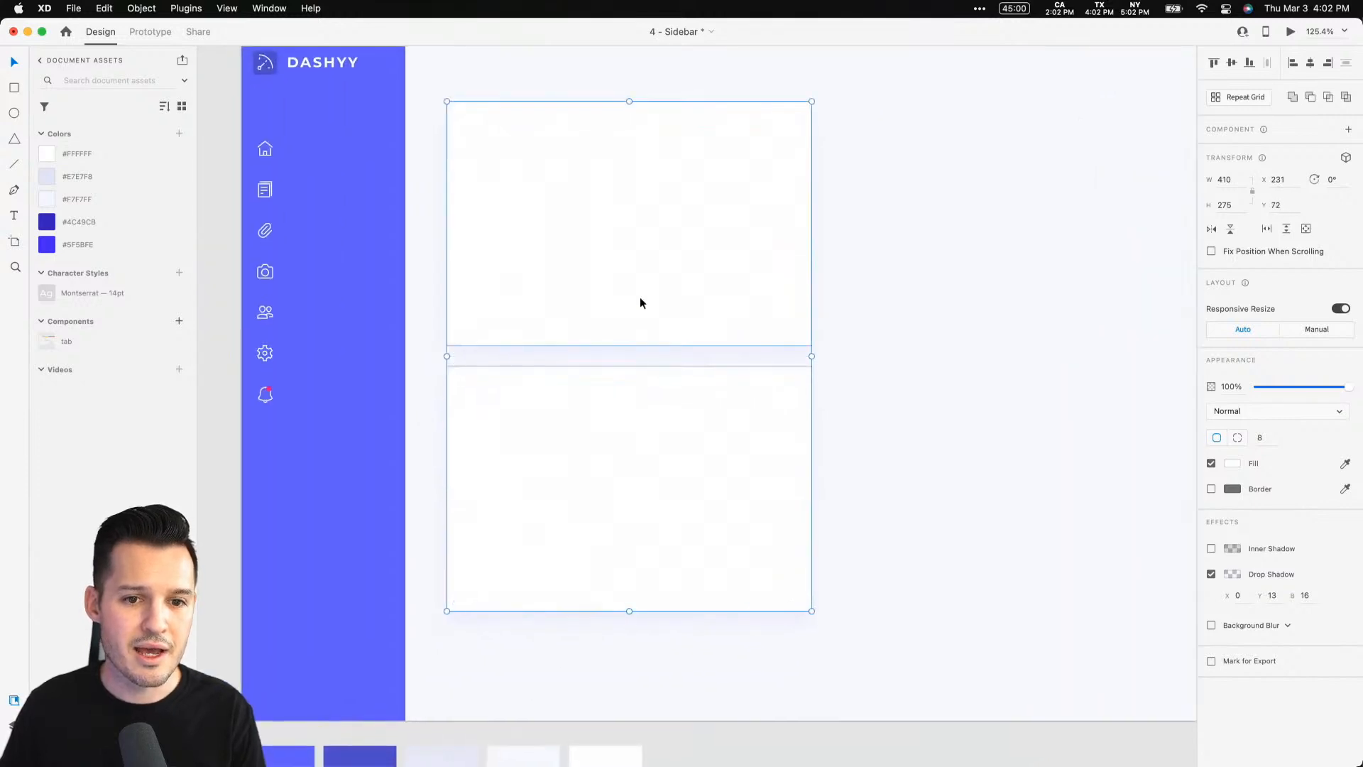
left_click_drag(814, 355, 735, 355)
left_click_drag(874, 316, 784, 338)
left_click(783, 338)
Place a copy of a card at the artboard's top-right corner with corner radius 0 and no drop shadow
left_click_drag(599, 270, 976, 203, "alt")
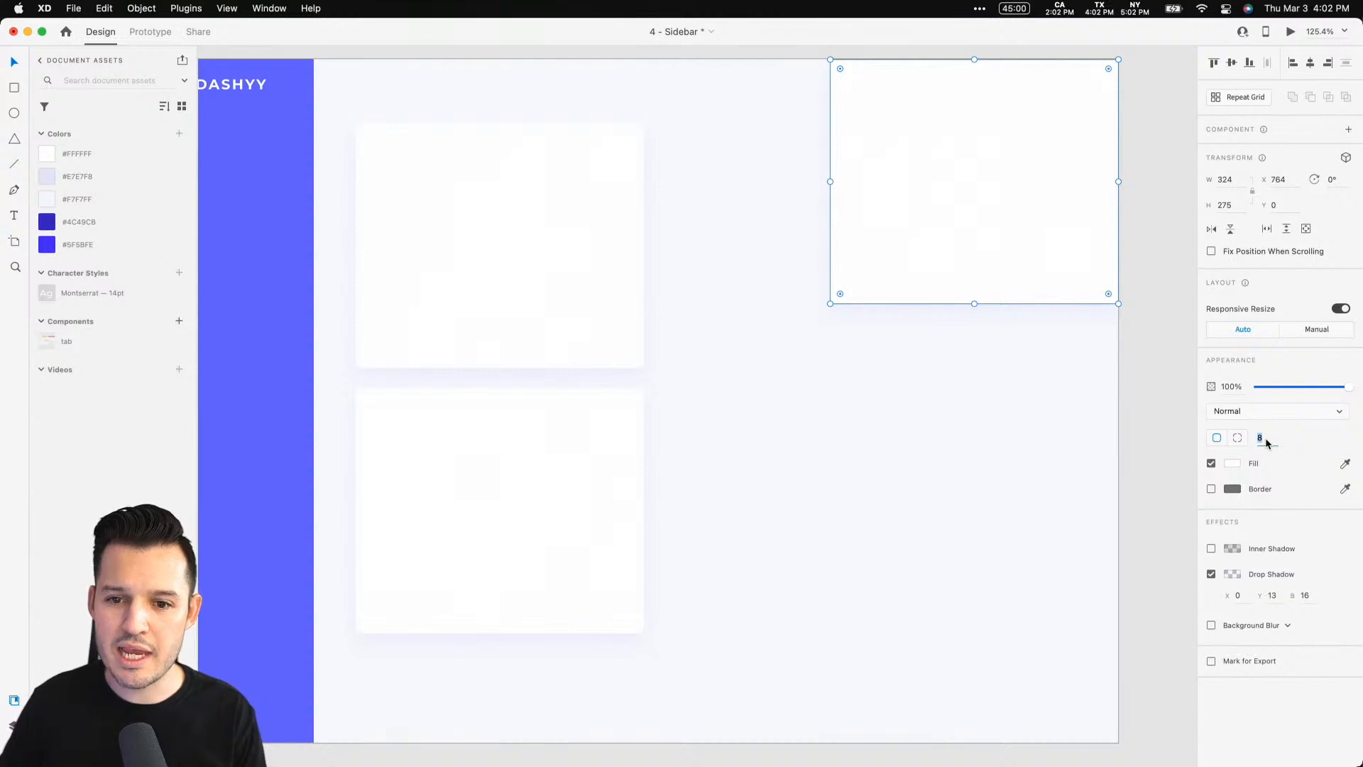
type("0")
left_click(1211, 574)
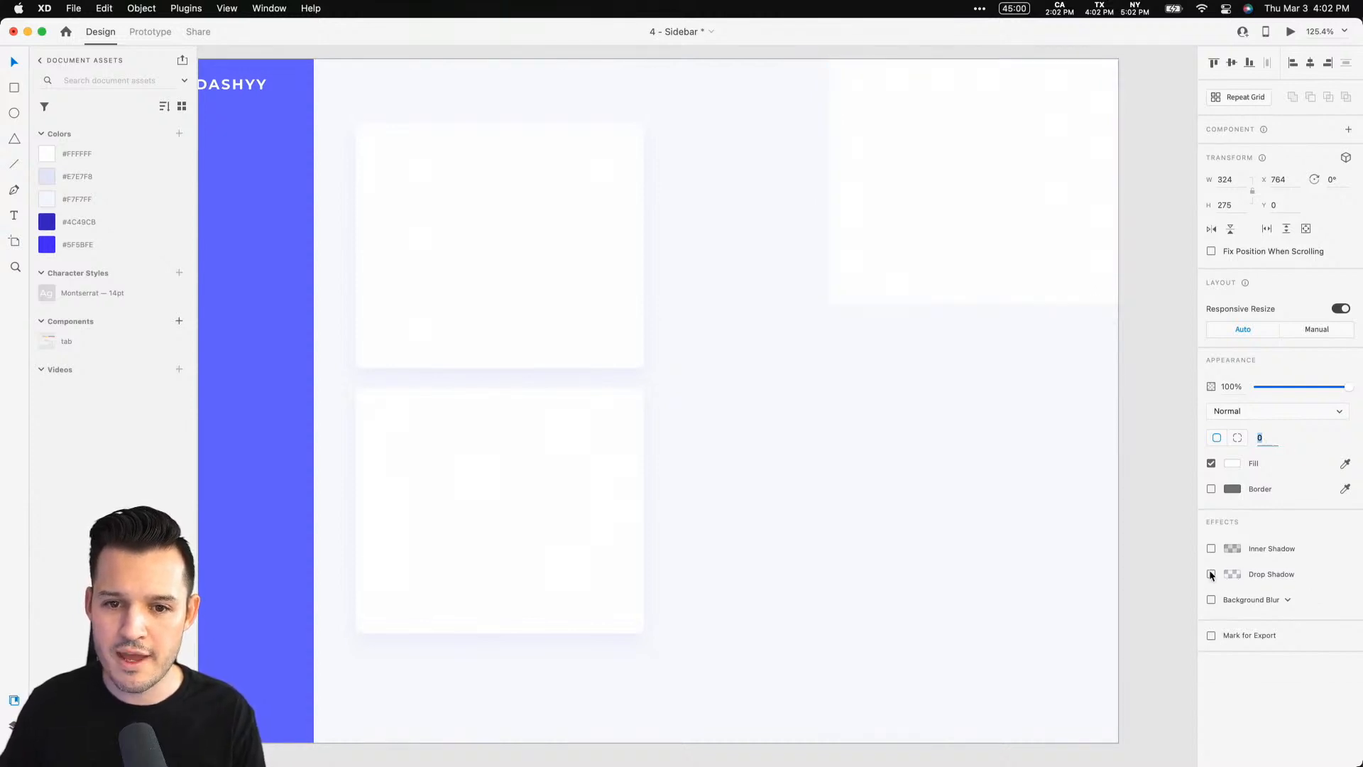
left_click(986, 463)
Stretch the right panel to the full artboard height of 768 and fill it with the light lavender swatch colour
key("super+minus")
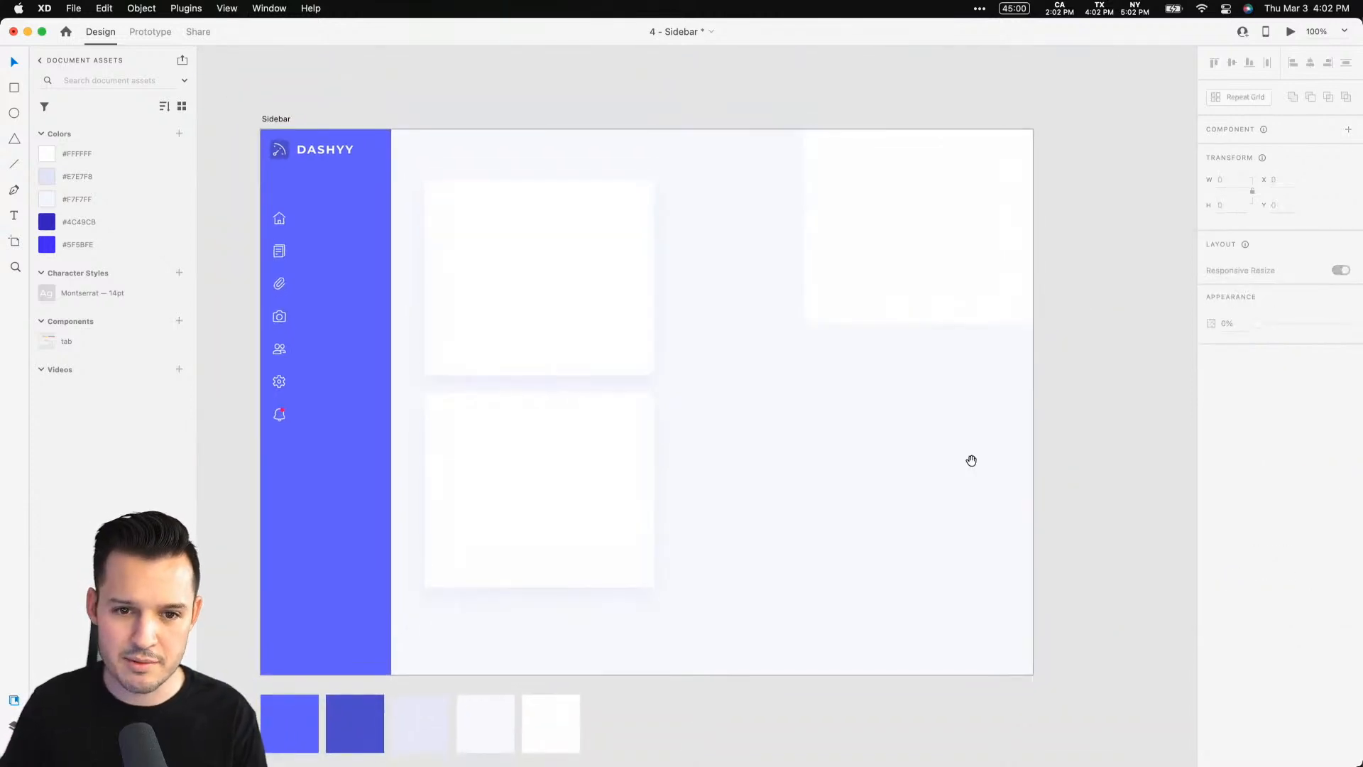
left_click_drag(973, 460, 1052, 321)
left_click(986, 180)
left_click_drag(998, 185, 1036, 532)
key("i")
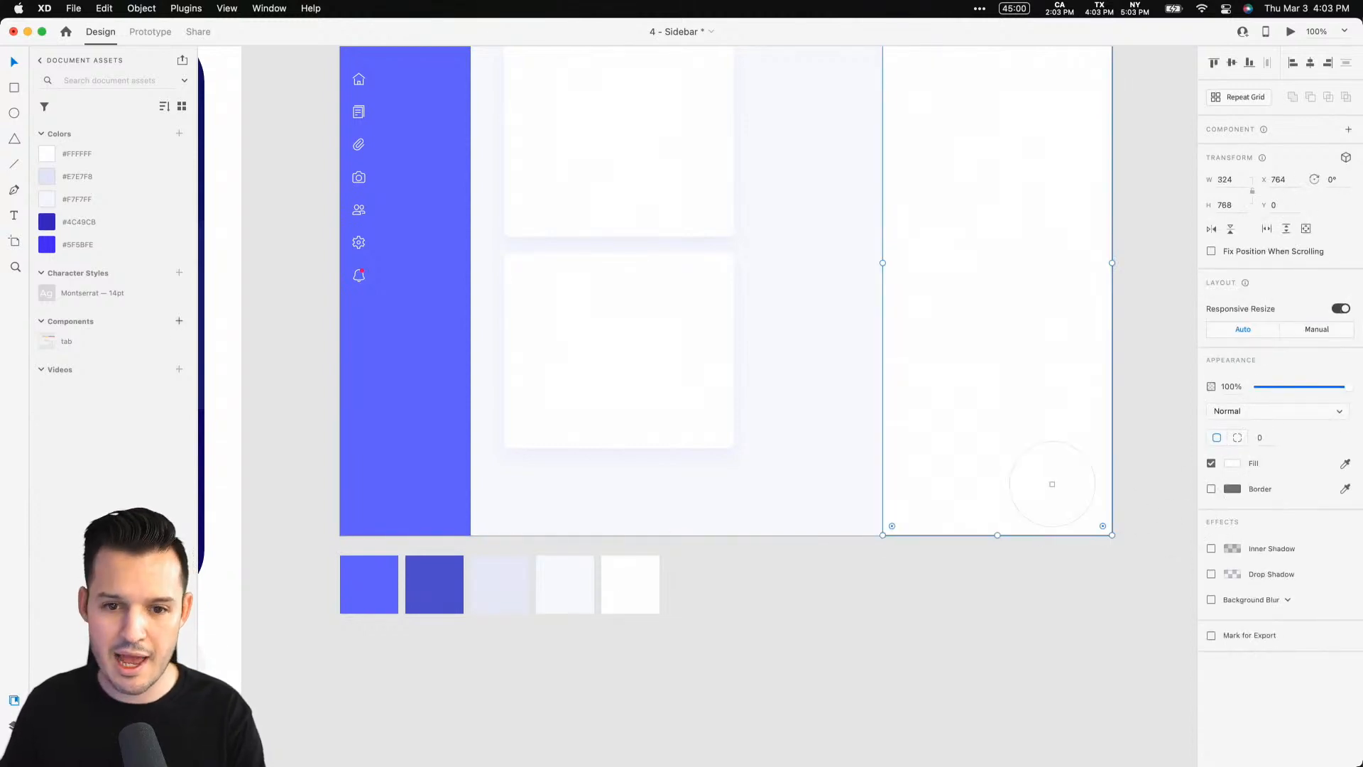
left_click(516, 584)
left_click(749, 656)
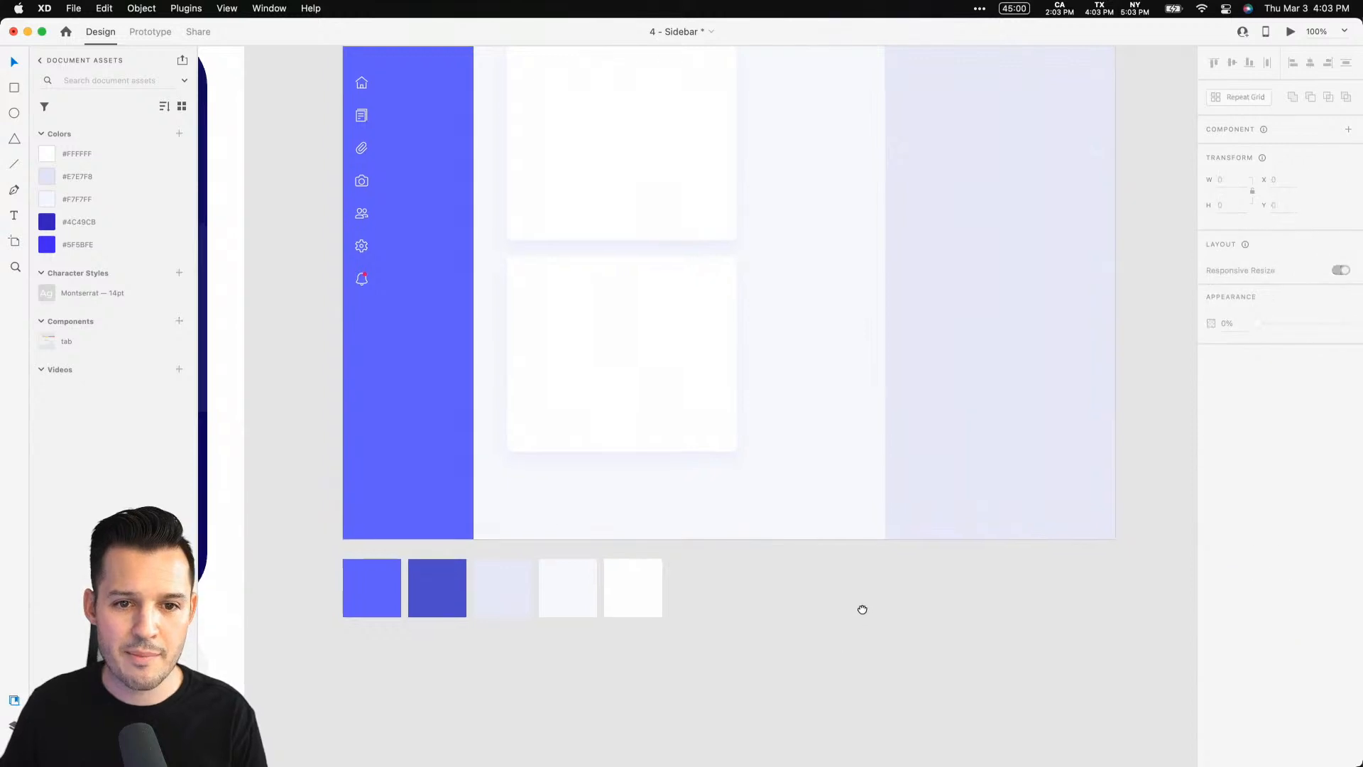
Narrow the right panel slightly by moving its left edge toward the artboard's edge
scroll(861, 653, "up", 2)
left_click(893, 419)
left_click_drag(890, 373, 944, 369)
Narrow the top card to about 218 wide and place a copy of it to its right
left_click(706, 278)
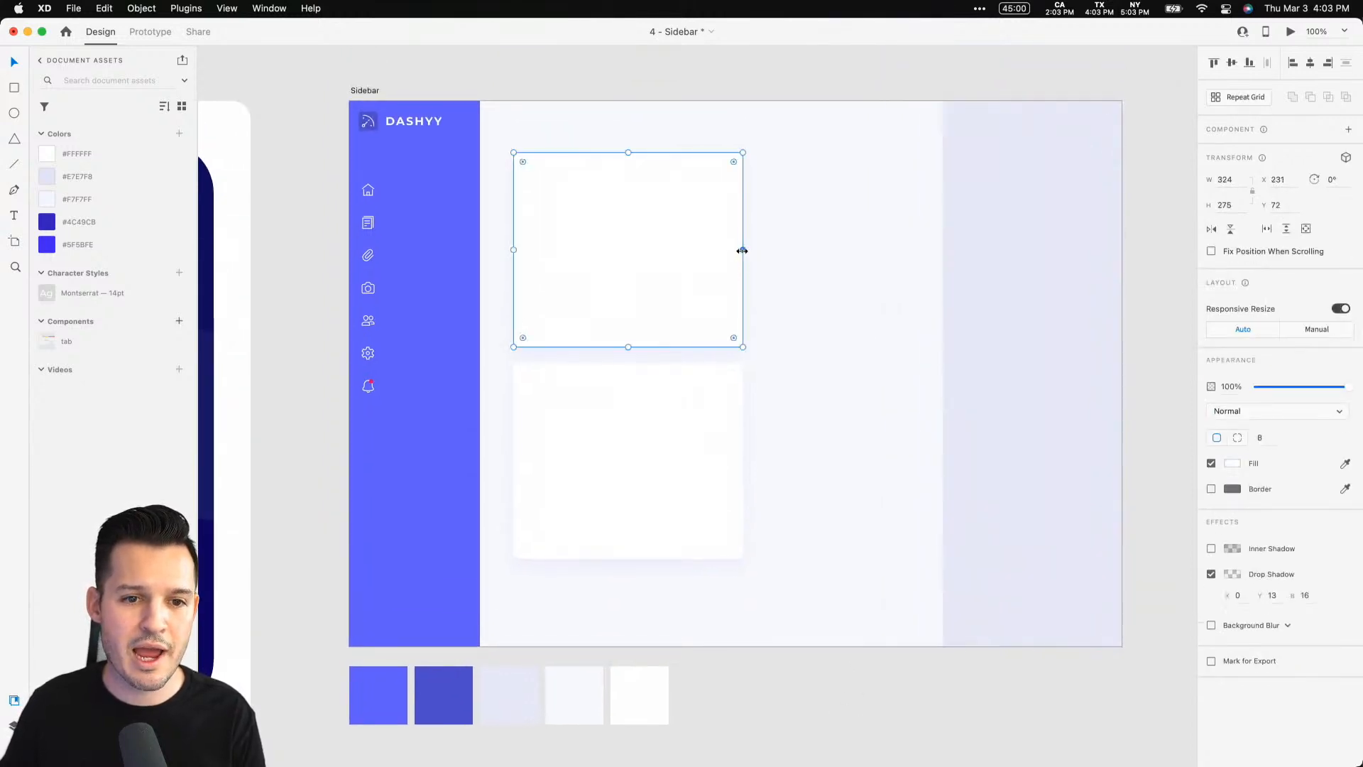
left_click_drag(742, 251, 668, 251)
left_click_drag(592, 230, 766, 230)
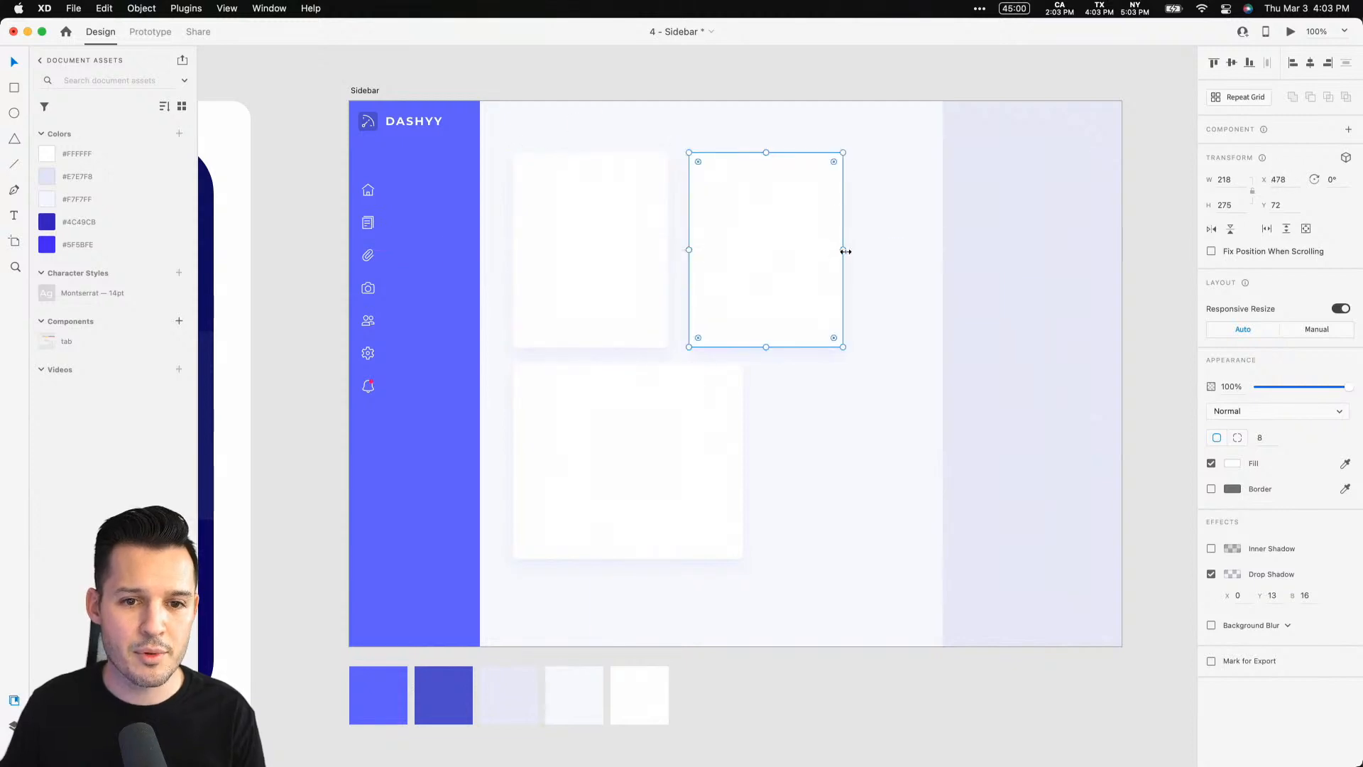
Widen the top-right card to the content area's right edge, and resize the bottom card to 572 by 352
left_click_drag(845, 250, 919, 251)
left_click(741, 462)
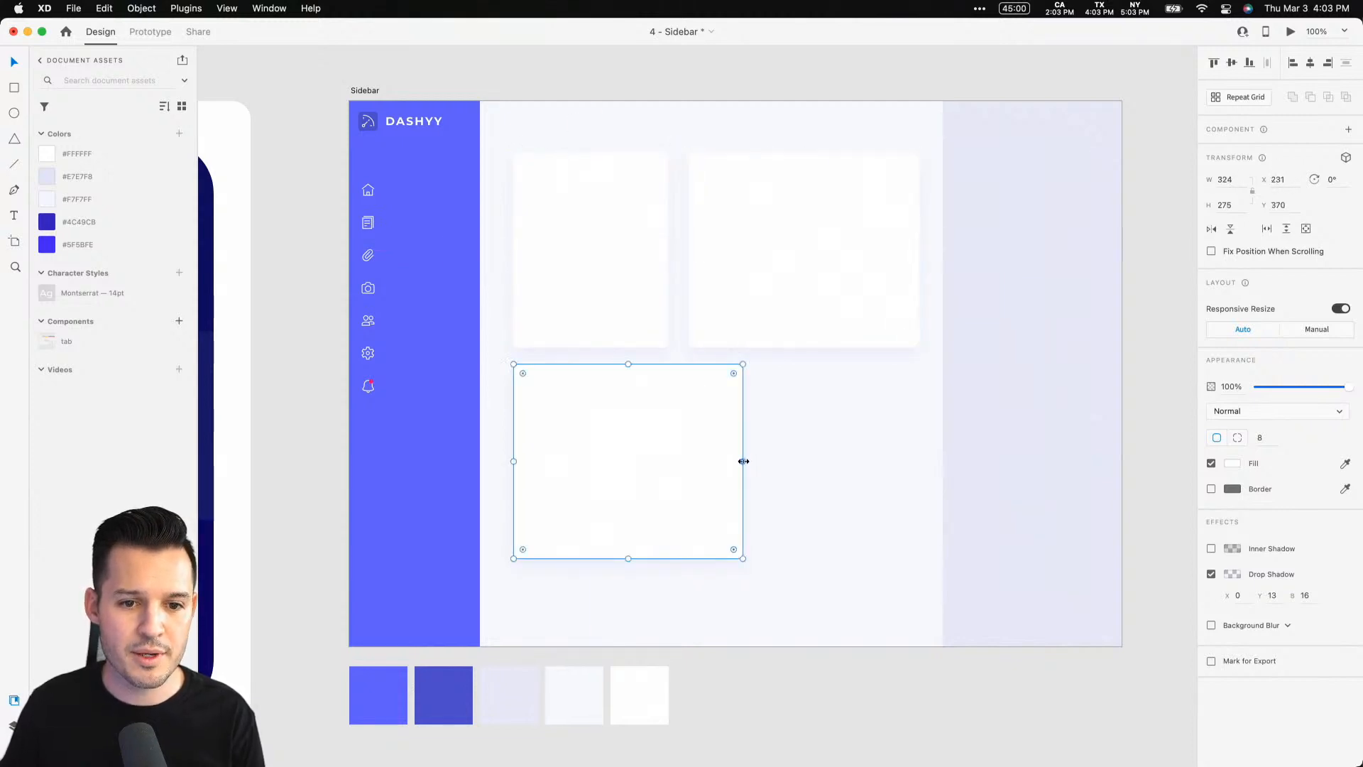
left_click_drag(743, 462, 919, 448)
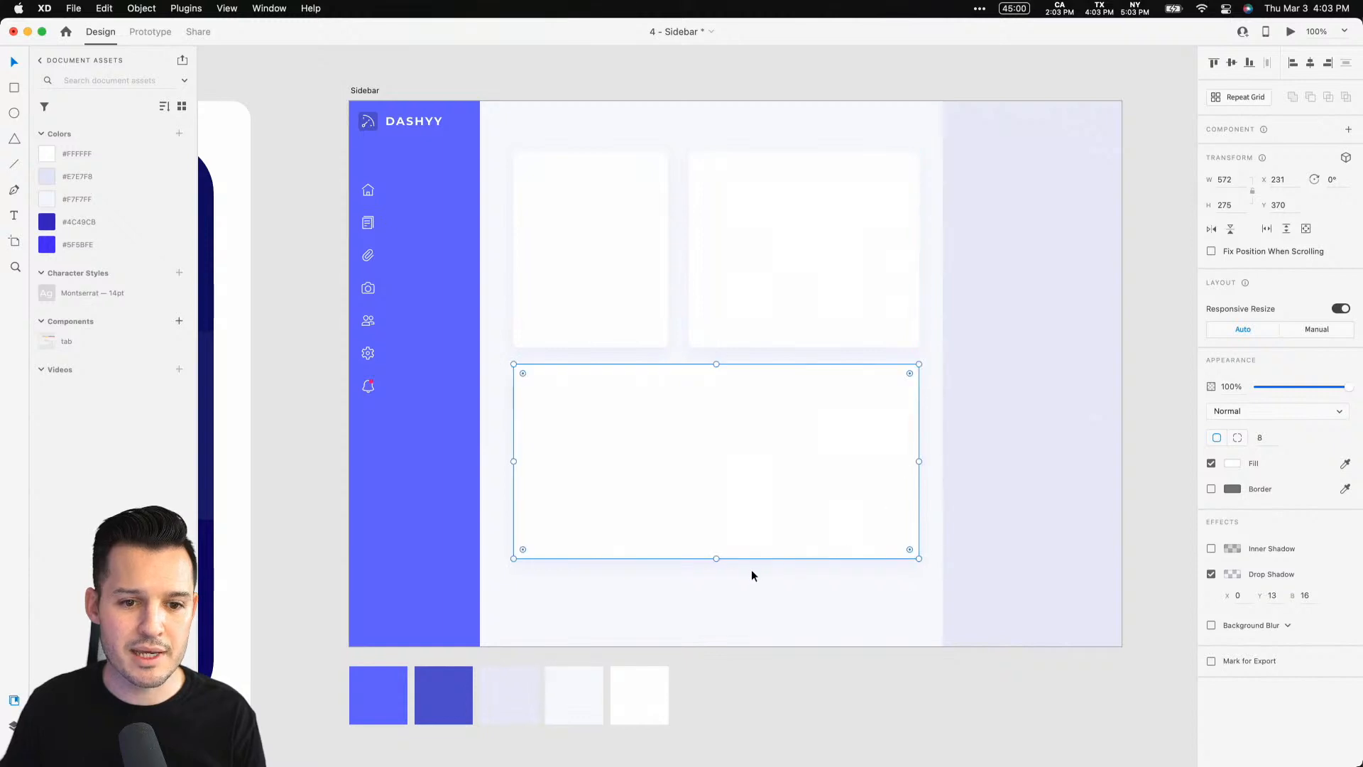
left_click_drag(715, 559, 716, 614)
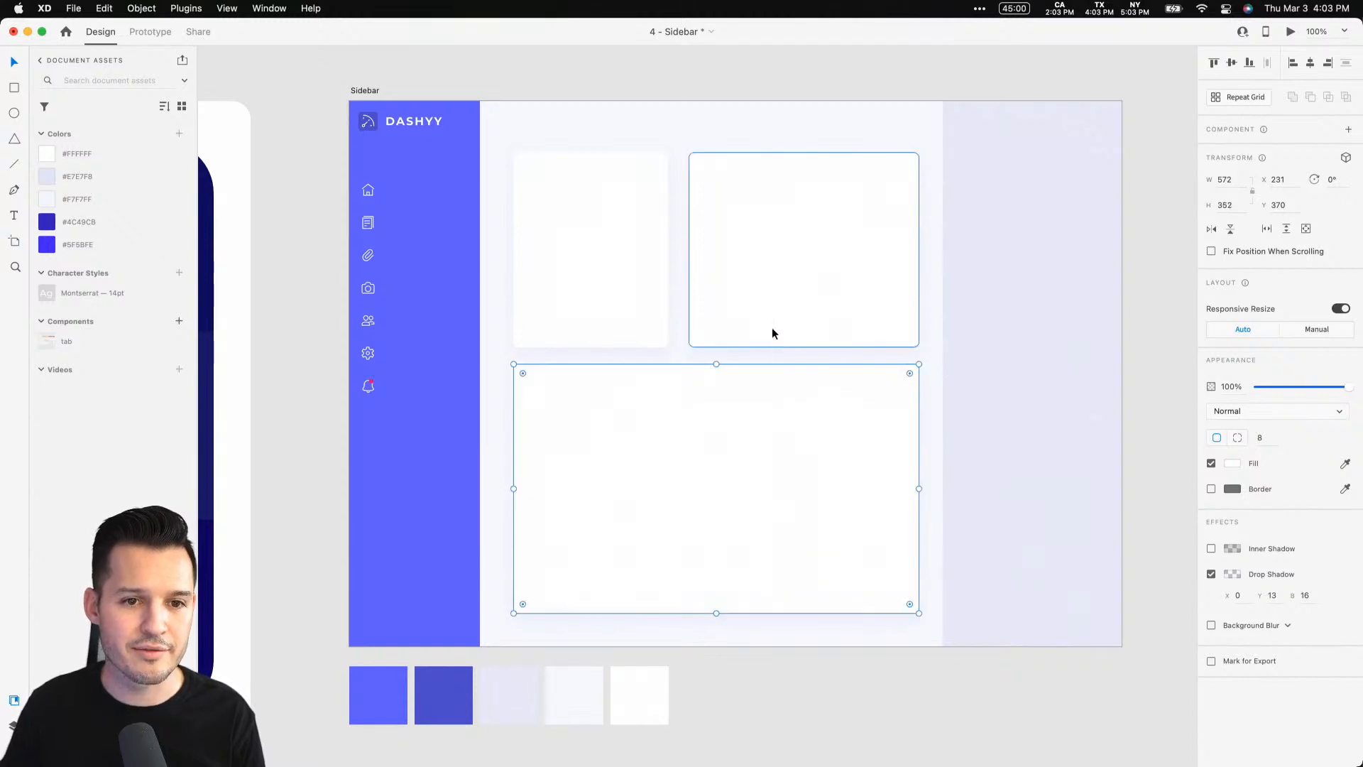
Select both top cards and move them up slightly toward the artboard's top
left_click(768, 309)
left_click(654, 266, "shift")
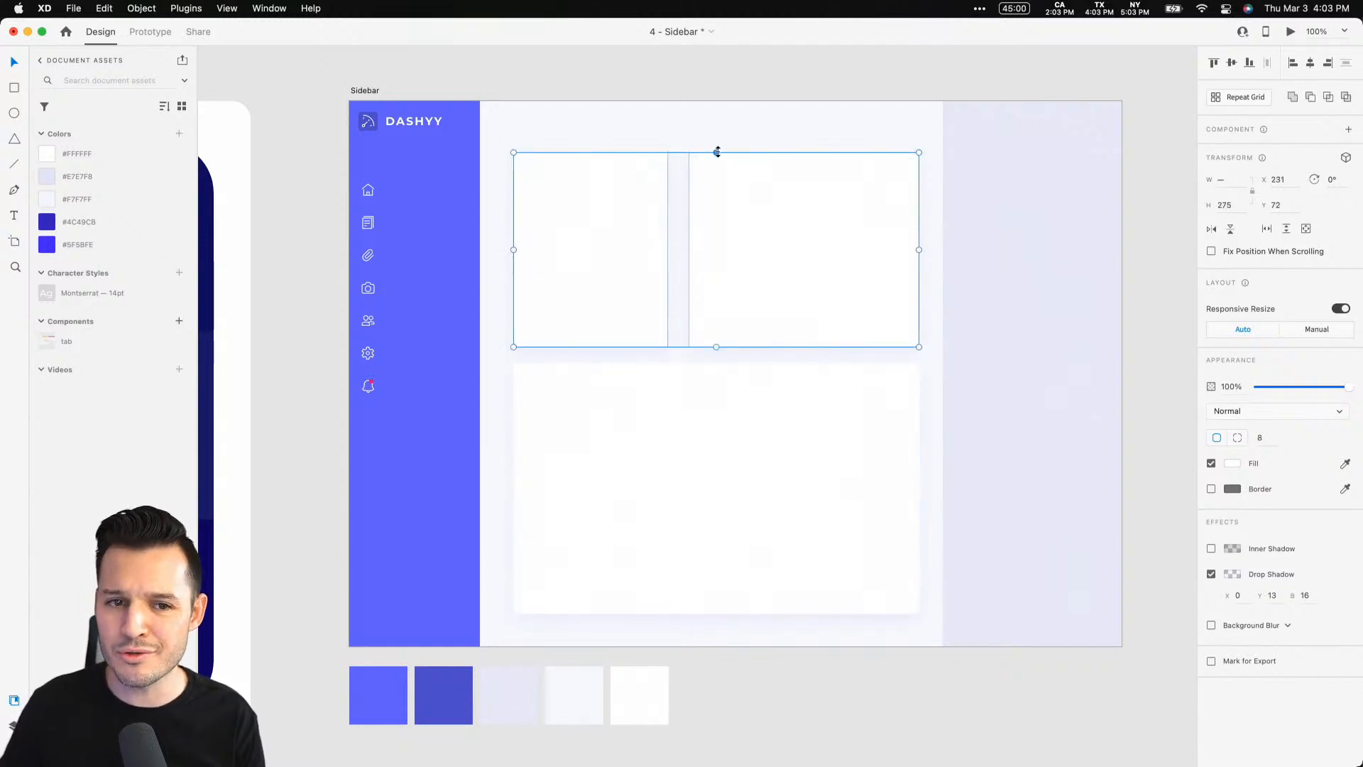
left_click_drag(717, 152, 716, 139)
left_click(779, 75)
scroll(783, 75, "left", 1)
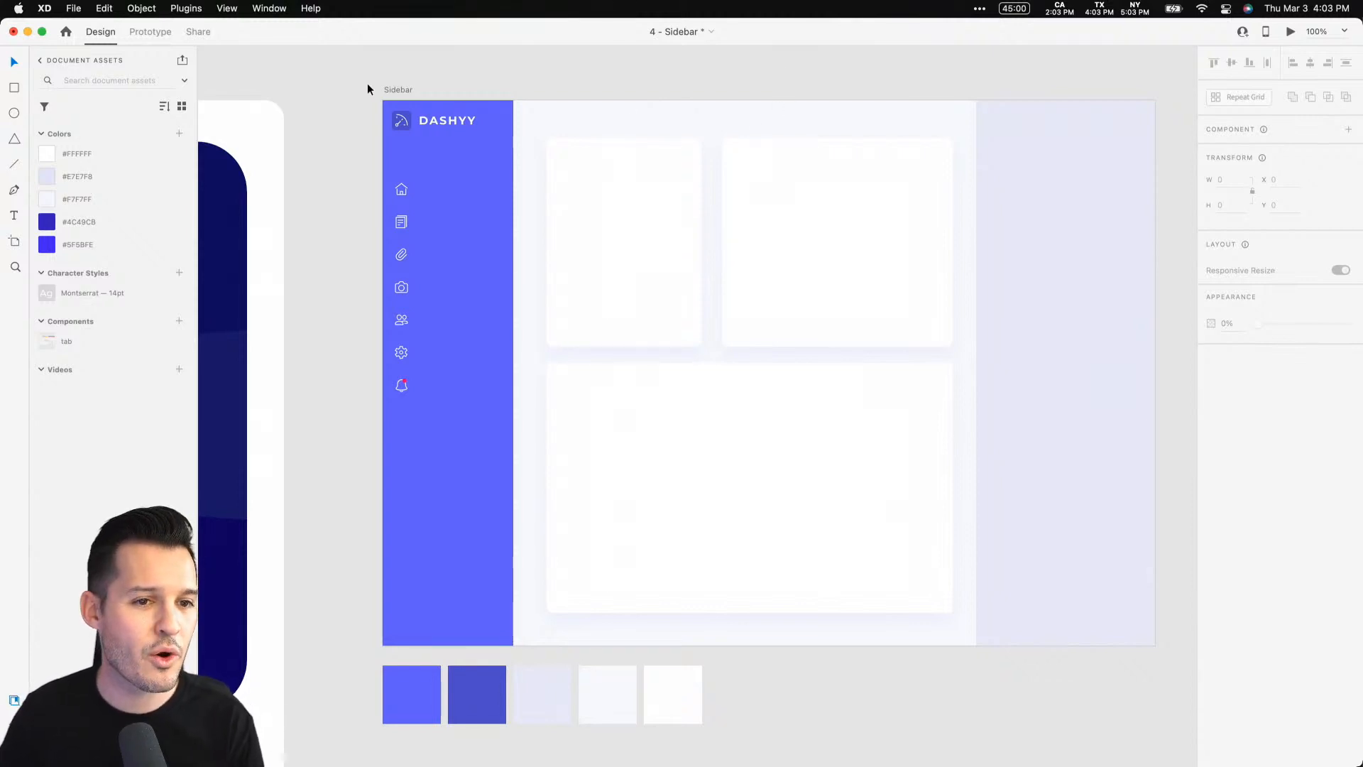
Zoom in closely on the sidebar's top area beside the DASHYY logo
key("z")
left_click_drag(360, 97, 956, 658)
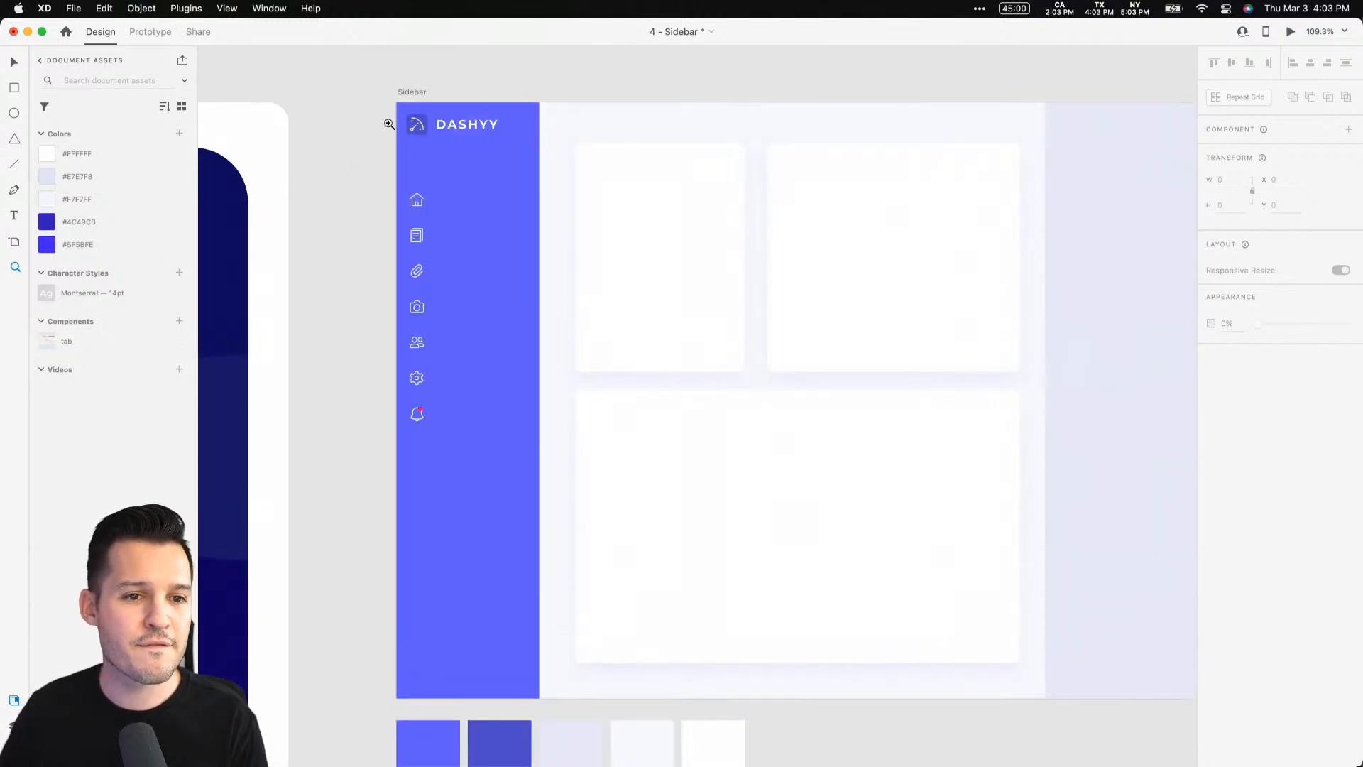
left_click_drag(396, 102, 532, 559)
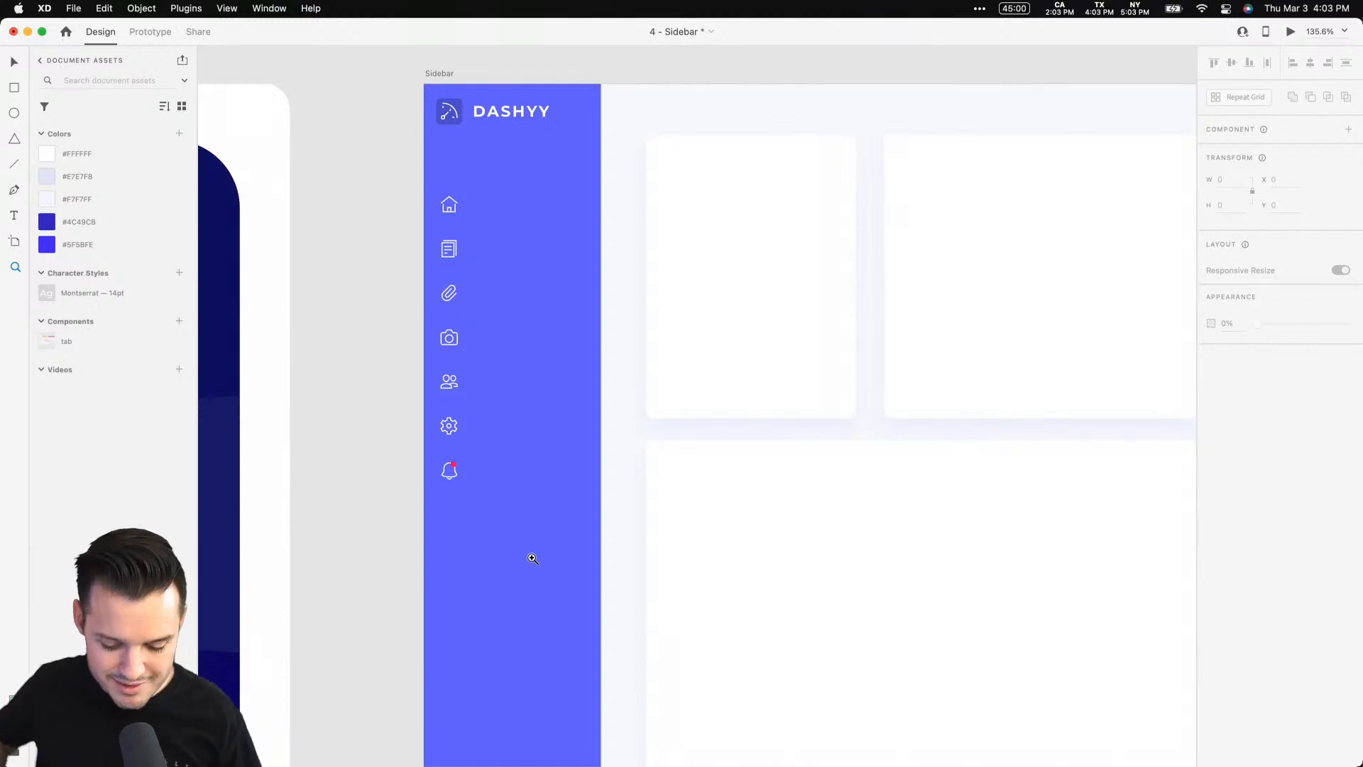
key("v")
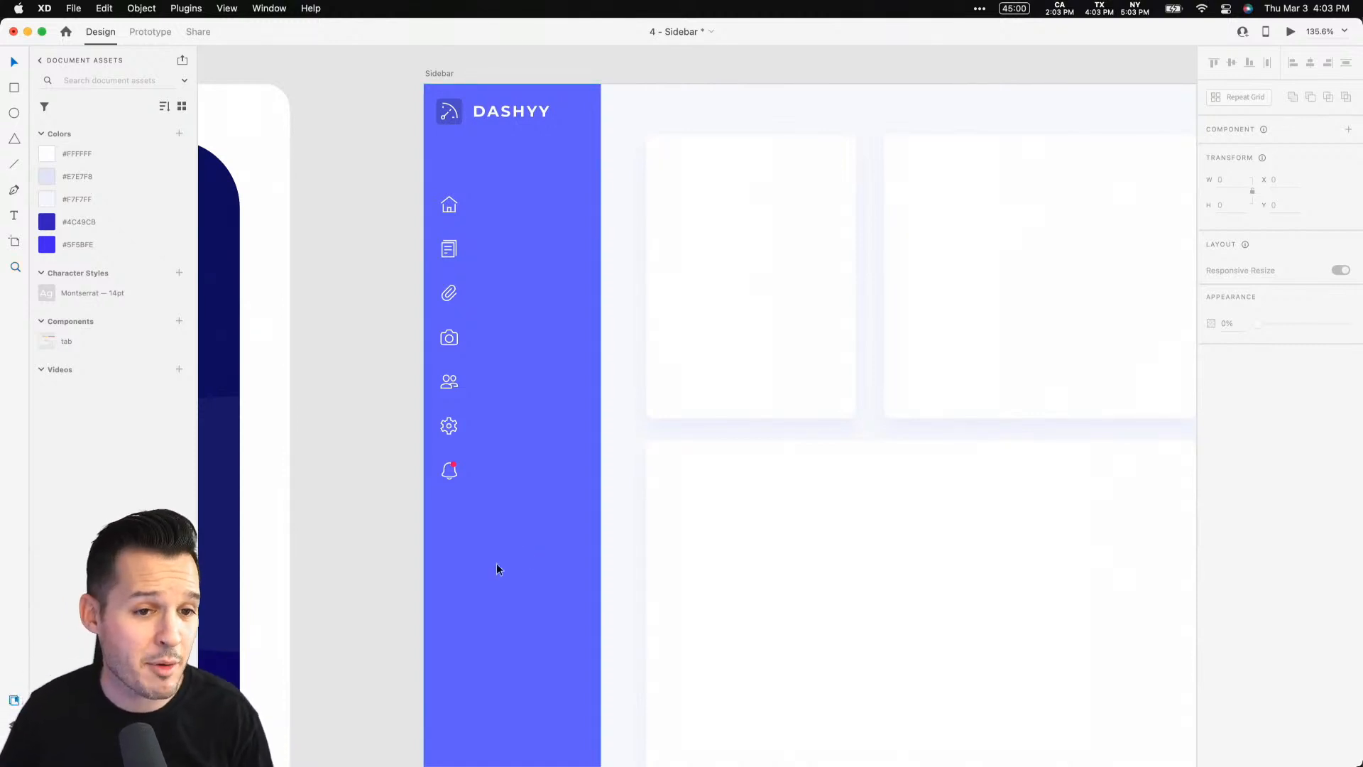
scroll(377, 488, "right", 5)
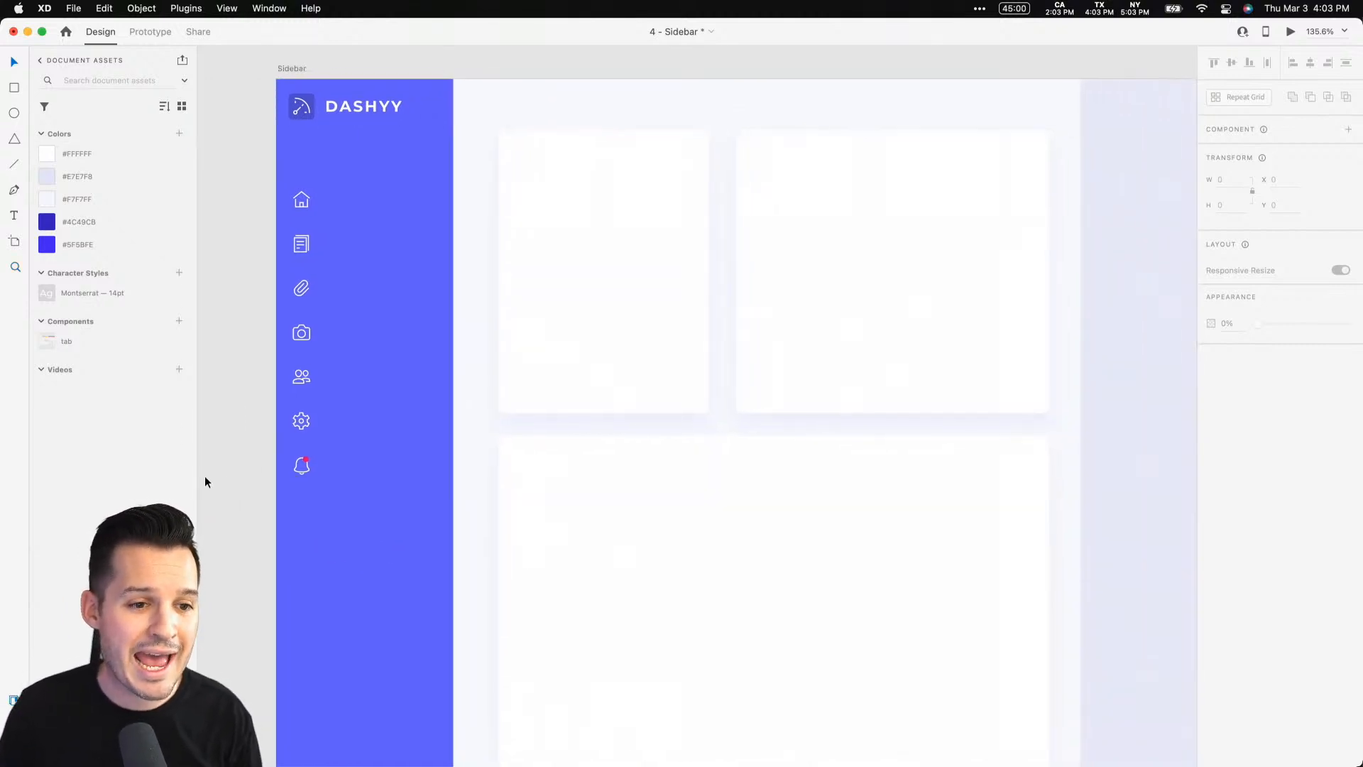
left_click_drag(197, 478, 189, 477)
left_click_drag(222, 471, 252, 478)
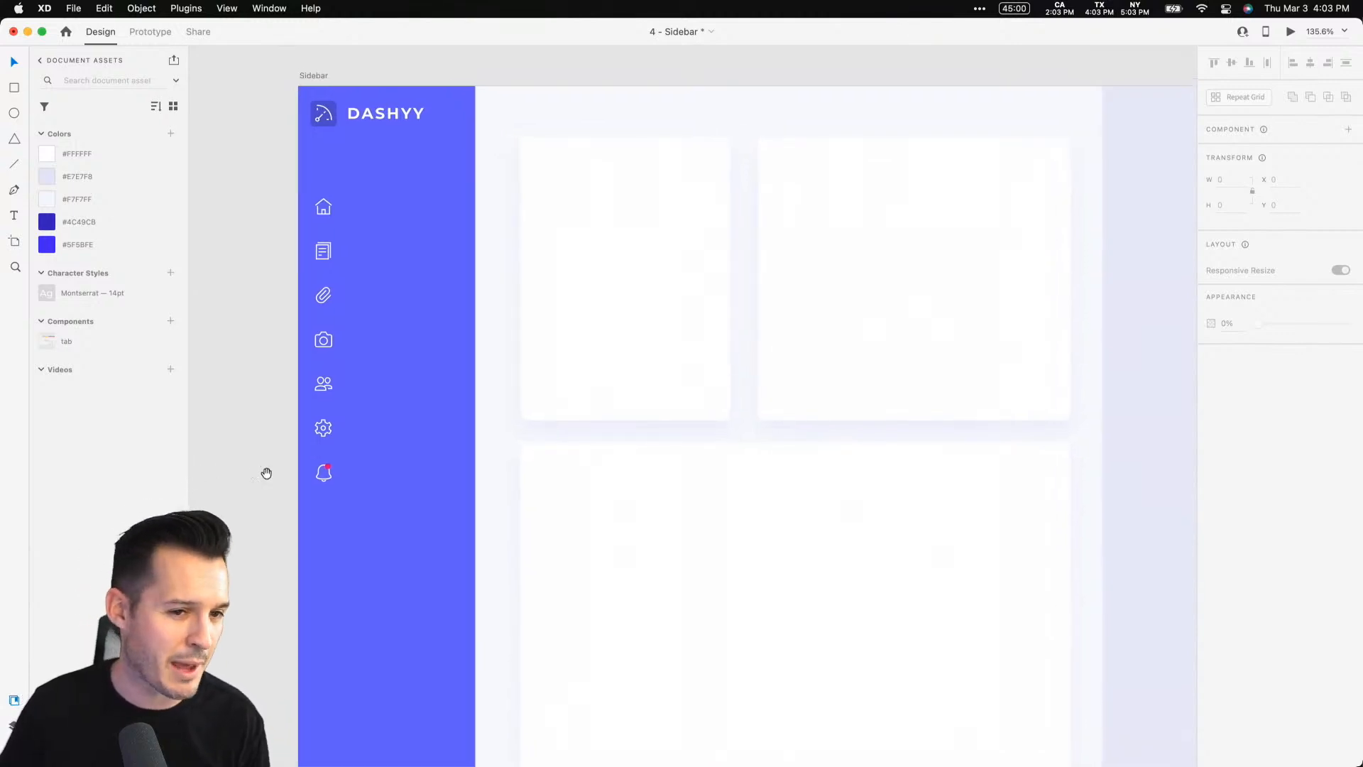
left_click_drag(268, 472, 320, 462)
left_click(495, 285)
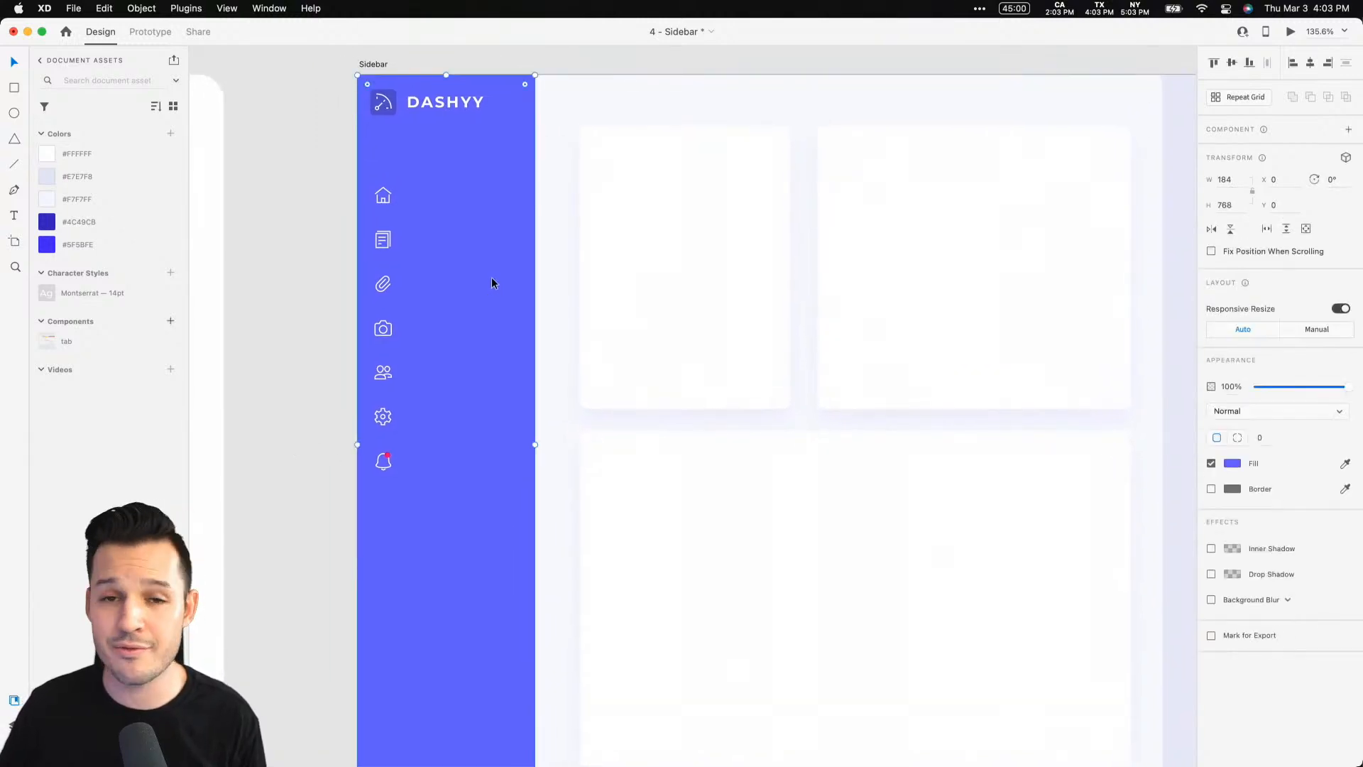
key("z")
left_click_drag(305, 142, 539, 588)
key("v")
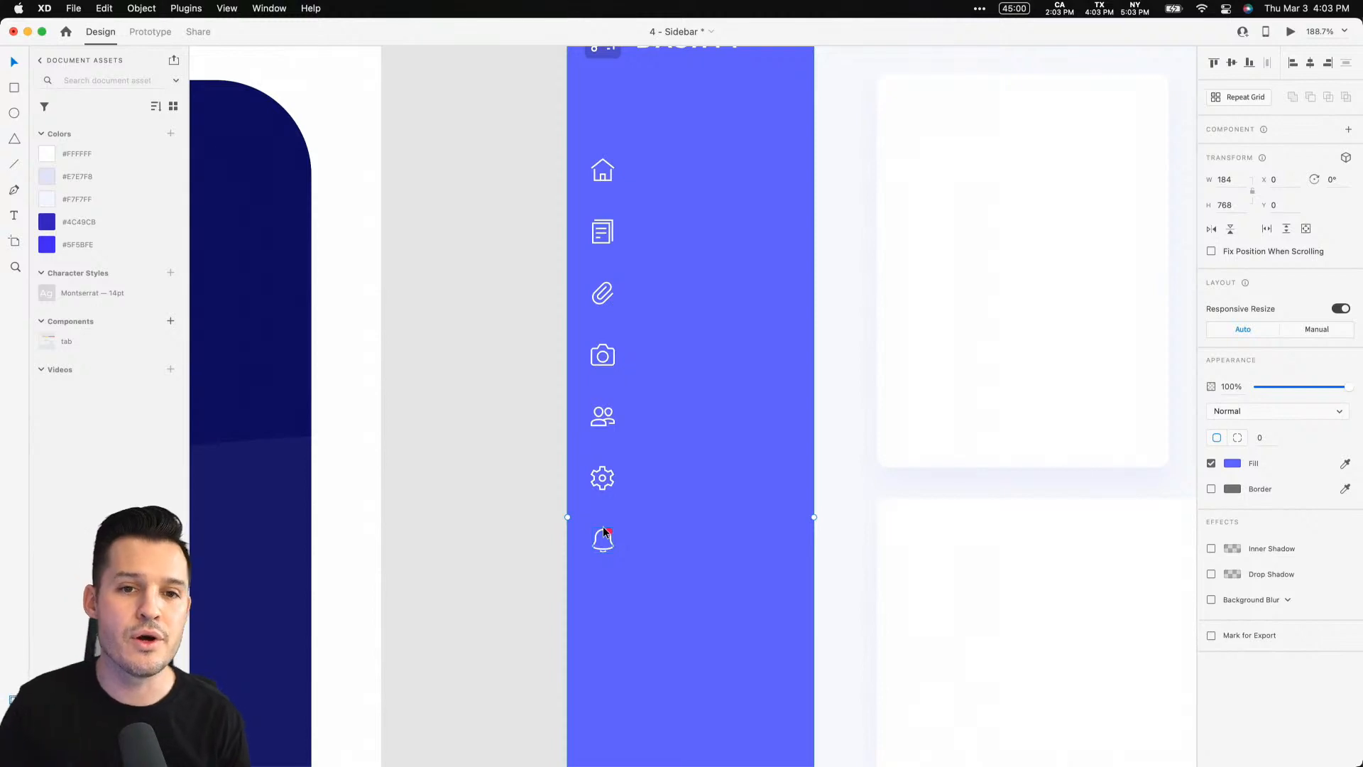
scroll(656, 337, "up", 5)
scroll(742, 368, "right", 2)
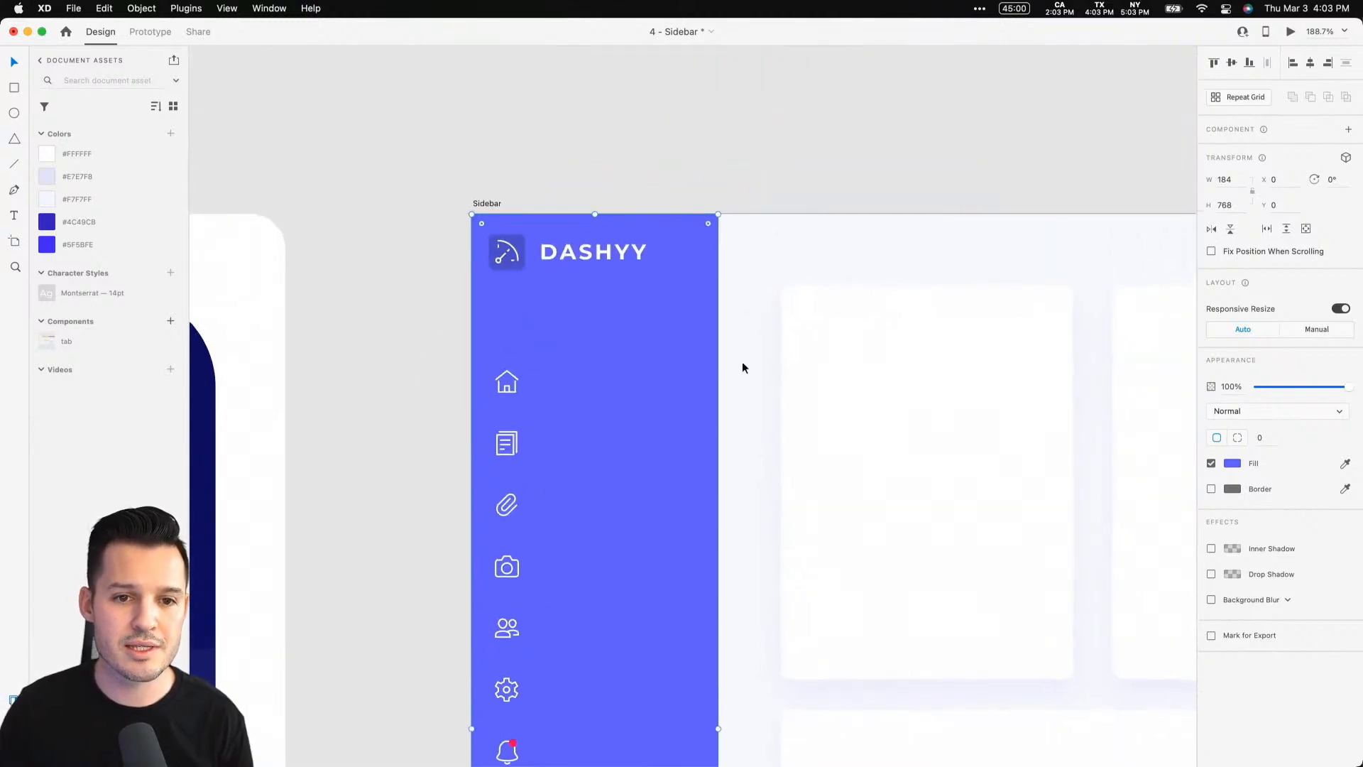
key("z")
left_click_drag(419, 174, 903, 511)
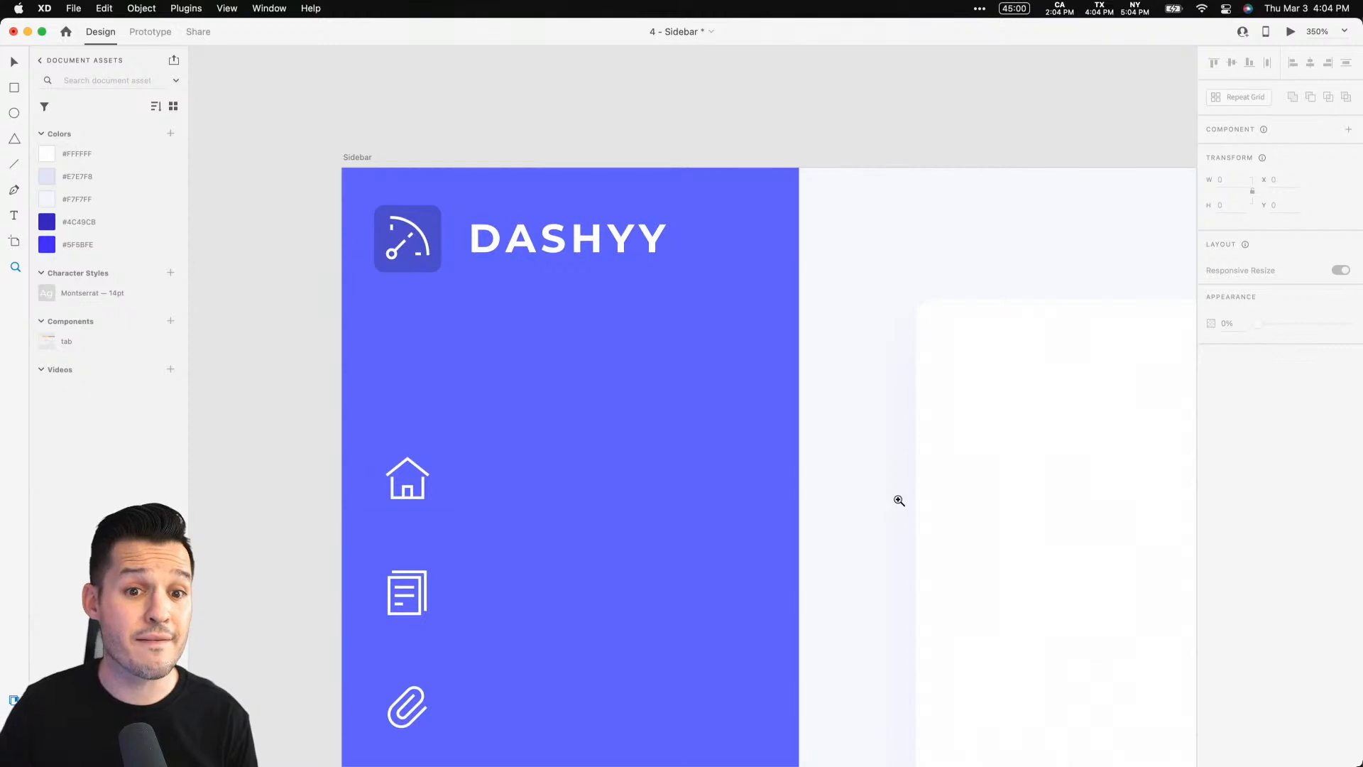
Draw a small borderless rectangle about 28 by 35 at the sidebar's right edge beside the logo, filled with #5F58FE
left_click_drag(791, 190, 859, 277)
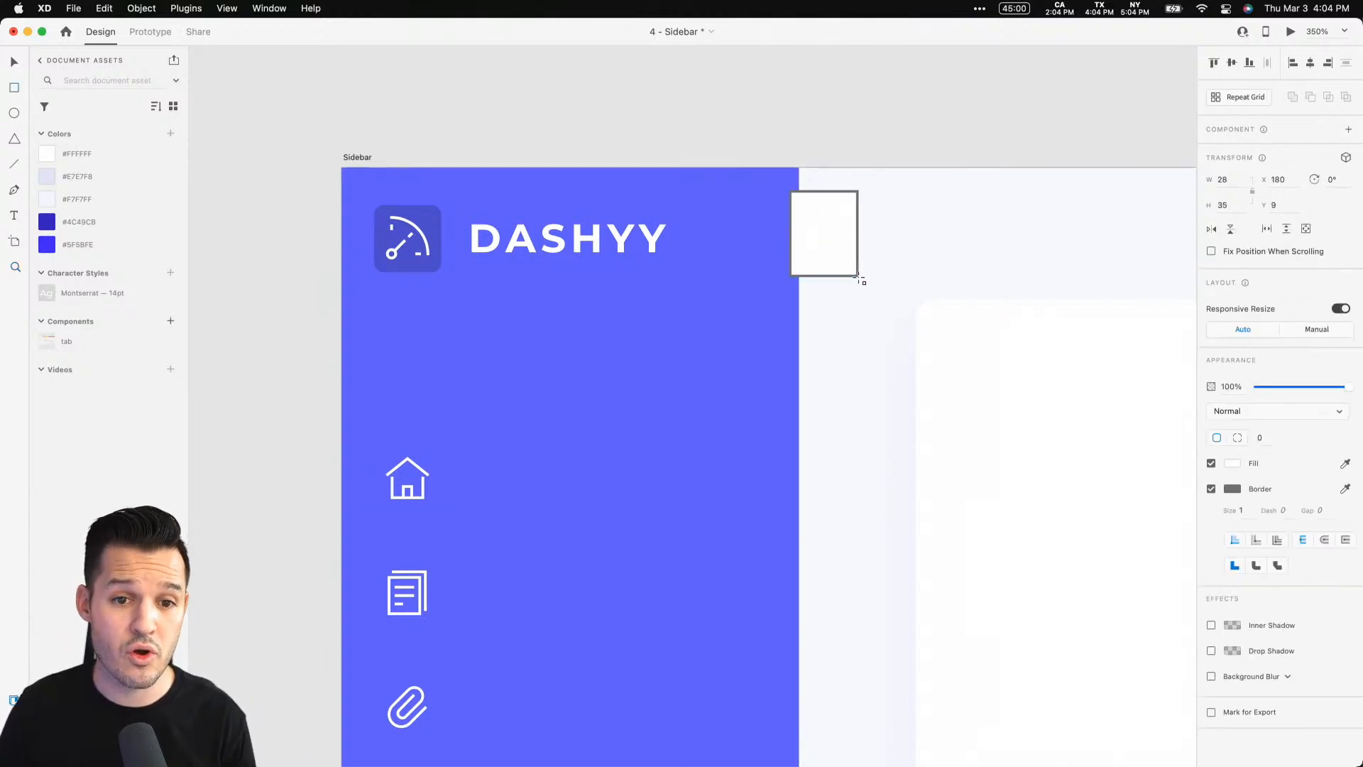
left_click(1212, 489)
key("r")
left_click(52, 250)
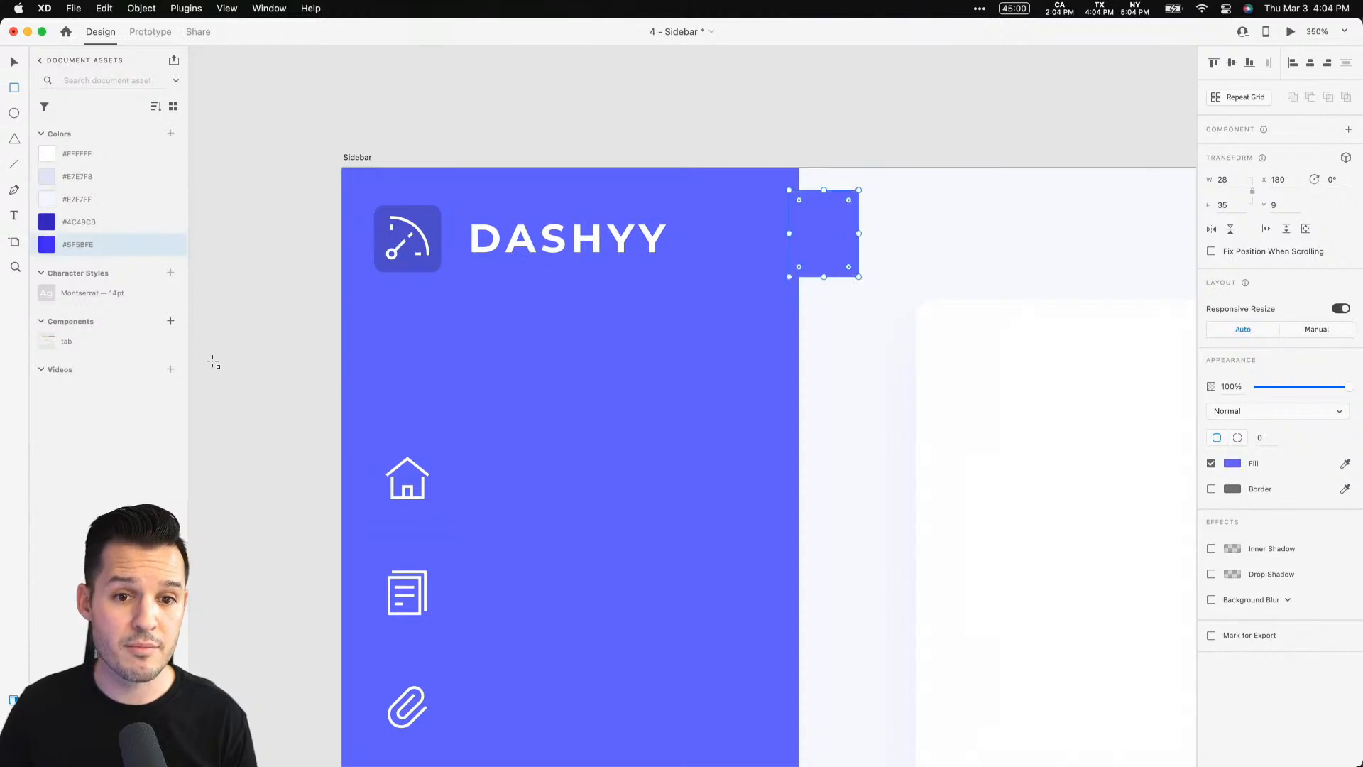
Round the tab rectangle's corners to 5 and extend it leftward so it overlaps the sidebar
left_click(824, 247)
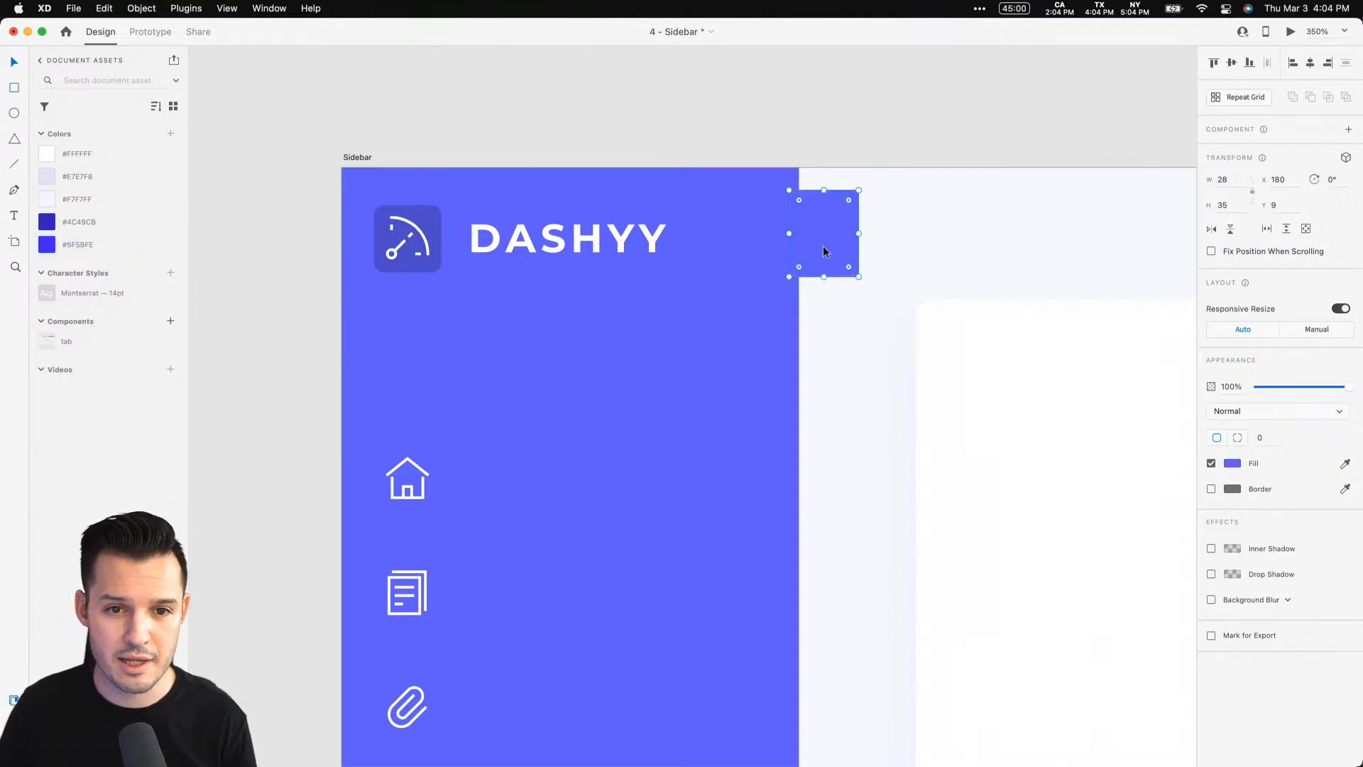
left_click_drag(846, 210, 797, 223)
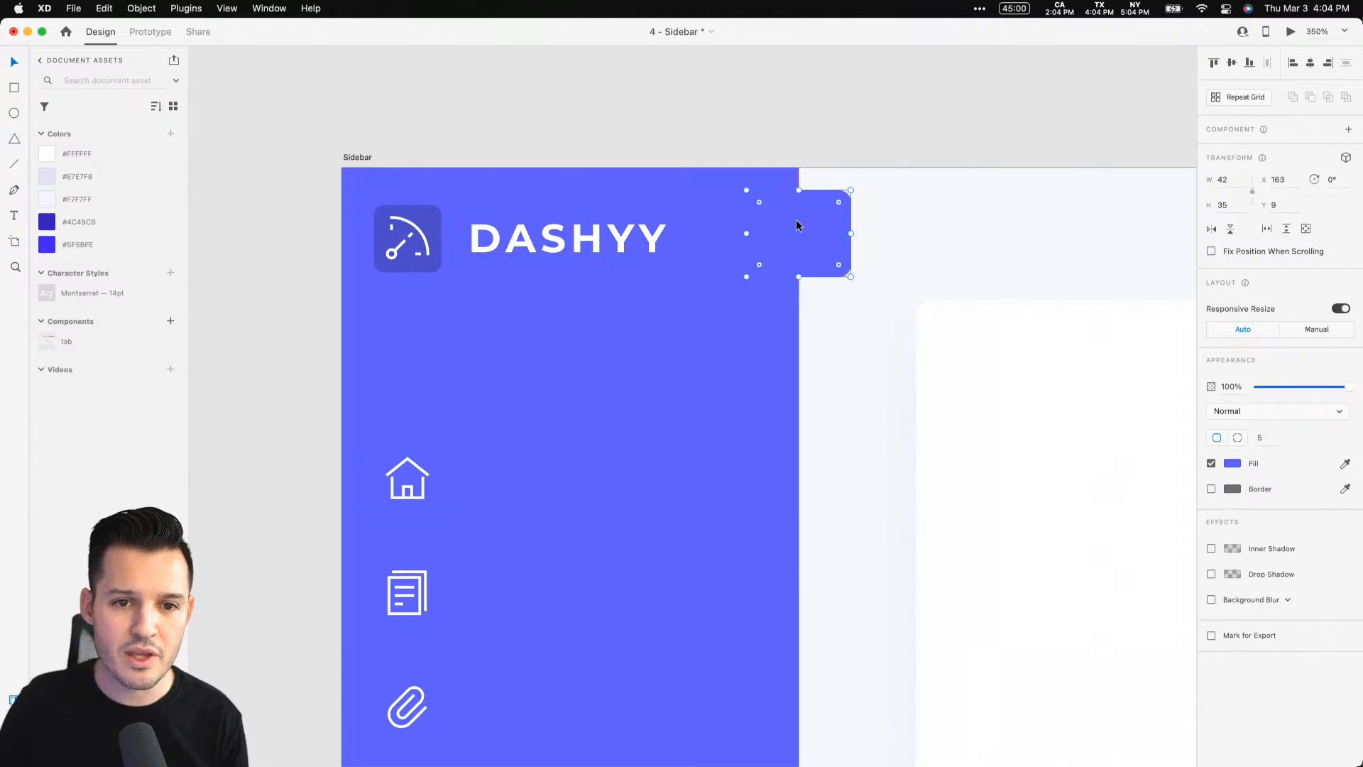
left_click(811, 126)
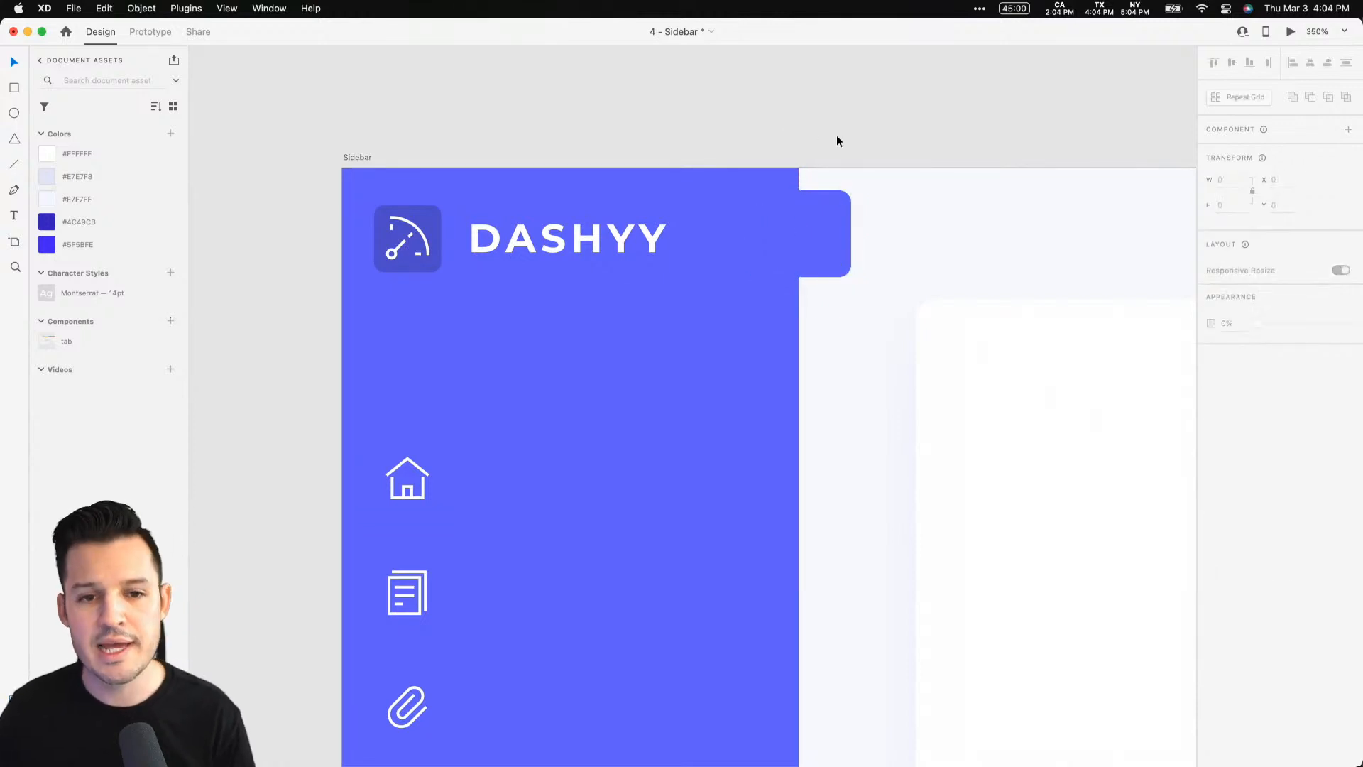
left_click(808, 238)
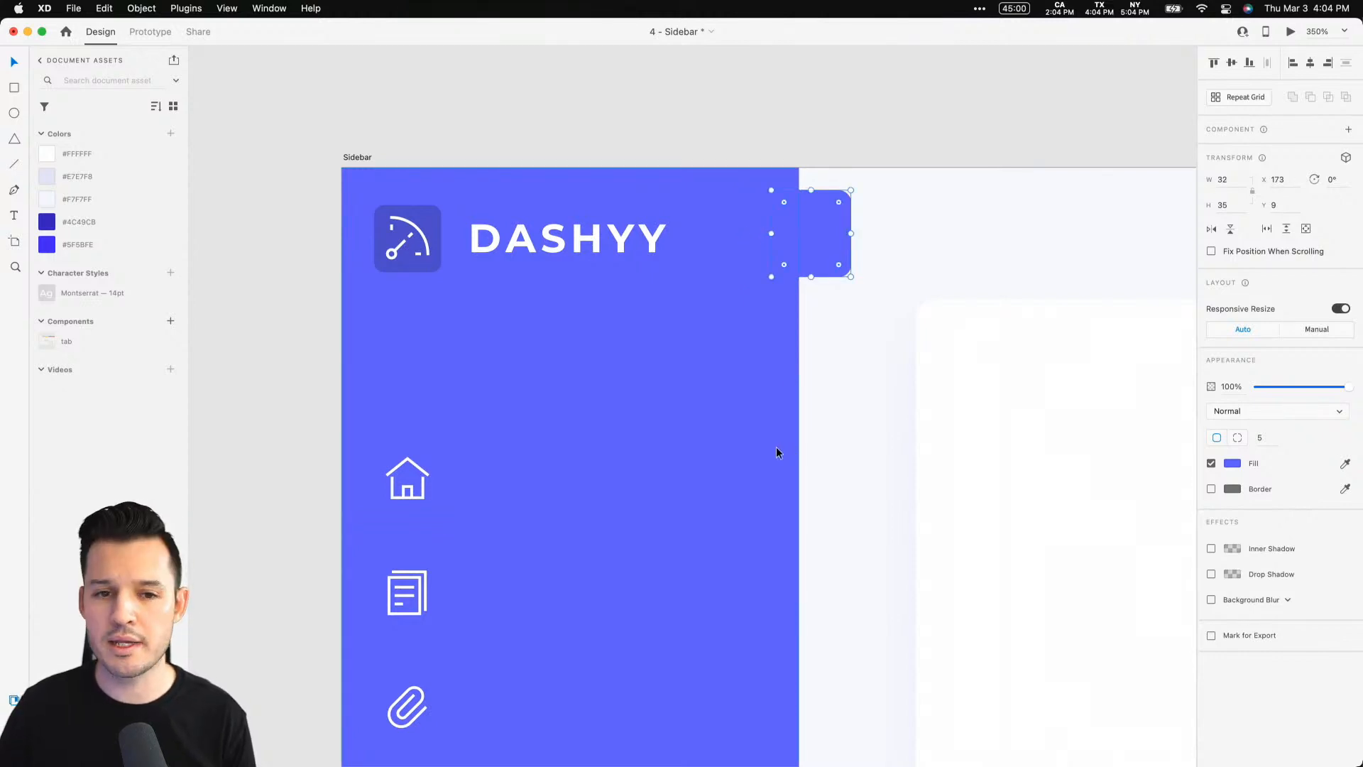
Select the tab together with the sidebar rectangle and unite them into a single shape
key("super+y")
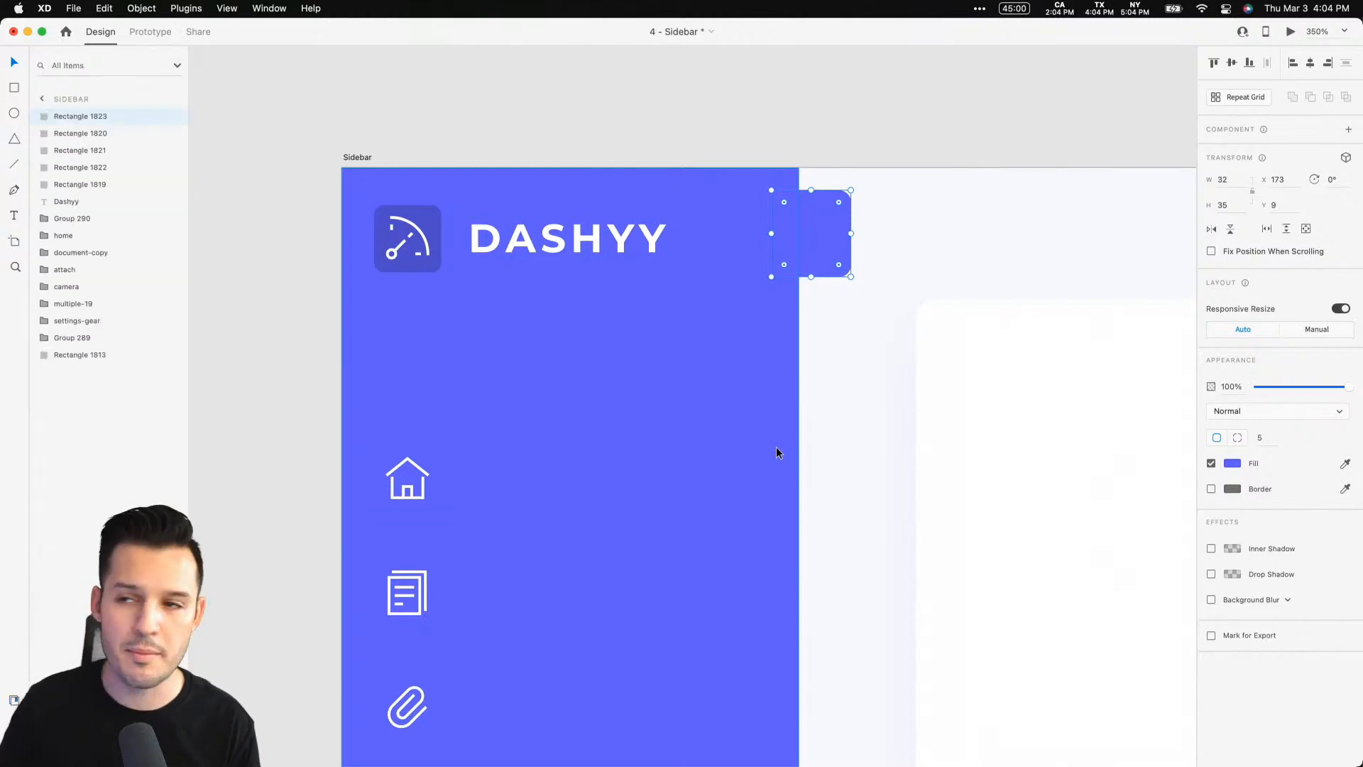
left_click(794, 142)
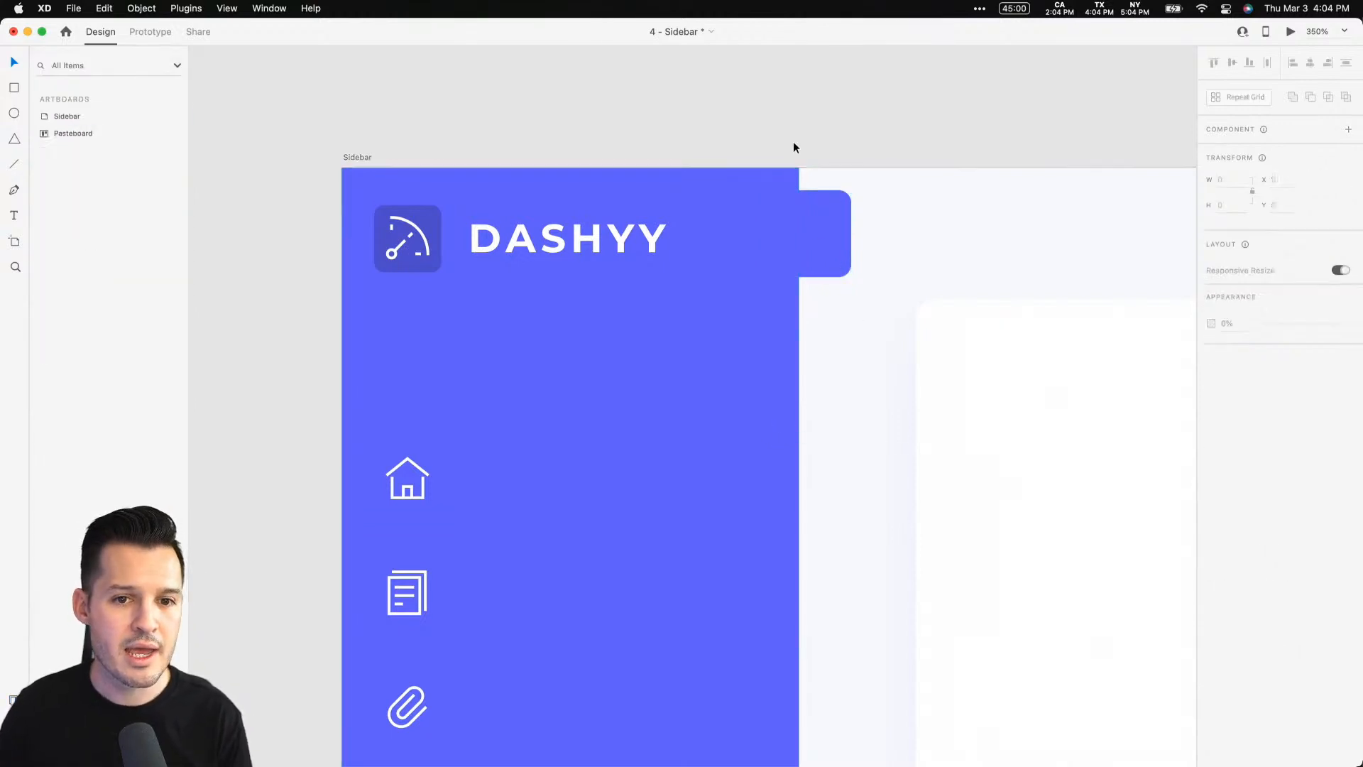
left_click(815, 208)
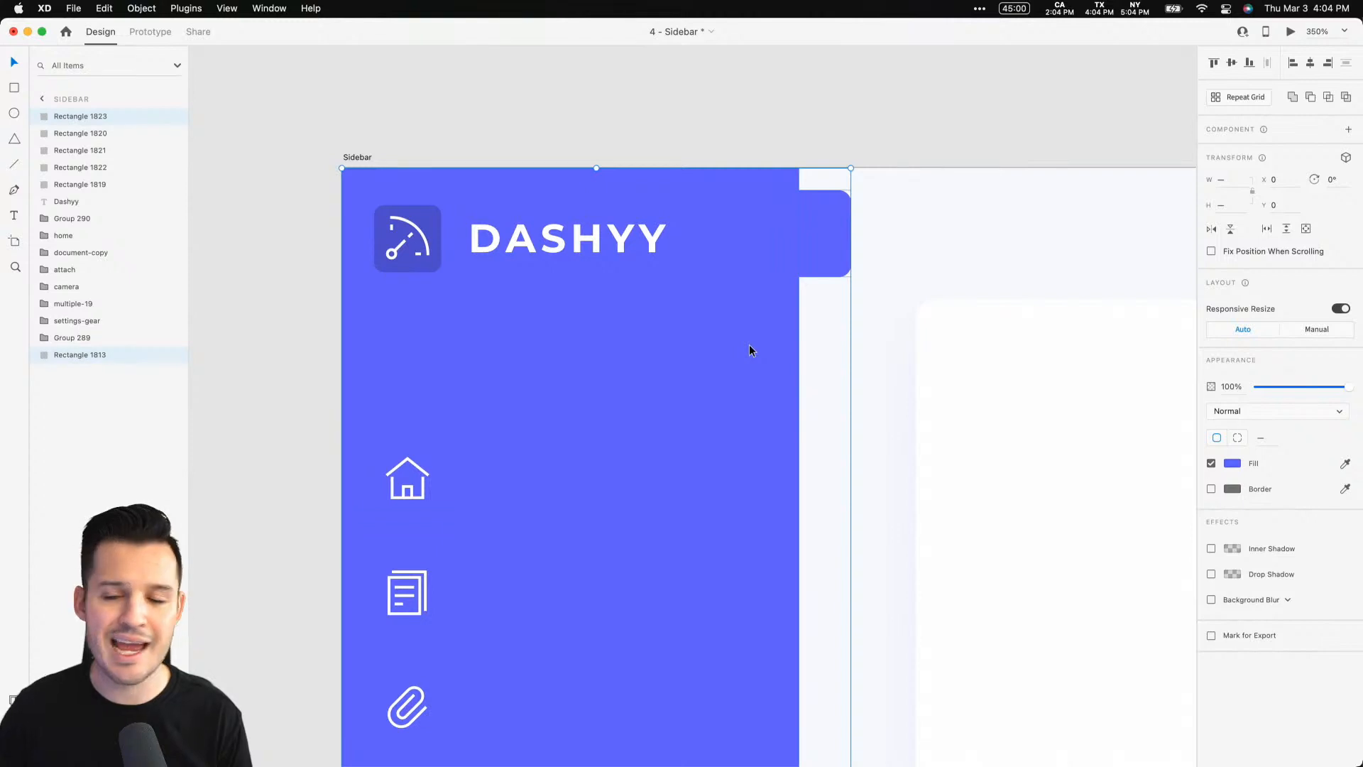
left_click(1294, 99)
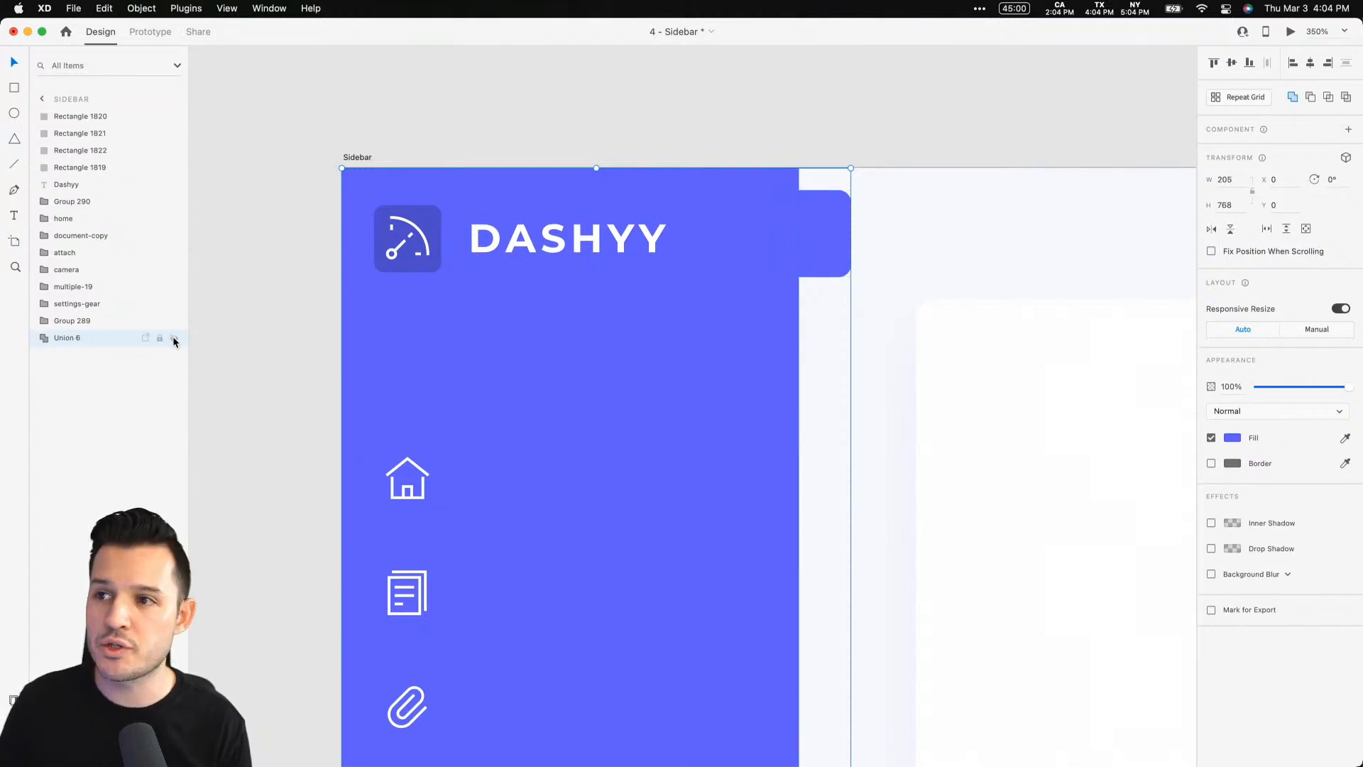
left_click(172, 339)
left_click(173, 338)
left_click(173, 339)
left_click(172, 339)
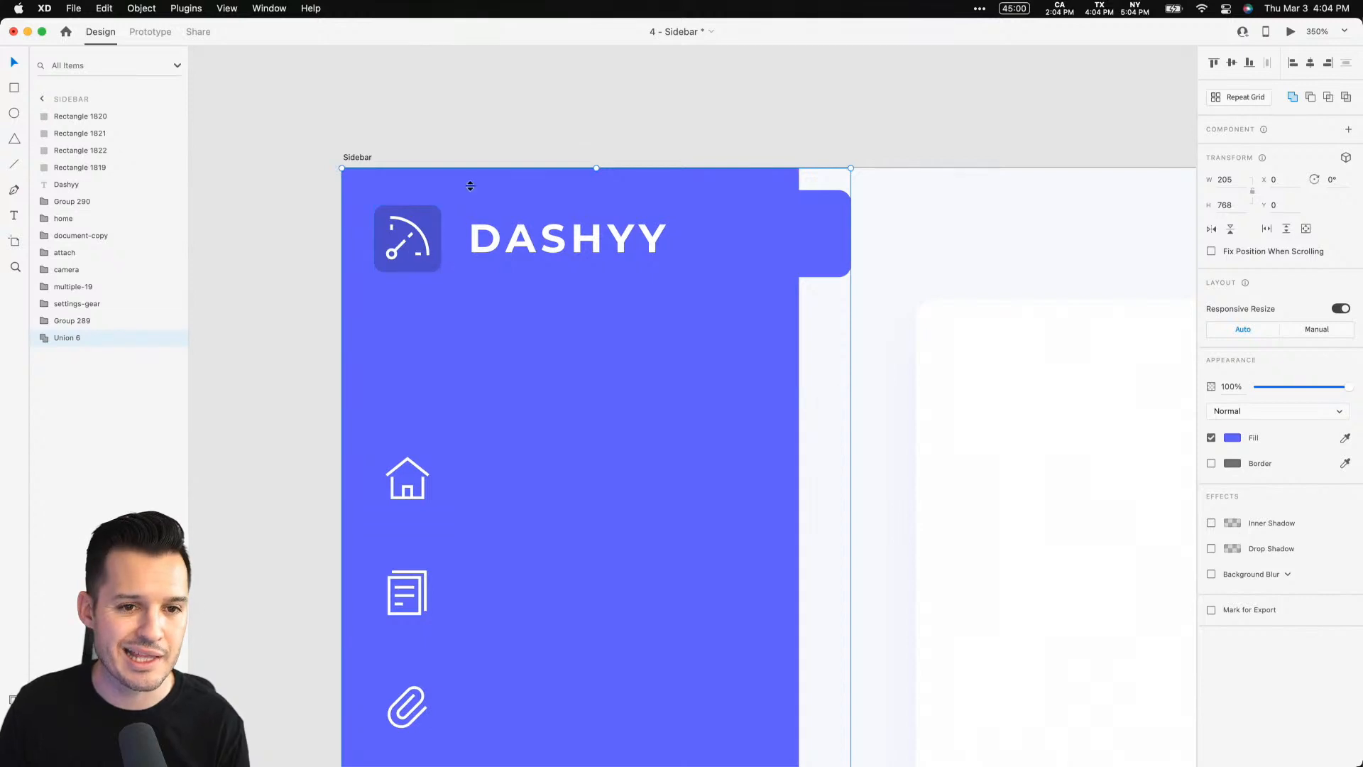
left_click(608, 87)
Switch to the Nucleo icon app by searching for it in Spotlight
key("super+space")
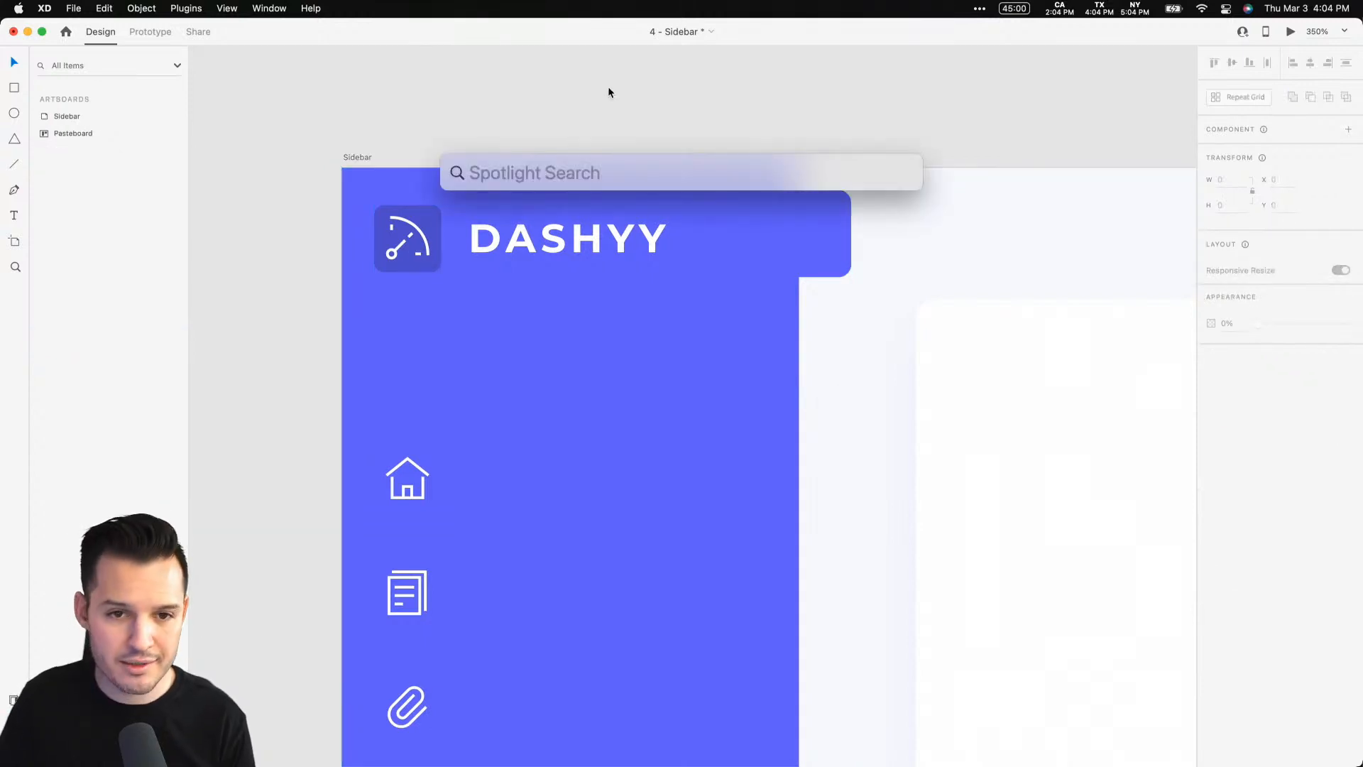
key("Escape")
key("super+space")
type("nucl")
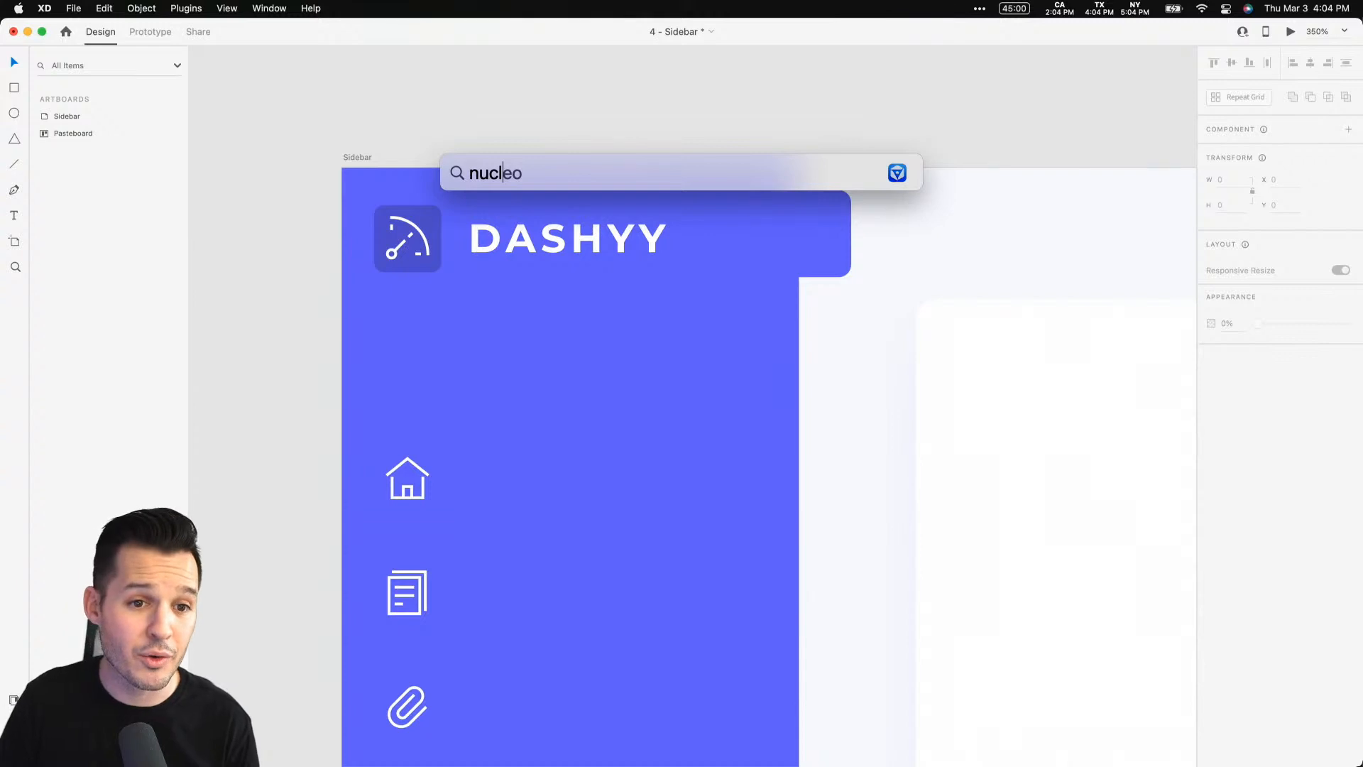
key("Return")
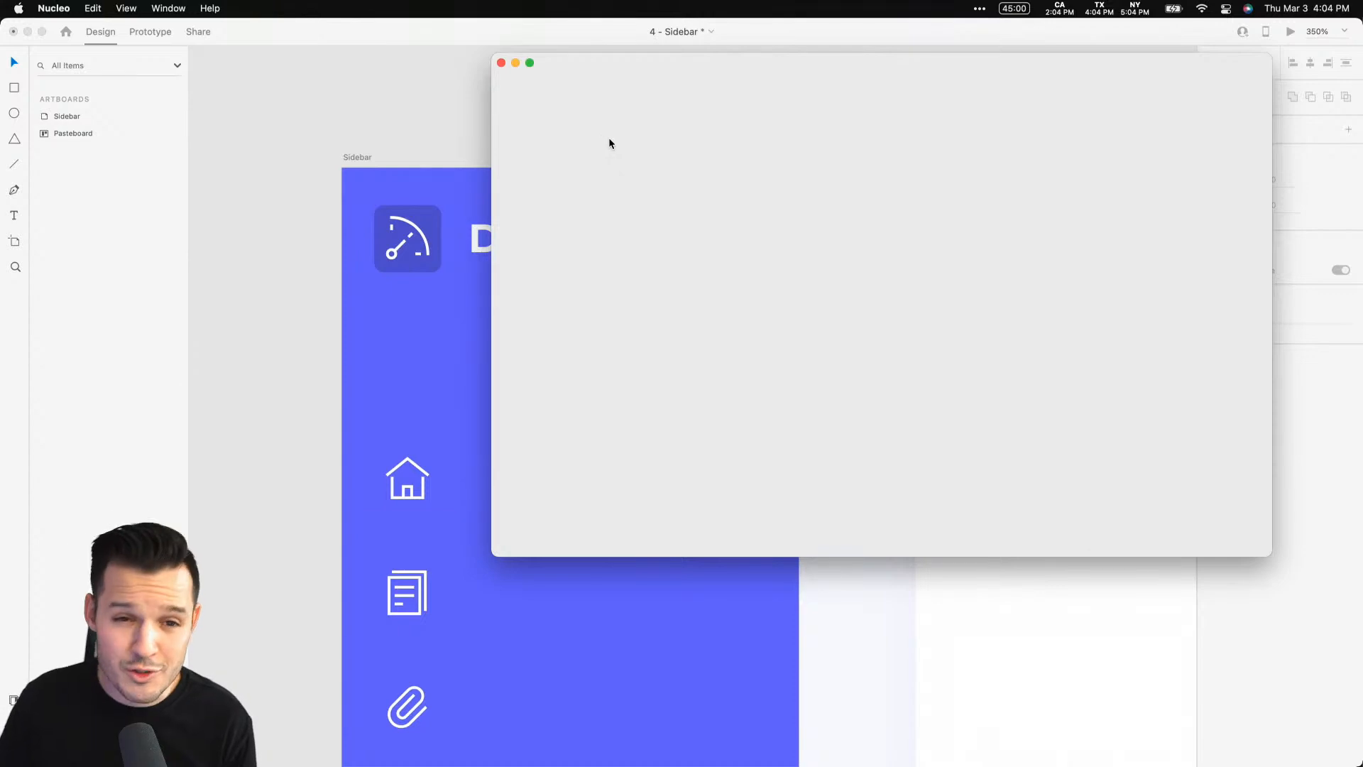
Reposition the Nucleo window and search its icon library for arrow
left_click_drag(676, 69, 509, 91)
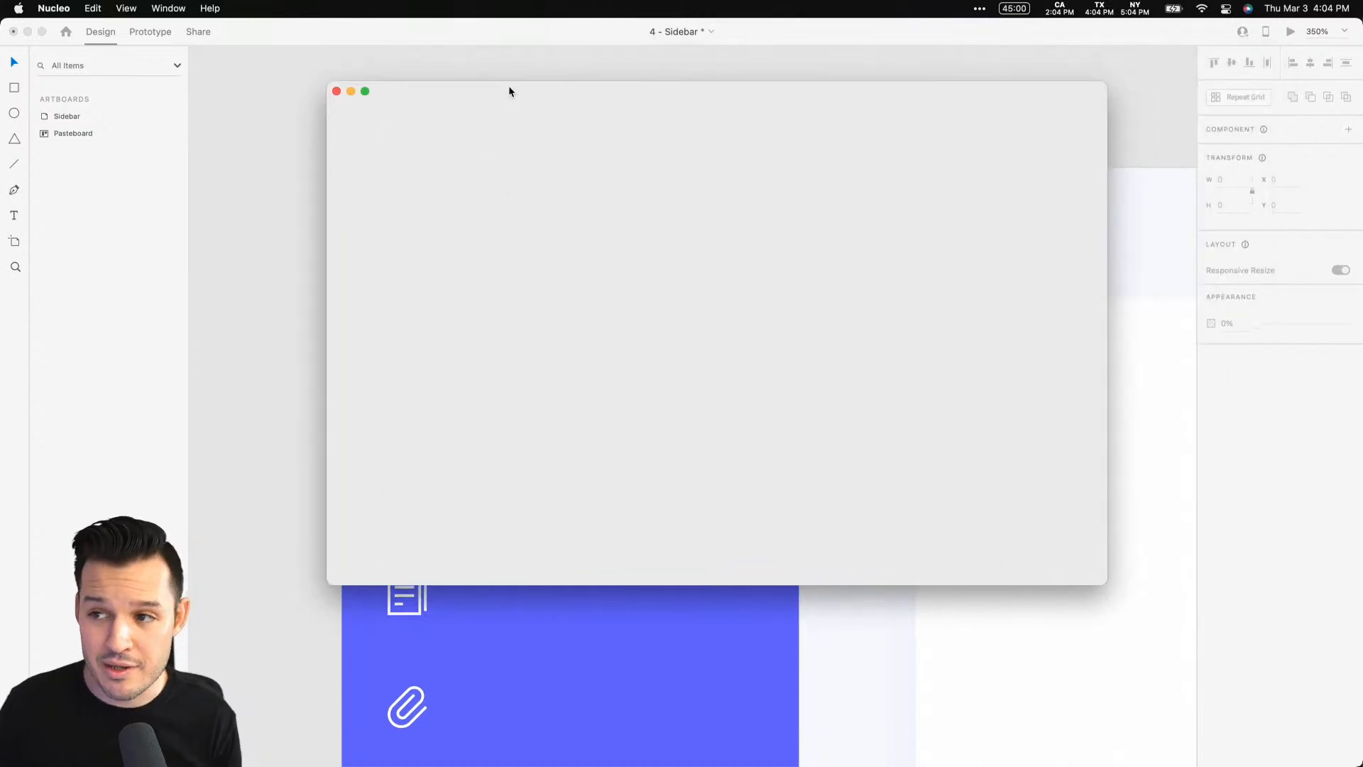
mouse_move(510, 87)
left_mouse_down()
mouse_move(482, 95)
mouse_move(489, 106)
left_mouse_up()
left_click(450, 125)
type("a")
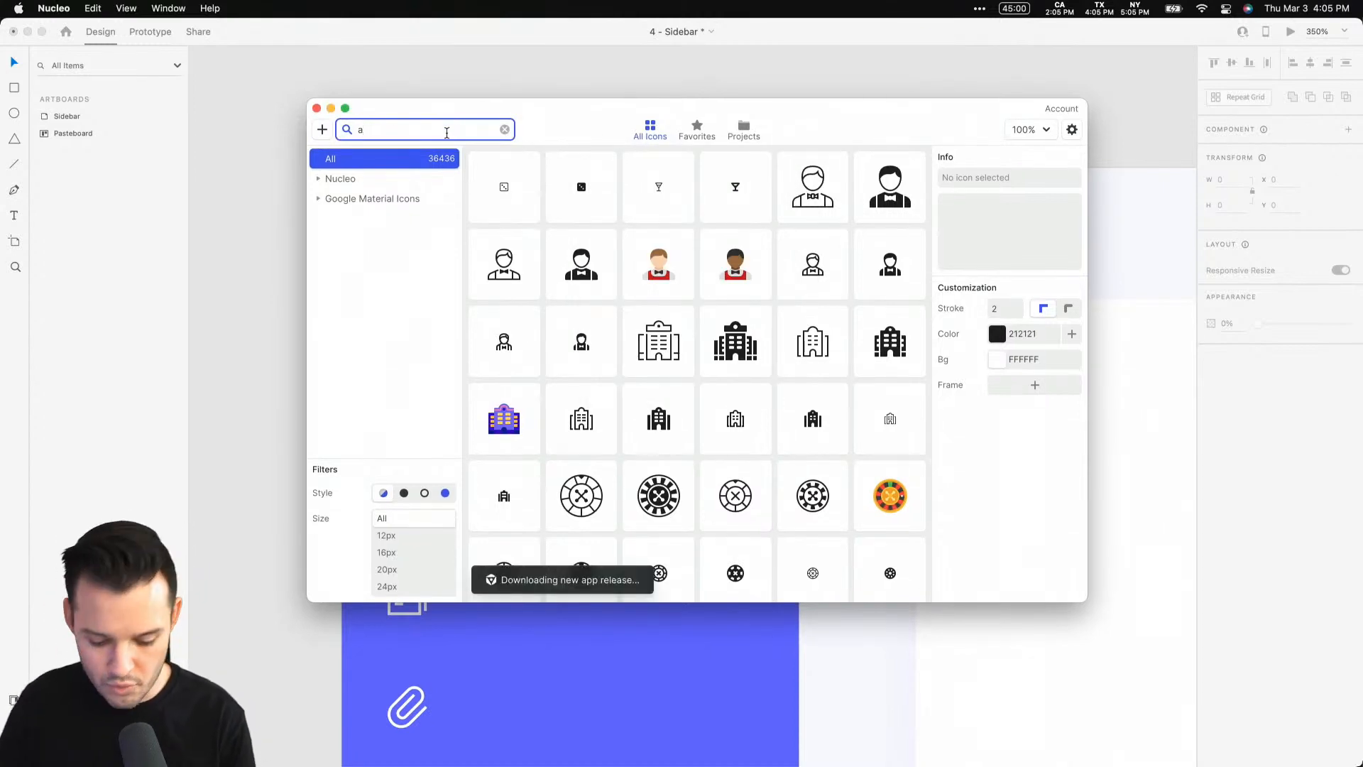
type("rrow")
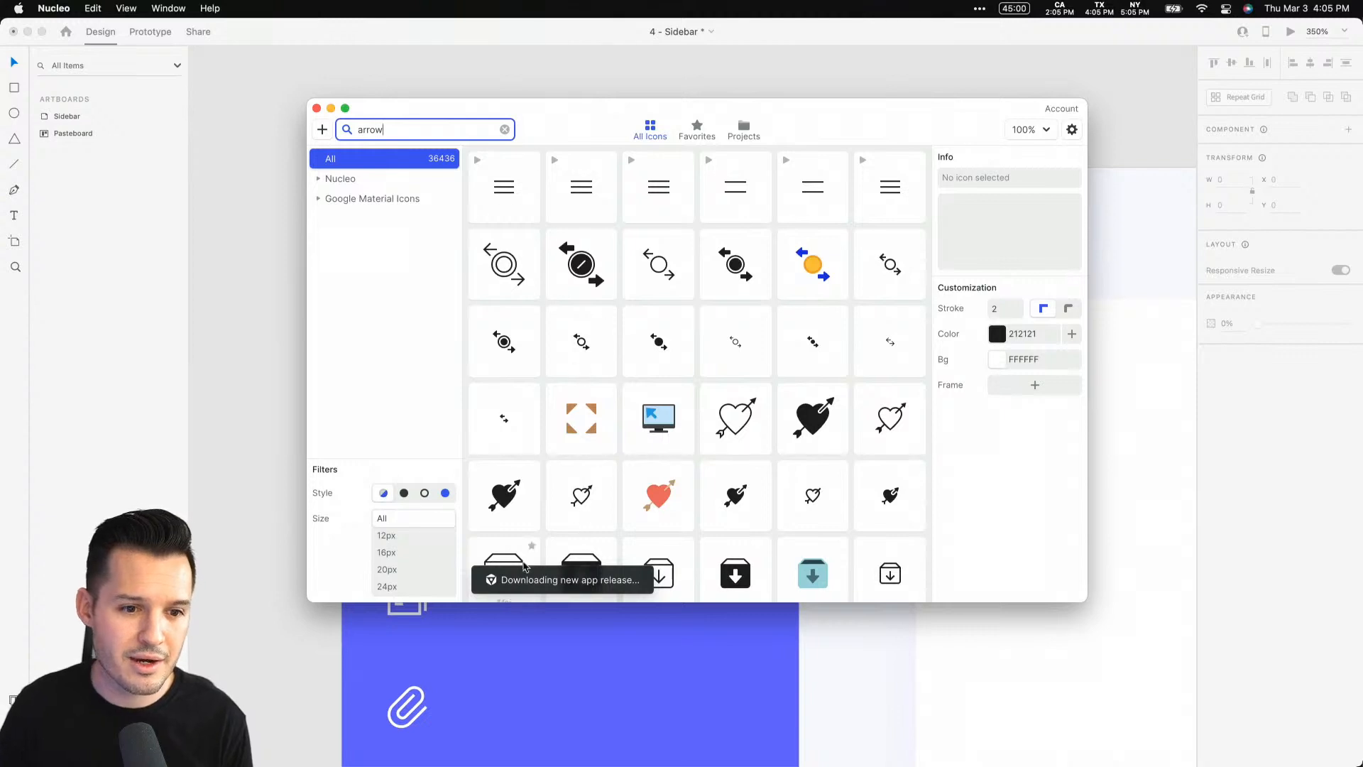
Filter the arrow icons by size to 32px and browse through the results
left_click(387, 586)
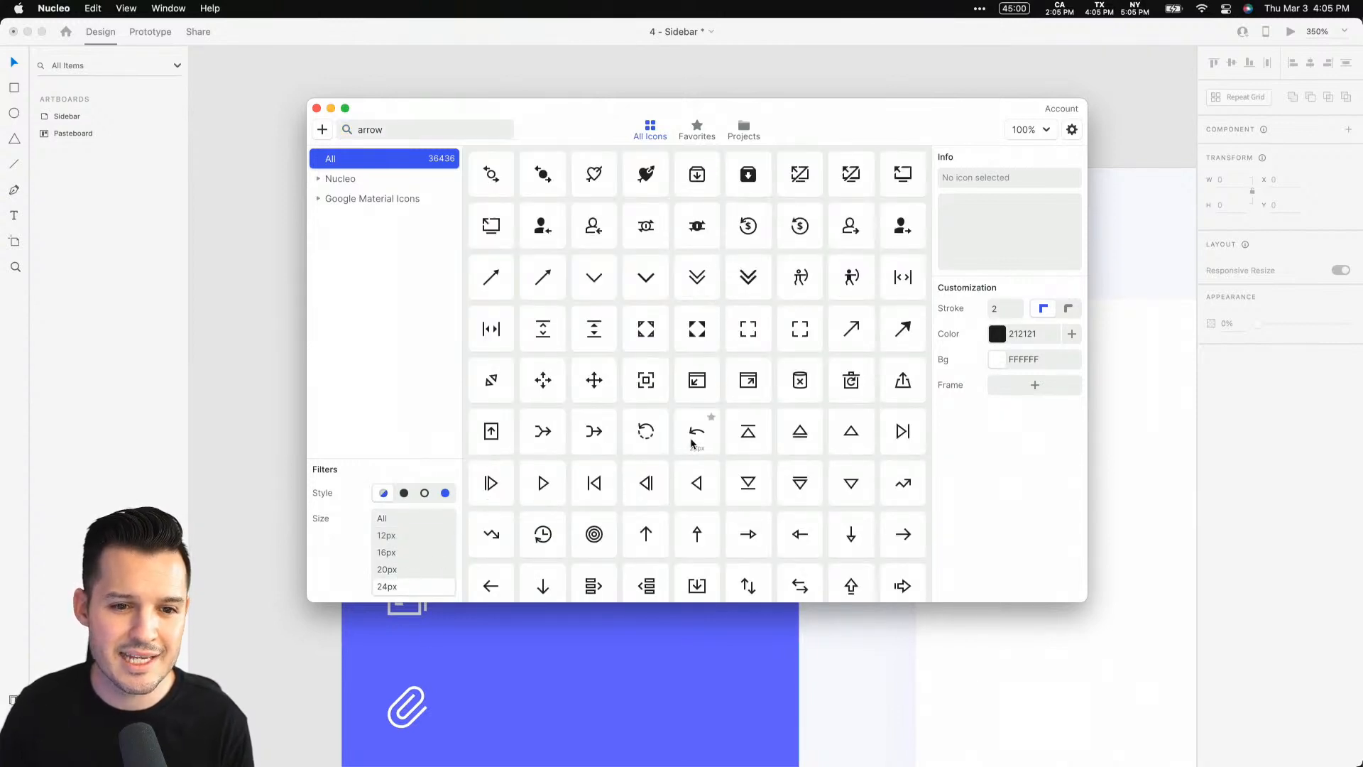
scroll(663, 496, "down", 5)
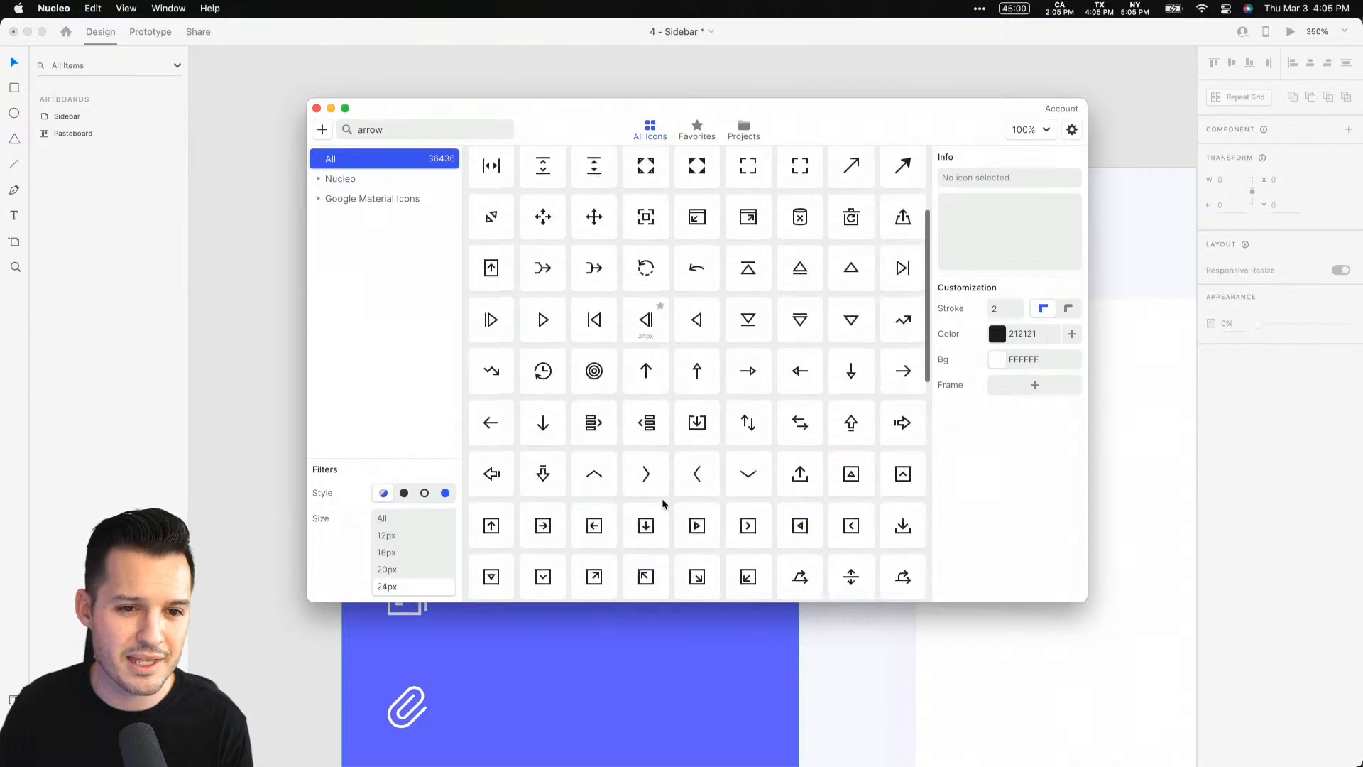
scroll(408, 579, "down", 2)
left_click(404, 559)
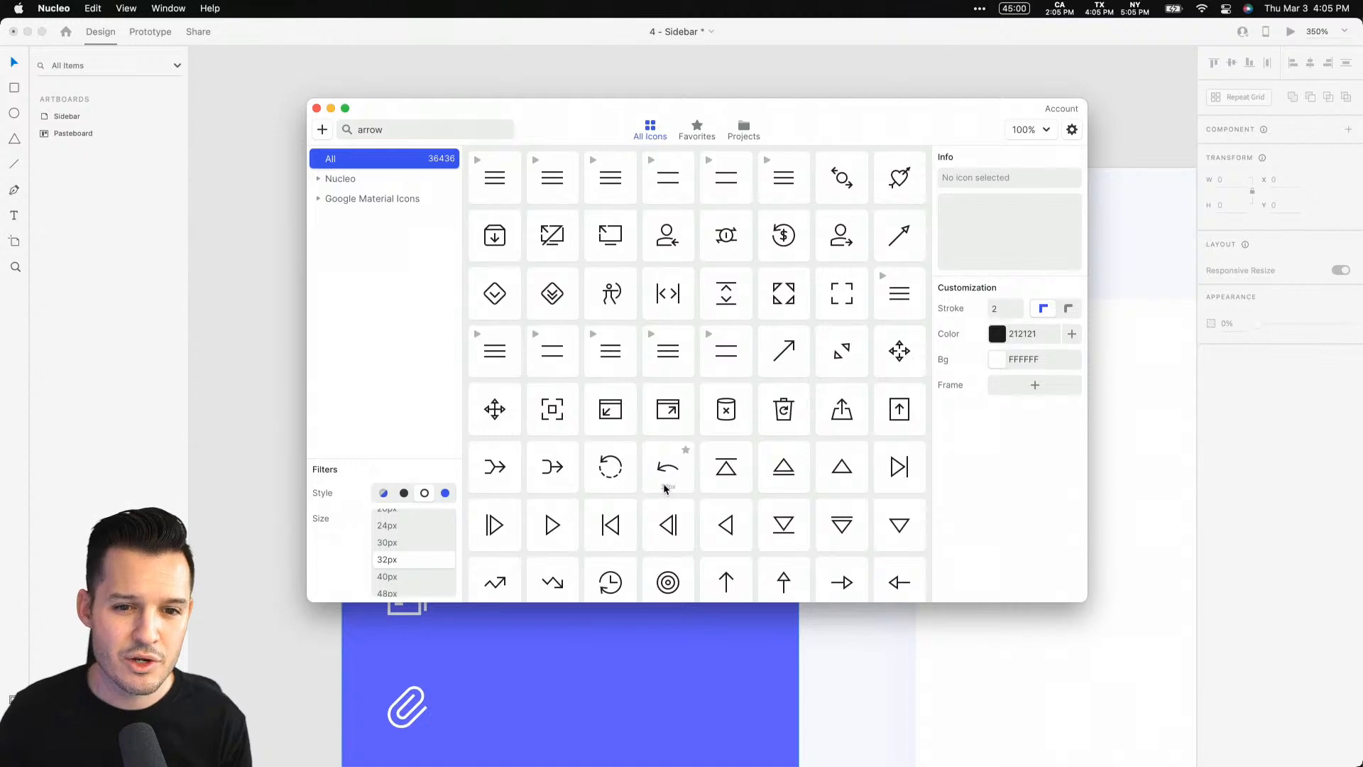
scroll(658, 467, "down", 4)
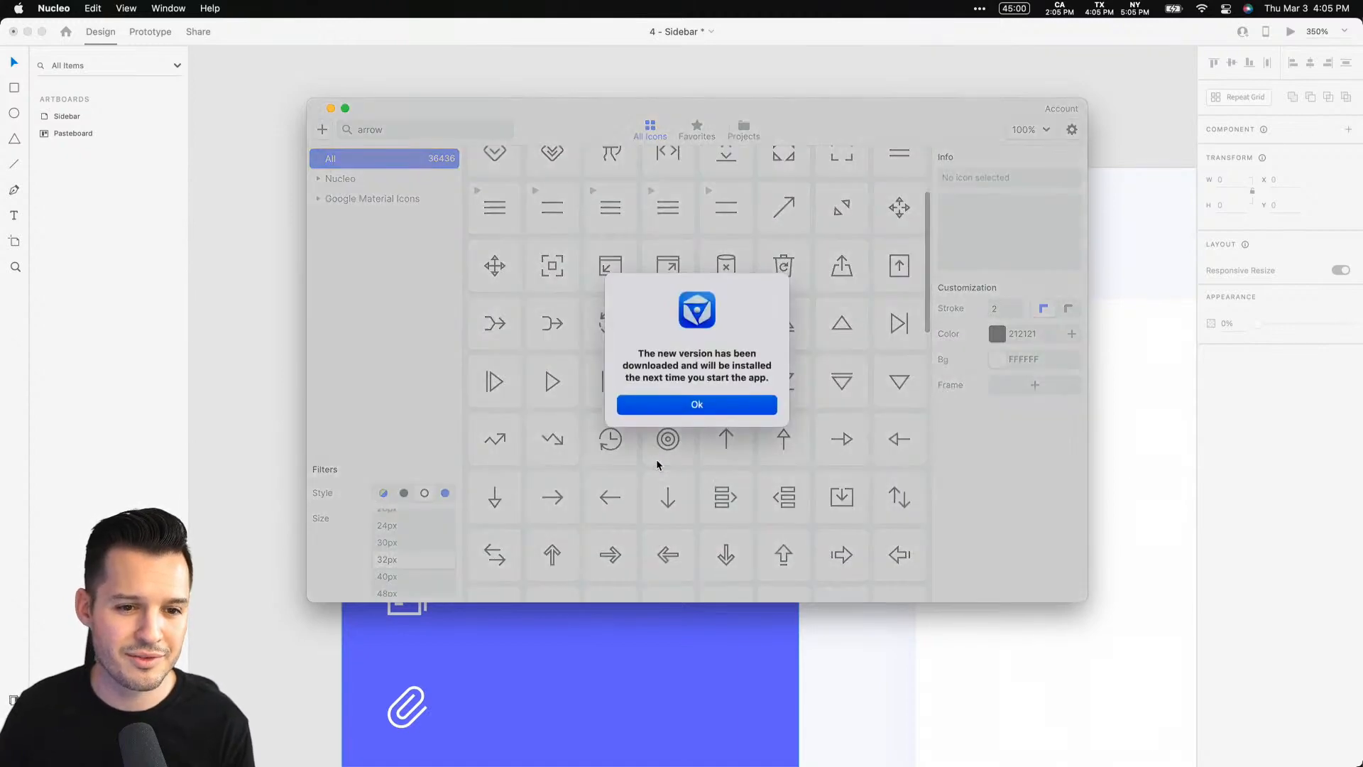
Dismiss the update notice and scroll through the 32px arrow icons to find a left chevron
left_click(695, 405)
scroll(781, 473, "down", 5)
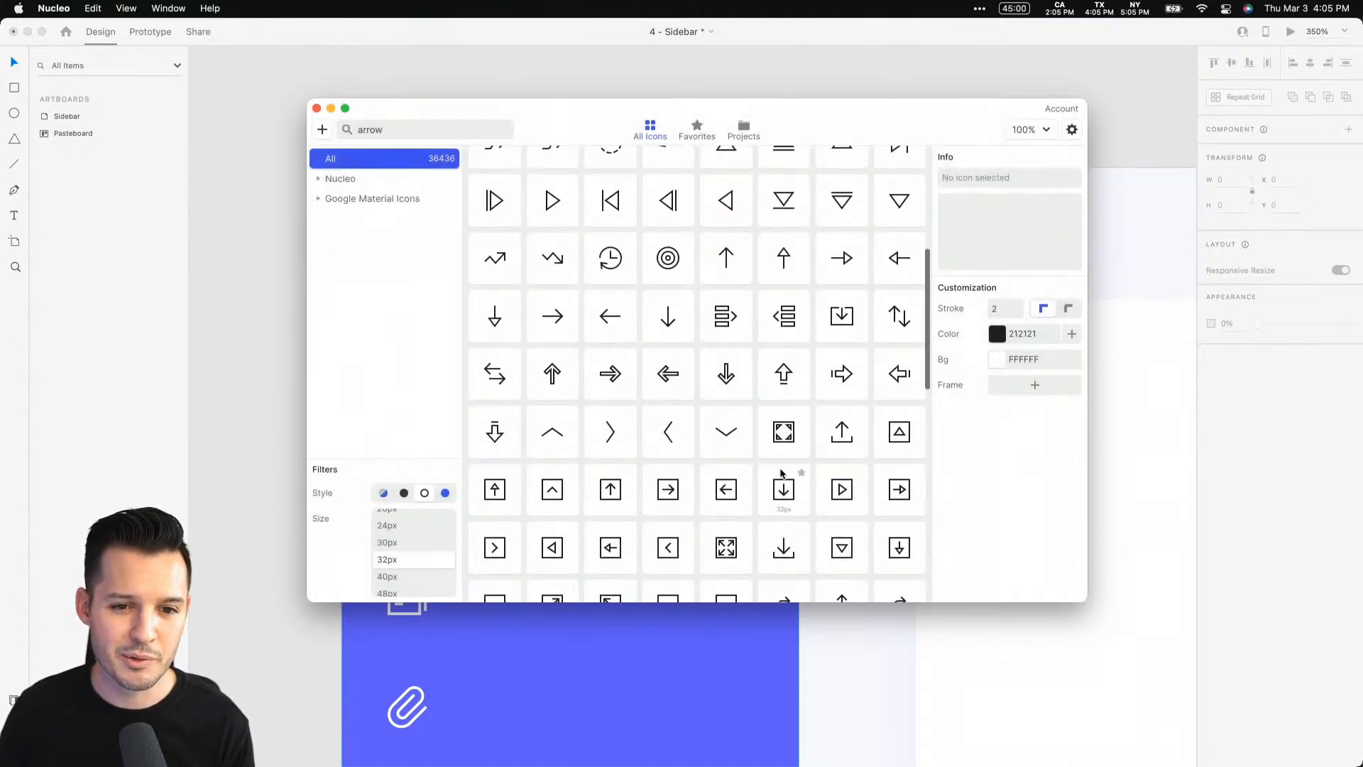
scroll(781, 472, "down", 7)
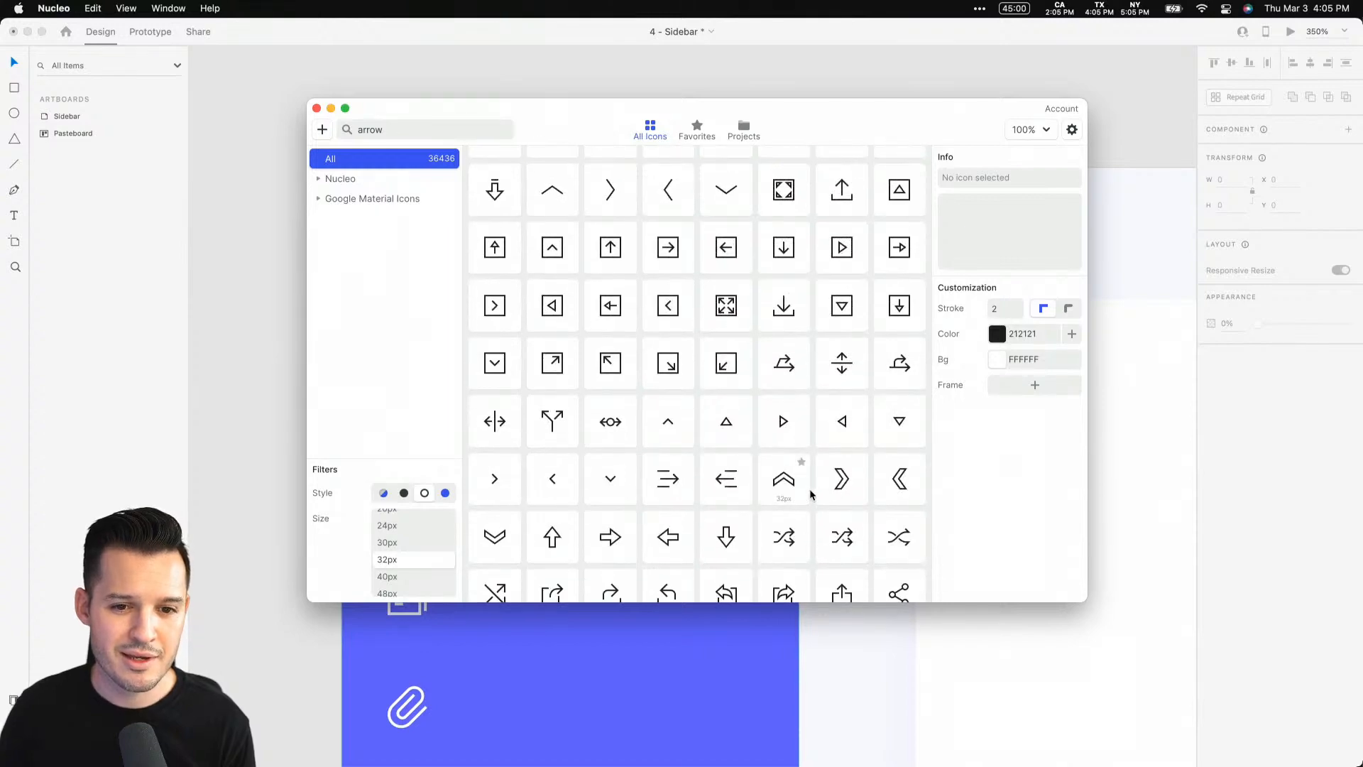
scroll(811, 495, "up", 8)
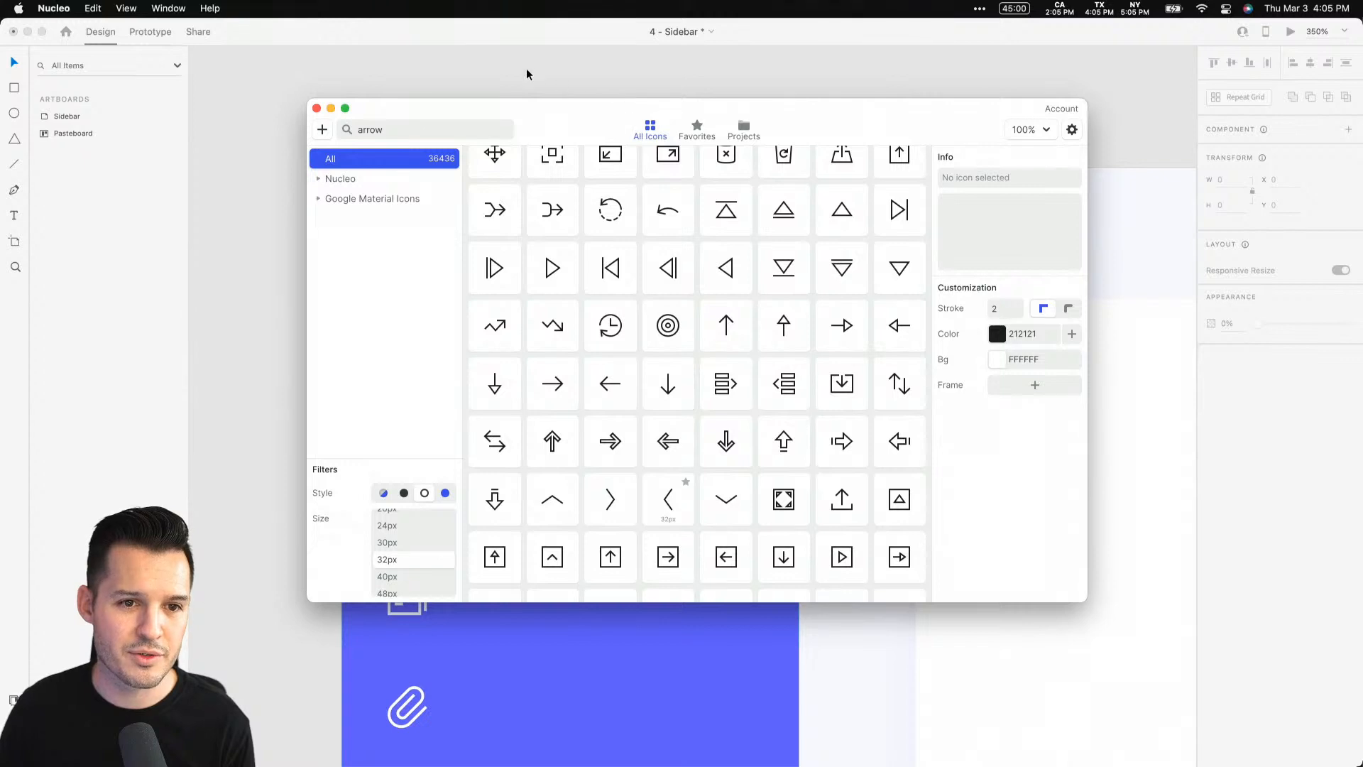
Drag the left chevron arrow icon onto the sidebar's collapse tab and nudge it into place
left_click_drag(527, 74, 818, 255)
left_click_drag(829, 199, 821, 218)
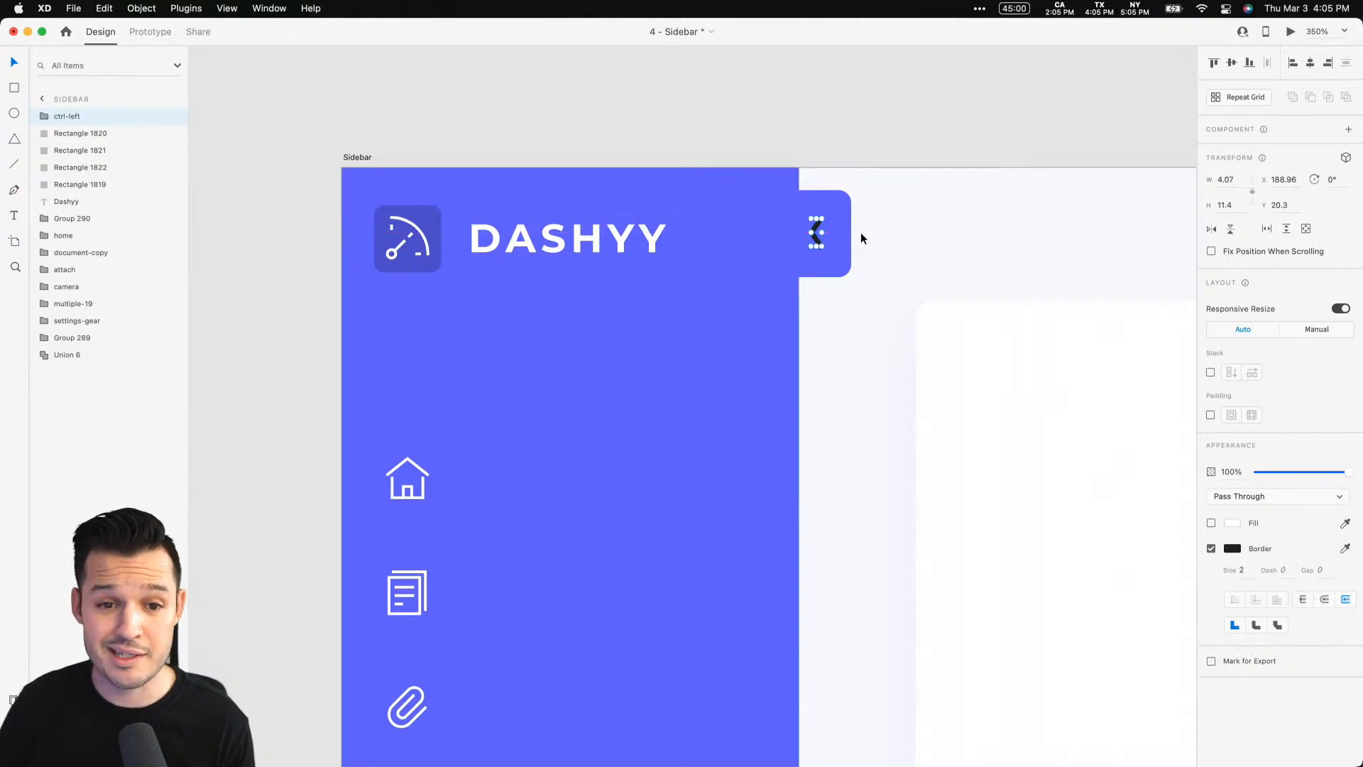
key("Right")
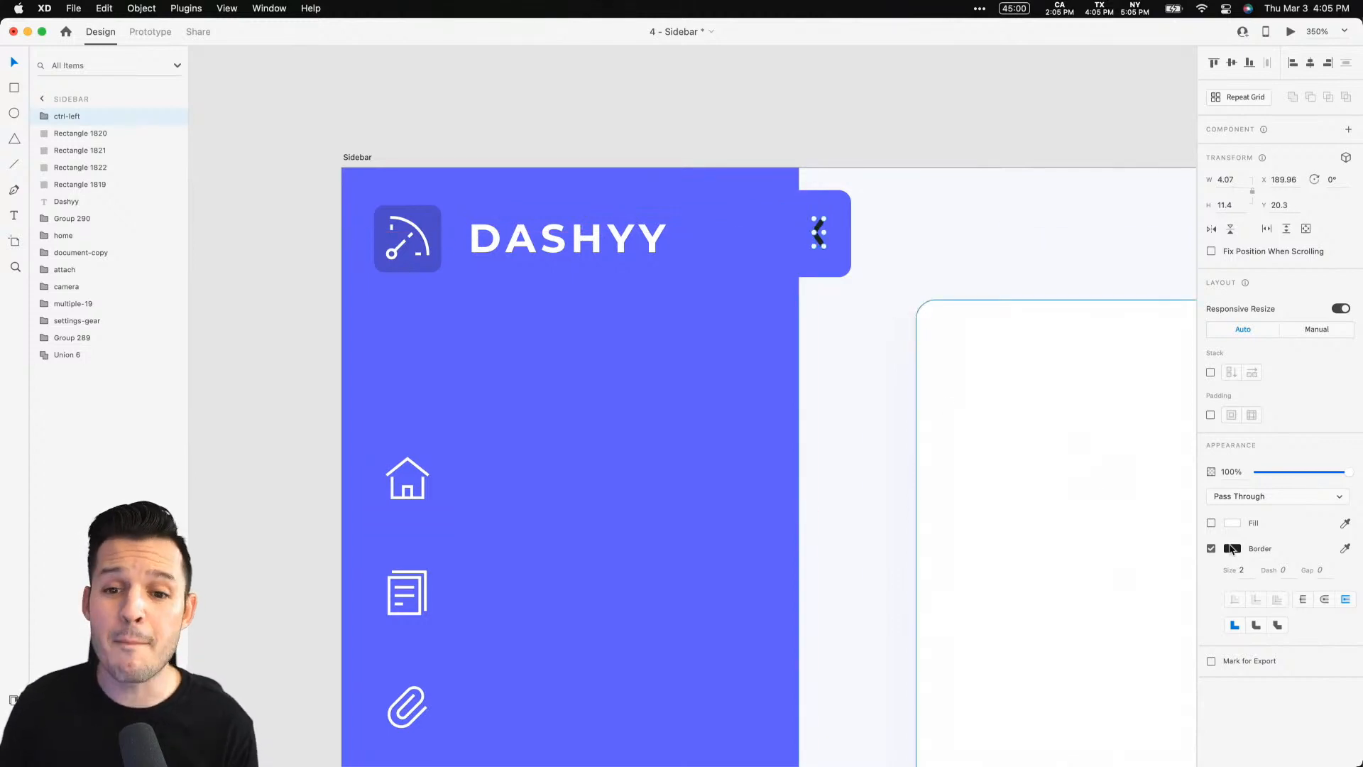
Set the chevron icon's border colour to white
left_click(1232, 549)
left_click_drag(1097, 505, 937, 382)
left_click(845, 142)
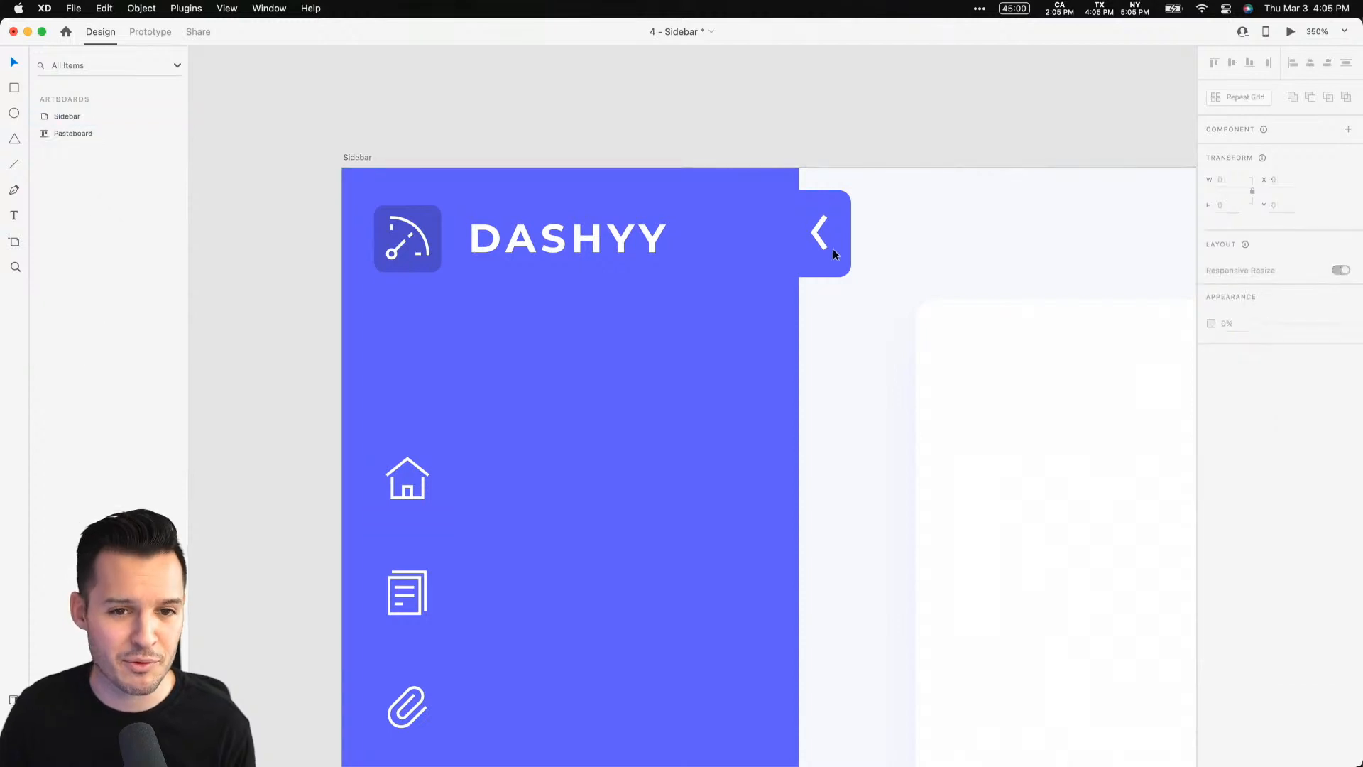
left_click(819, 244)
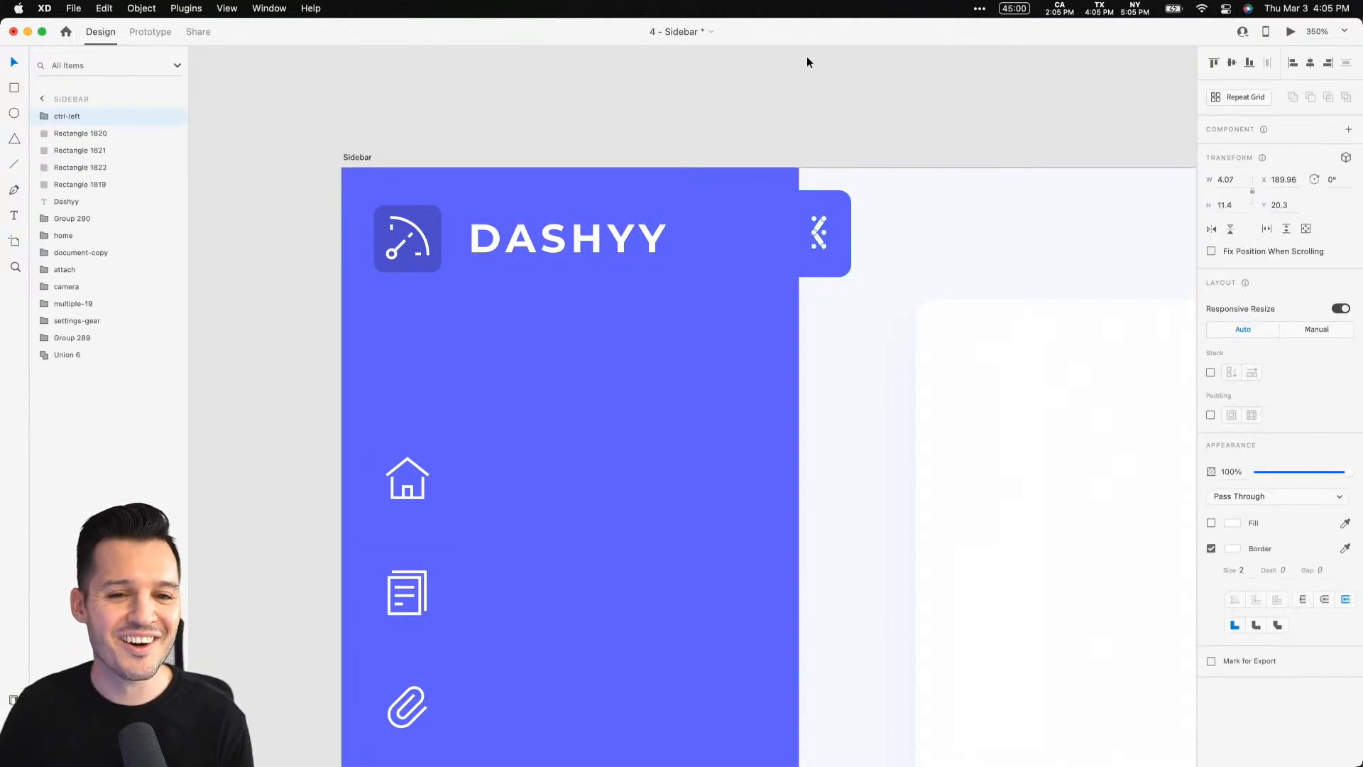
Draw a 23 × 23 rectangle over the chevron icon and send it behind the icon
key("super+equal")
key("super+equal")
key("super+equal")
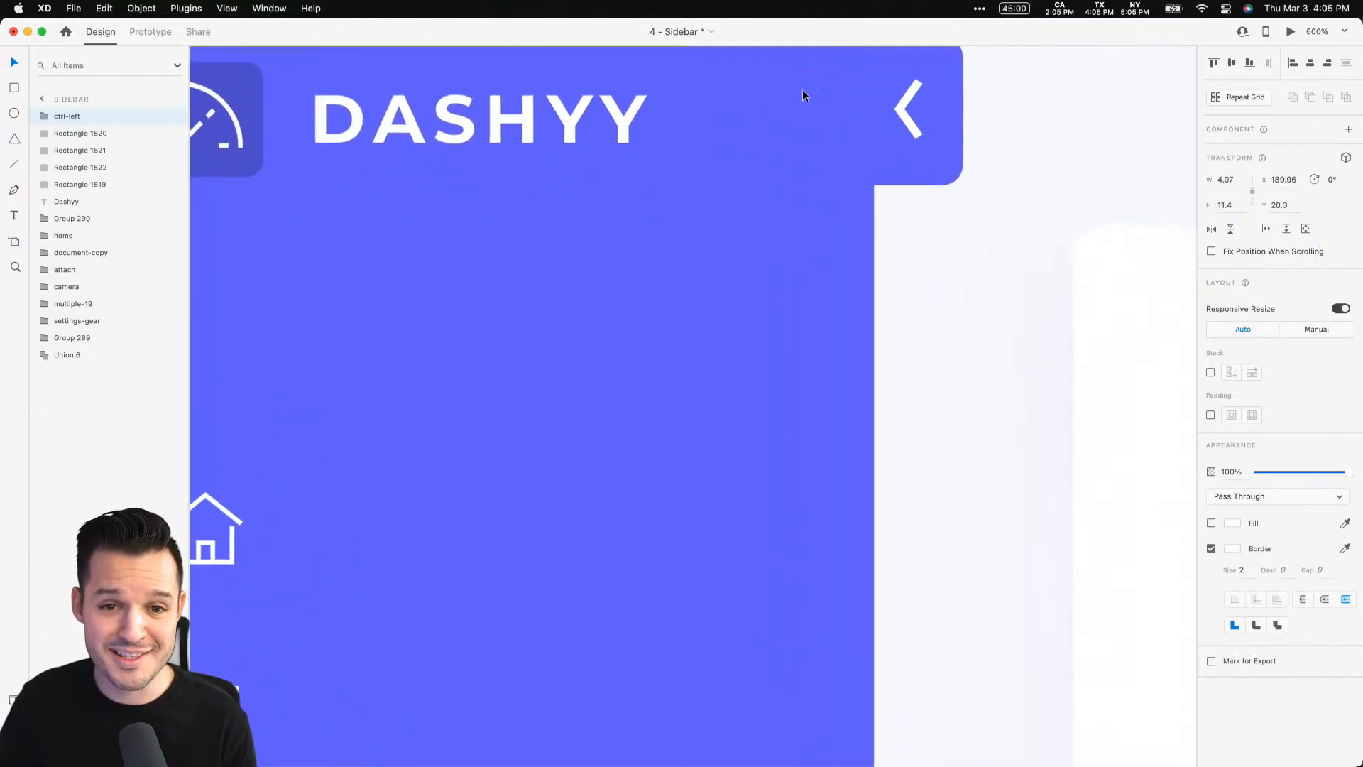
left_click_drag(754, 166, 629, 266)
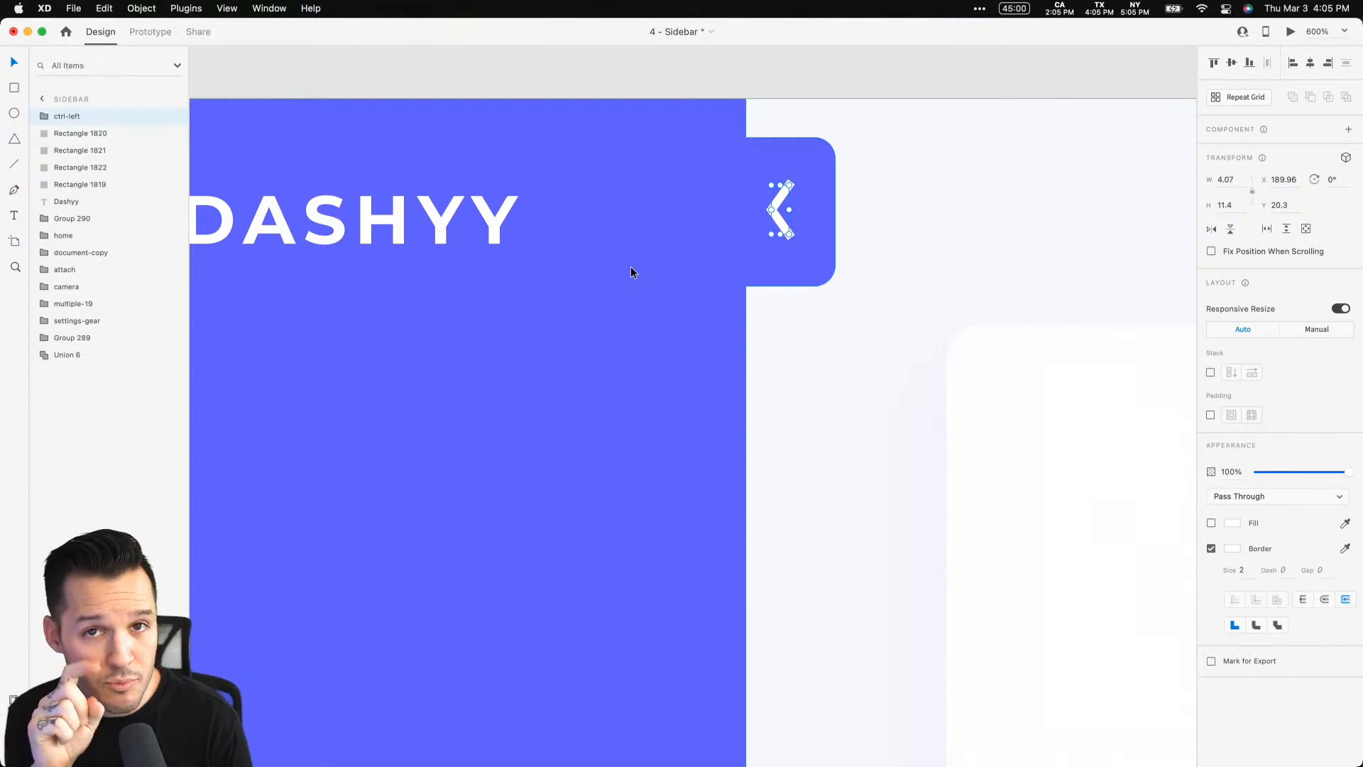
key("r")
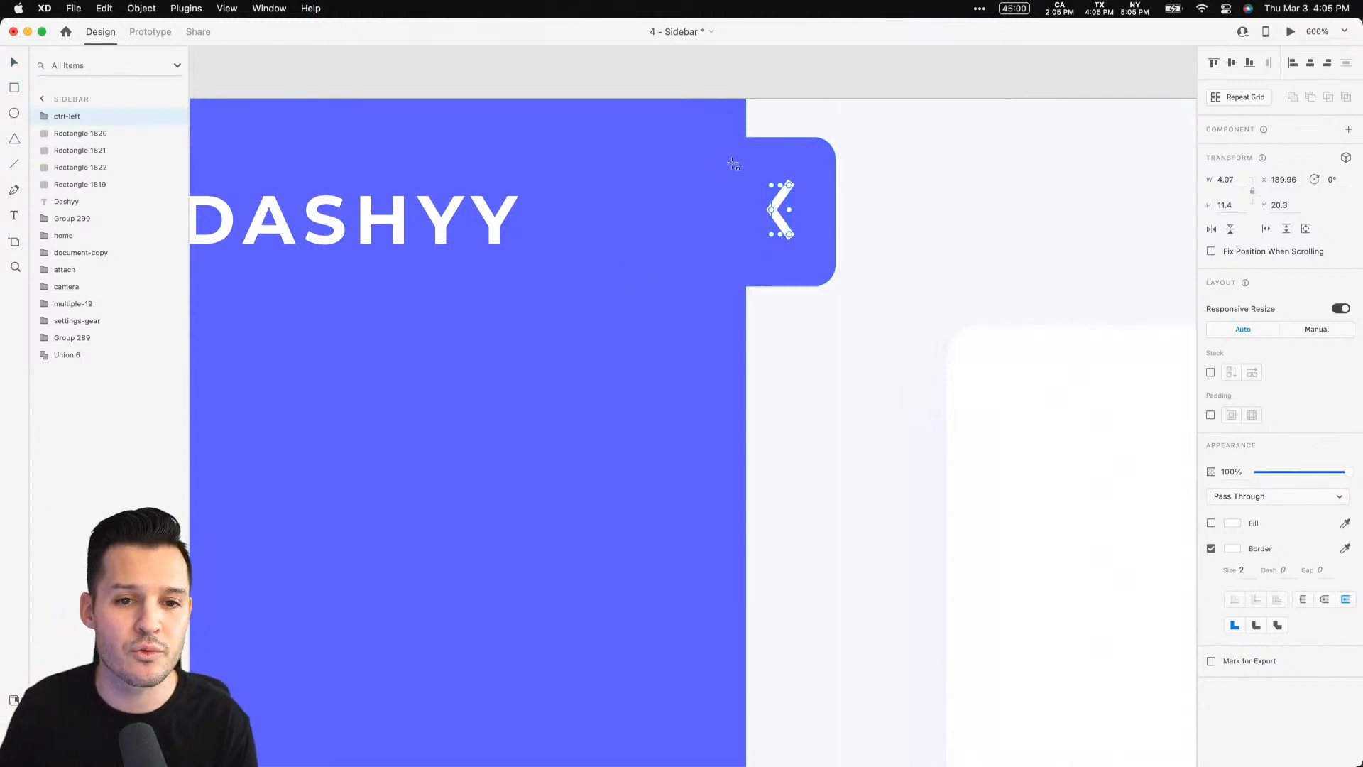
left_click_drag(731, 165, 828, 262)
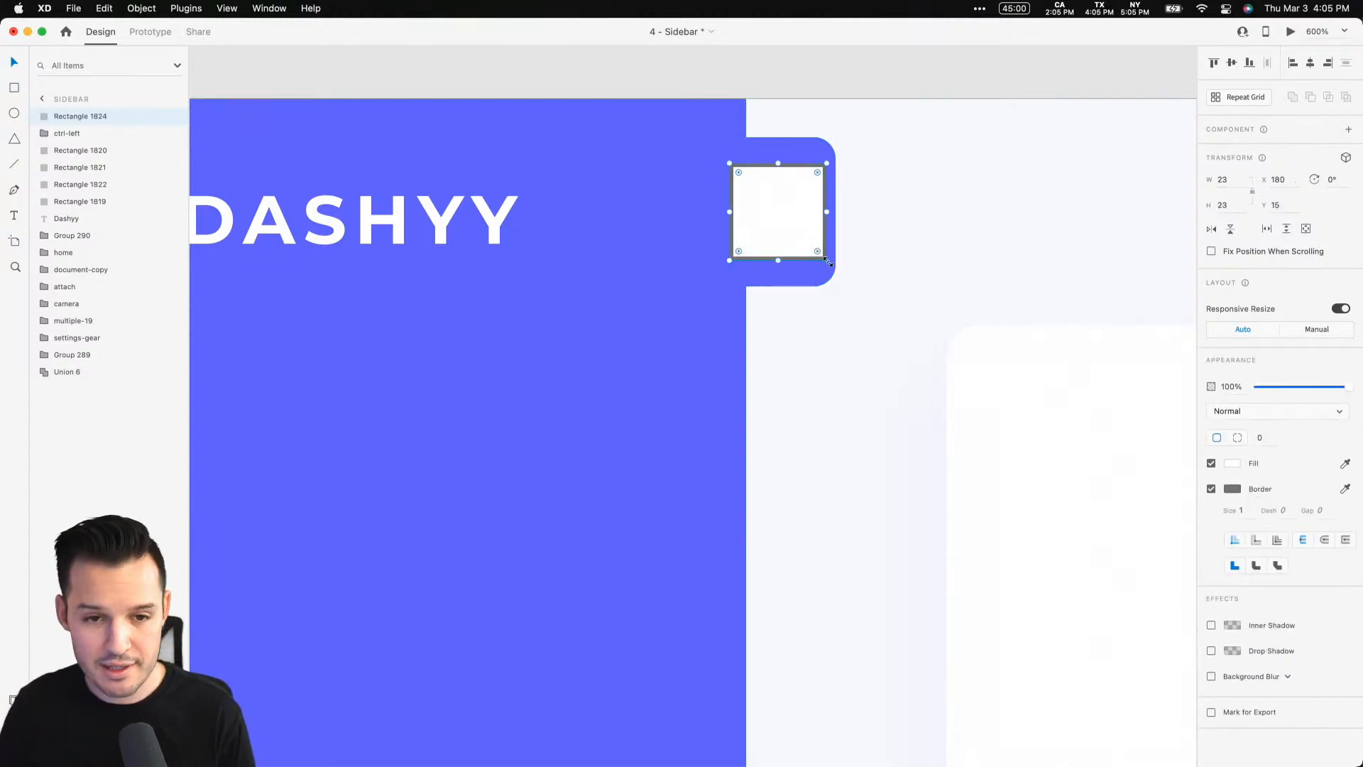
key("super+bracketleft")
key("super+bracketleft")
key("super+bracketleft")
key("super+bracketleft")
key("super+bracketleft")
key("super+bracketleft")
key("super+bracketleft")
key("super+bracketleft")
key("super+bracketleft")
key("super+bracketleft")
key("super+bracketleft")
key("super+bracketleft")
key("super+bracketleft")
key("super+bracketleft")
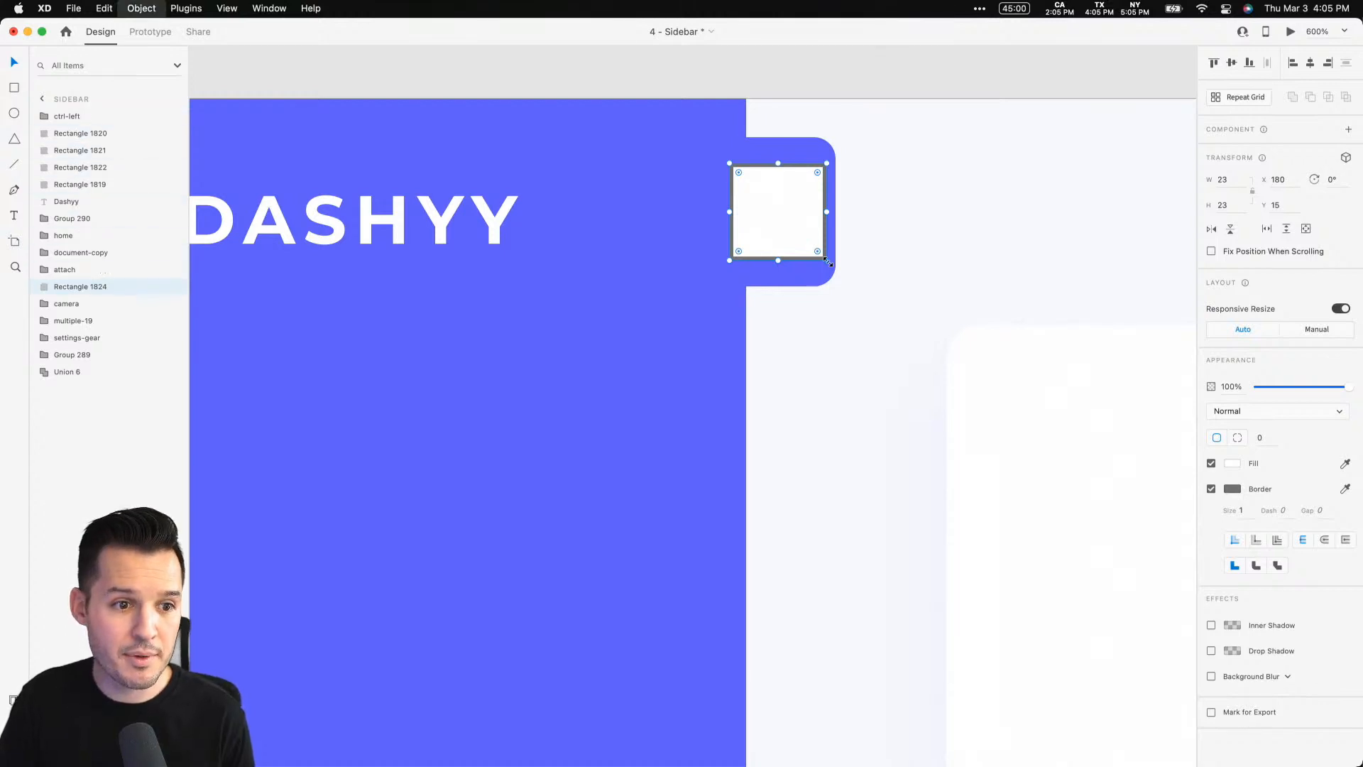
Remove the rectangle's border and give it a black fill
left_click(1212, 488)
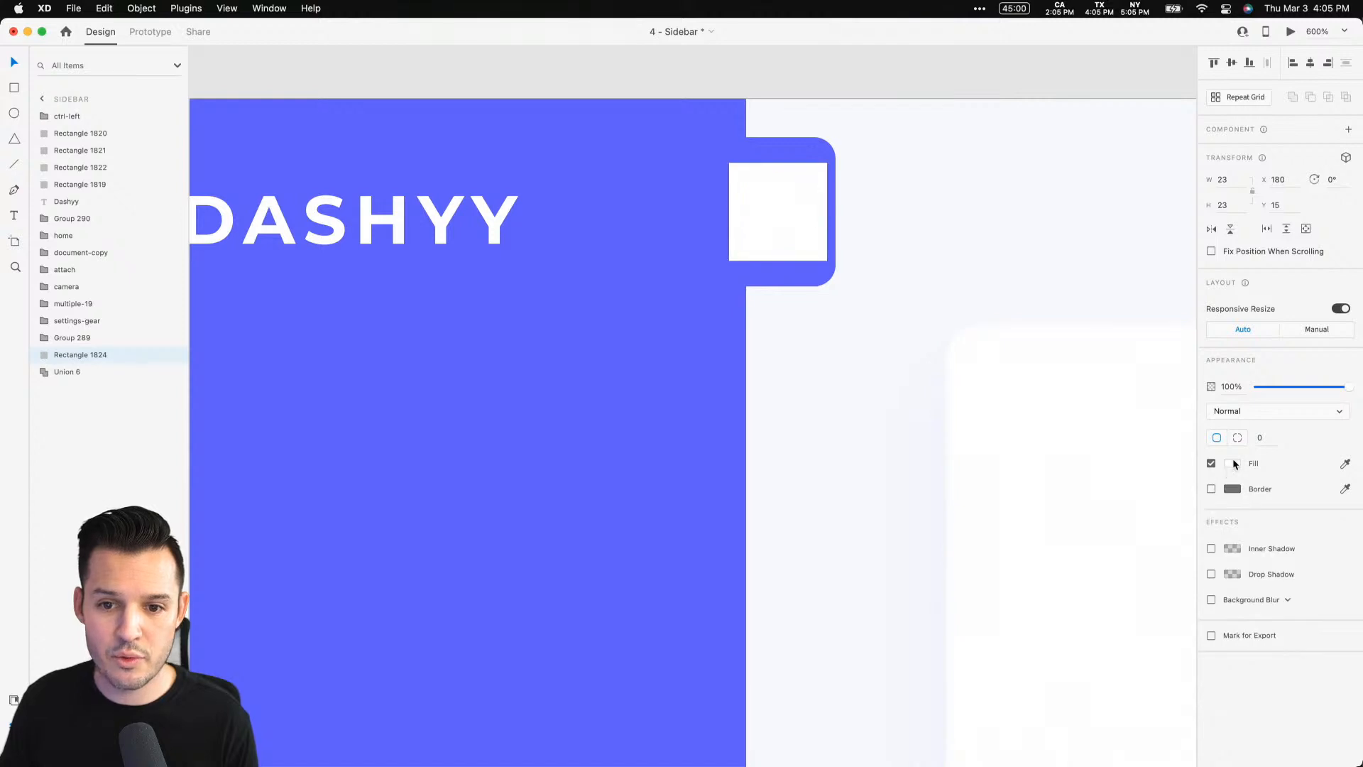
left_click(1232, 464)
left_click_drag(1146, 453, 1057, 509)
Narrow the black rectangle to 21 px wide and set its opacity to 0%
left_click(783, 217)
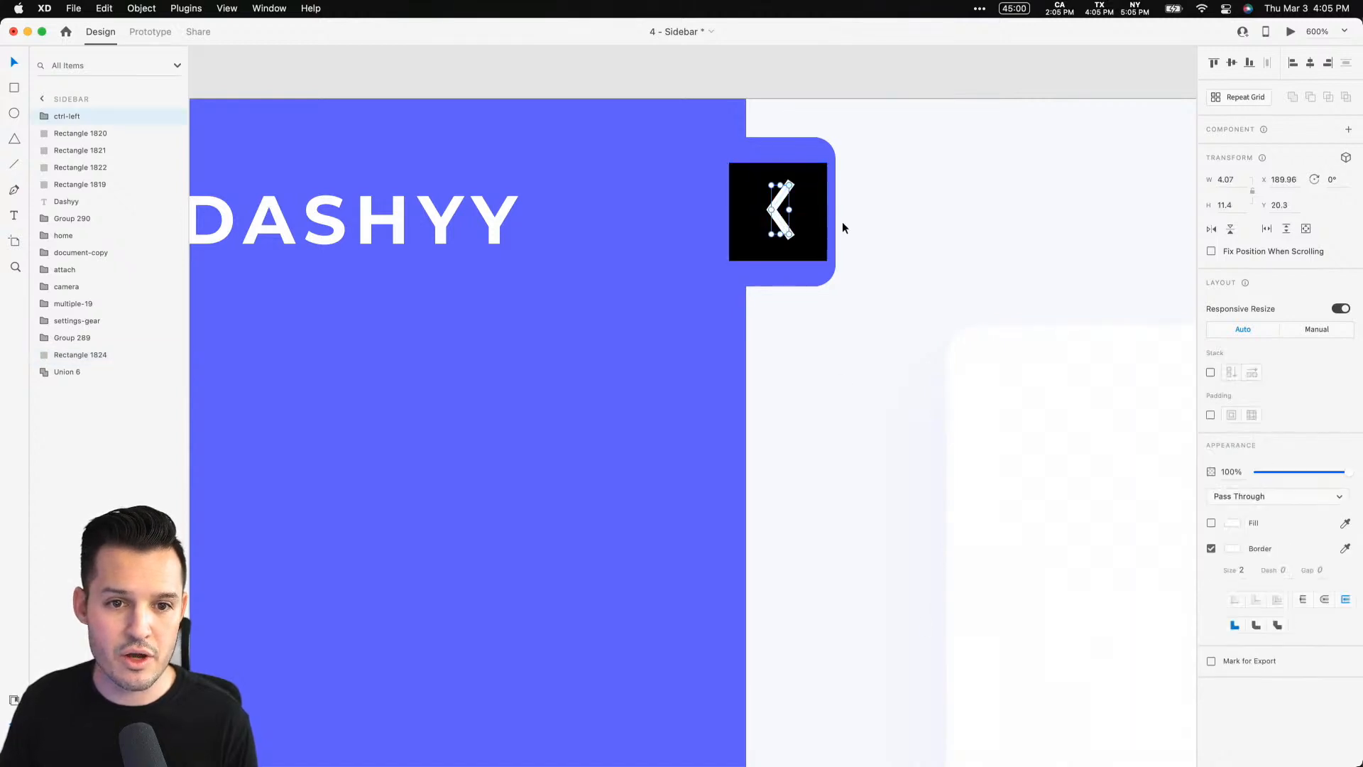
left_click(814, 236)
left_click_drag(730, 211, 738, 213)
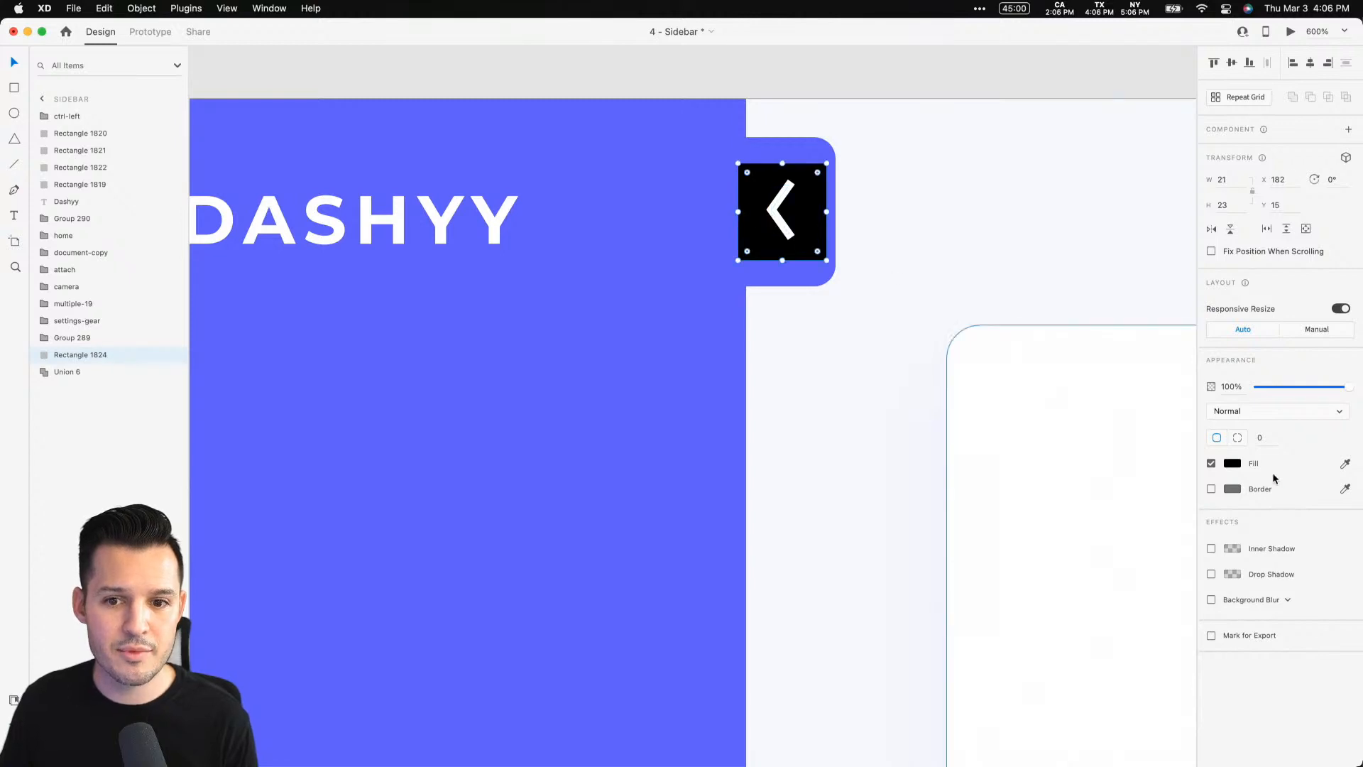
left_click_drag(1324, 389, 1041, 383)
Group the transparent rectangle with the chevron icon and name the group tap point
left_click(784, 229, "shift")
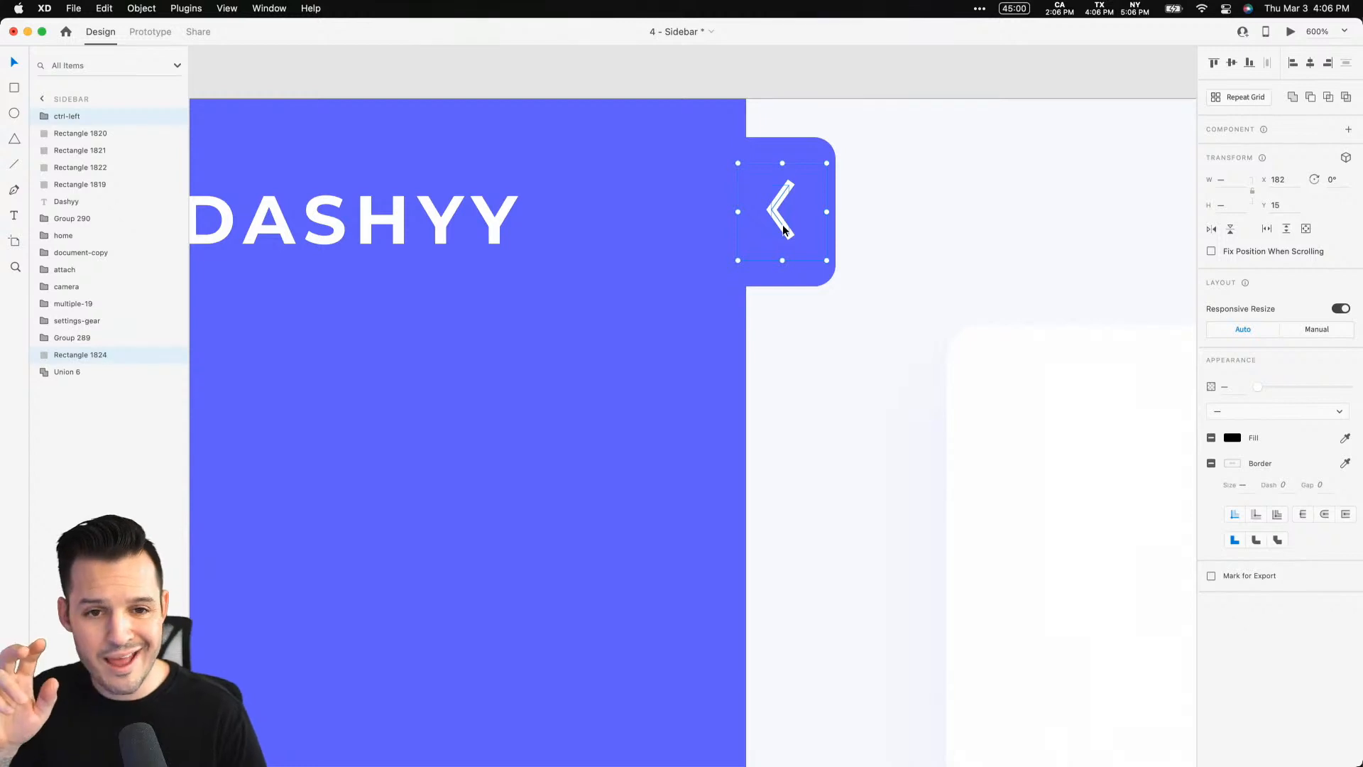
key("super+g")
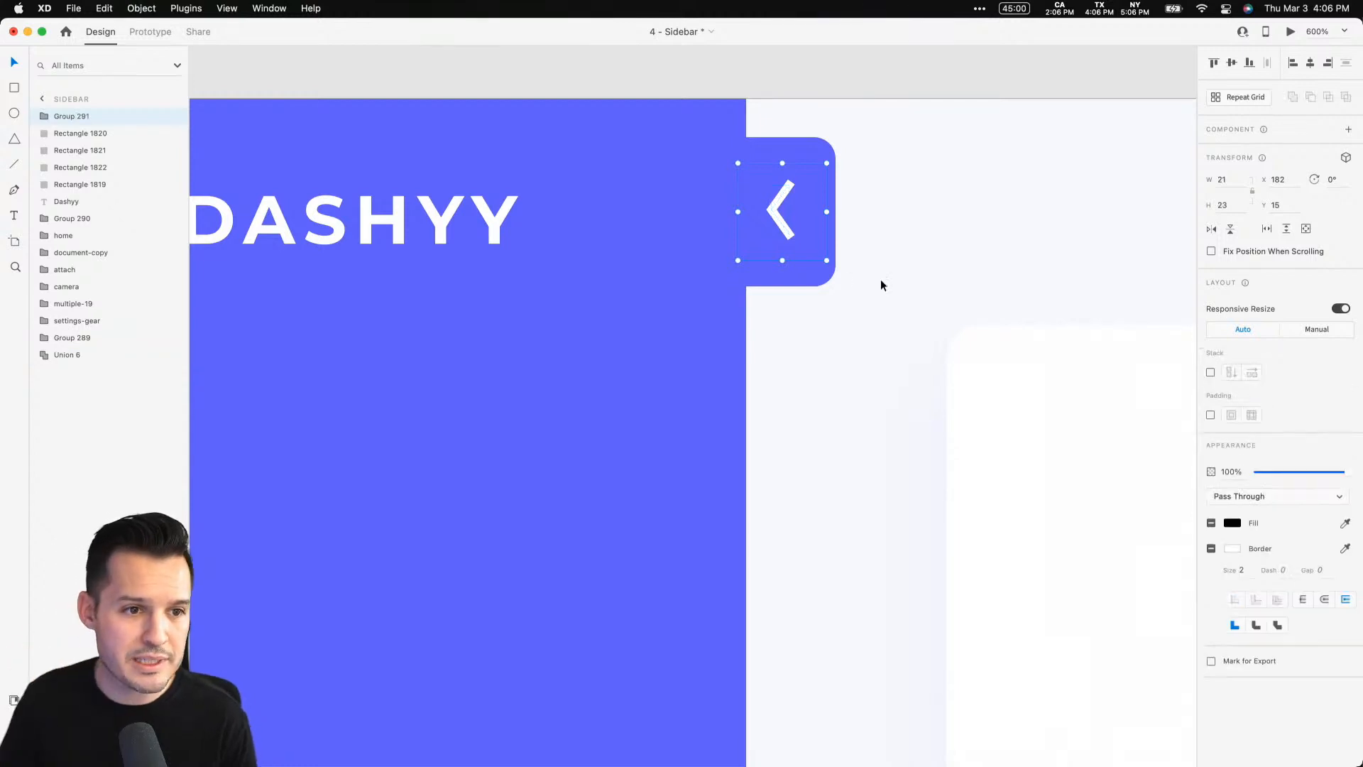
double_click(72, 117)
type("tap point")
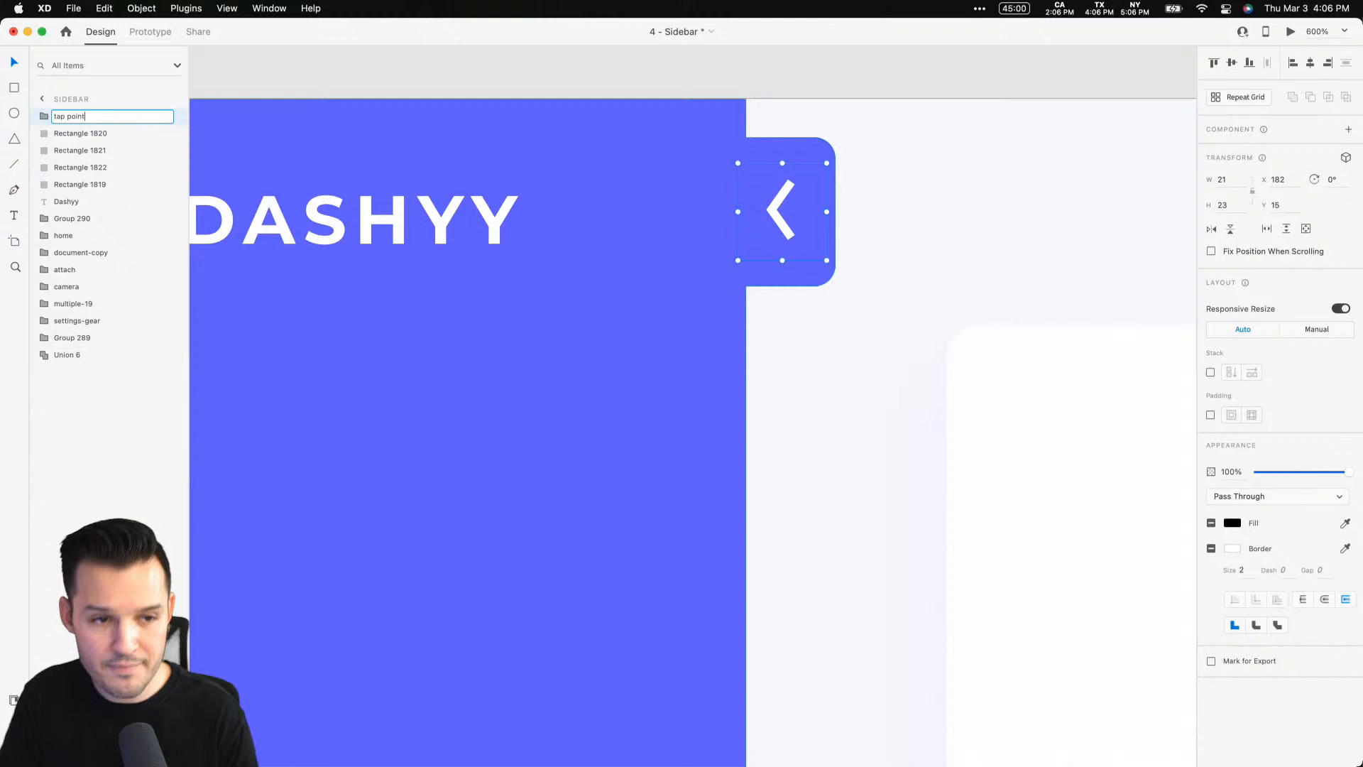
key("Return")
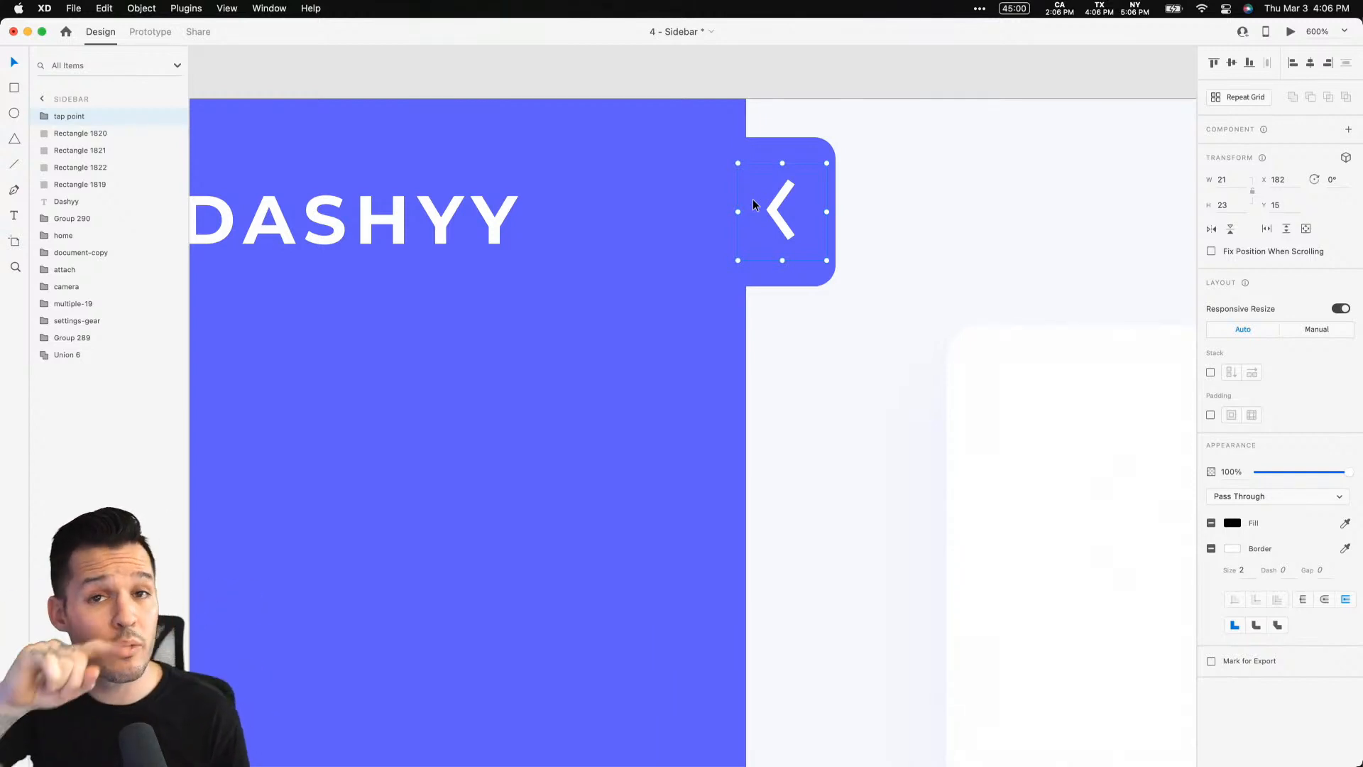
Add a text label reading Home beside the house icon and apply the Montserrat 14pt character style to it
key("super+2")
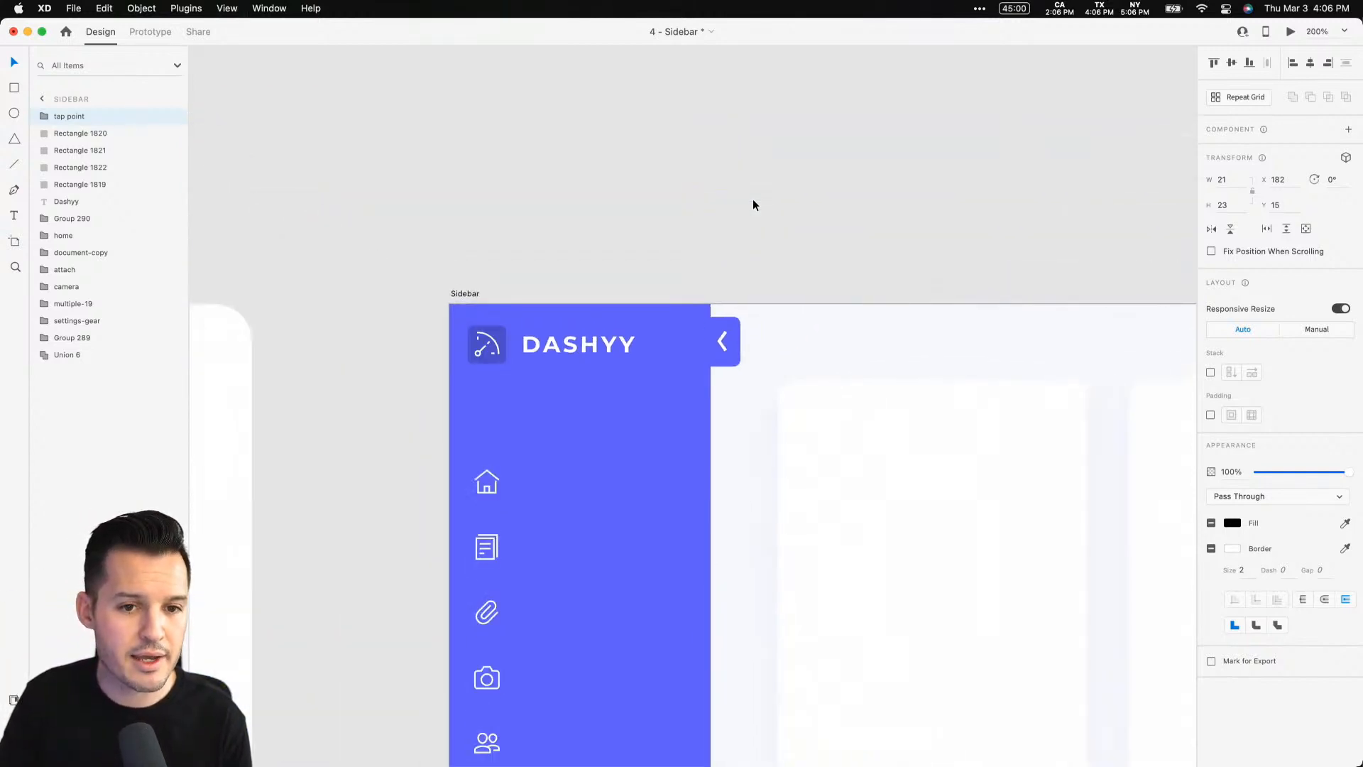
left_click(396, 386)
scroll(395, 387, "down", 5)
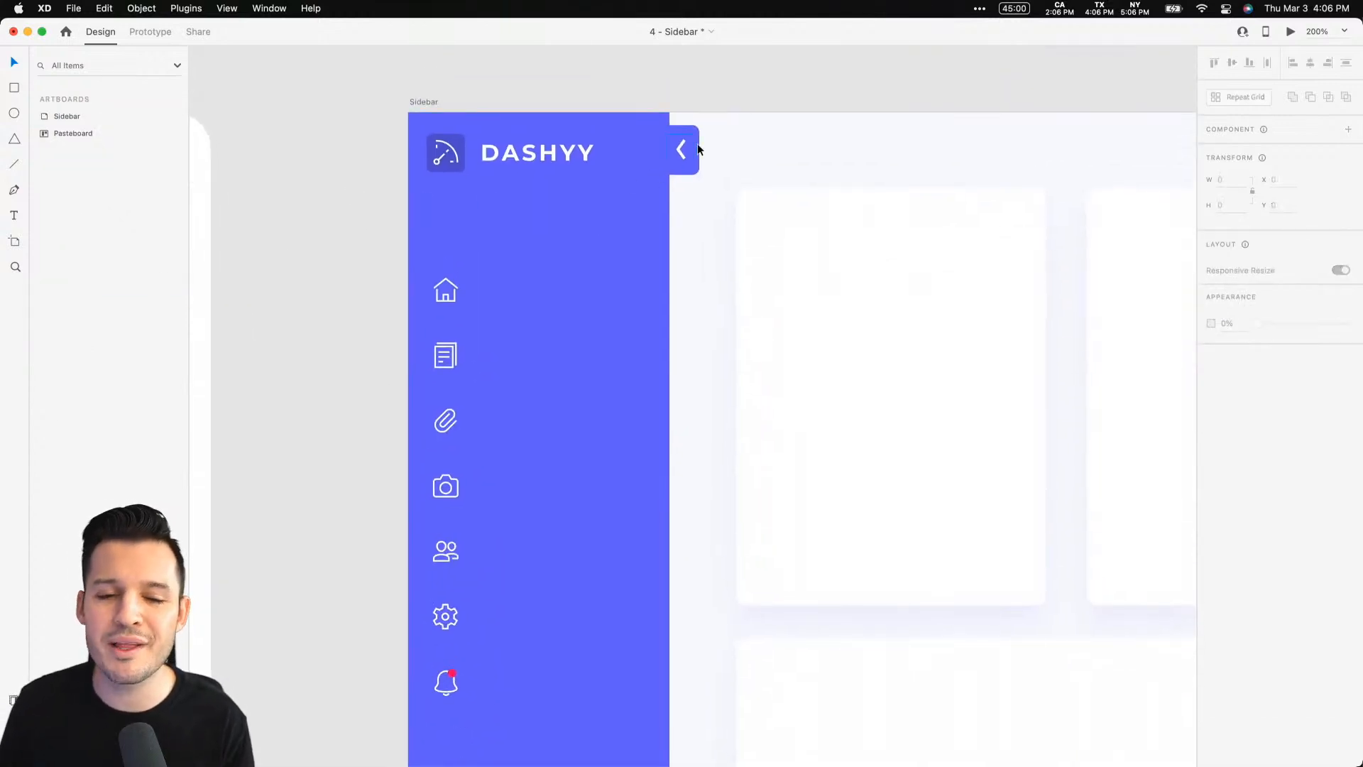
left_click_drag(340, 395, 328, 352)
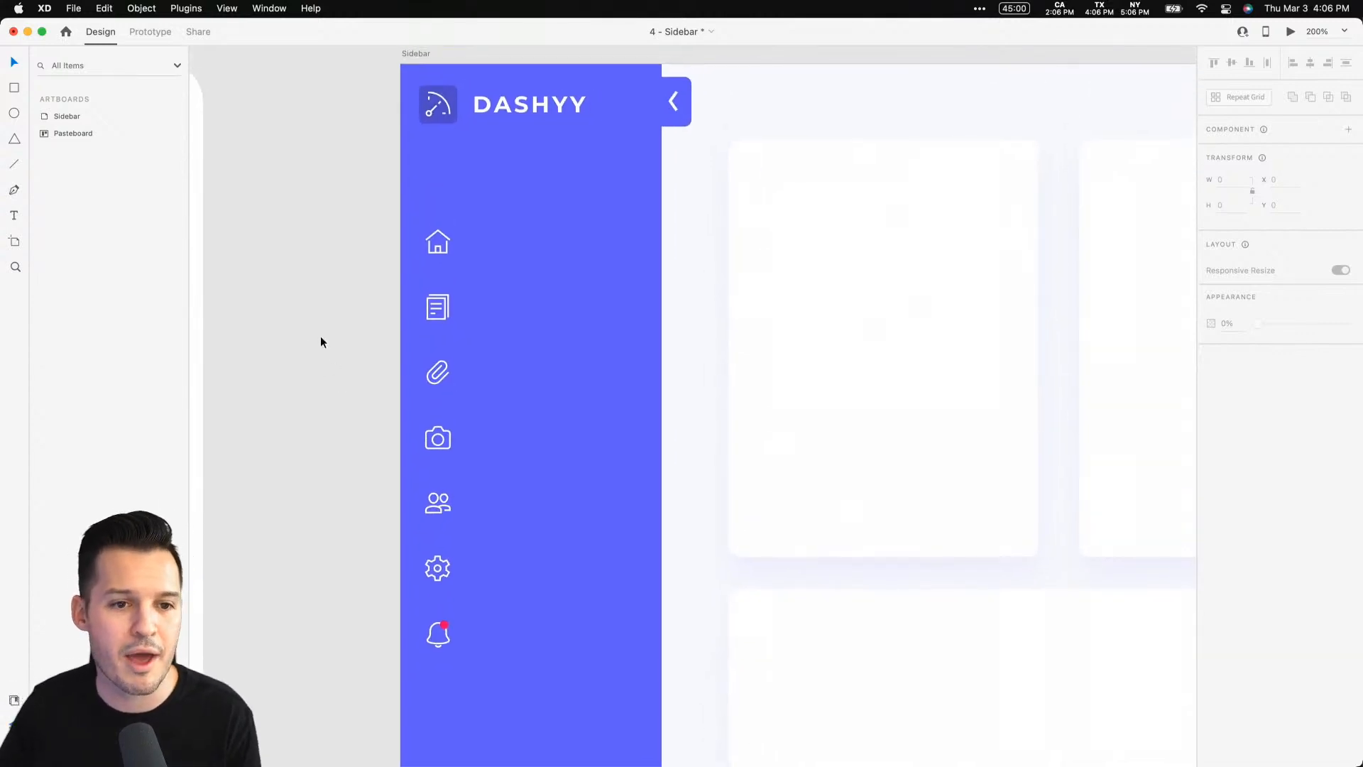
key("t")
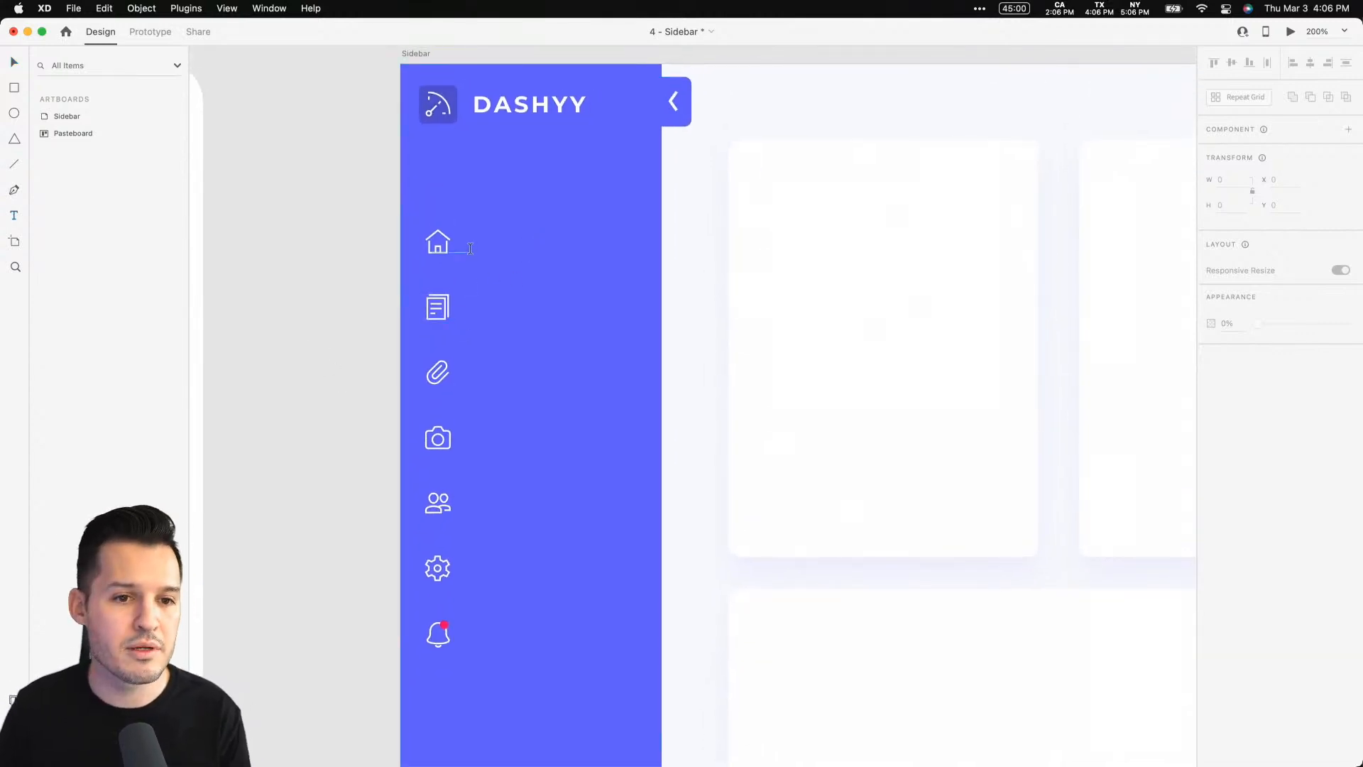
left_click(472, 244)
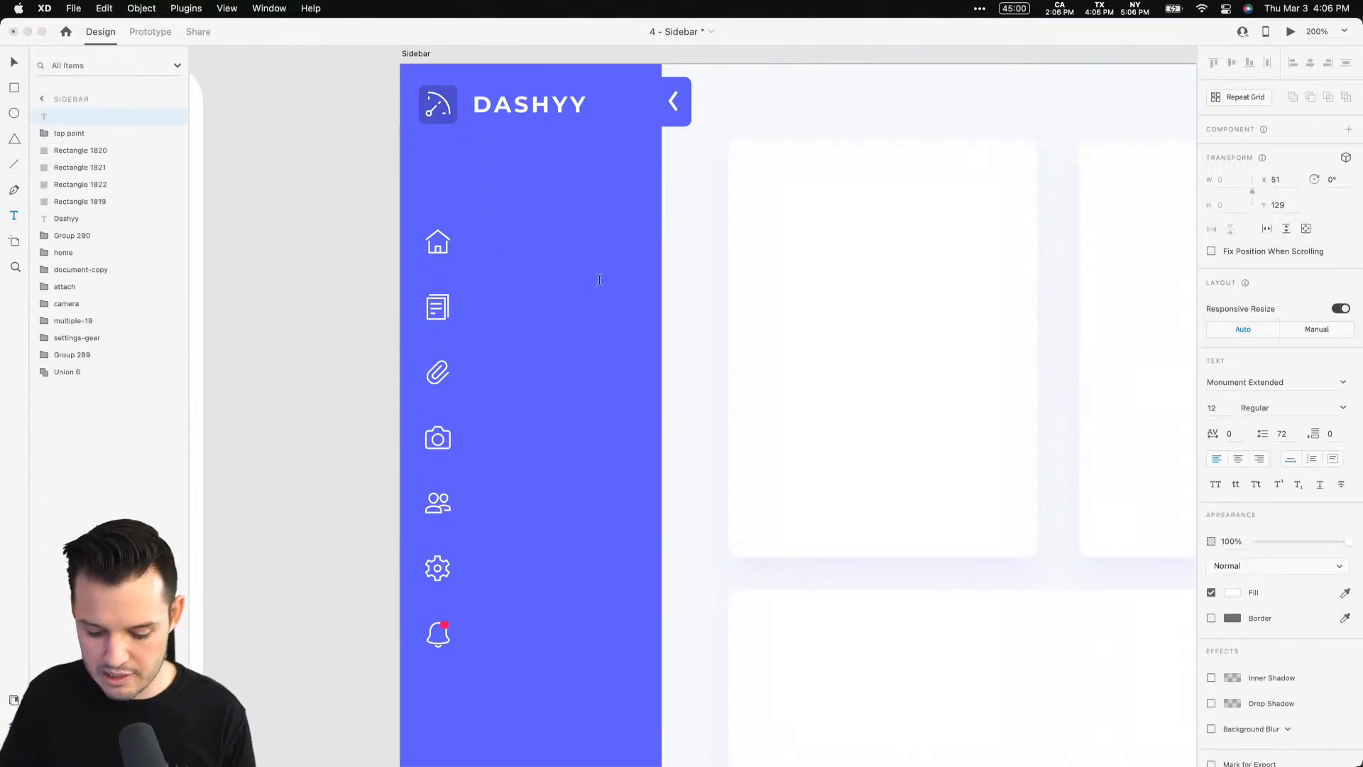
type("Home")
key("Escape")
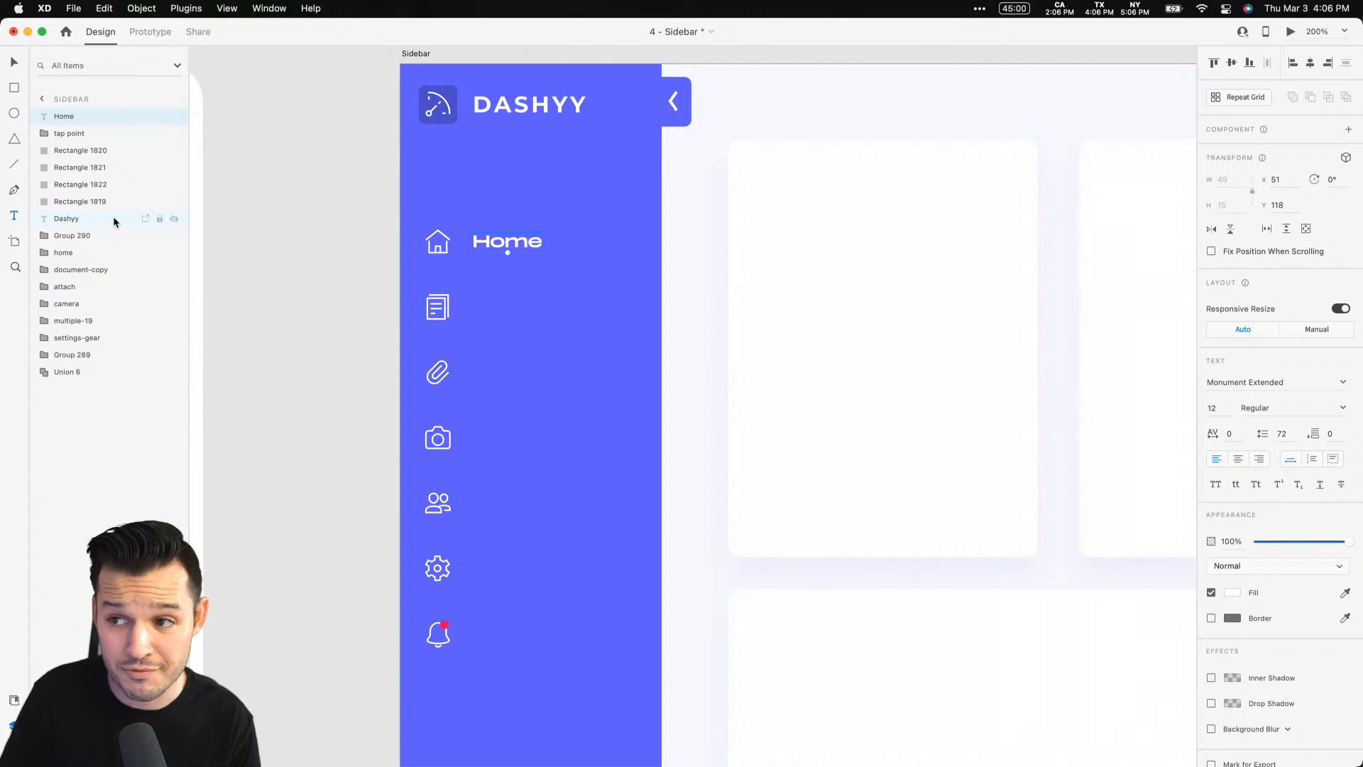
key("super+shift+y")
left_click(83, 292)
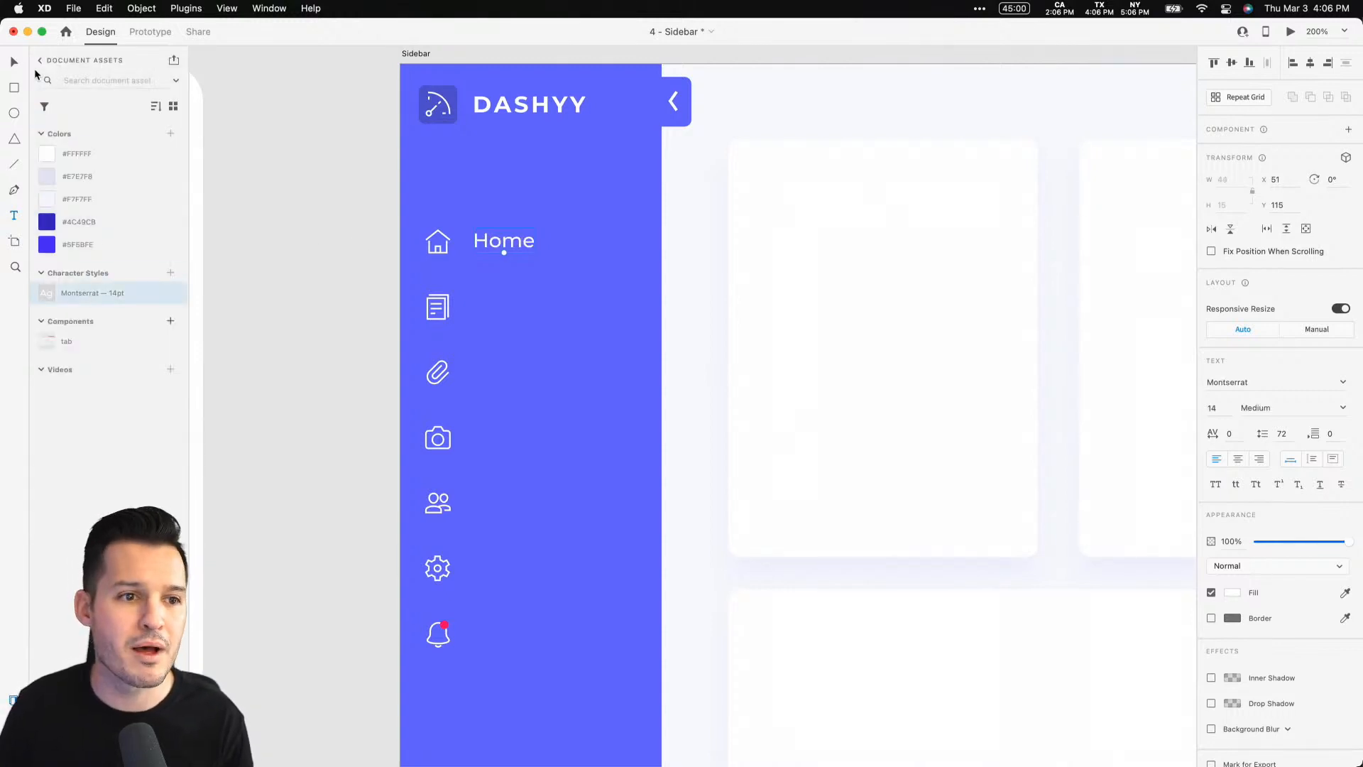
Align the Home label and house icon on their vertical centres and nudge both up 2 px
key("z")
left_click_drag(308, 184, 743, 461)
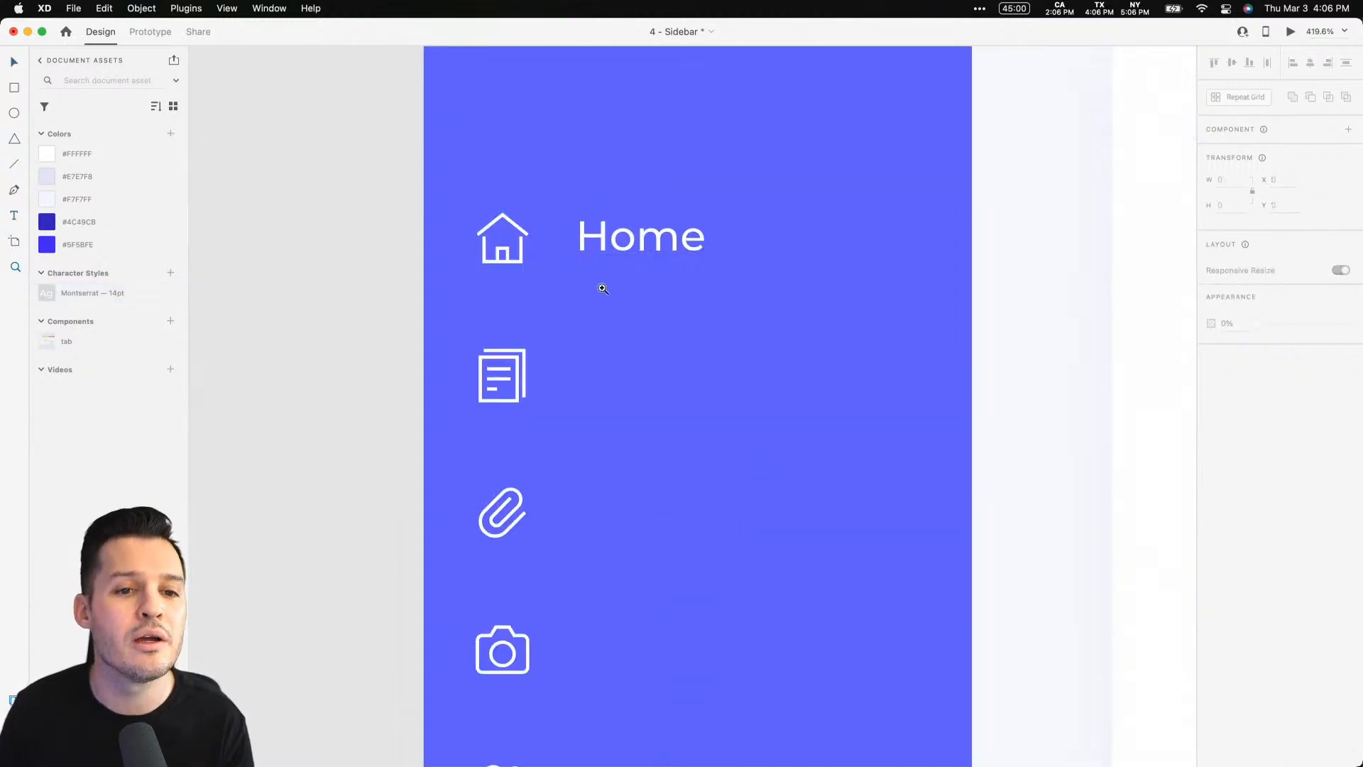
left_click(620, 241)
left_click(607, 246)
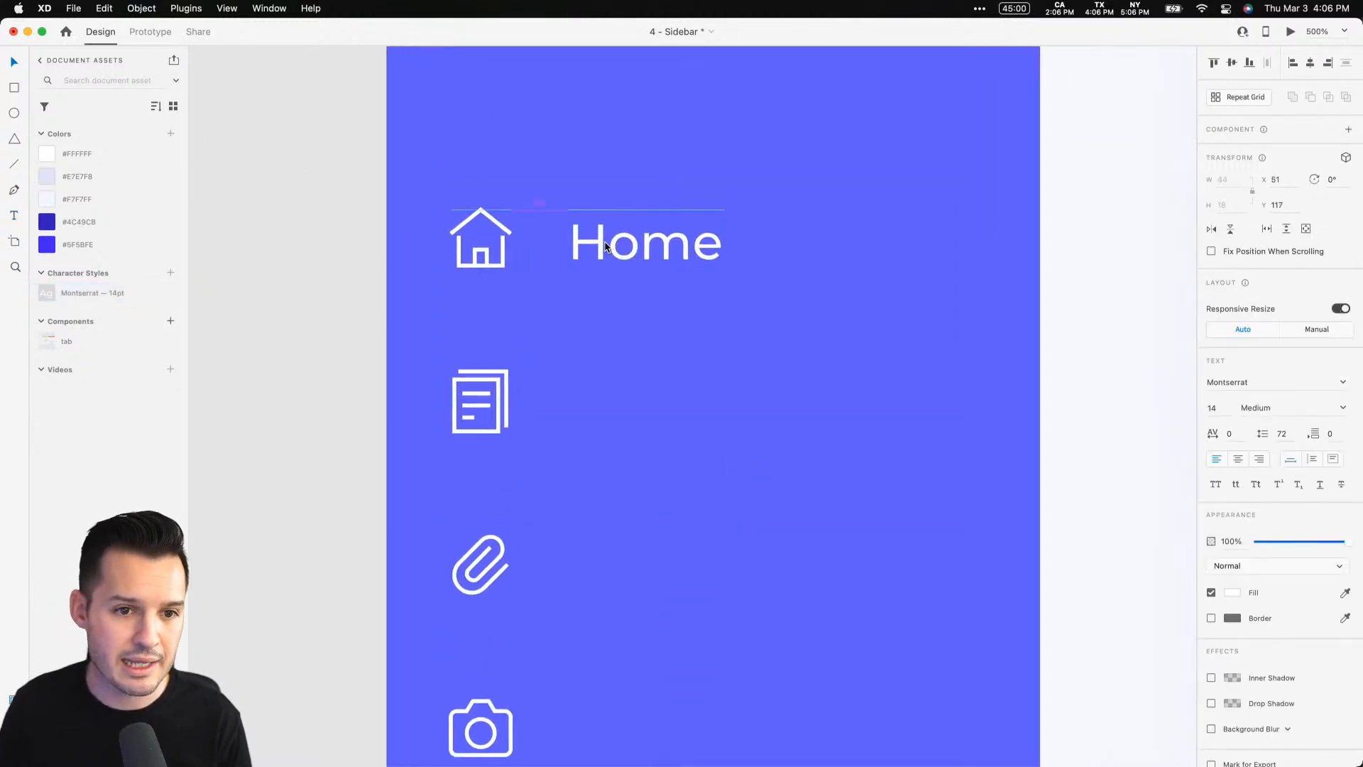
left_click(503, 257, "shift")
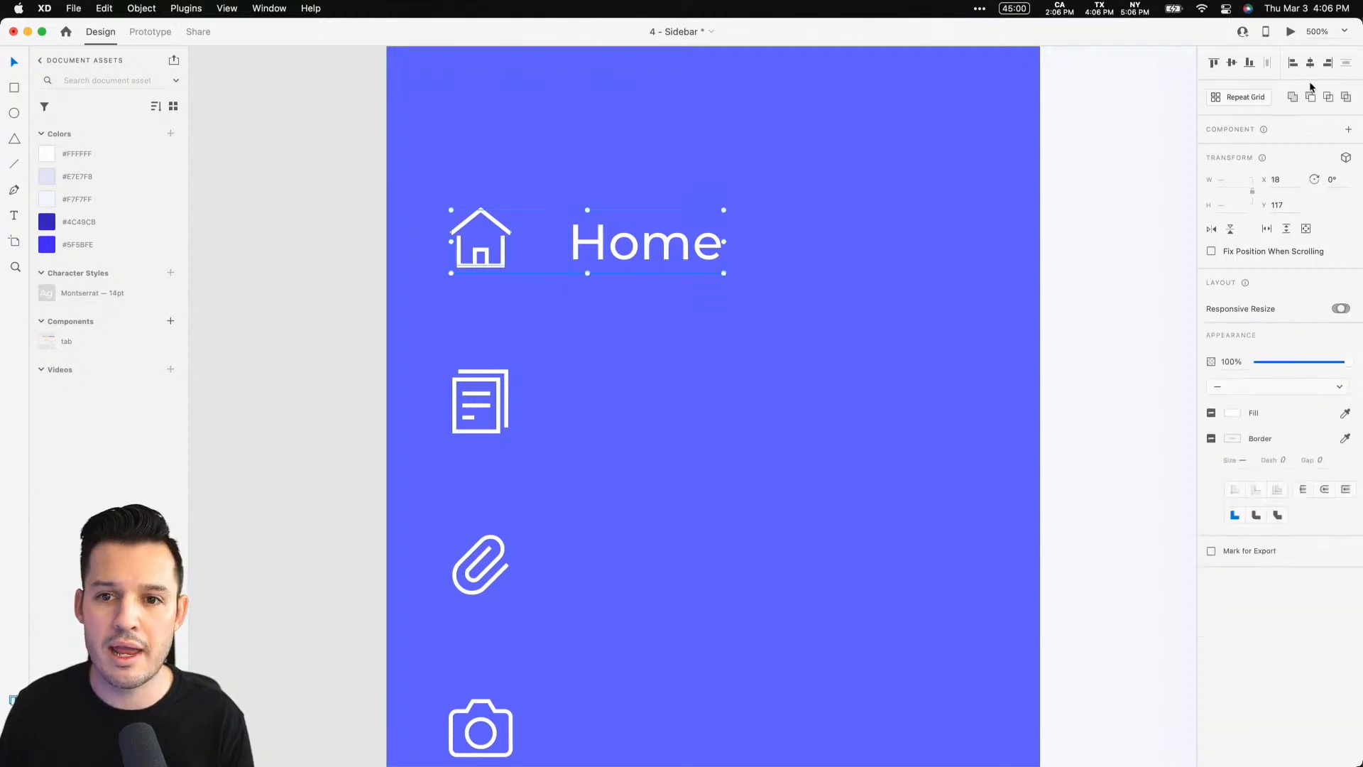
left_click(1232, 64)
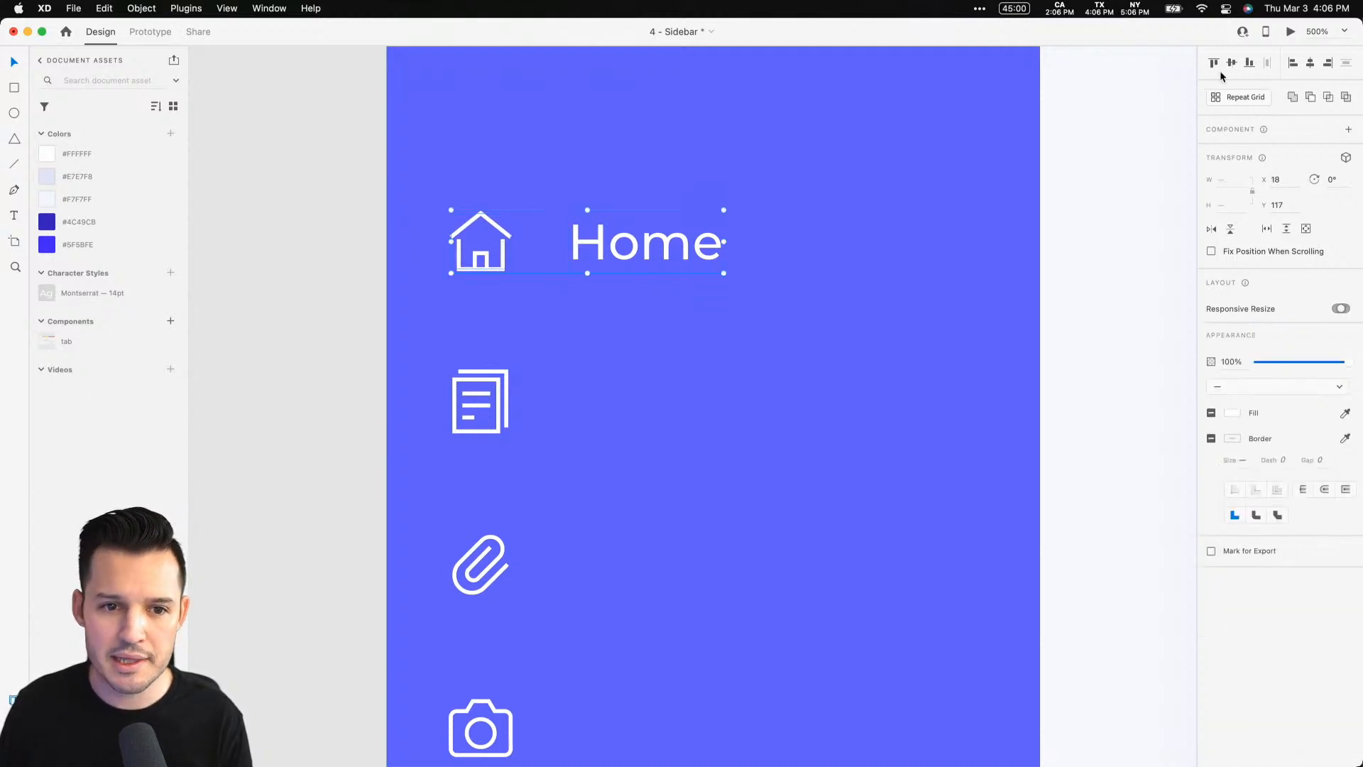
key("Up")
key("Up")
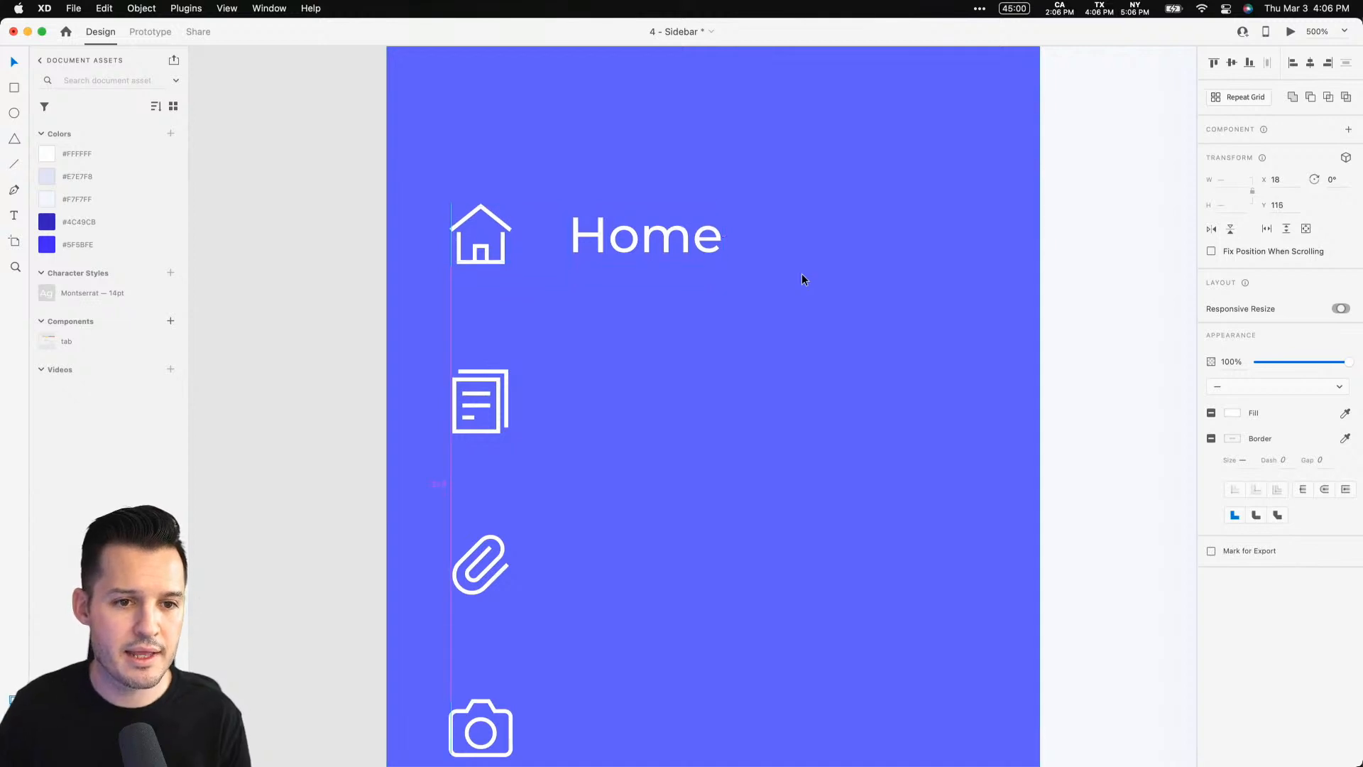
Switch the Home label to fixed-width text and widen its box to 104 px
double_click(666, 235)
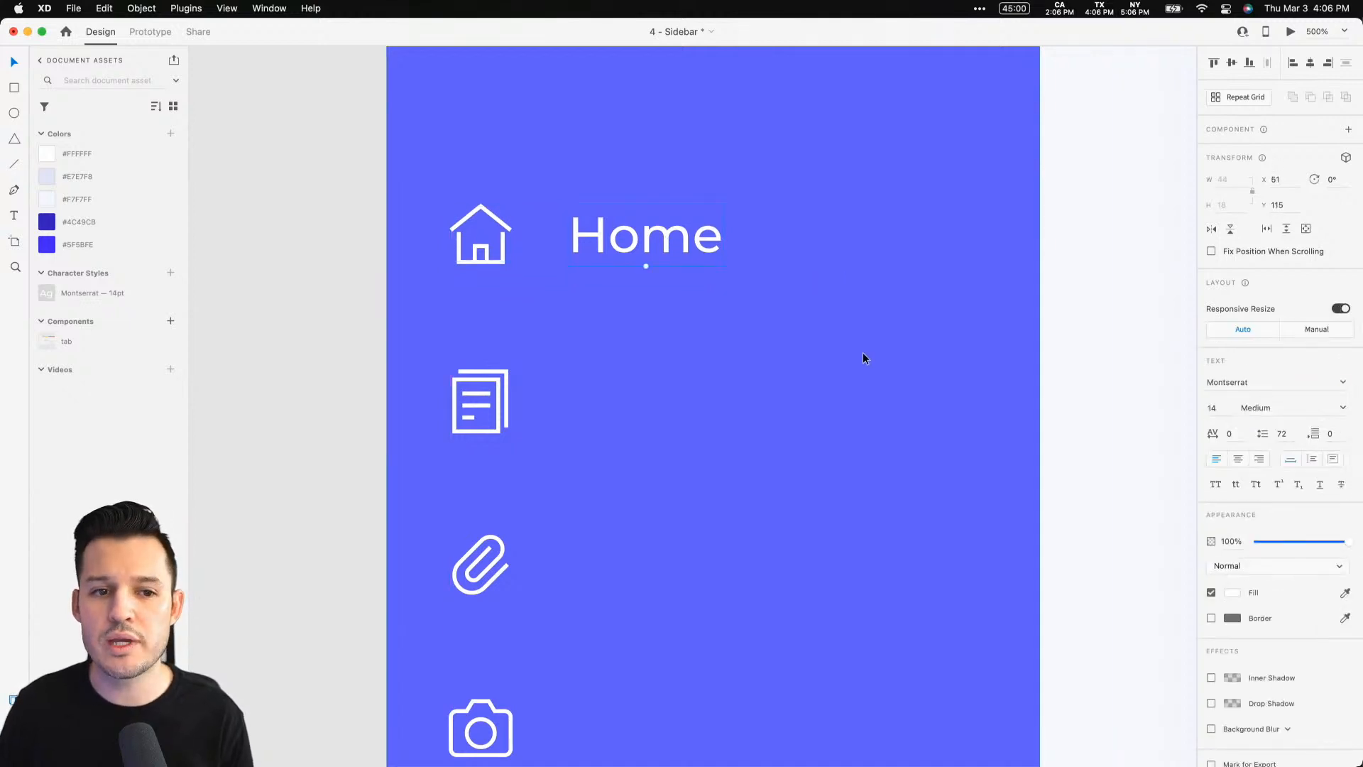
key("alt")
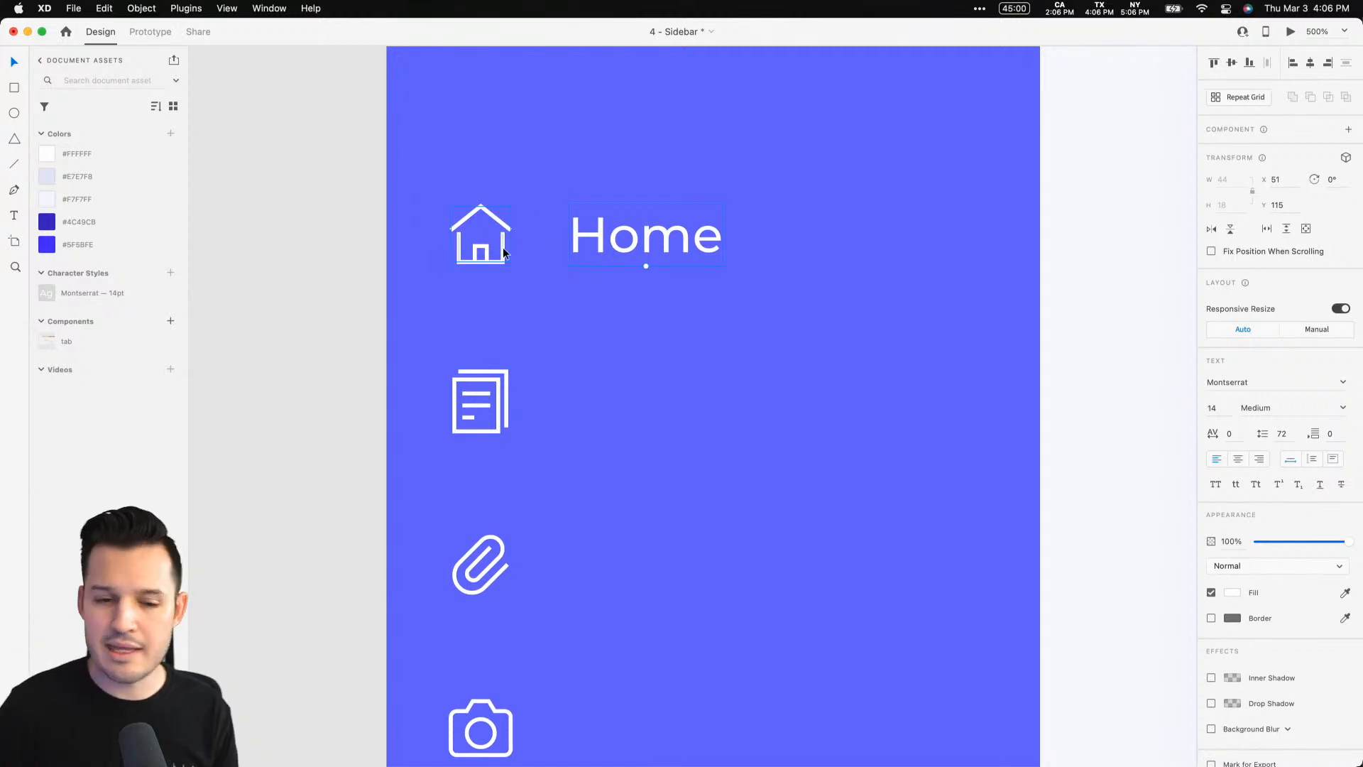
left_click(1313, 460)
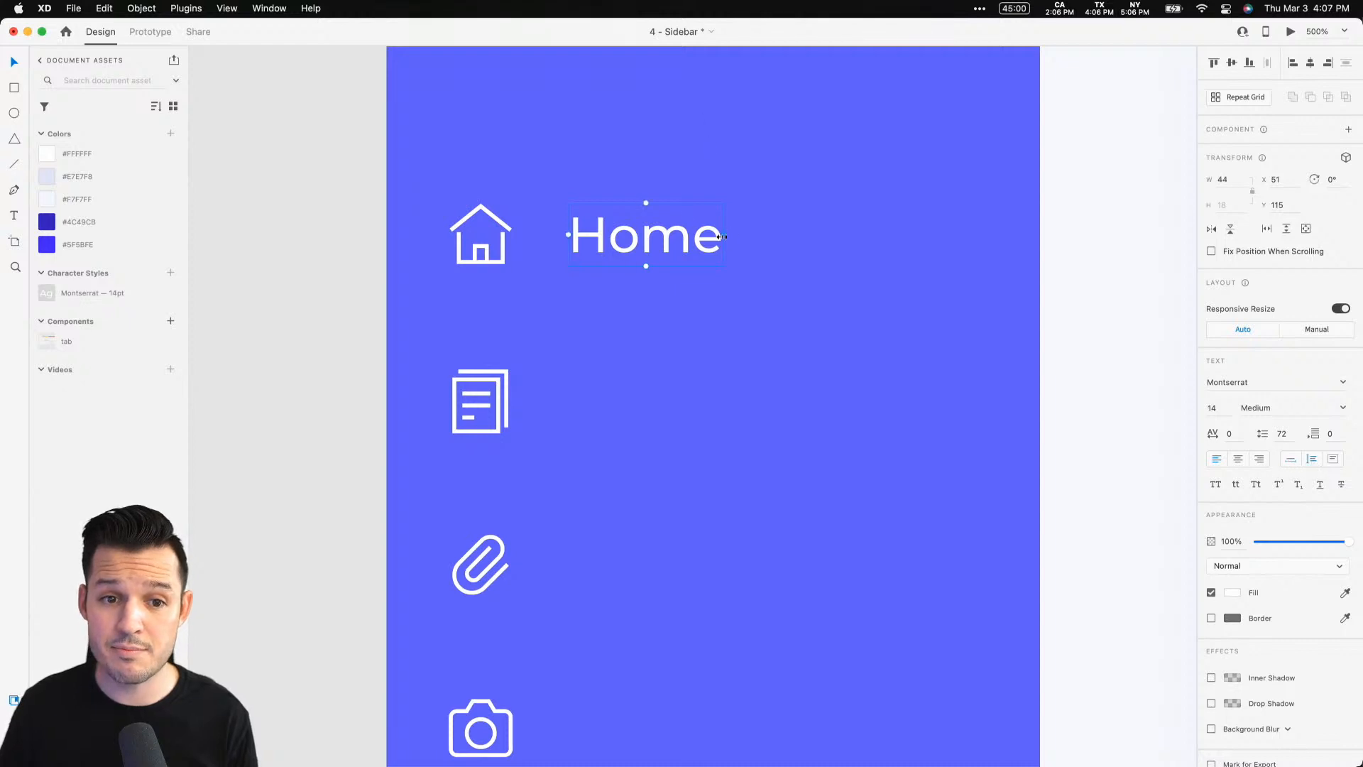
left_click_drag(722, 236, 931, 238)
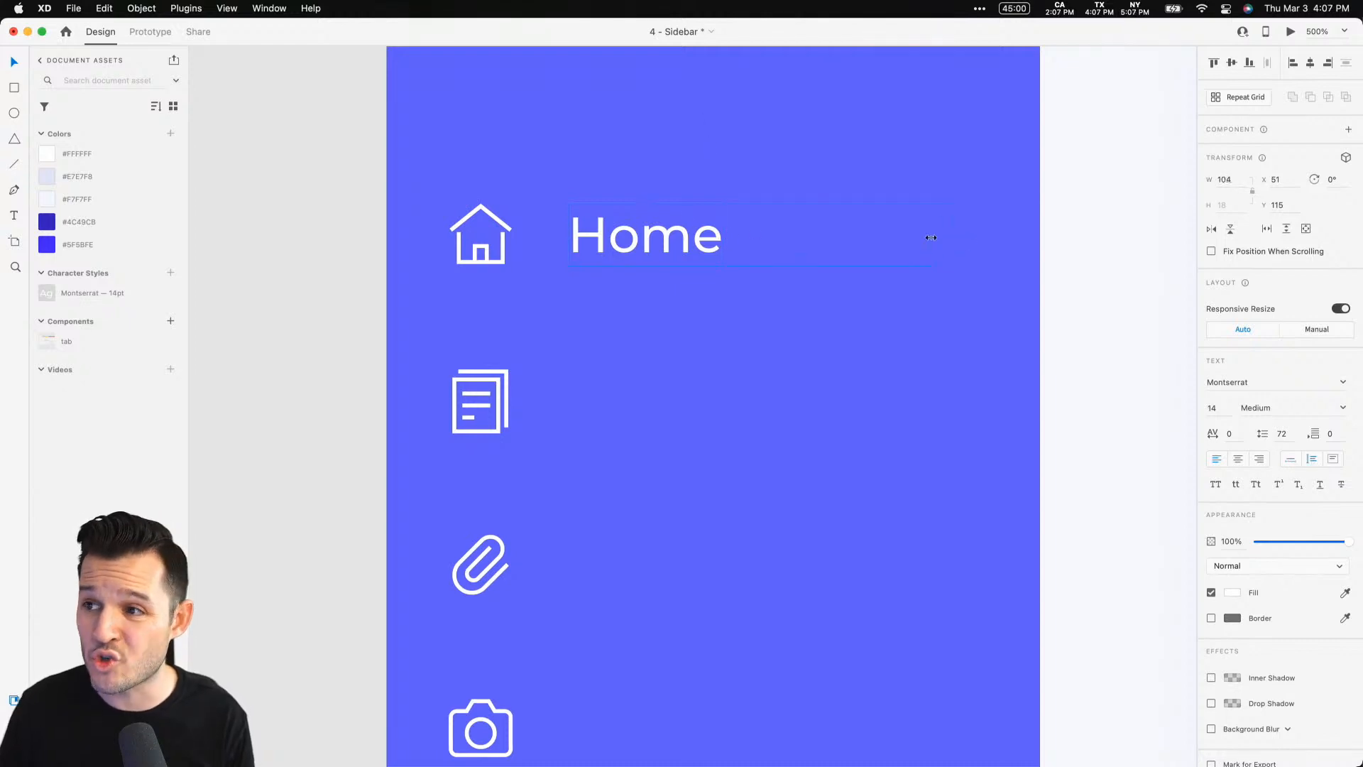
Widen the Home text box to about 117 px and group it with the house icon
left_click_drag(784, 222, 987, 232)
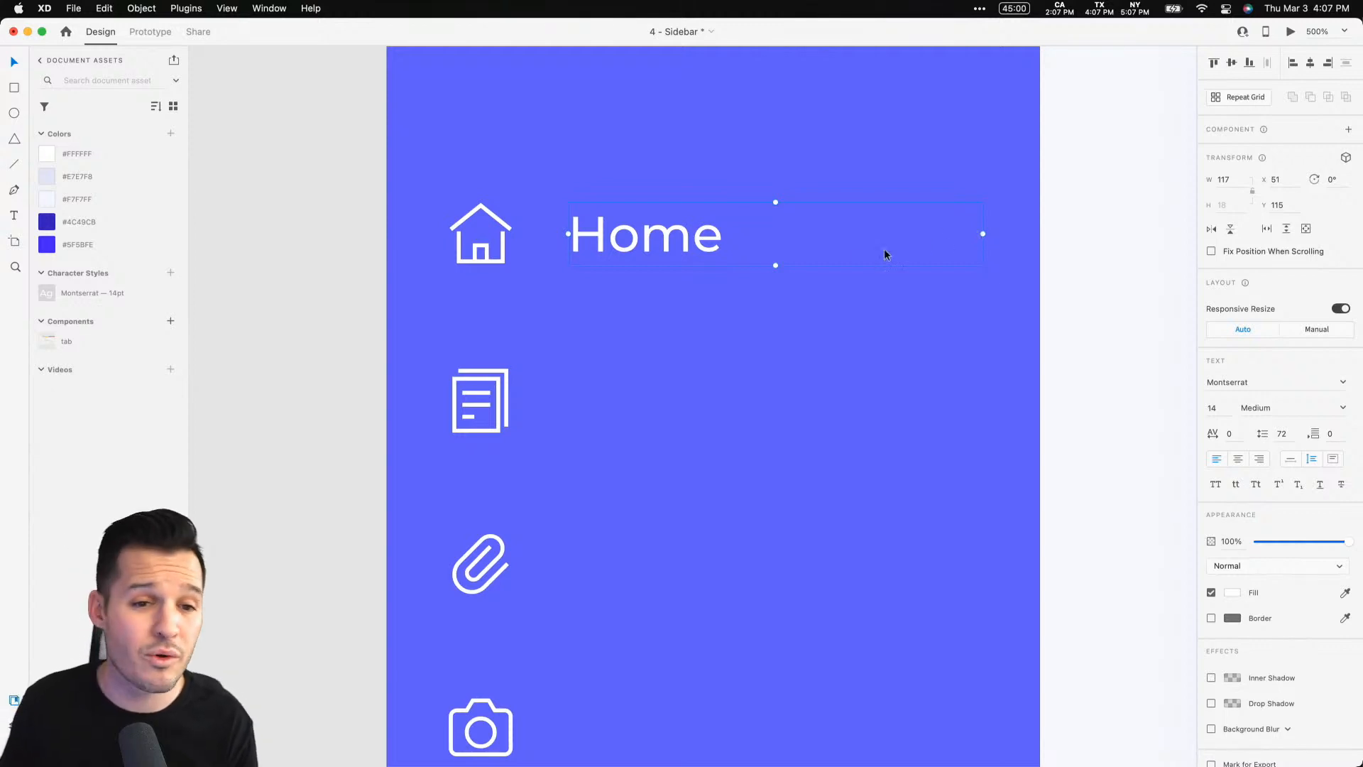
left_click(476, 263, "shift")
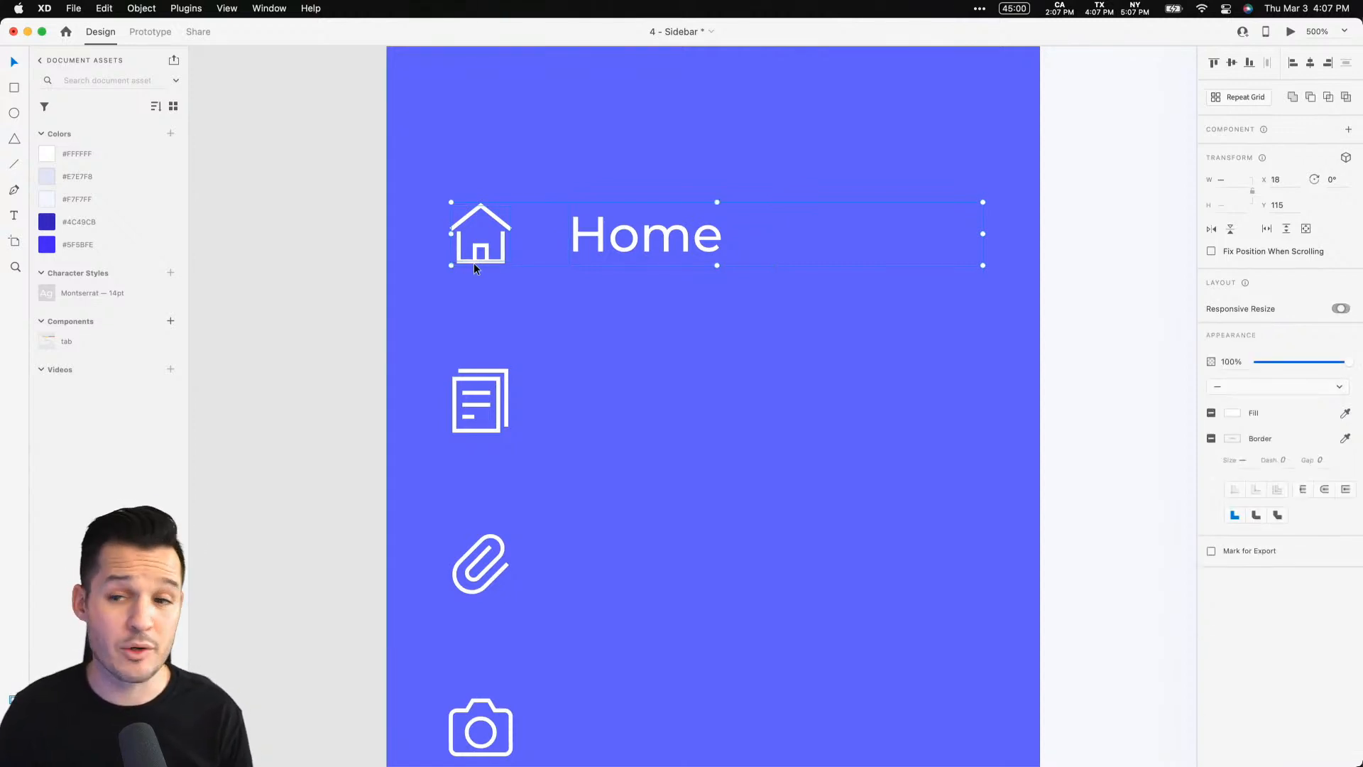
key("super+y")
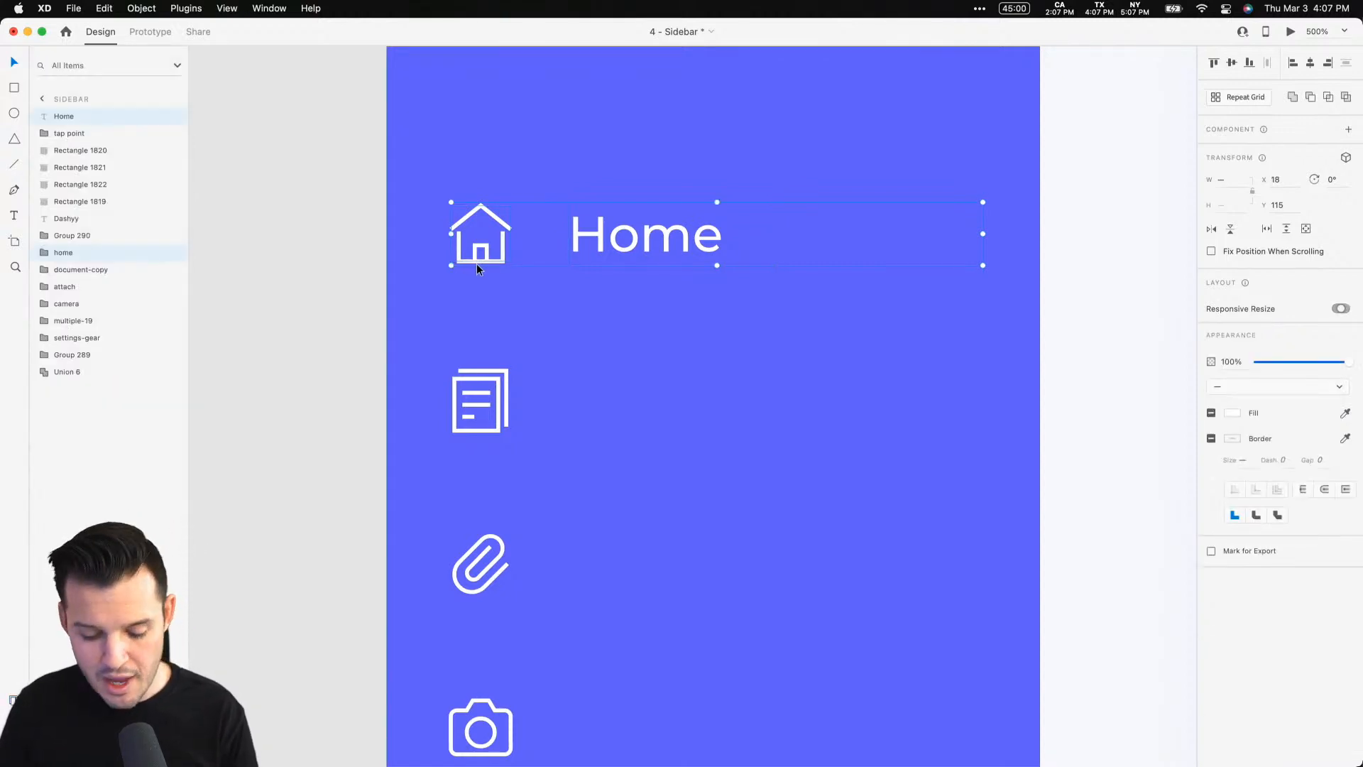
key("super+g")
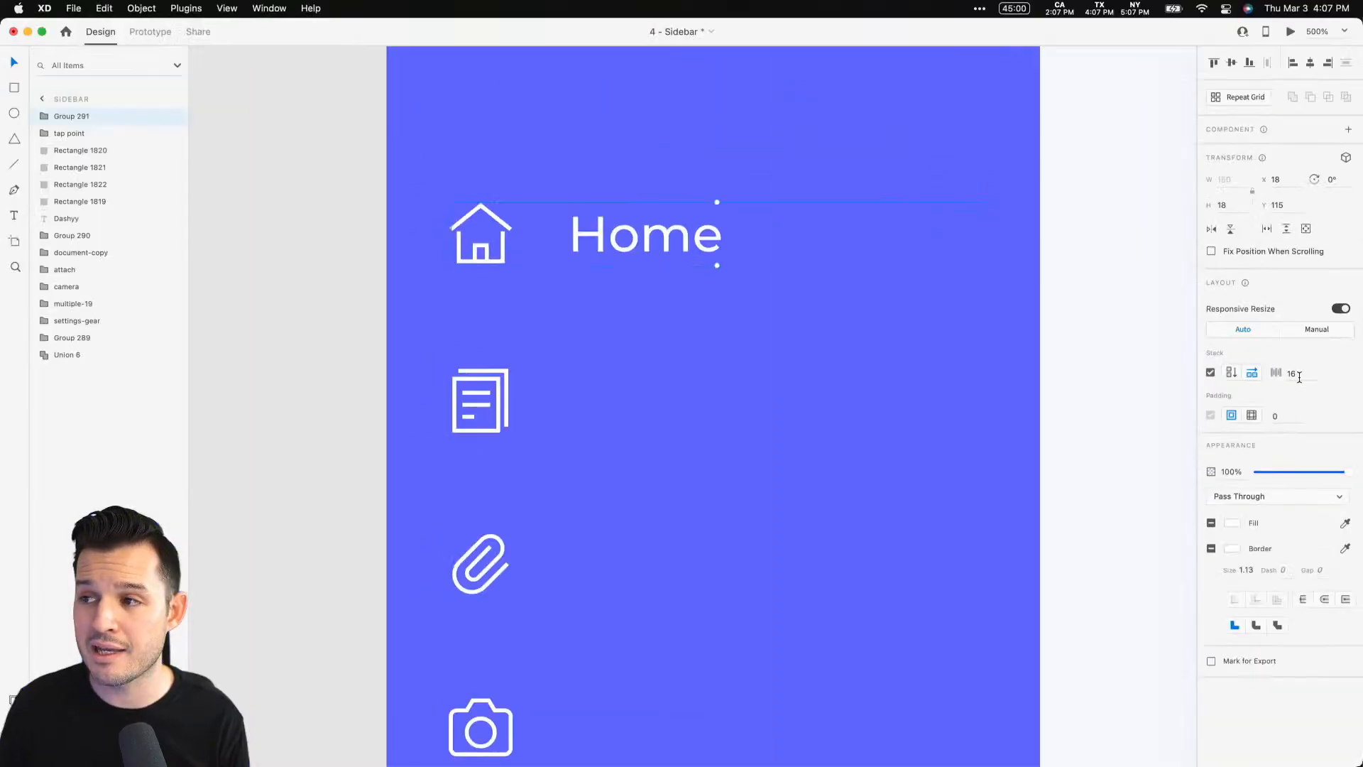
Experiment with the stack spacing of the new Home group
left_click(1303, 377)
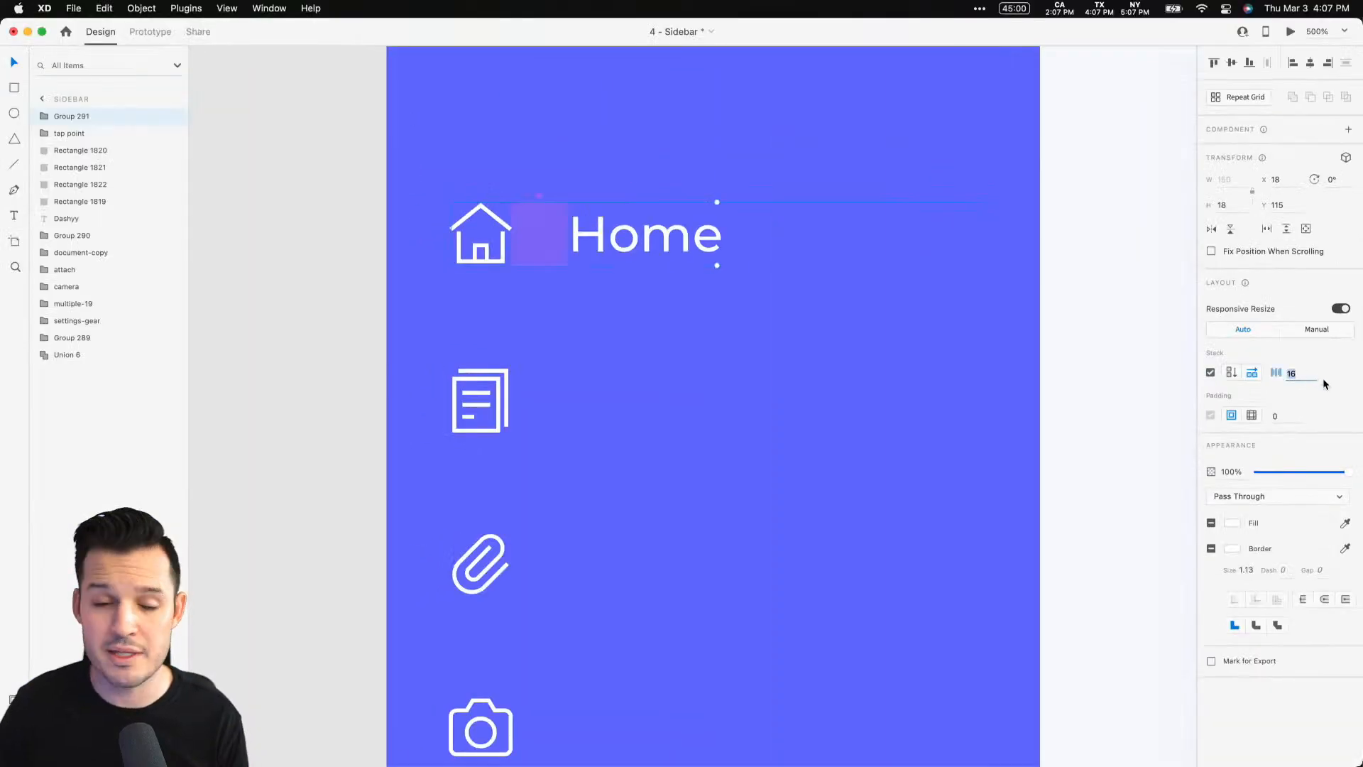
key("shift+Down")
key("shift+Up")
key("shift+Down")
key("shift+Up")
key("shift+Down")
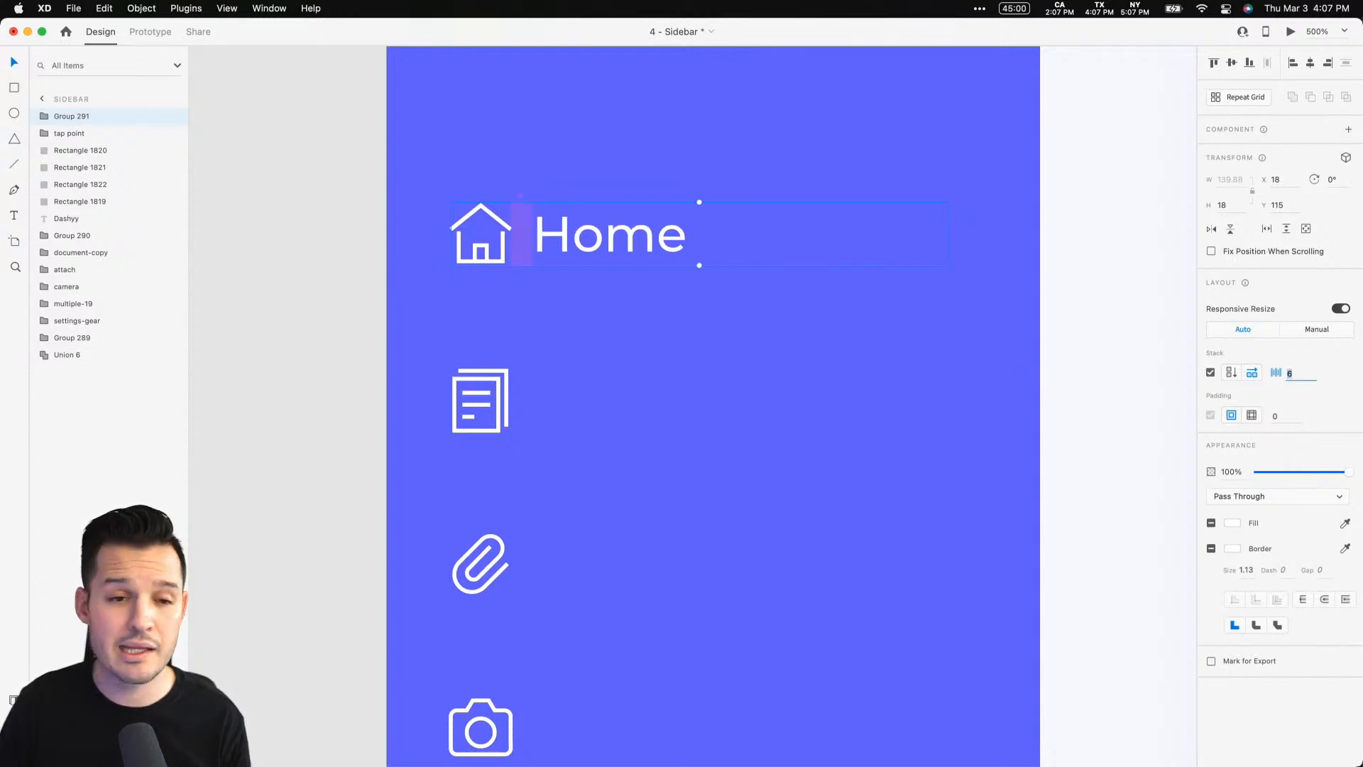
key("shift+Up")
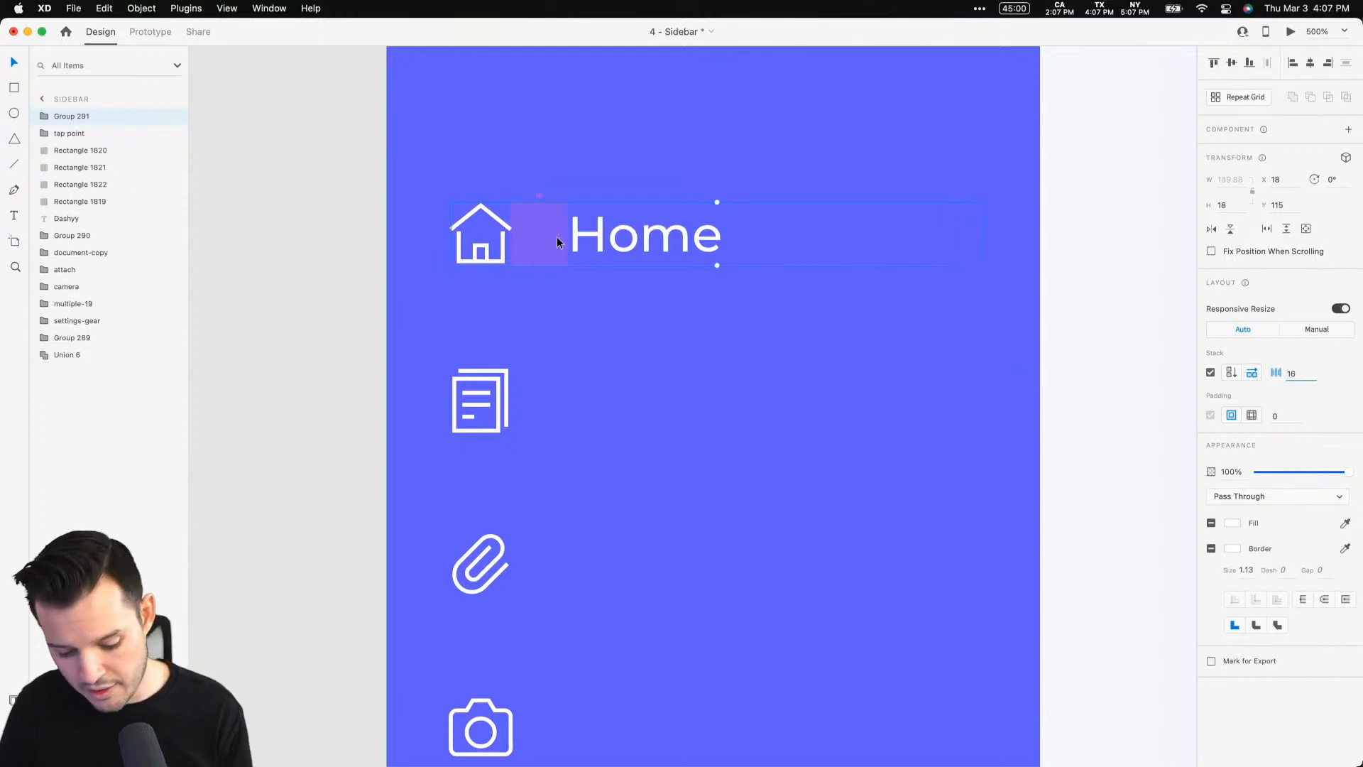
type("```````")
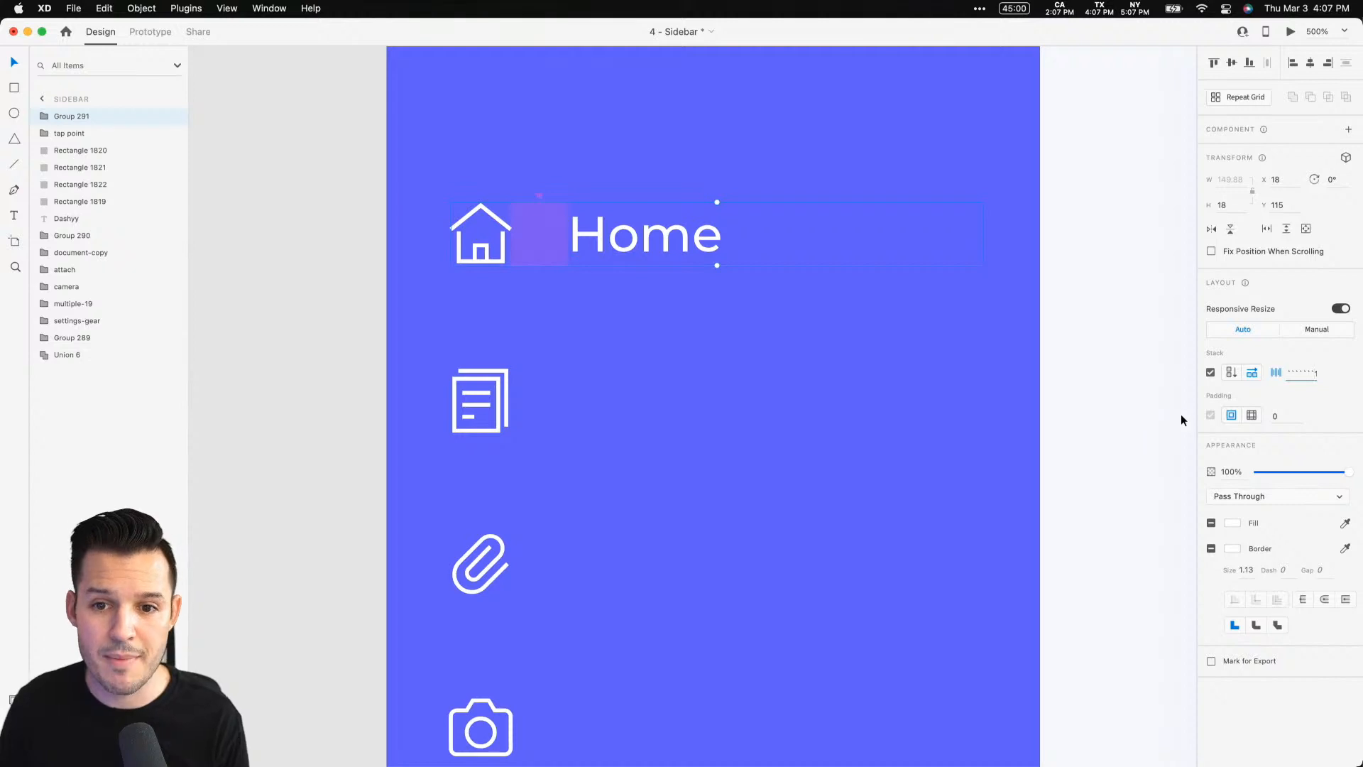
key("BackSpace")
key("BackSpace")
key("BackSpace")
key("BackSpace")
key("BackSpace")
key("BackSpace")
key("BackSpace")
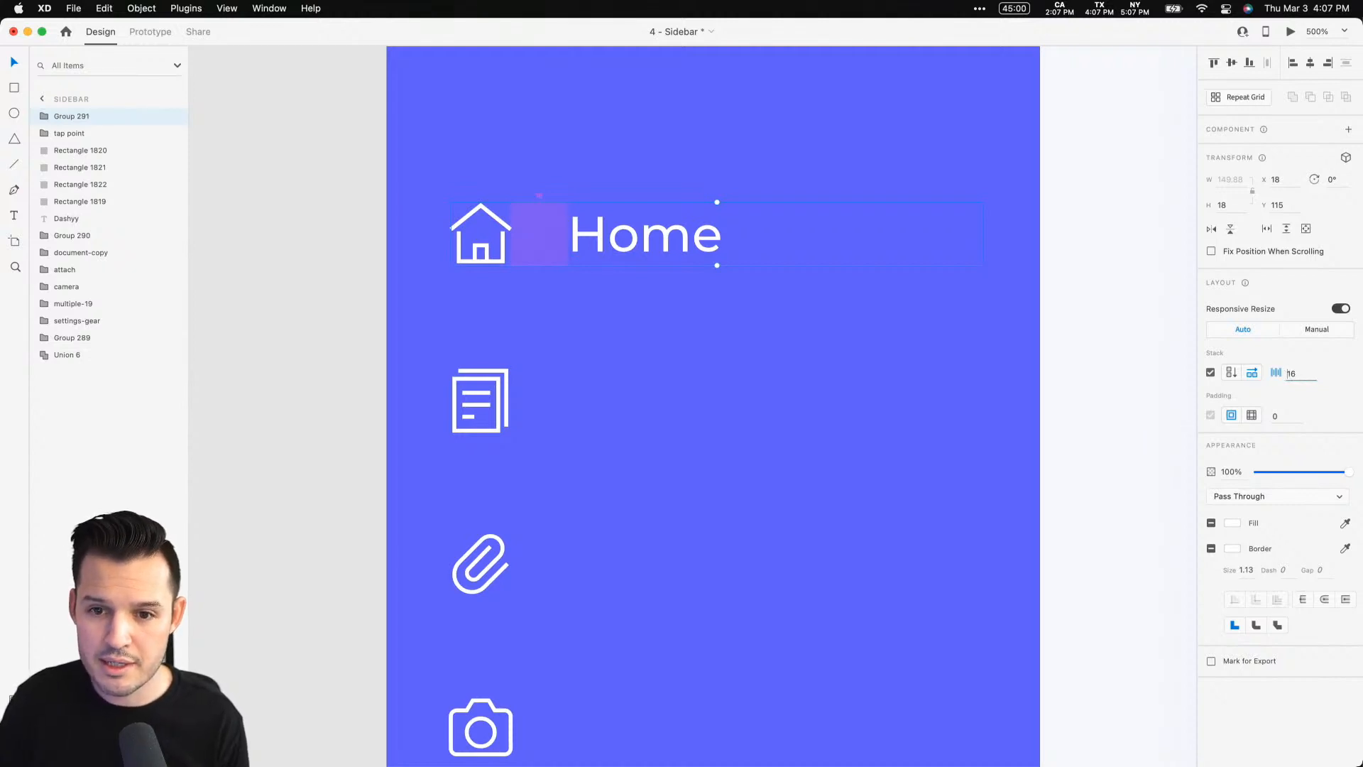
key("Tab")
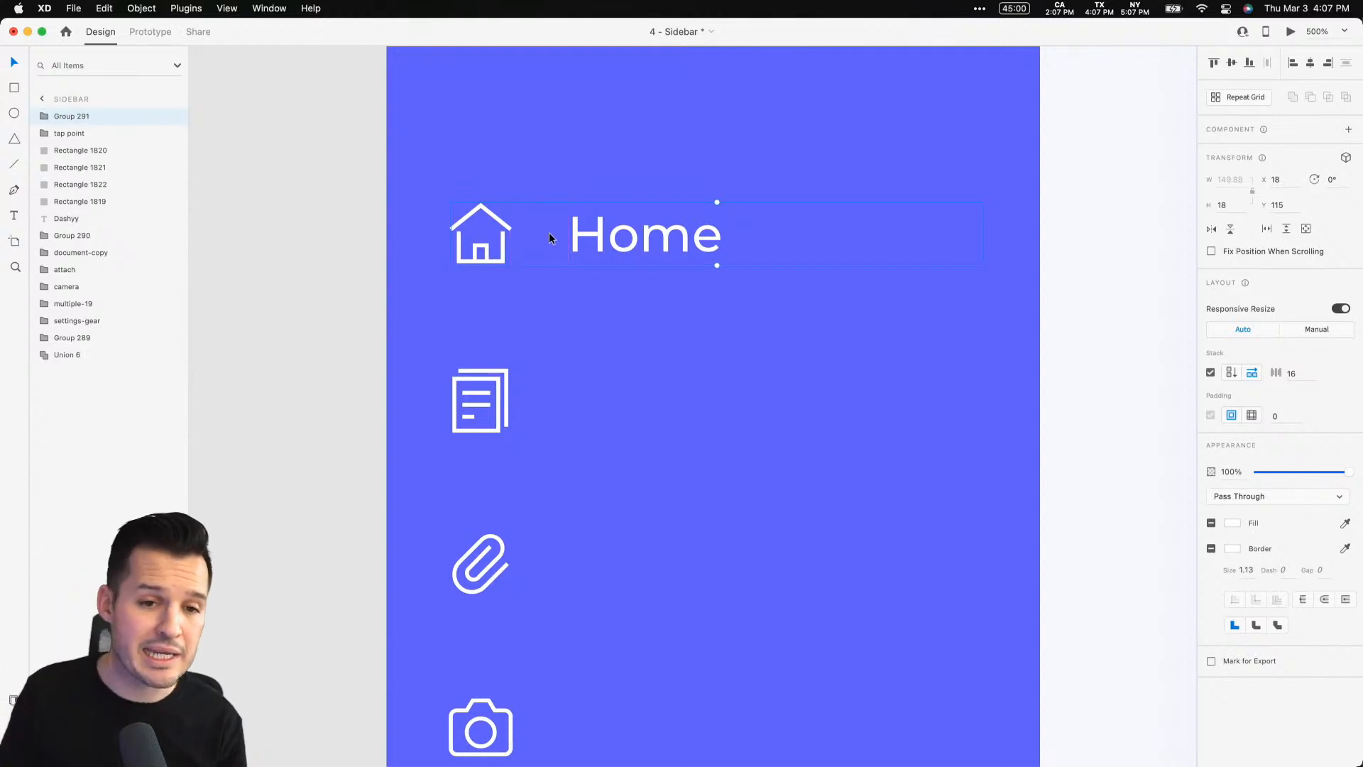
Turn off the stack layout on the Home group
left_click(634, 289)
left_click(640, 255)
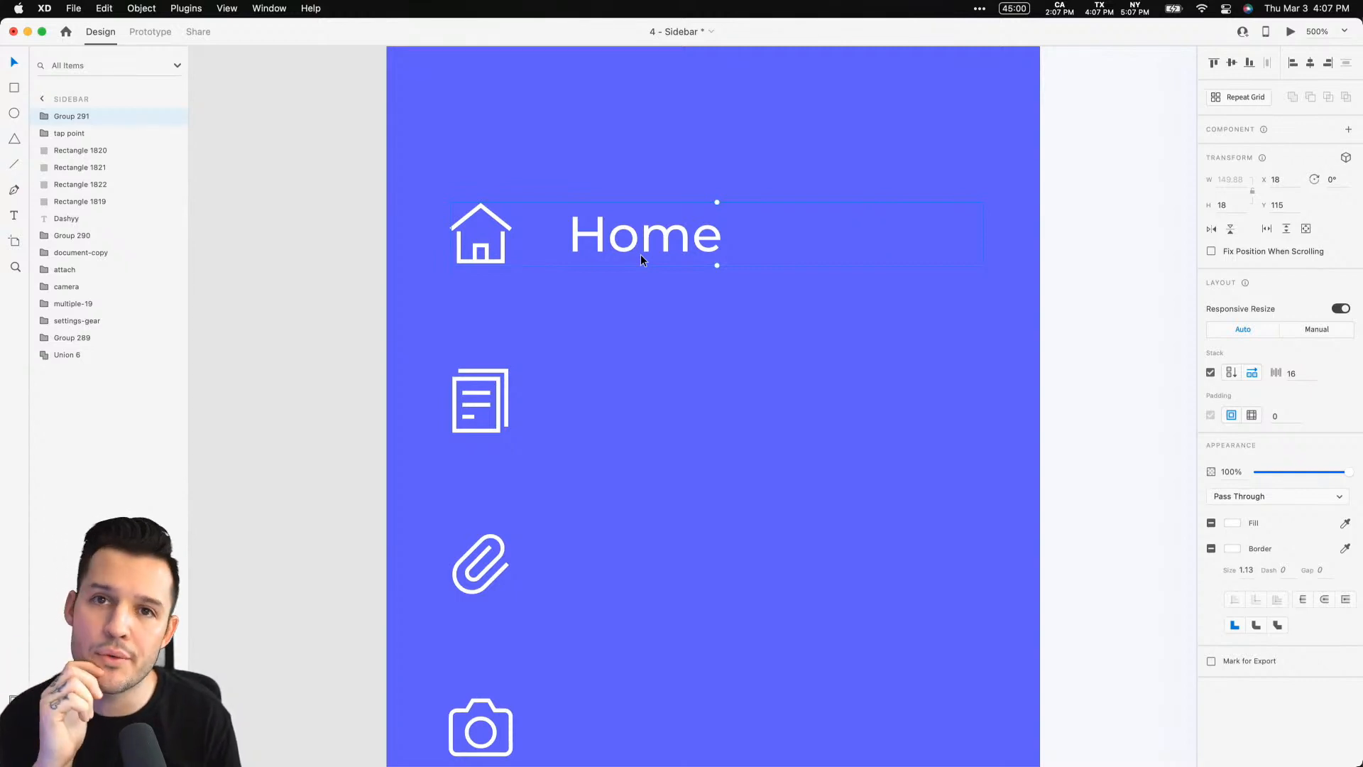
left_click(1211, 373)
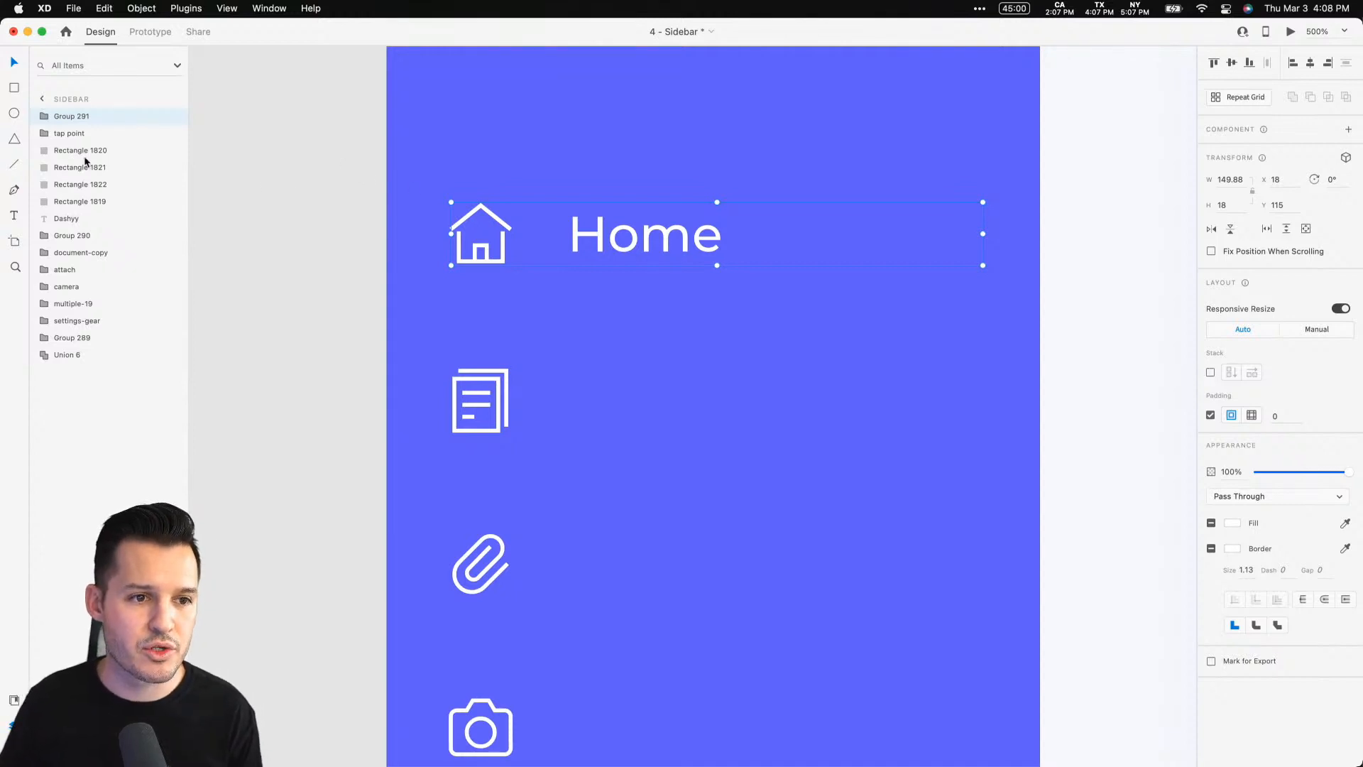
Rename the Home group as nav item
left_click(46, 116)
left_click(45, 115)
double_click(69, 118)
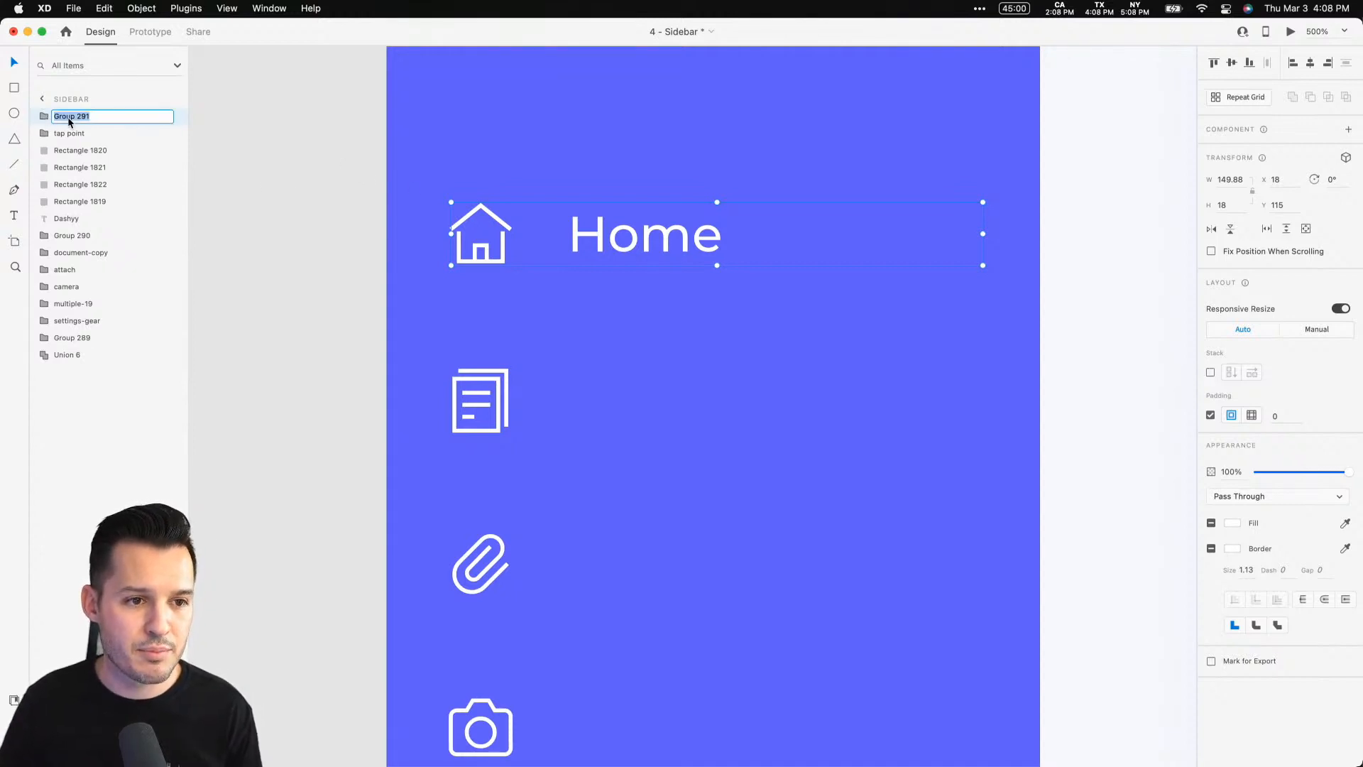
type("nav item")
key("Return")
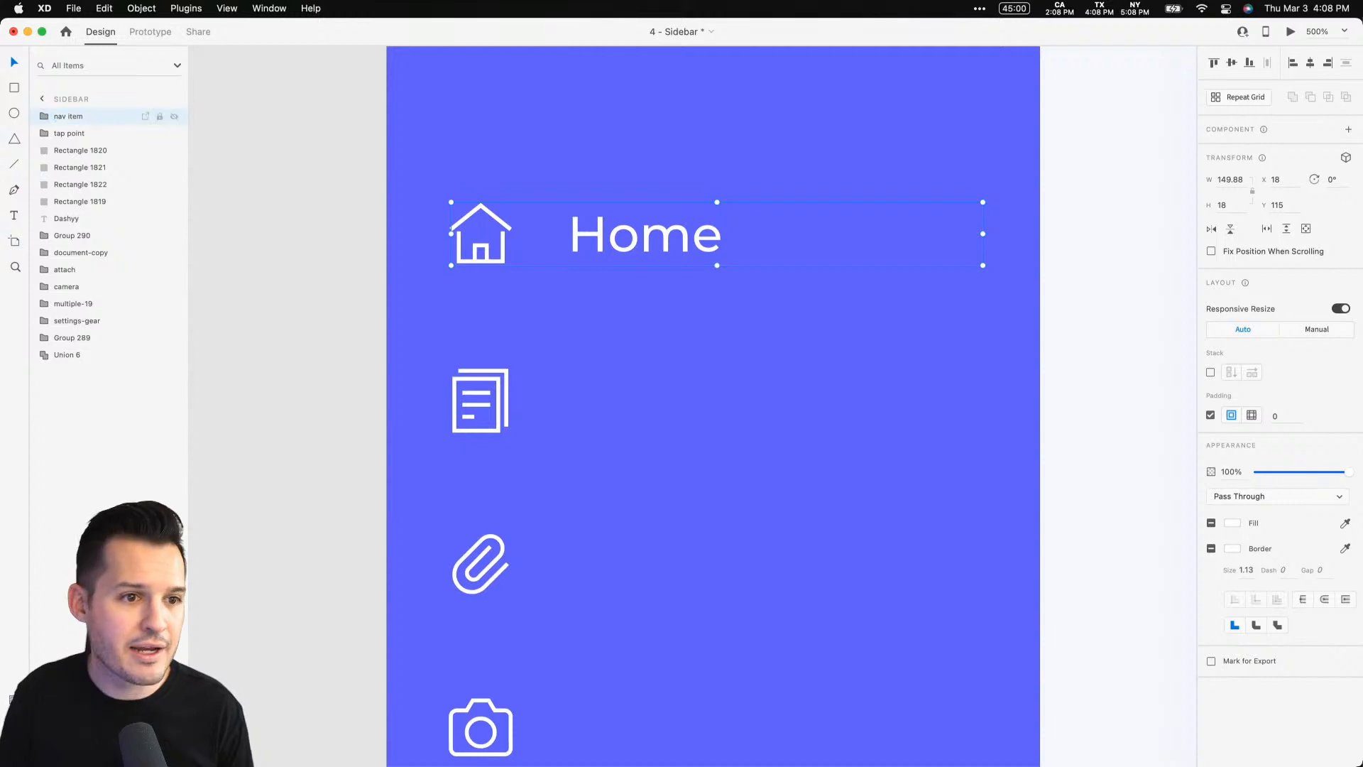
Select the house icon and Home label together and convert them into a component
left_click(43, 117)
left_click(69, 135)
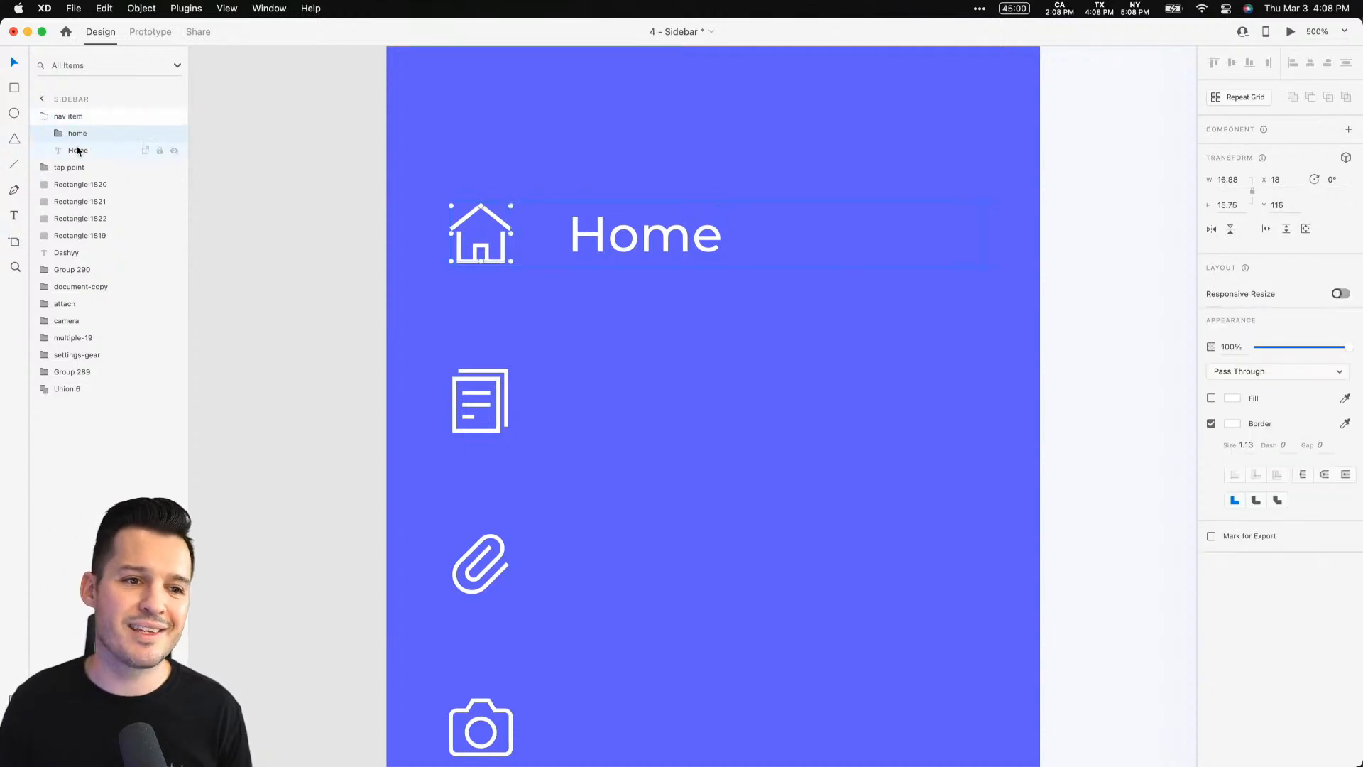
left_click(79, 153, "shift")
left_click_drag(76, 136, 77, 112)
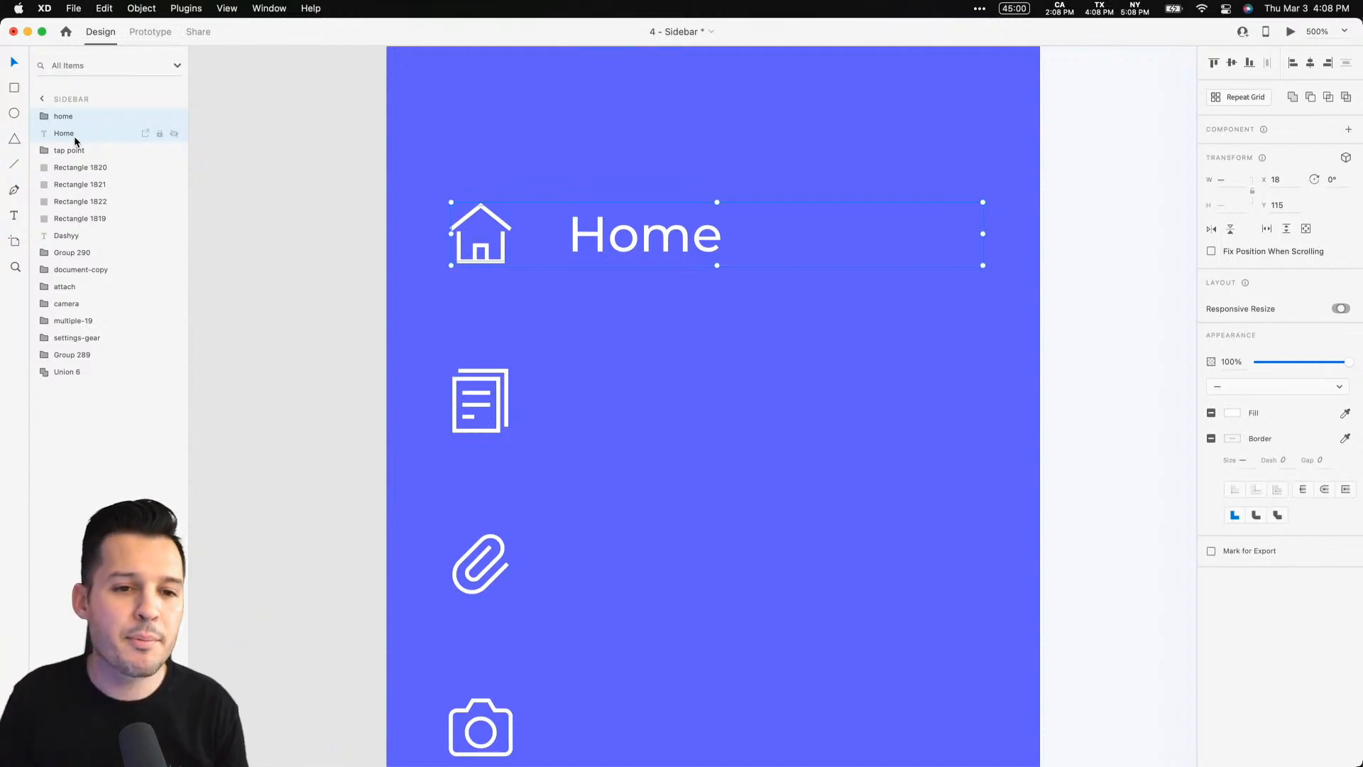
key("super+k")
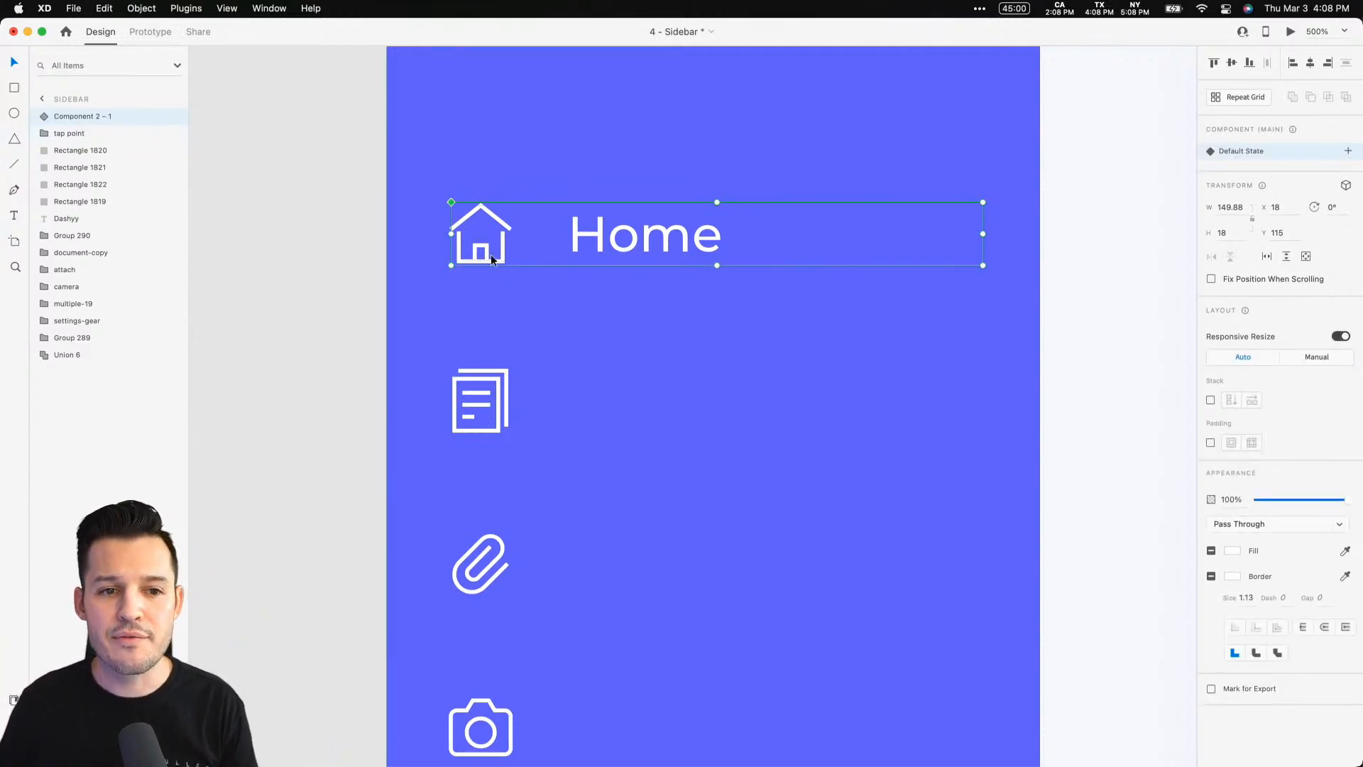
Rename the new component layer as nav item
left_click(90, 120)
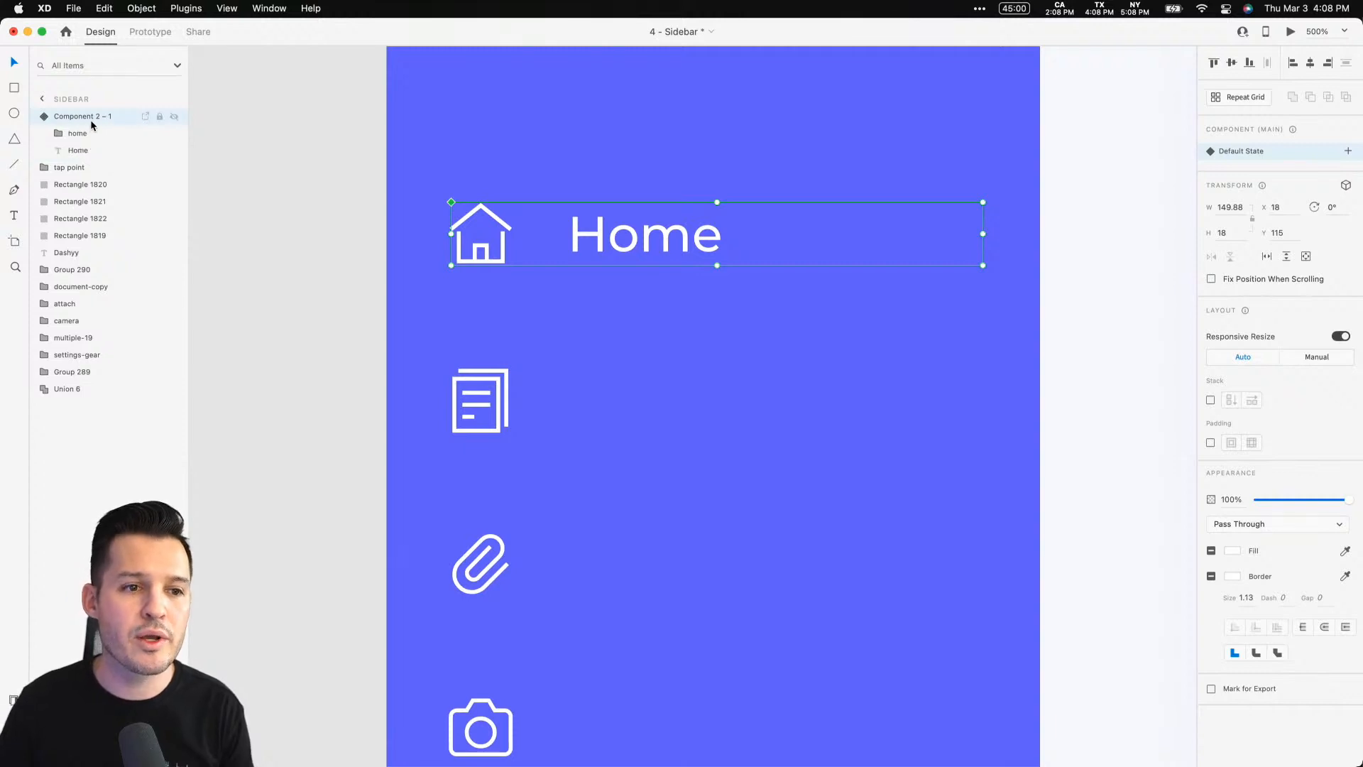
double_click(89, 119)
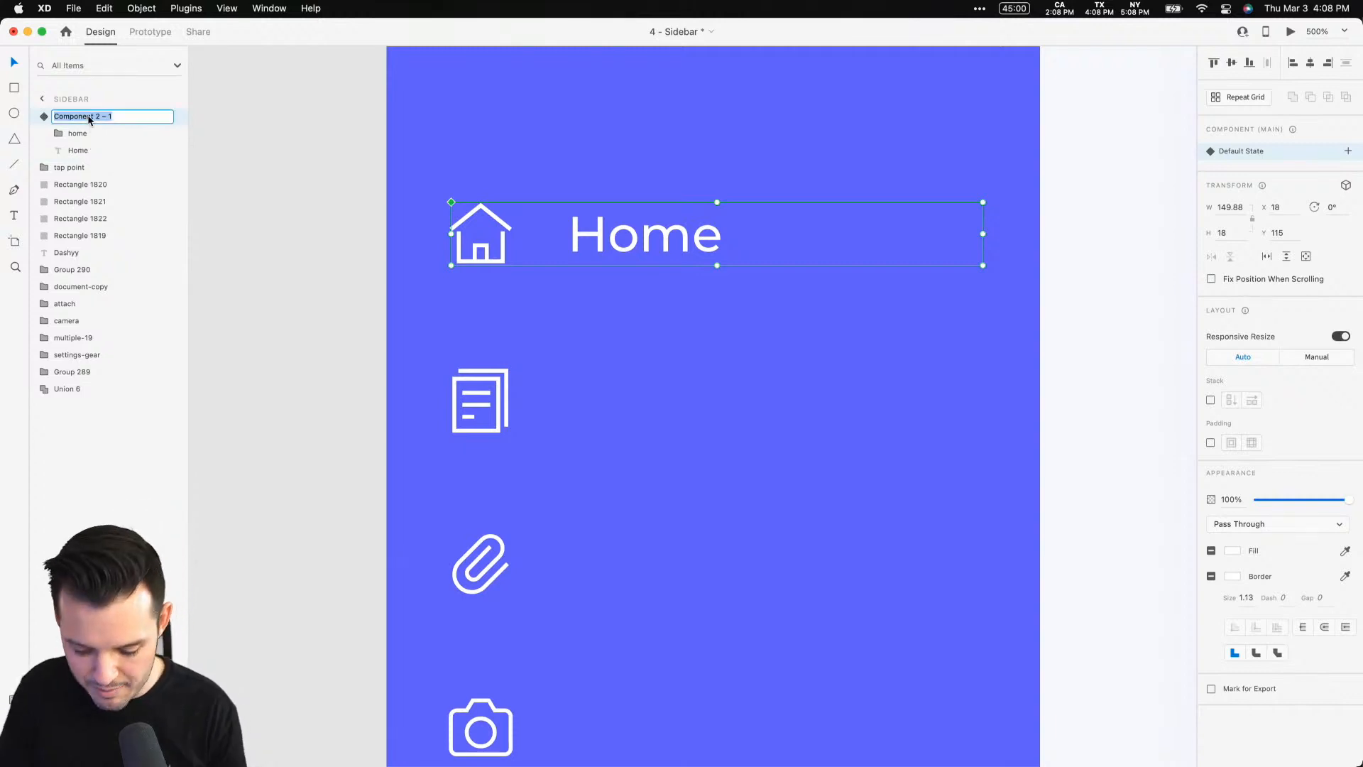
type("nav item")
key("Return")
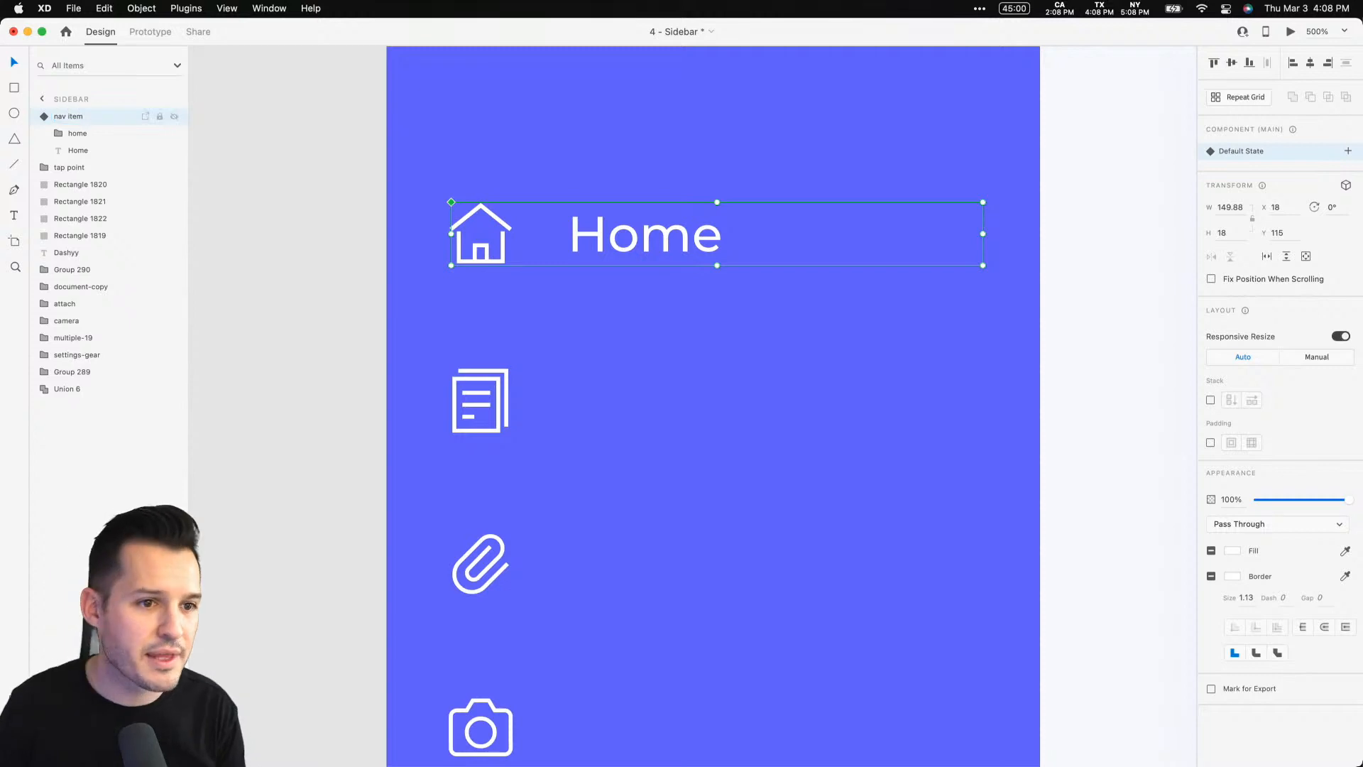
Rename the component in the document assets as nav item
key("super+shift+y")
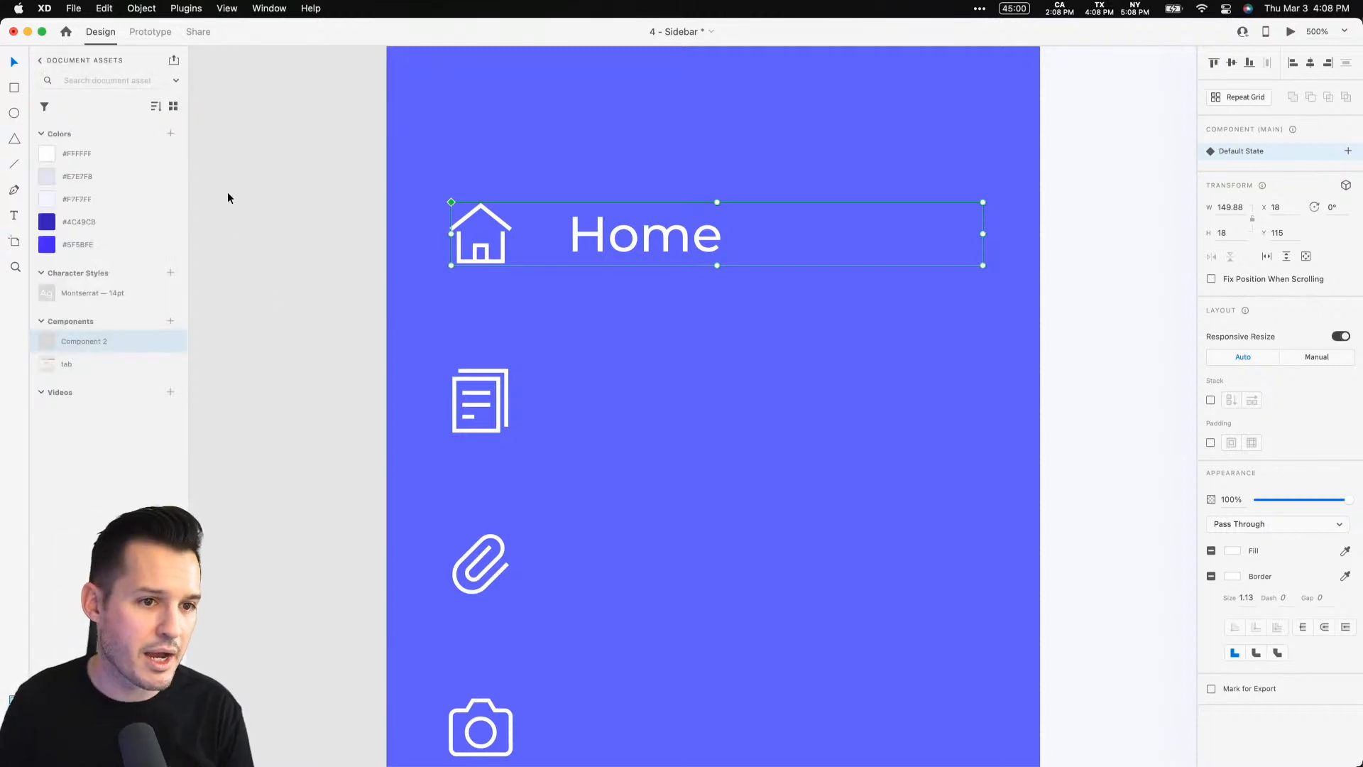
left_click(174, 108)
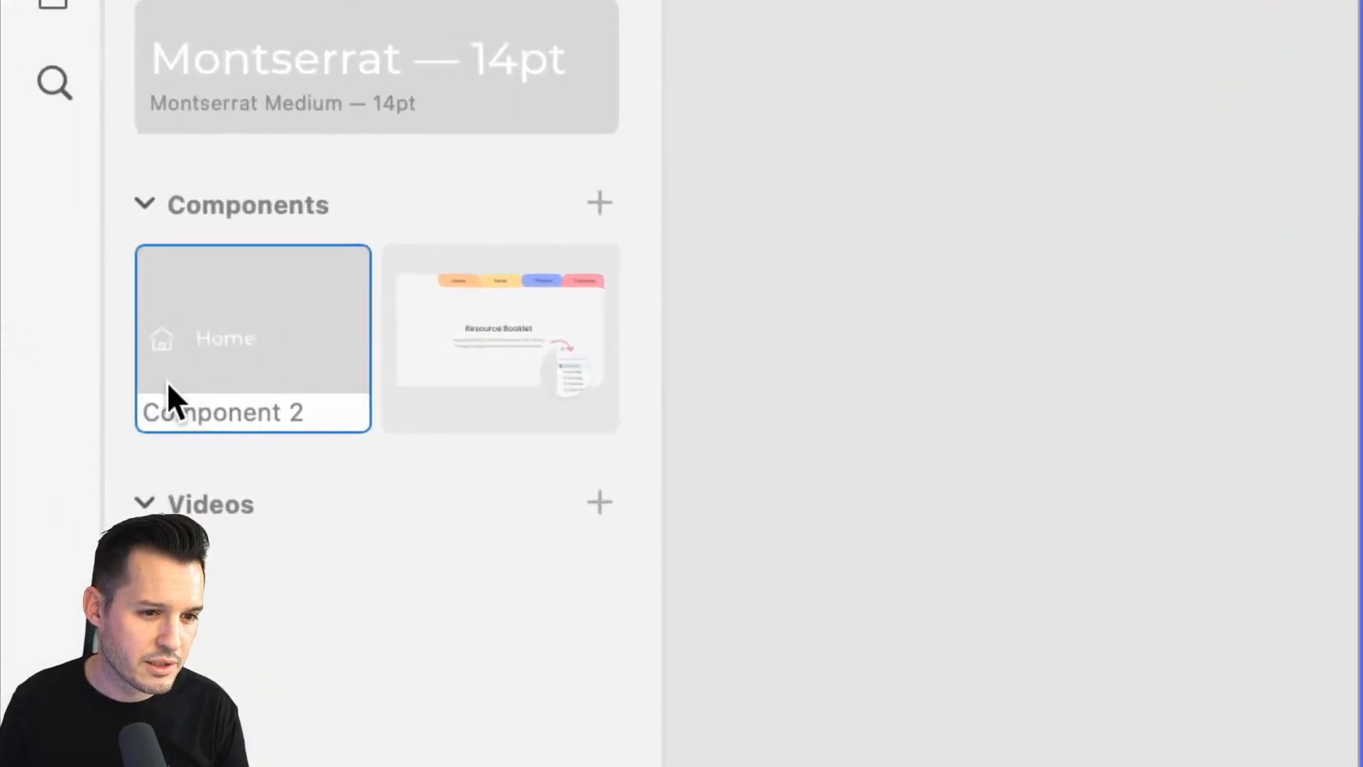
double_click(182, 406)
type("nav it")
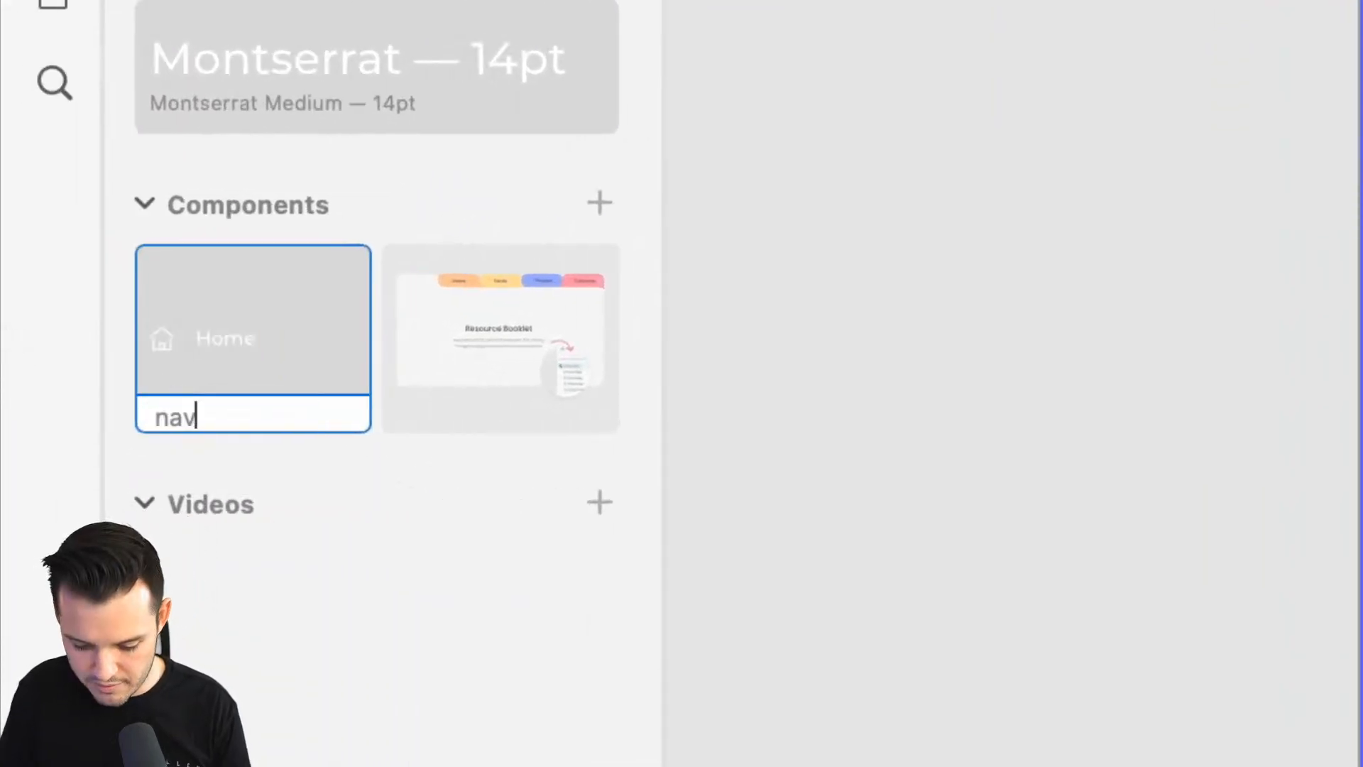
type("em")
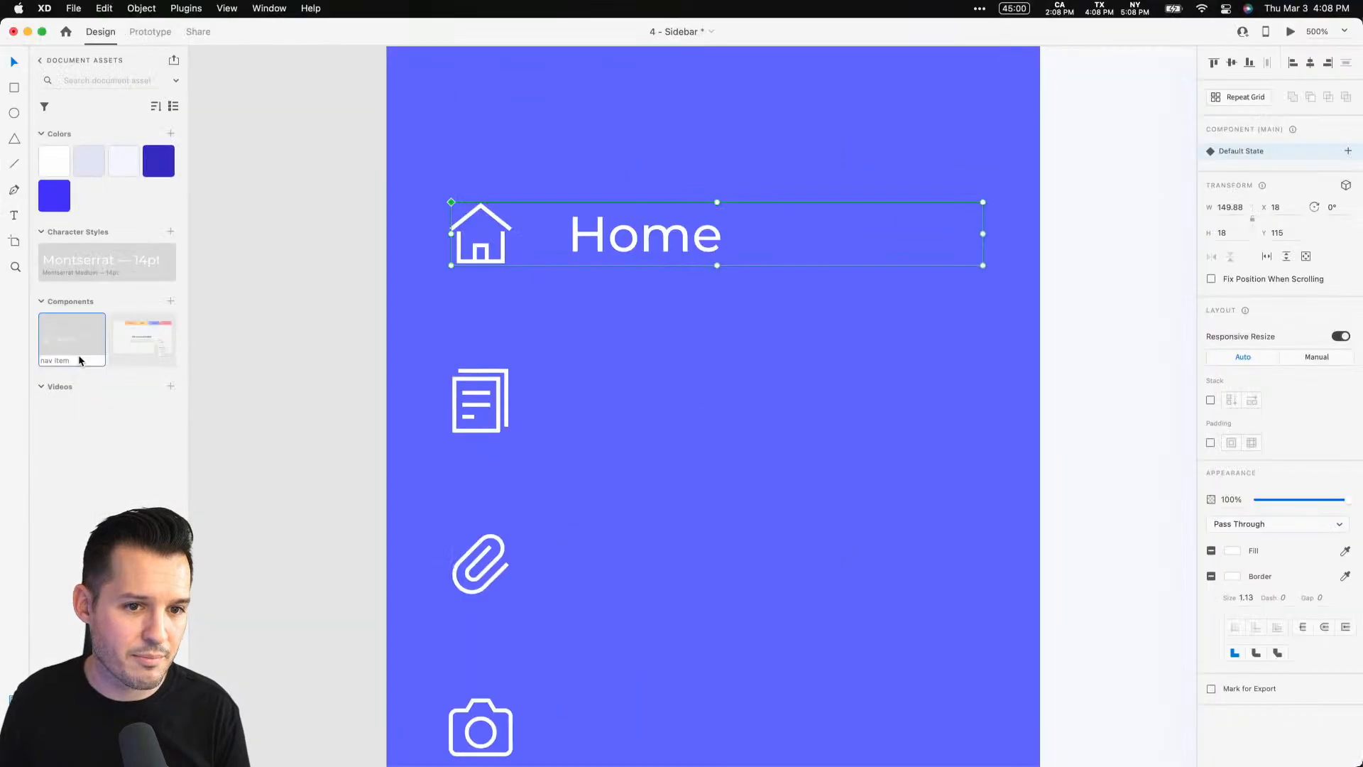
Place an instance of the nav item component on the sidebar below the Home item
left_click_drag(72, 340, 604, 369)
left_click(743, 465)
key("super+z")
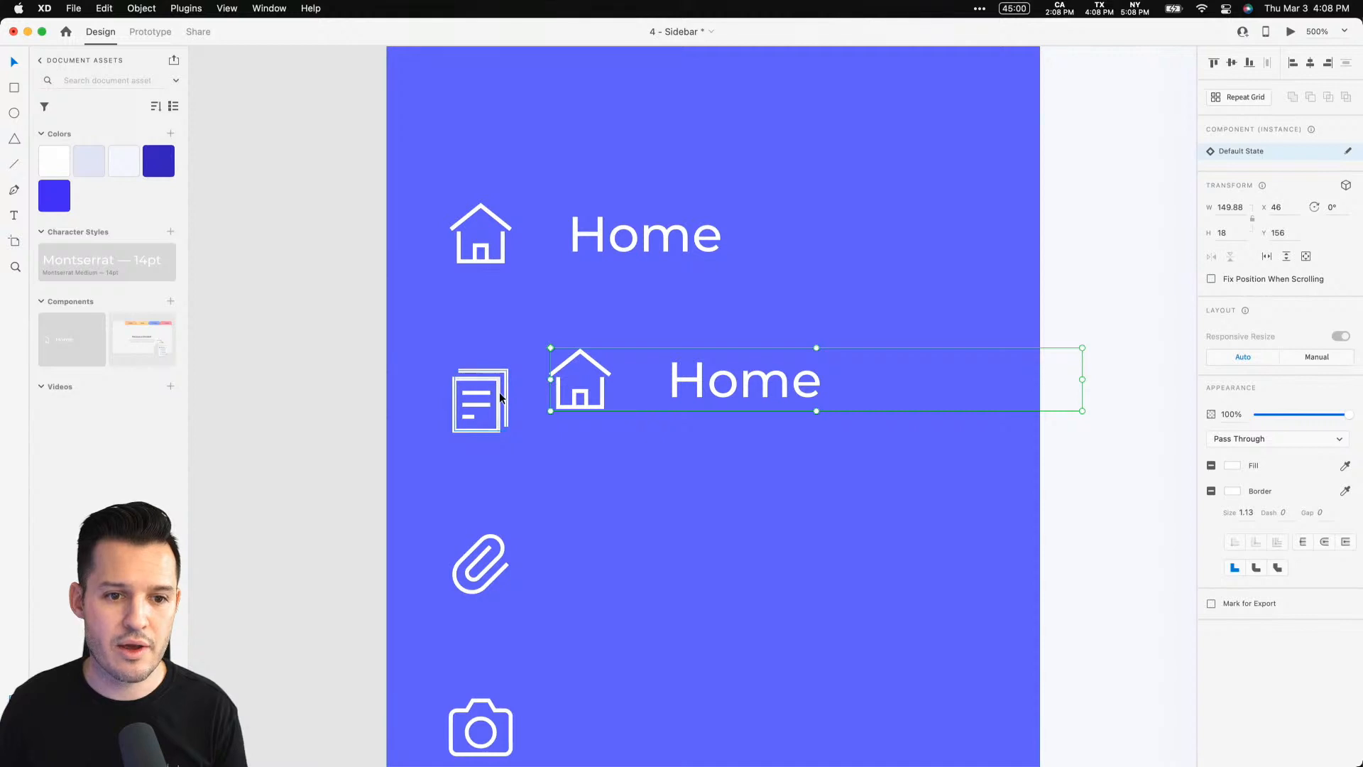
left_click(500, 398)
key("Delete")
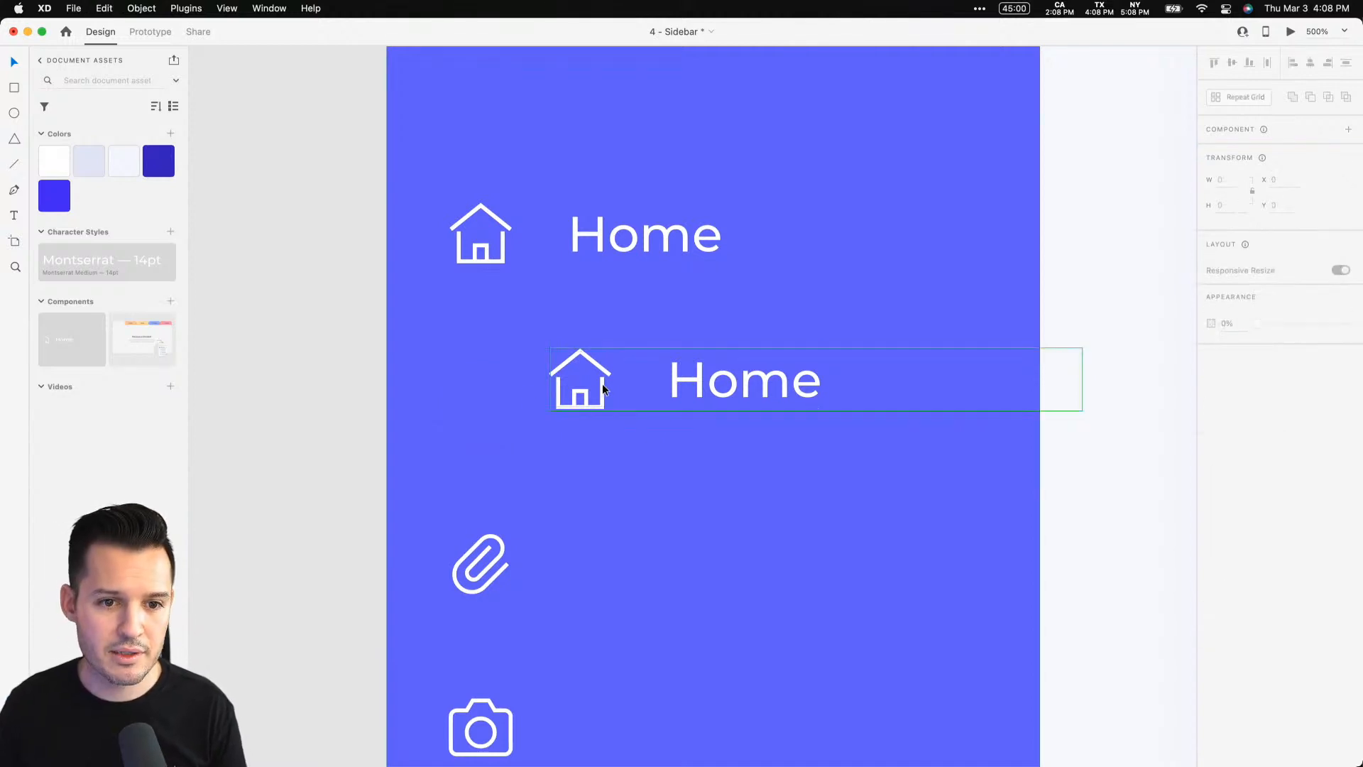
left_click(602, 383)
key("super+z")
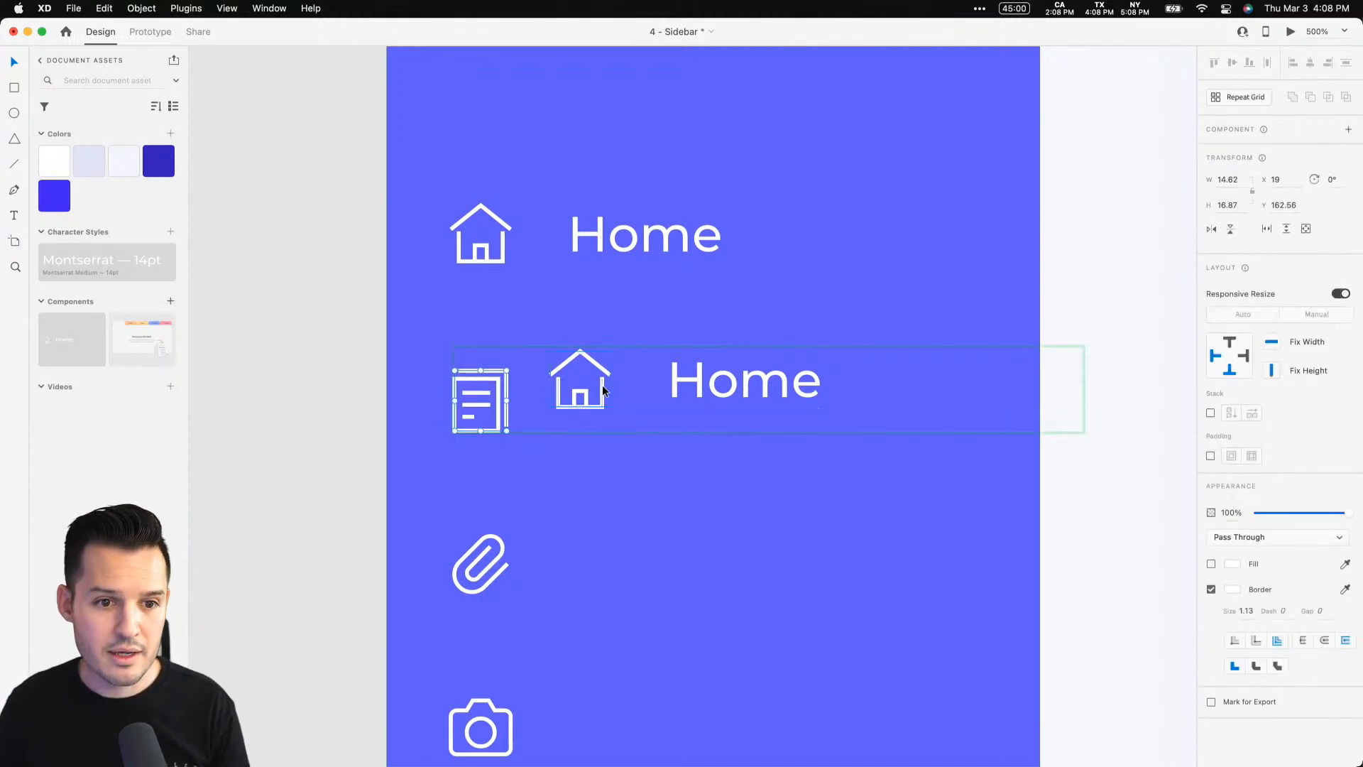
Replace the house icon inside the new instance with the document icon
left_click_drag(534, 385, 597, 383)
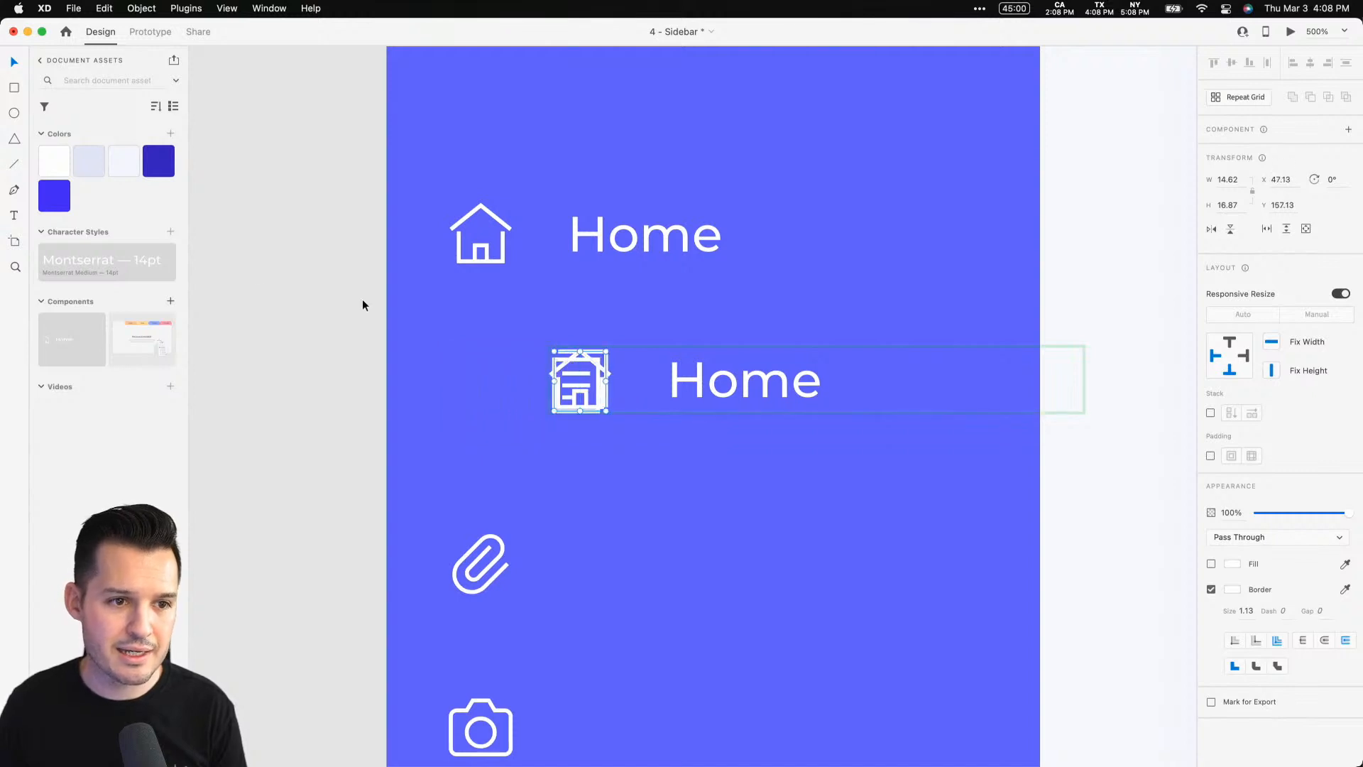
key("super+y")
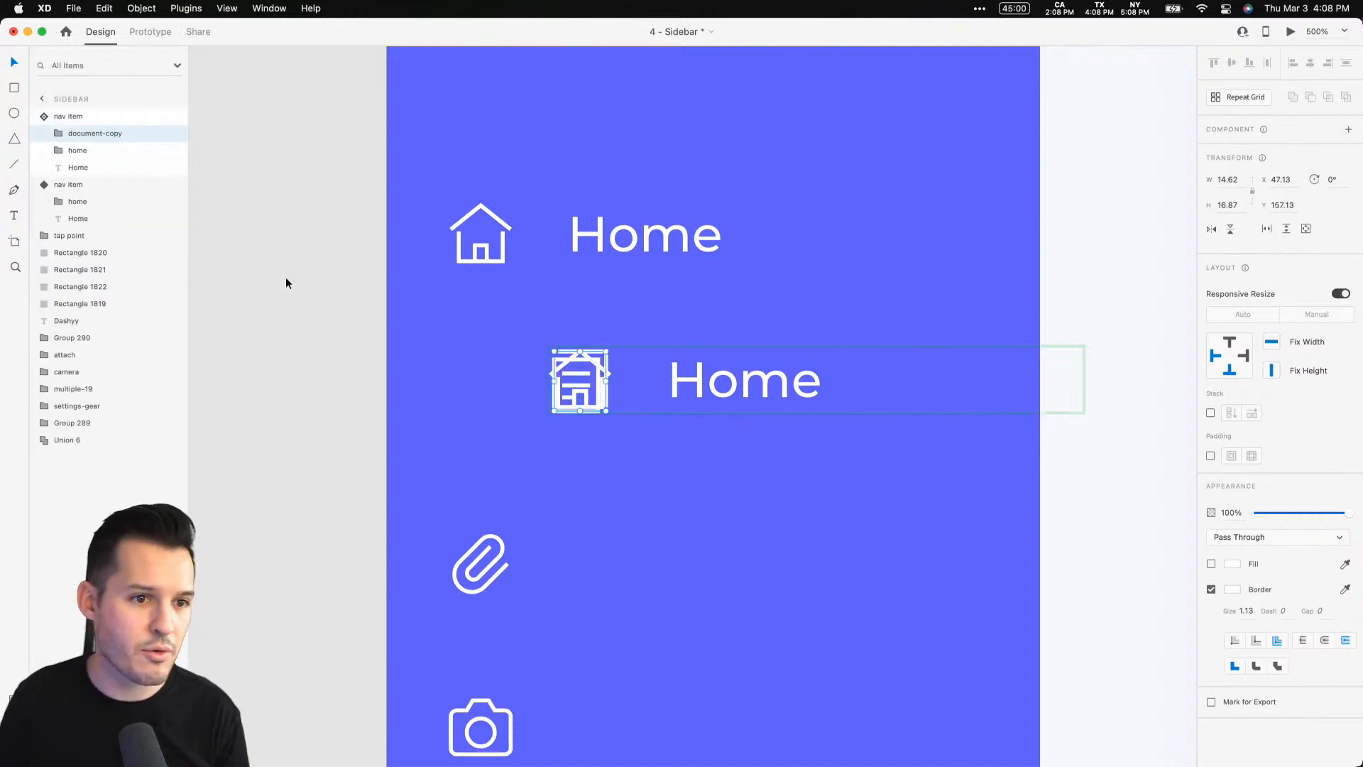
left_click(93, 151)
key("Delete")
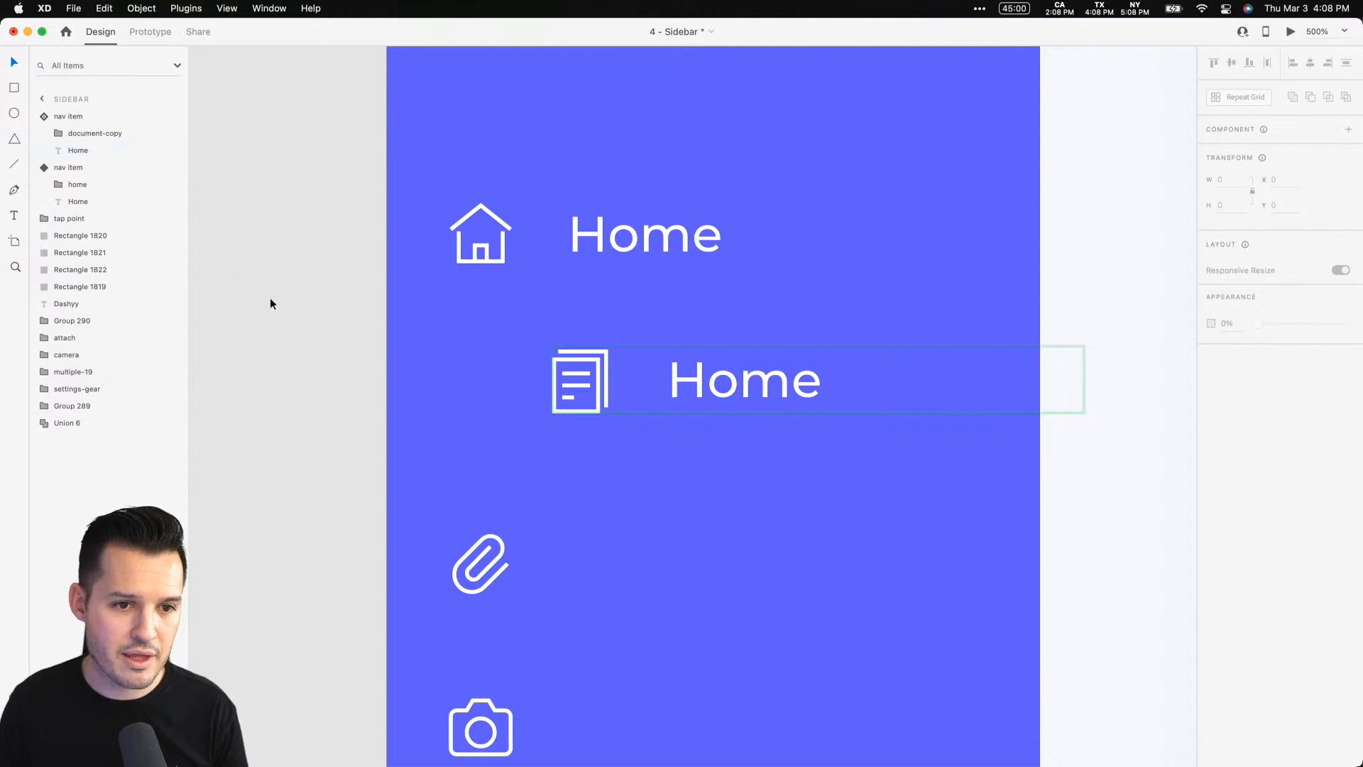
Move the document nav item into the icon column below the Home item
left_click(270, 300)
left_click(608, 366)
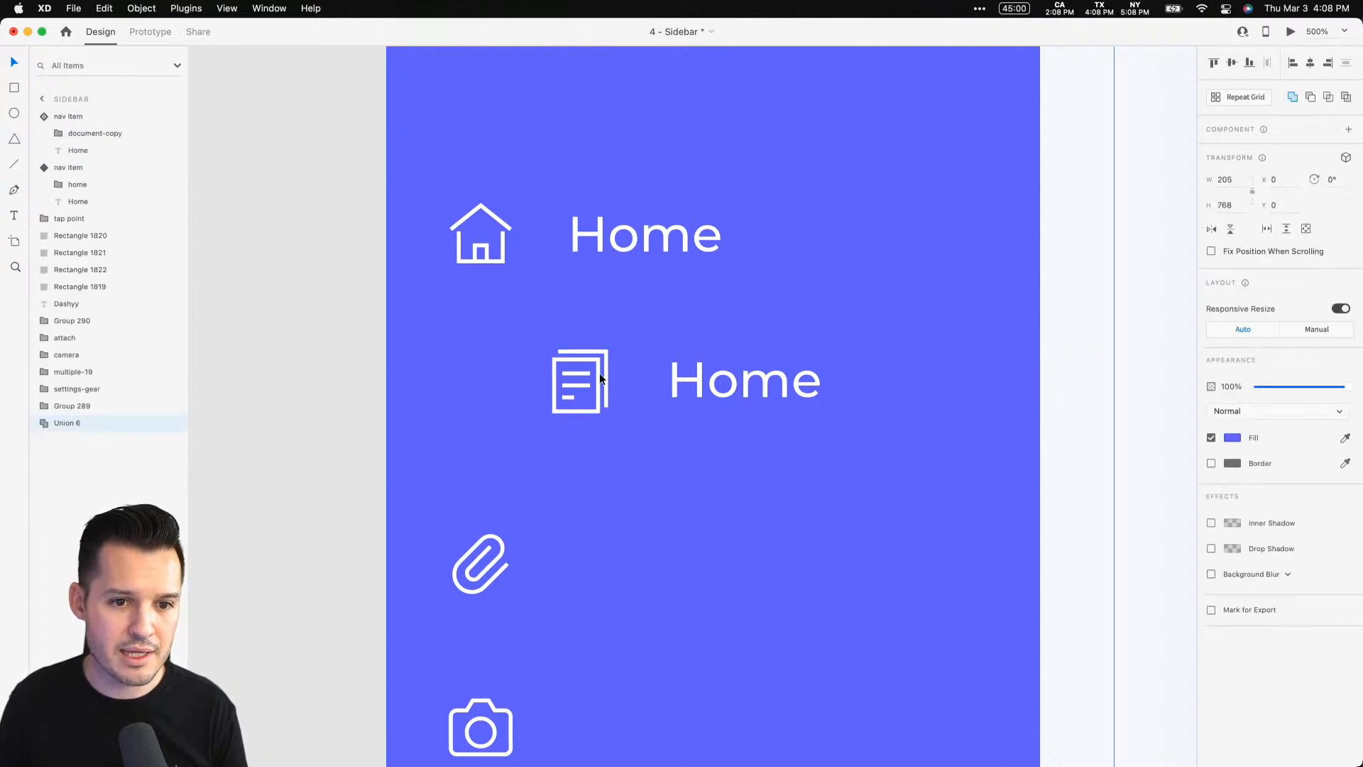
left_click_drag(597, 381, 498, 360)
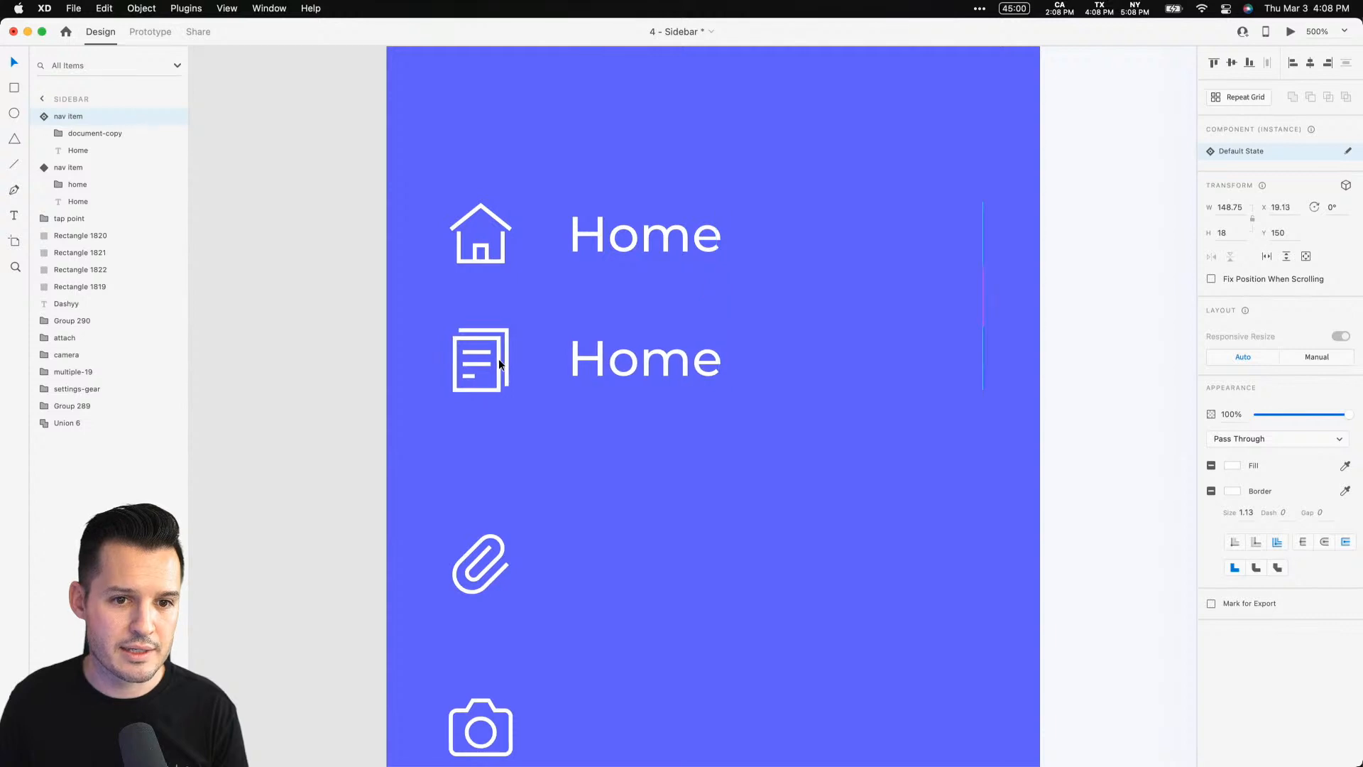
Left-align both nav items and nudge the document nav item 1 px right
left_click(488, 242, "shift")
left_click(1293, 63)
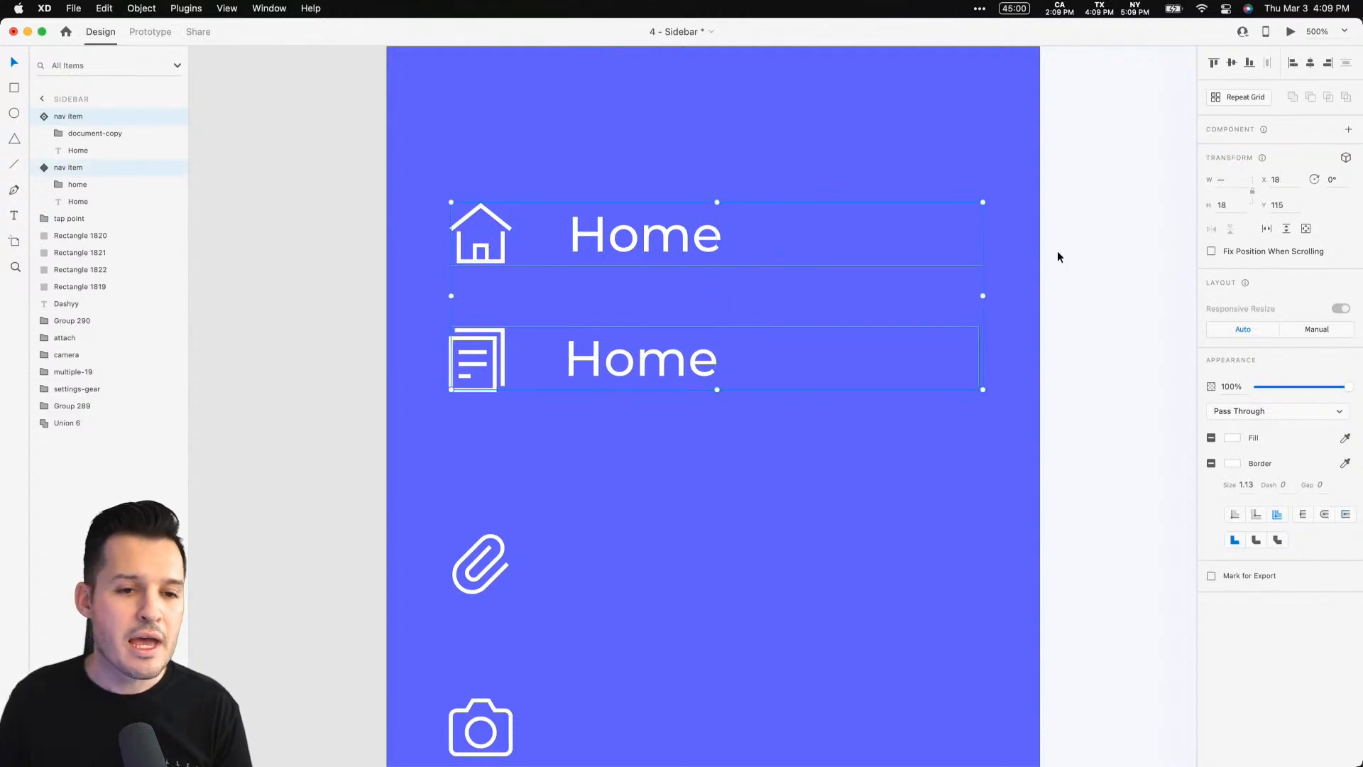
left_click(803, 415)
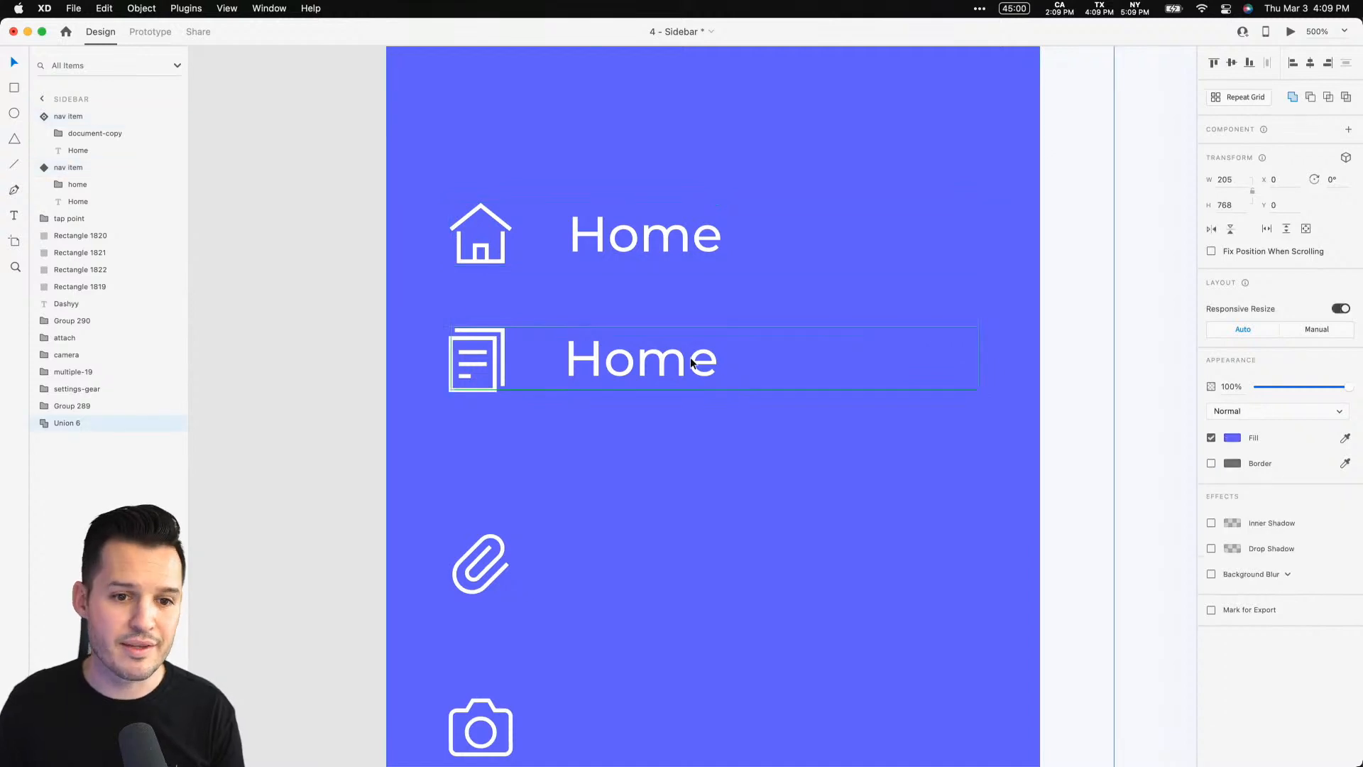
left_click(694, 359)
key("Right")
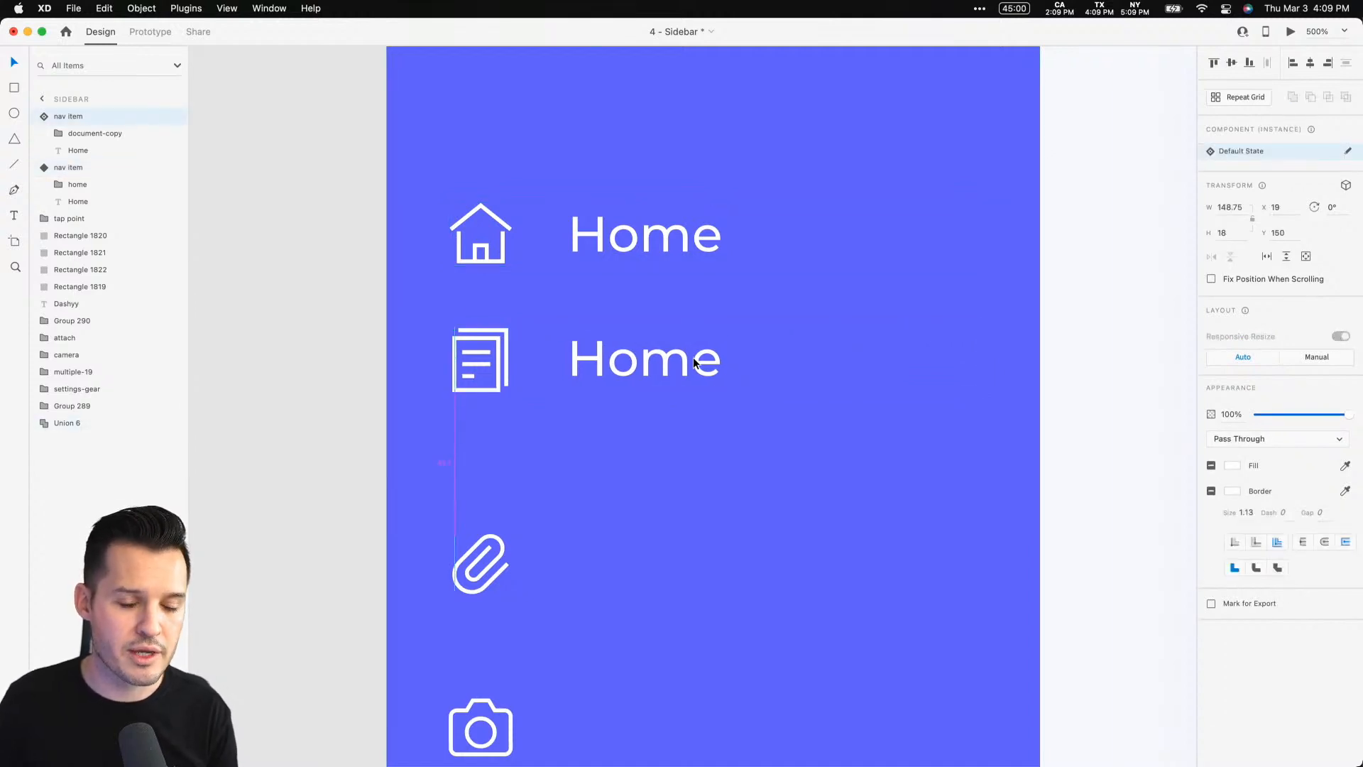
Add vertical guides along the icon column's centre and the nav labels' left edge
left_click_drag(385, 359, 572, 341)
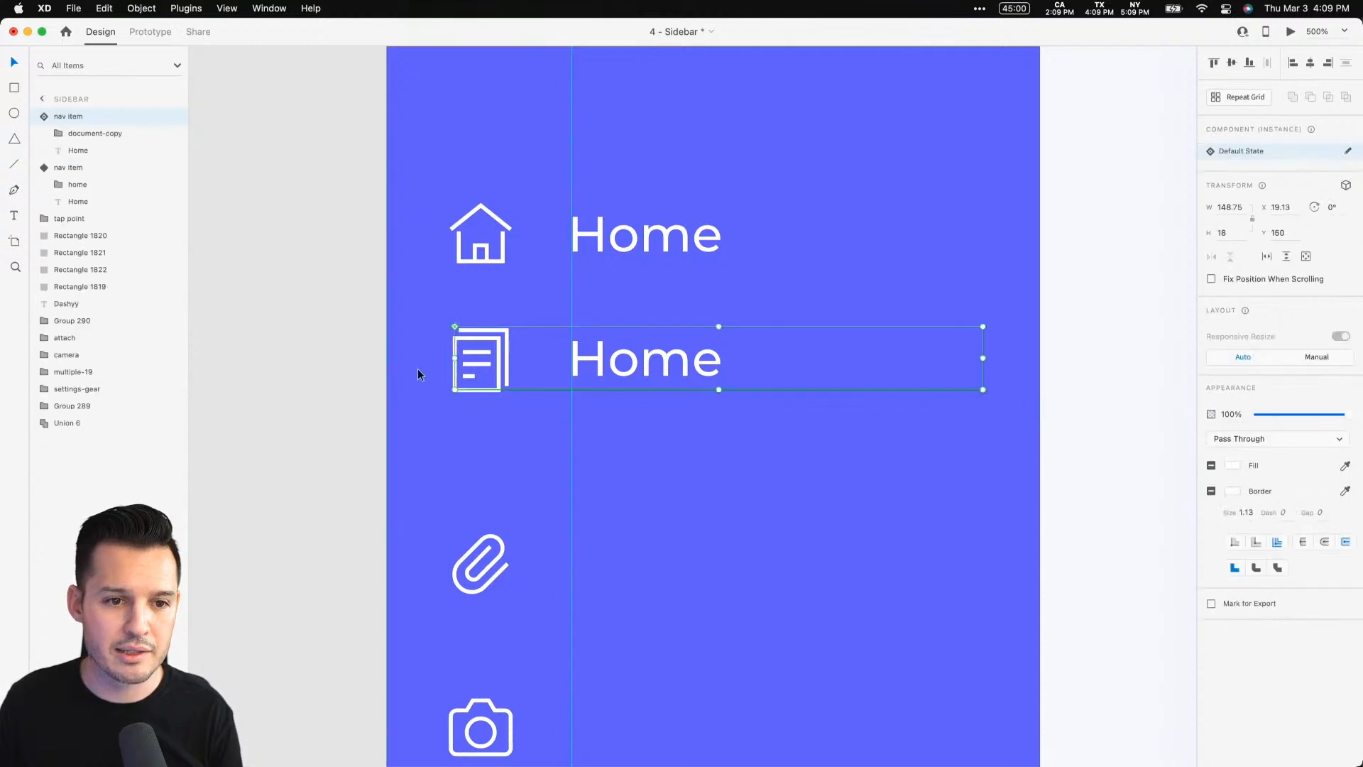
left_click_drag(384, 371, 508, 367)
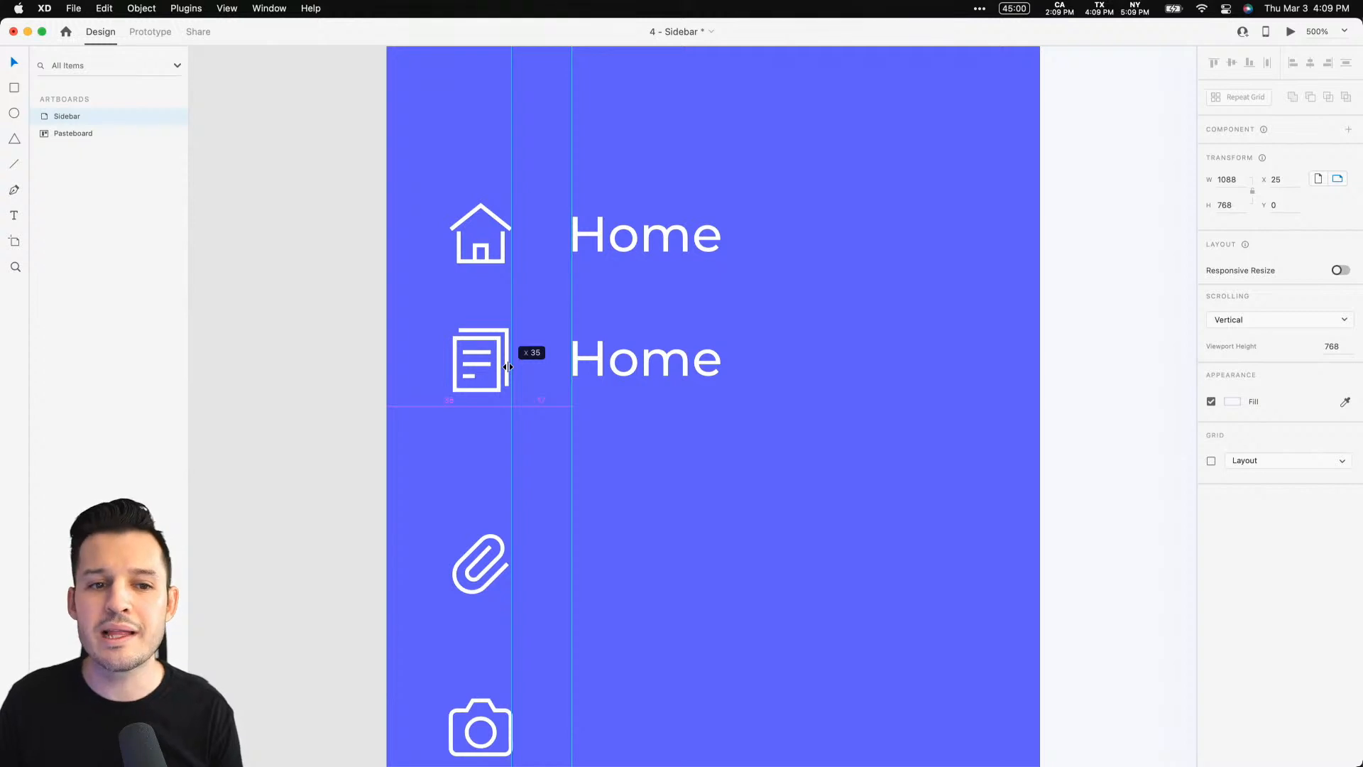
left_click_drag(509, 367, 477, 367)
left_click(479, 369)
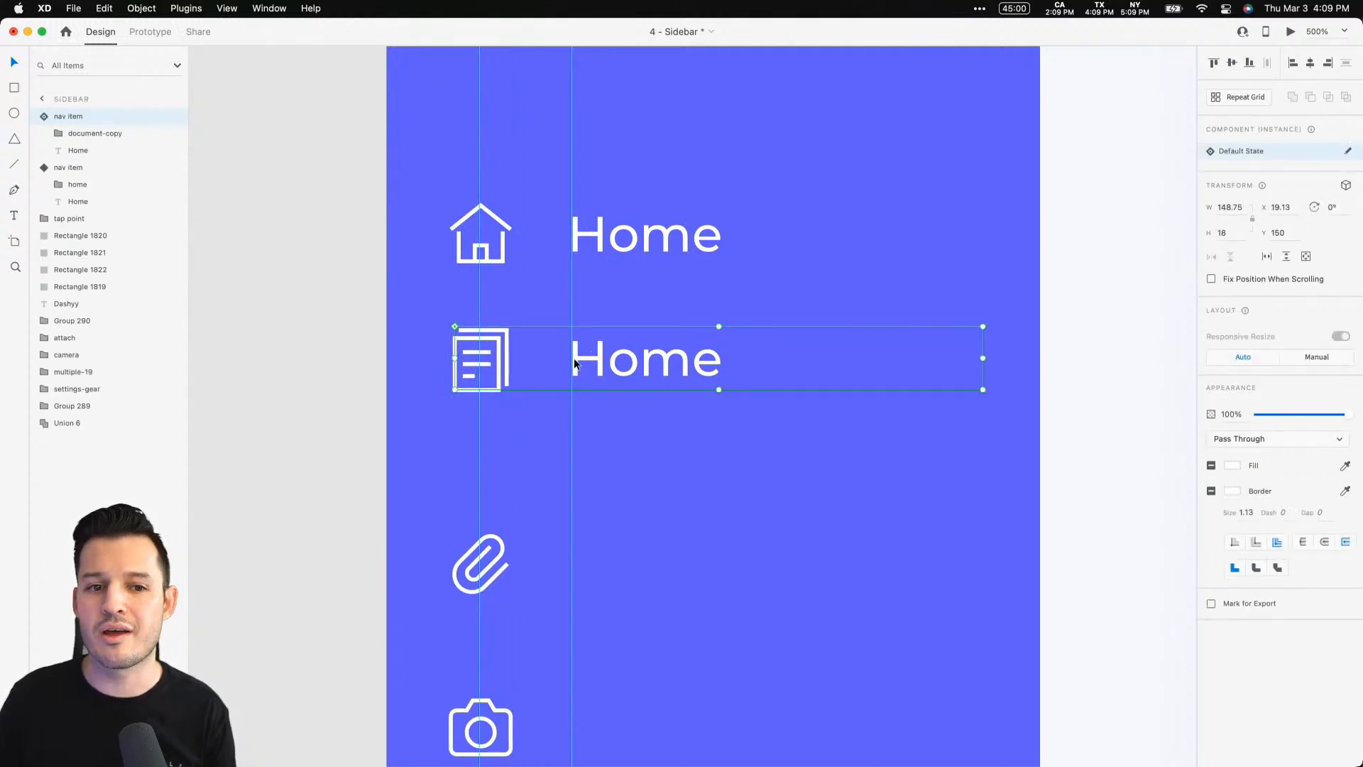
left_click(309, 335)
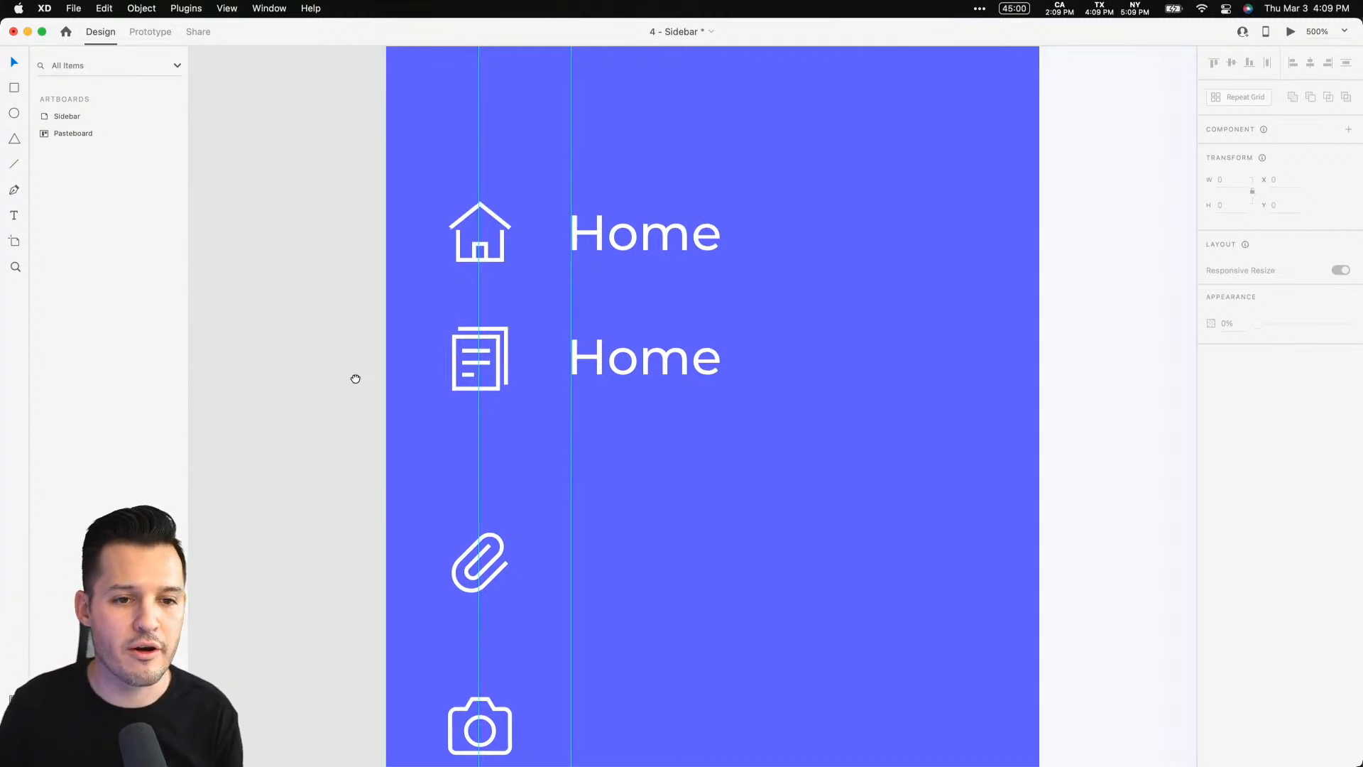
Zoom in on the Home and document nav items to check their alignment against the guides
scroll(347, 370, "down", 1)
scroll(347, 370, "right", 1)
key("super+2")
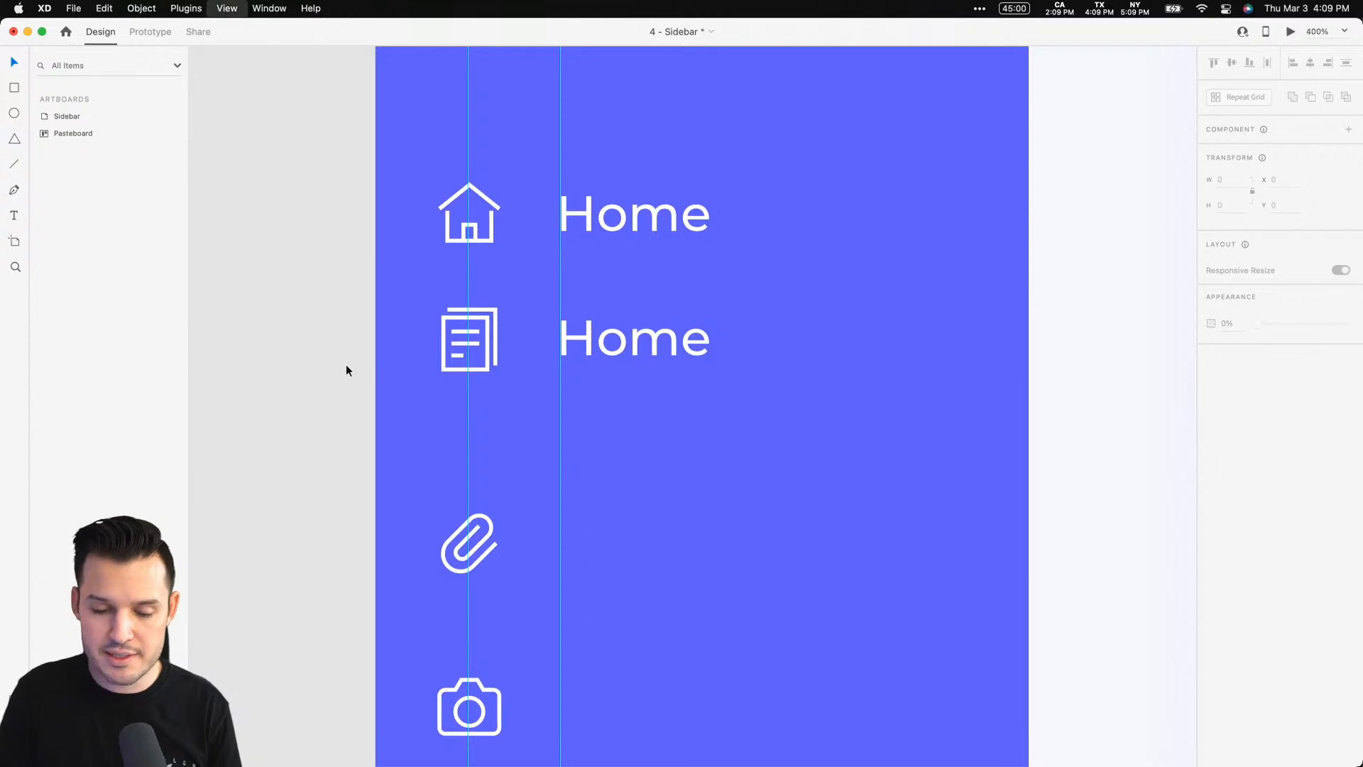
left_click(674, 341)
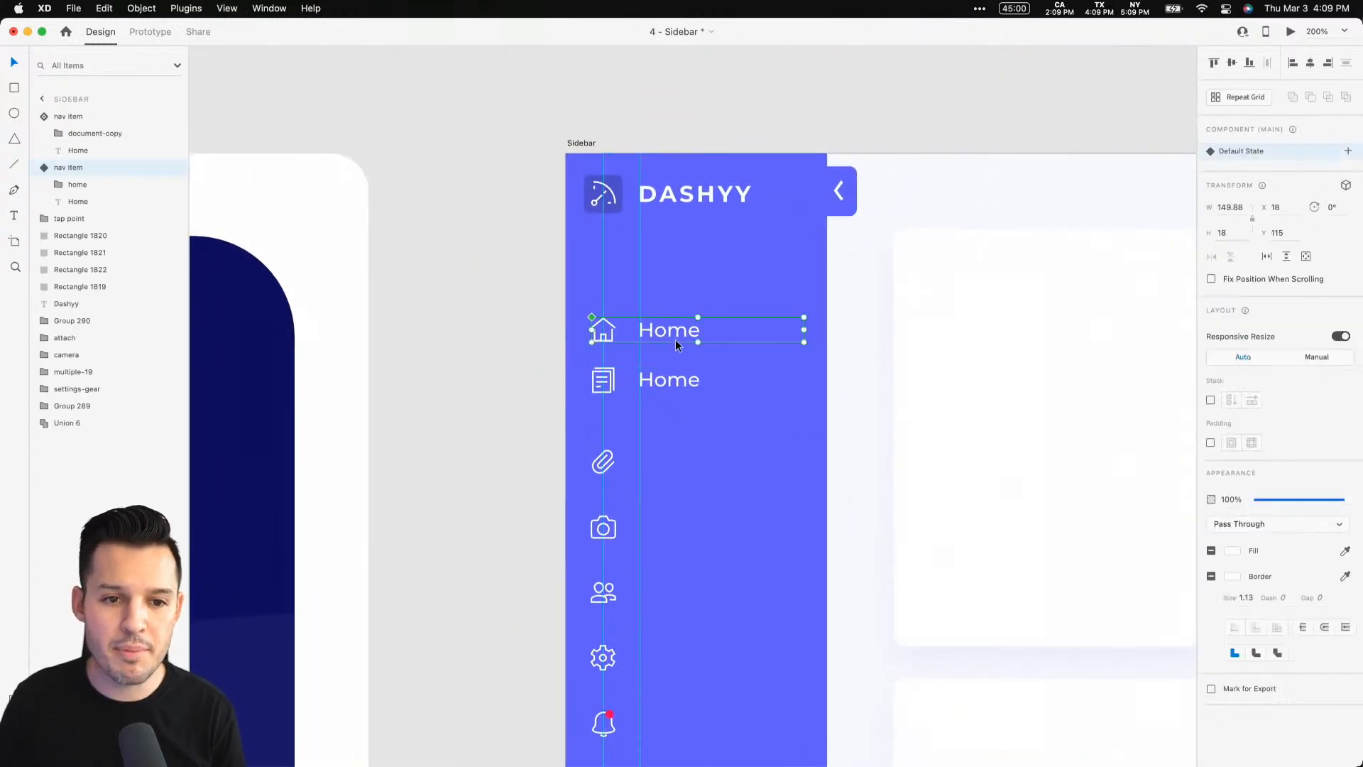
left_click(667, 376)
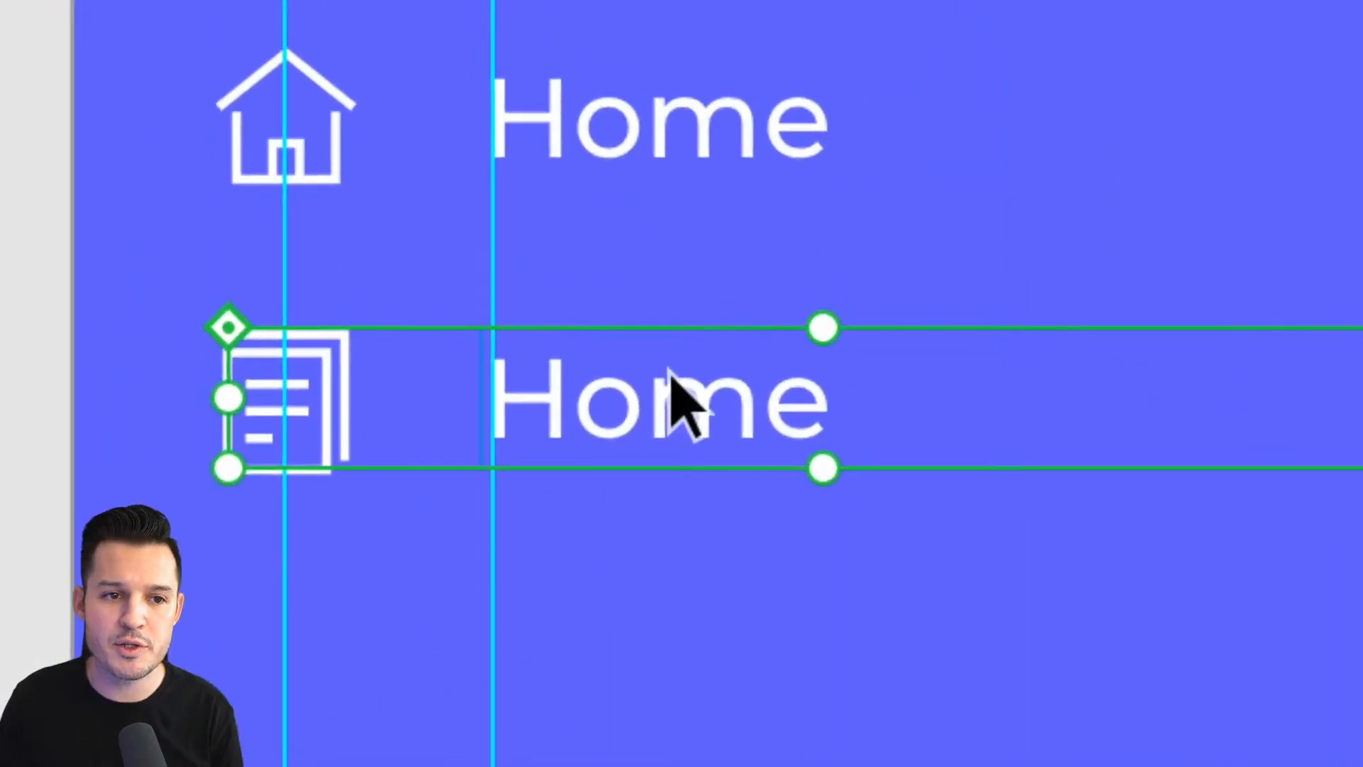
key("space")
left_click_drag(610, 292, 682, 422)
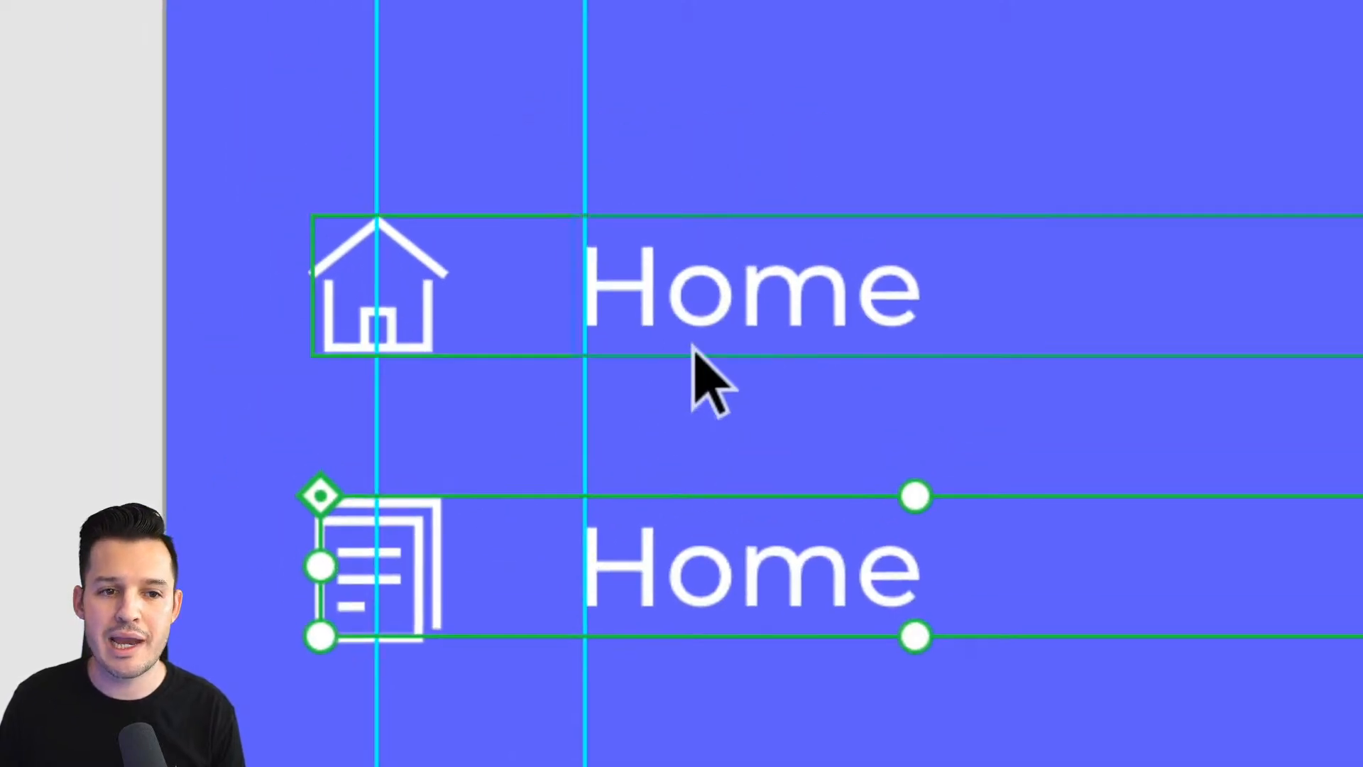
left_click(694, 340)
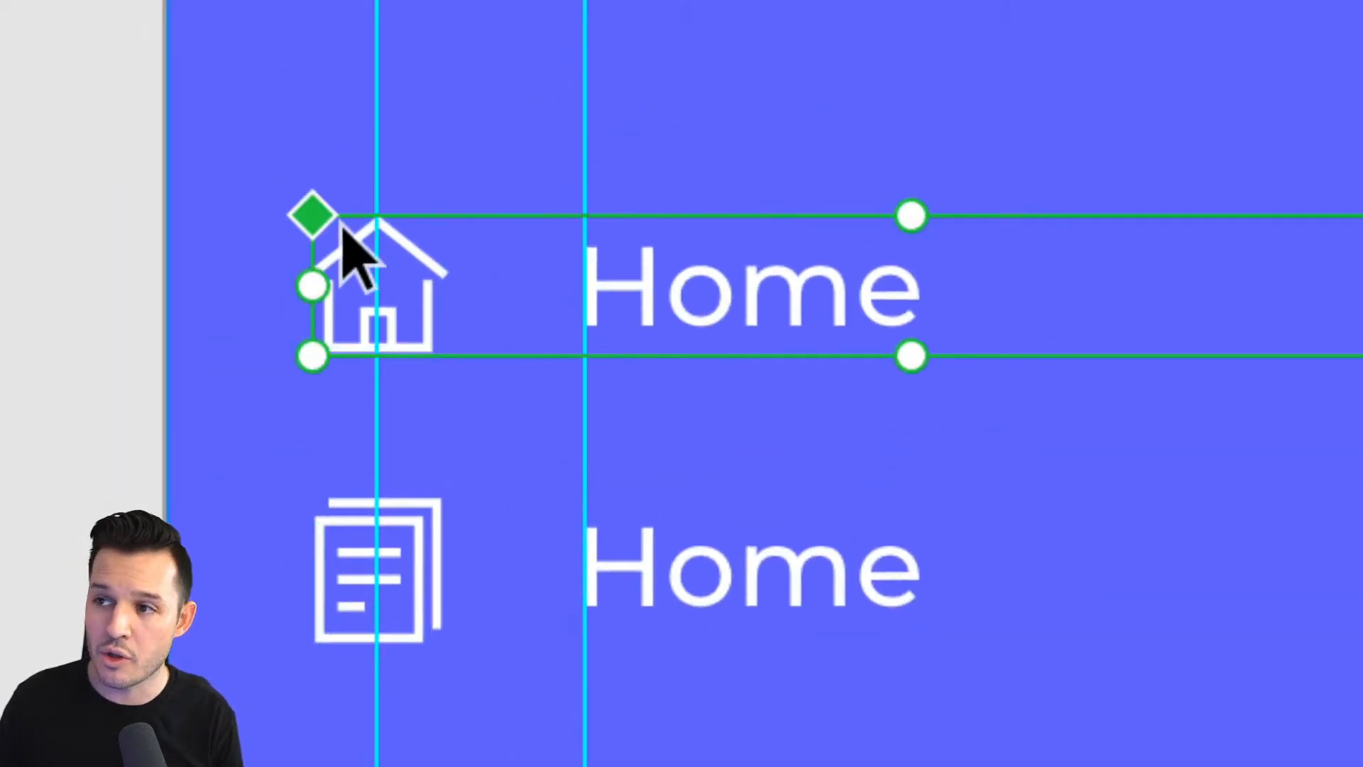
left_click(355, 540)
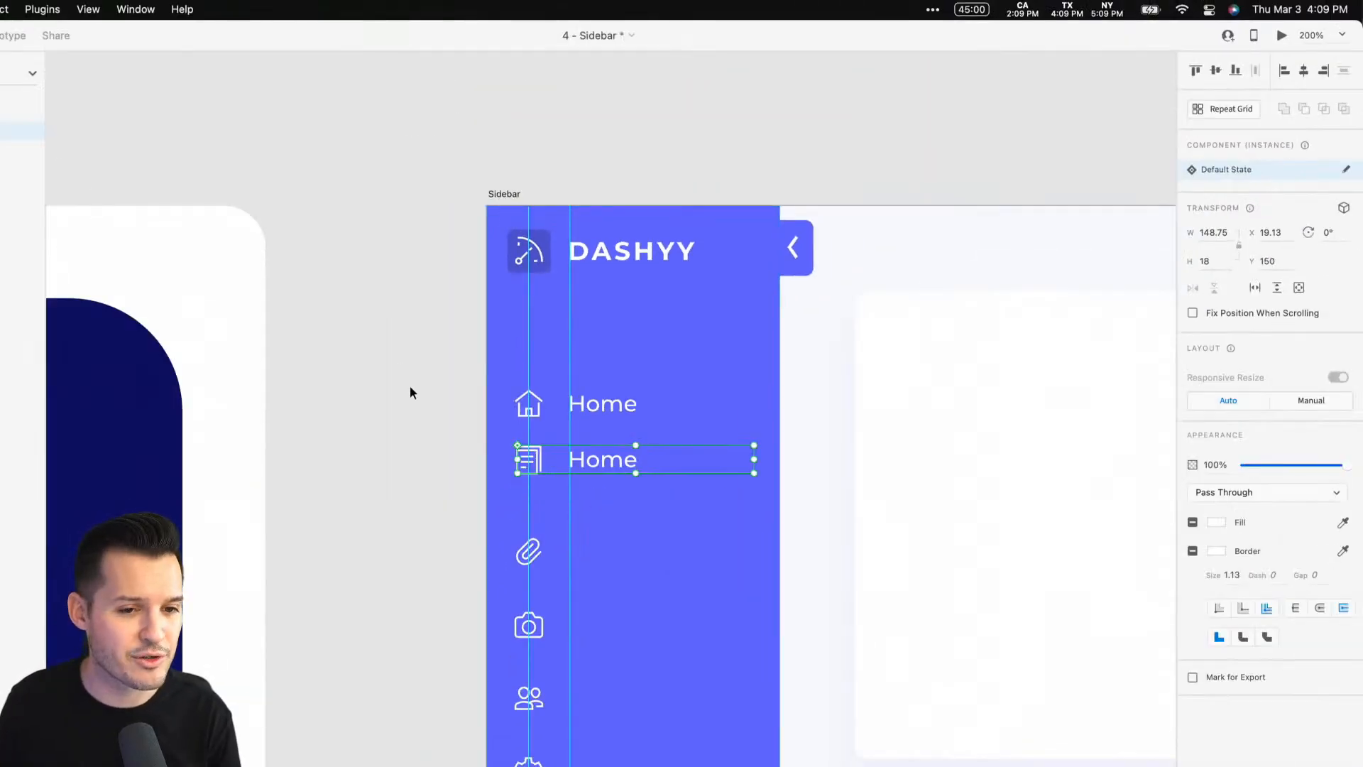
left_click_drag(430, 443, 318, 357)
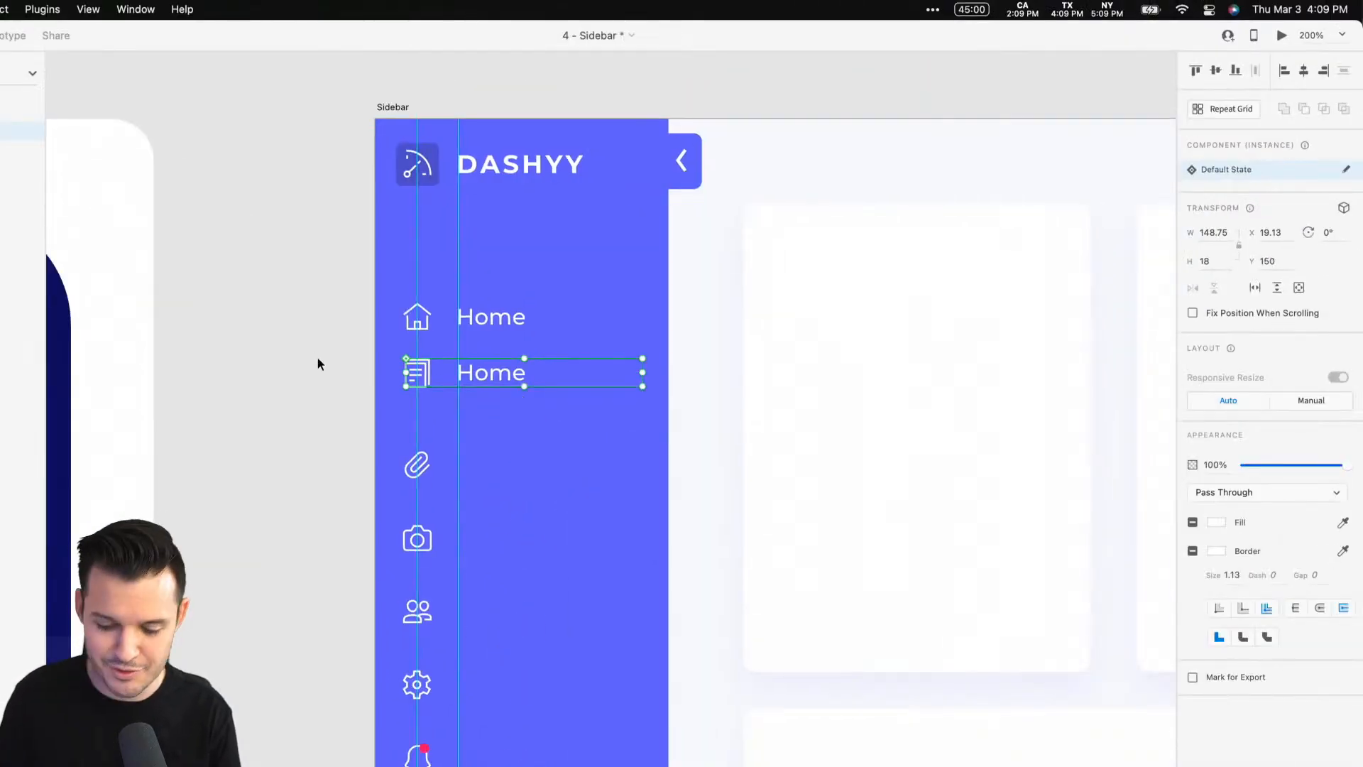
key("super+equal")
left_click_drag(183, 334, 300, 373)
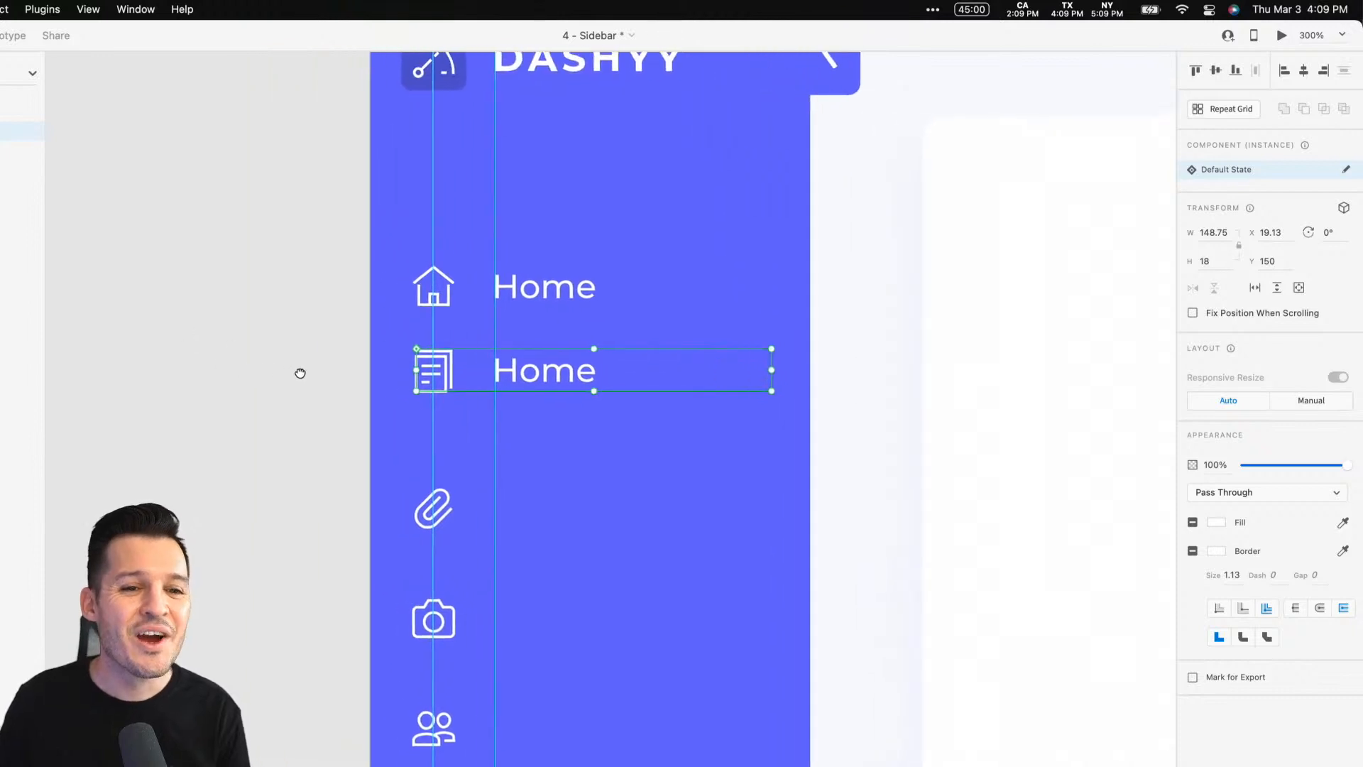
Add a new state named collapsed to the Home nav item's main component
left_click(564, 289)
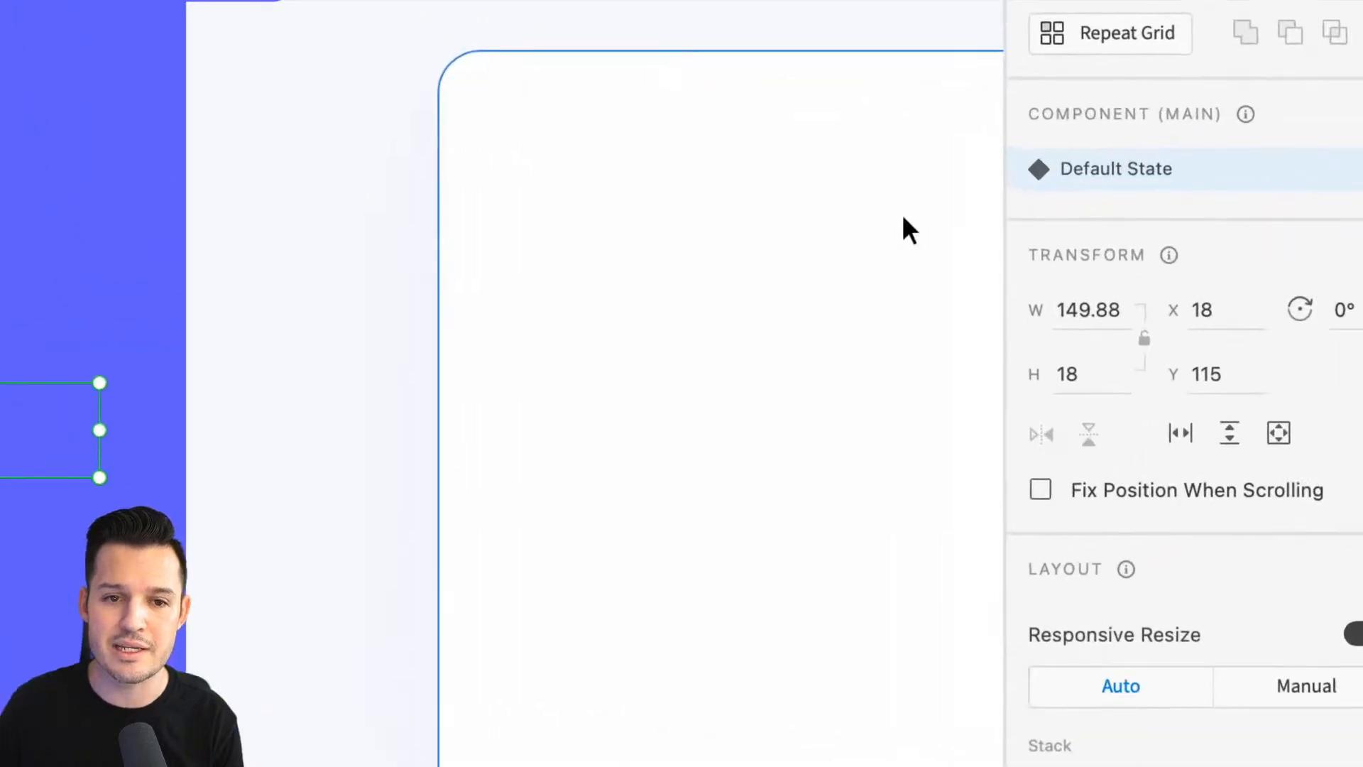
scroll(1131, 189, "left", 9)
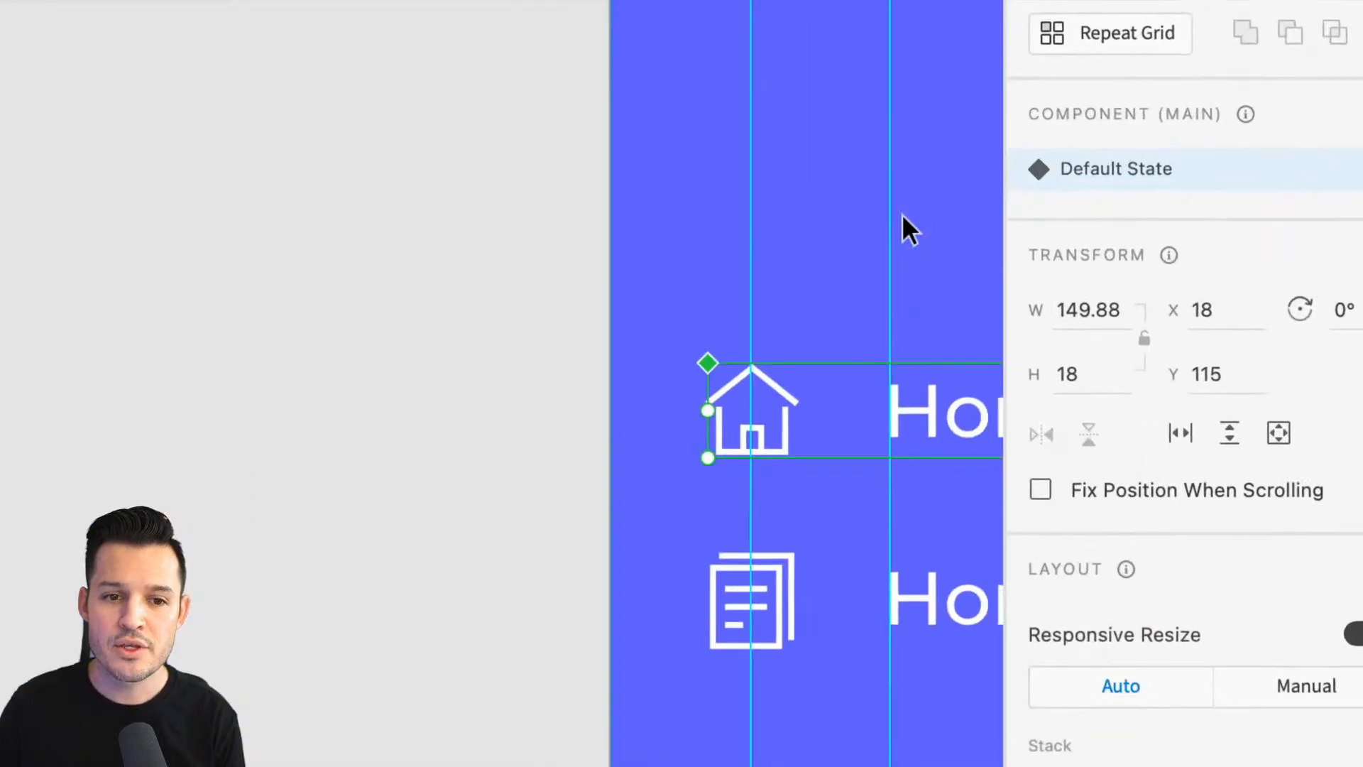
scroll(902, 215, "right", 10)
scroll(901, 215, "down", 3)
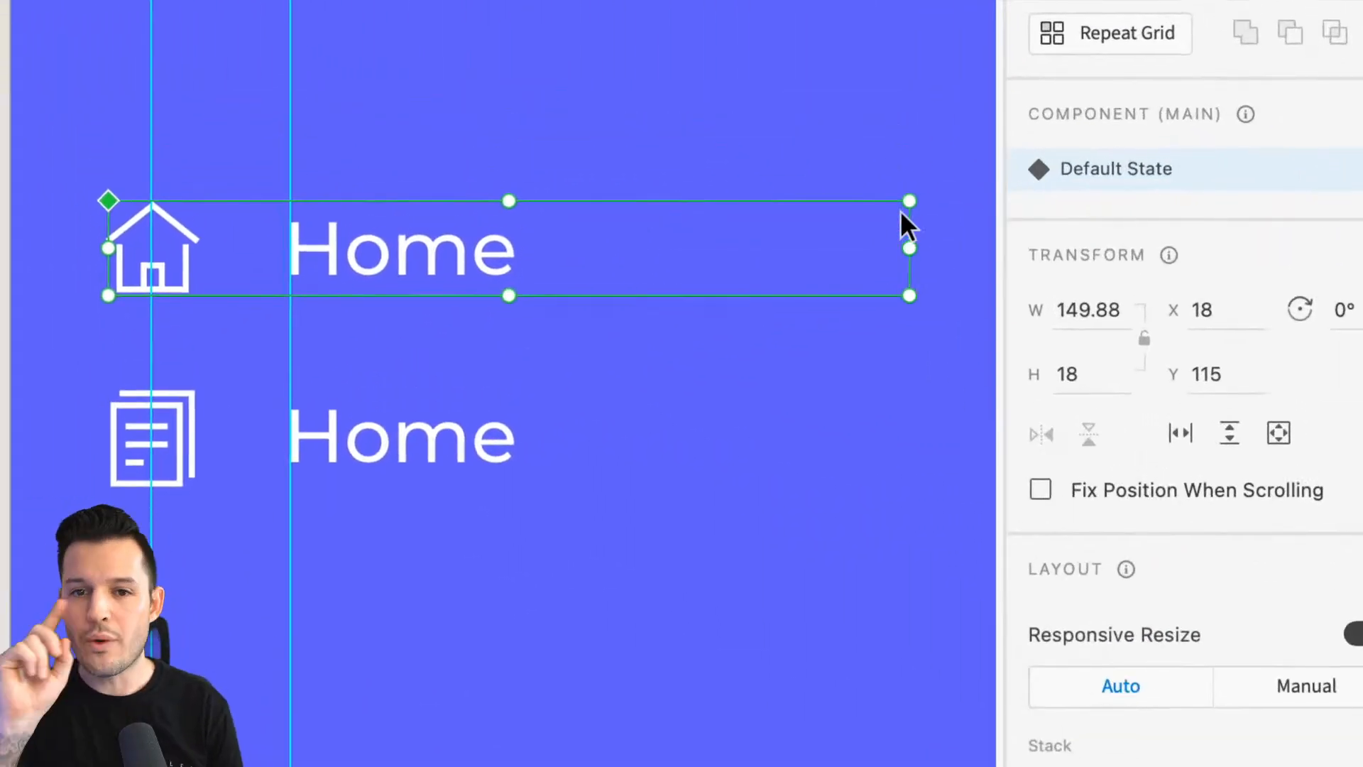
left_click(1325, 171)
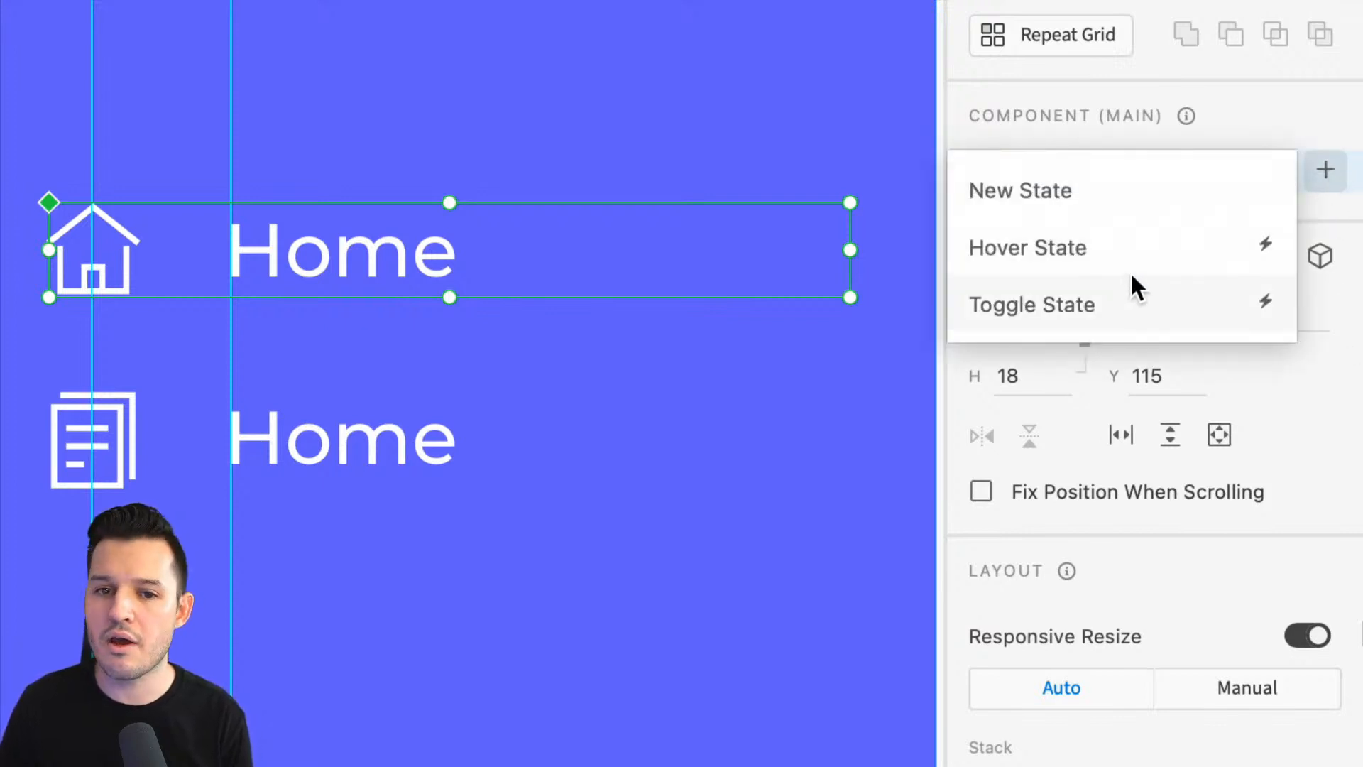
left_click(1136, 212)
type("collapsed")
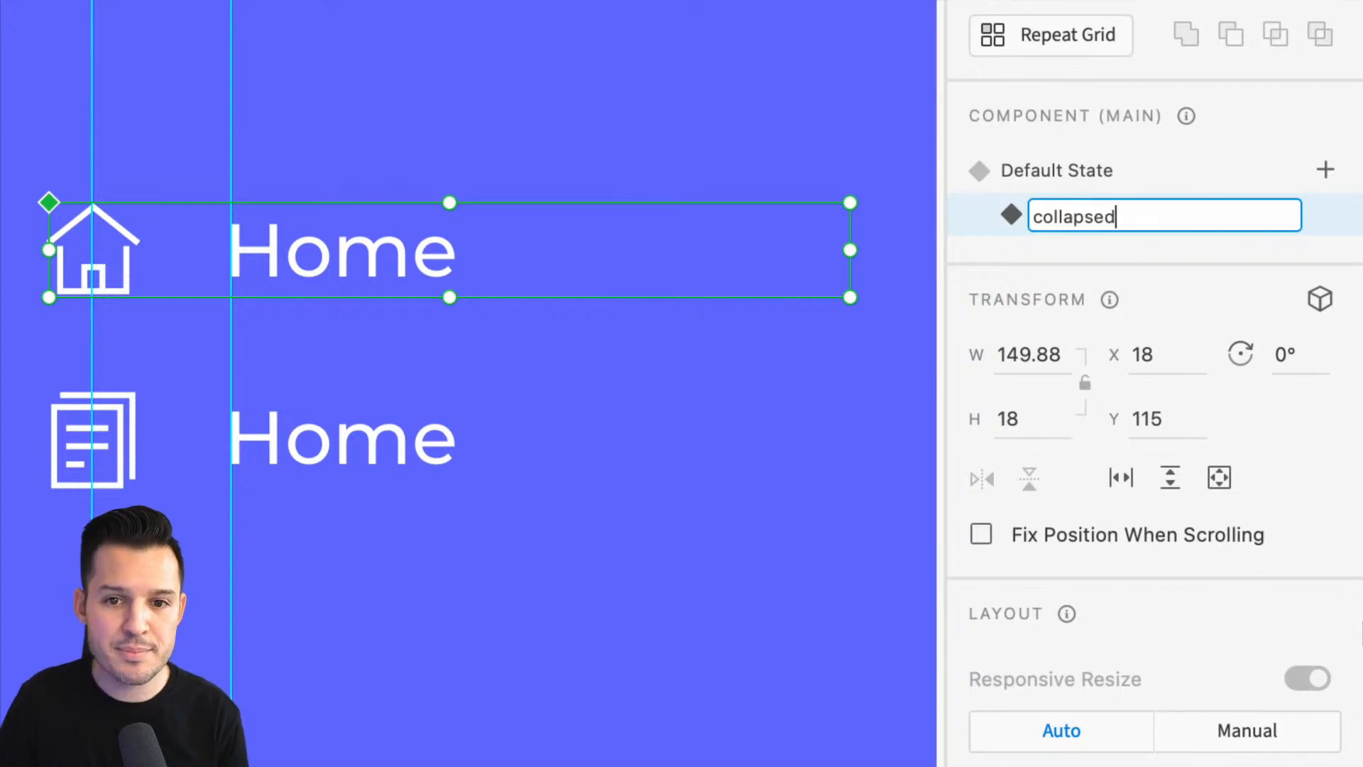
key("Return")
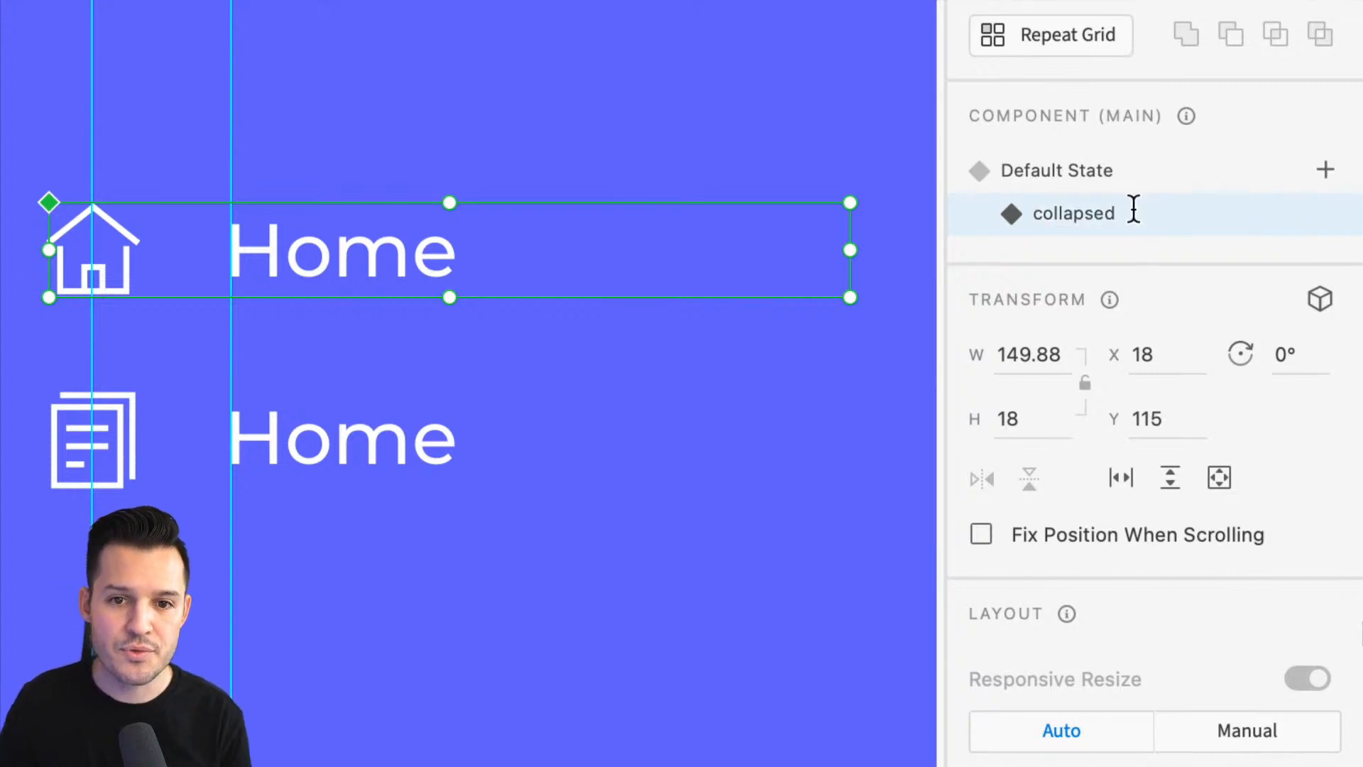
In the collapsed state, set the Home label text's opacity to 0%
double_click(411, 249)
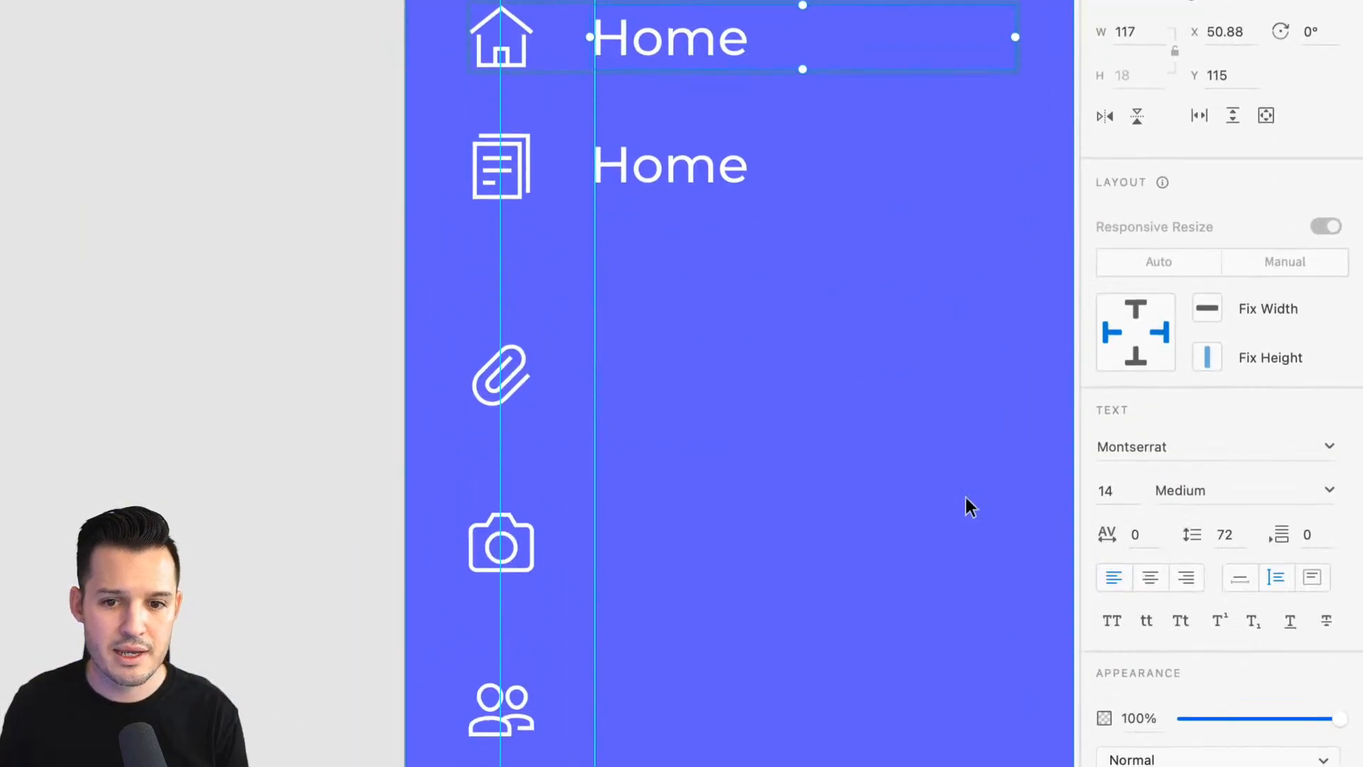
scroll(875, 405, "up", 5)
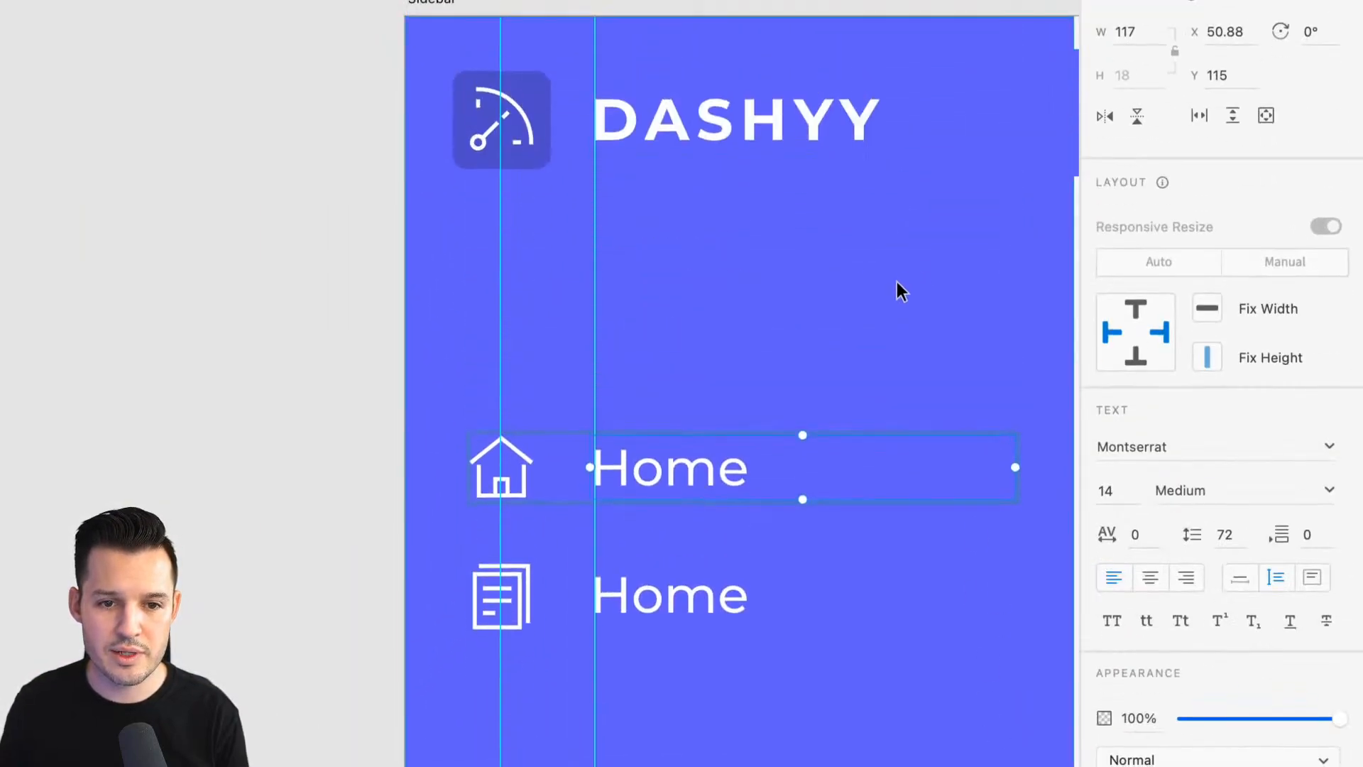
scroll(897, 289, "down", 3)
scroll(897, 289, "right", 1)
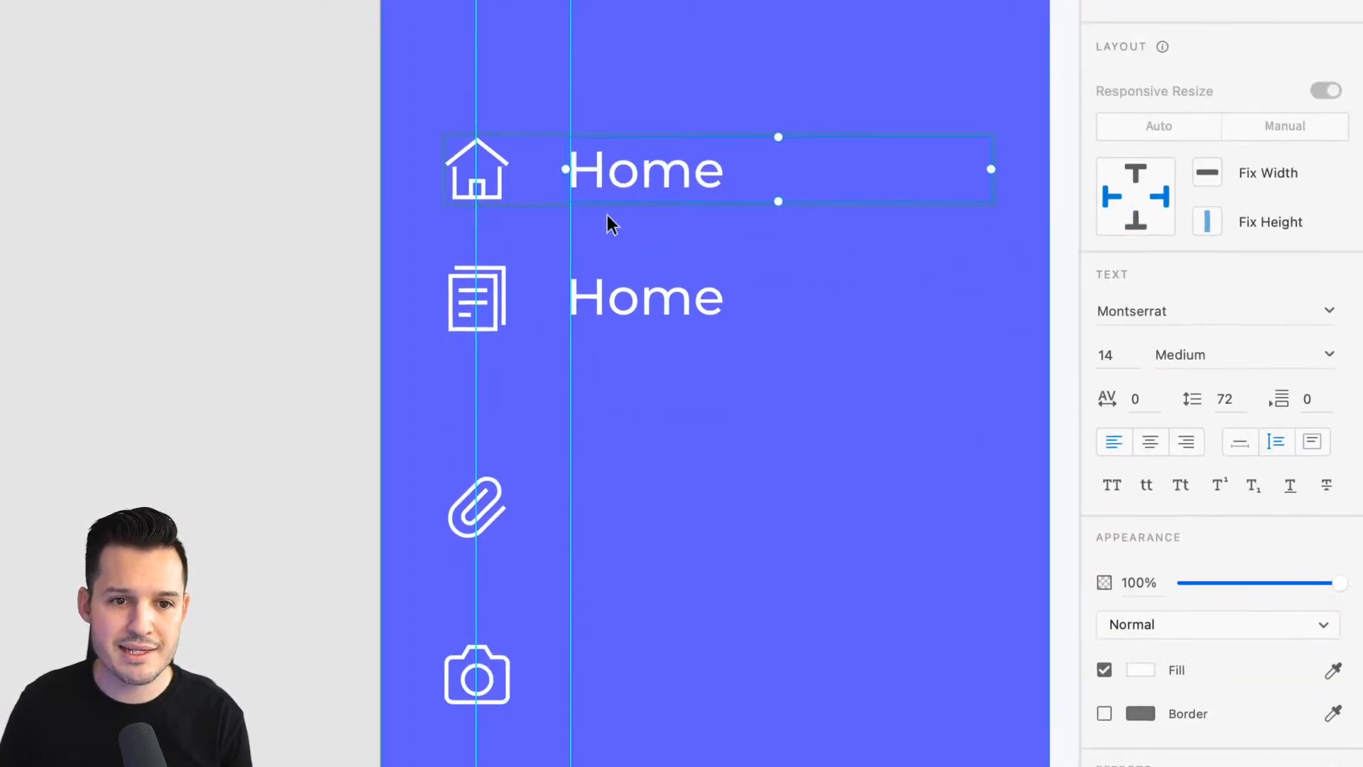
left_click_drag(614, 173, 497, 172)
left_click_drag(1340, 584, 1156, 578)
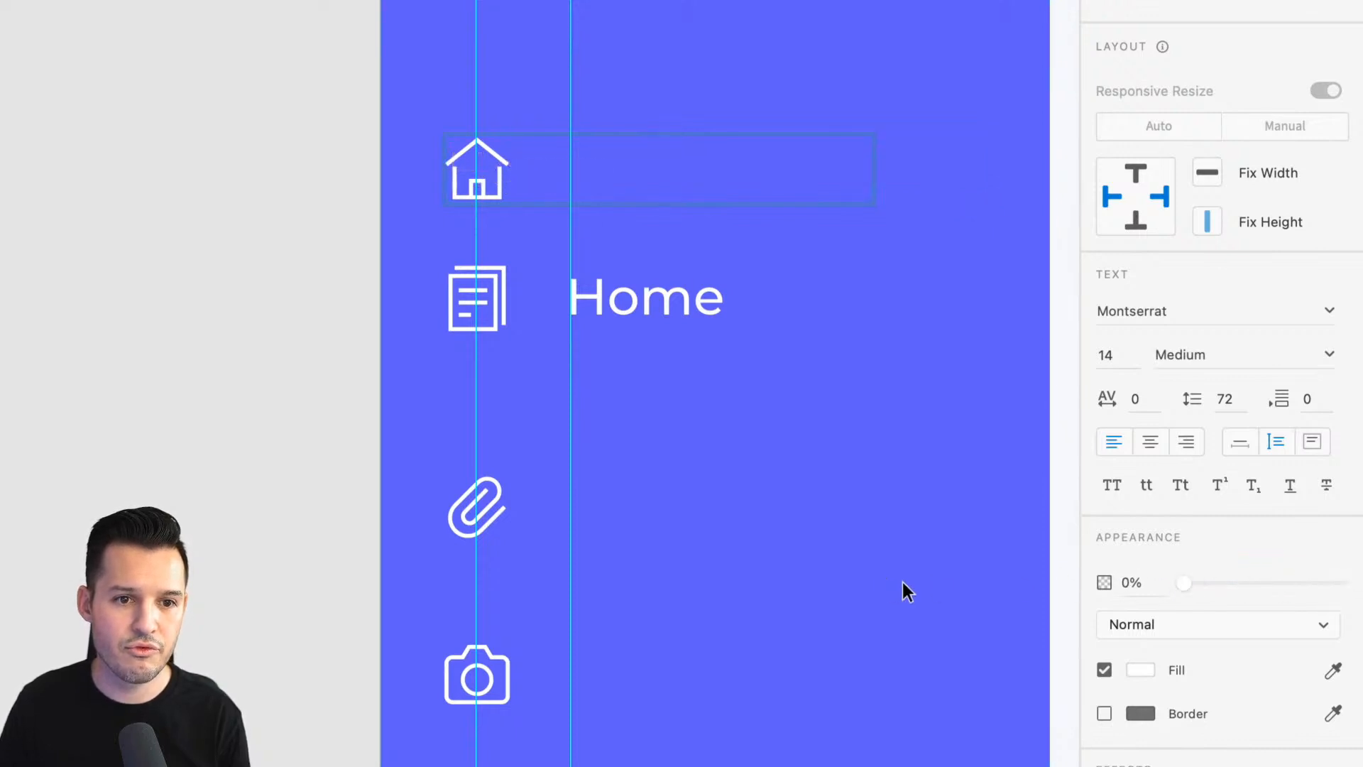
left_click(159, 287)
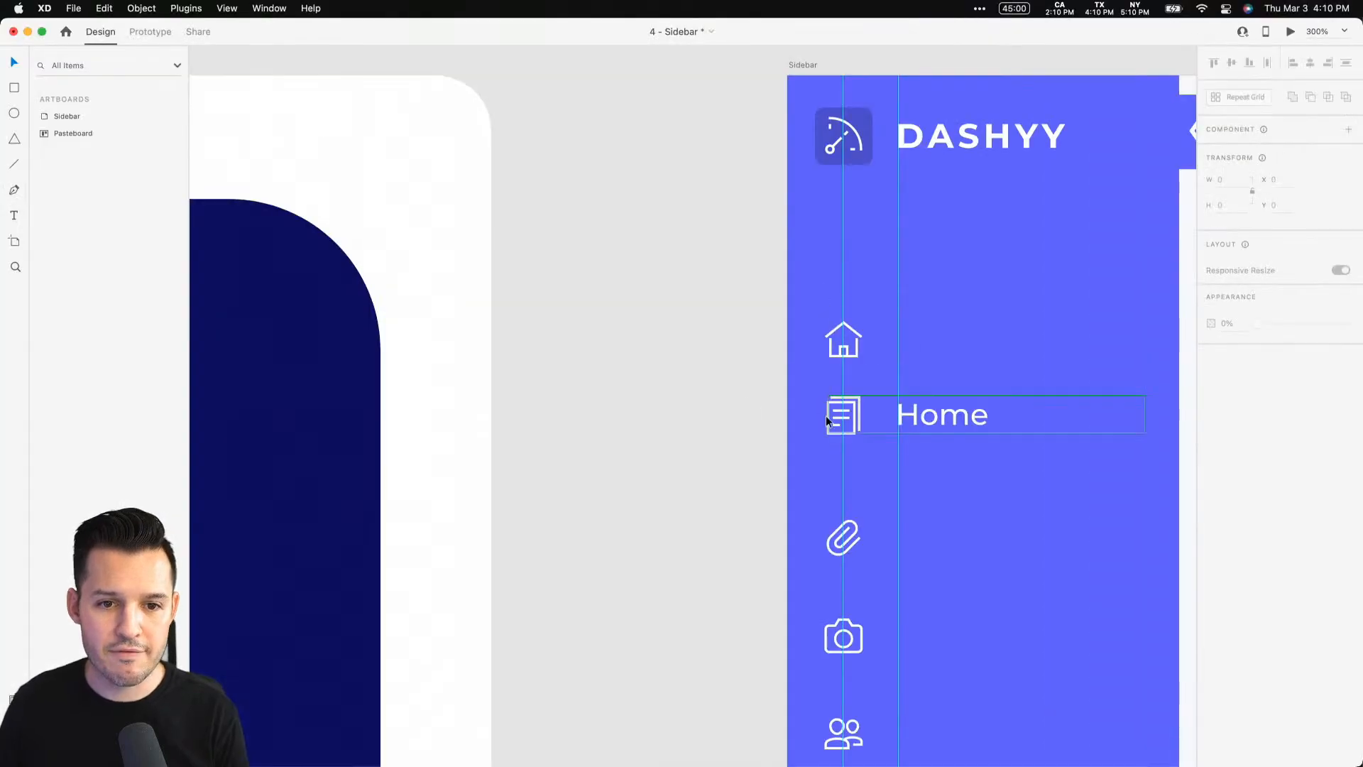
Switch the Home and document nav items between Default State and collapsed to compare the states
left_click_drag(693, 396, 510, 361)
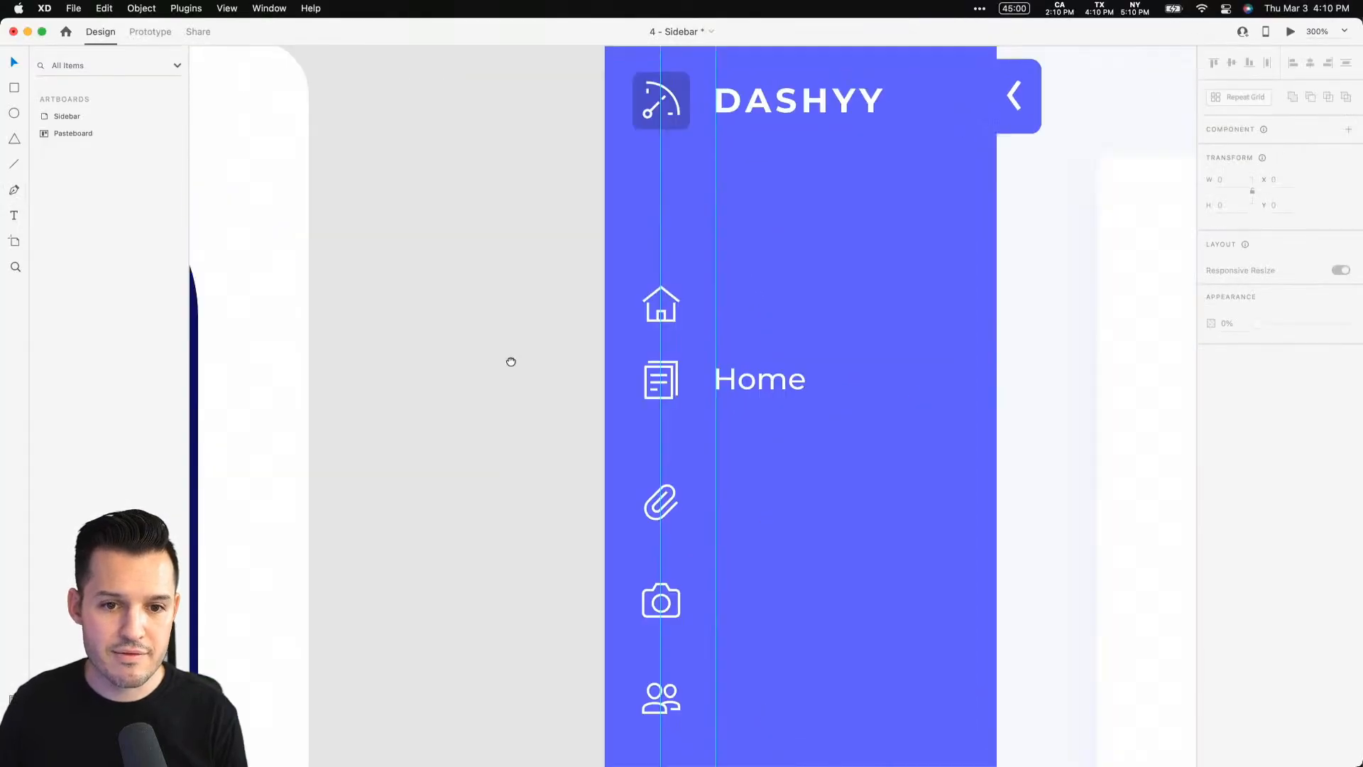
left_click(490, 265)
left_click(1259, 152)
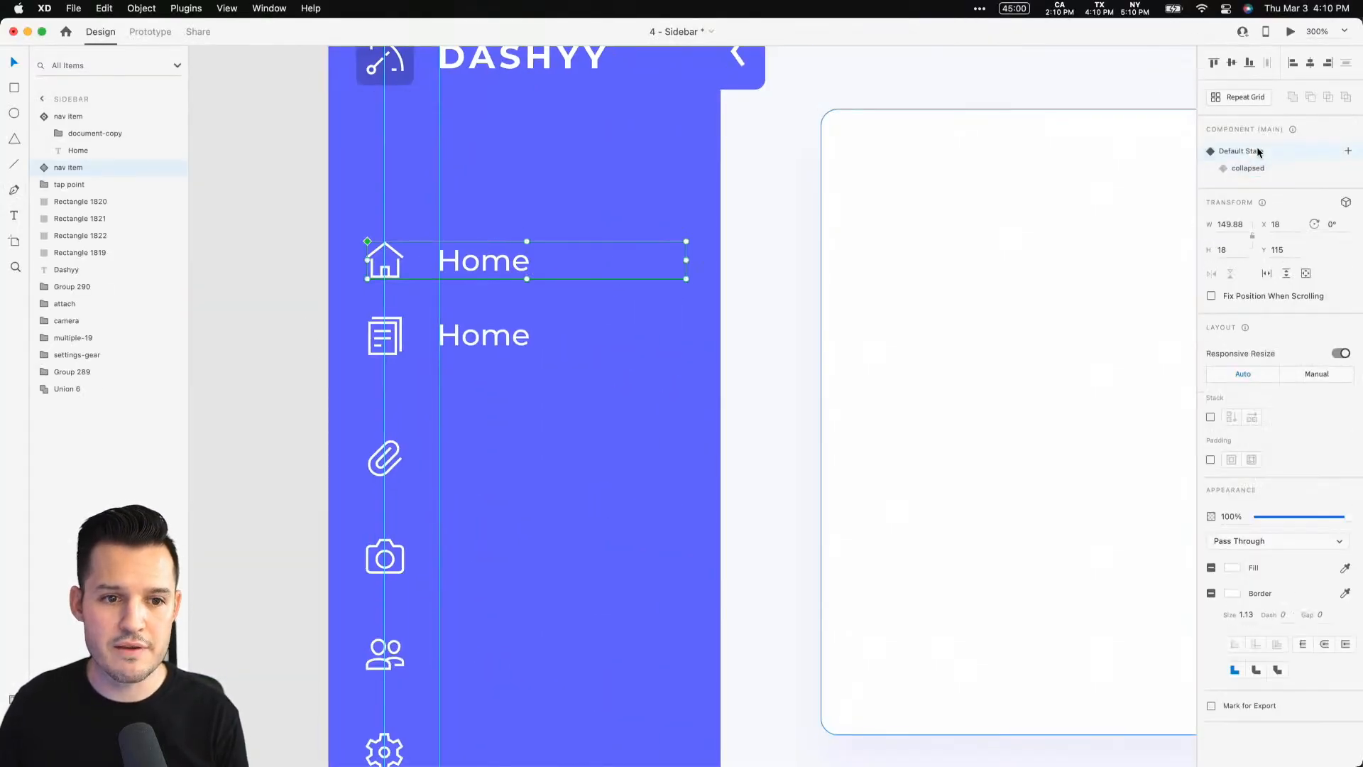
left_click(1255, 167)
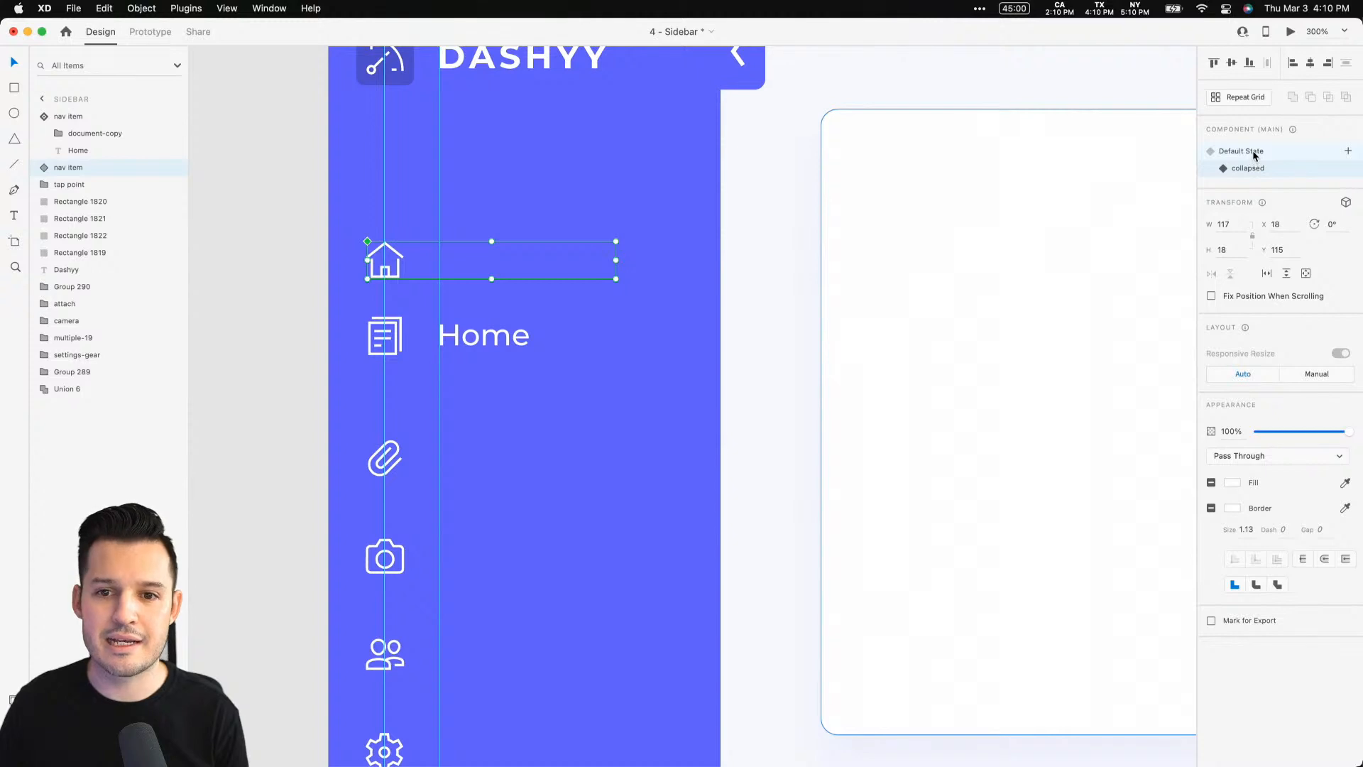
left_click(1253, 151)
left_click(1255, 167)
left_click(1254, 152)
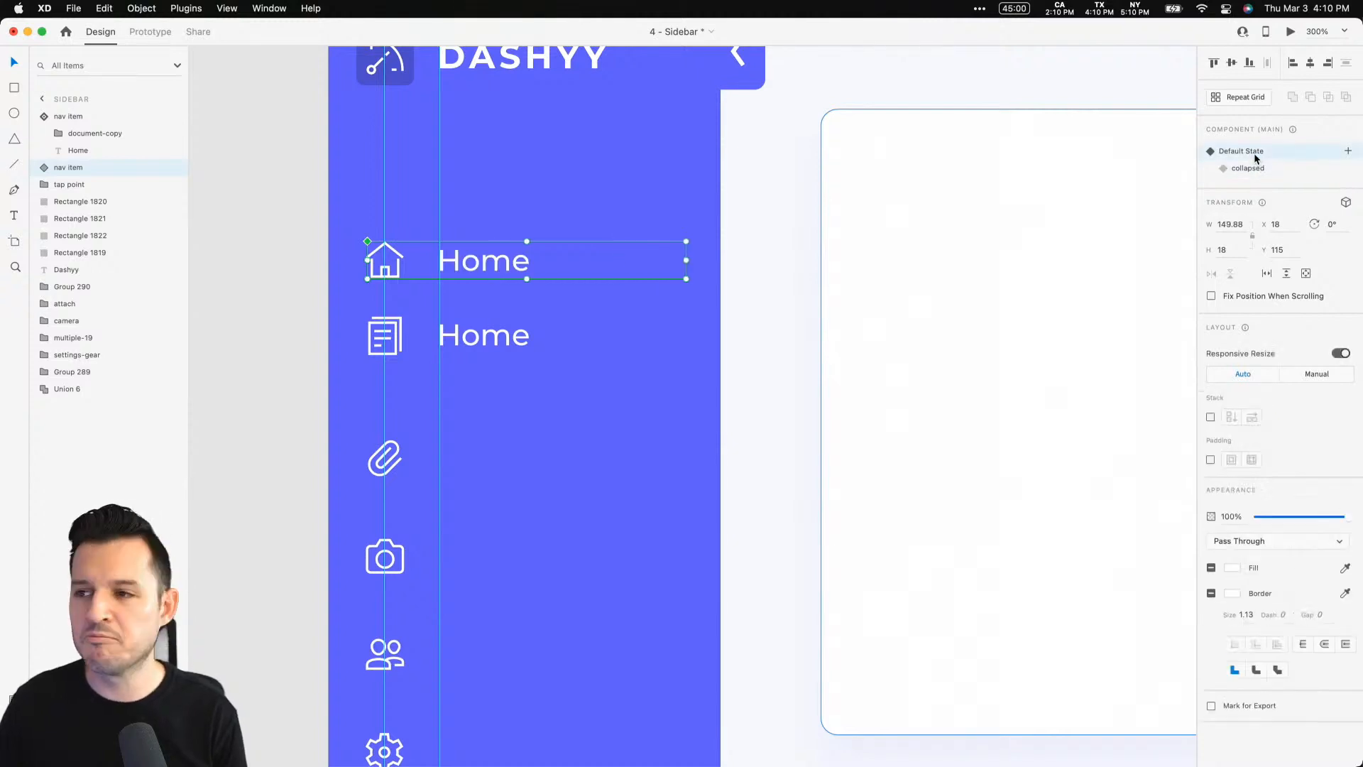
left_click(1258, 173)
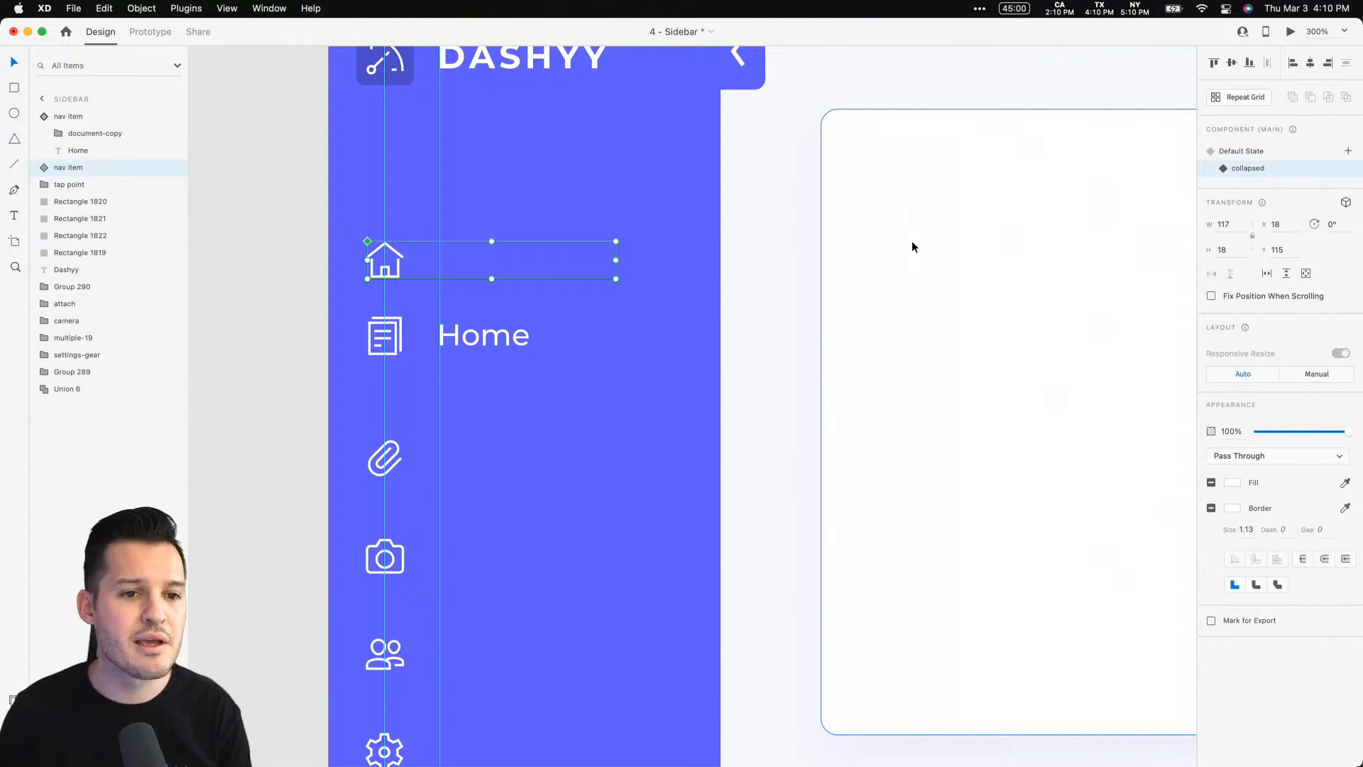
left_click(462, 339)
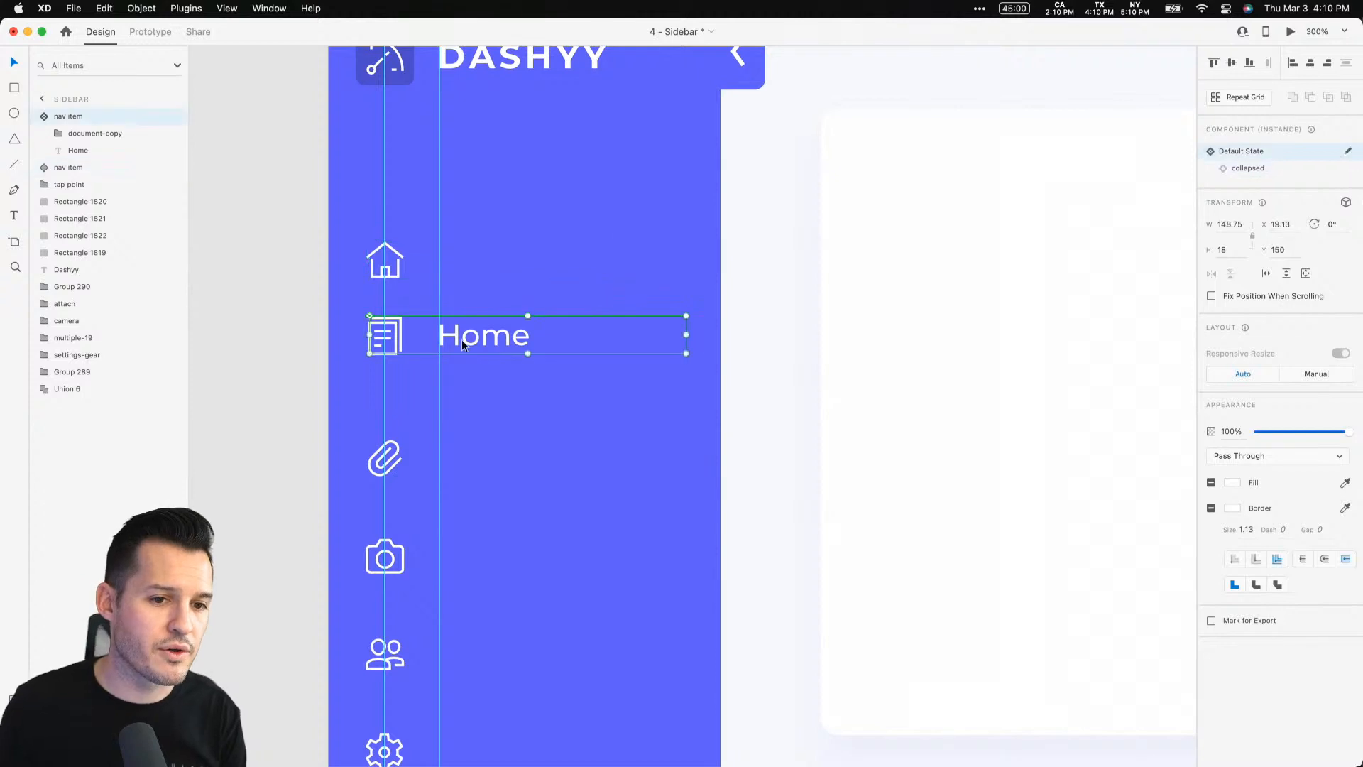
left_click(1257, 169)
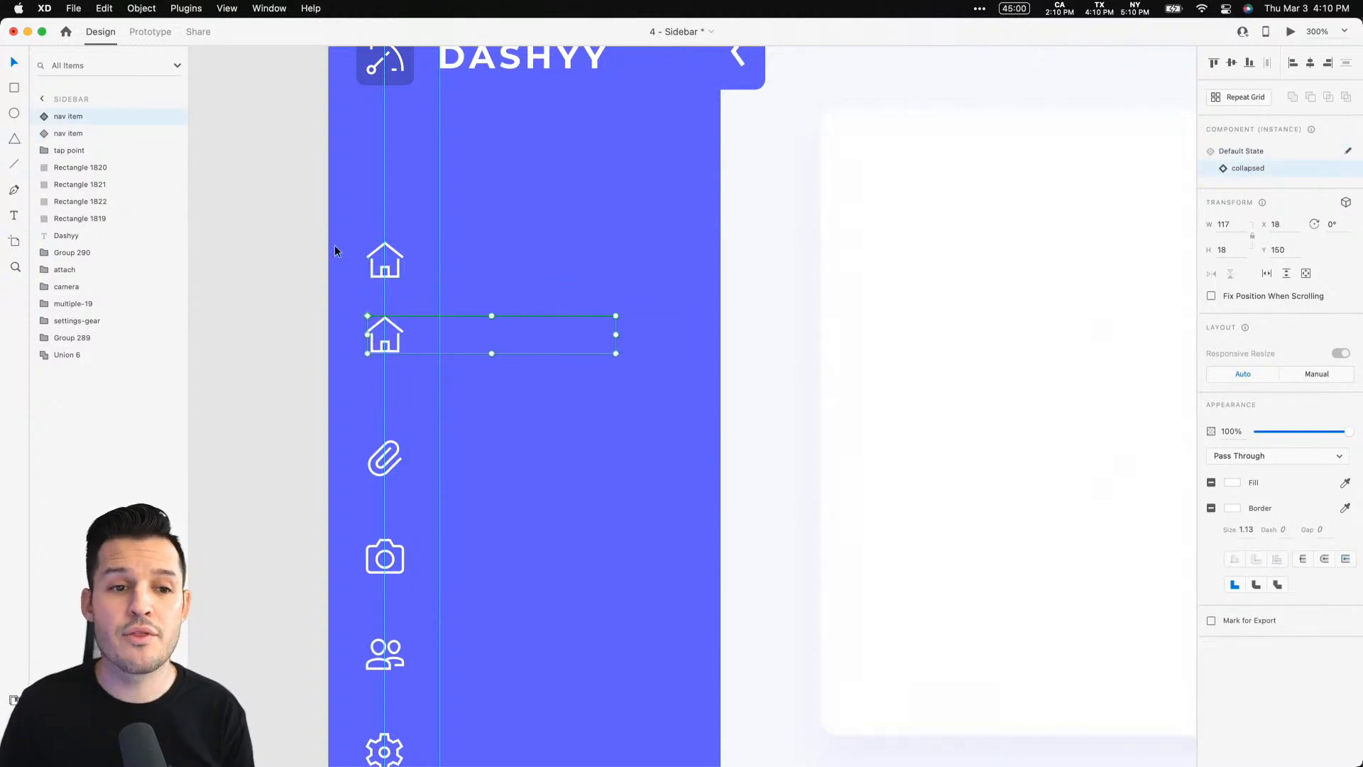
left_click(1249, 152)
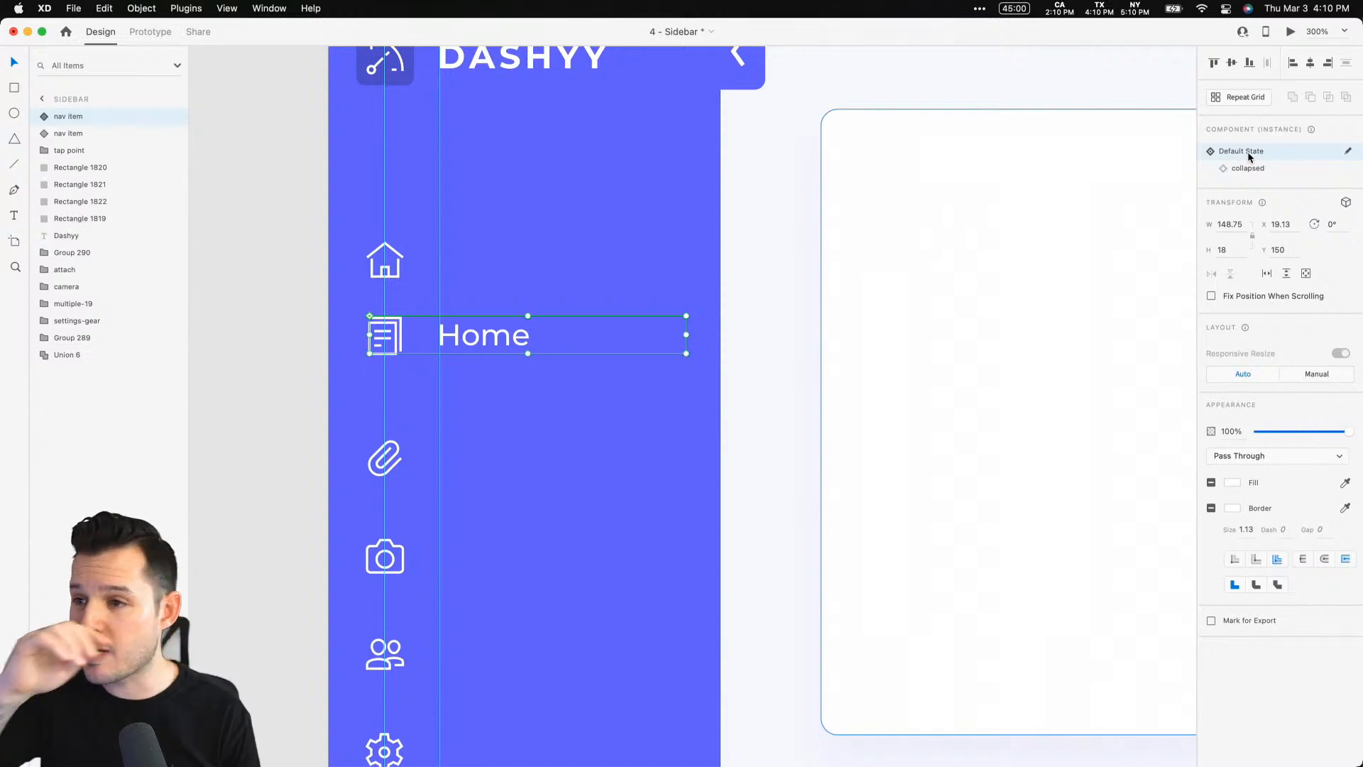
Zoom in on the document nav item and toggle it between collapsed and Default State
key("super+equal")
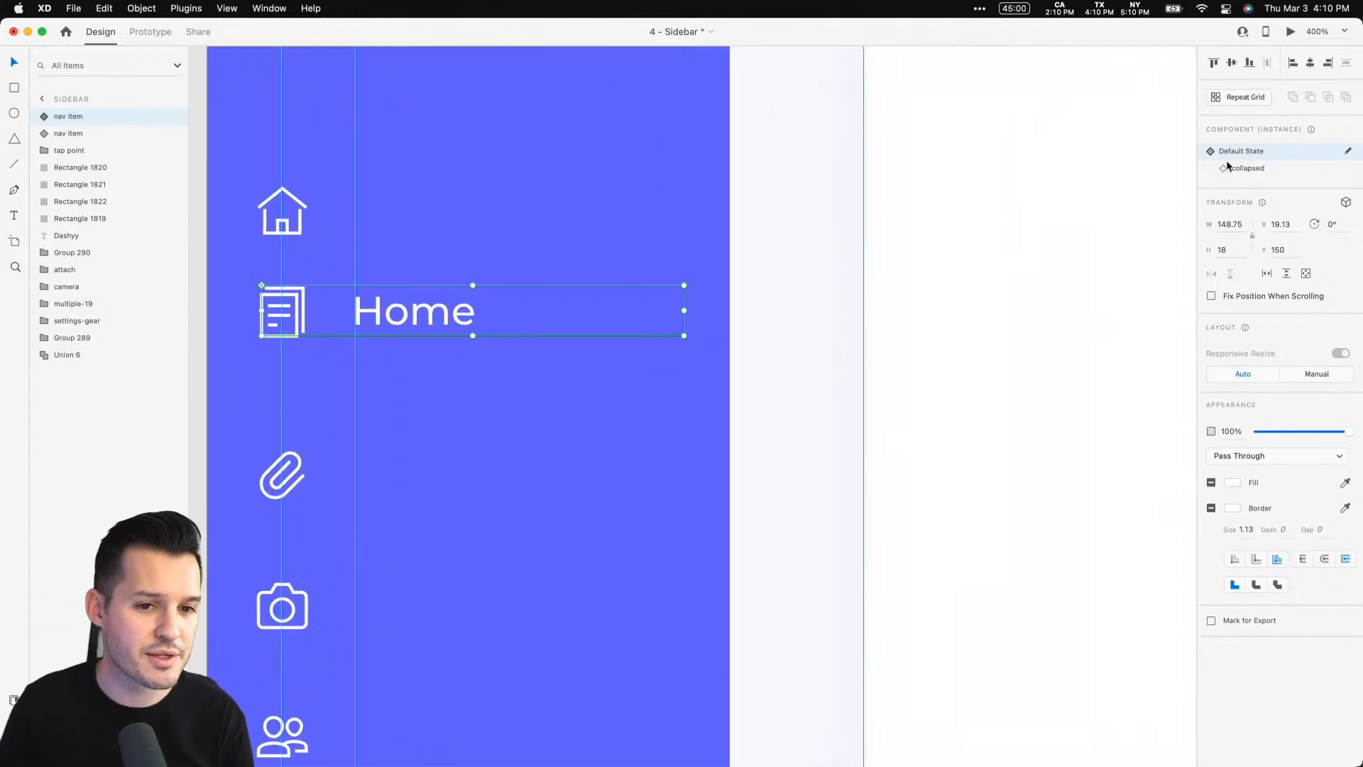
left_click(873, 253)
scroll(781, 275, "left", 4)
key("z")
left_click_drag(411, 189, 939, 526)
key("super+semicolon")
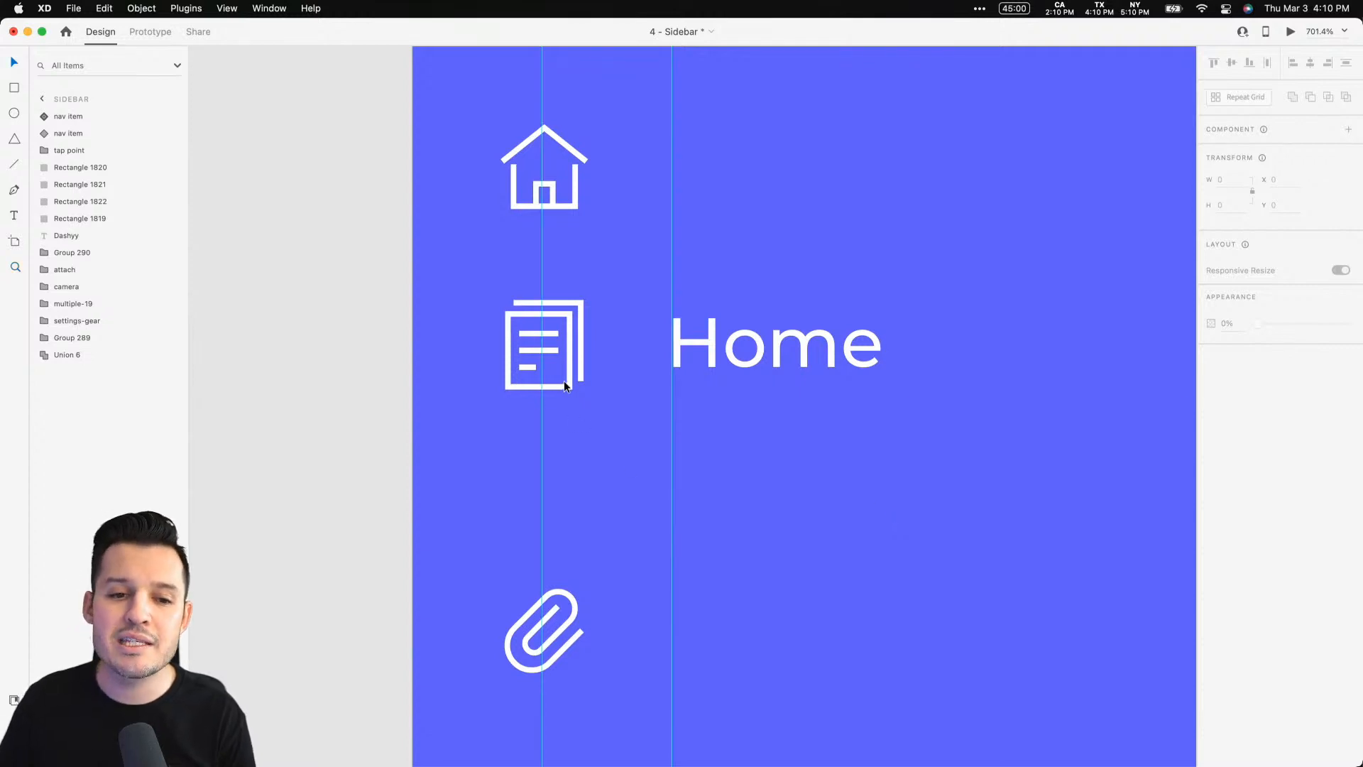
left_click(568, 373)
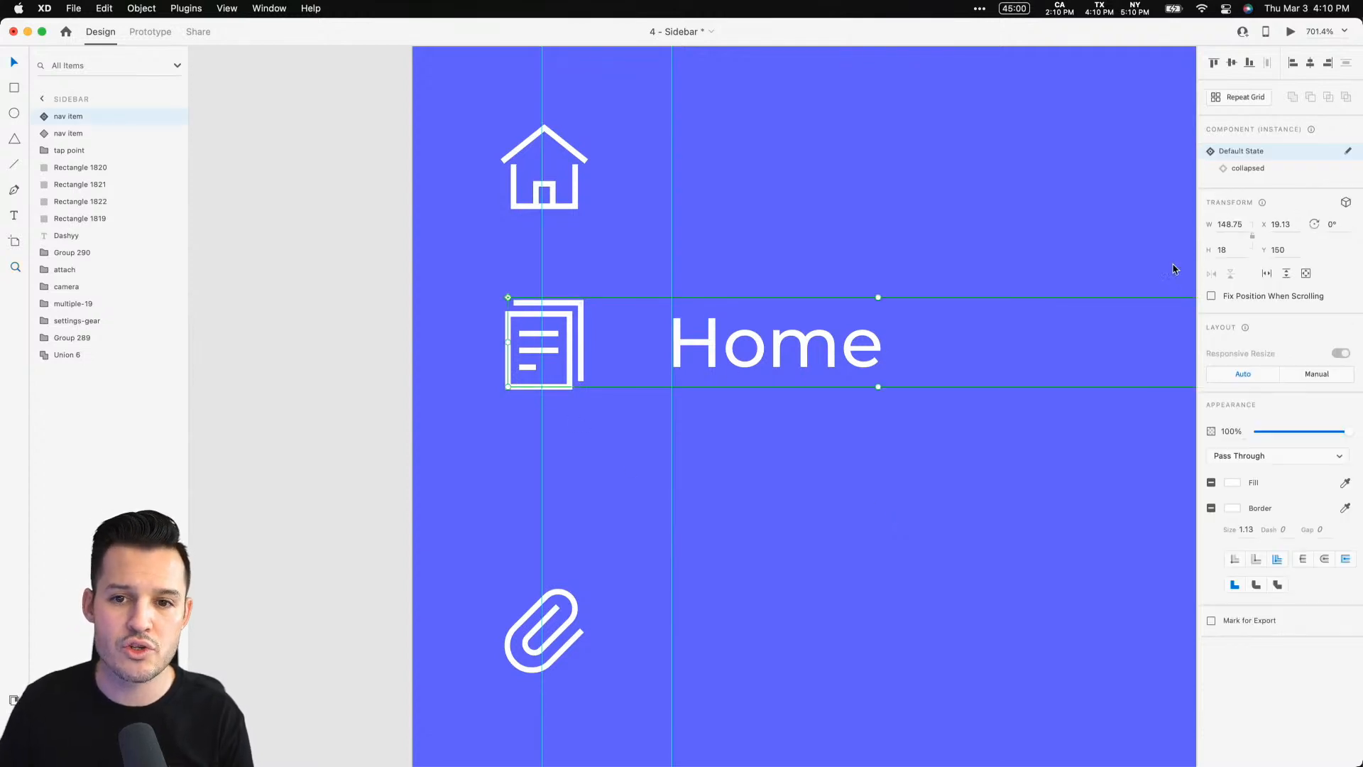
left_click(1252, 168)
left_click(1254, 151)
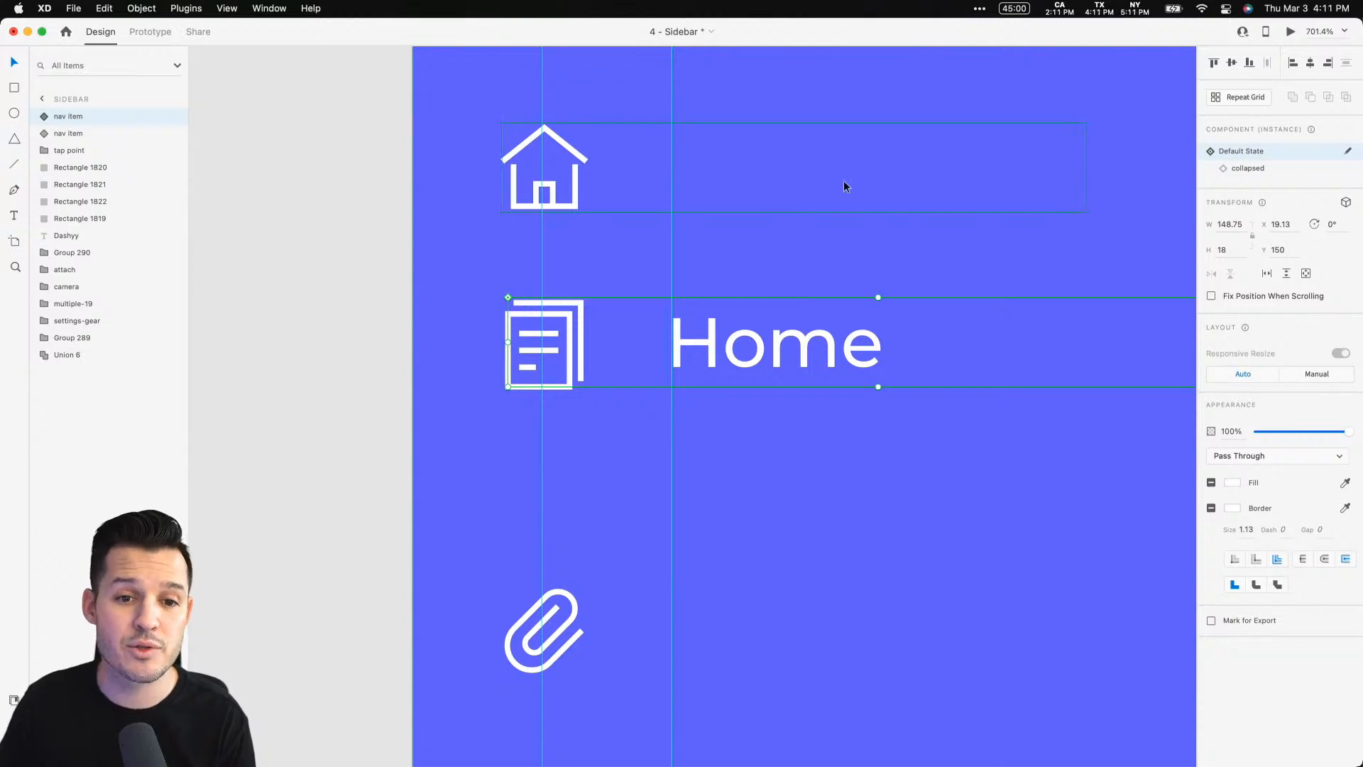
Rename the document nav item's label from the Home text to Sheets
double_click(805, 352)
double_click(805, 352)
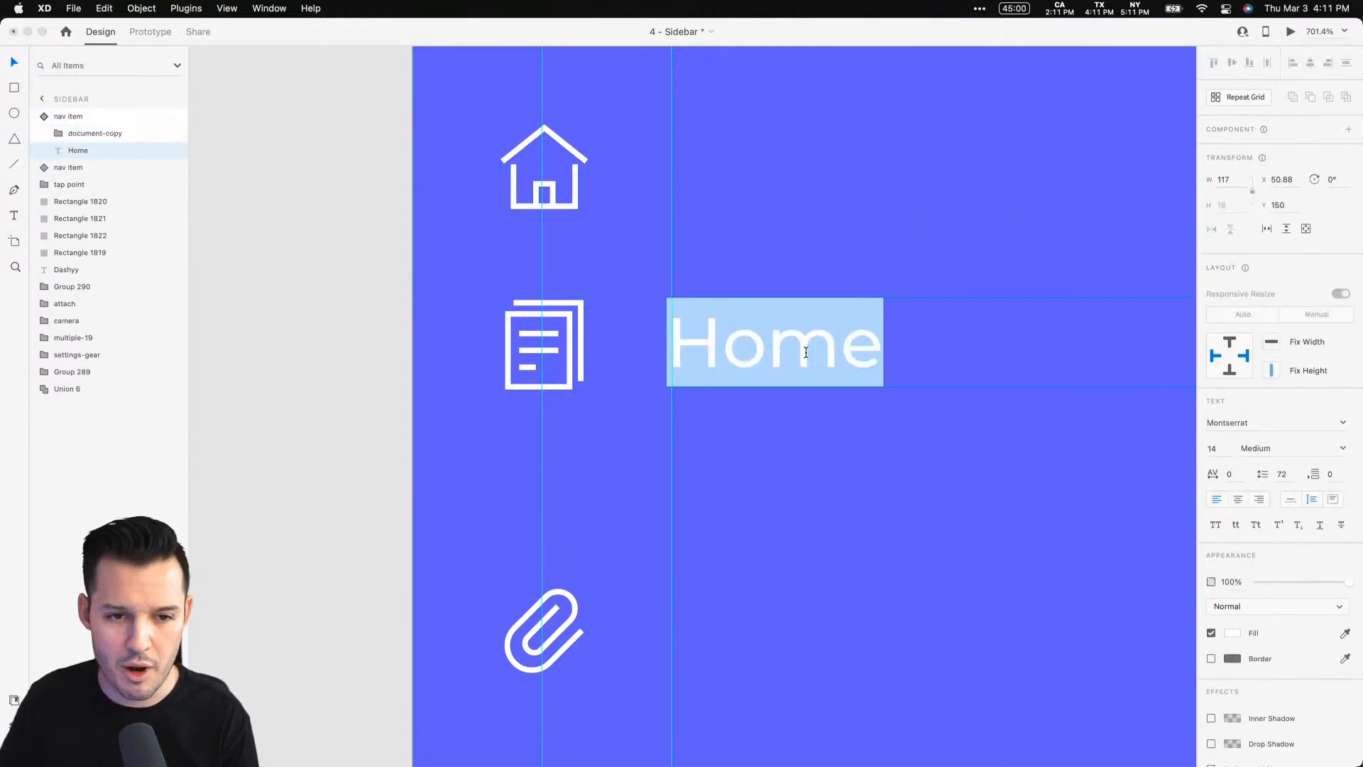
type("Sheets")
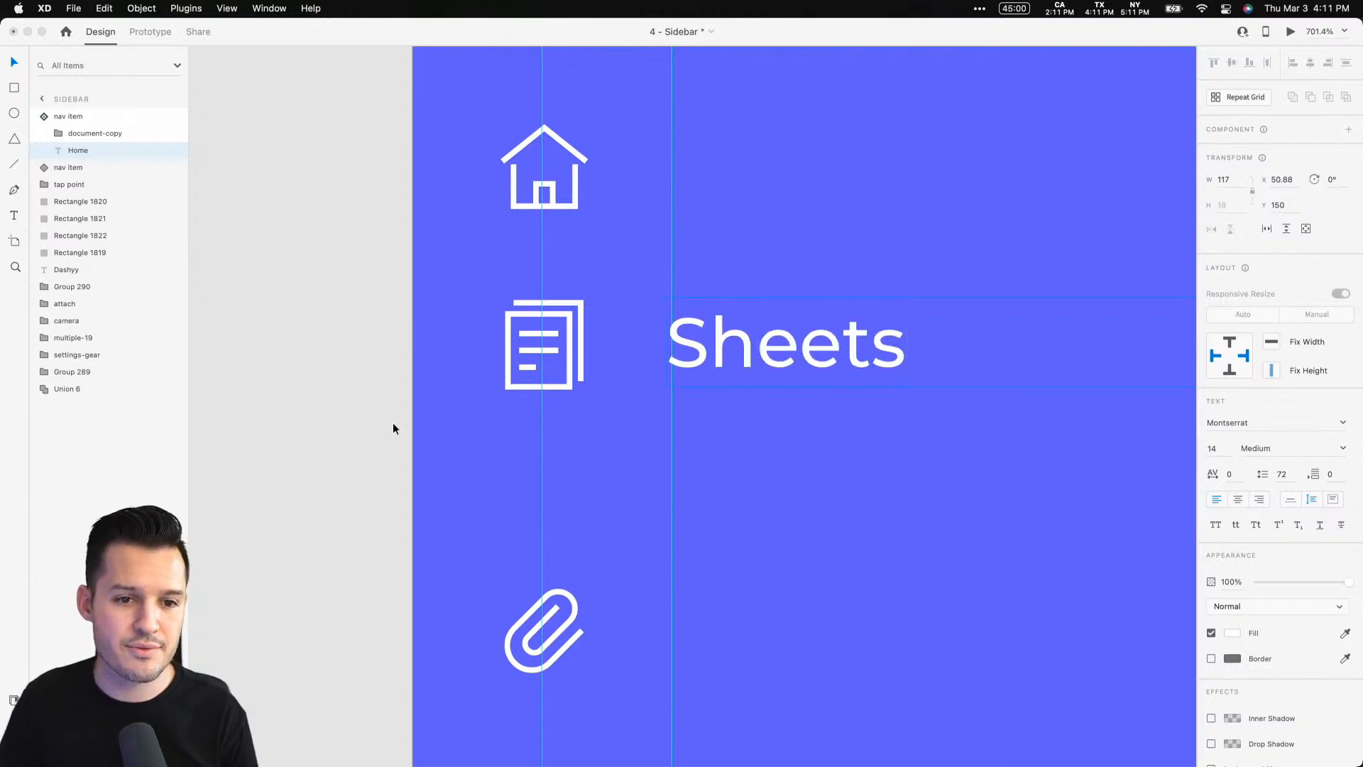
key("Escape")
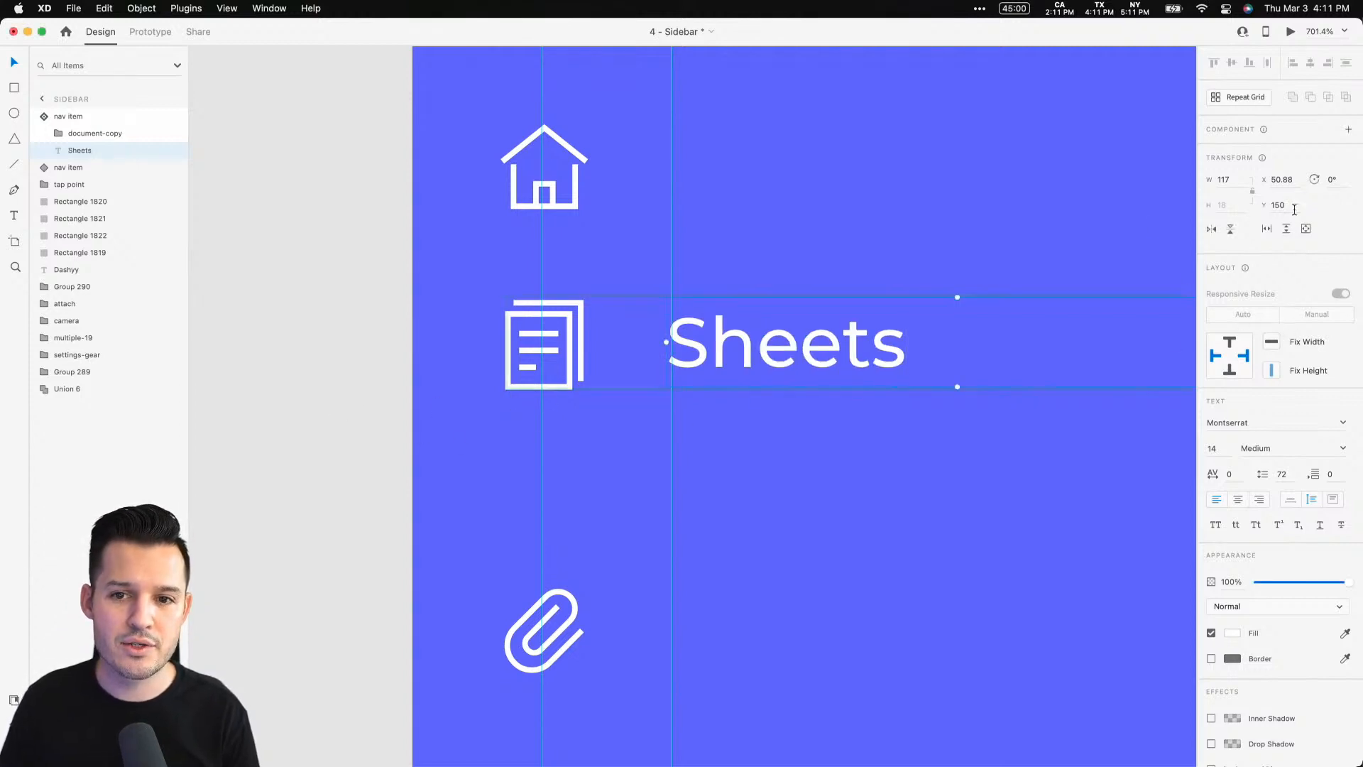
In the document nav item's collapsed state, paste the document icon and delete the home icon
left_click(572, 334)
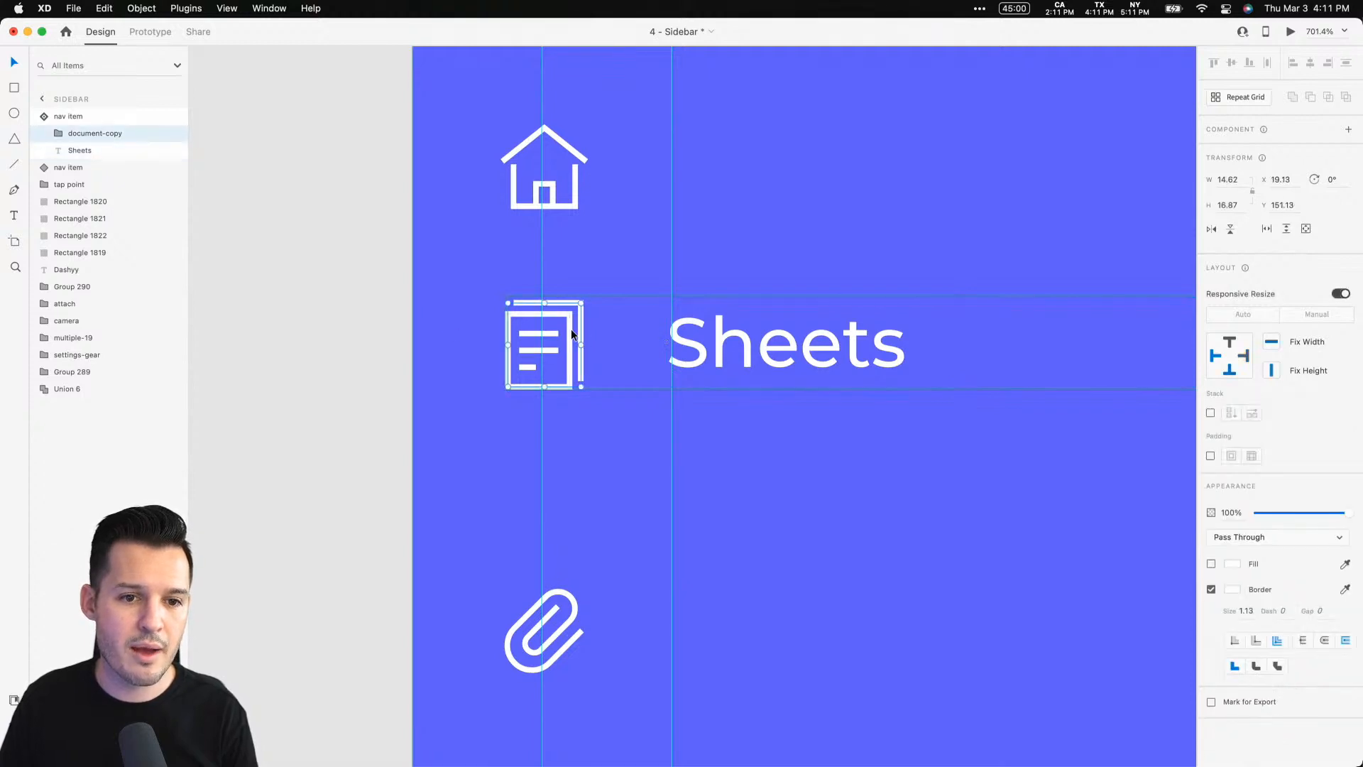
left_click(71, 116)
left_click(1256, 169)
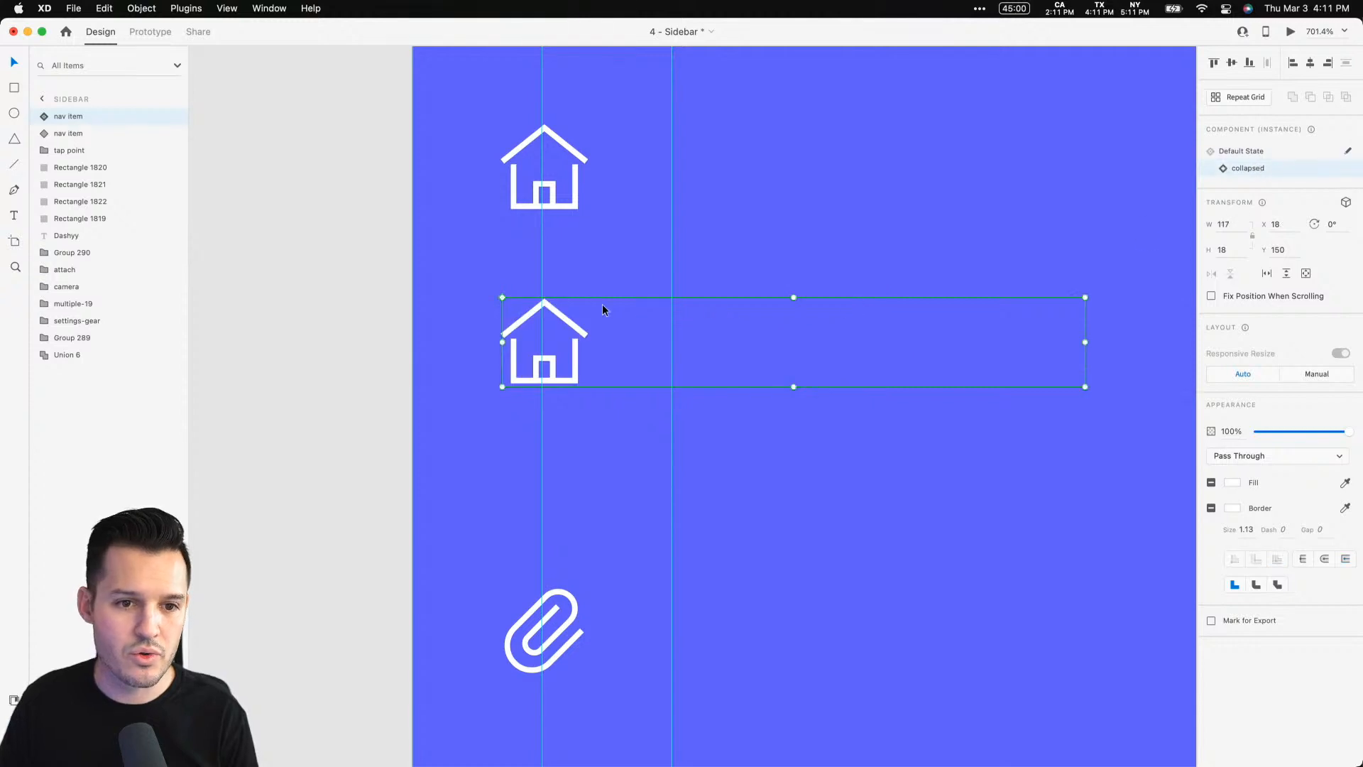
double_click(569, 321)
key("super+plus")
key("super+plus")
key("super+plus")
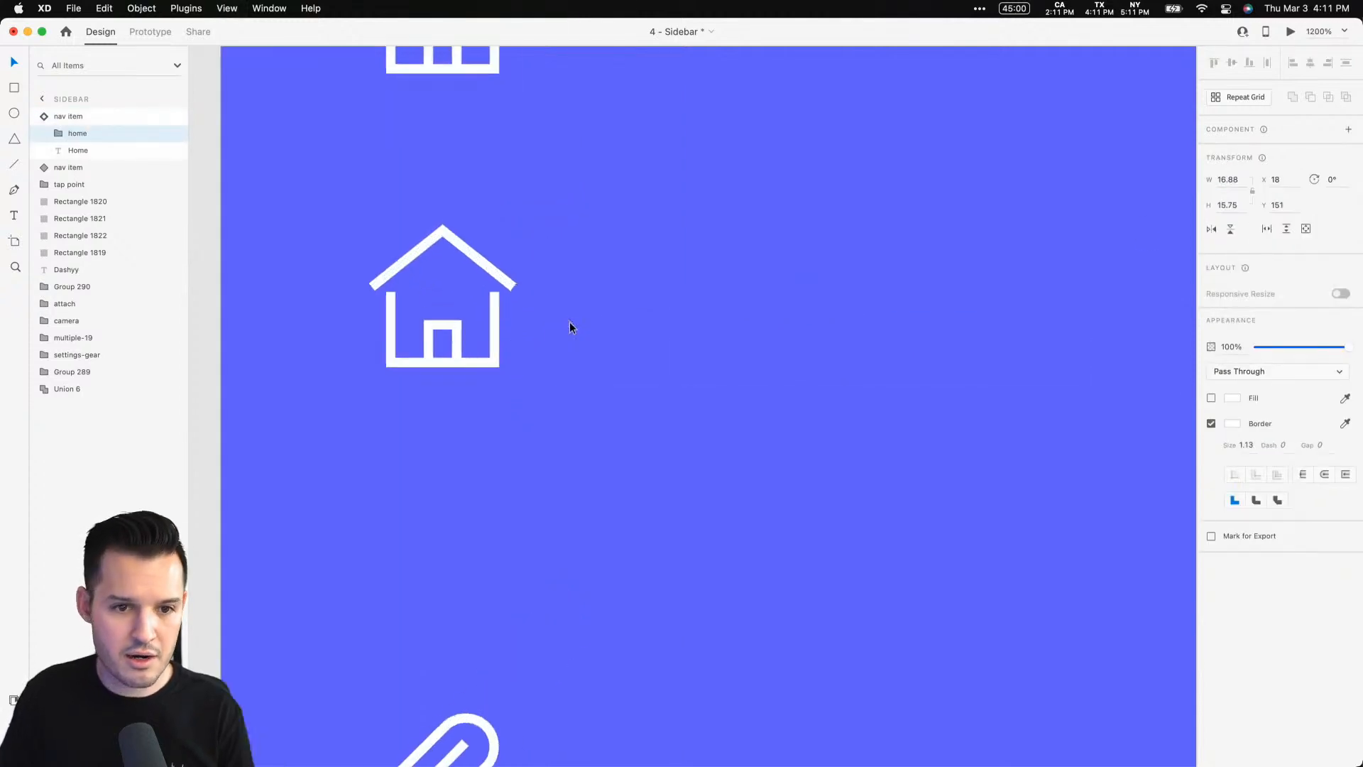
left_click_drag(569, 322, 1168, 537)
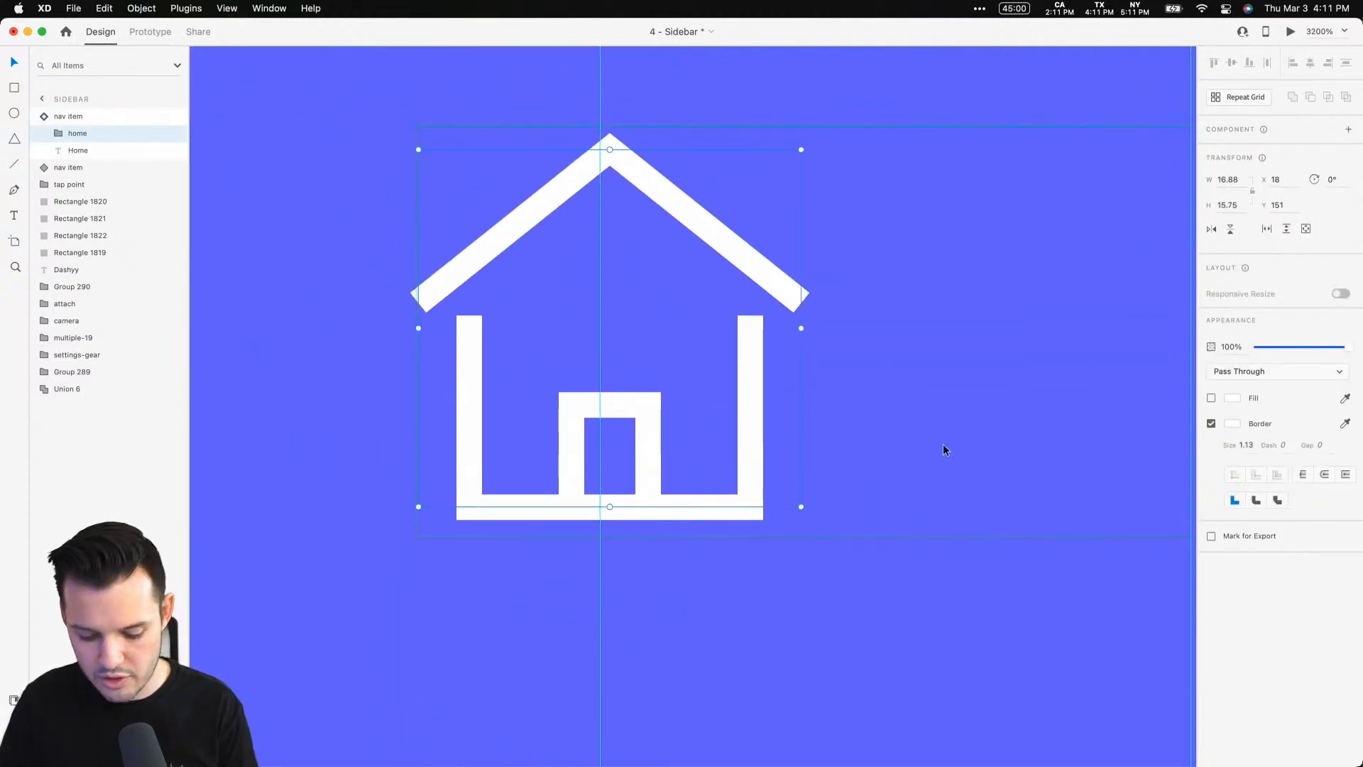
key("super+v")
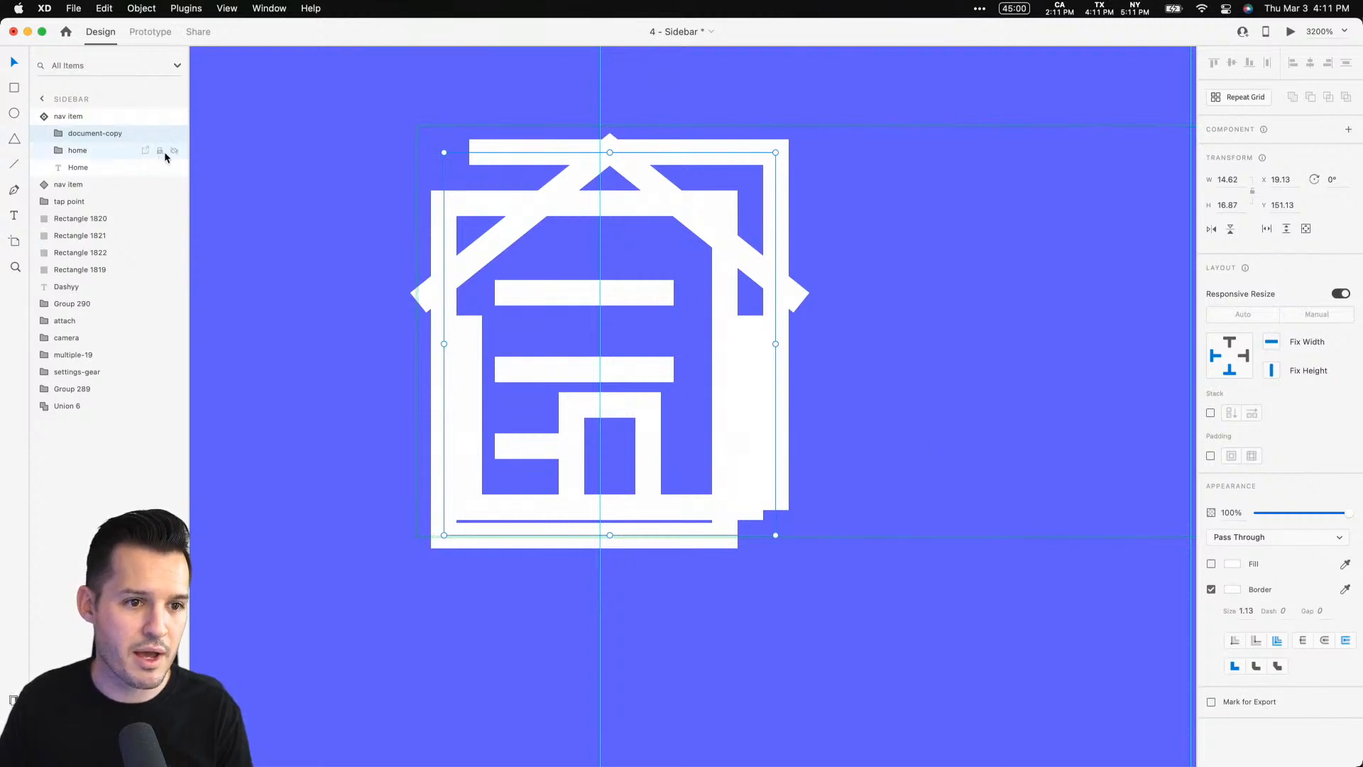
left_click(120, 149)
key("Delete")
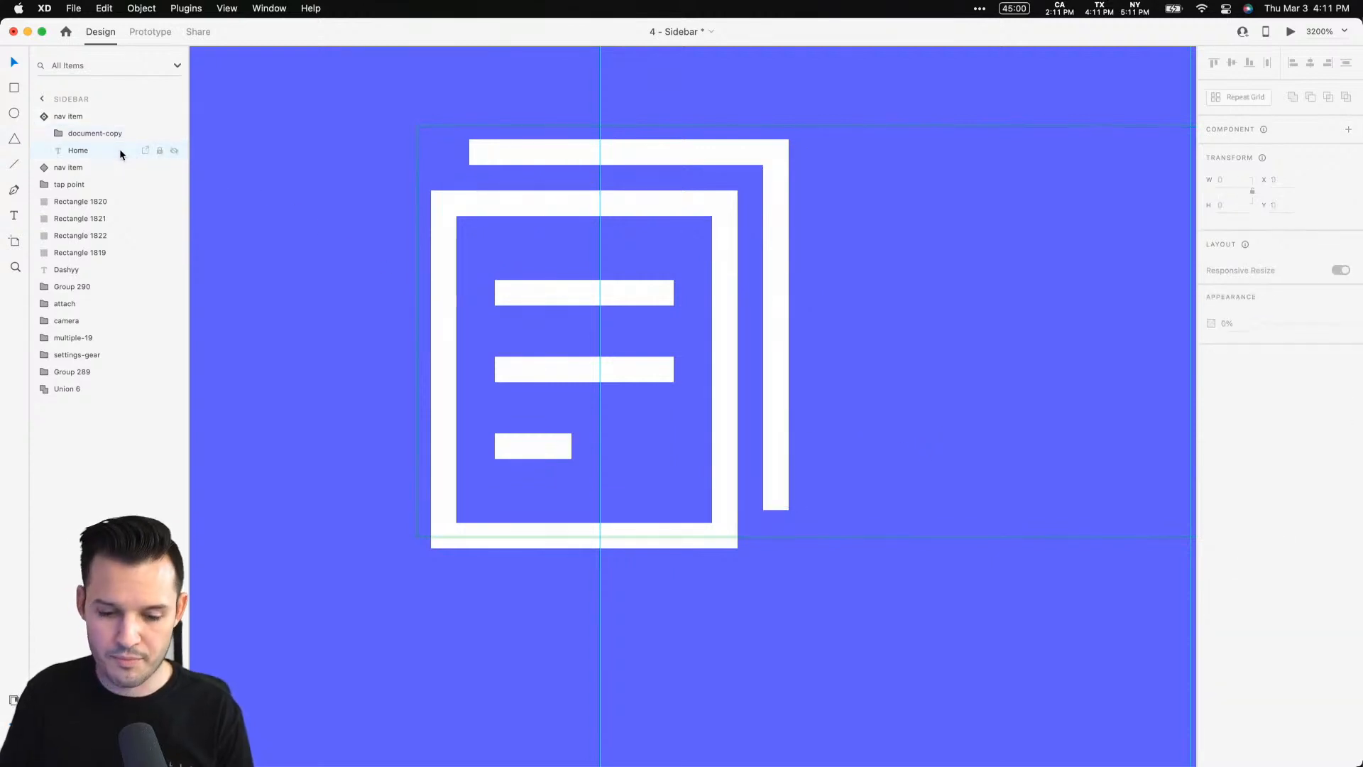
Change the hidden label in the collapsed document nav item to Sheets
key("super+minus")
key("super+minus")
key("super+minus")
left_click_drag(822, 429, 663, 402)
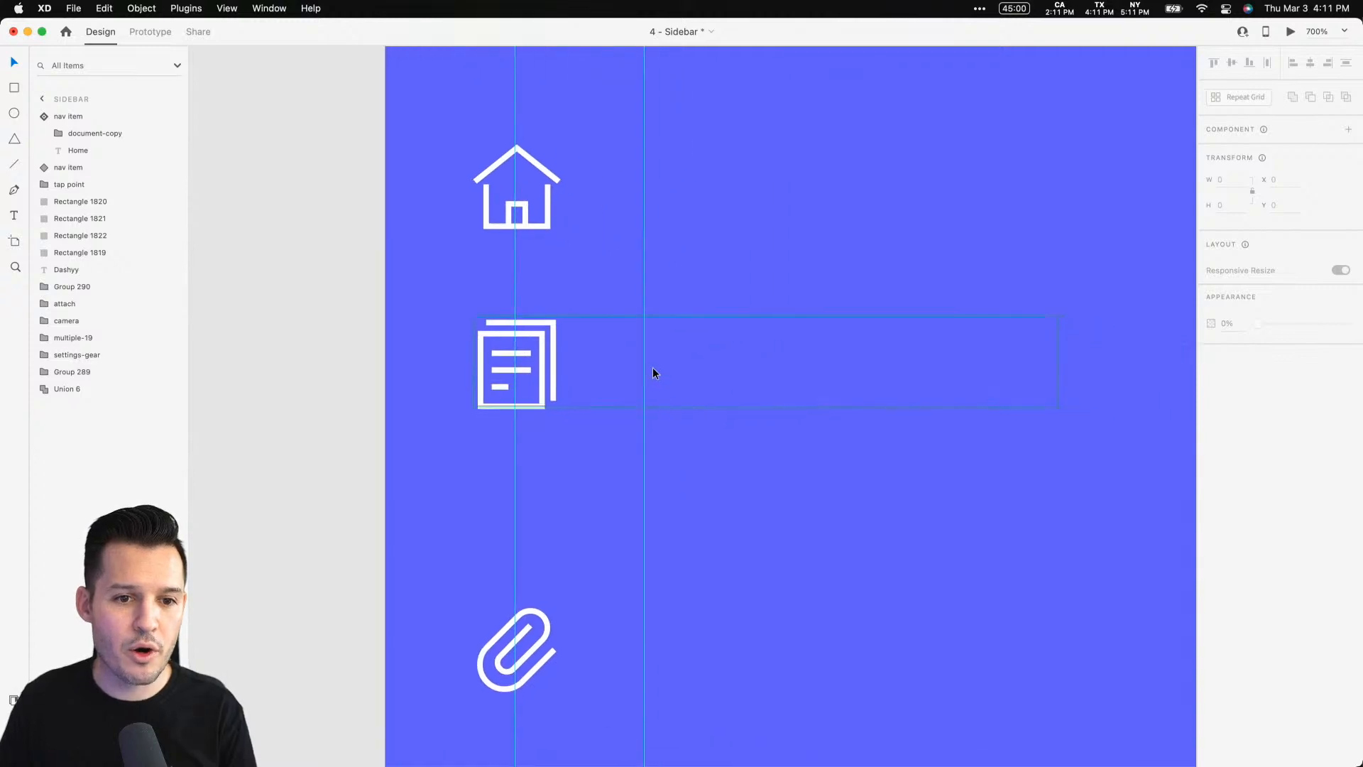
left_click(653, 372)
double_click(653, 371)
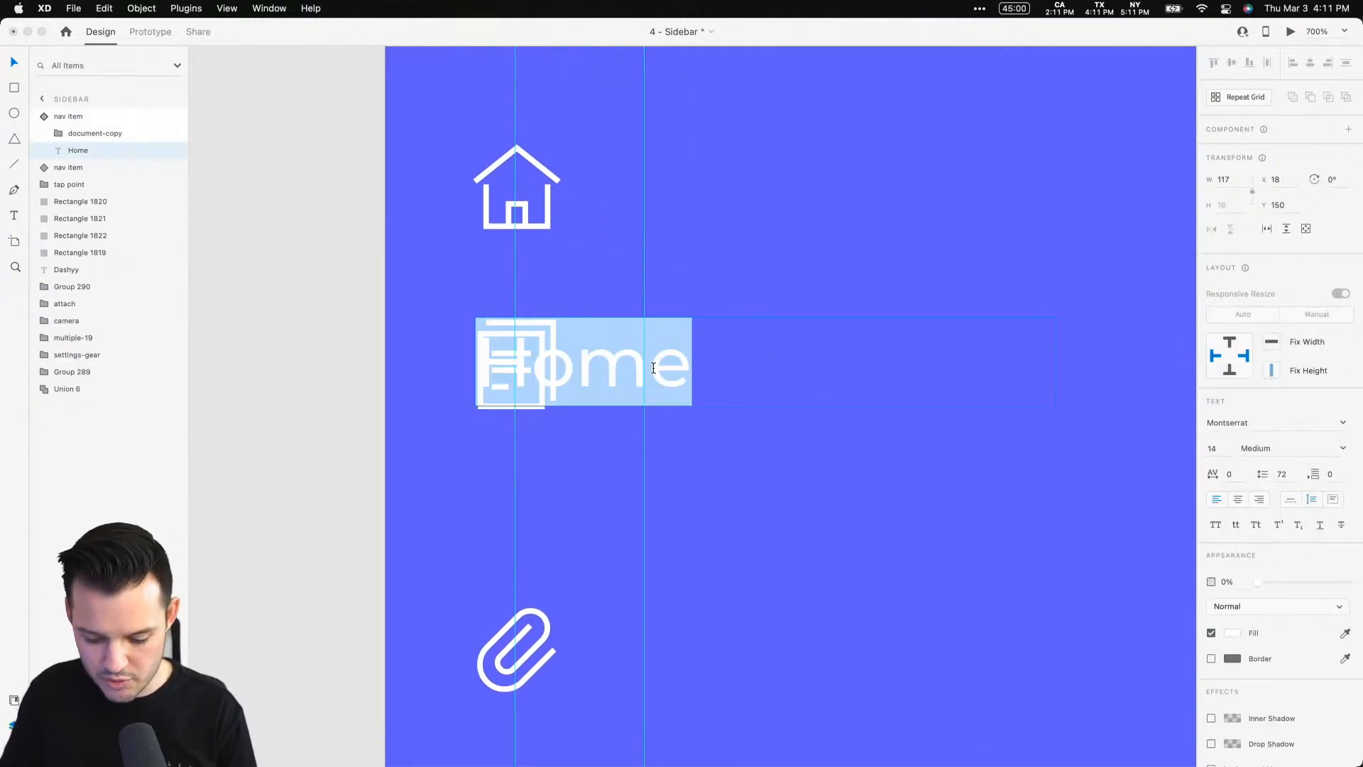
type("Sheets")
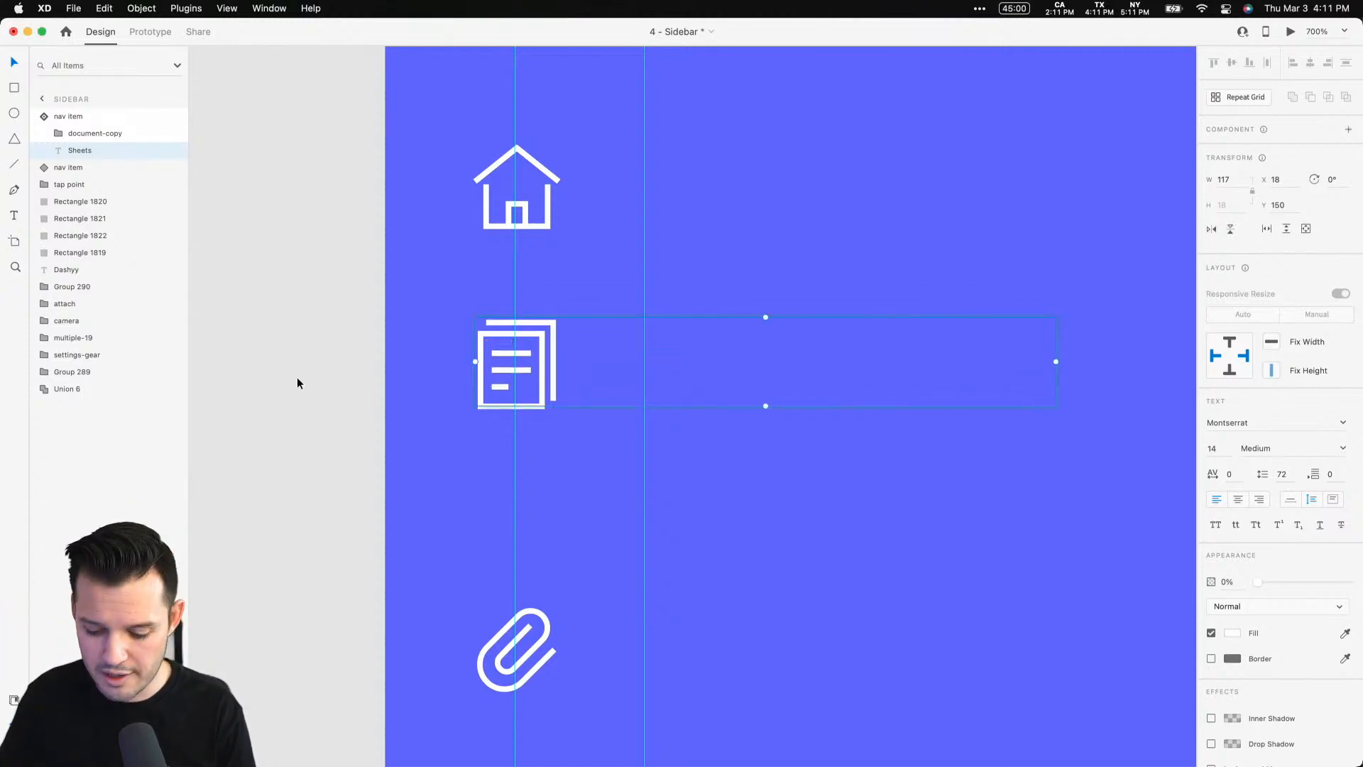
Switch the document nav item back to Default State
key("super+minus")
key("super+minus")
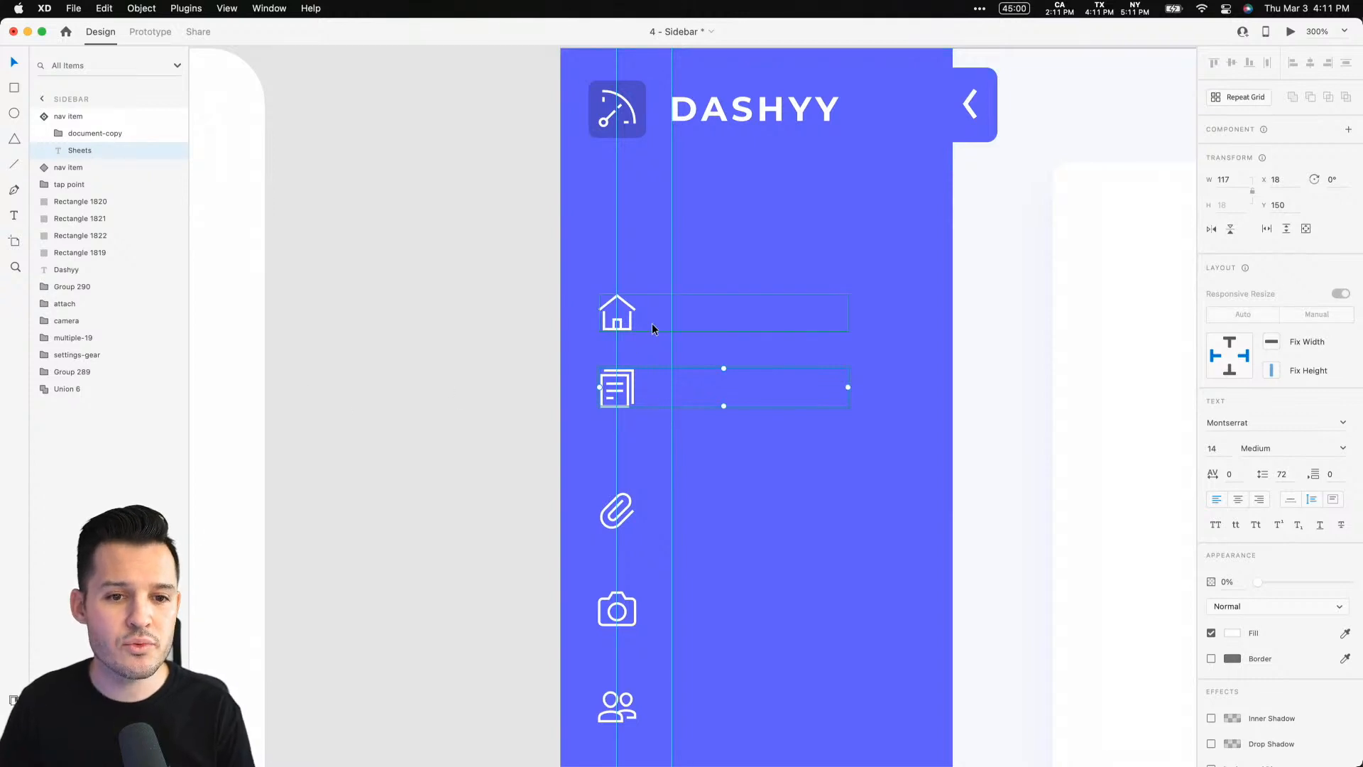
left_click(993, 264)
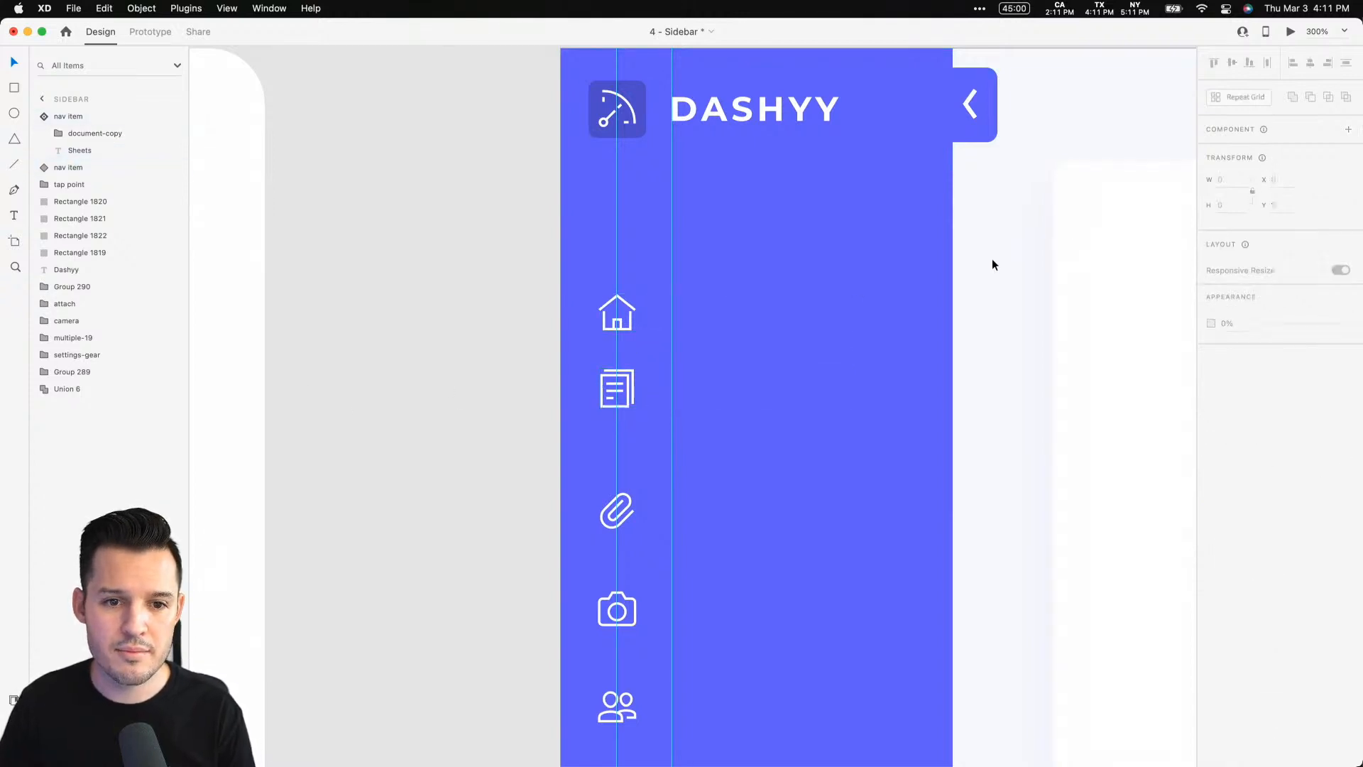
left_click(768, 310)
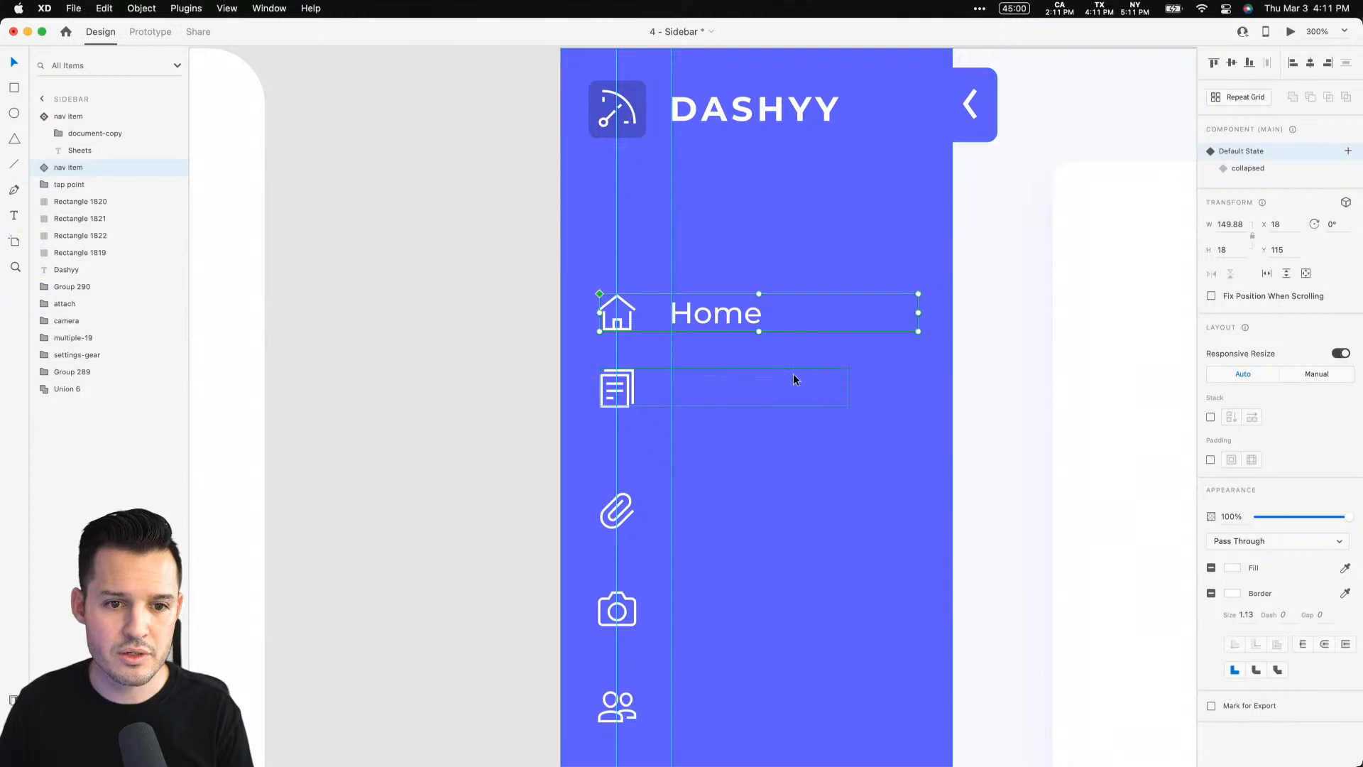
left_click(794, 379)
left_click(1282, 159)
left_click(1021, 309)
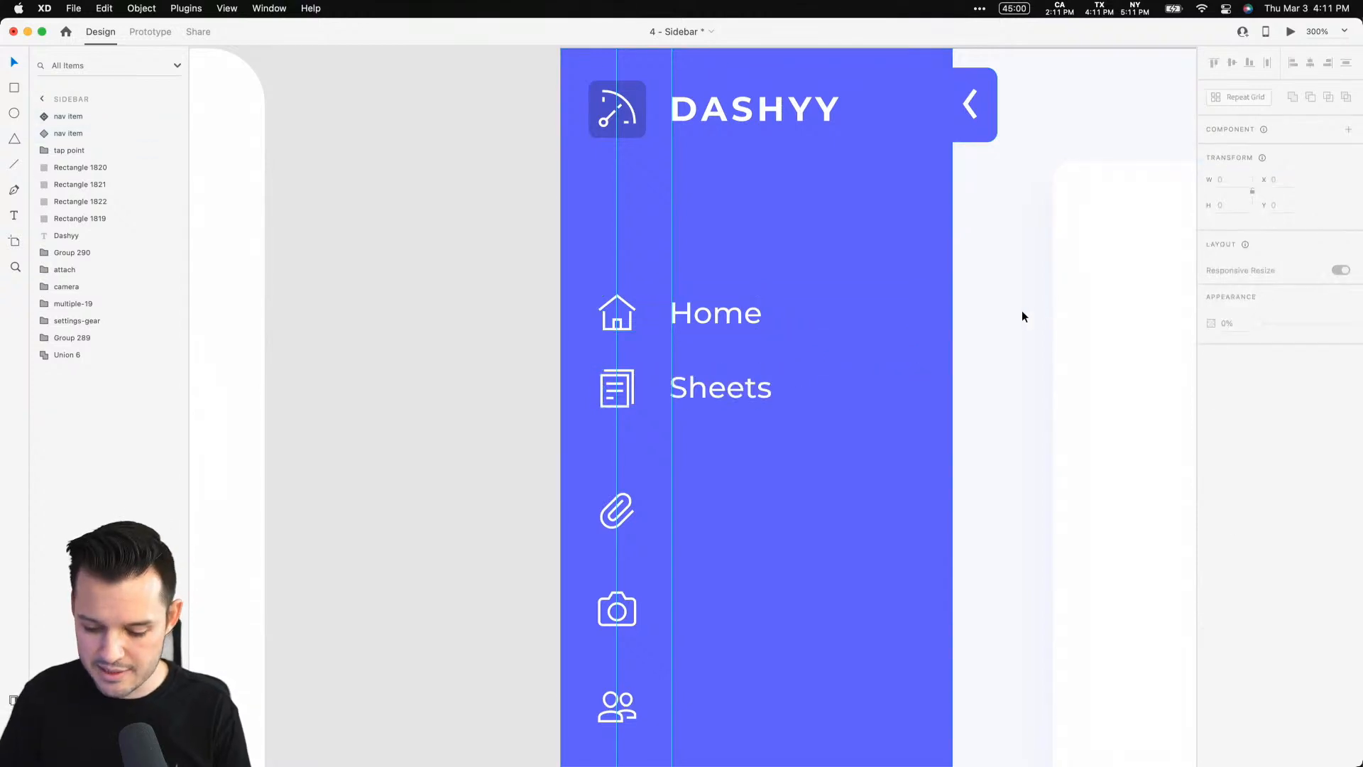
Zoom out and pan to review the whole Sidebar artboard and the nav item list
key("super+minus")
key("super+minus")
left_click_drag(964, 283, 850, 126)
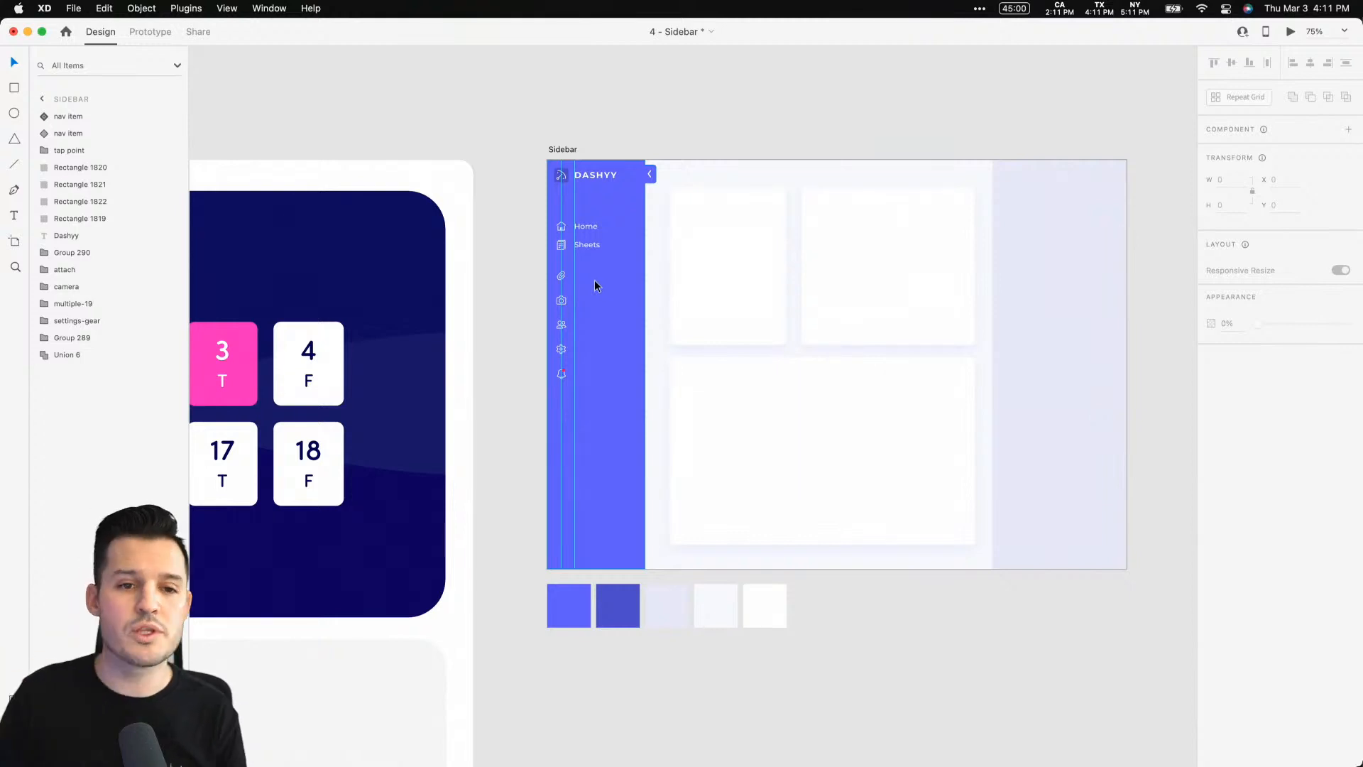
left_click(599, 128)
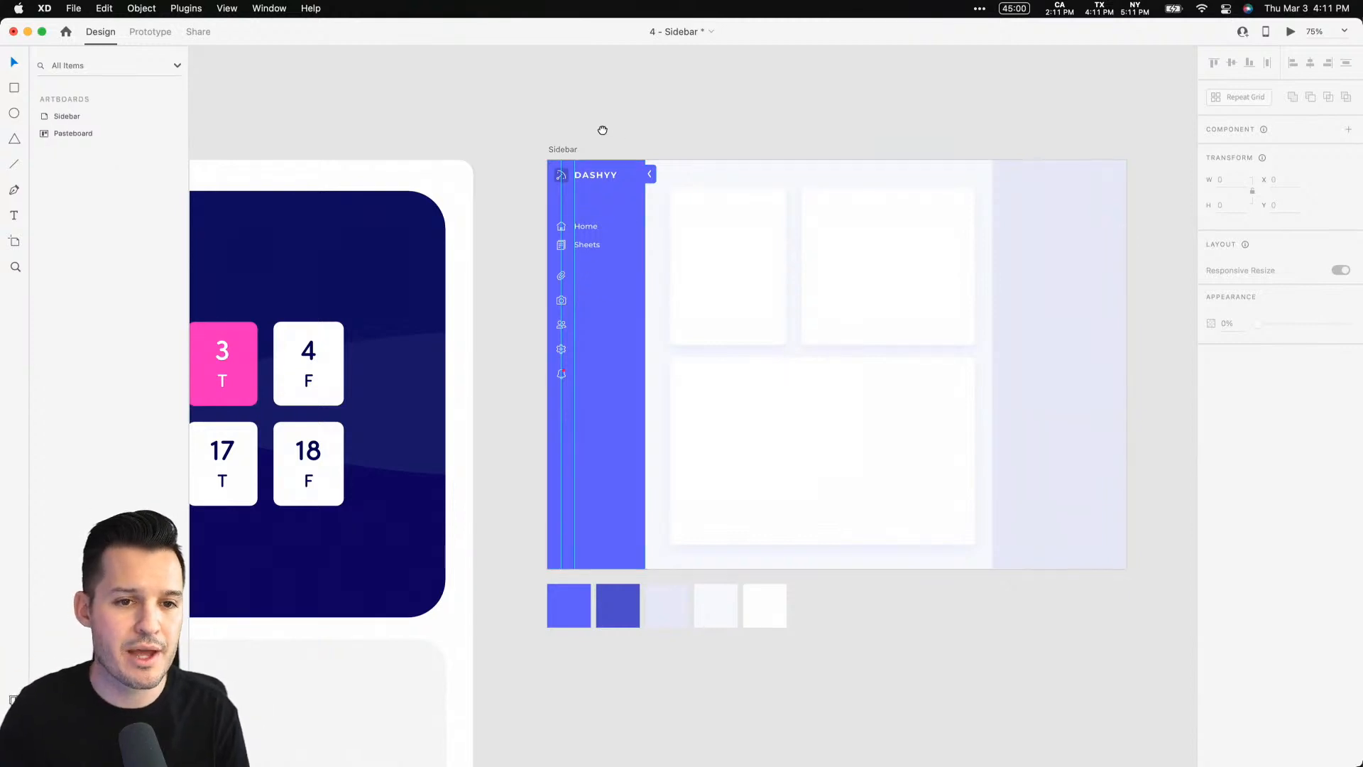
left_click_drag(599, 128, 509, 135)
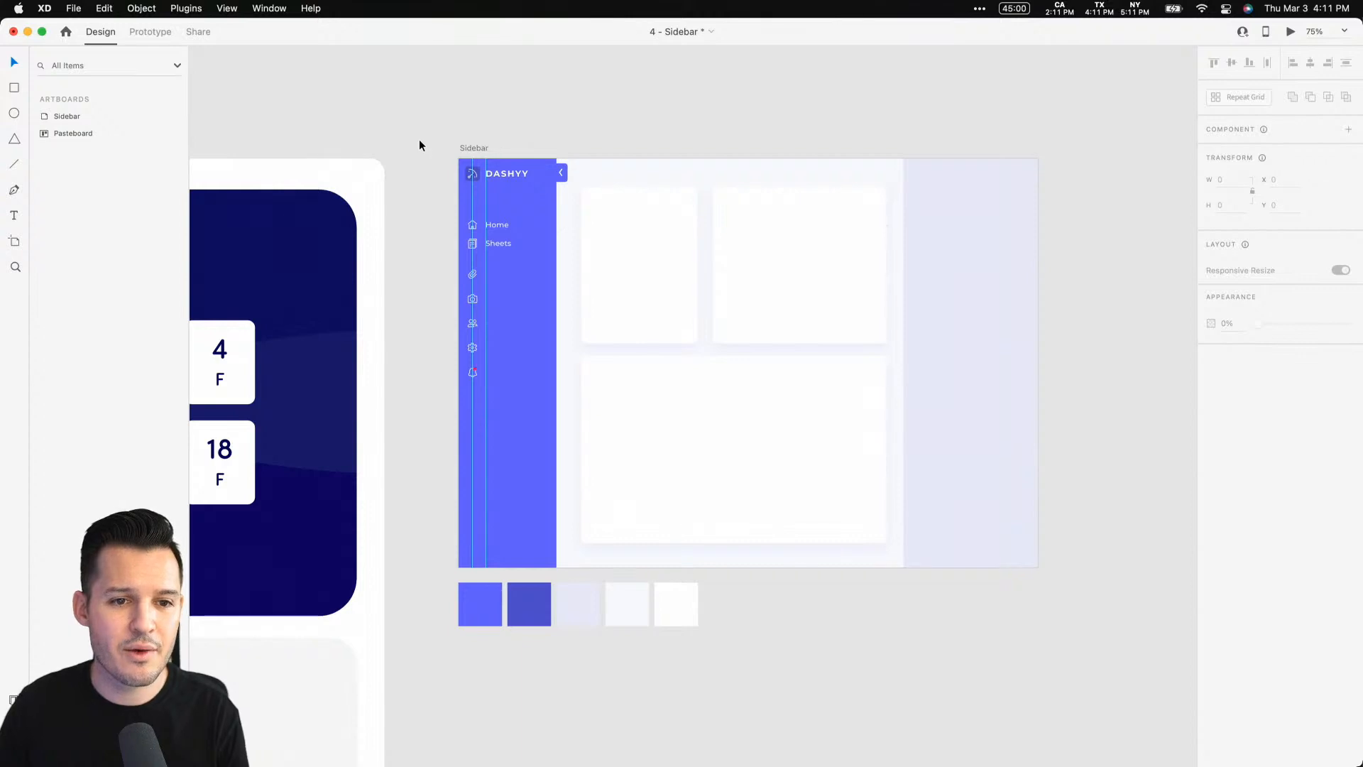
key("z")
left_click_drag(419, 145, 632, 584)
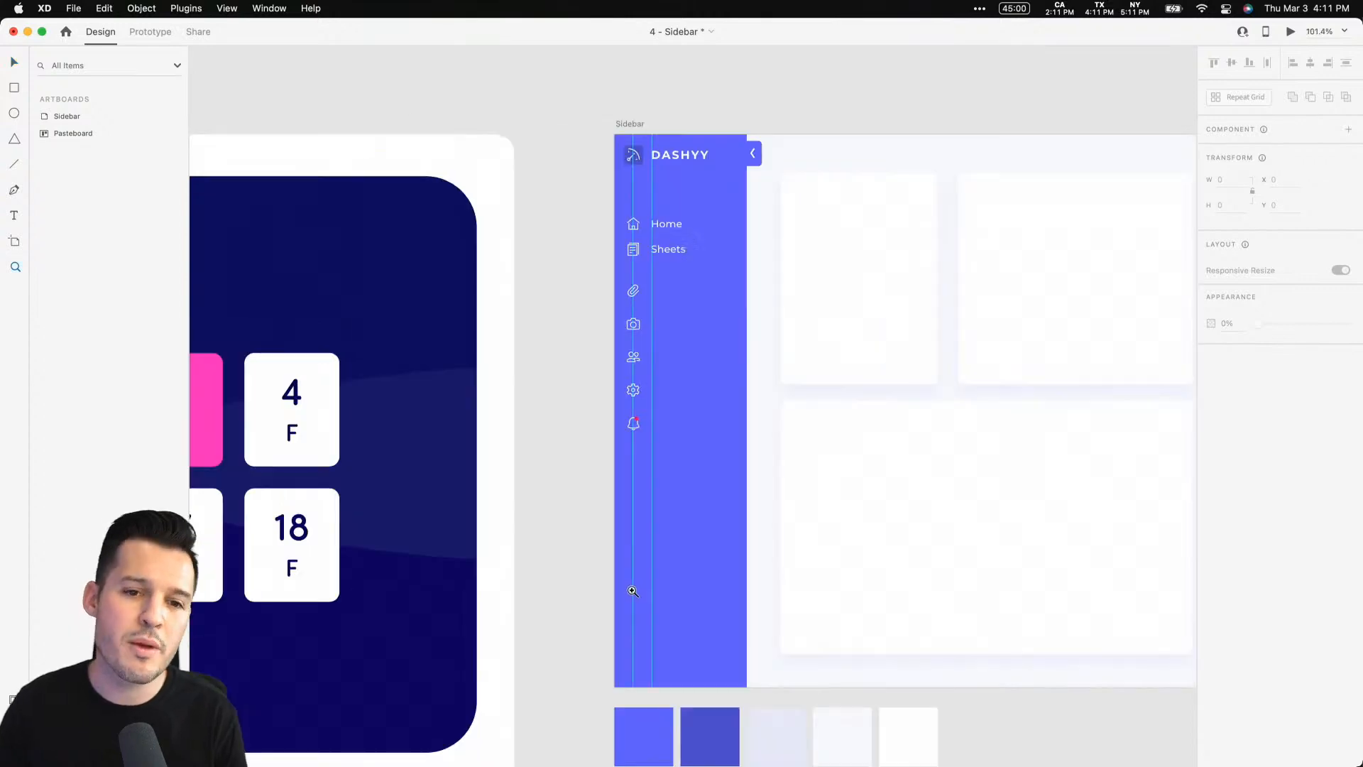
key("super+2")
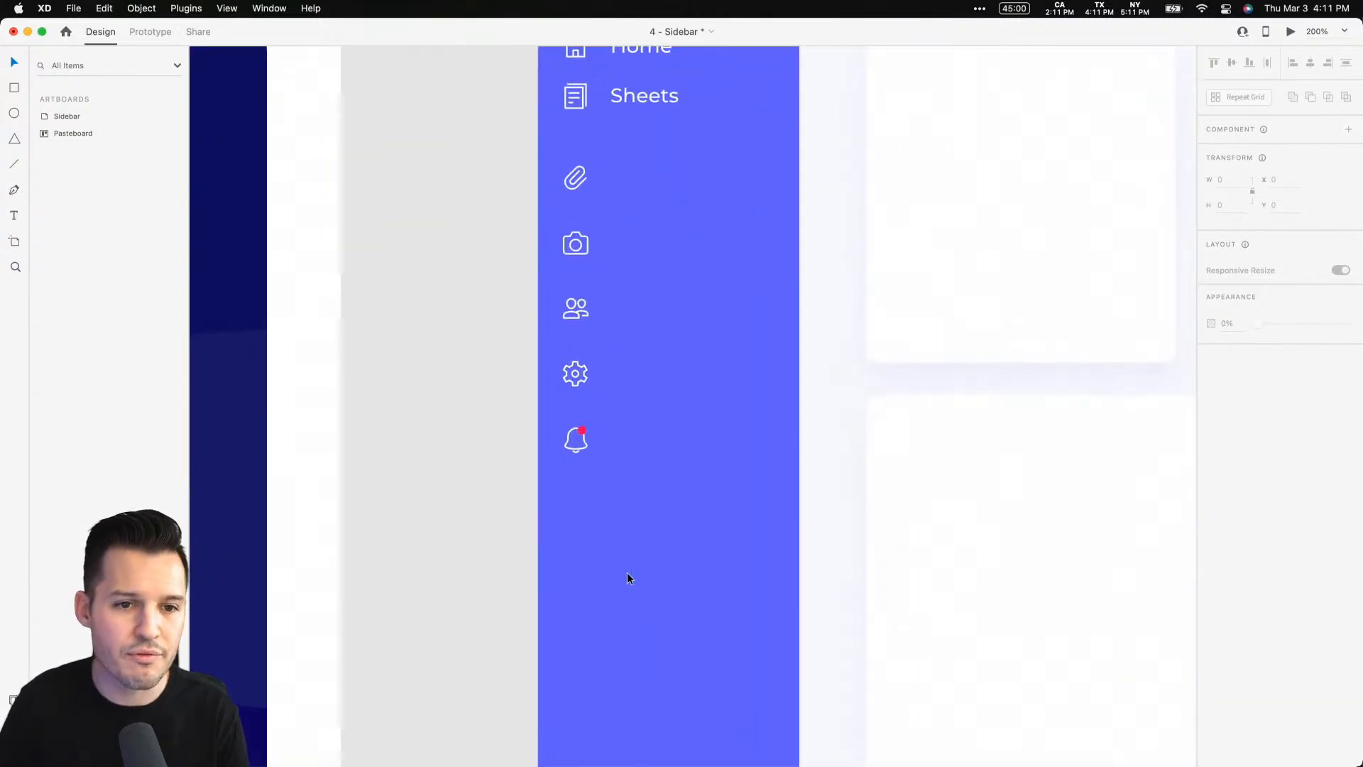
left_click_drag(744, 324, 756, 468)
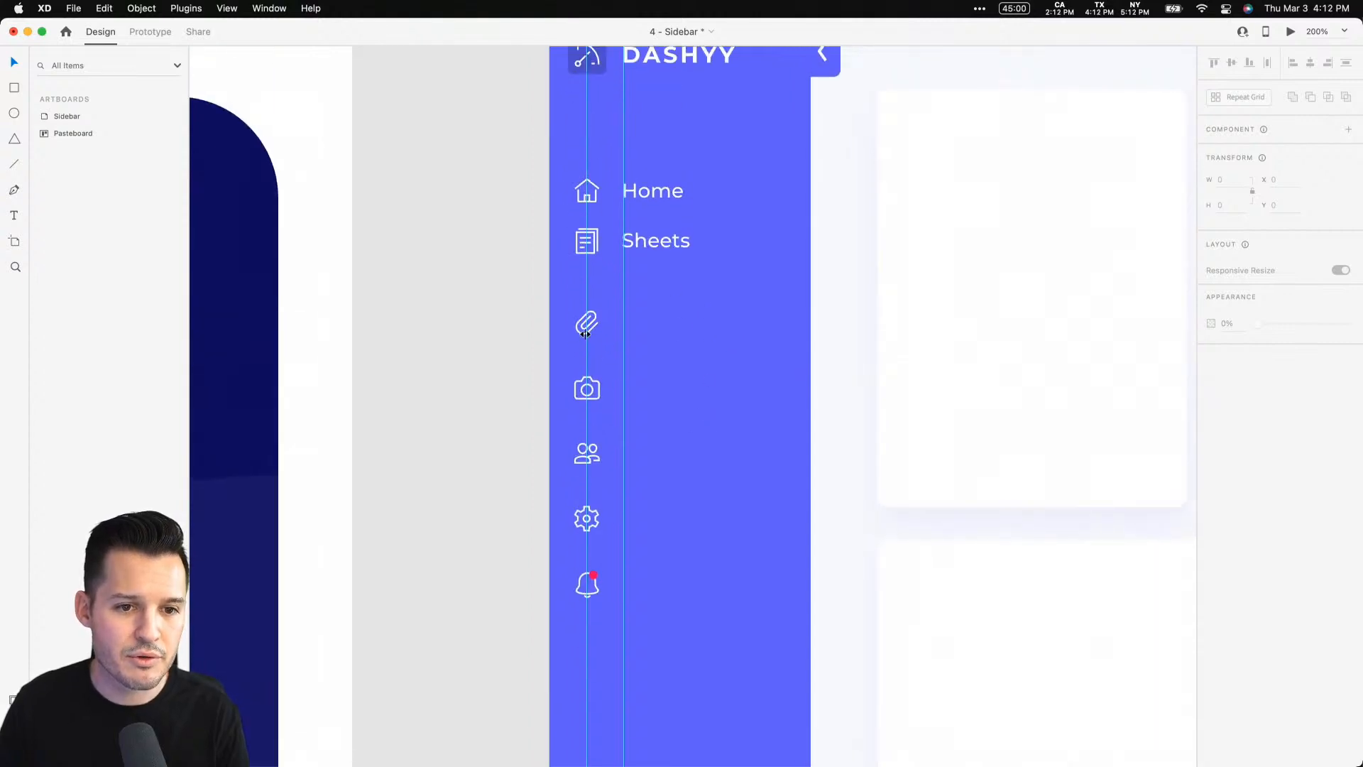
scroll(518, 291, "up", 2)
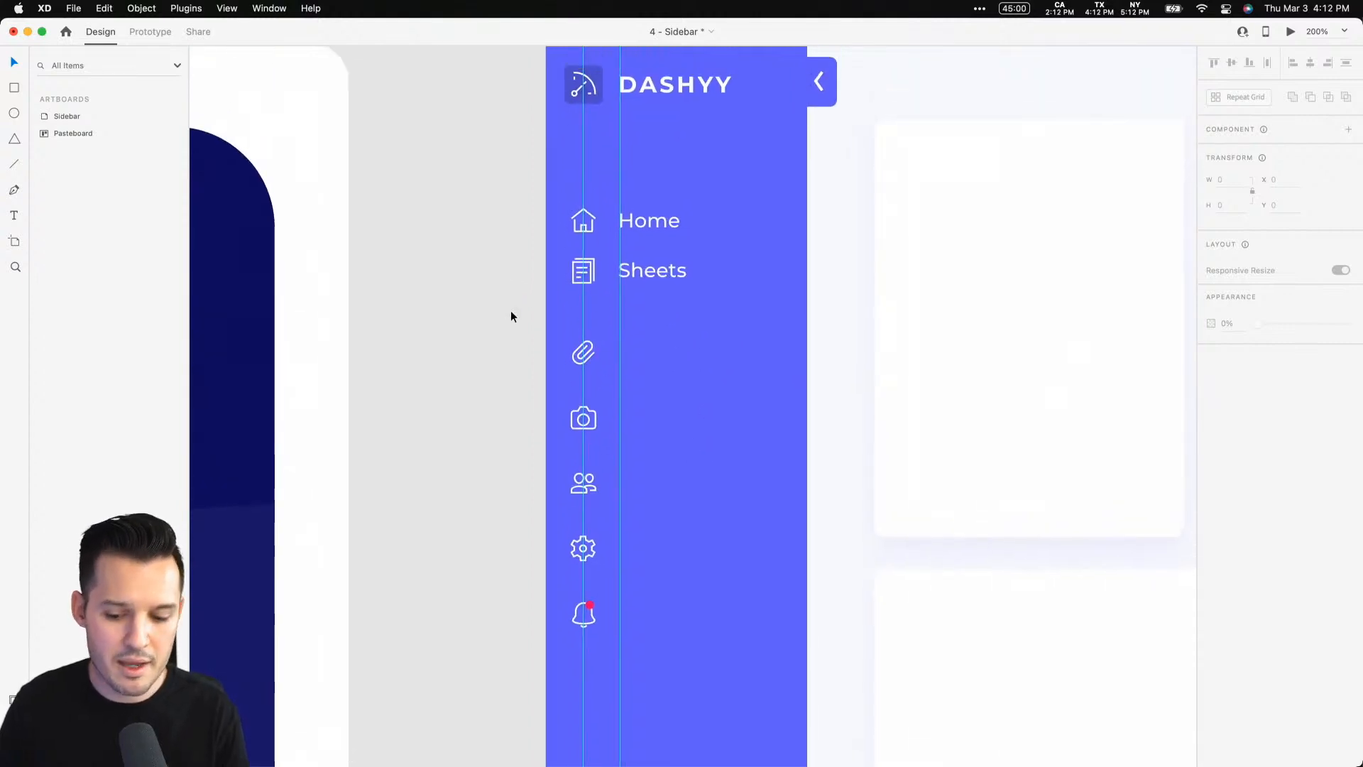
Hide the guides and zoom in on the sidebar nav icons
key("super+semicolon")
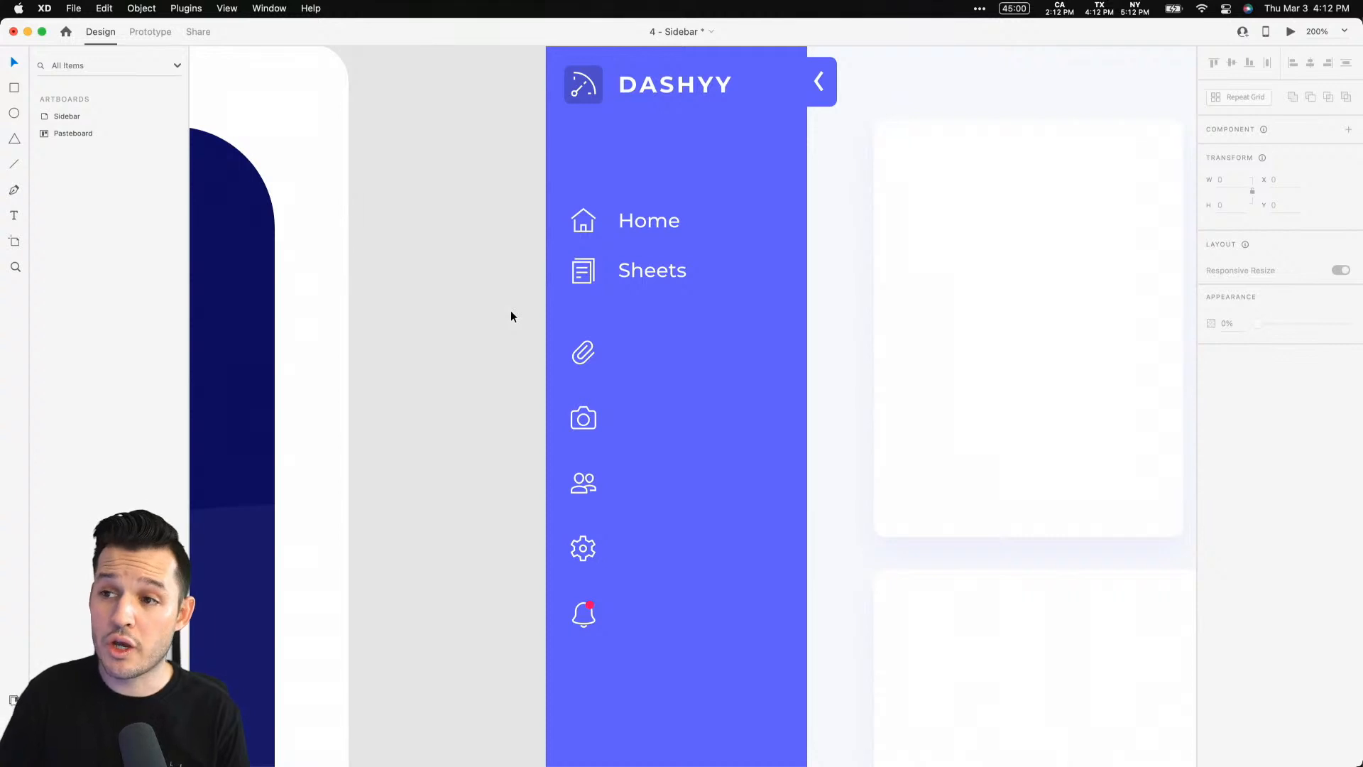
key("super+semicolon")
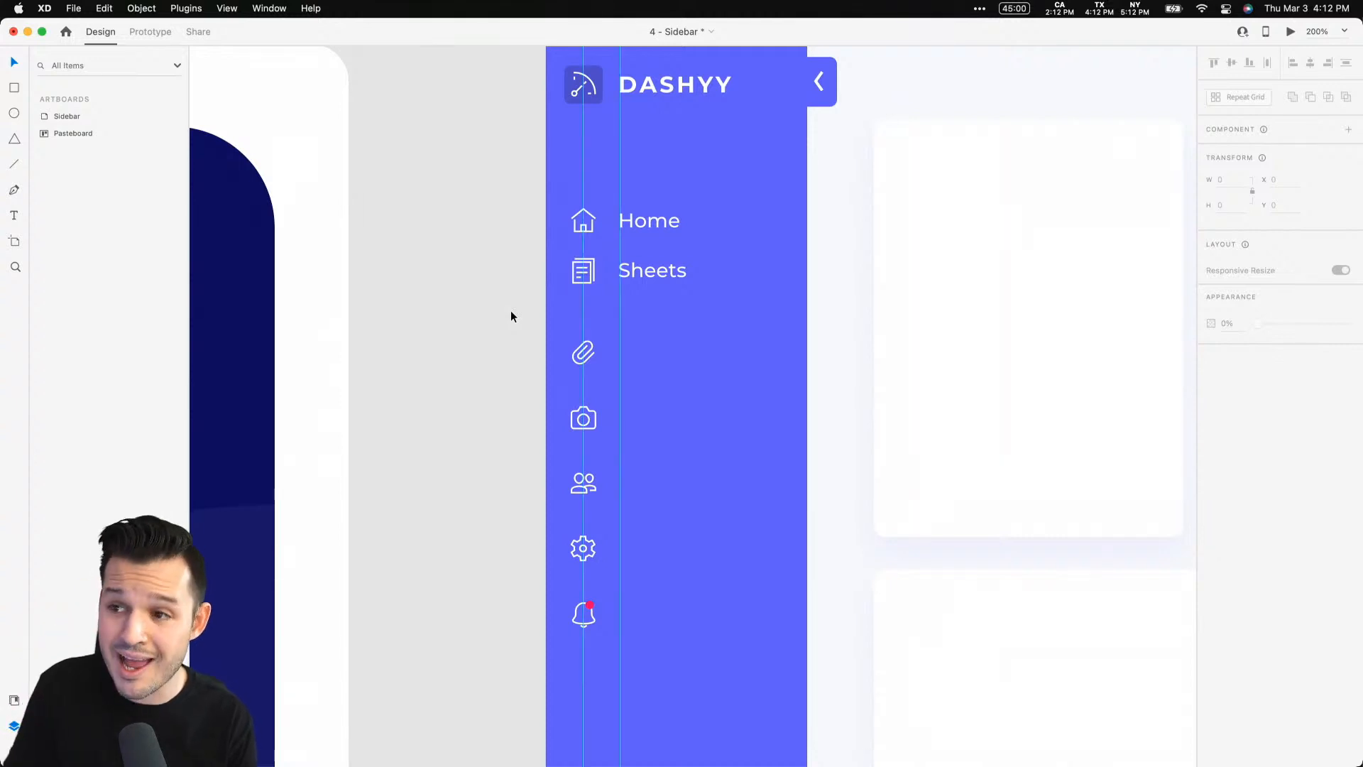
key("super+semicolon")
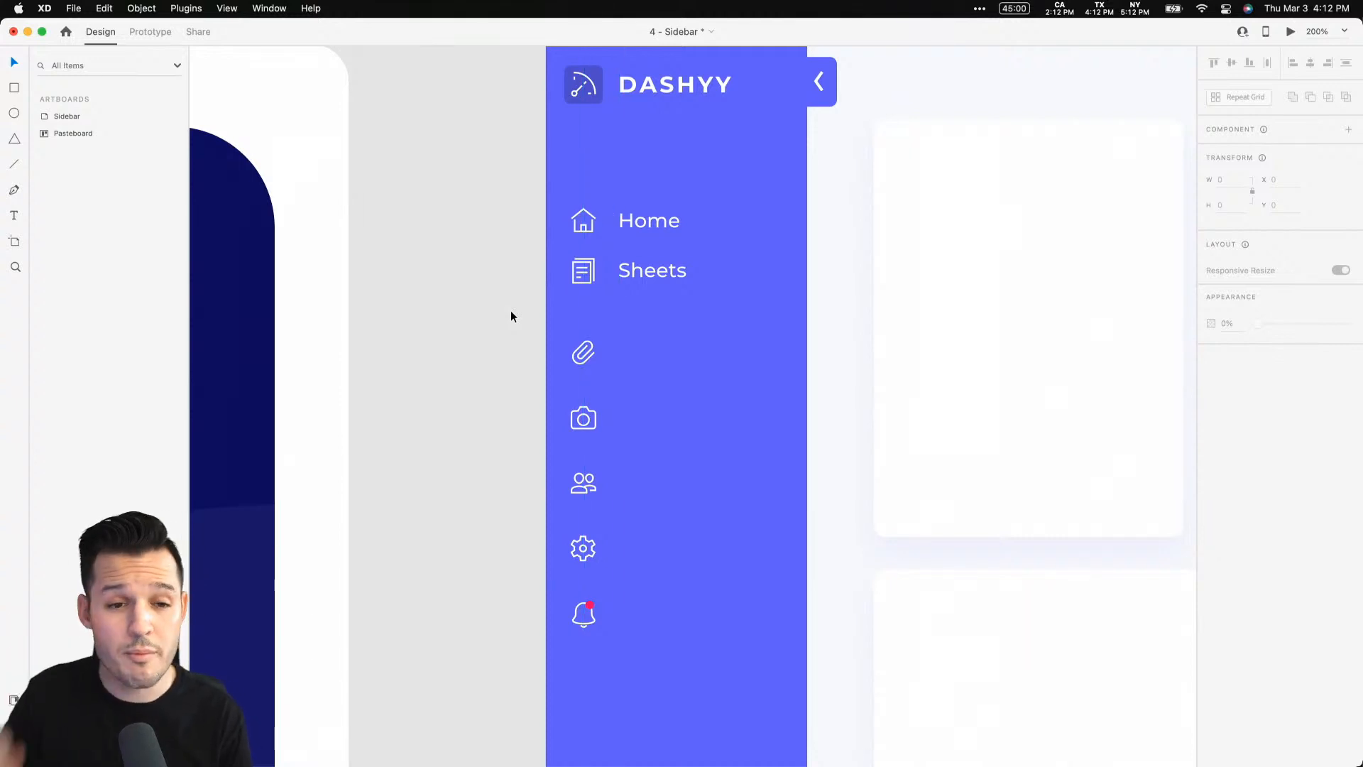
key("z")
left_click_drag(473, 164, 773, 552)
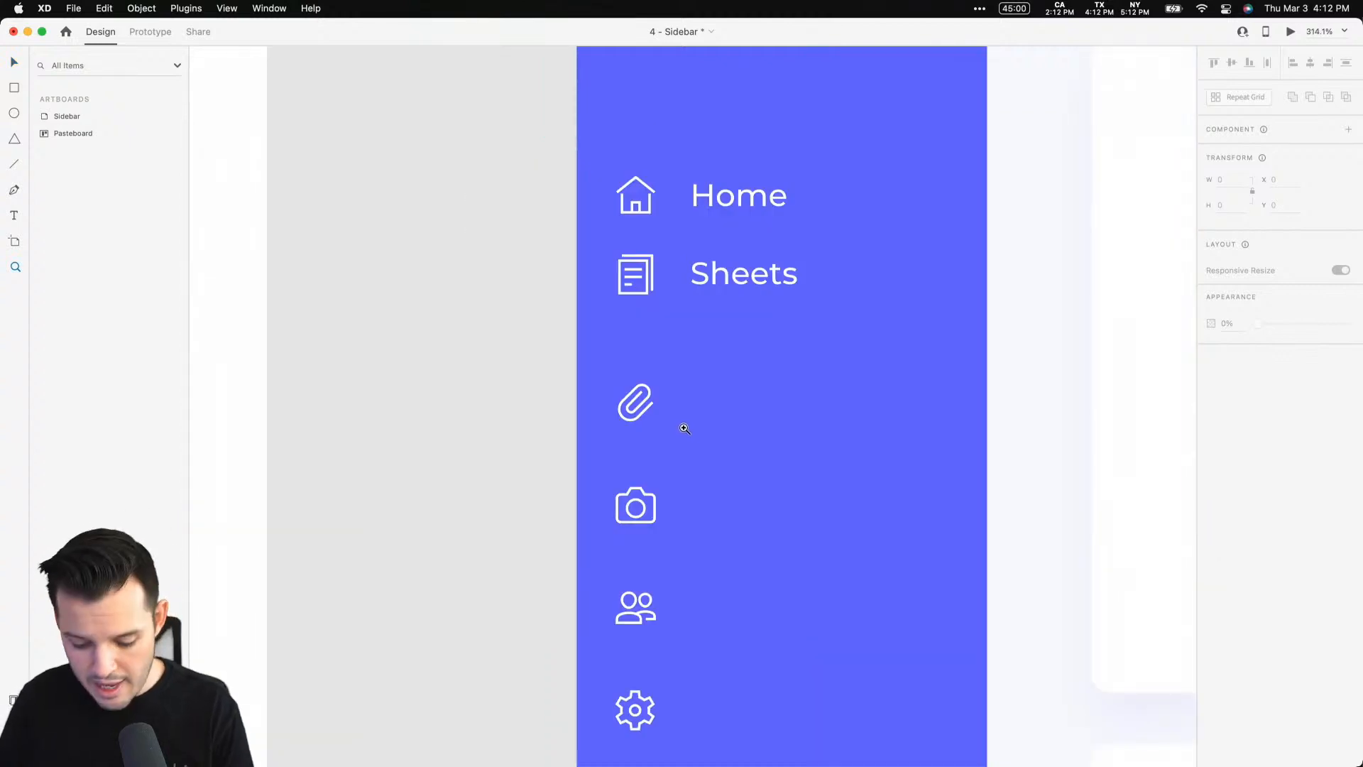
Nudge the Sheets nav item down to Y 163
left_click(643, 412)
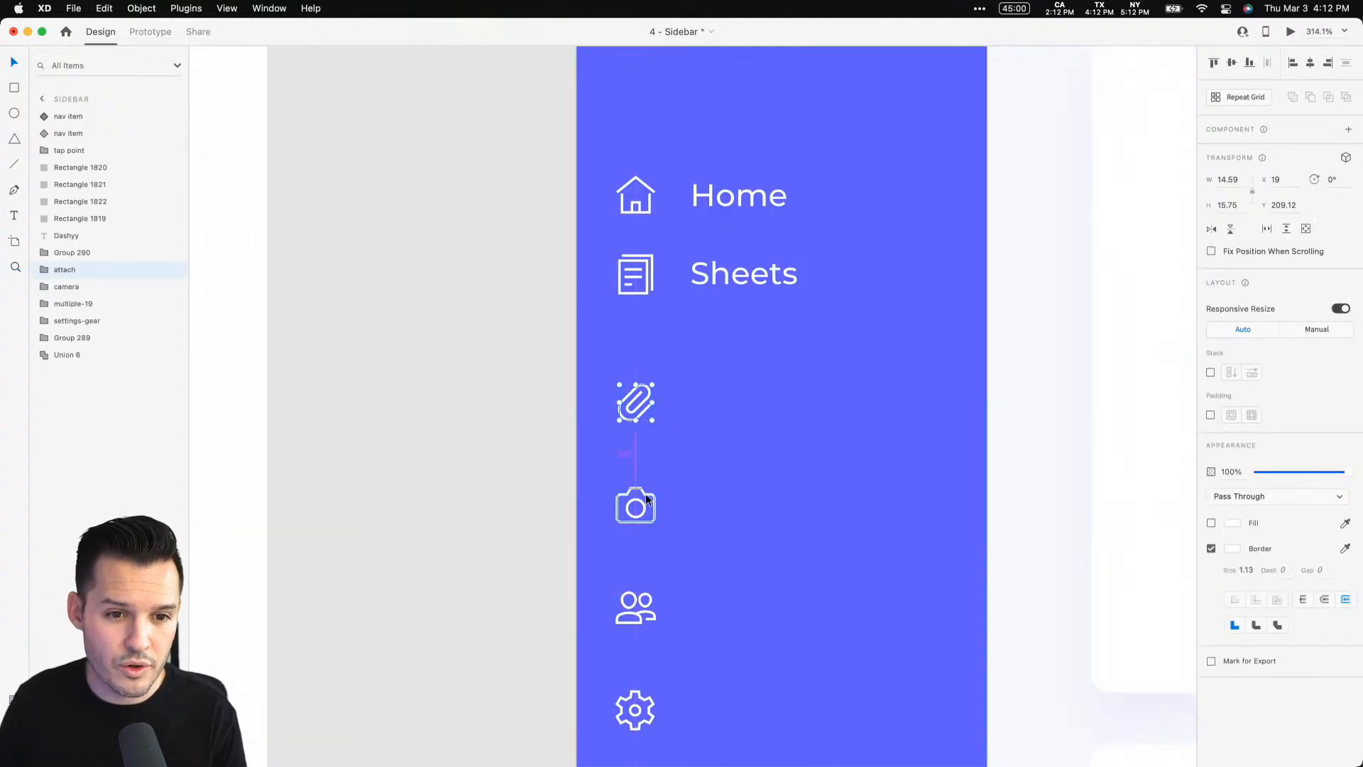
left_click(642, 274)
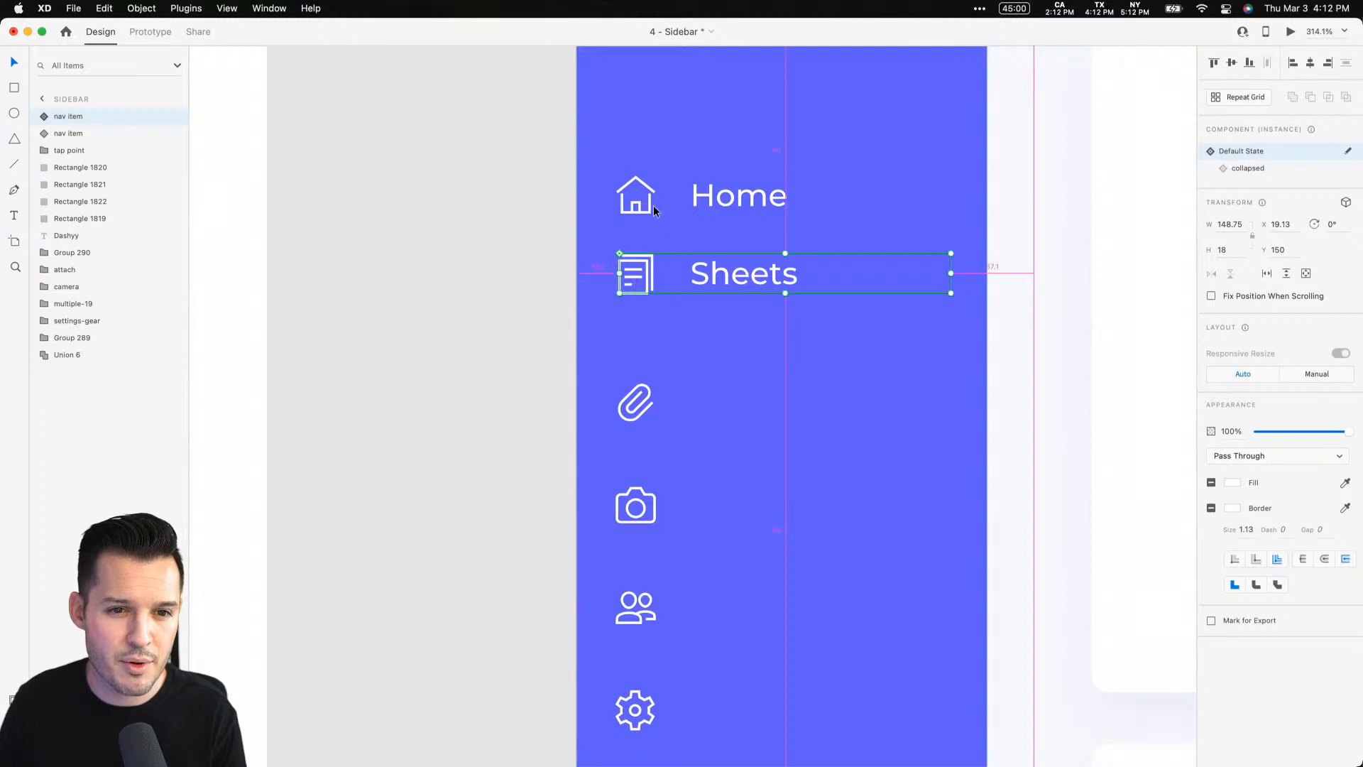
key("Down")
key("Down")
key("Down")
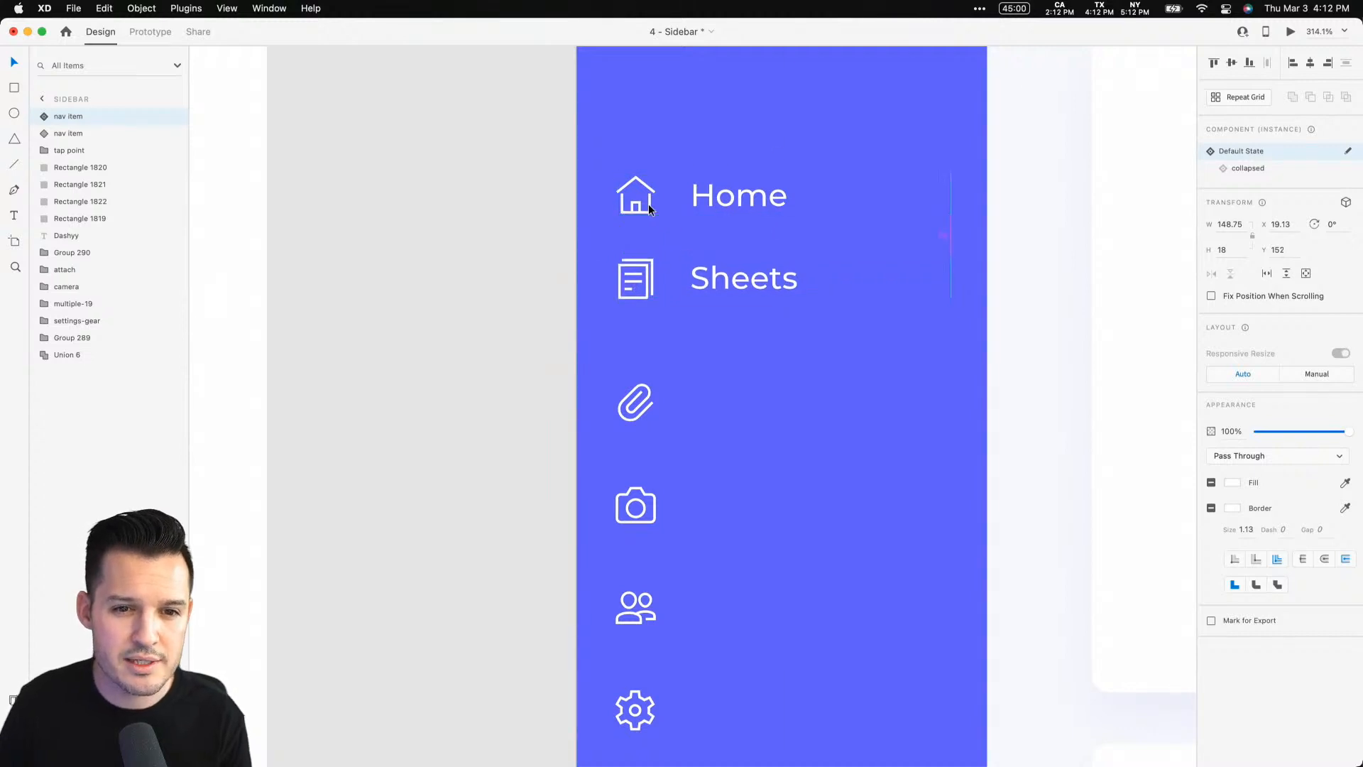
key("shift+Down")
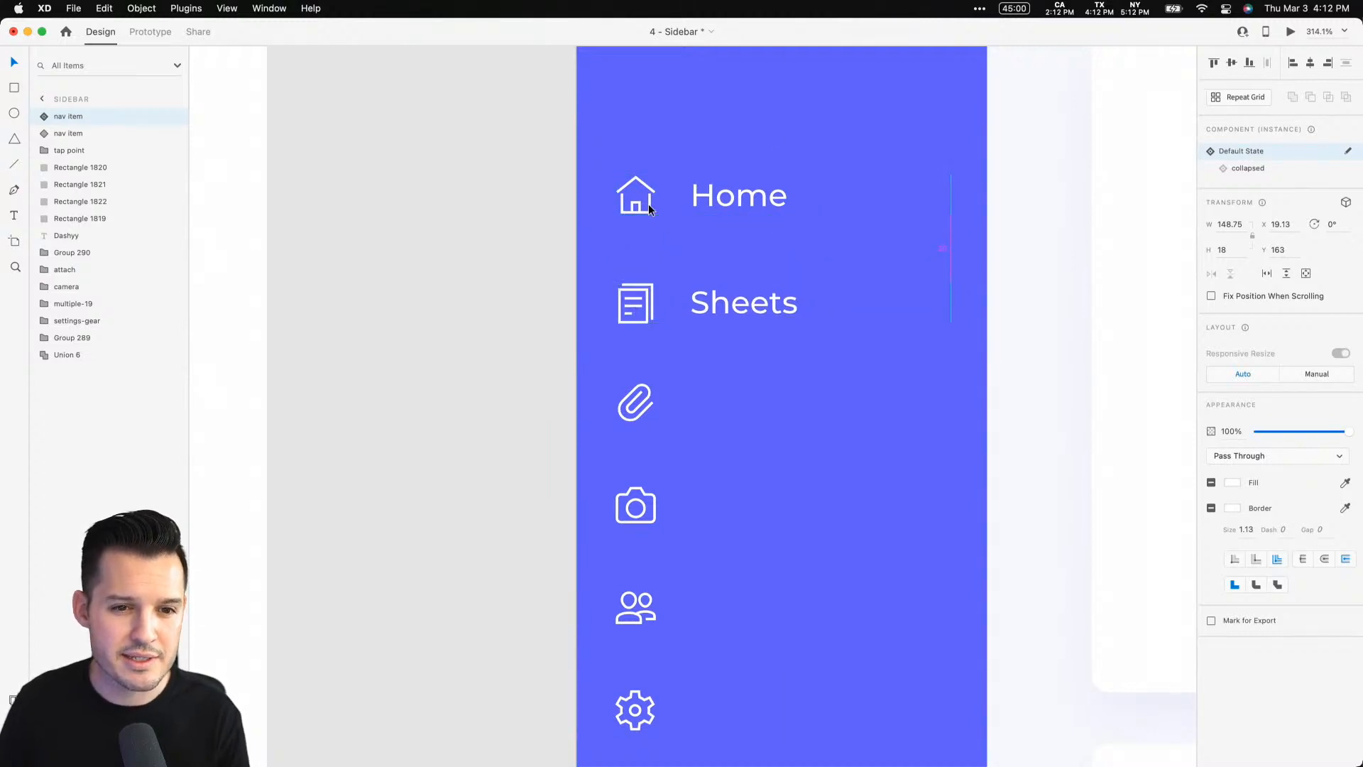
Move the attach icon off the sidebar and place a duplicate Sheets nav item in its slot at Y 211
left_click(637, 416)
left_click_drag(637, 416, 578, 416)
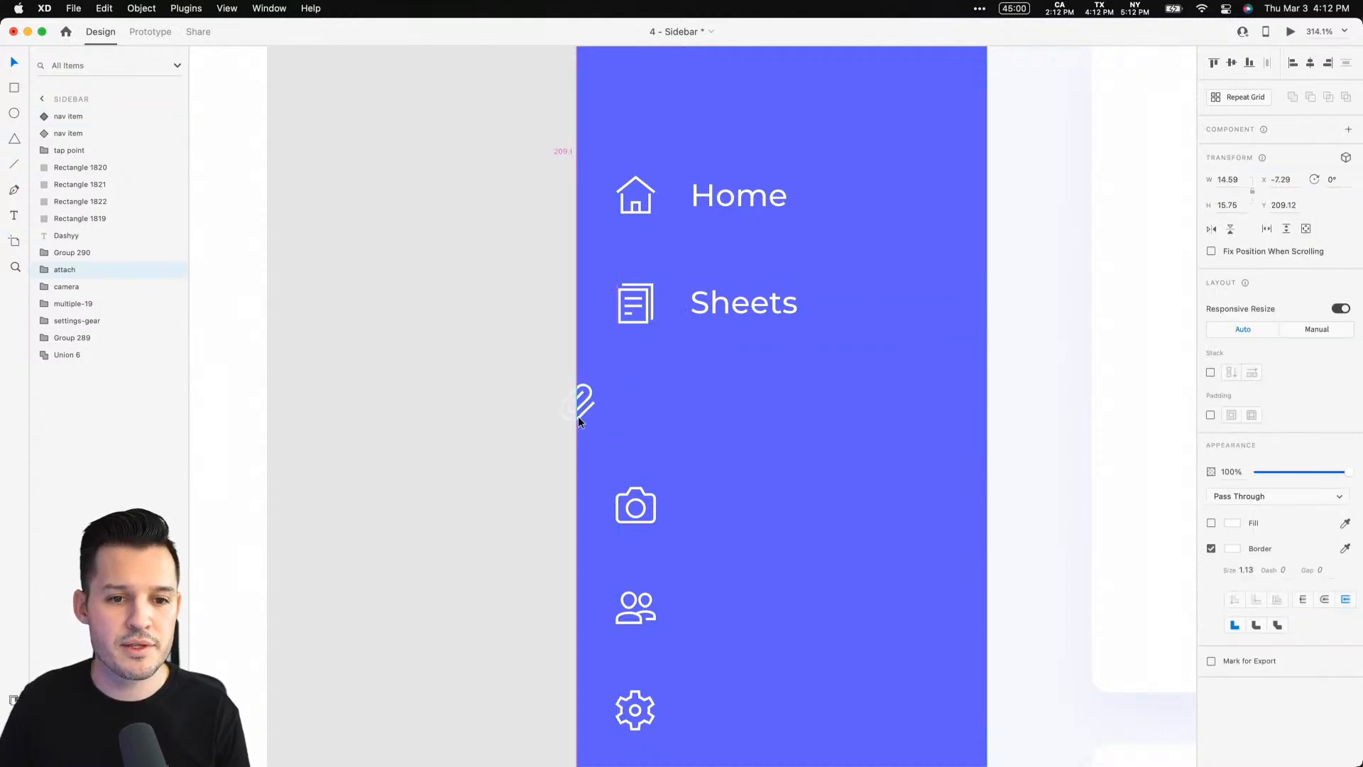
left_click(646, 312)
left_click_drag(646, 313, 649, 416)
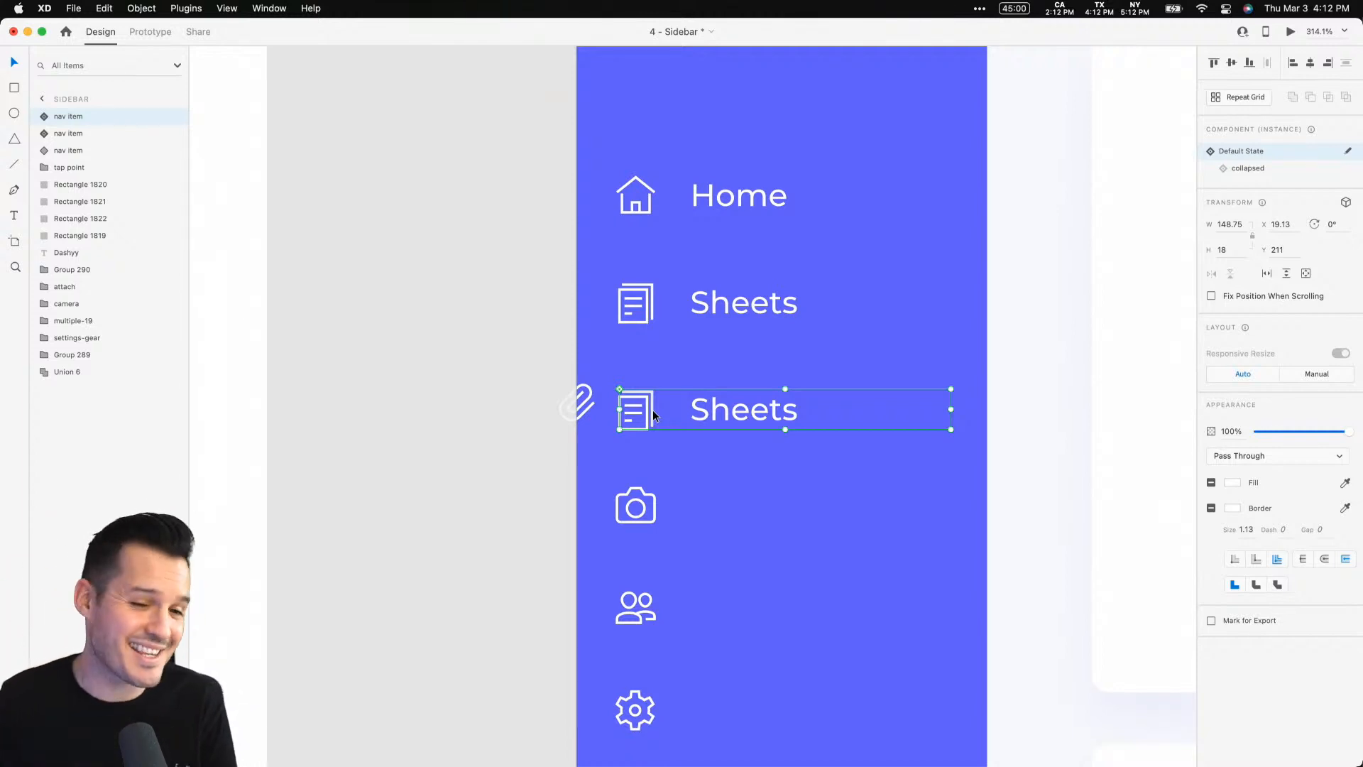
Delete the attach icon
left_click(587, 398)
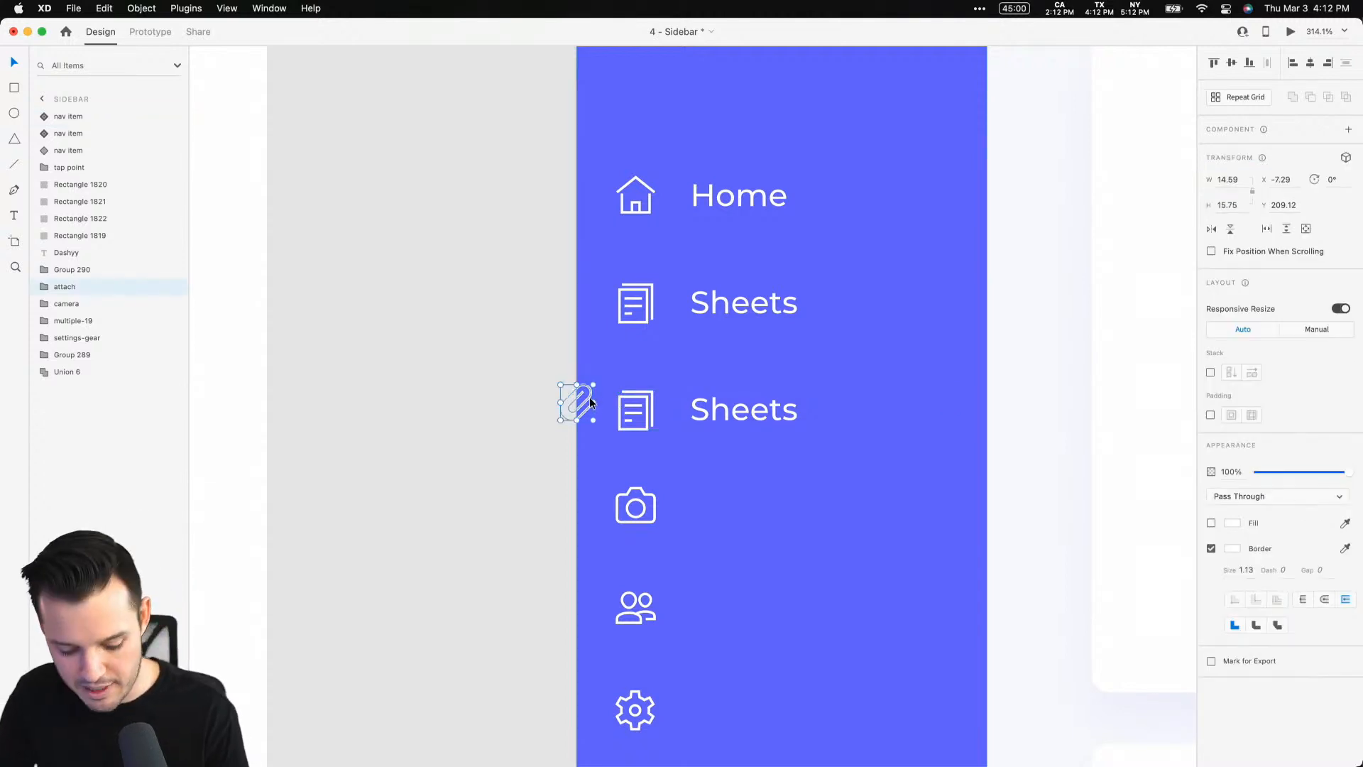
key("Delete")
key("super+equal")
key("super+equal")
key("super+equal")
left_click_drag(589, 398, 660, 318)
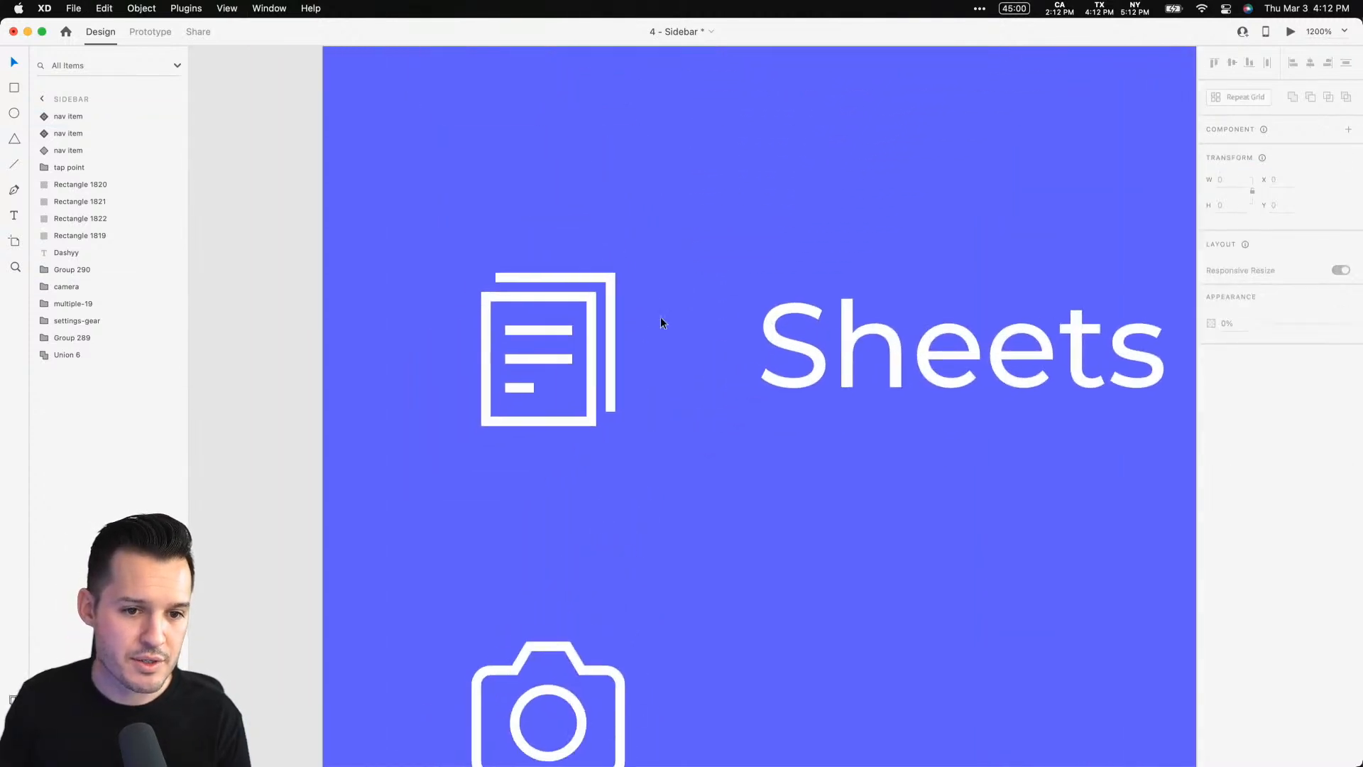
Restore the attach icon and swap it into the duplicate nav item in place of its document icon
key("super+z")
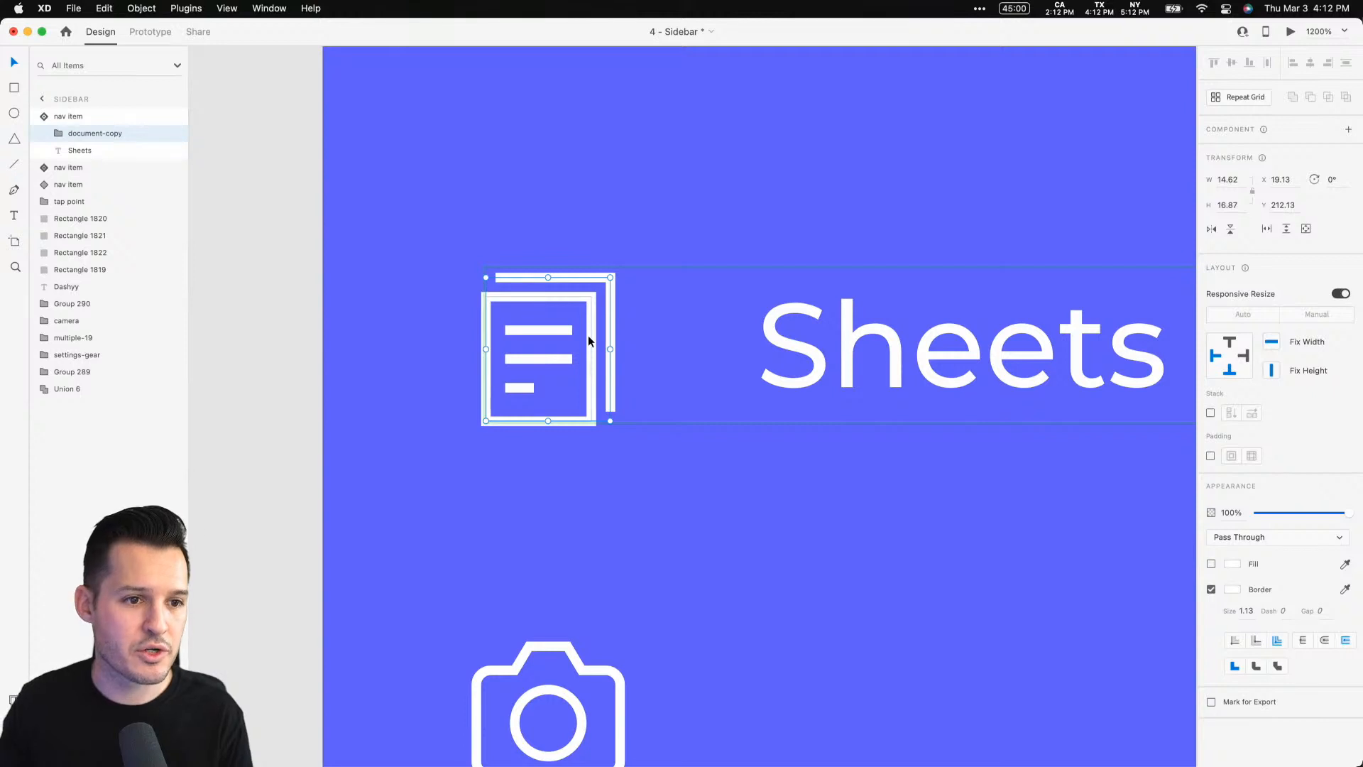
left_click_drag(356, 313, 577, 340)
left_click(117, 151)
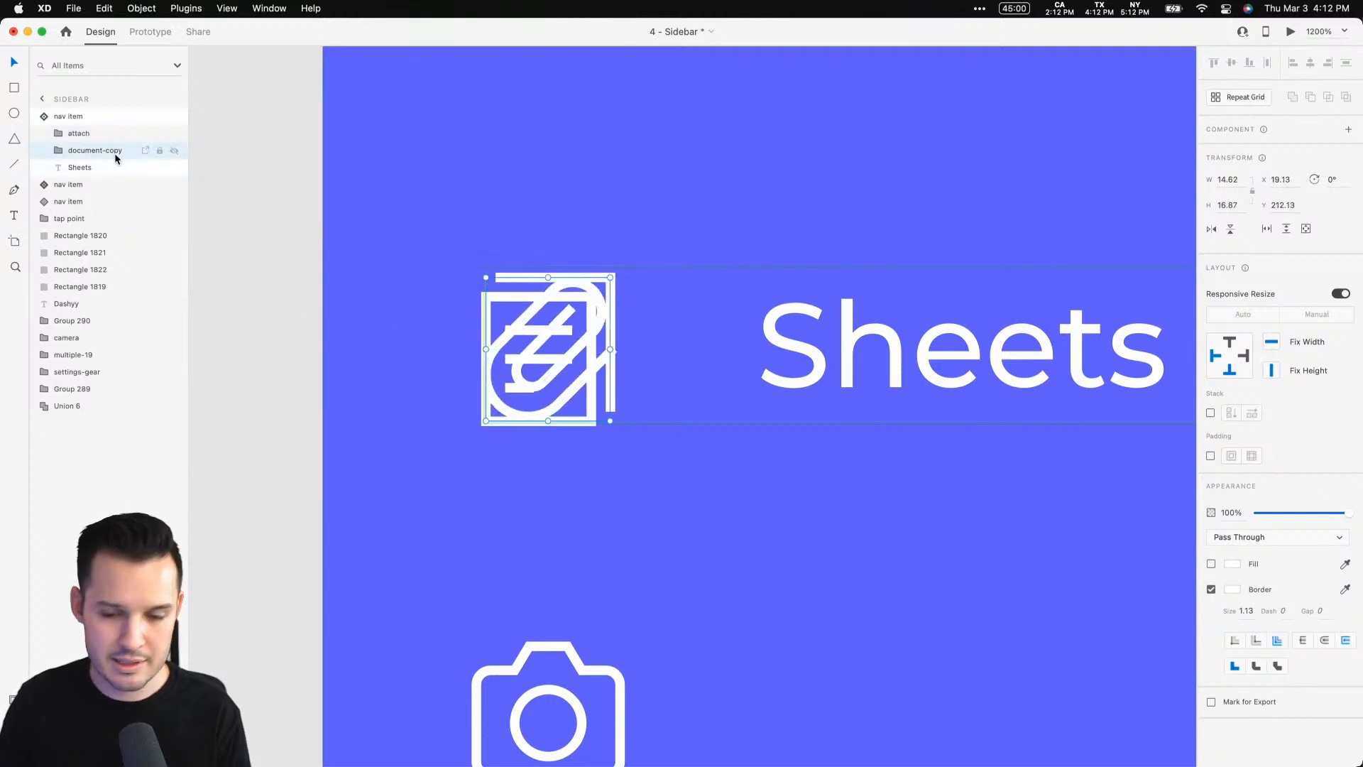
key("Delete")
left_click(80, 138)
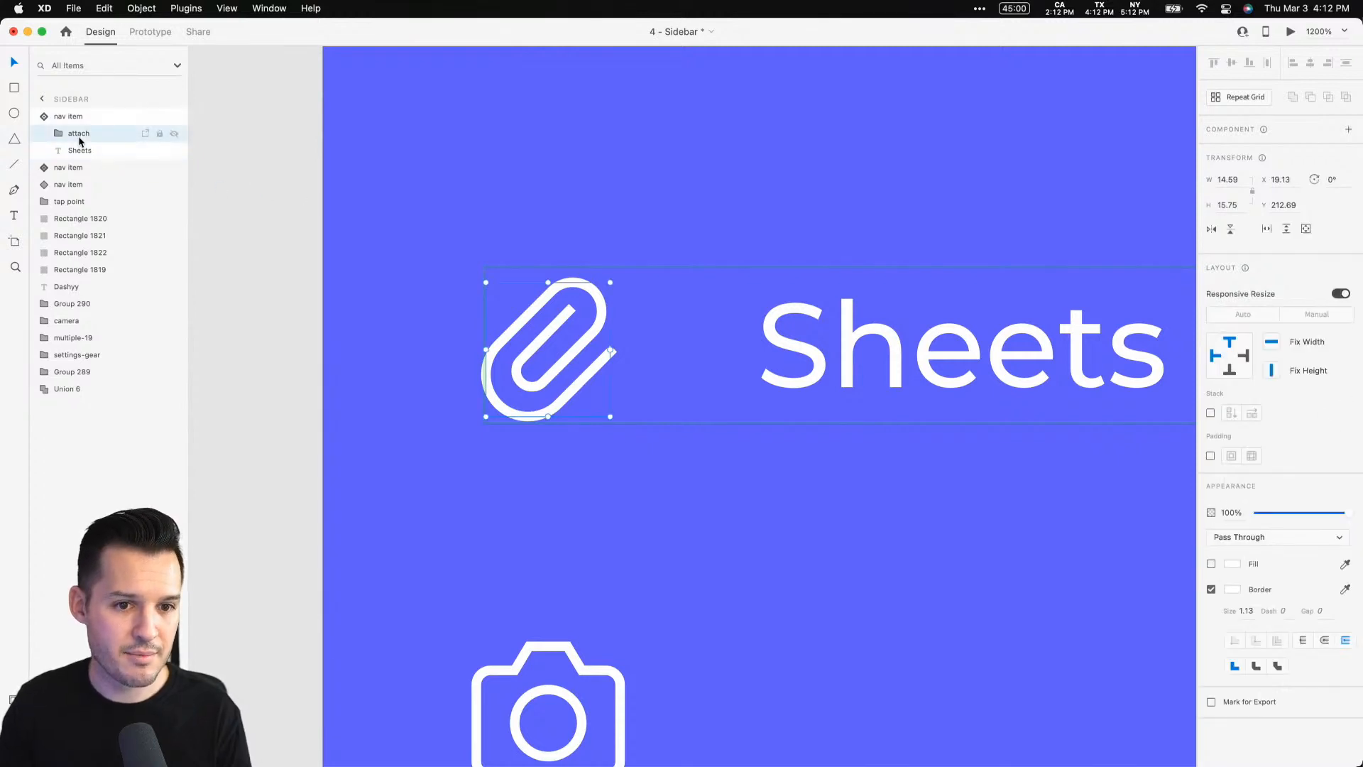
Rename the duplicate nav item's label to Attachments
left_click(918, 354)
double_click(918, 353)
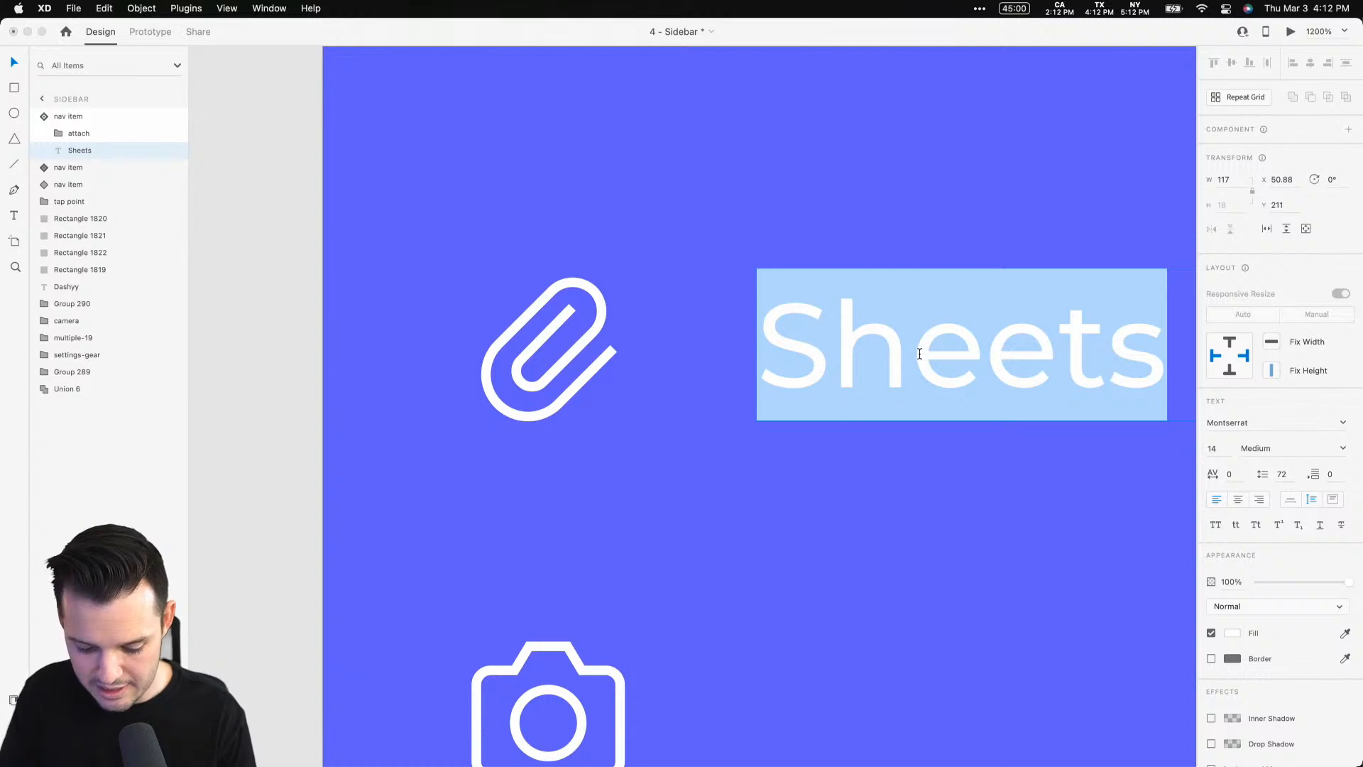
type("Attachm")
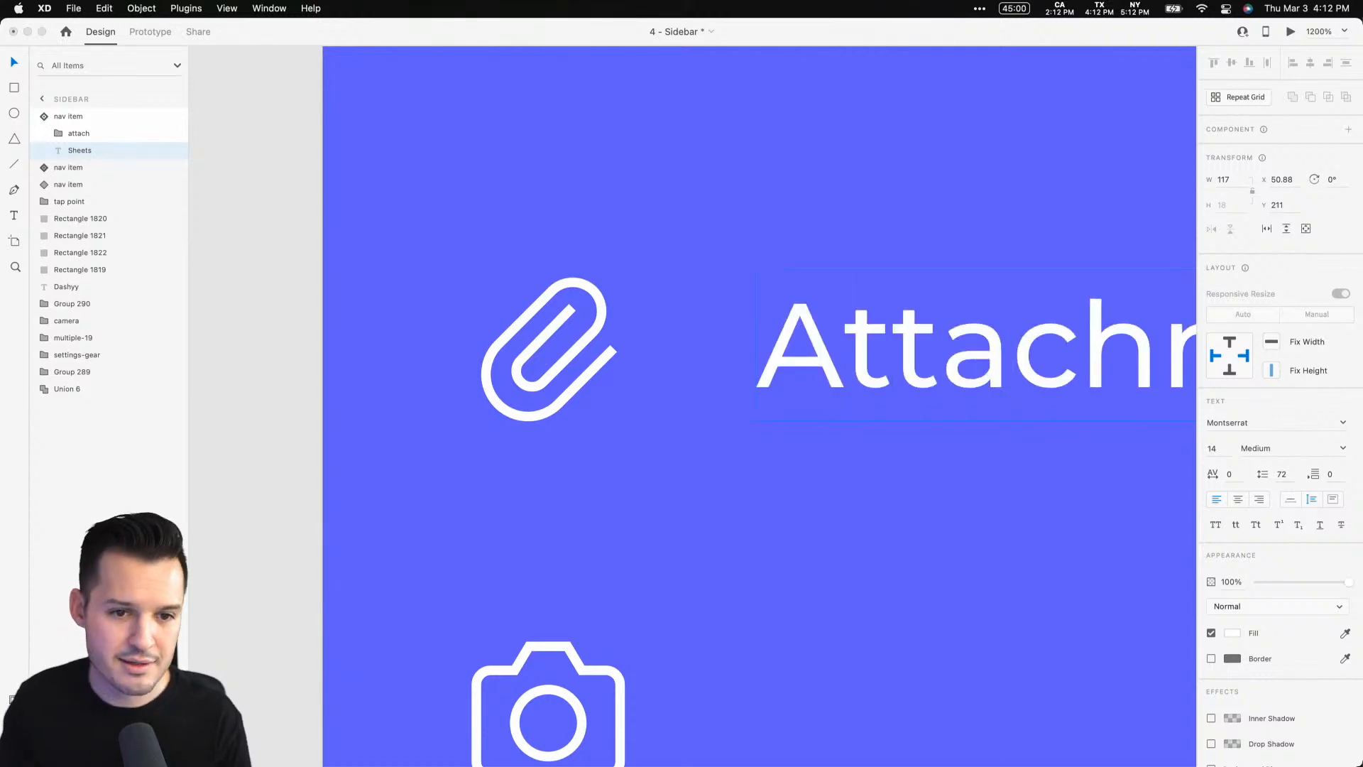
key("Escape")
Switch the nav item to its collapsed state and replace its document icon with the pasted attach icon
left_click(100, 117)
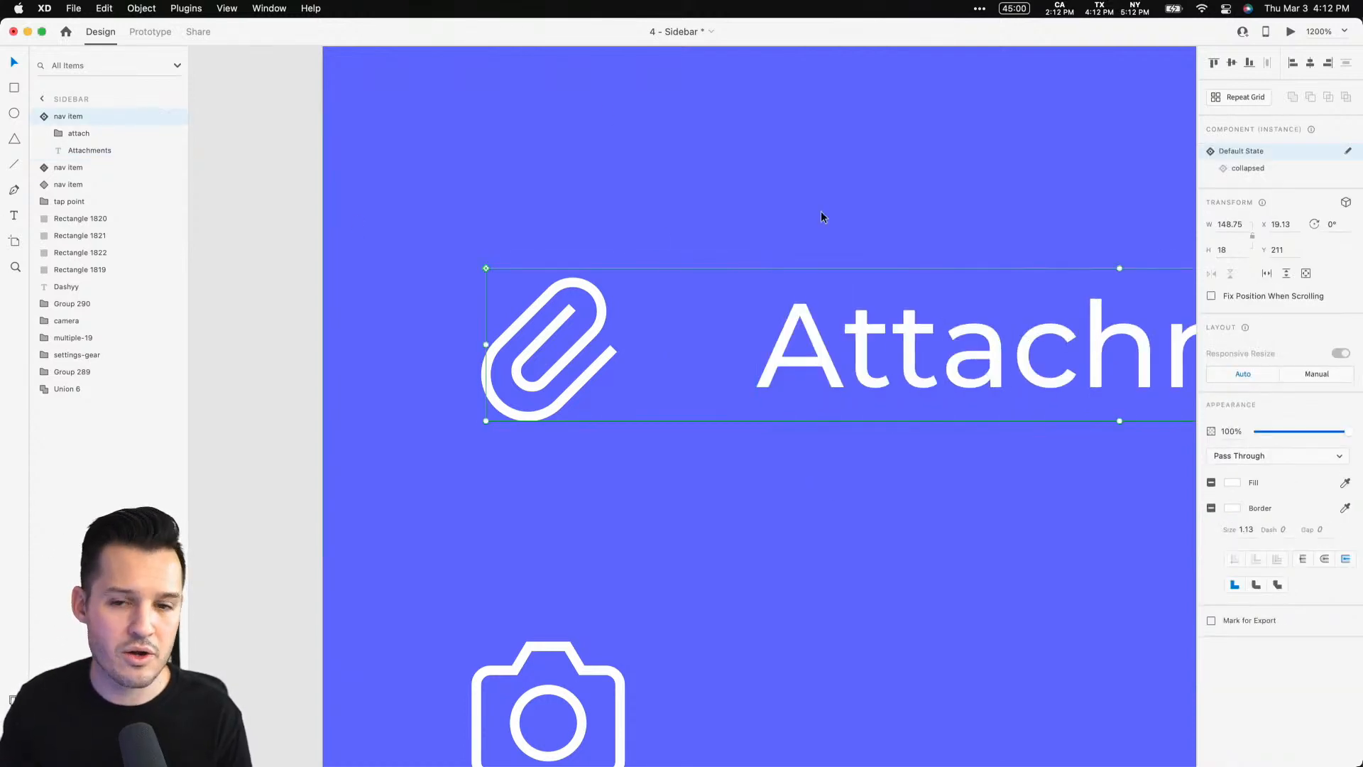
left_click(1253, 169)
double_click(554, 332)
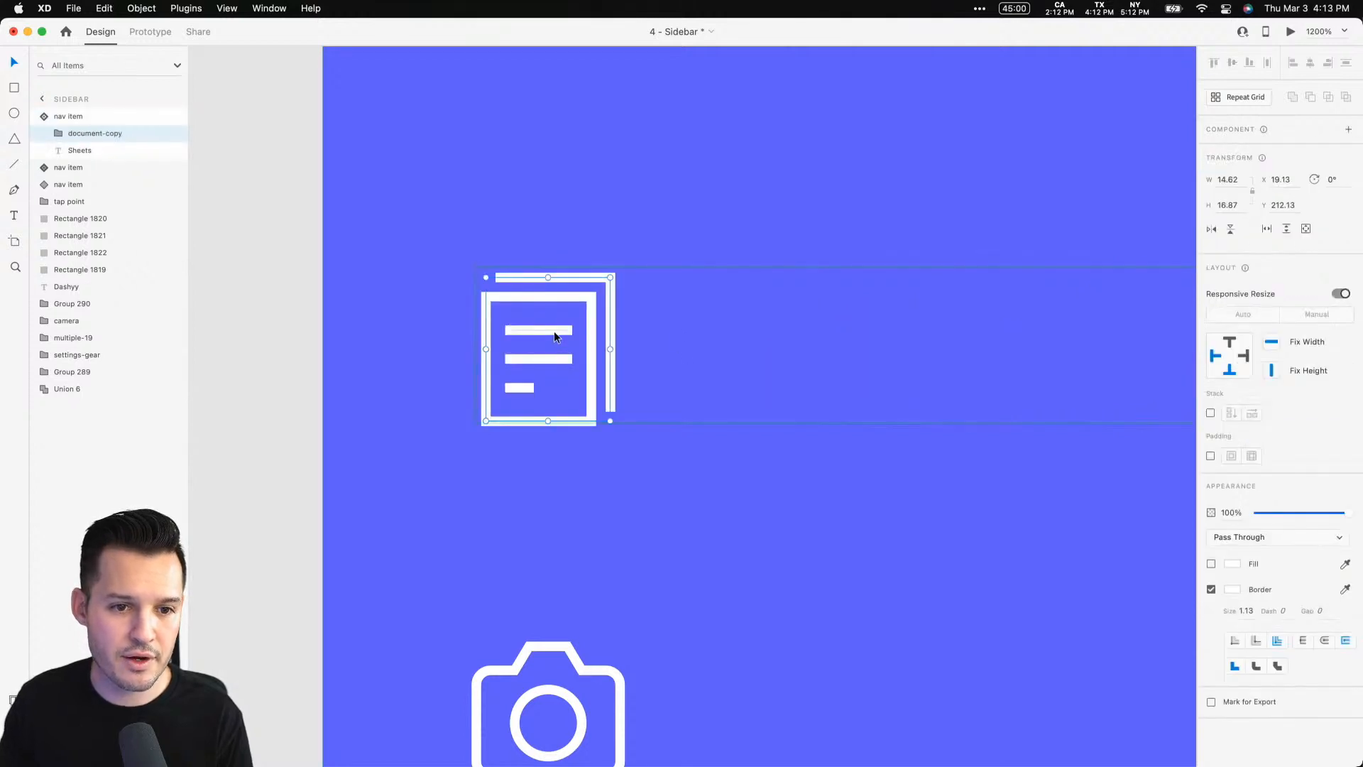
key("super+v")
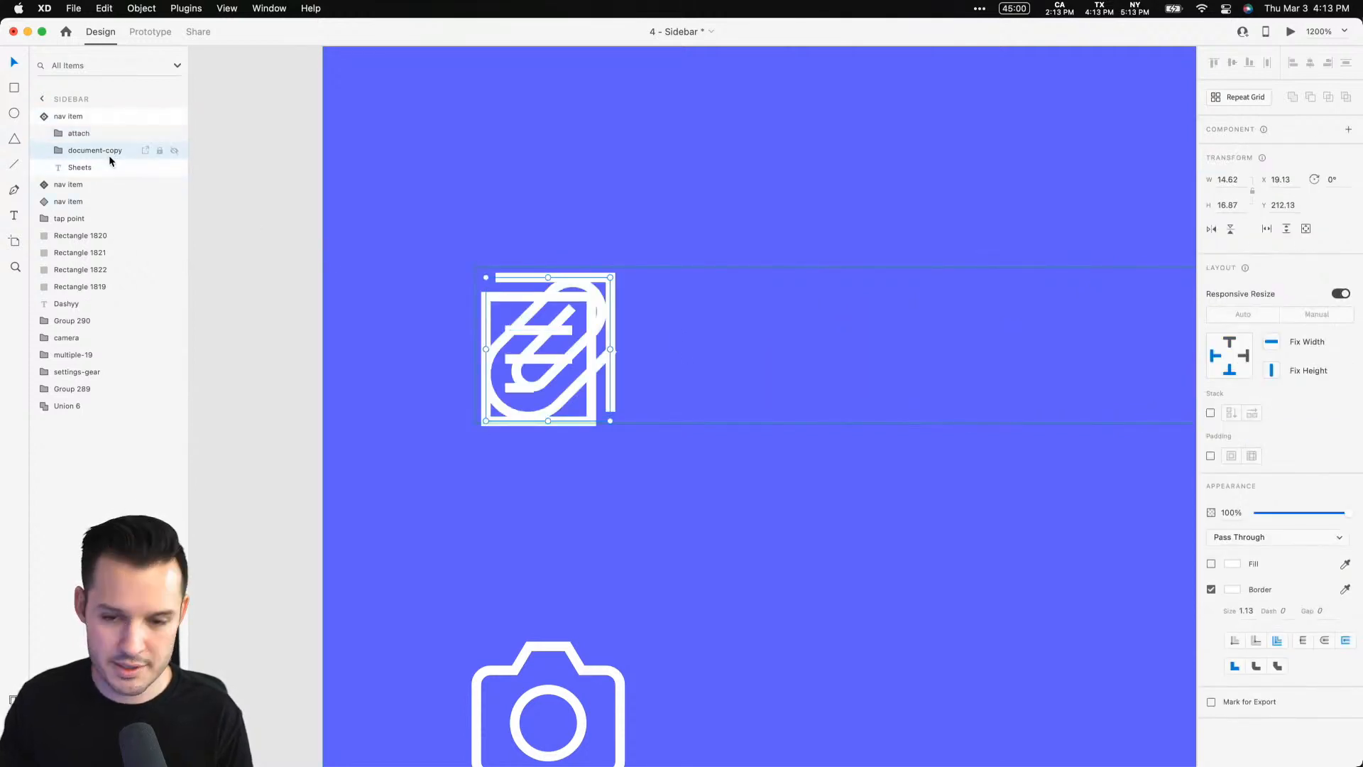
key("Delete")
Rename the collapsed state's hidden label to Attachments
left_click(700, 348)
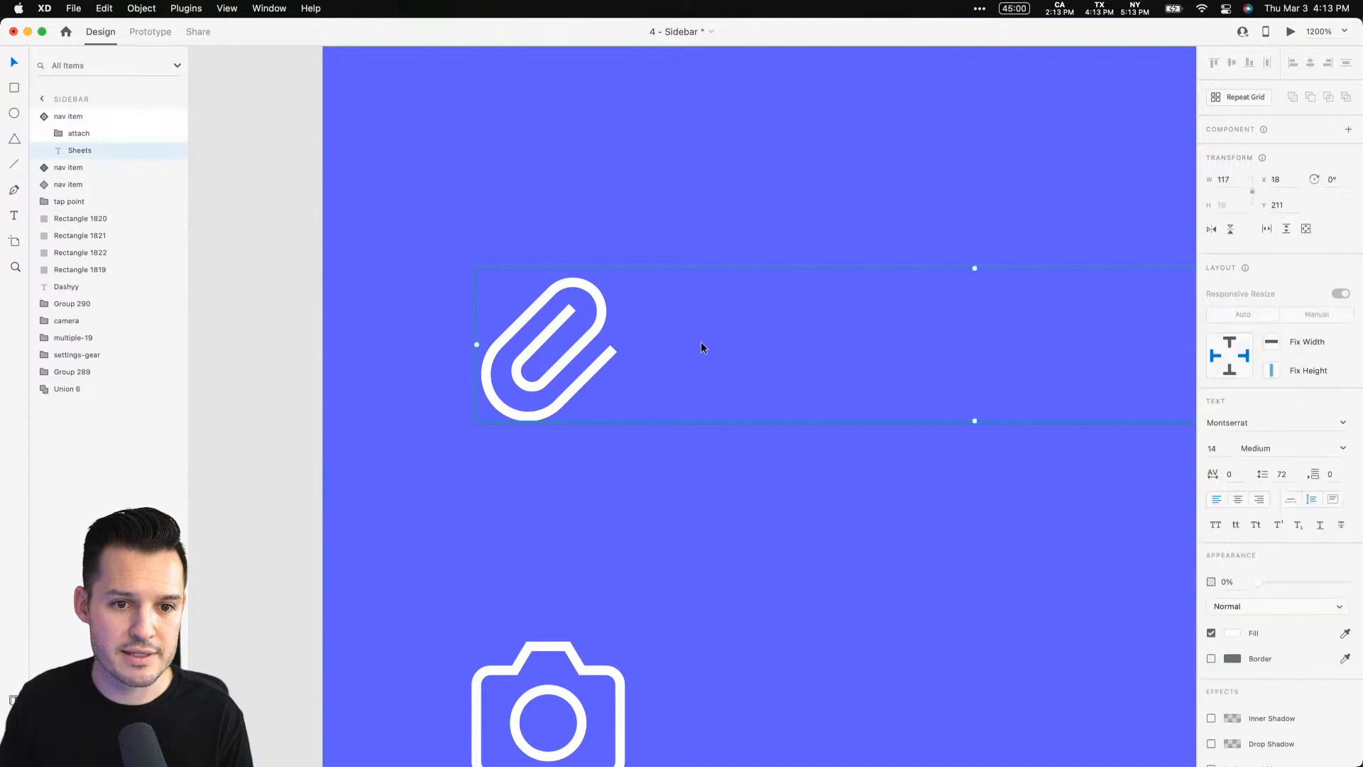
double_click(701, 347)
type("Attac")
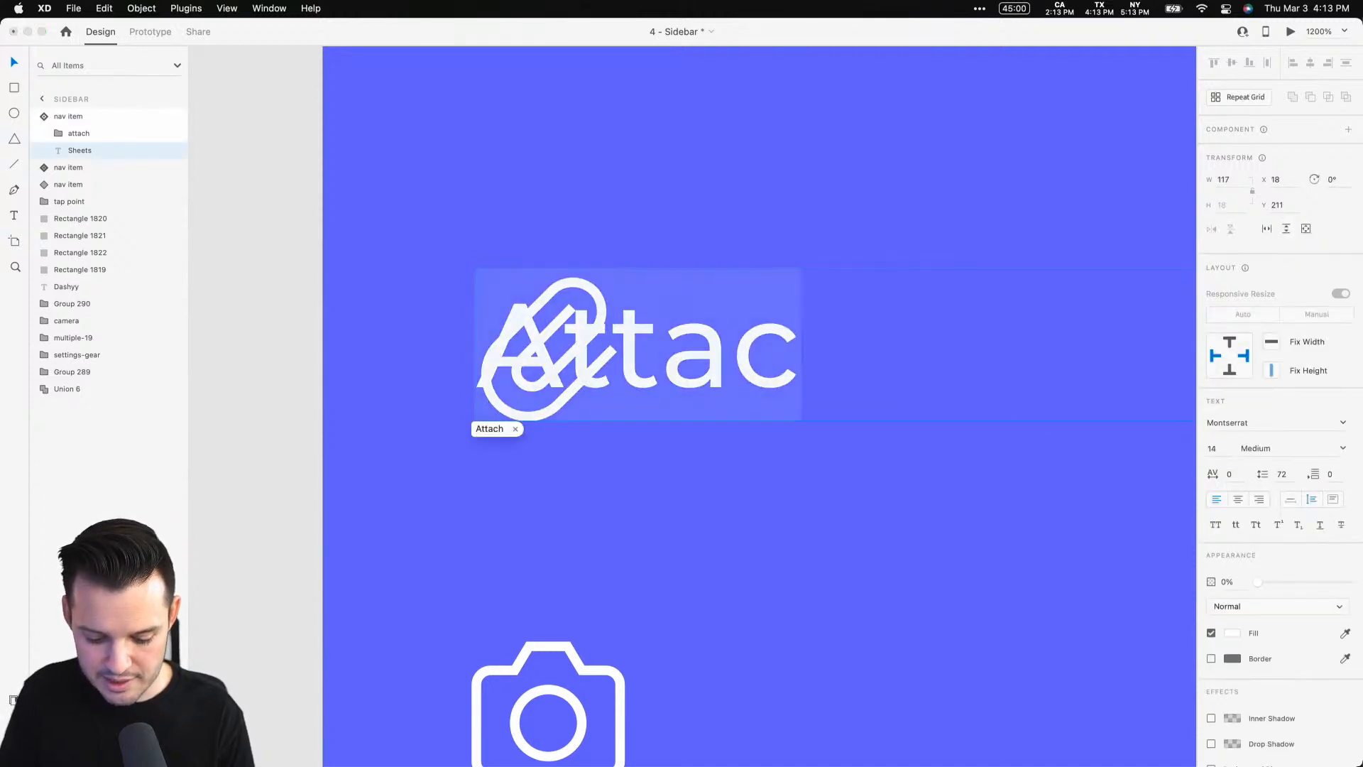
type("hments")
left_click(250, 313)
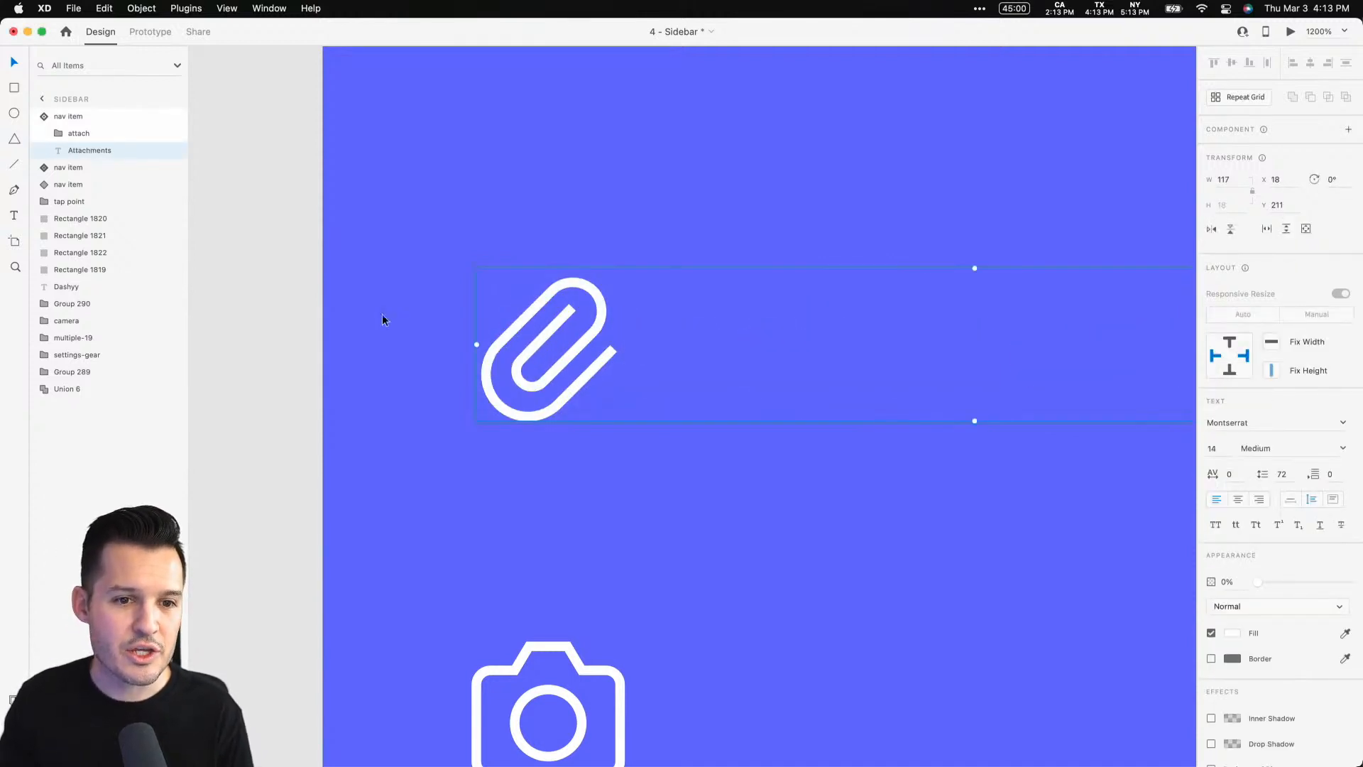
Switch the Attachments nav item back to its default state
left_click(73, 118)
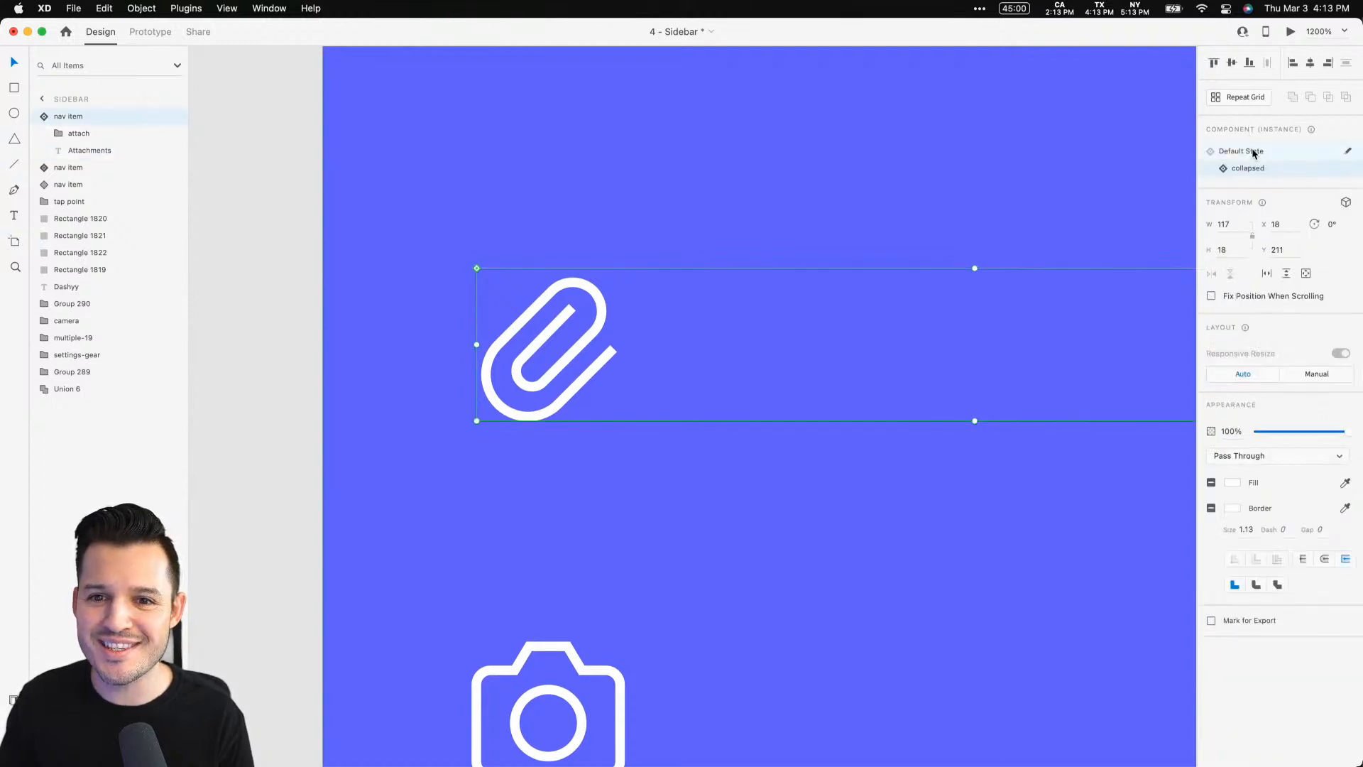
left_click(1254, 152)
left_click(819, 222)
key("super+minus")
key("super+minus")
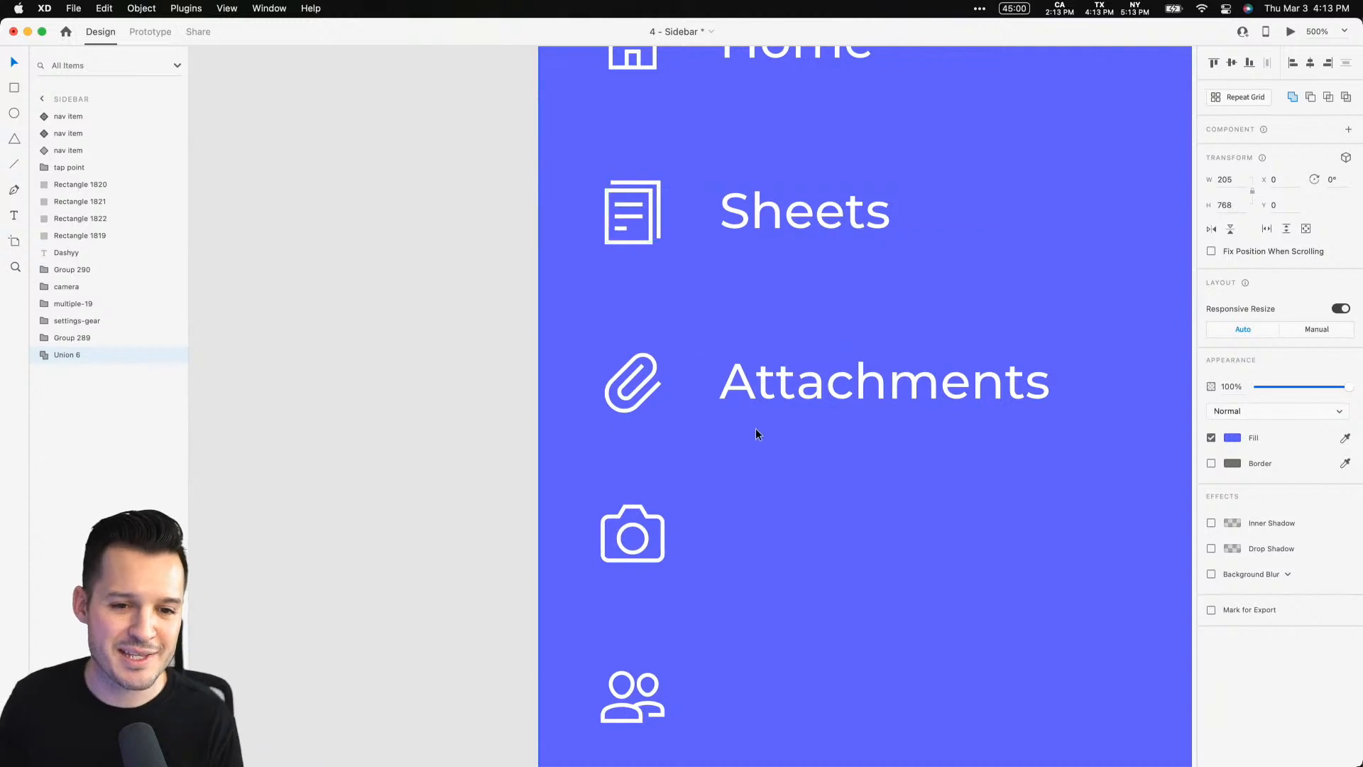
Duplicate the Attachments nav item just below itself
left_click_drag(794, 523, 725, 305)
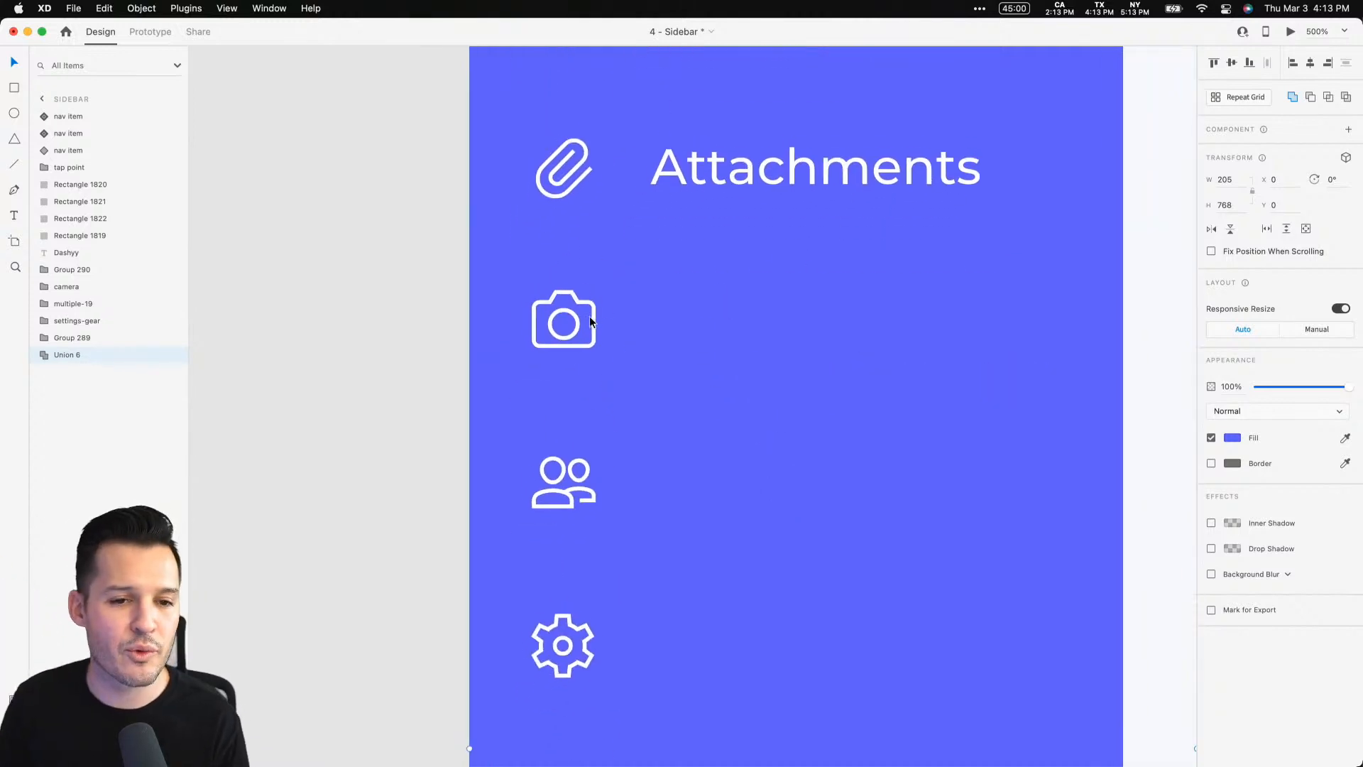
left_click(698, 183)
left_click_drag(697, 183, 698, 208)
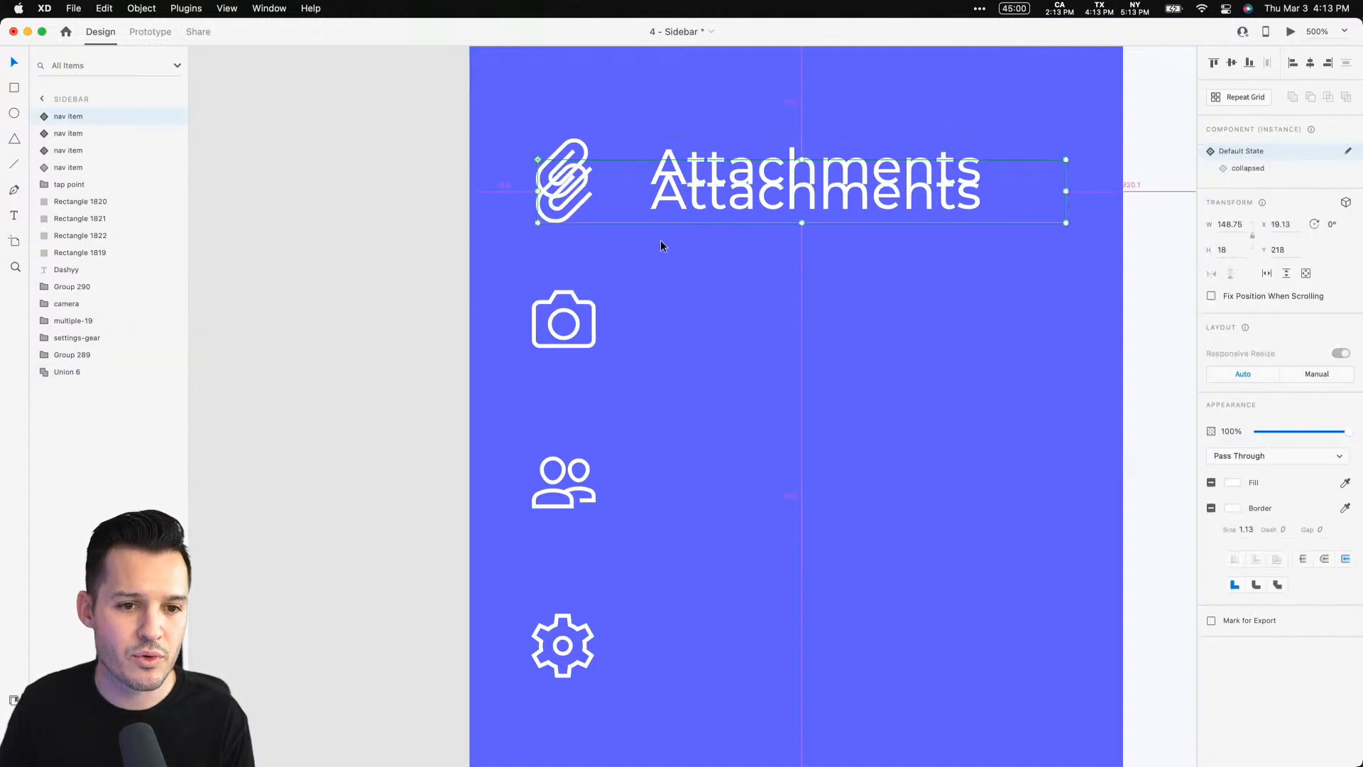
Cut the standalone camera icon and move the duplicate nav item into its slot
left_click(552, 335)
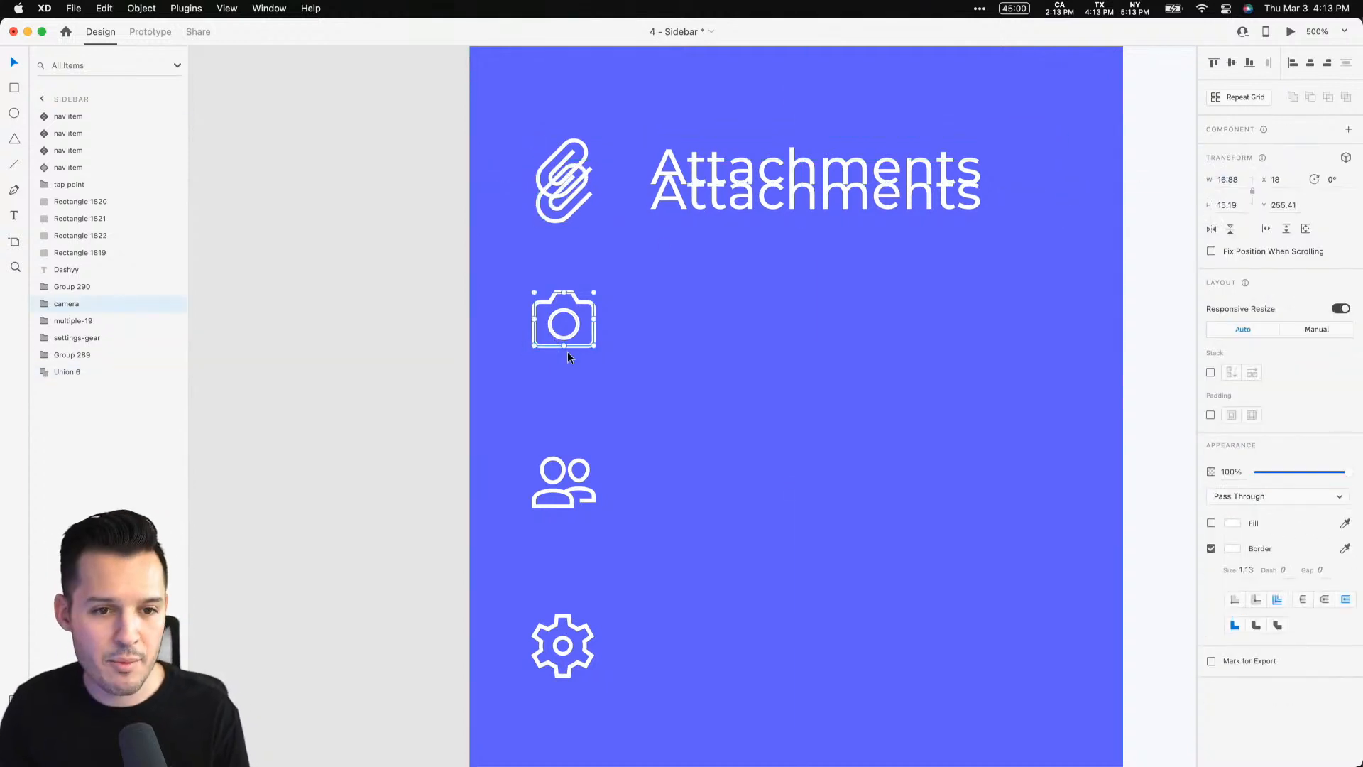
key("Delete")
left_click_drag(719, 190, 727, 338)
Paste the camera icon into the duplicate nav item, nudge it down, and delete the attach icon
double_click(555, 342)
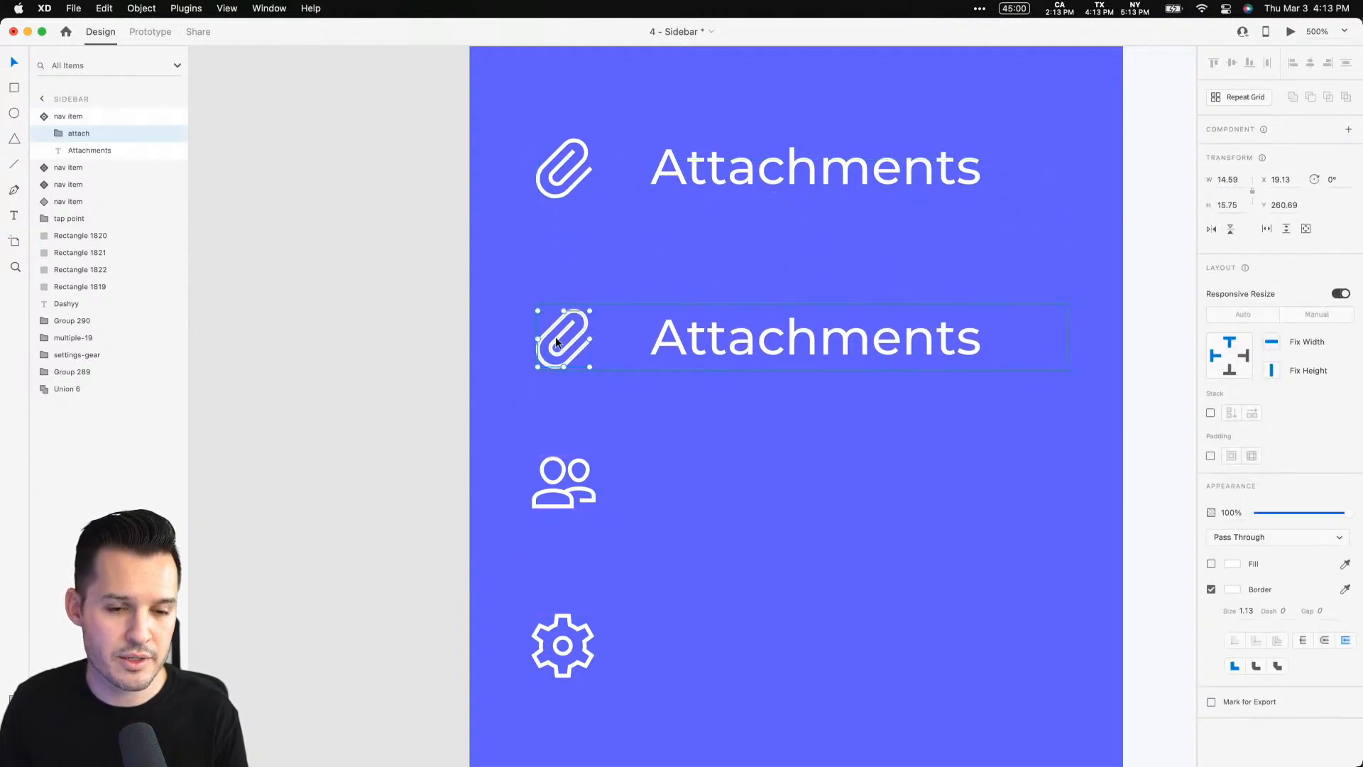
key("Down")
key("Down")
key("Down")
key("Down")
key("Down")
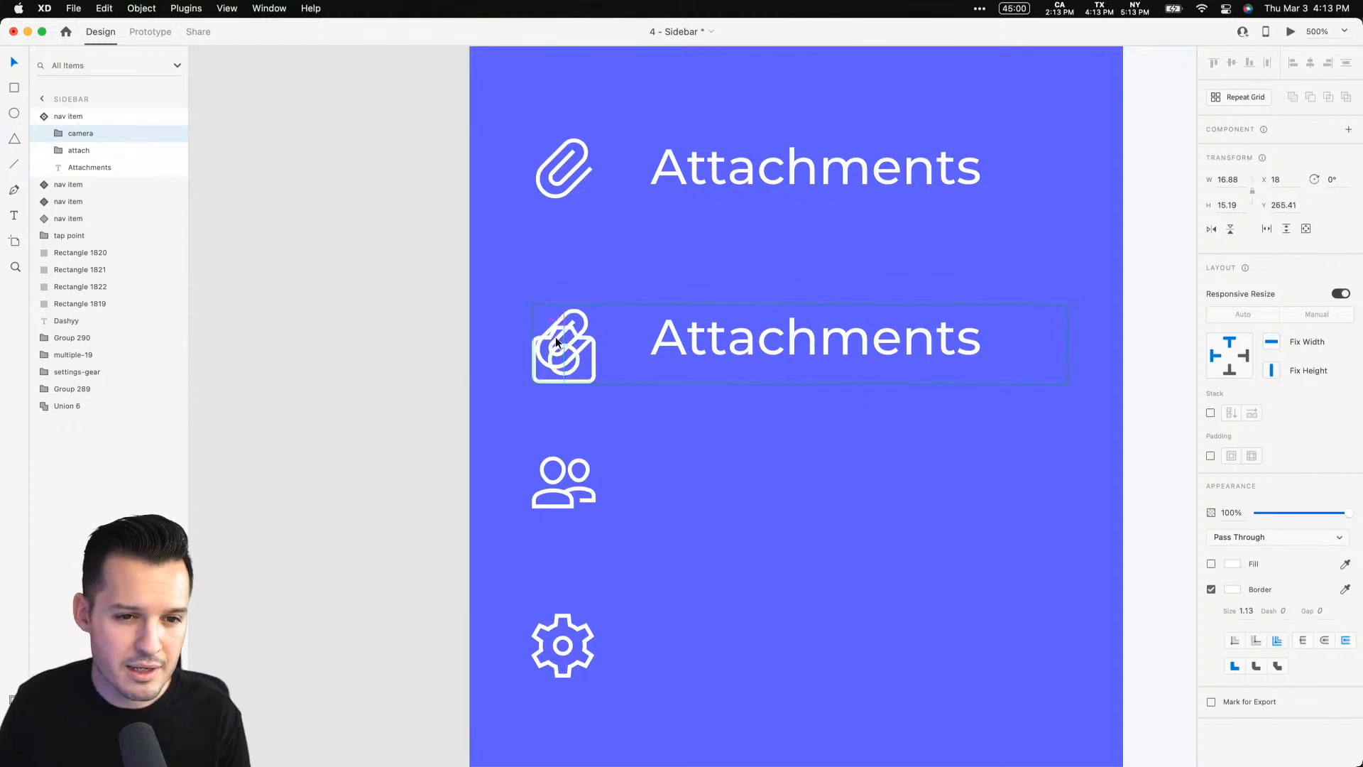
left_click(95, 150)
key("Delete")
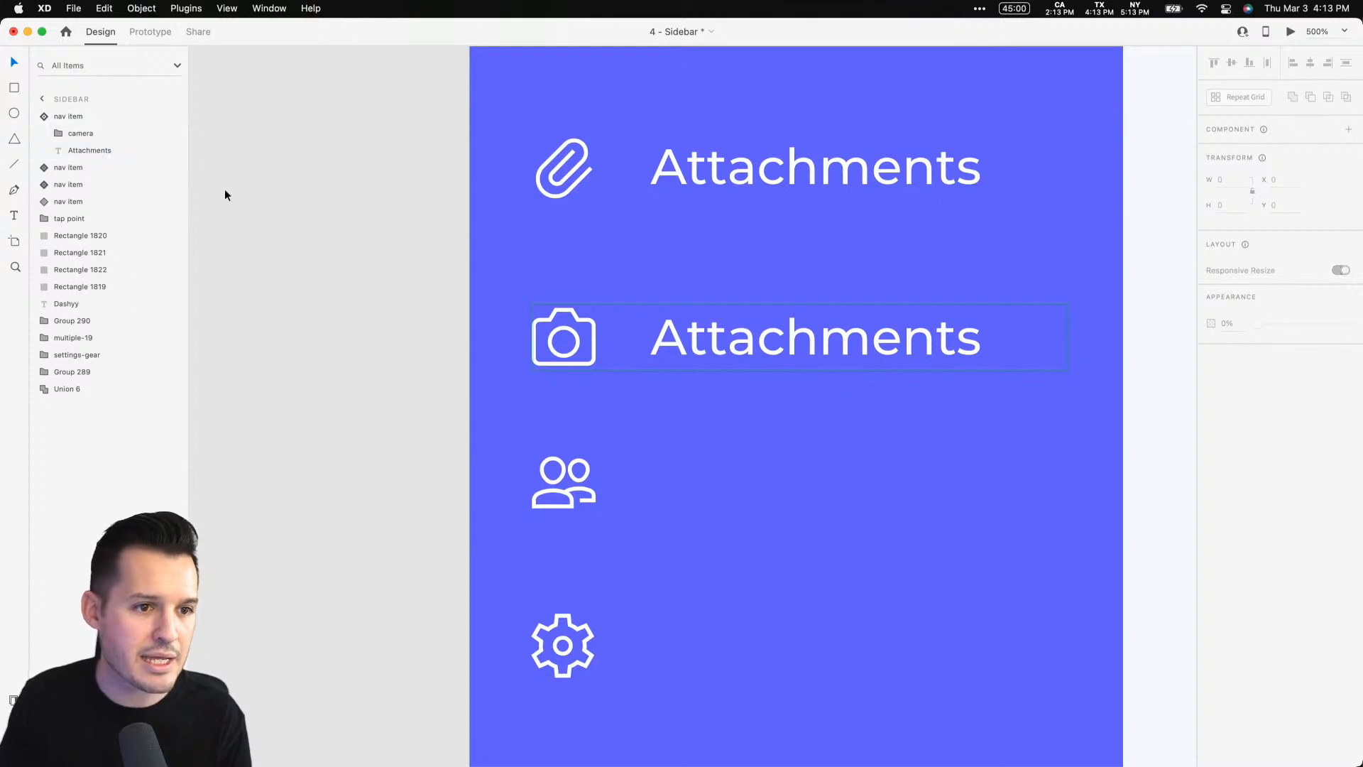
Rename the duplicate nav item's label to Photos
double_click(727, 334)
double_click(727, 333)
type("Ph")
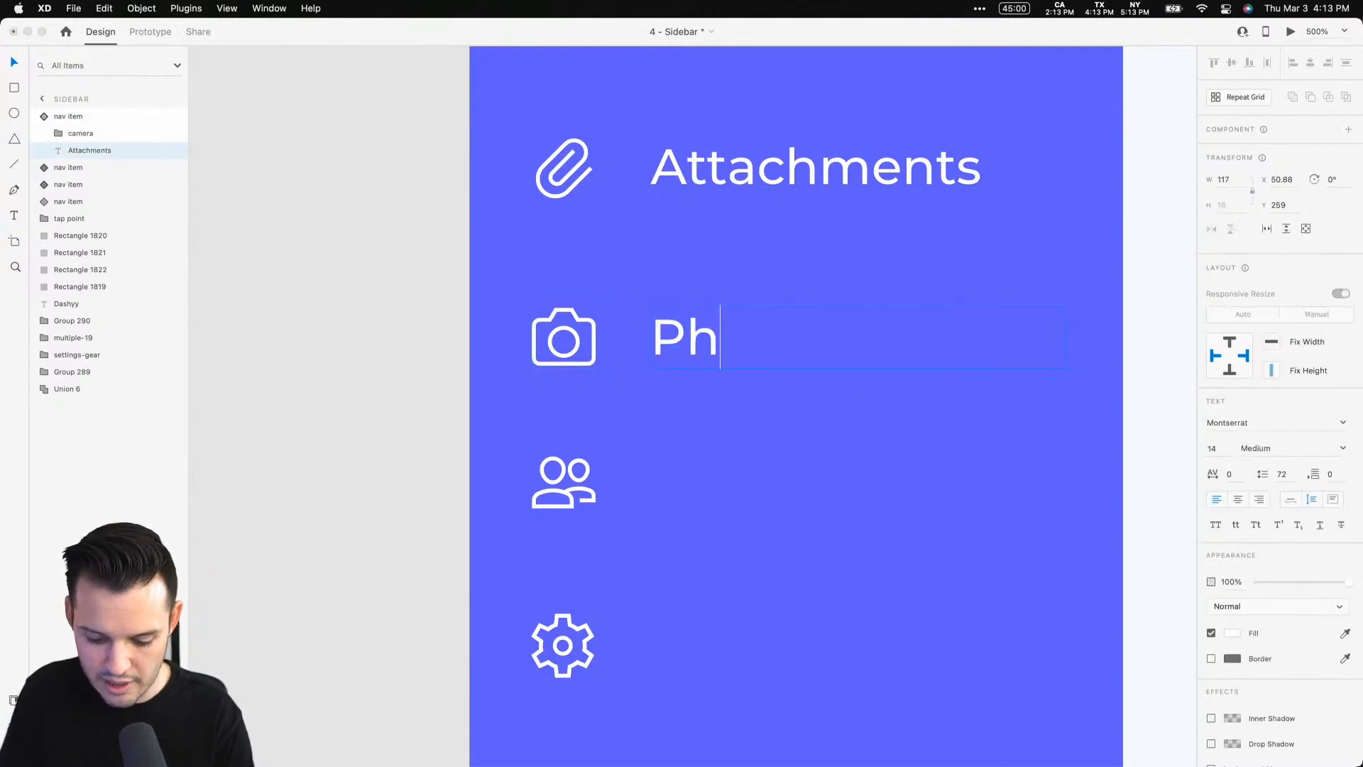
type("otos")
left_click(68, 115)
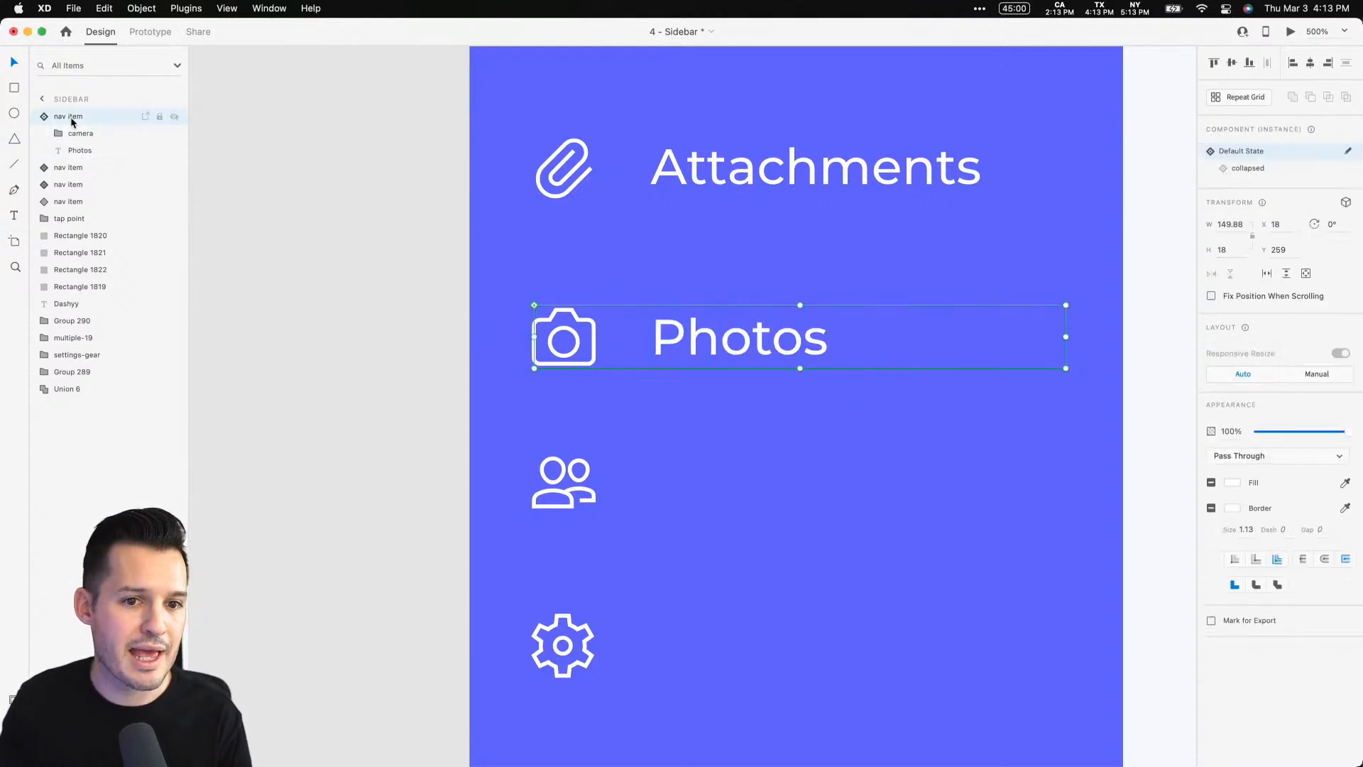
In the Photos nav item's collapsed state, paste the camera icon over the attach icon and nudge it down
left_click(1274, 169)
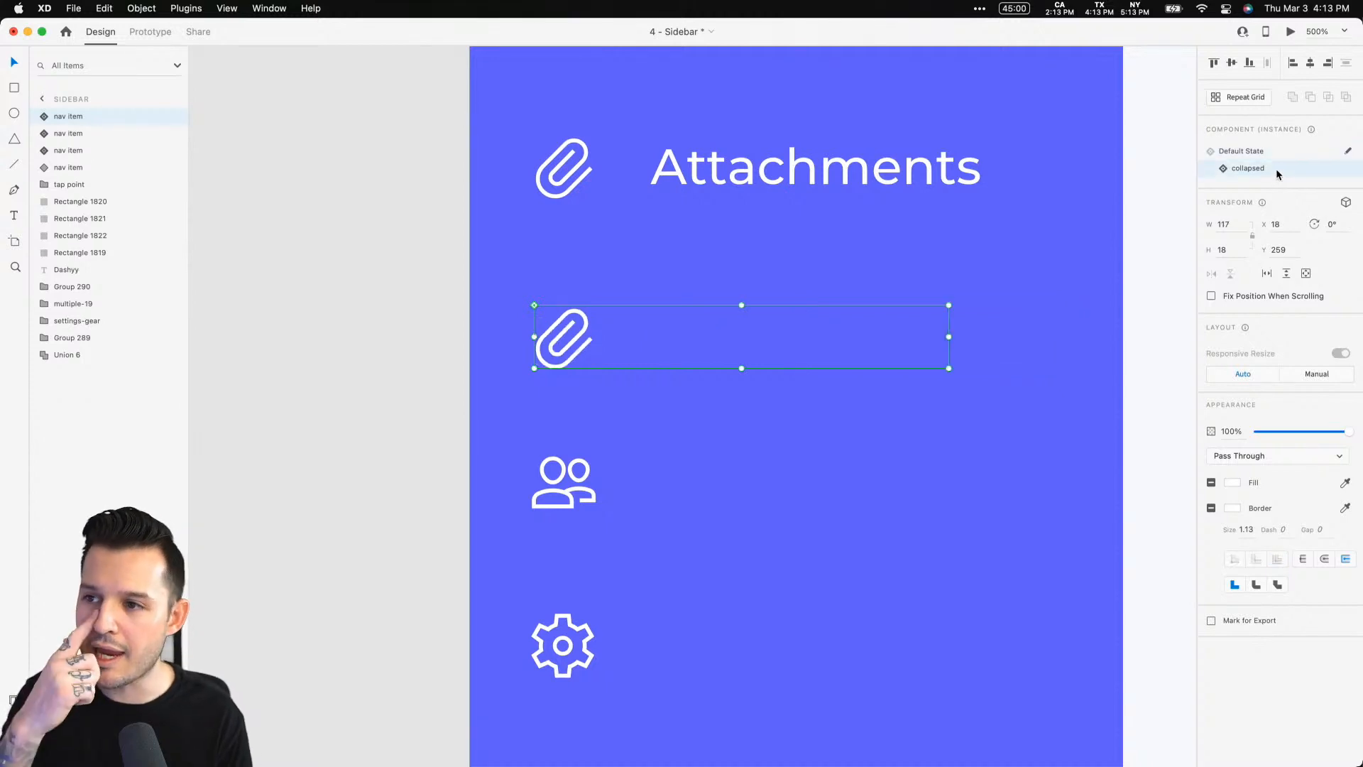
double_click(568, 344)
key("super+c")
key("Down")
key("Down")
key("Down")
key("Down")
key("Down")
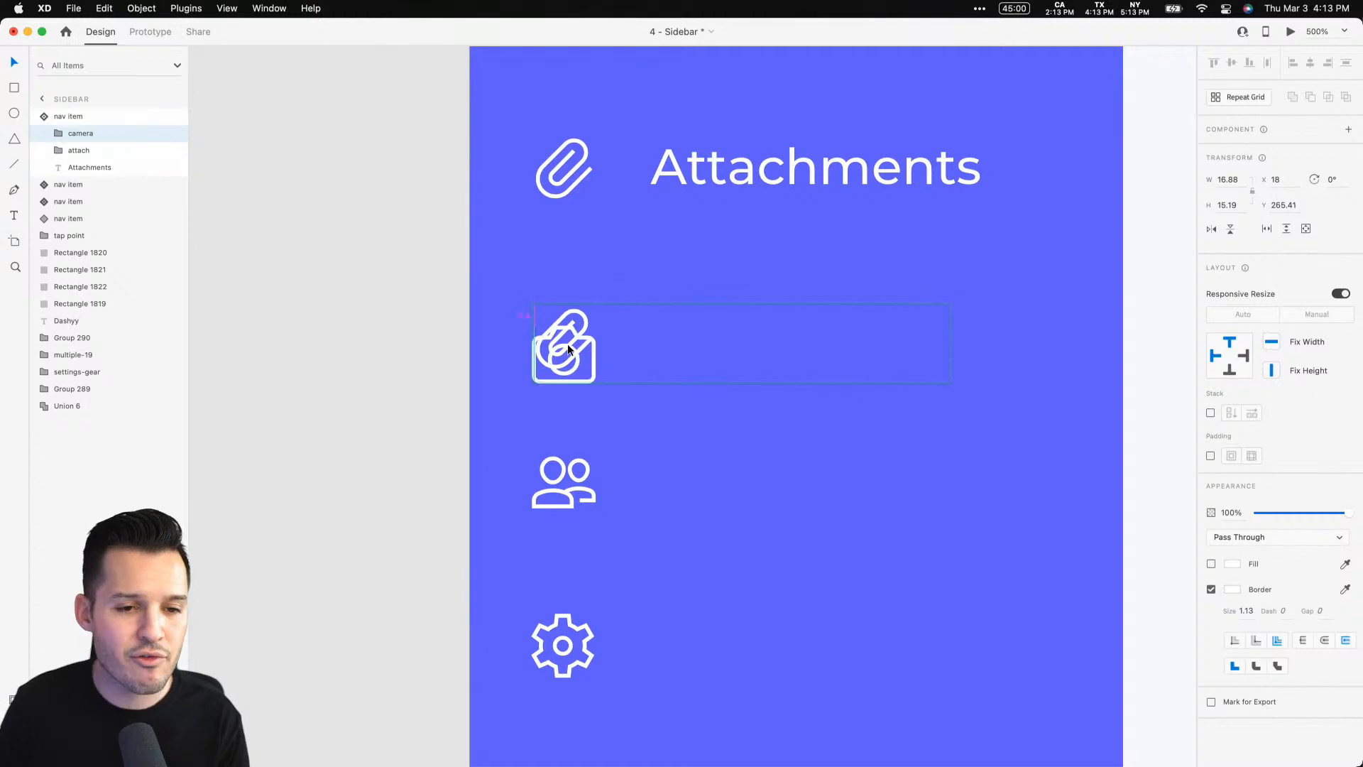
Rename the collapsed state's label to Photos and return the nav item to its default state
double_click(651, 336)
key("Escape")
type("Photos")
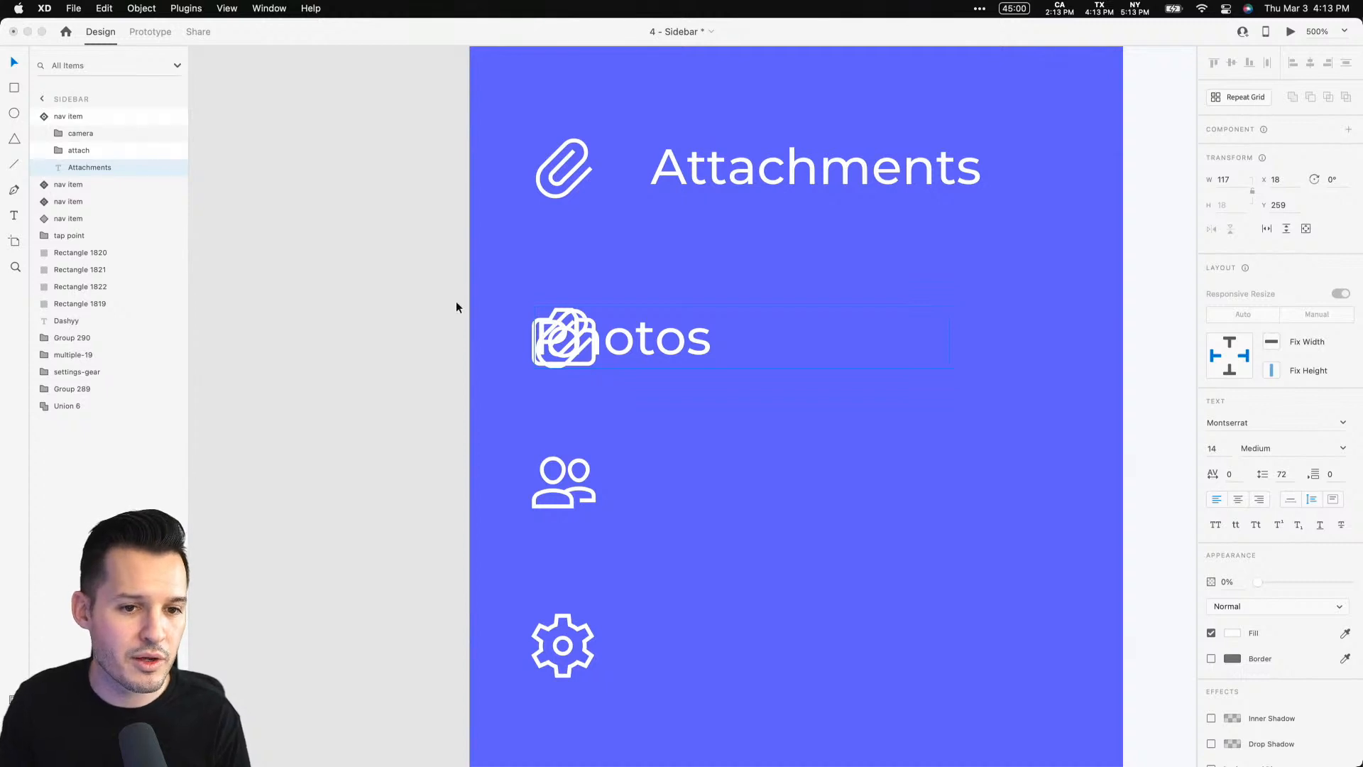
key("Escape")
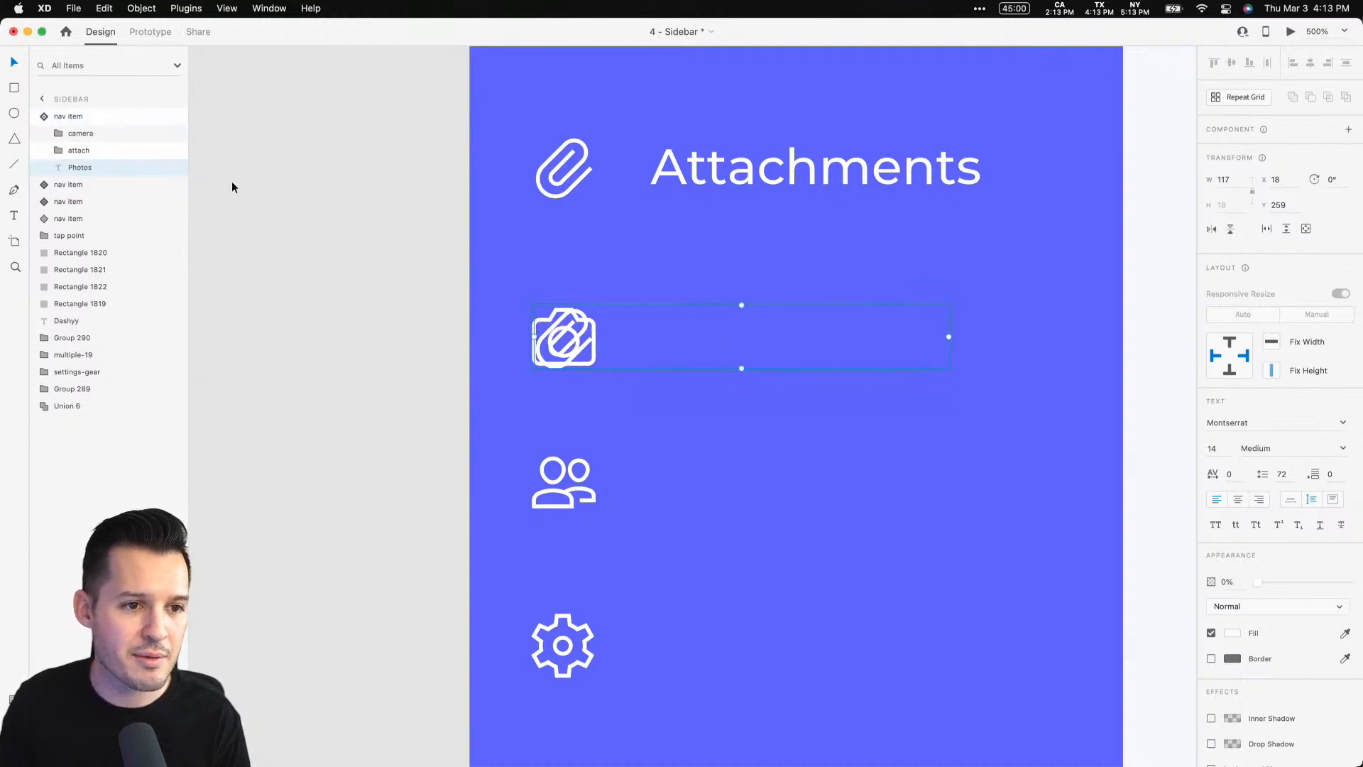
left_click(106, 116)
left_click(1275, 152)
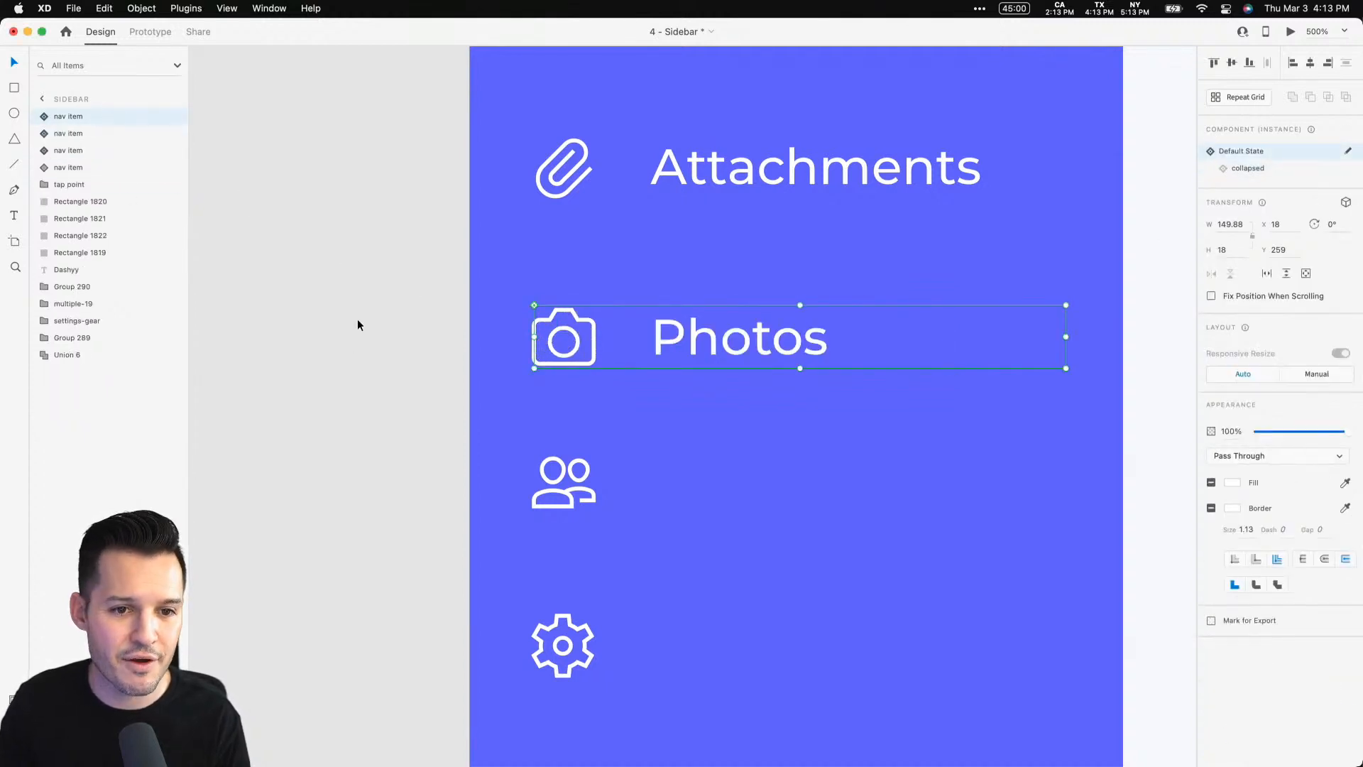
Delete the people and settings gear icons from the sidebar
left_click(376, 334)
key("super+minus")
key("super+minus")
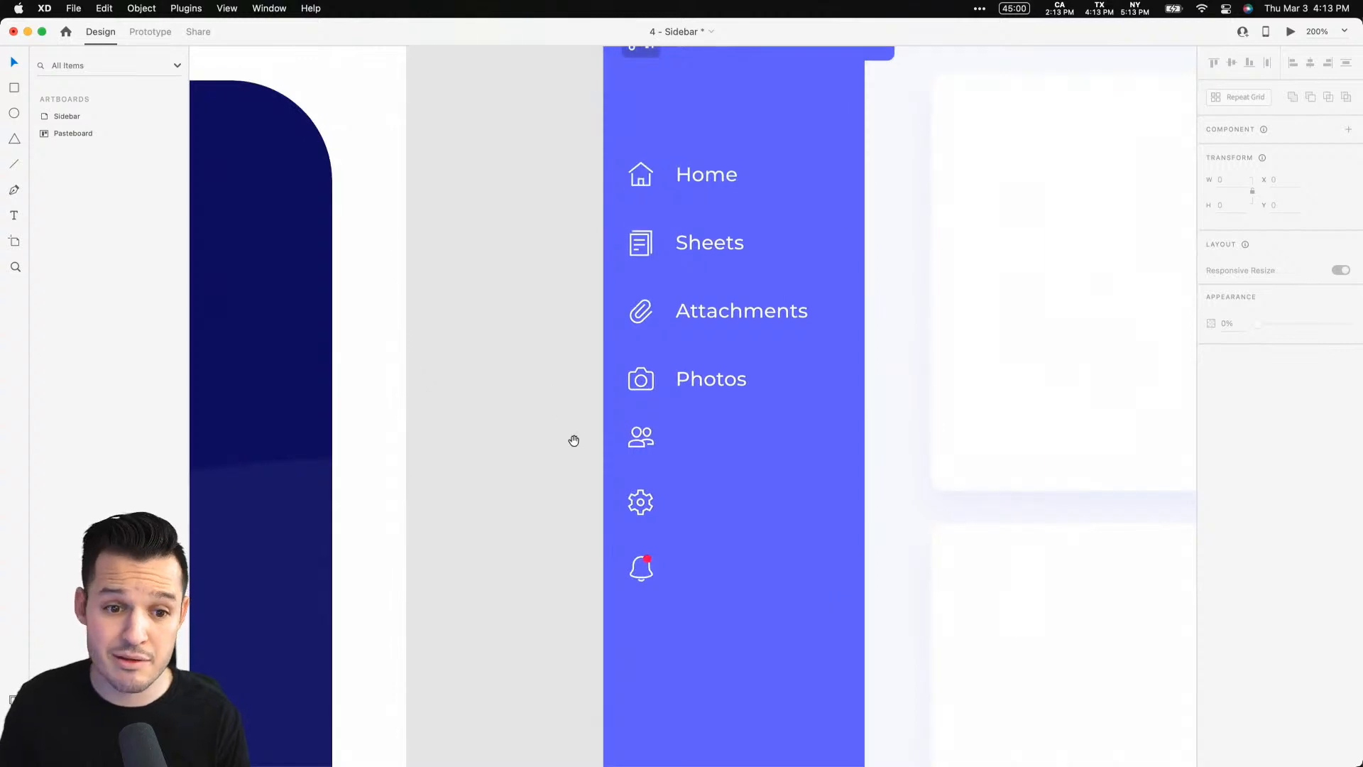
scroll(568, 355, "down", 2)
left_click(588, 287)
left_click(601, 347, "shift")
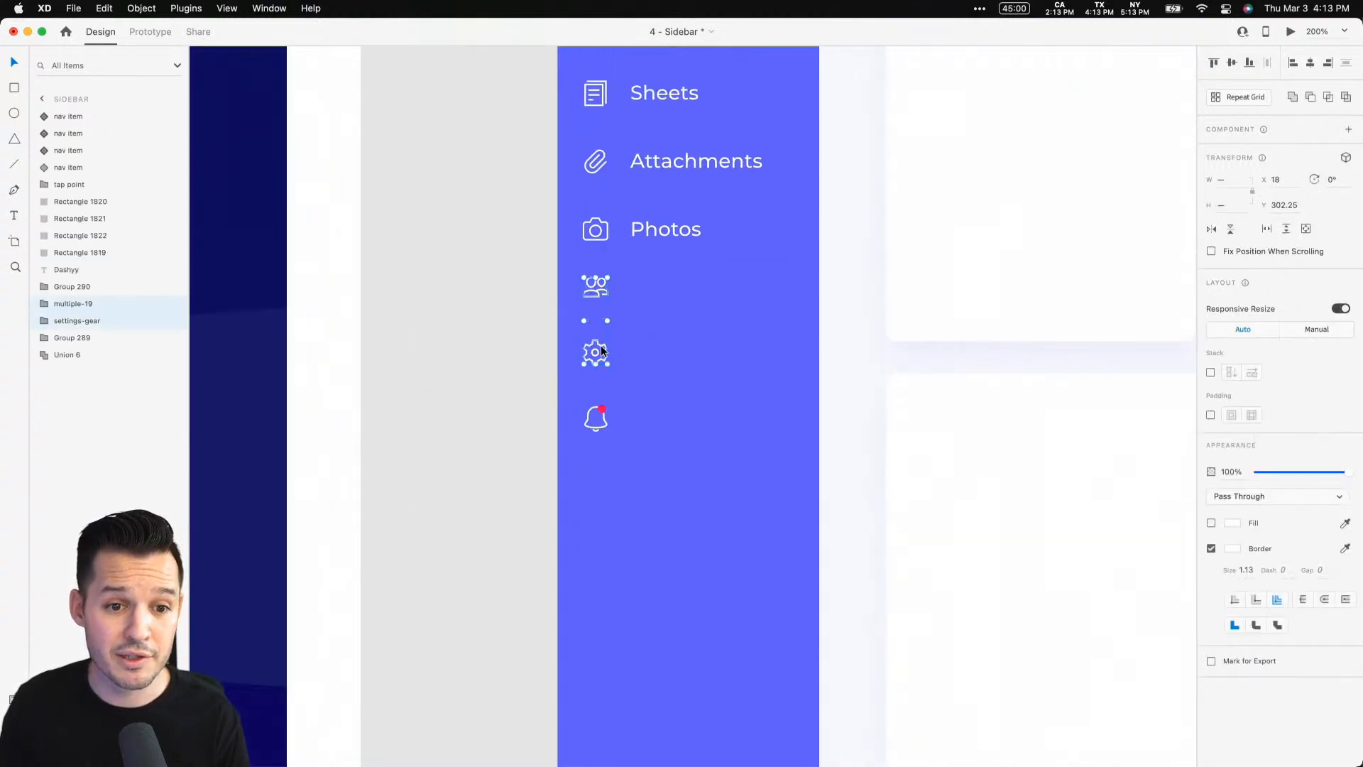
key("Delete")
Duplicate the Photos nav item down to Y 307
left_click_drag(655, 230, 651, 296)
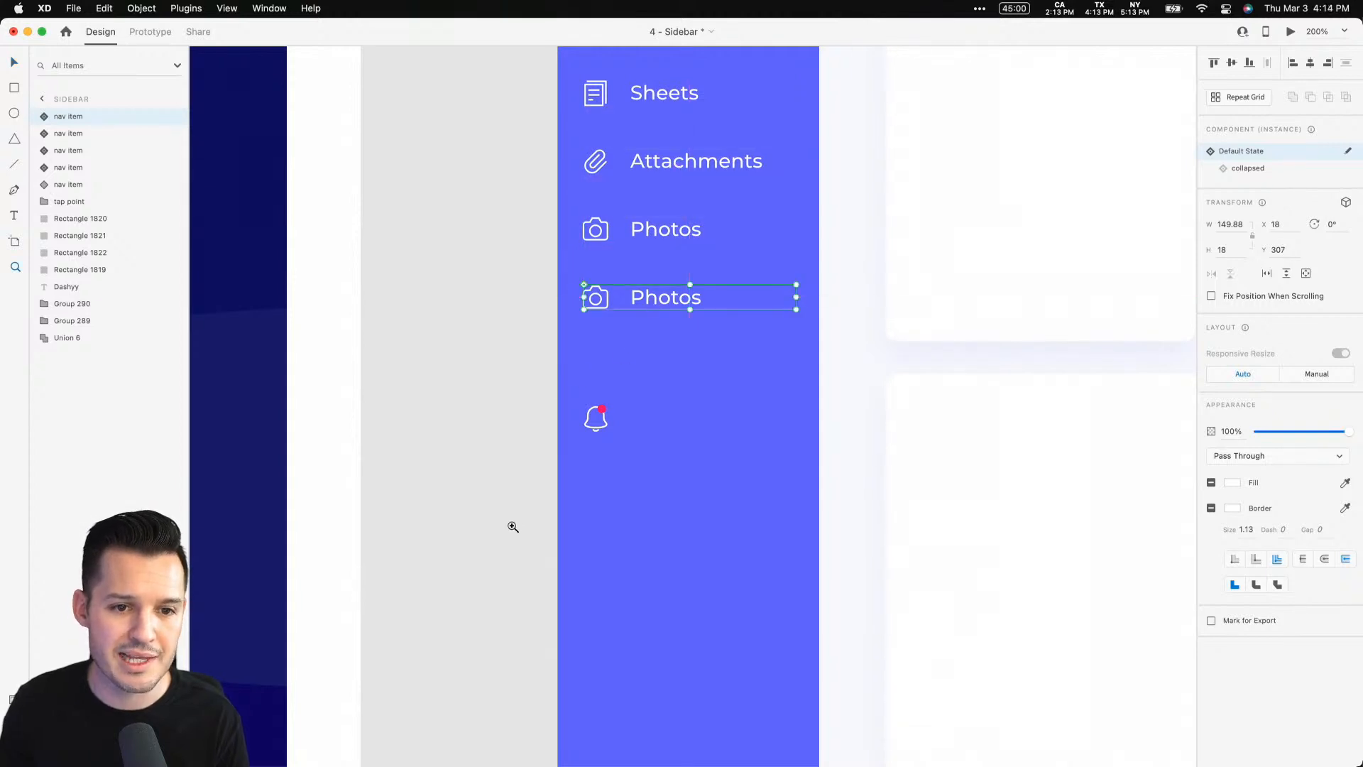
scroll(582, 331, "up", 5)
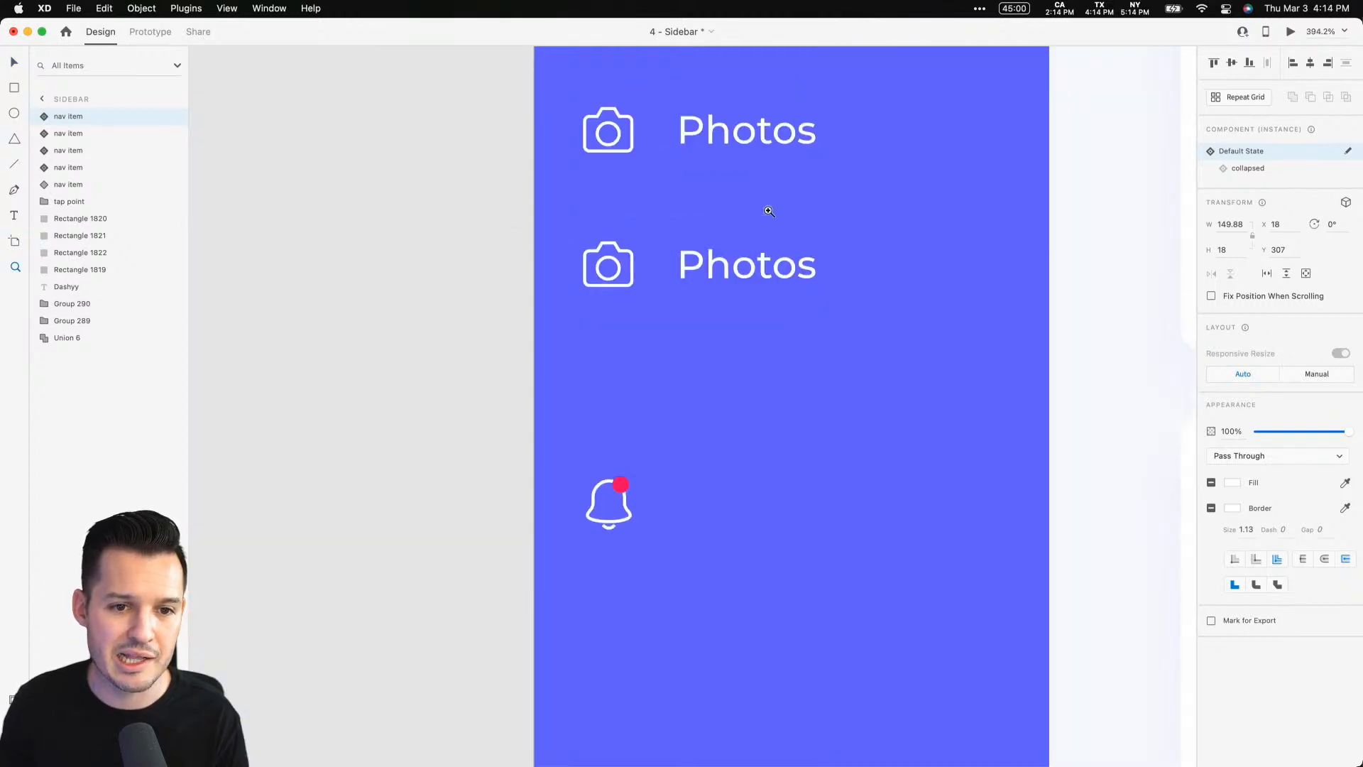
Cut the bell icon, paste it into the new nav item, and move it onto the camera icon
left_click(615, 531)
left_click(612, 527)
key("Delete")
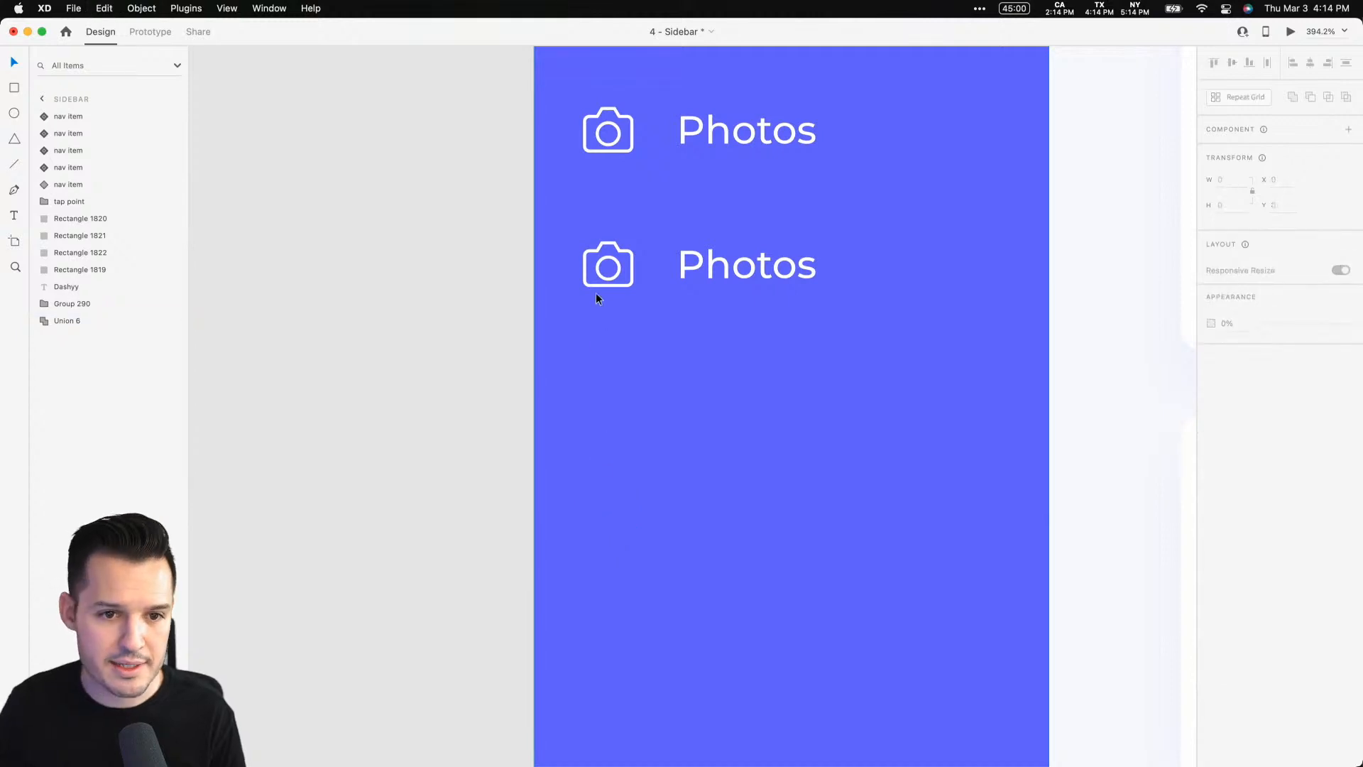
double_click(617, 270)
key("cmd+v")
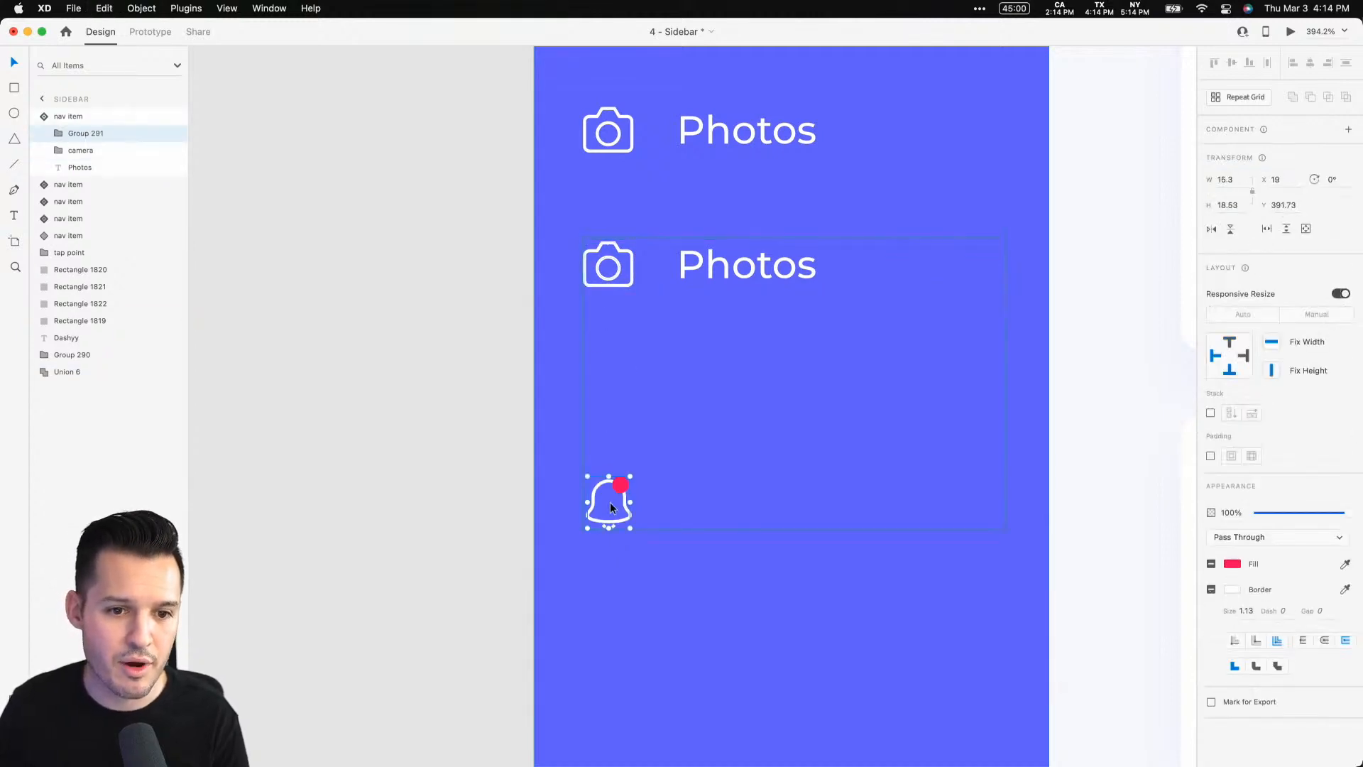
left_click_drag(625, 502, 607, 272)
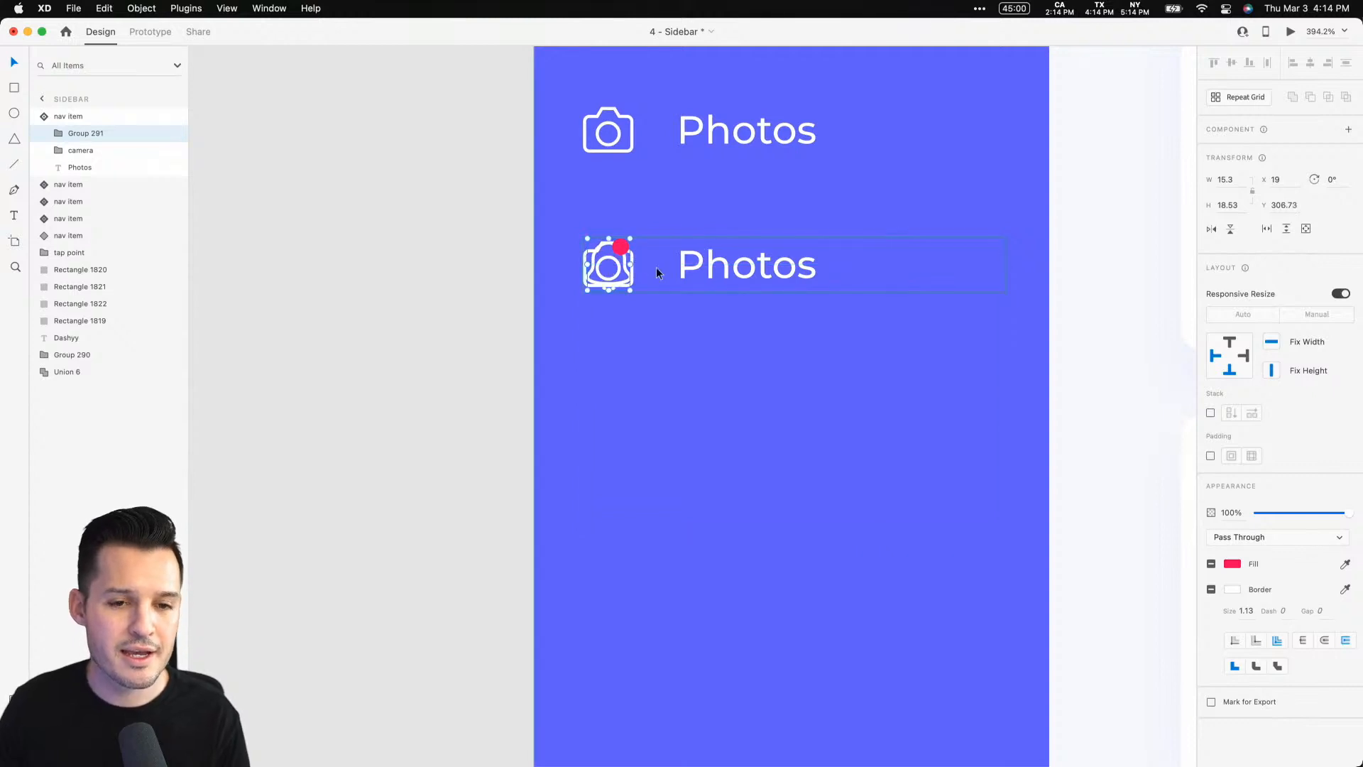
Rename the duplicated nav item's label to Notifications
double_click(707, 268)
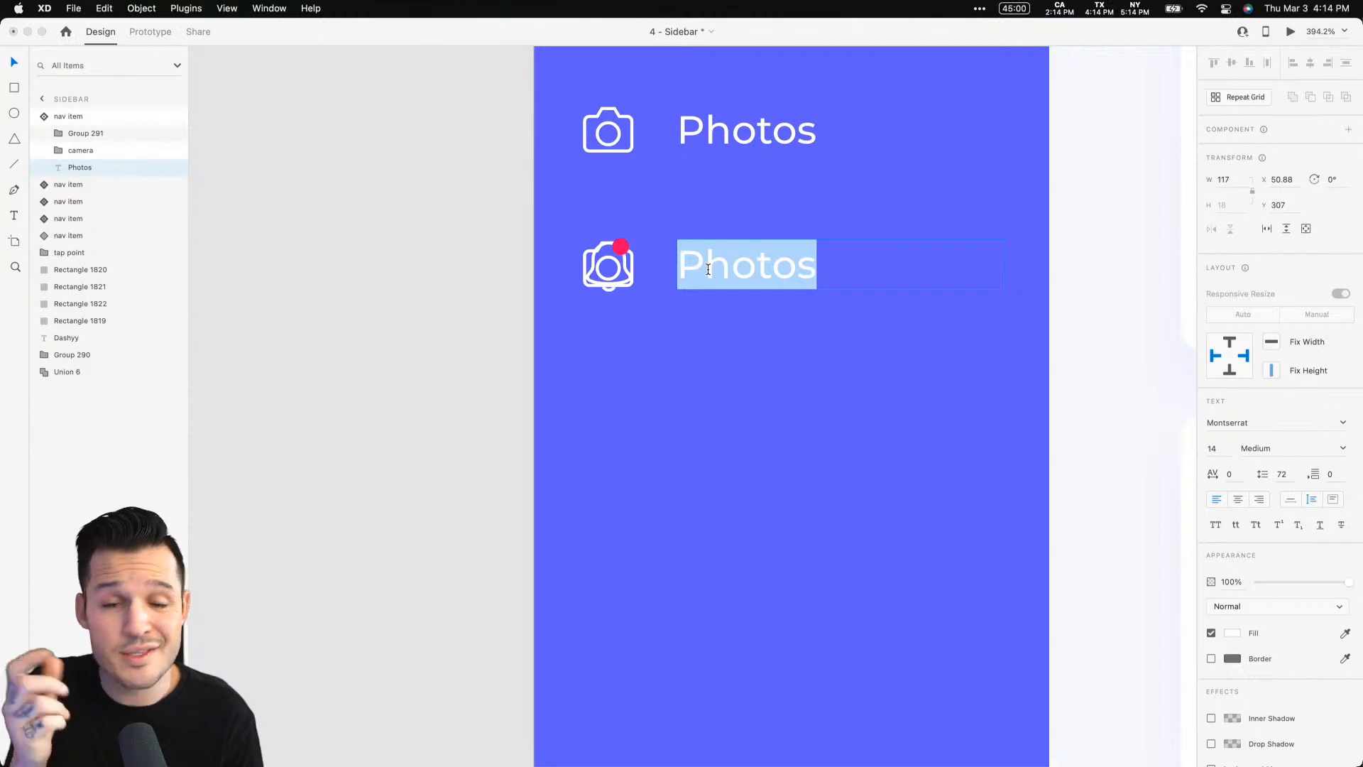
type("No")
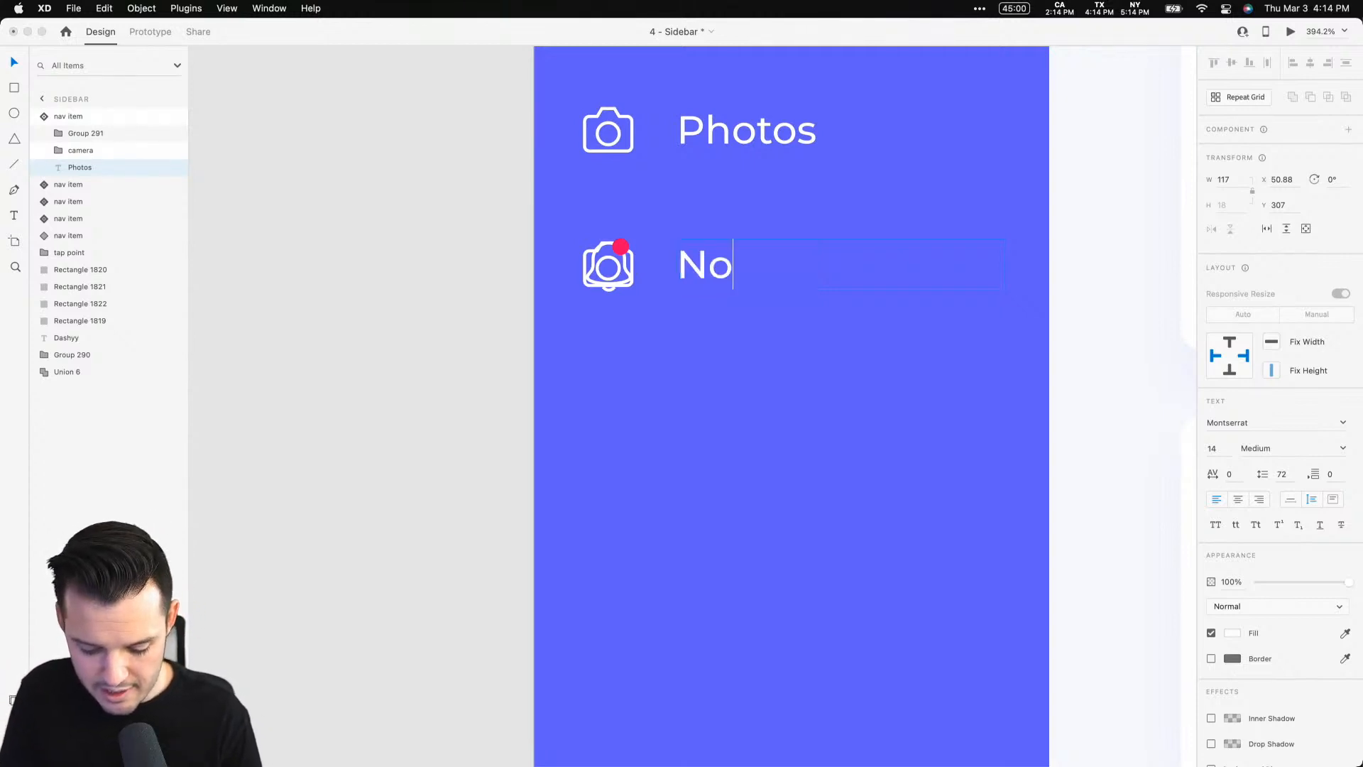
type("tifications")
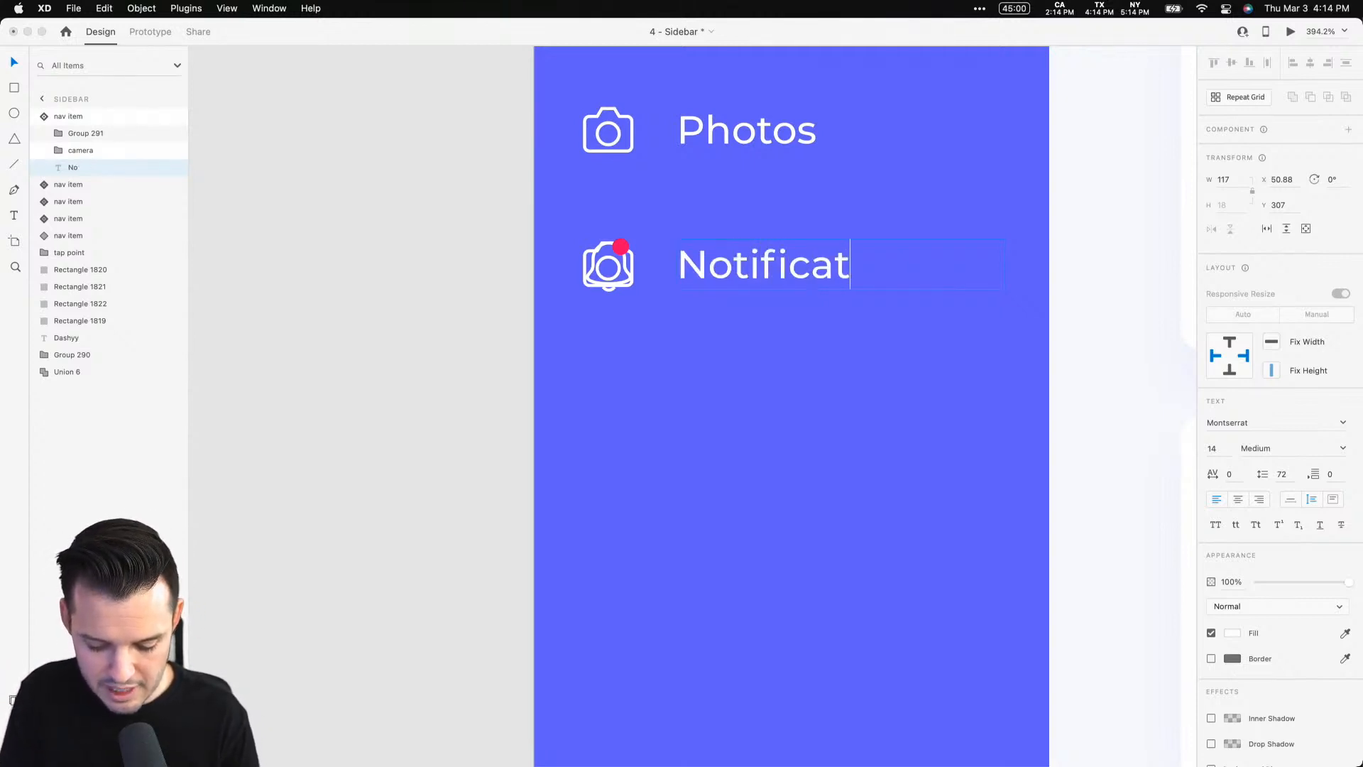
double_click(755, 269)
key("super+c")
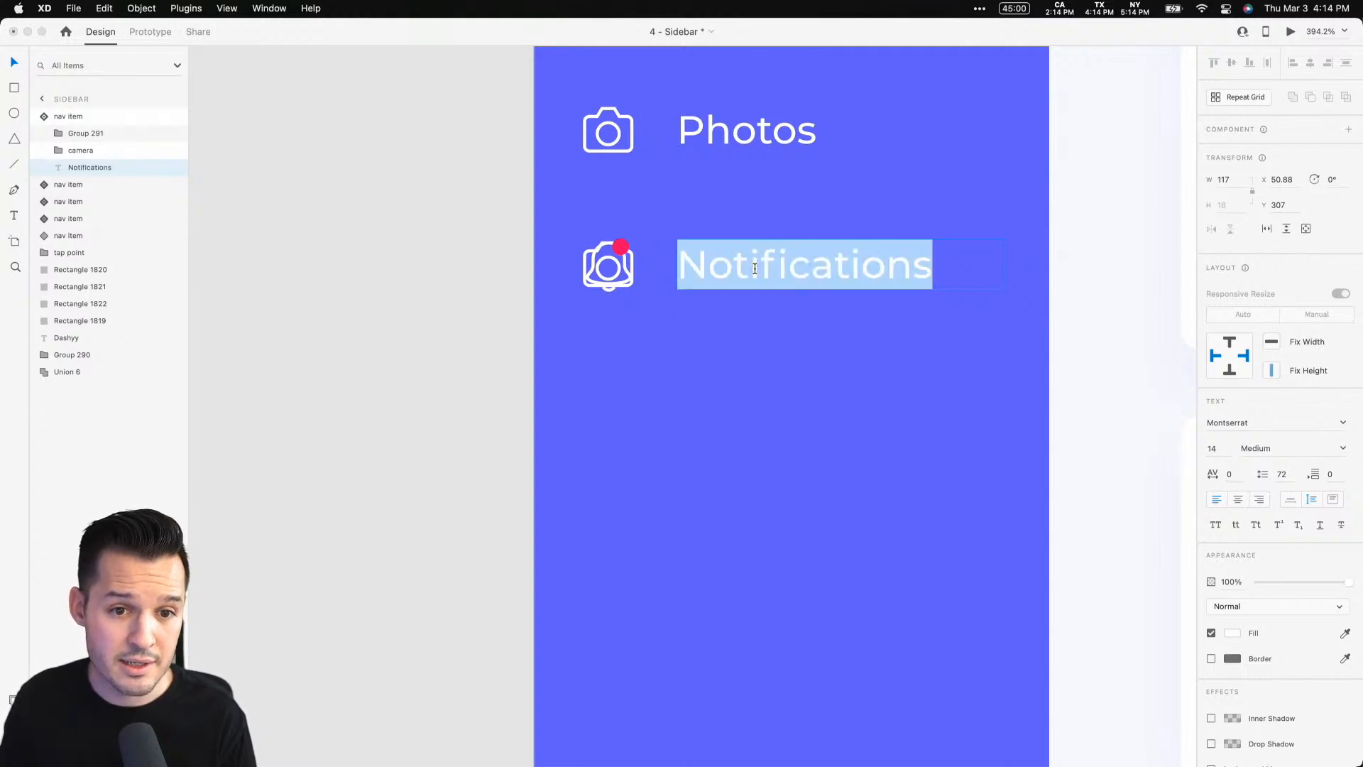
key("Escape")
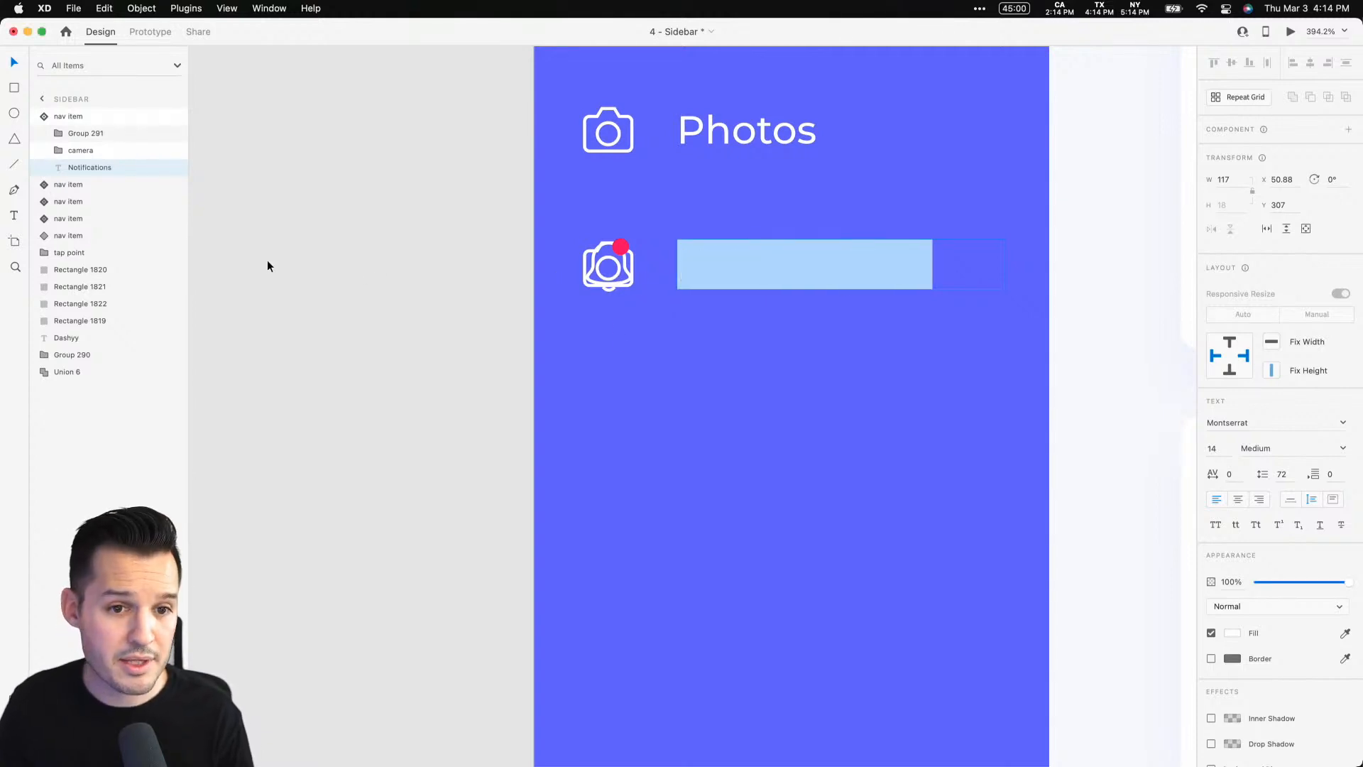
Delete the camera icon from the Notifications nav item so only the bell remains
left_click(108, 152)
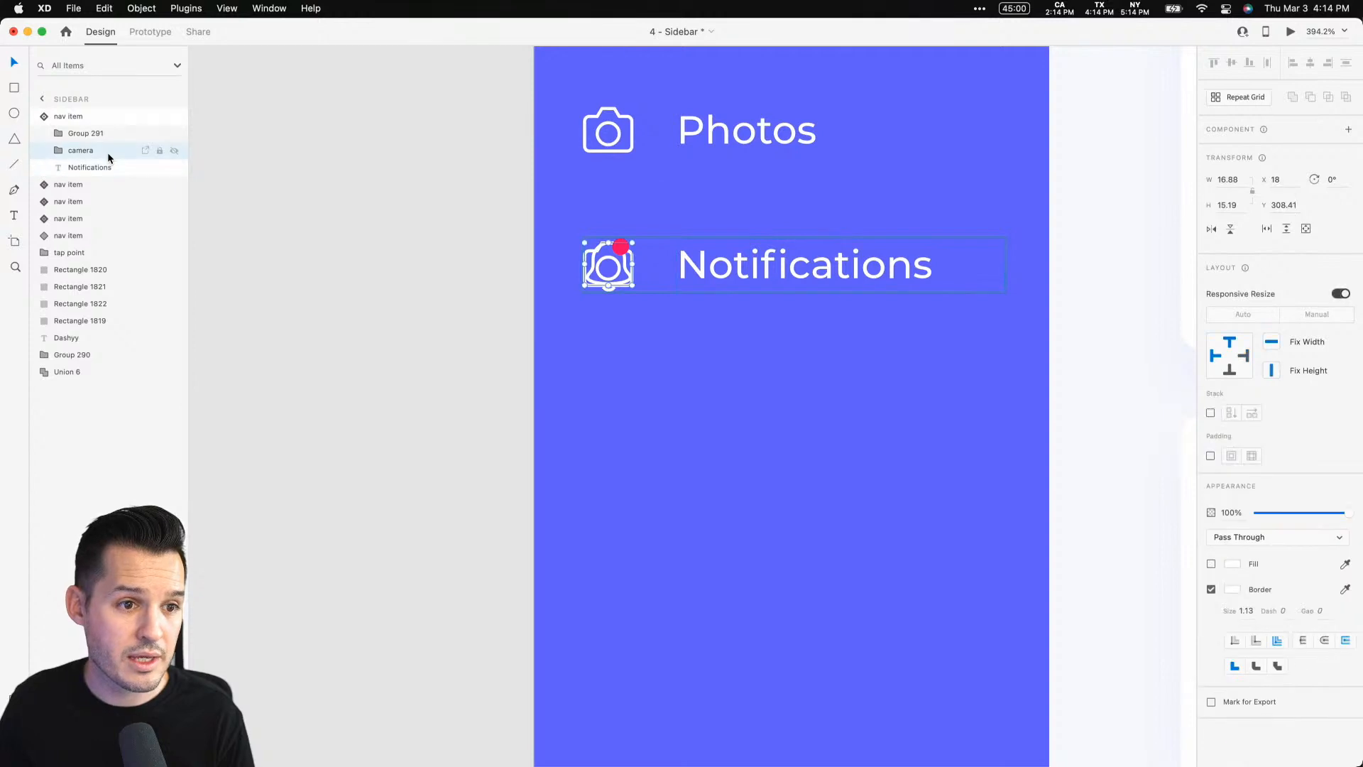
key("Delete")
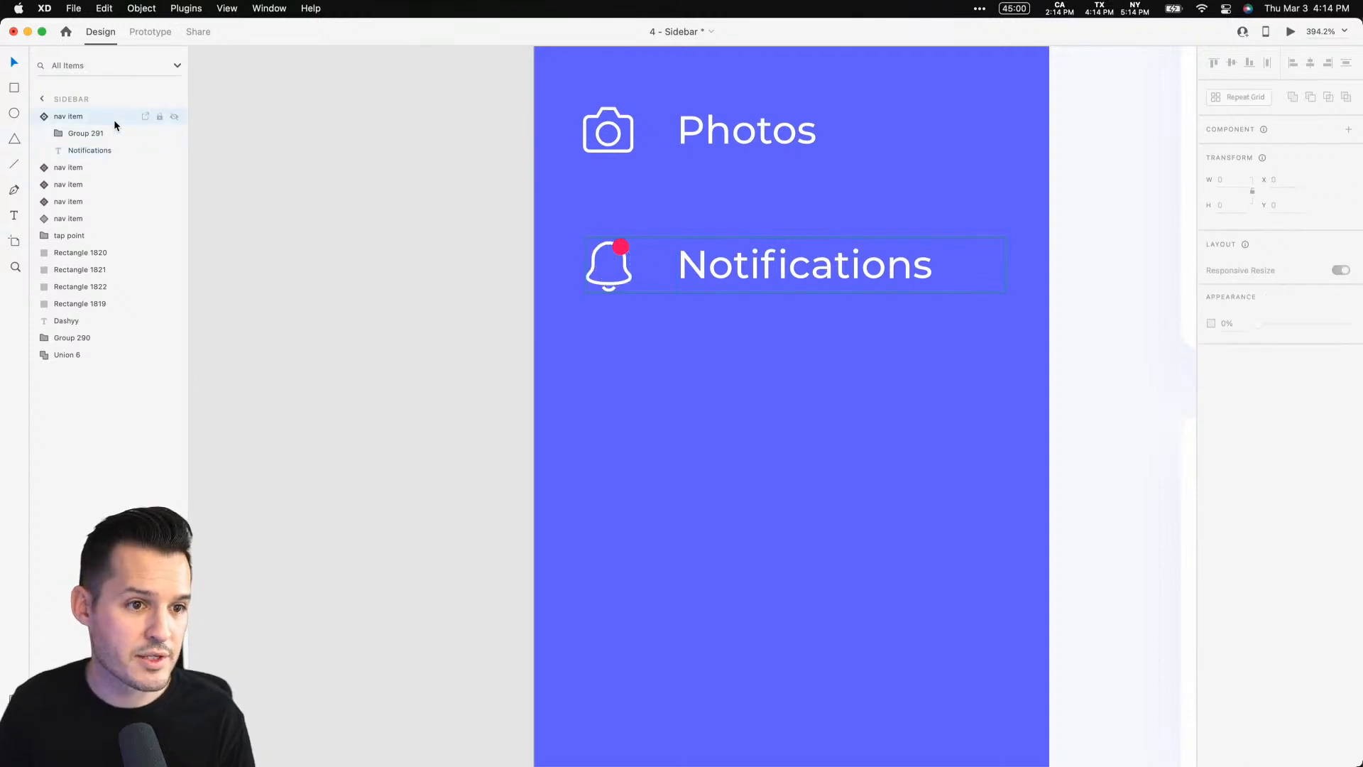
Try to paste the bell icon into the nav item's collapsed state
left_click(114, 118)
left_click(1256, 169)
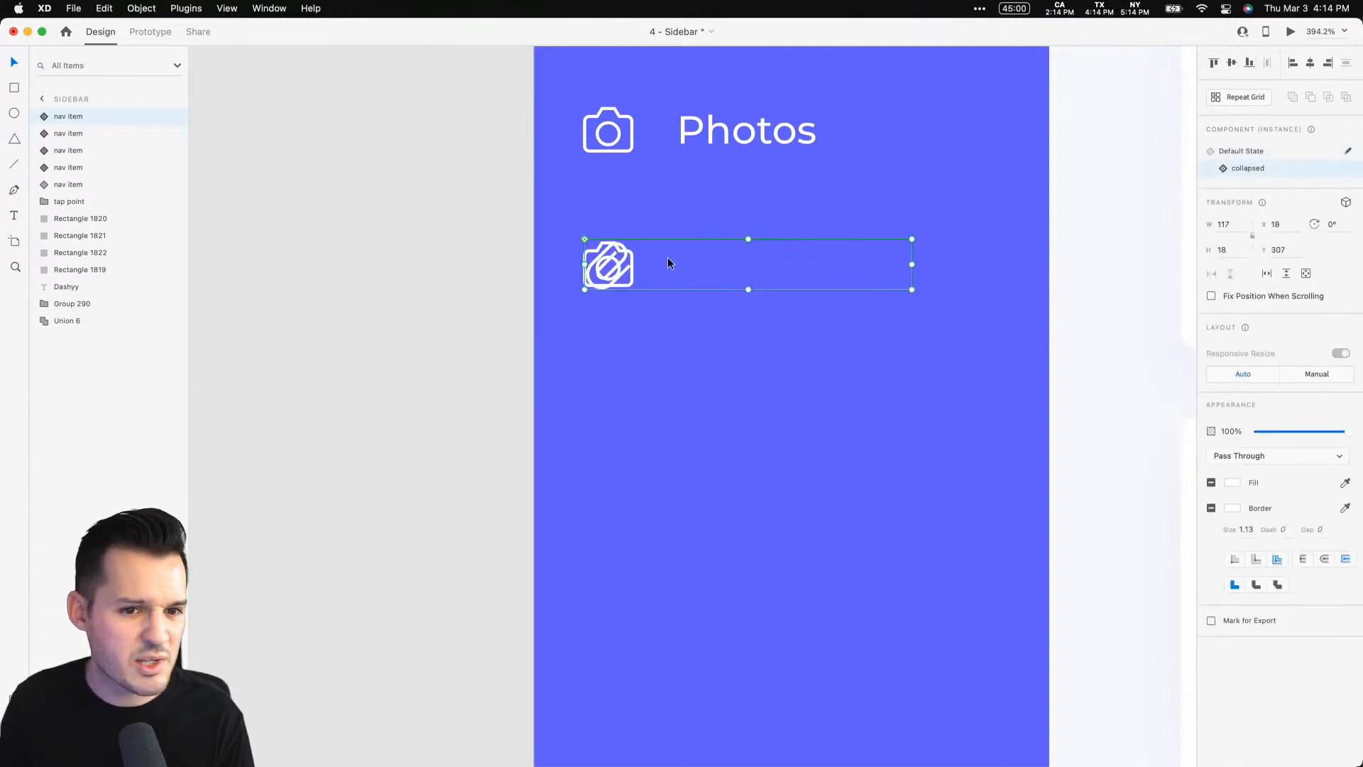
double_click(616, 266)
key("super+v")
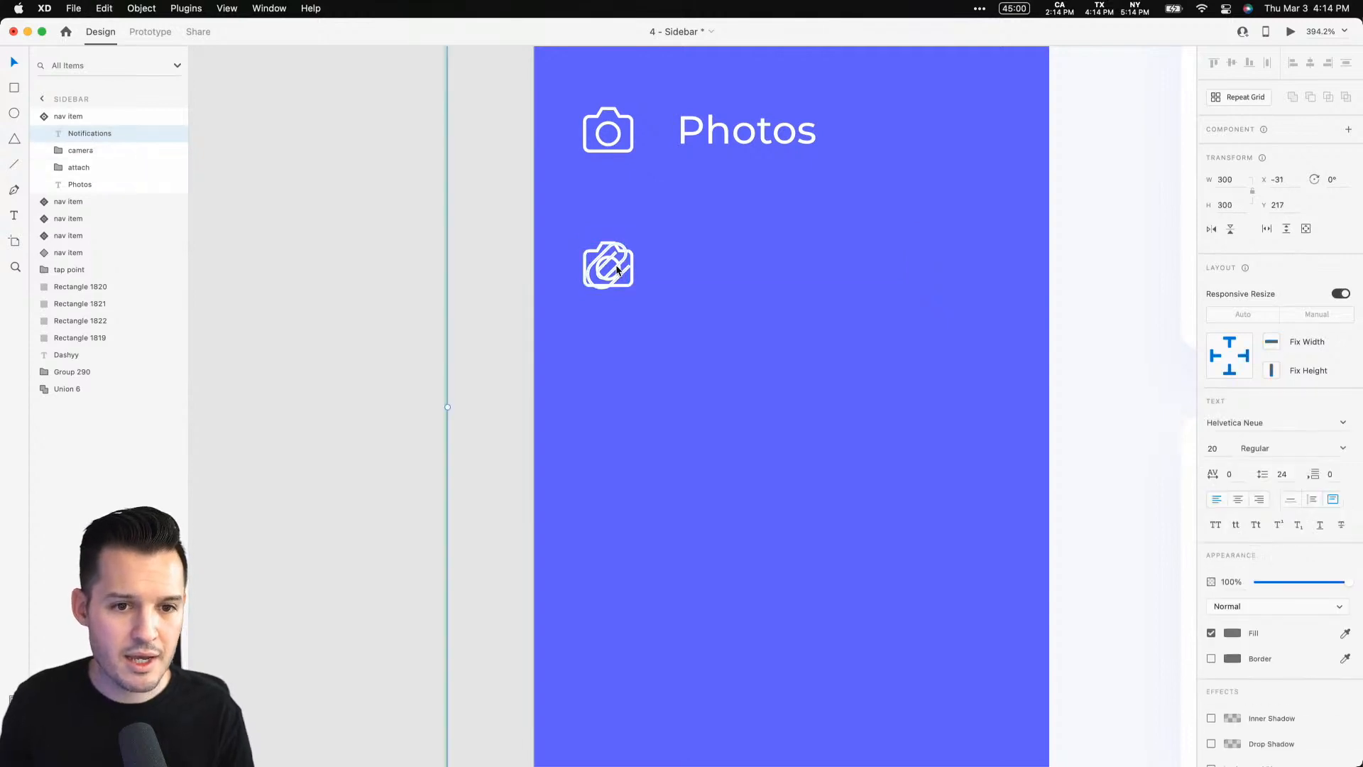
key("super+z")
double_click(660, 265)
key("super+v")
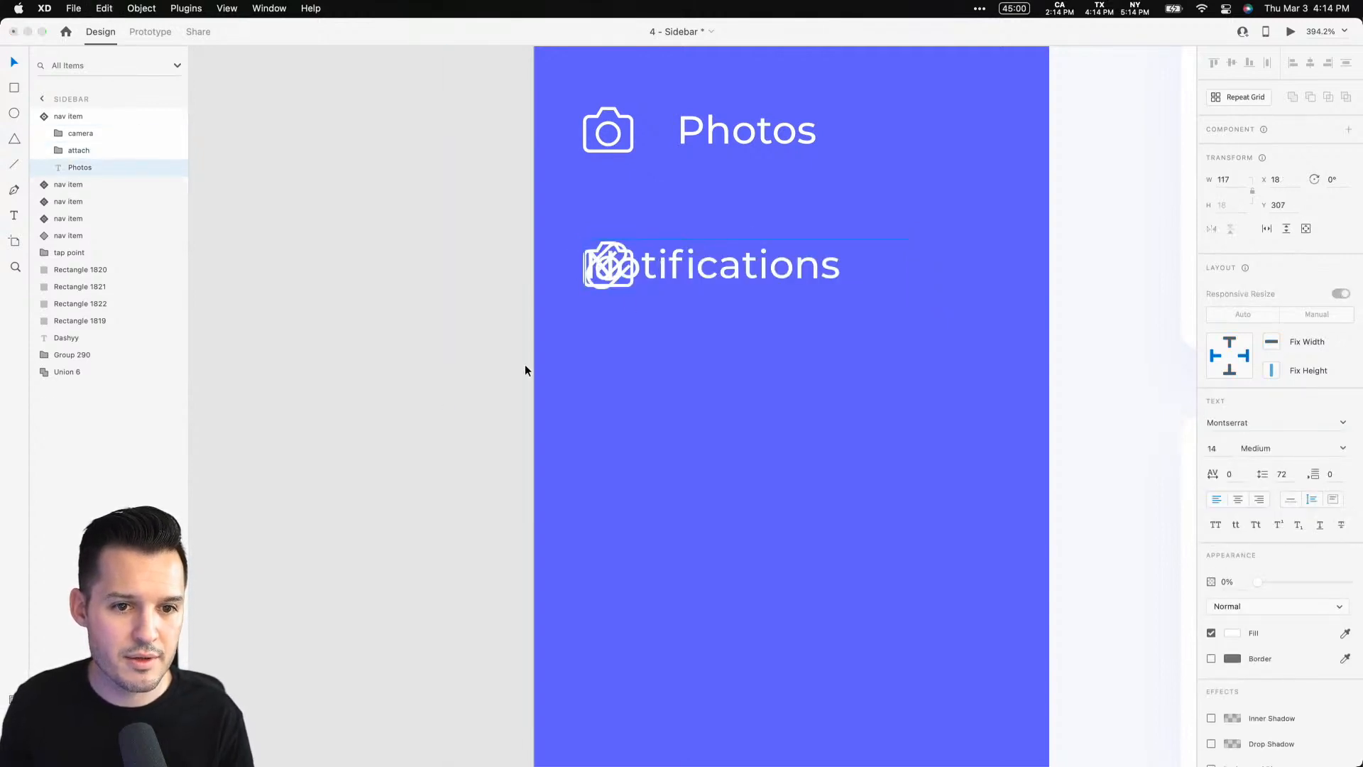
key("Escape")
Copy the bell icon from the nav item's default state and paste it into its collapsed state
left_click(123, 119)
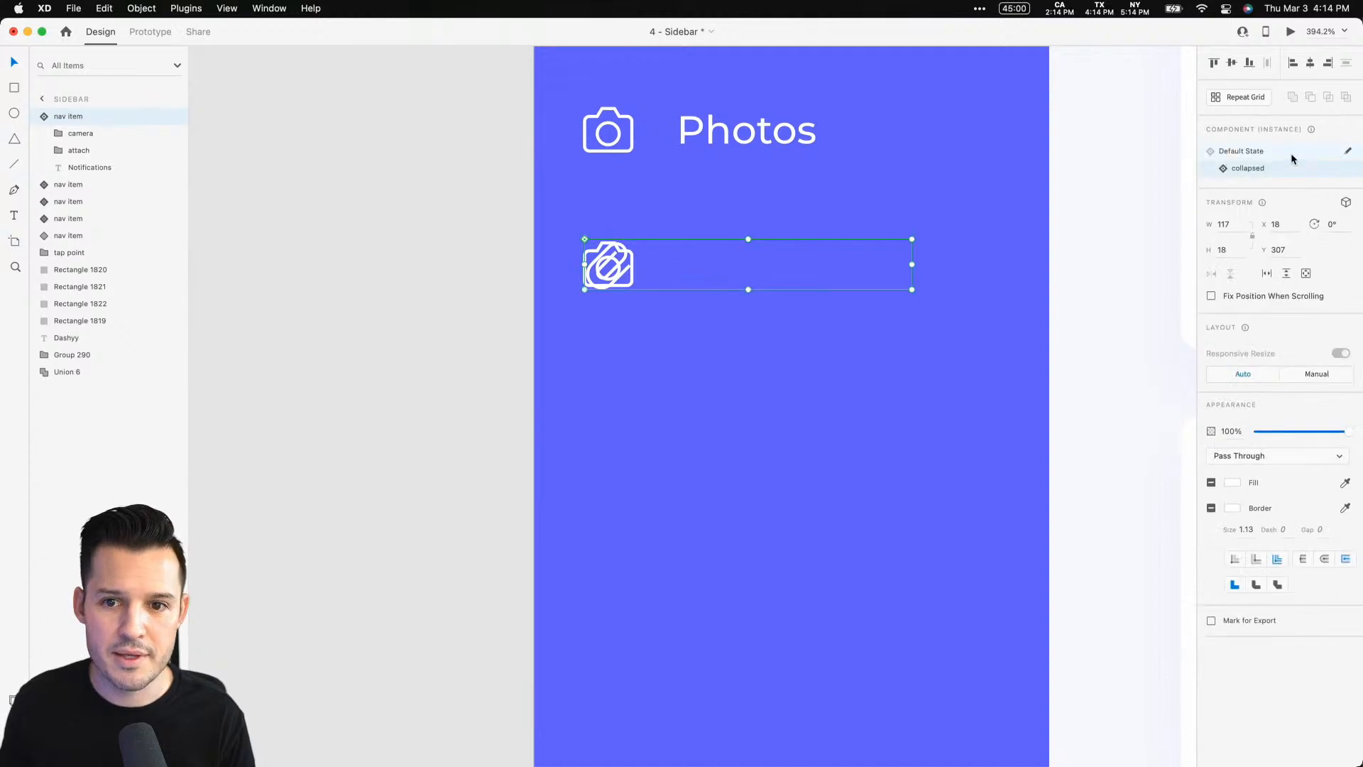
left_click(1270, 155)
double_click(624, 273)
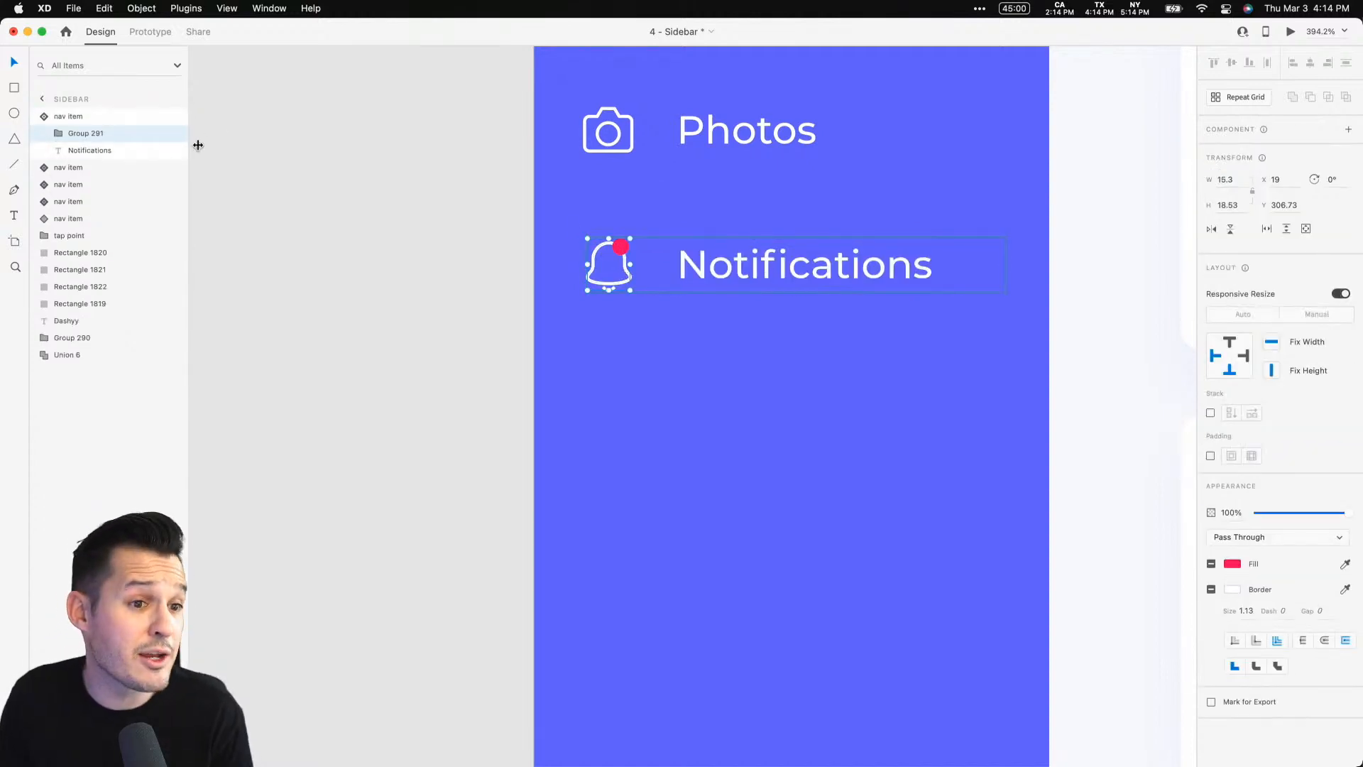
left_click(92, 118)
left_click(1243, 168)
double_click(617, 261)
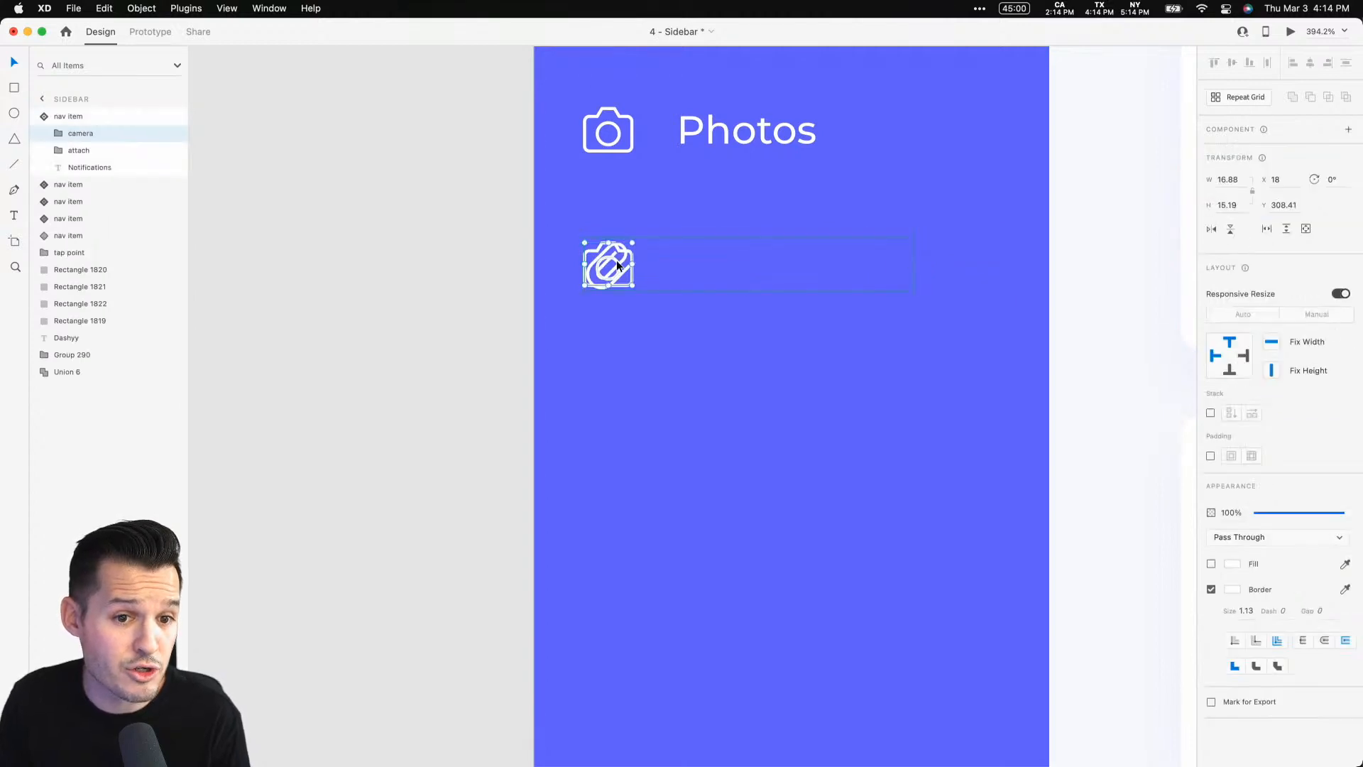
key("super+v")
Delete the camera and attachment icons from the collapsed state, leaving only the bell
left_click(107, 150)
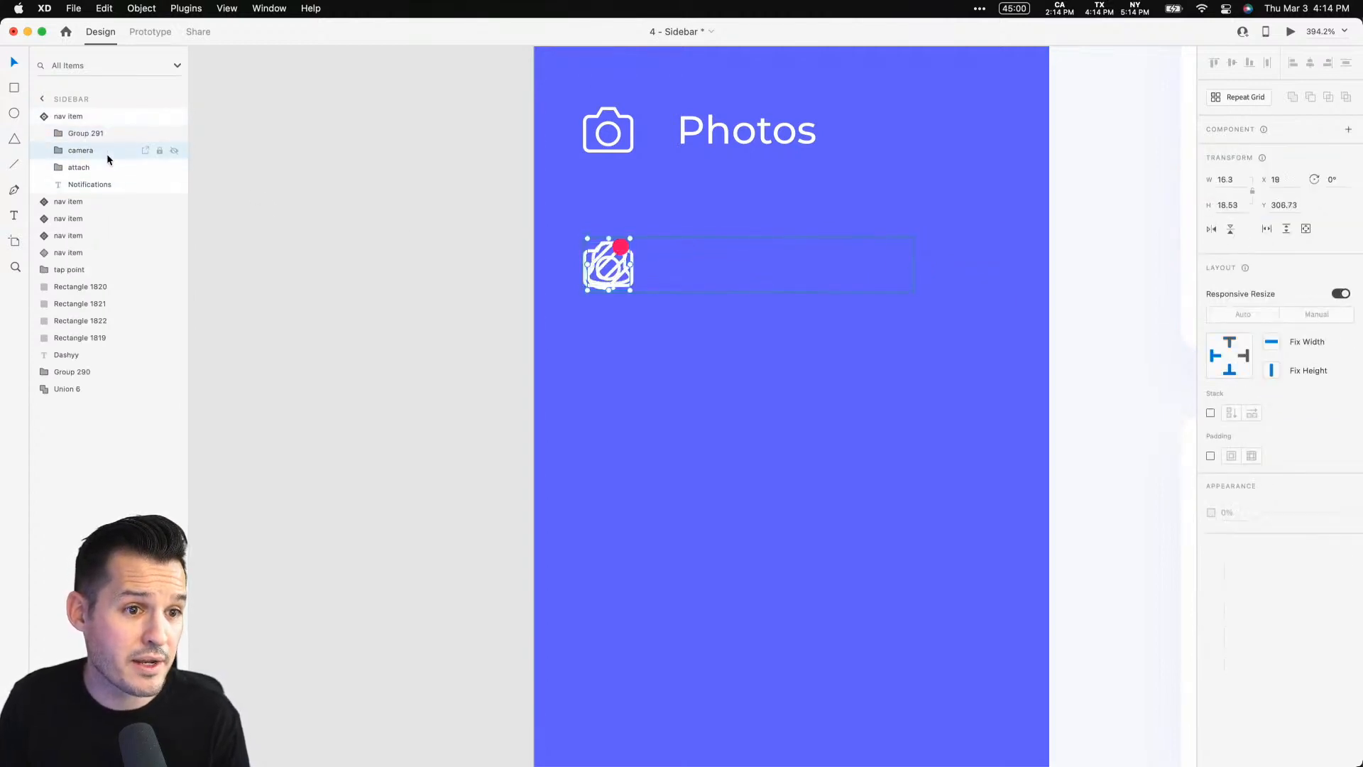
left_click(105, 167, "shift")
key("Delete")
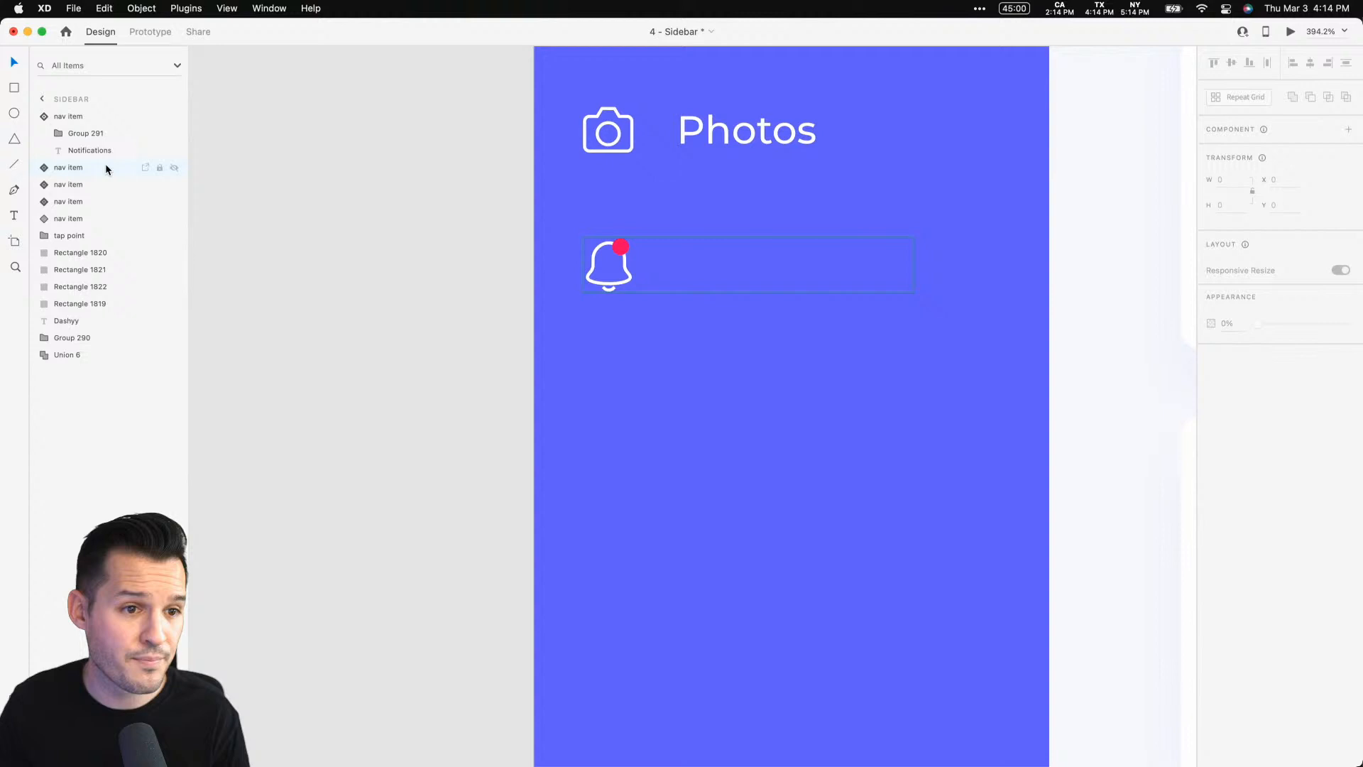
Zoom out to review the whole sidebar artboard with its nav items
left_click(91, 116)
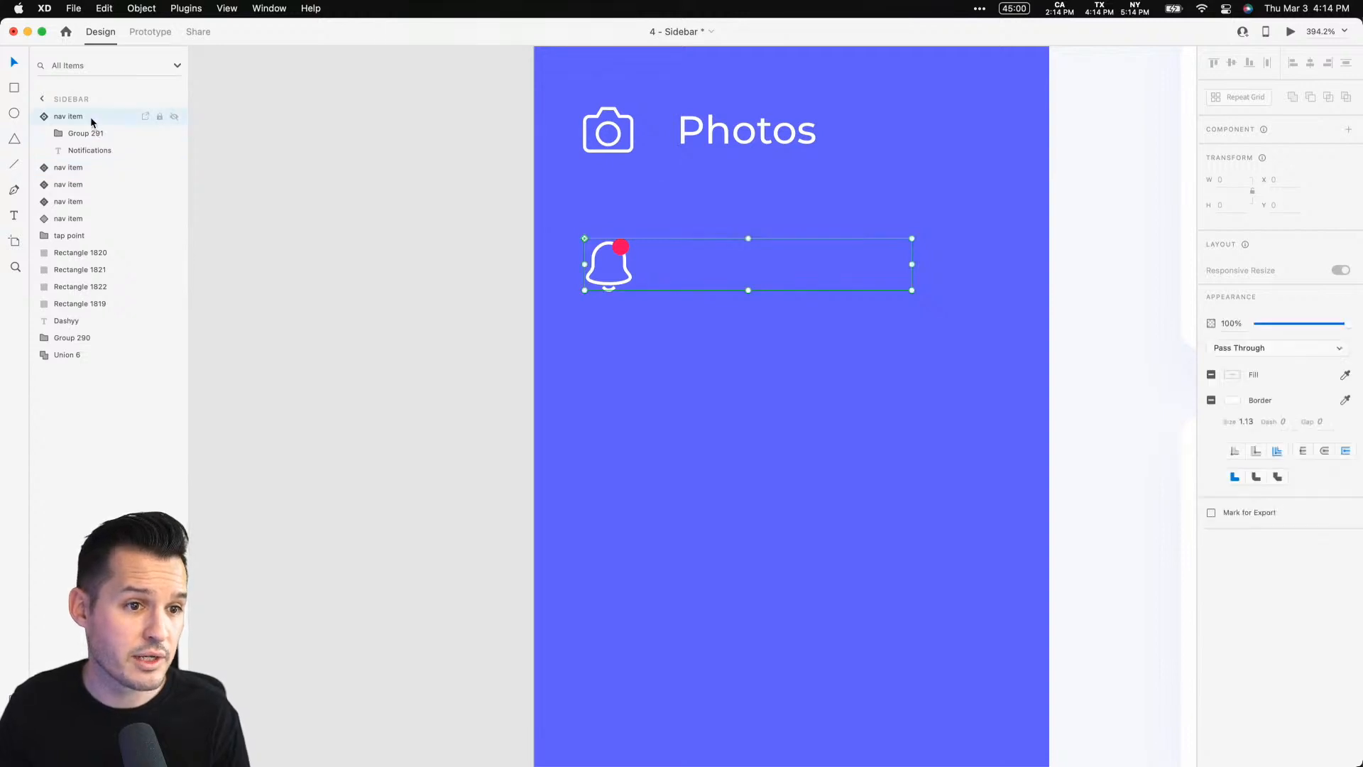
left_click(436, 282)
key("super+0")
key("super+1")
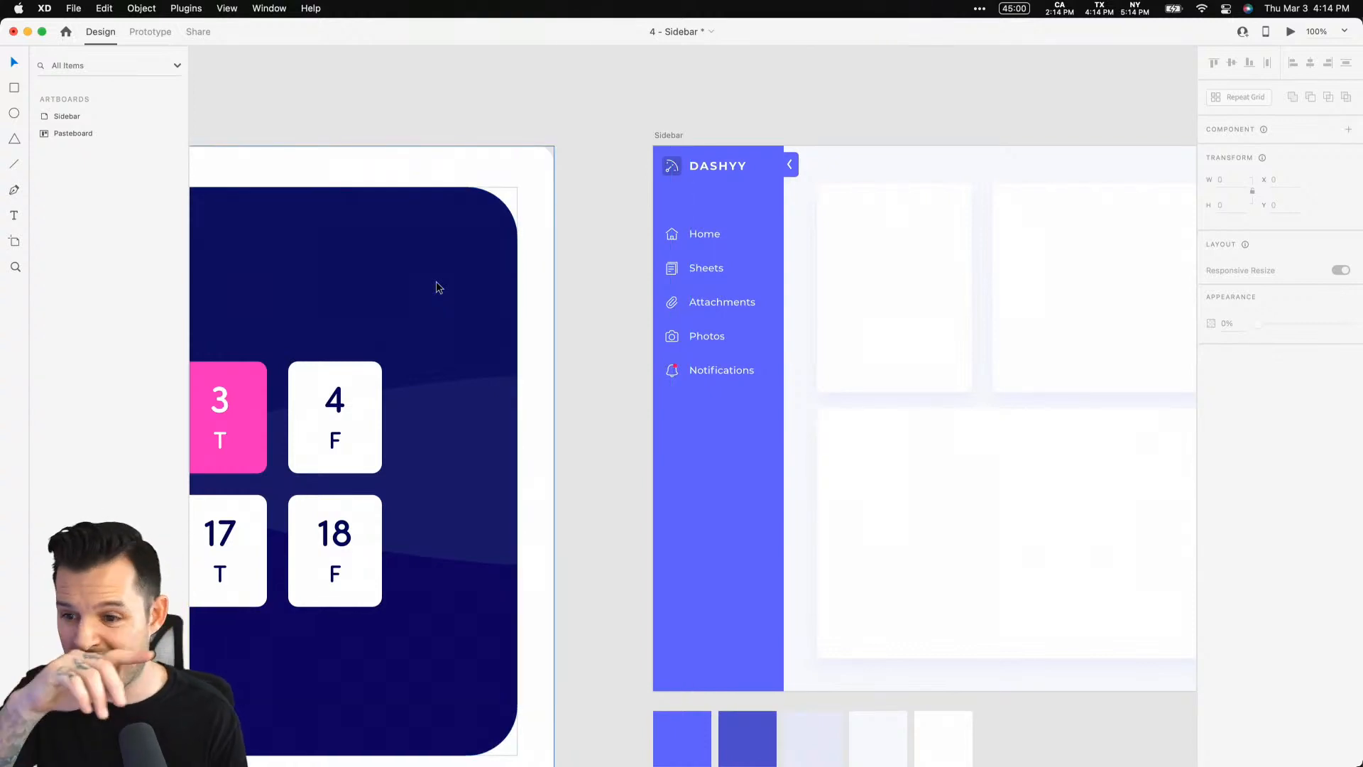
key("super+2")
scroll(495, 395, "down", 5)
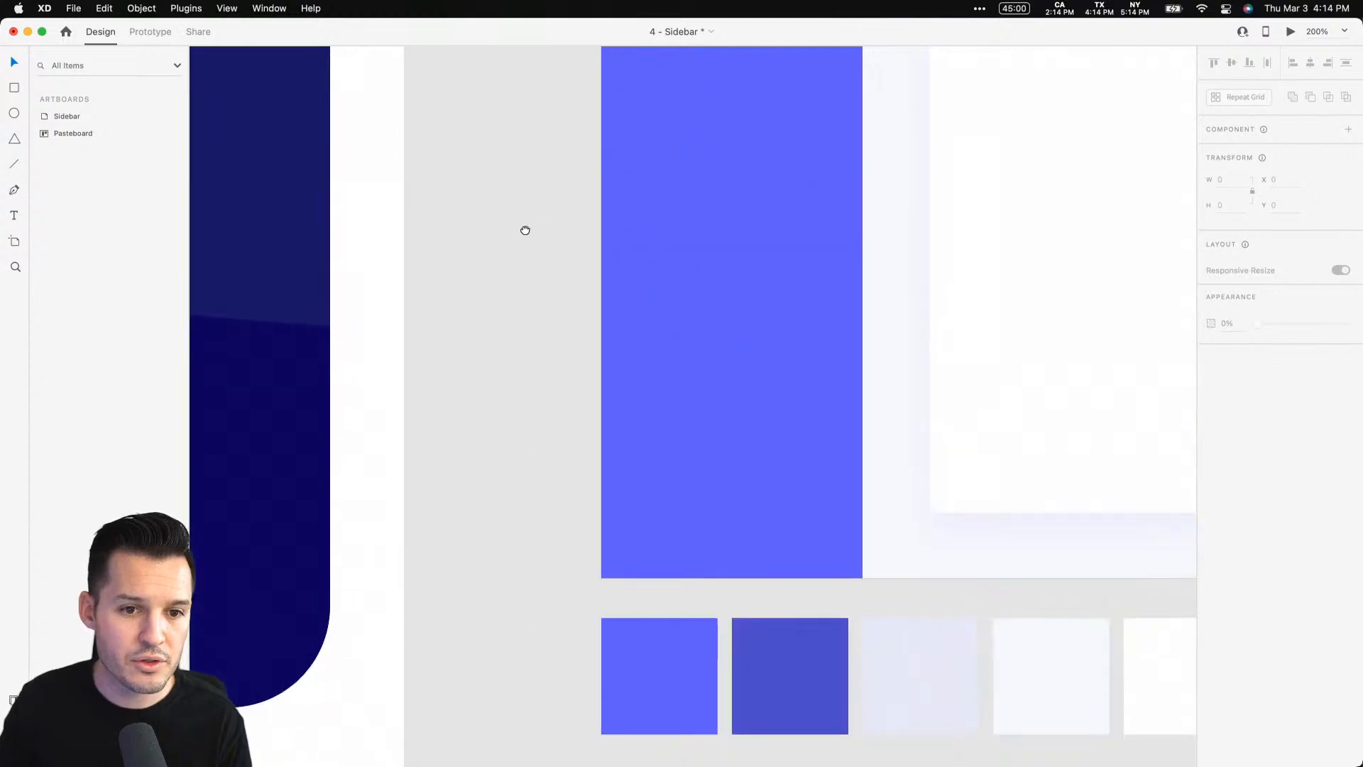
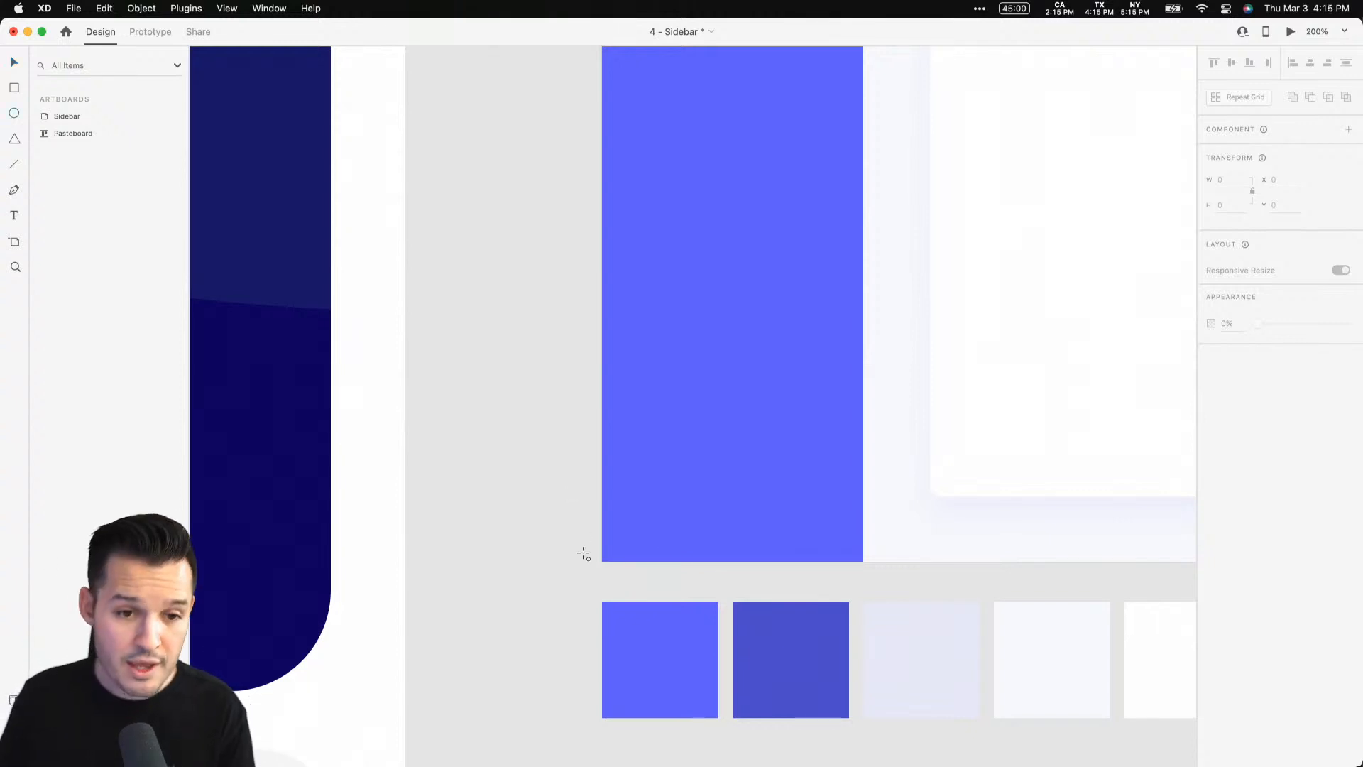
Draw a 39 px circle near the sidebar's bottom-left corner and give it a white border
key("e")
left_click_drag(620, 490, 681, 542)
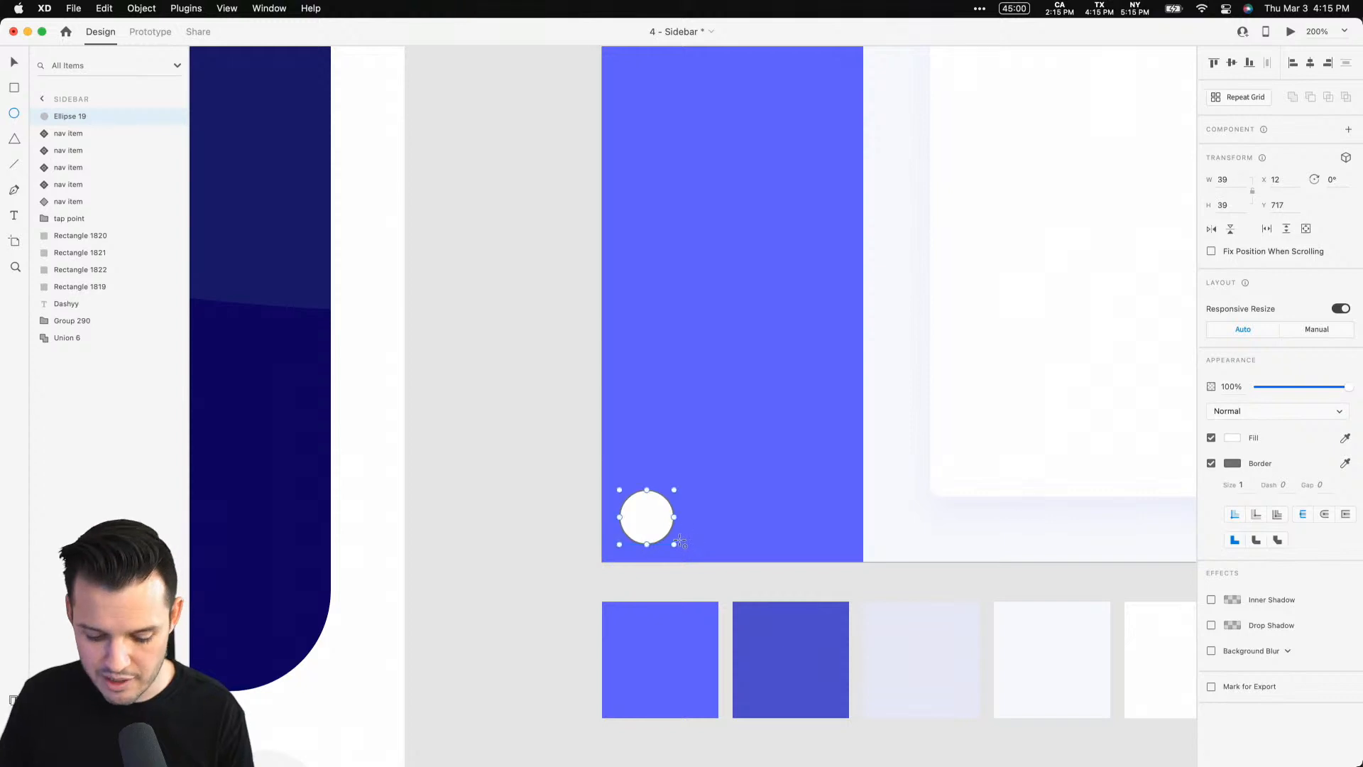
left_click(1232, 463)
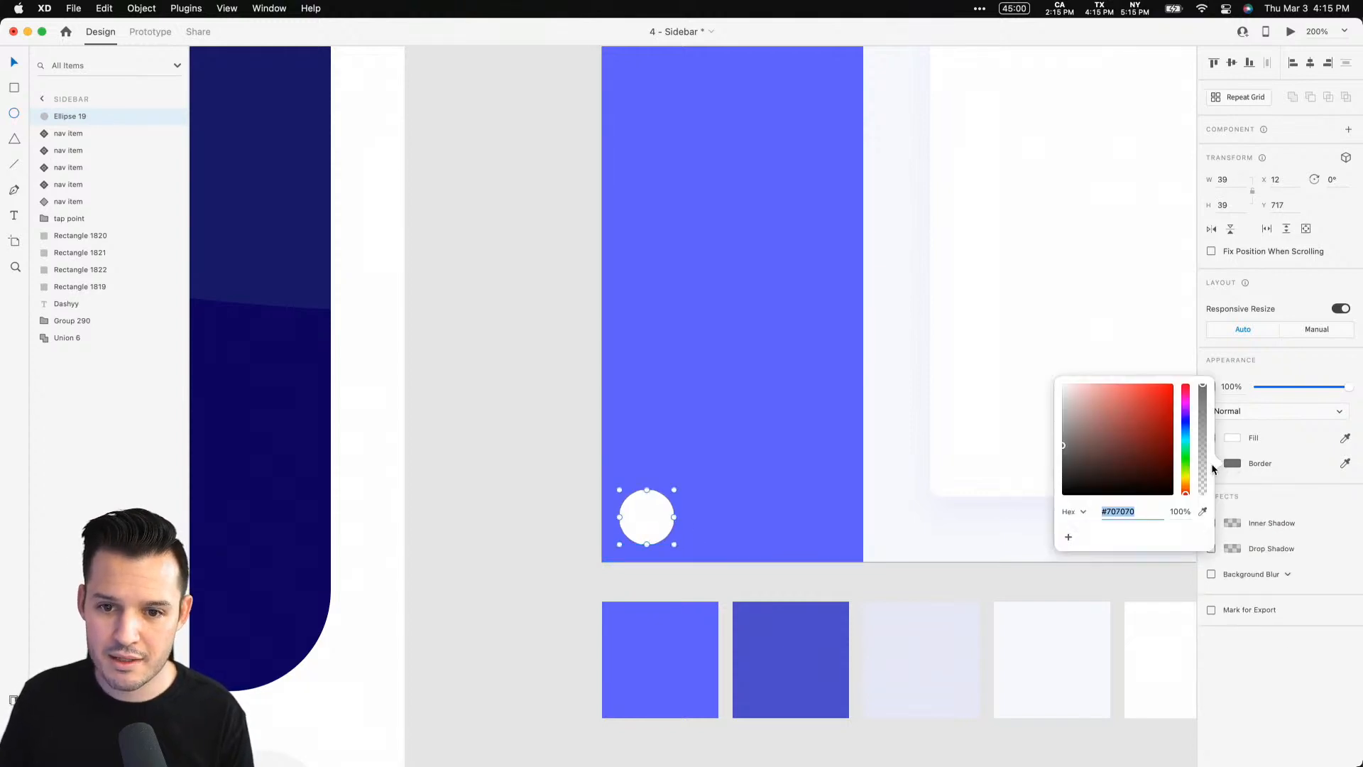
left_click(1279, 460)
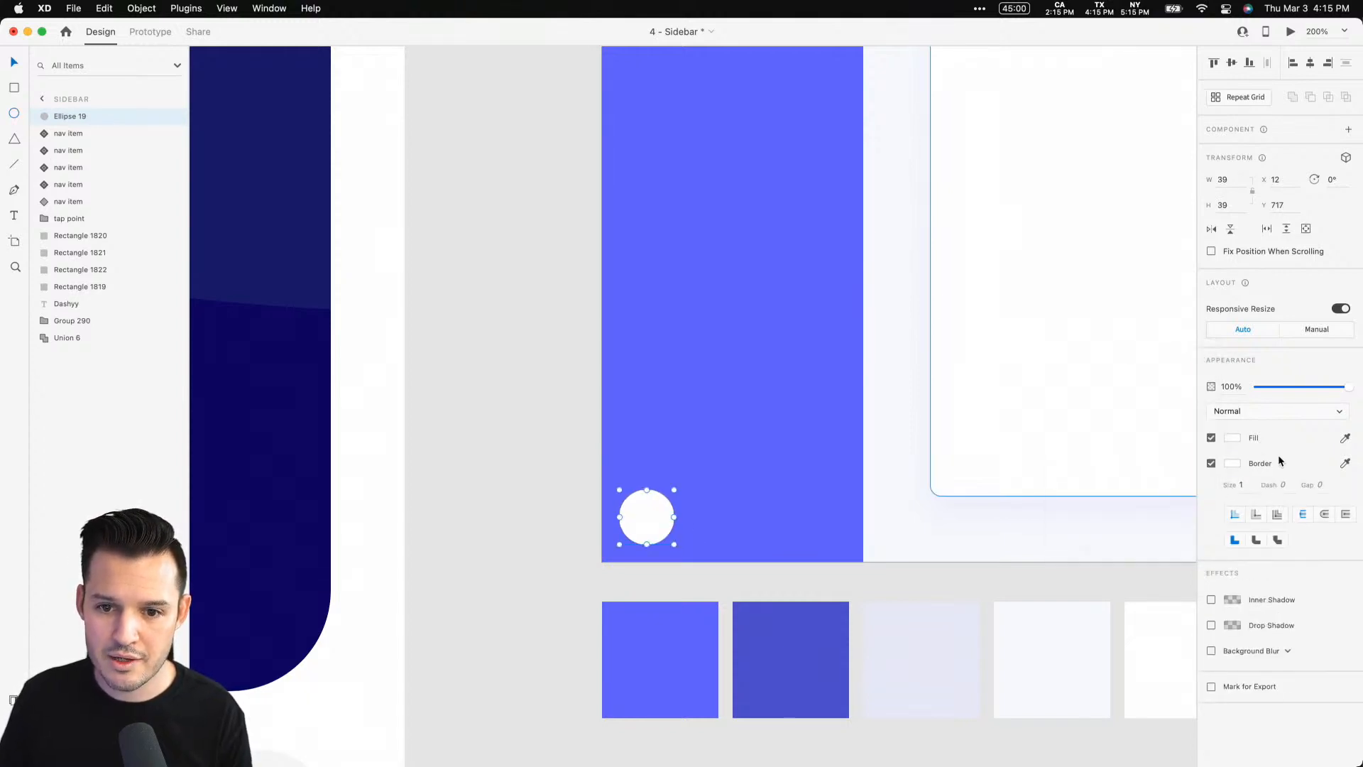
Drop a portrait photo from the desktop into the circle as its image fill
left_click_drag(1362, 423, 1255, 408)
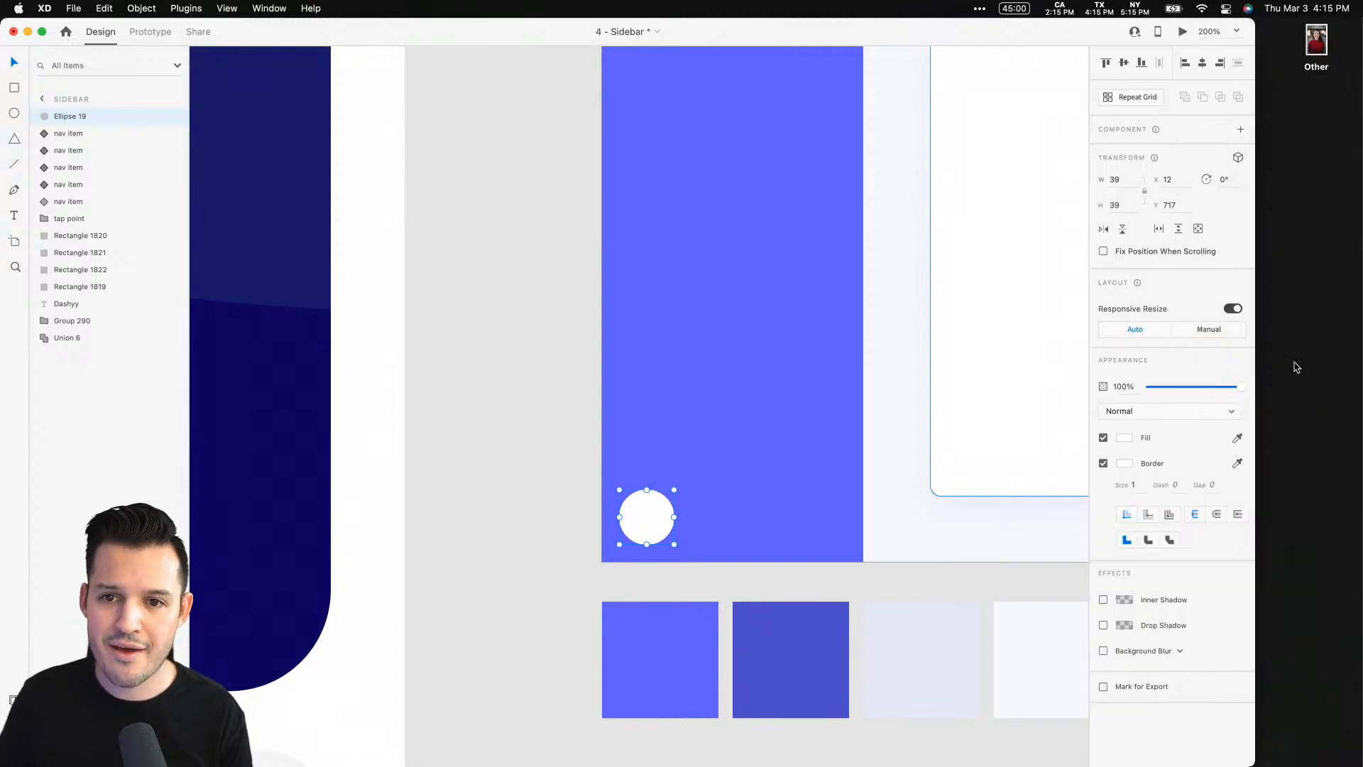
left_click_drag(1323, 67, 660, 528)
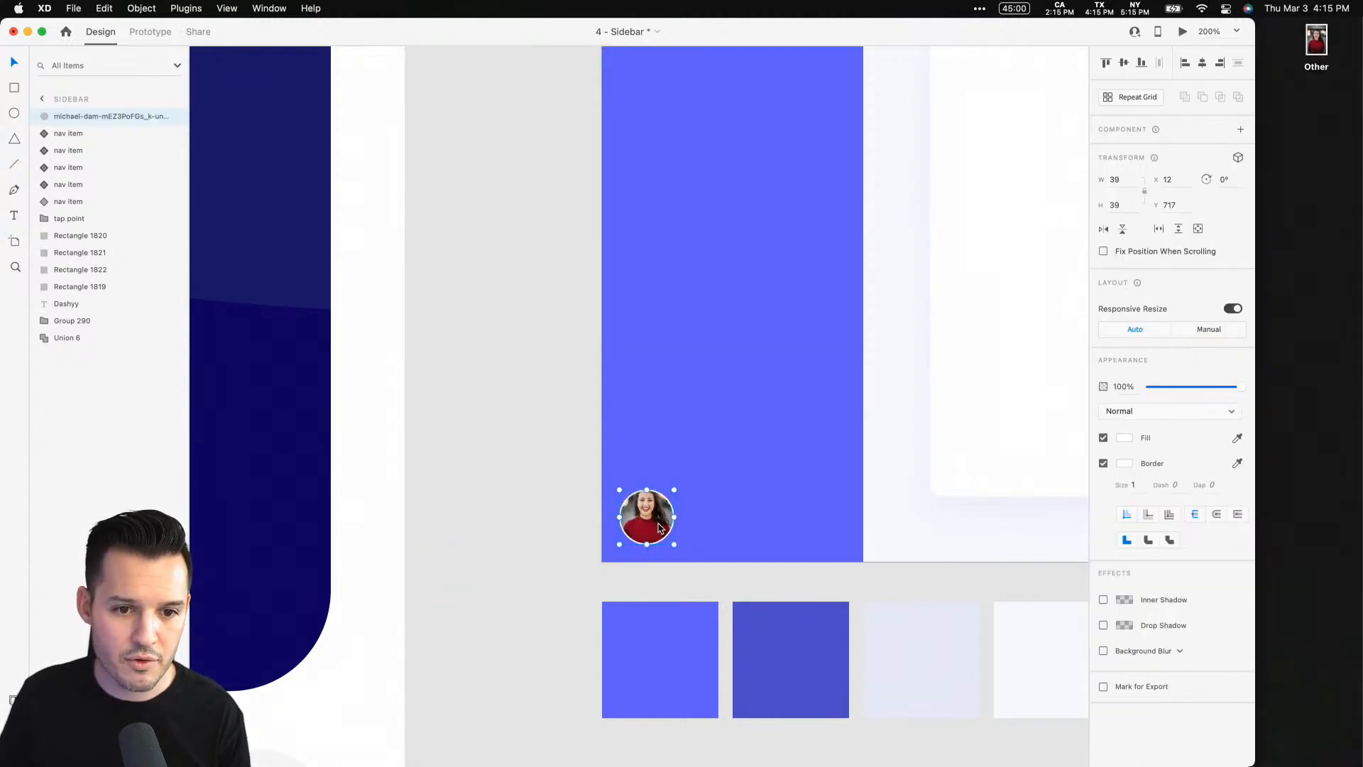
Reposition the photo inside the circle mask so the face sits centred
key("z")
left_click_drag(561, 455, 774, 575)
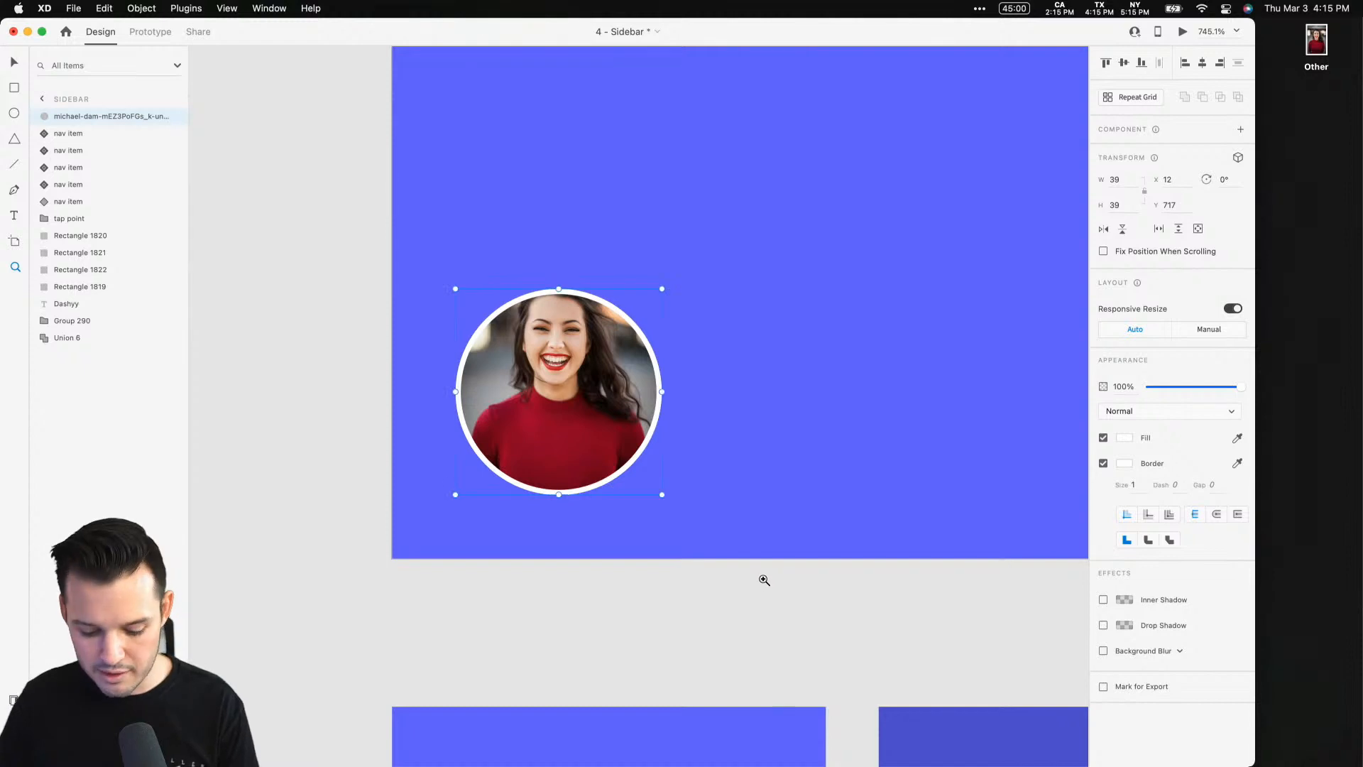
double_click(586, 353)
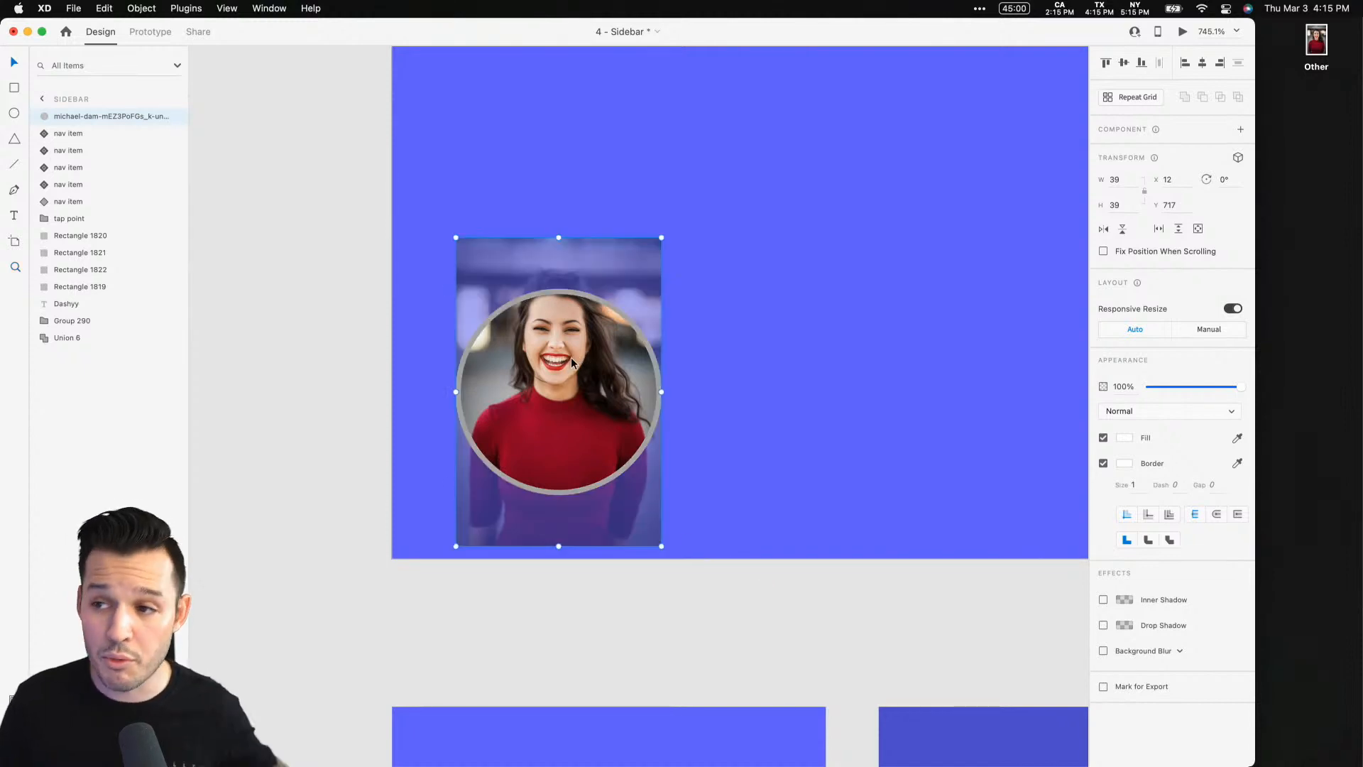
left_click_drag(571, 360, 570, 407)
left_click(311, 331)
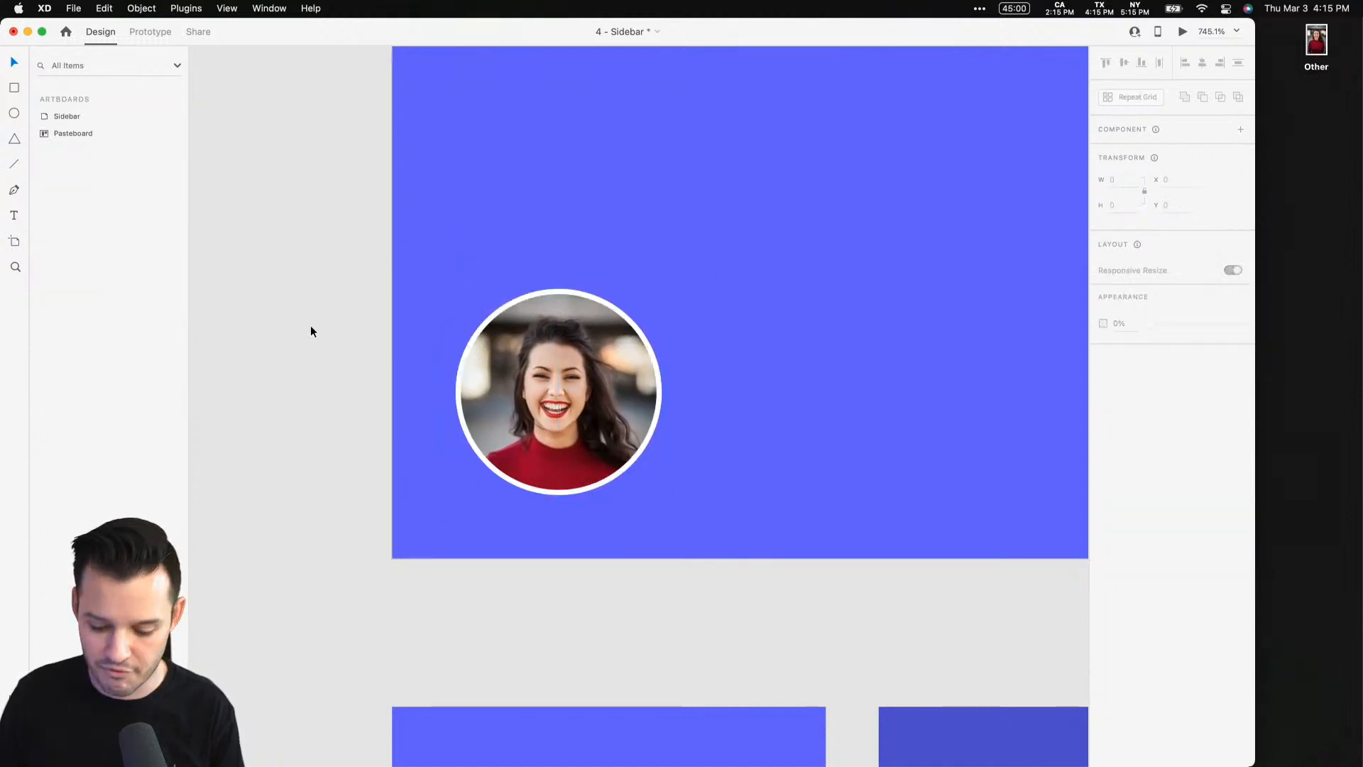
Add a text label with the user's full name to the right of the avatar
key("super+0")
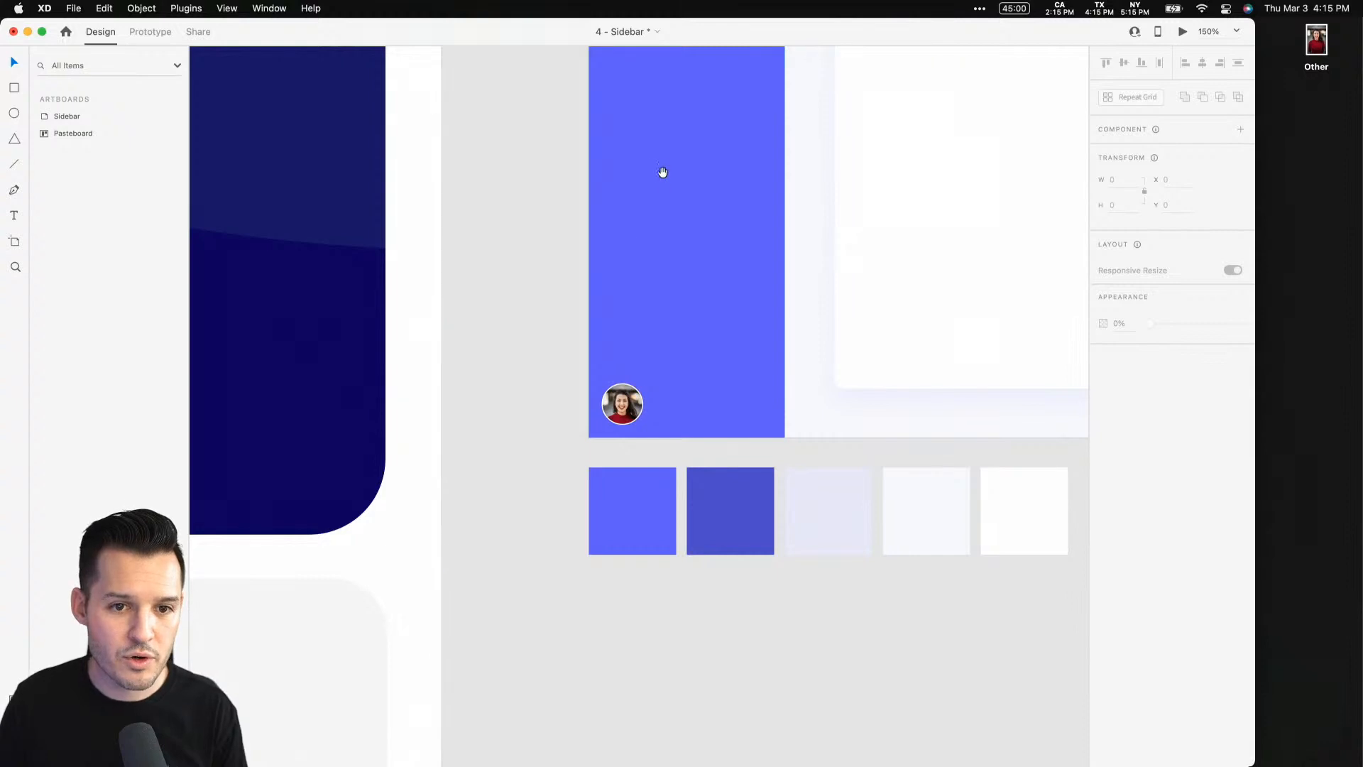
left_click_drag(662, 172, 568, 419)
scroll(590, 572, "down", 5)
key("z")
left_click_drag(452, 446, 699, 575)
left_click(605, 355)
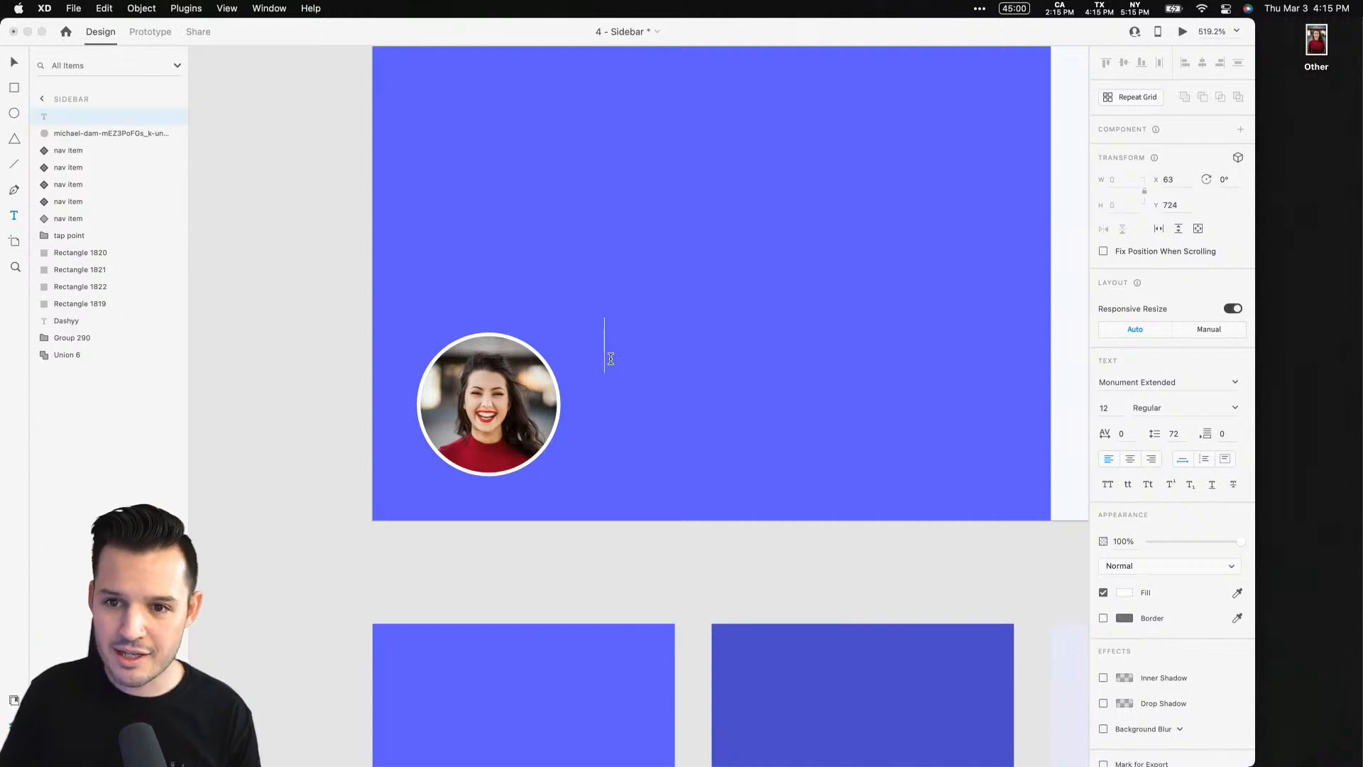
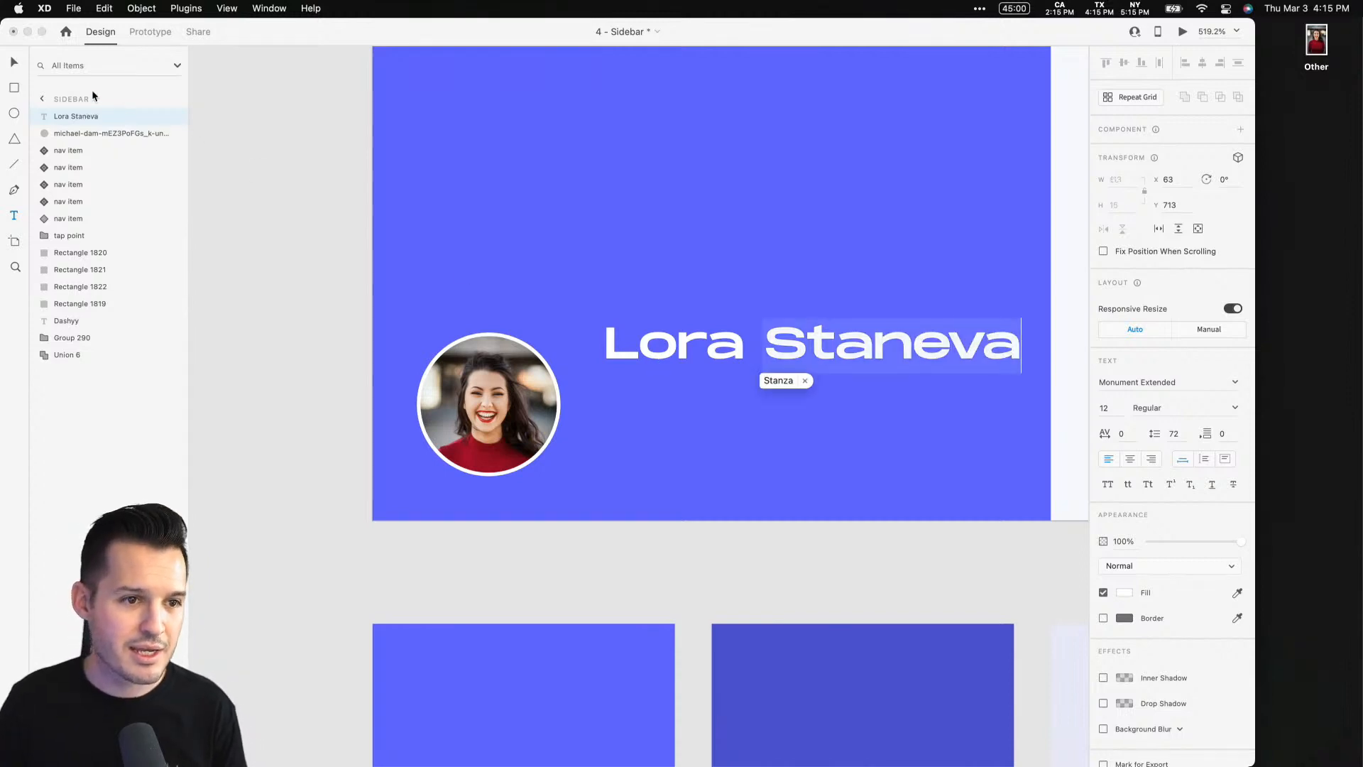
Apply the Montserrat 14pt character style from the document assets to the name text
left_click(13, 66)
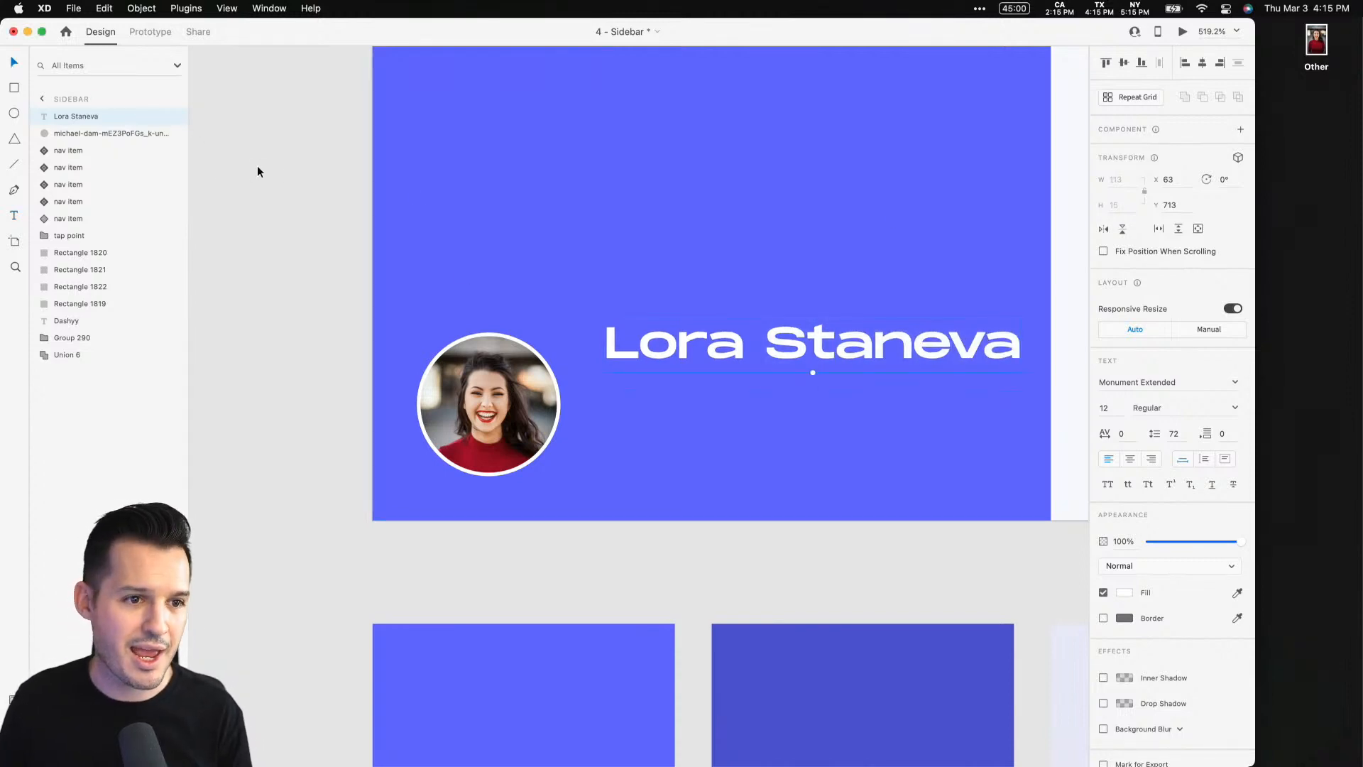
key("super+shift+y")
left_click(98, 261)
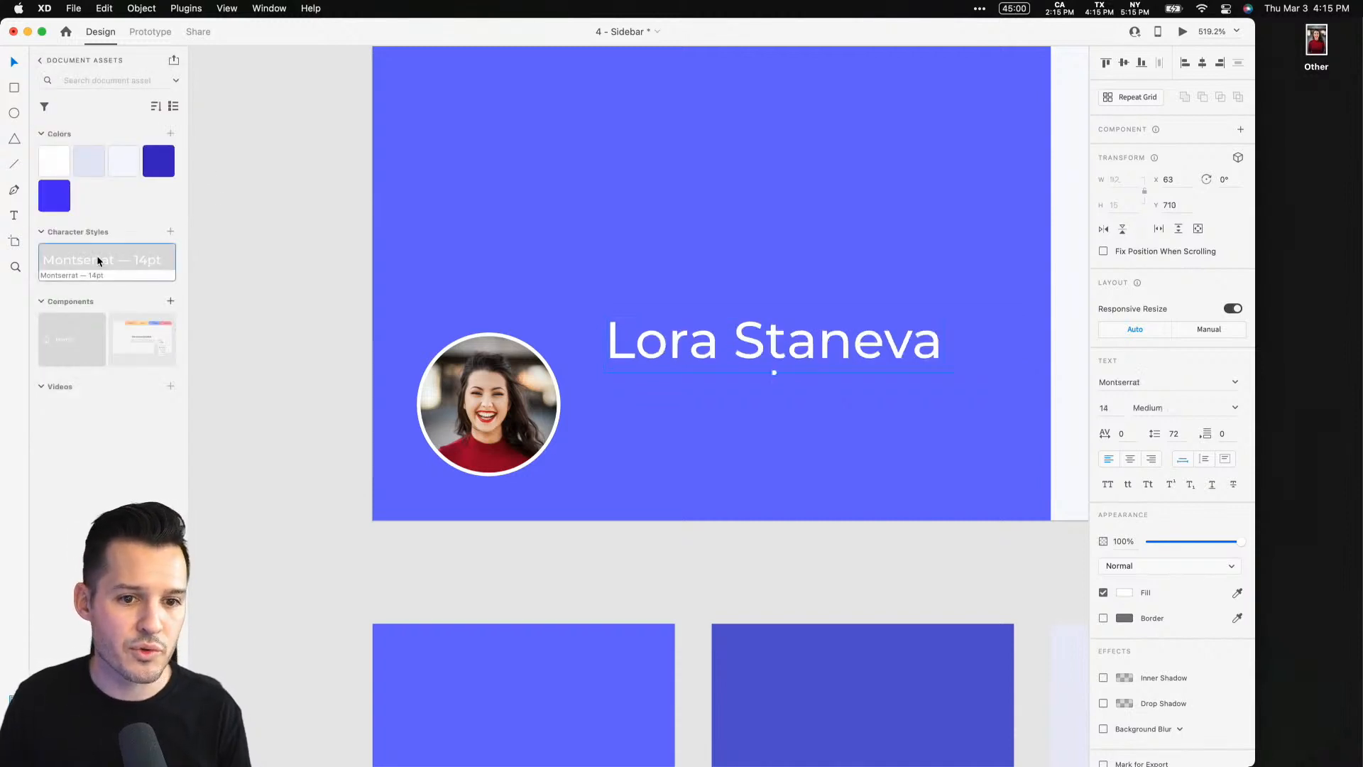
Duplicate the name text below it and replace the copy with the user's e-mail address
left_click_drag(718, 346, 695, 441)
double_click(695, 438)
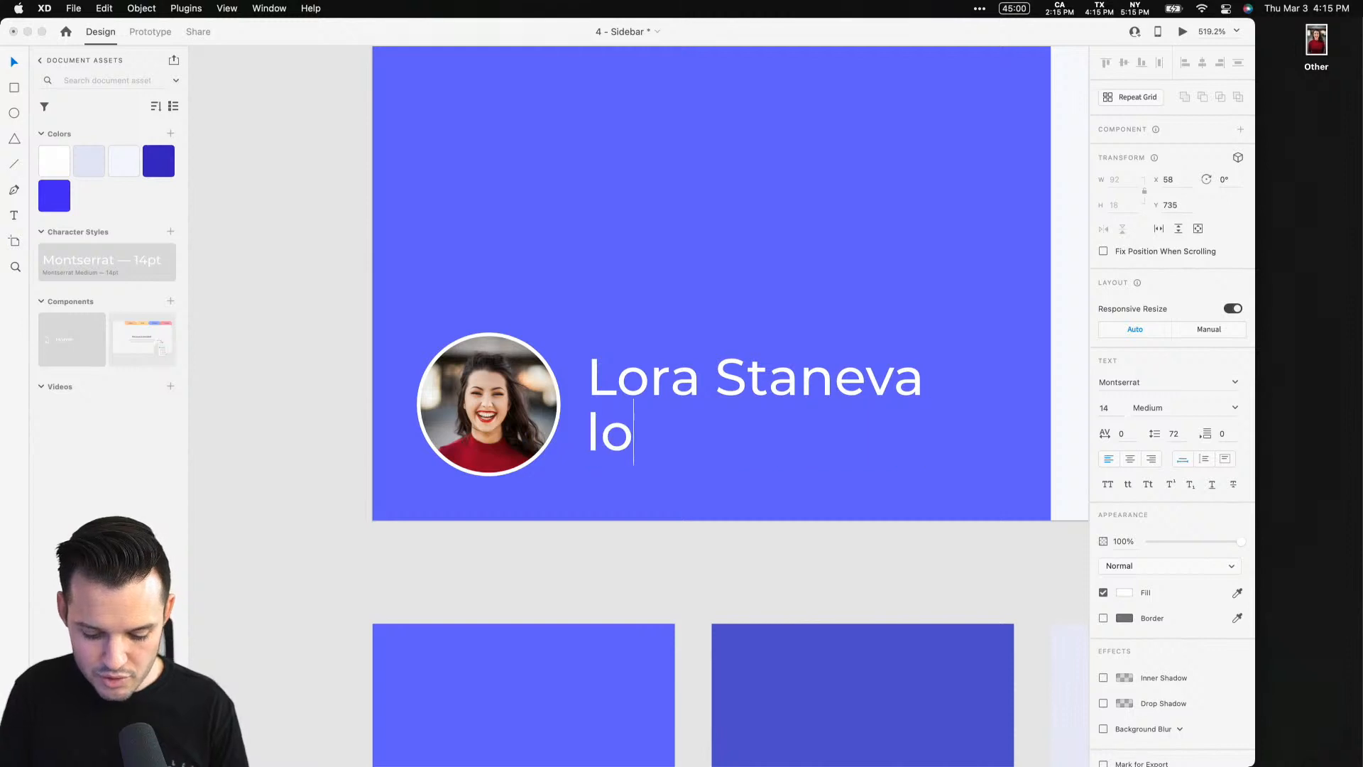
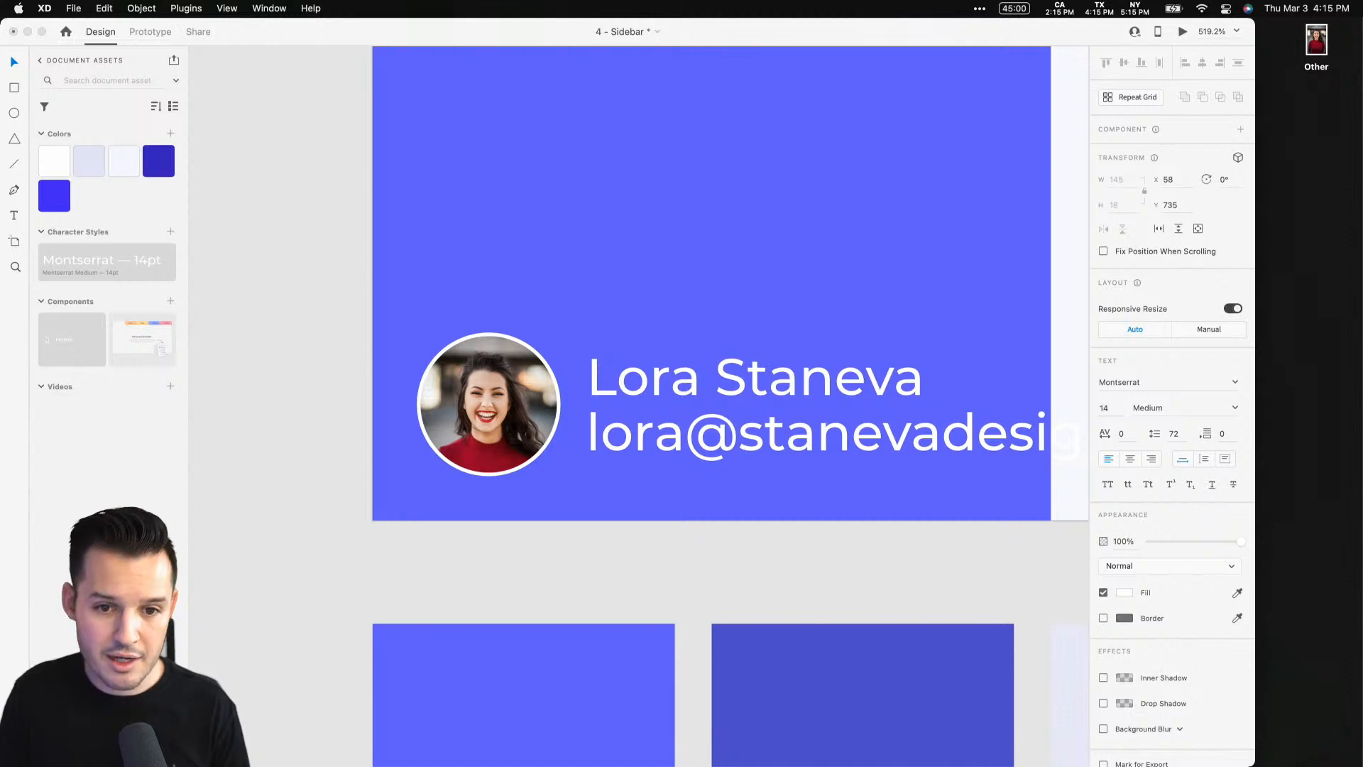
Reduce the e-mail text's font size and lower its opacity
key("super+a")
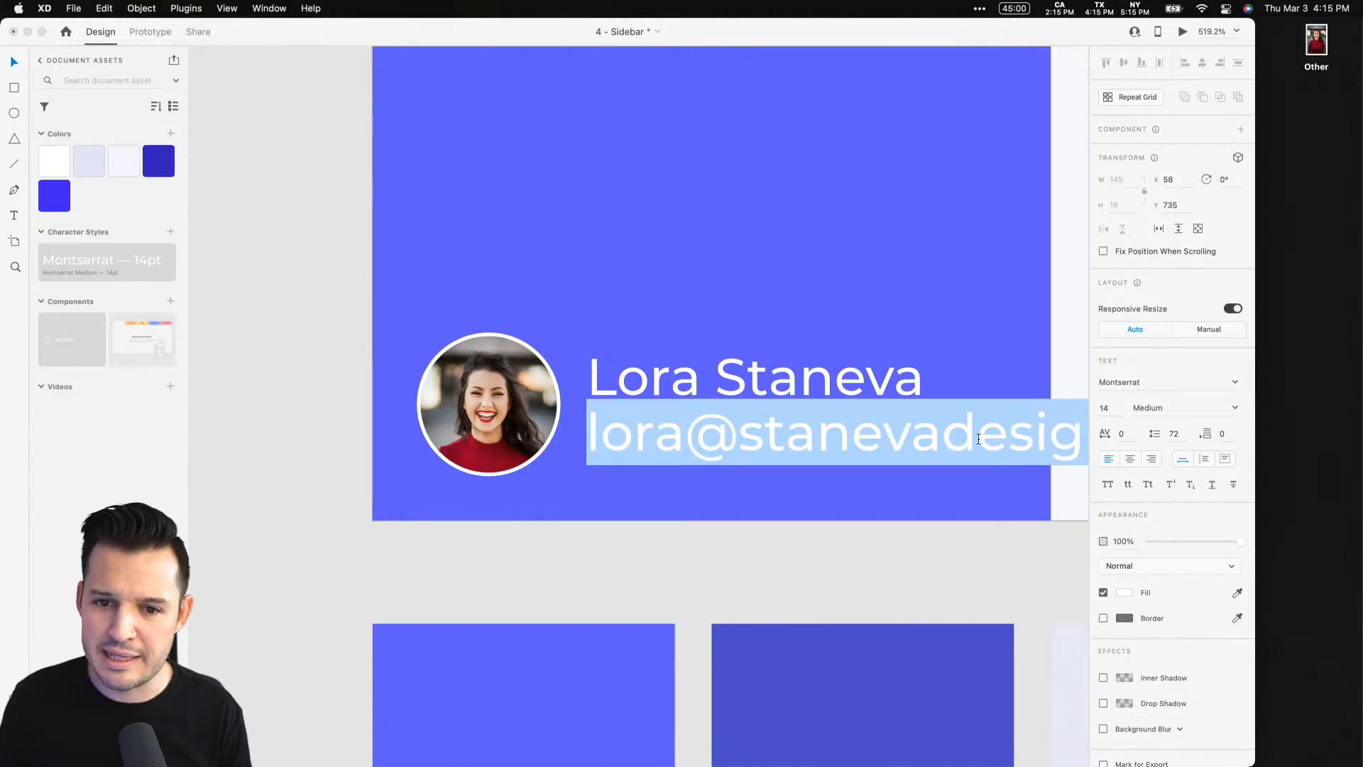
left_click(1101, 408)
key("Down")
key("Down")
key("Down")
key("Down")
key("Down")
key("Down")
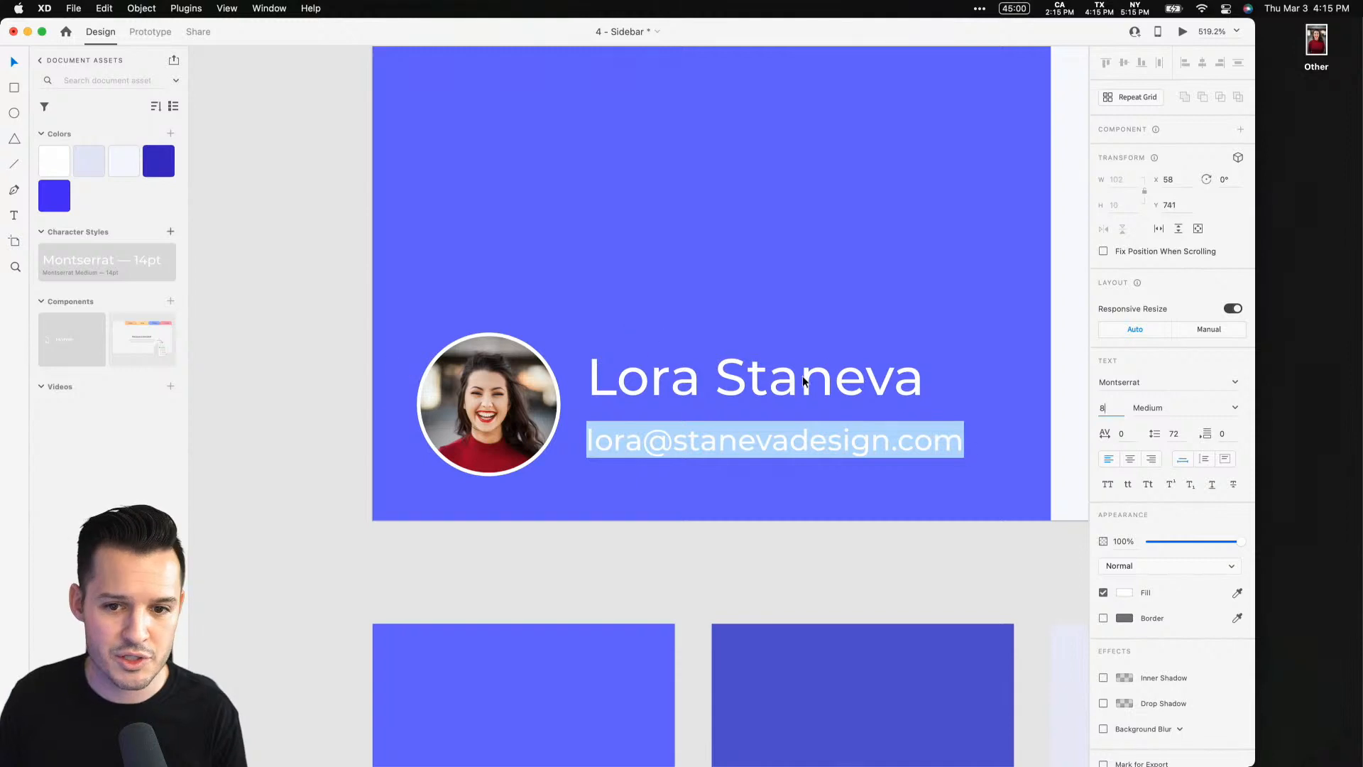
left_click(1195, 543)
left_click(828, 529)
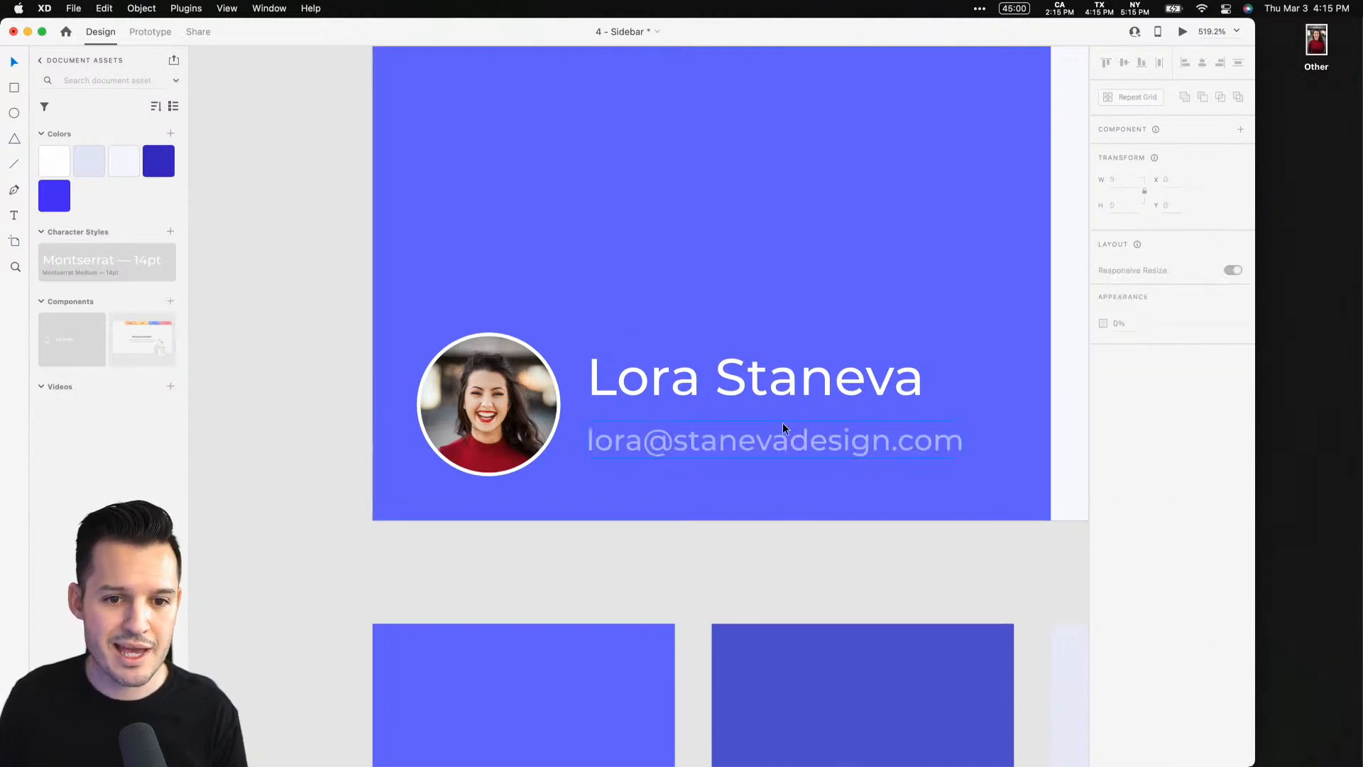
Move the e-mail line up under the name and align the avatar and both text lines by their vertical centres
left_click(777, 446)
left_click_drag(777, 446, 782, 434)
left_click(781, 383, "shift")
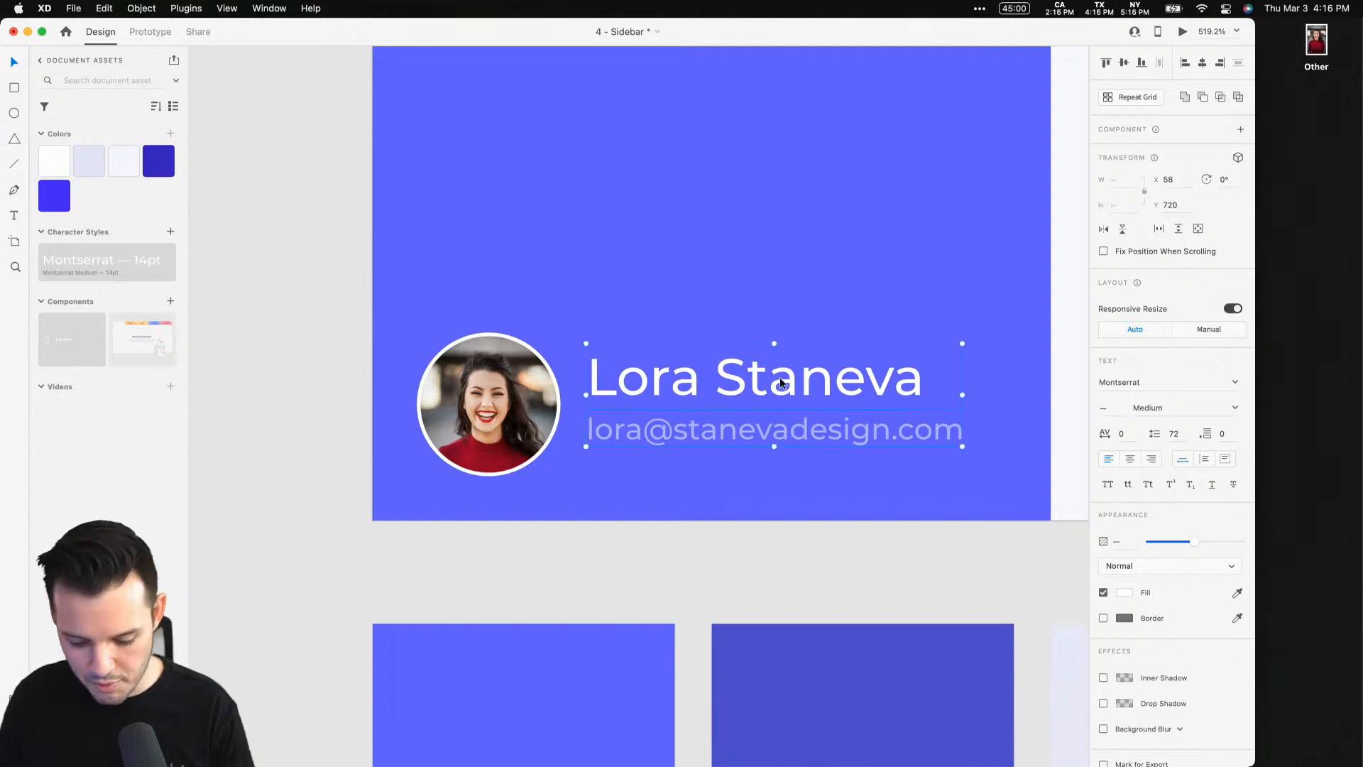
left_click(550, 403, "shift")
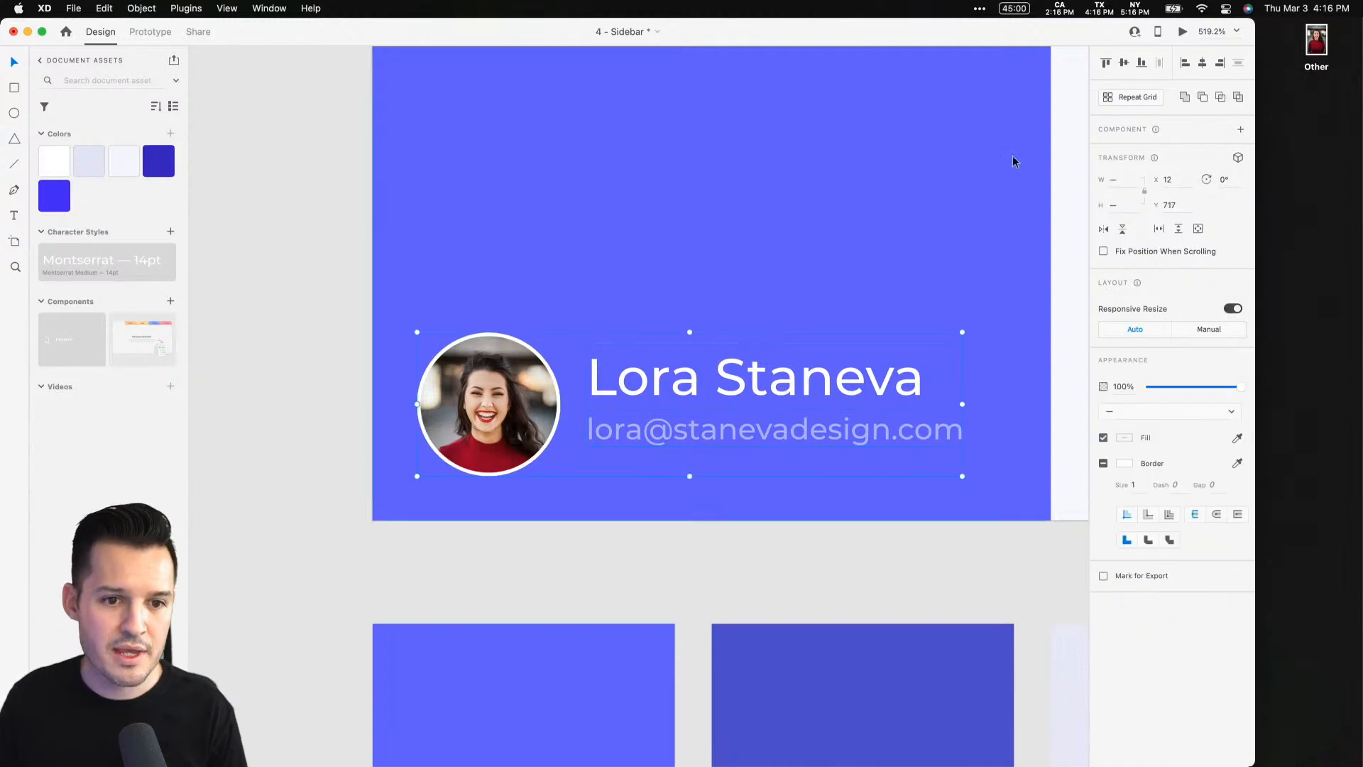
left_click(1125, 64)
Group the avatar photo together with the name and e-mail text into one group
key("super+g")
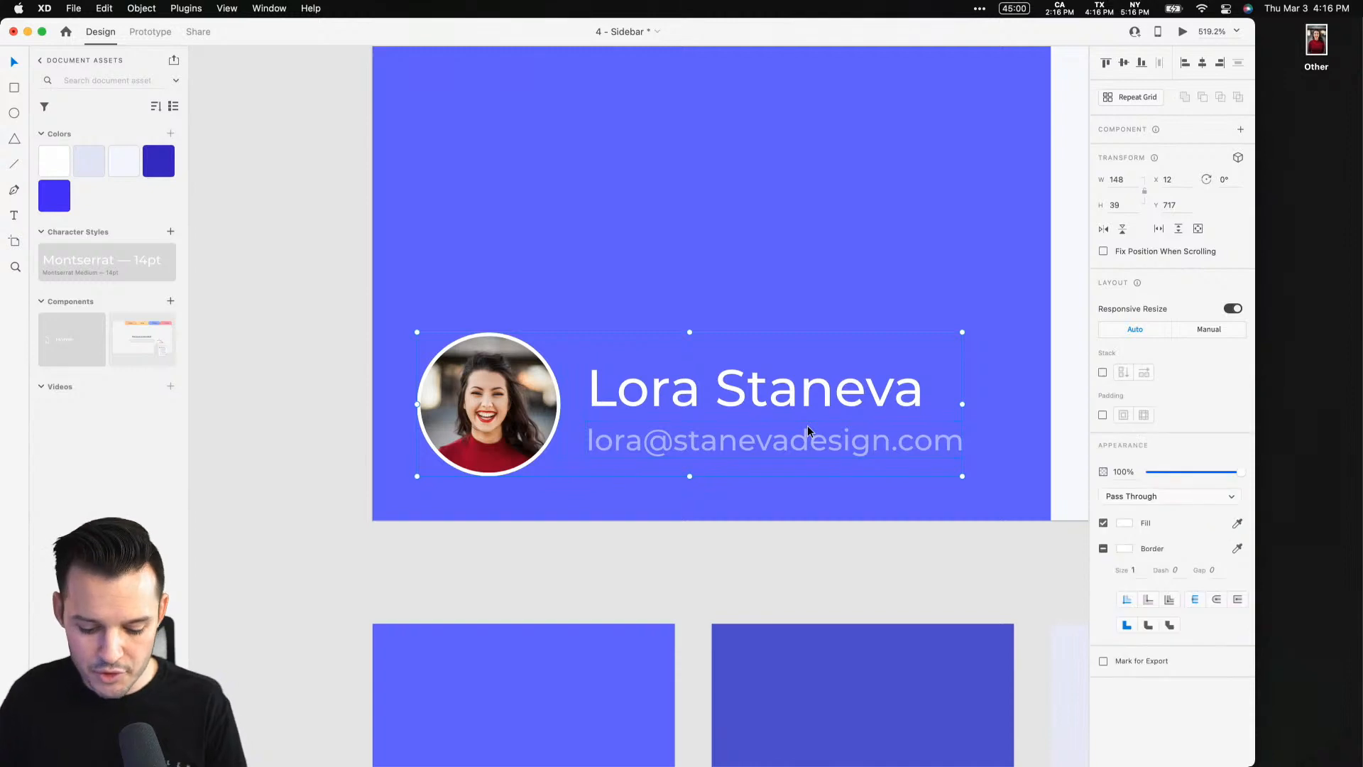
key("super+shift+g")
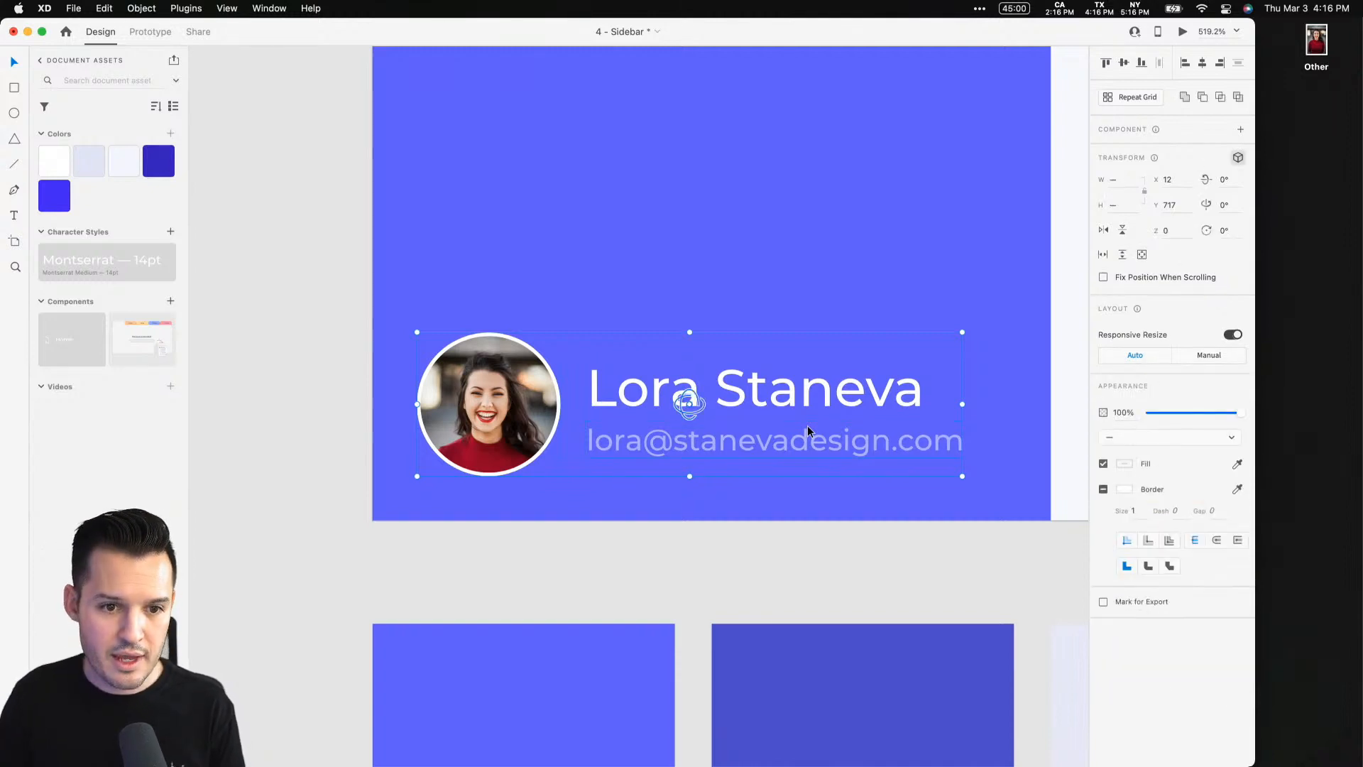
key("super+y")
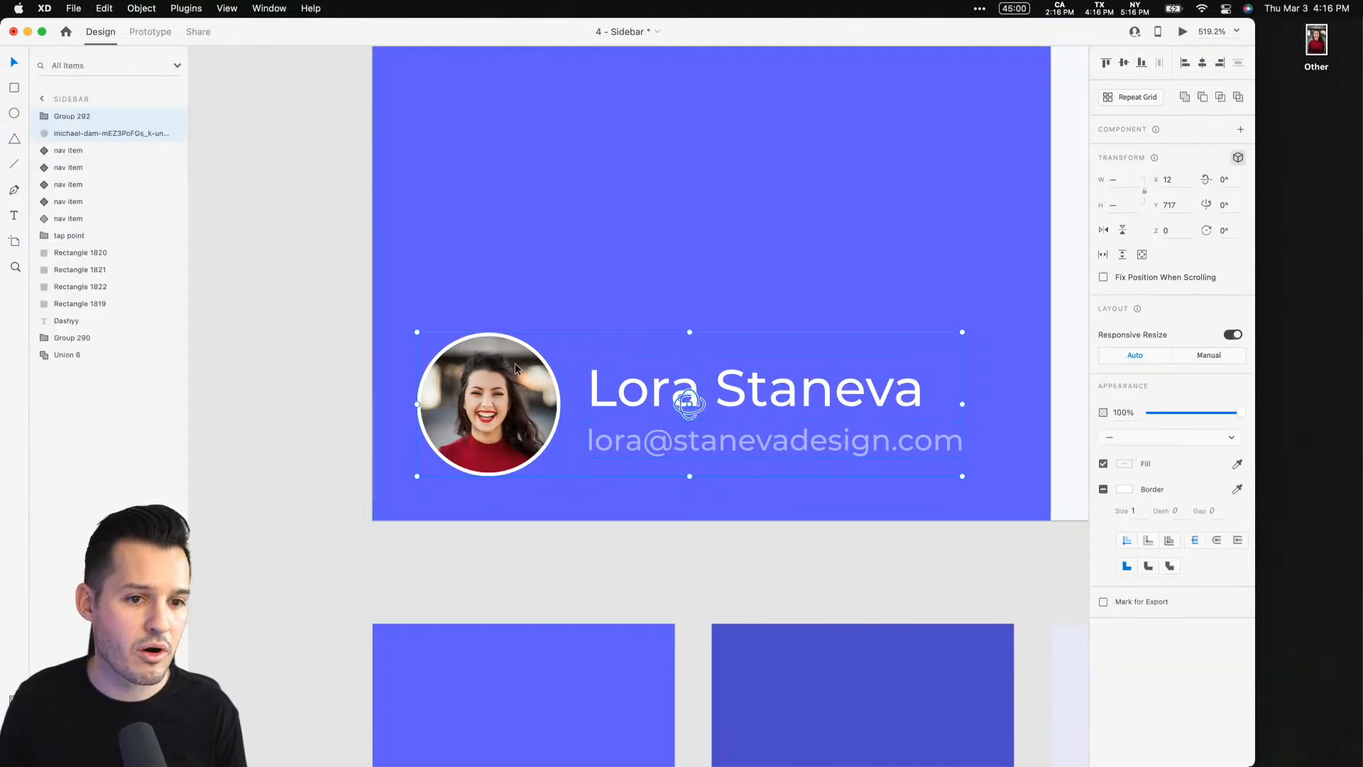
left_click(352, 307)
left_click(523, 380)
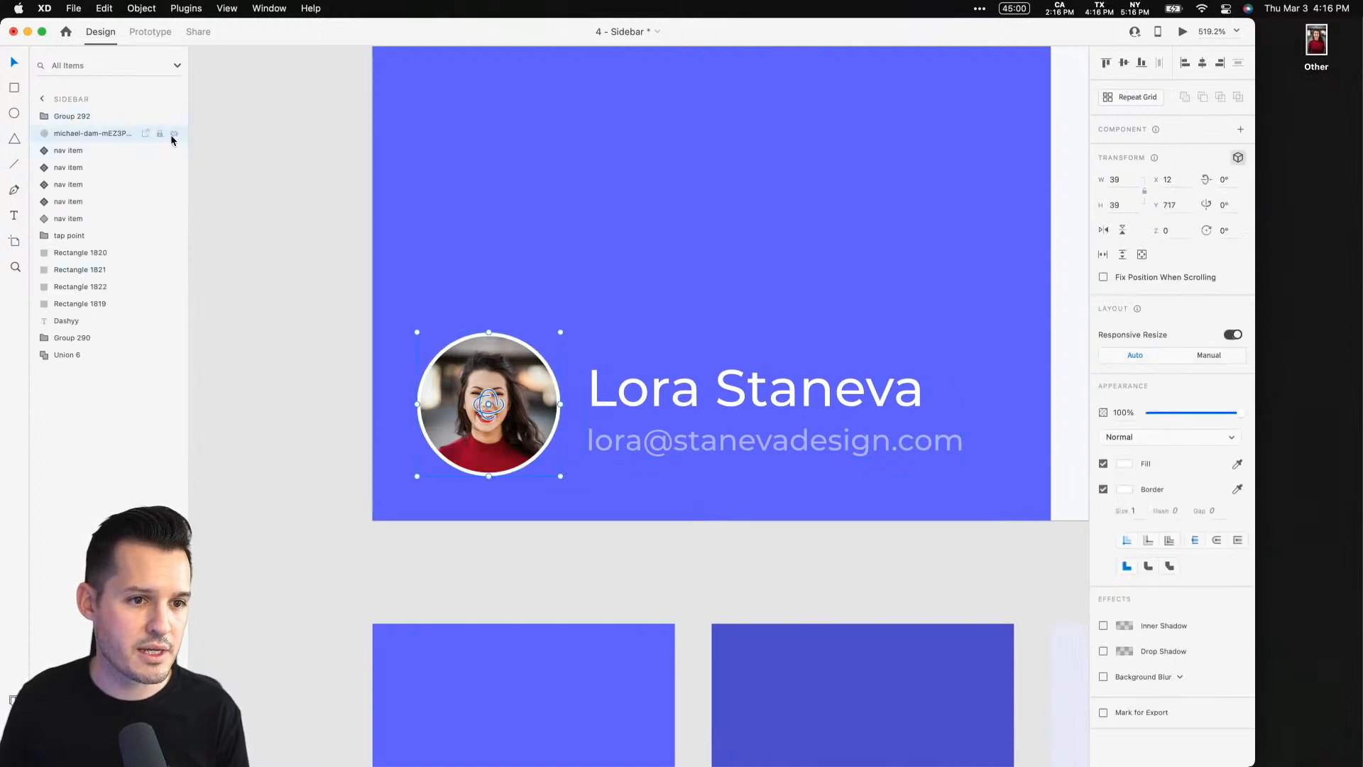
left_click(173, 135)
left_click(173, 135)
left_click(627, 399)
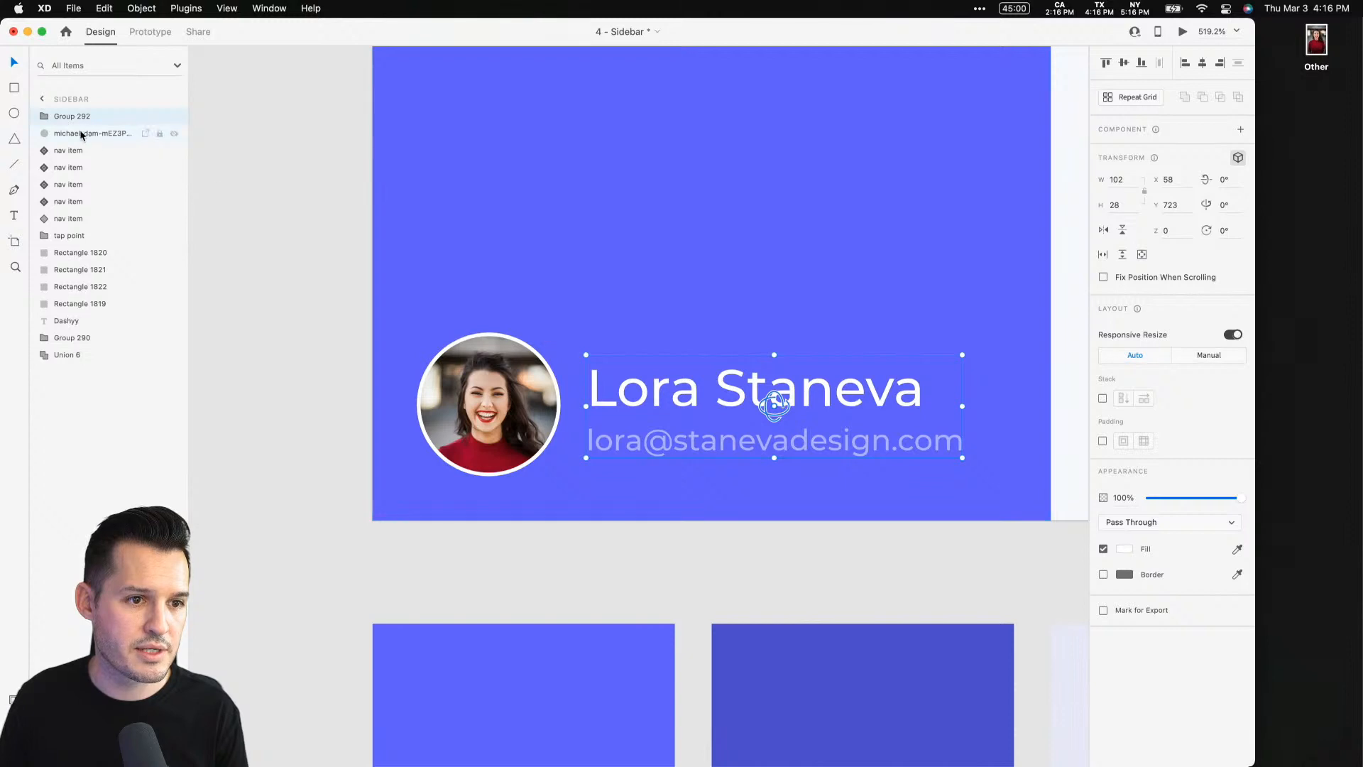
left_click(45, 118)
left_click(45, 118)
left_click(64, 133)
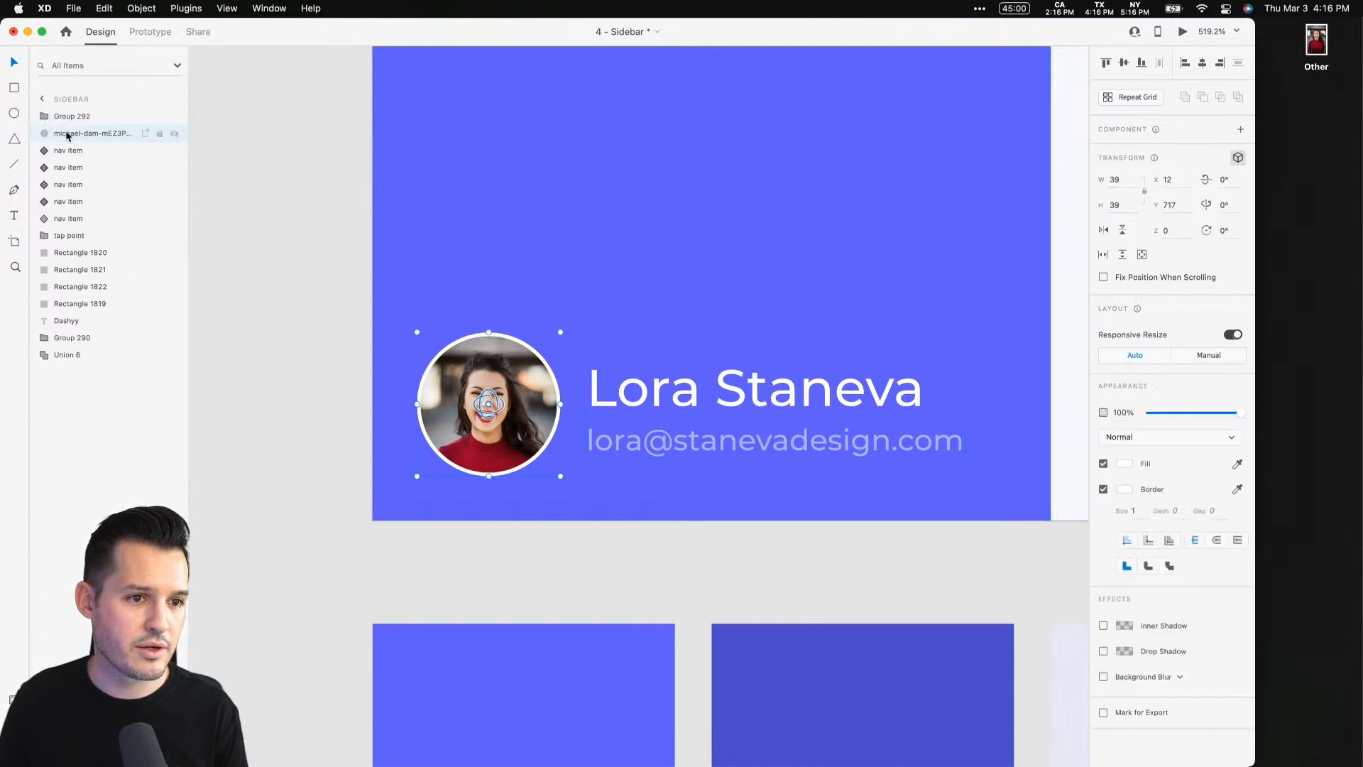
left_click(68, 118, "shift")
key("super+g")
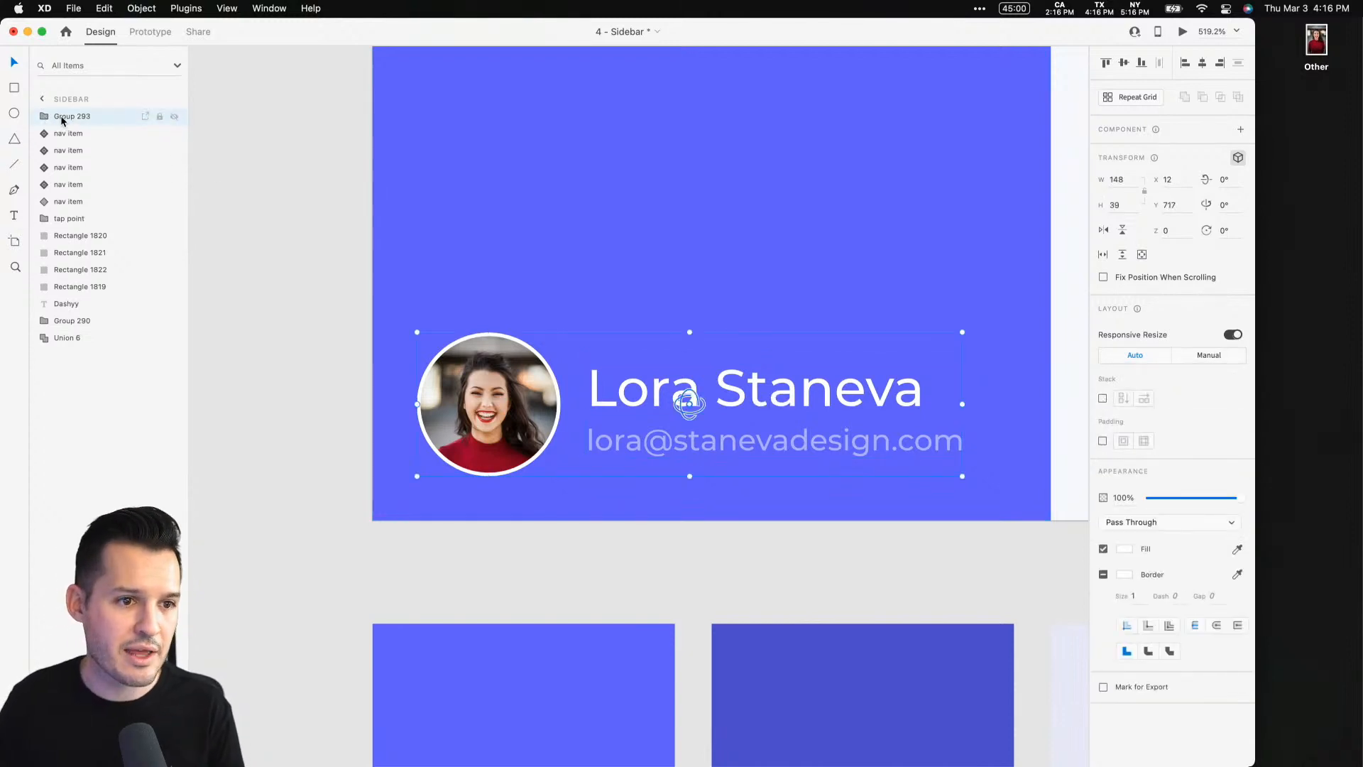
Rename the avatar group as "user"
double_click(62, 118)
type("avatar")
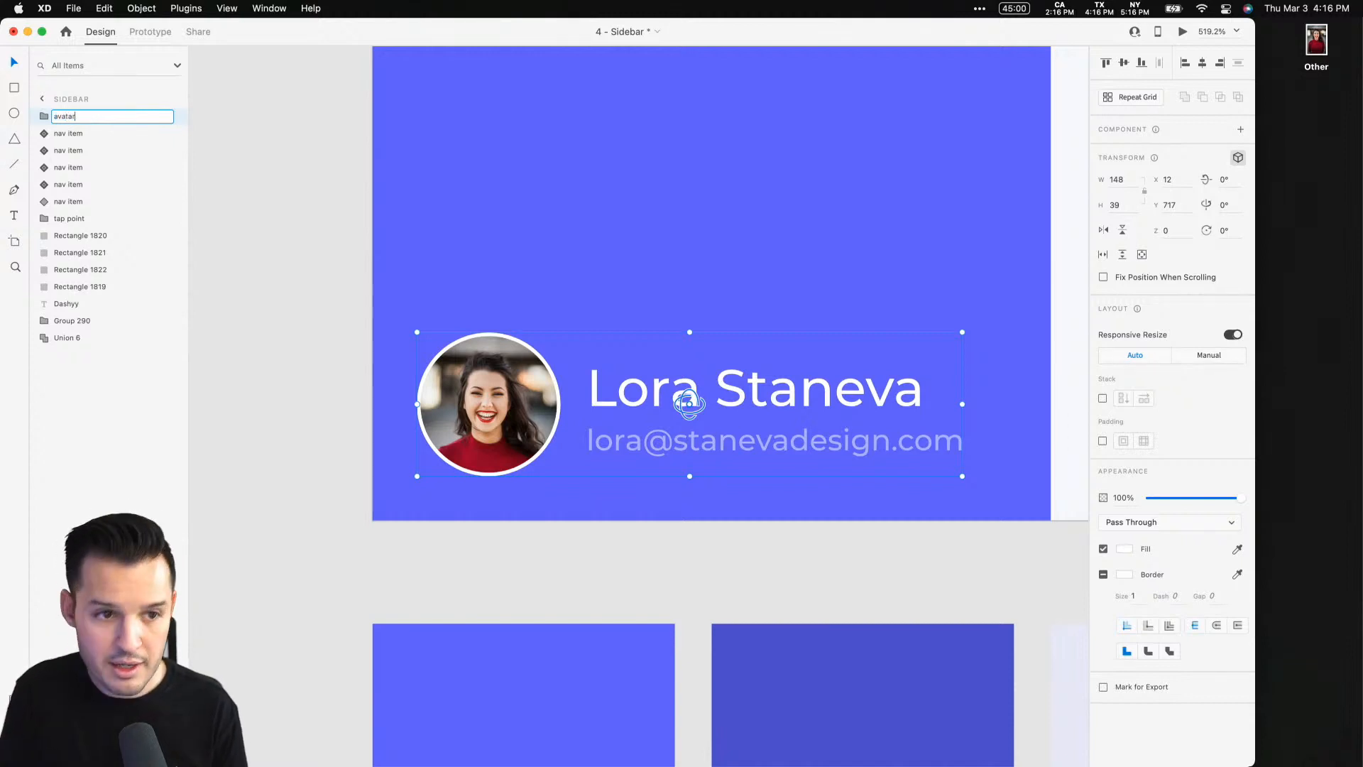
key("Return")
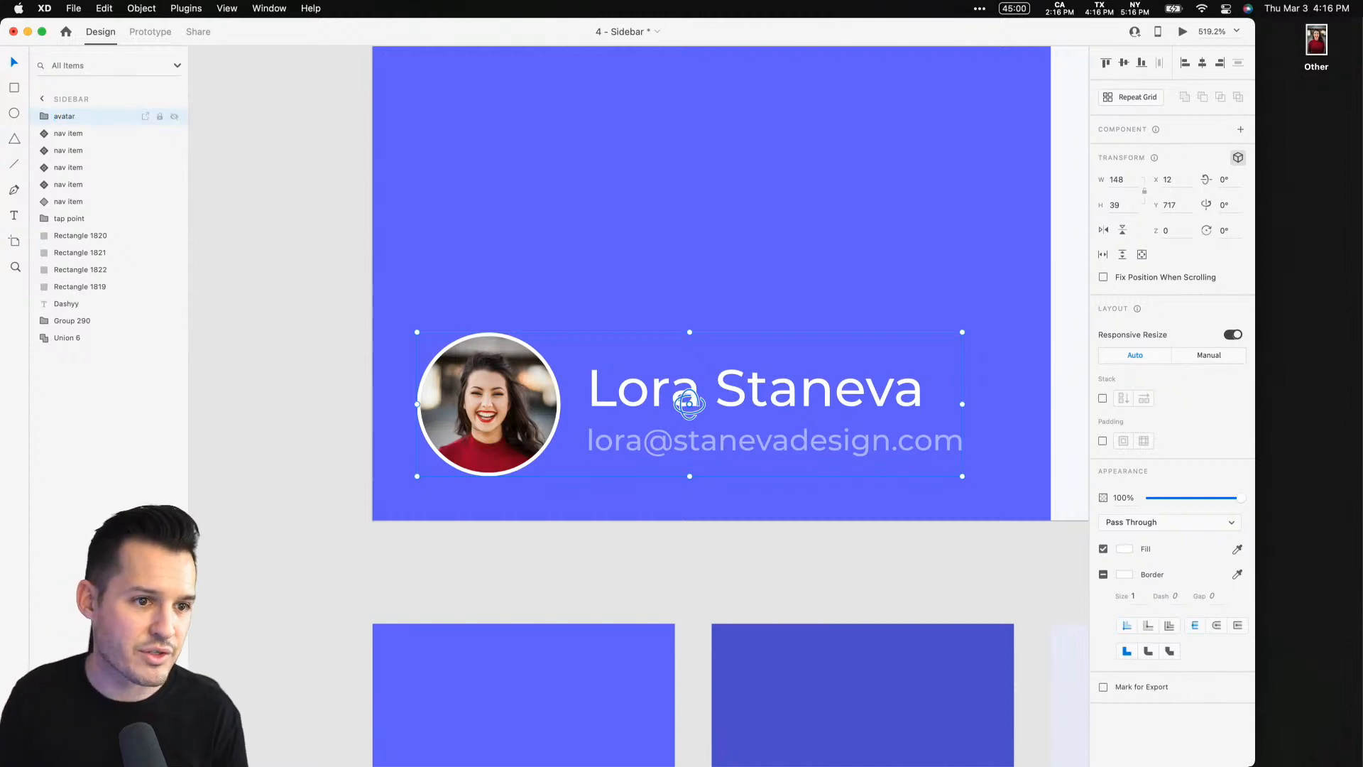
double_click(66, 120)
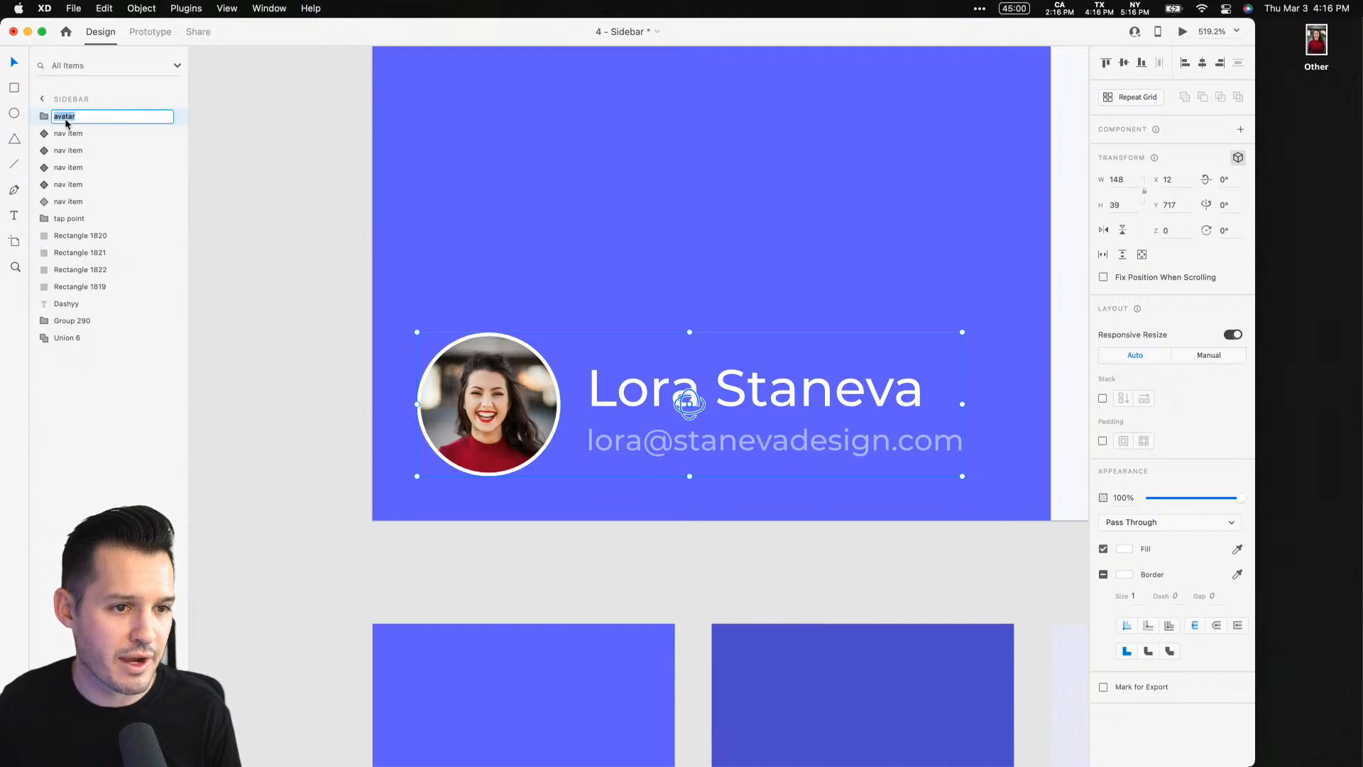
key("Return")
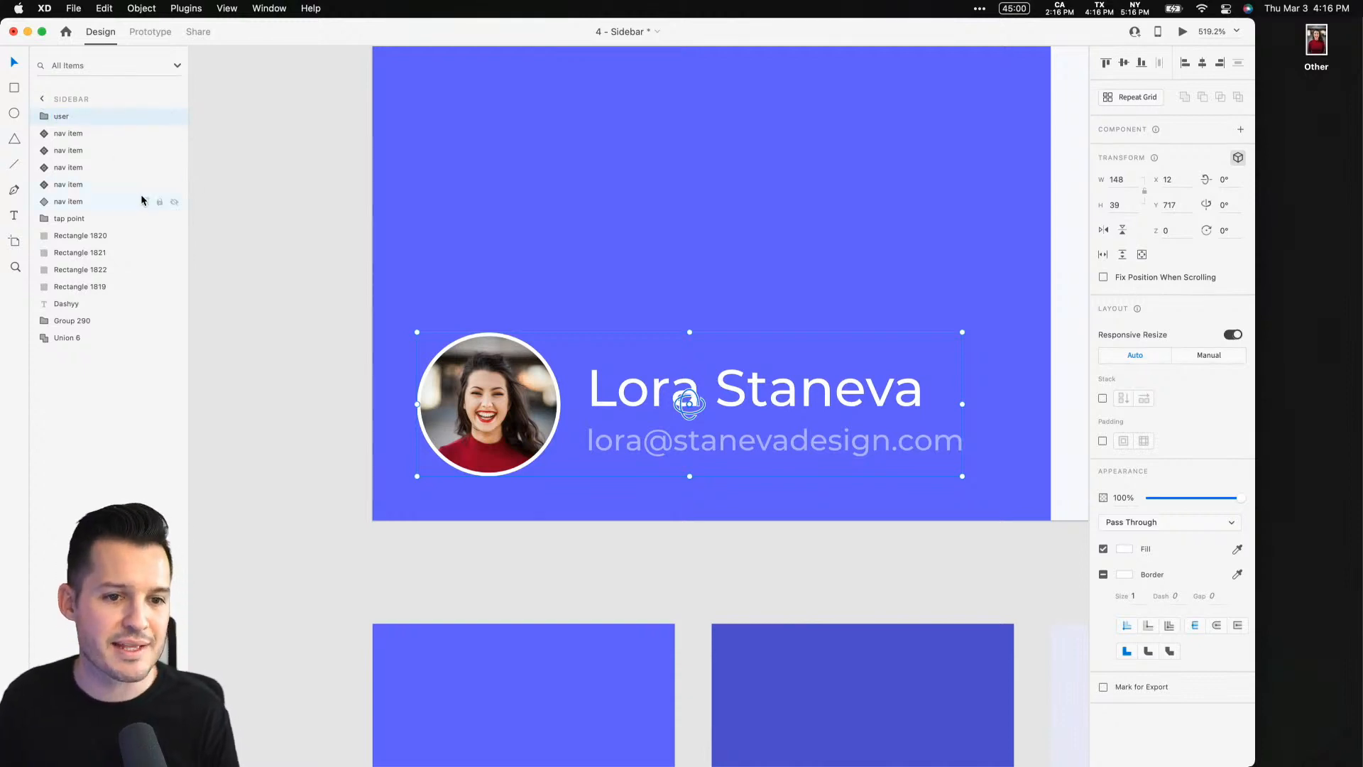
Zoom out and scroll to review the sidebar with its nav items and user block
left_click(243, 213)
key("super+0")
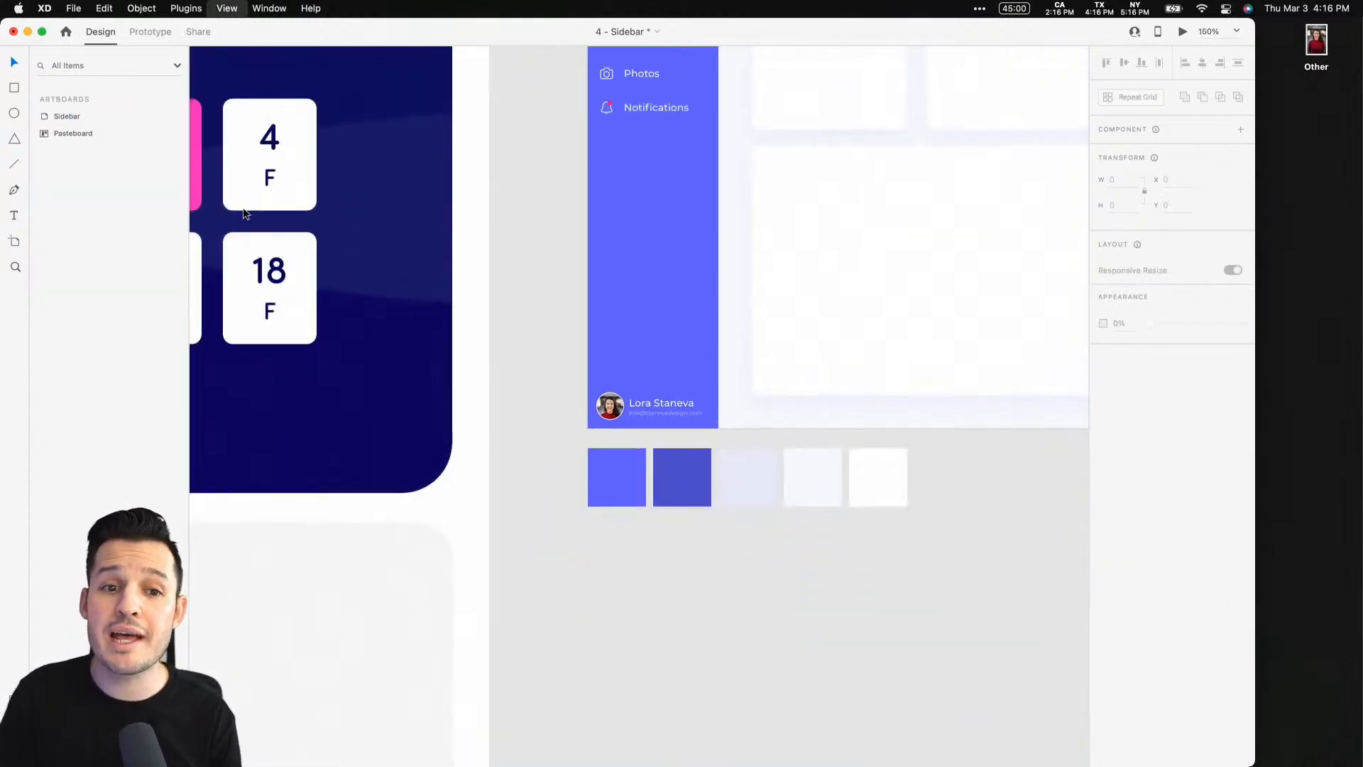
scroll(637, 362, "up", 5)
scroll(637, 362, "right", 4)
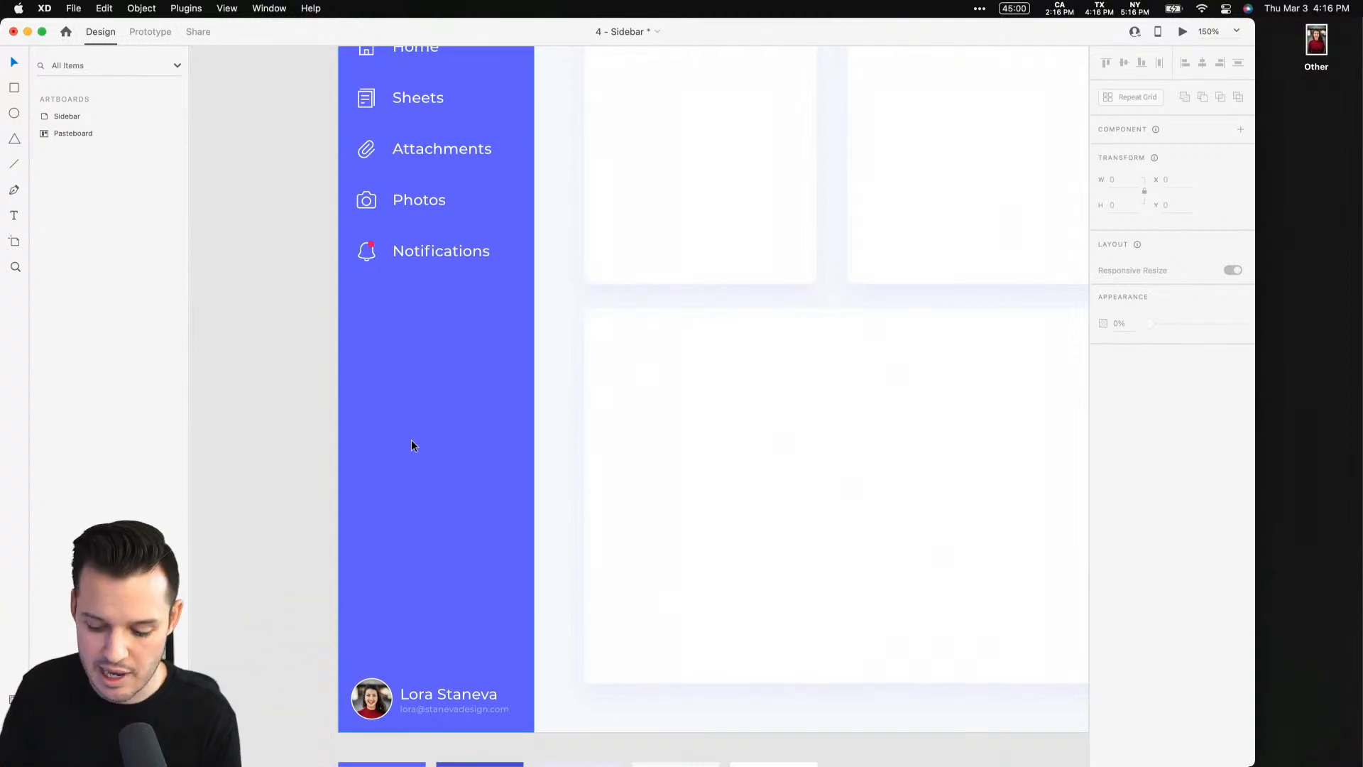
Duplicate the Sidebar artboard to the right of the original
key("super+1")
key("super+minus")
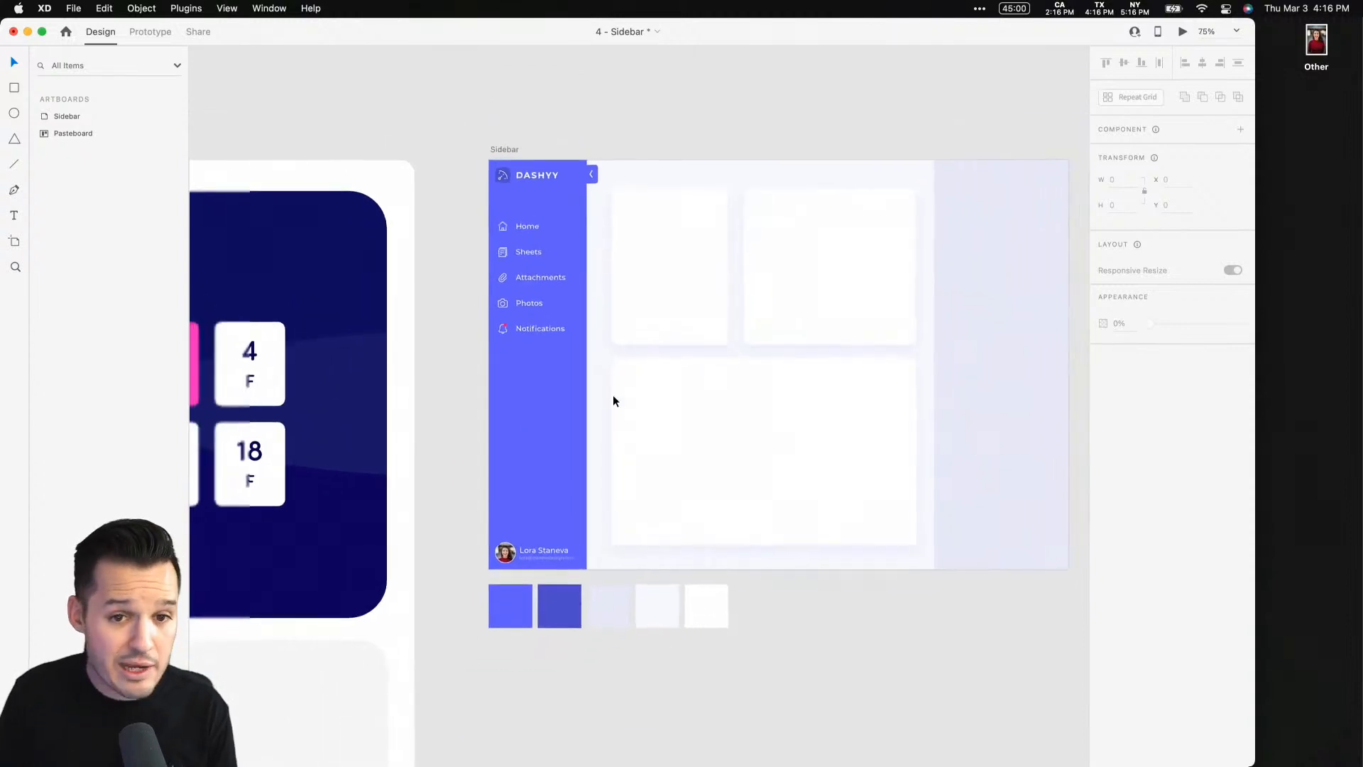
left_click_drag(671, 348, 437, 329)
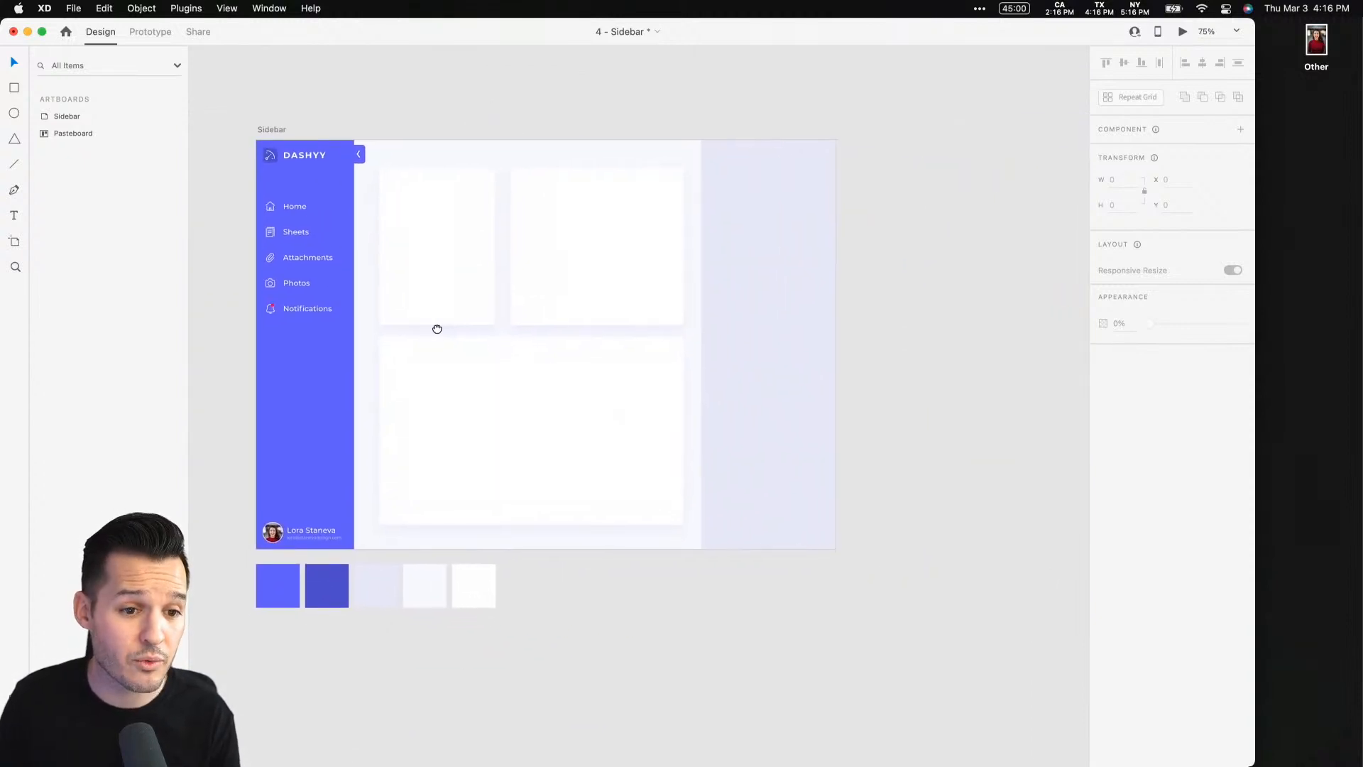
left_click_drag(269, 129, 869, 127)
left_click(266, 130)
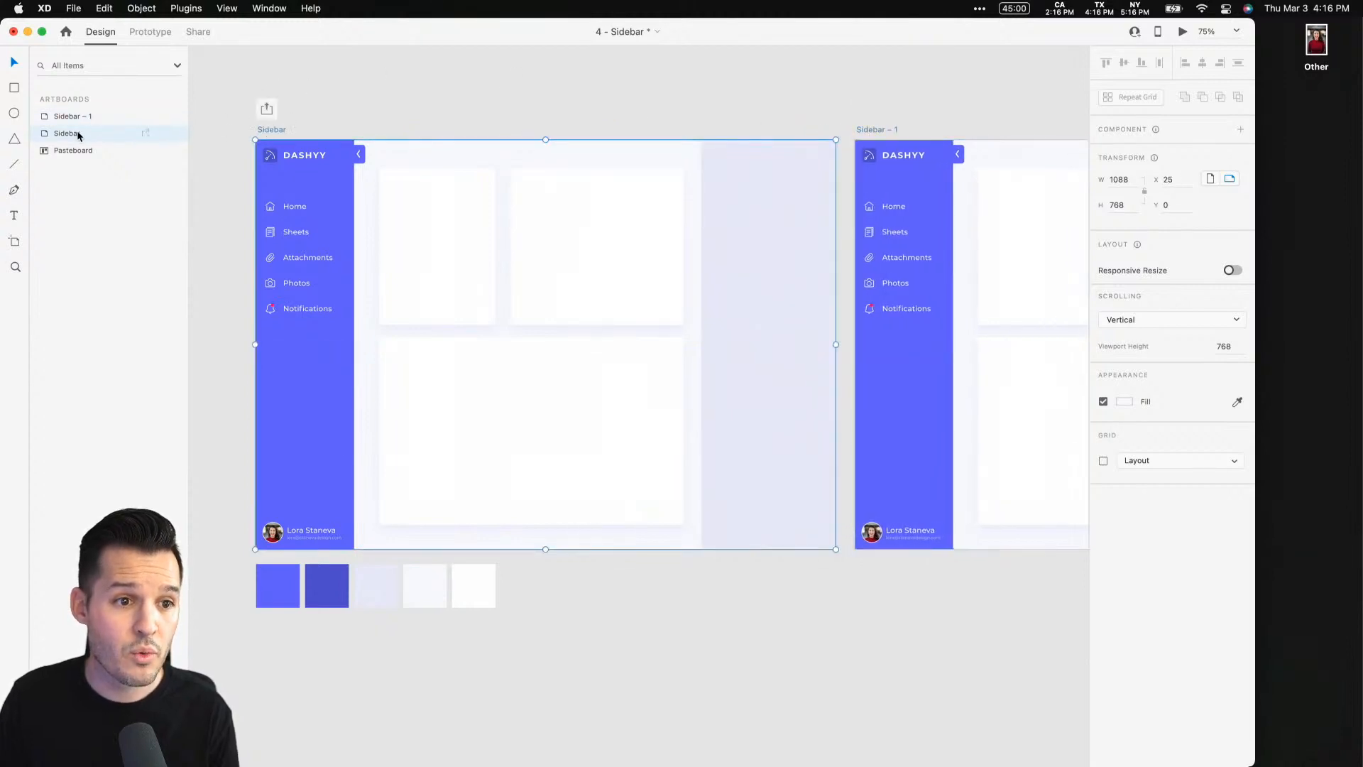
Rename the original artboard as "Sidebar Open"
double_click(79, 134)
key("Right")
type("O")
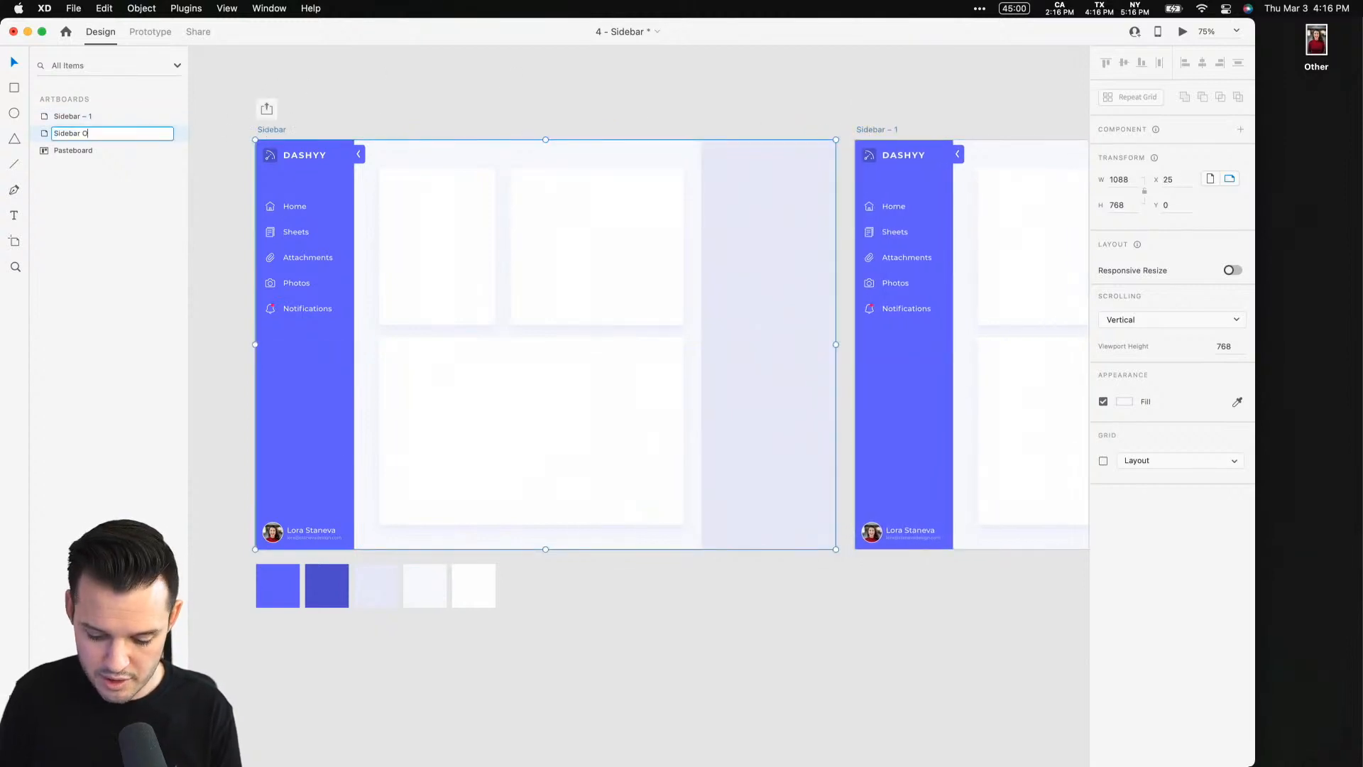
type("pen")
key("Return")
Rename the duplicated artboard as "Sidebar Closed"
double_click(79, 118)
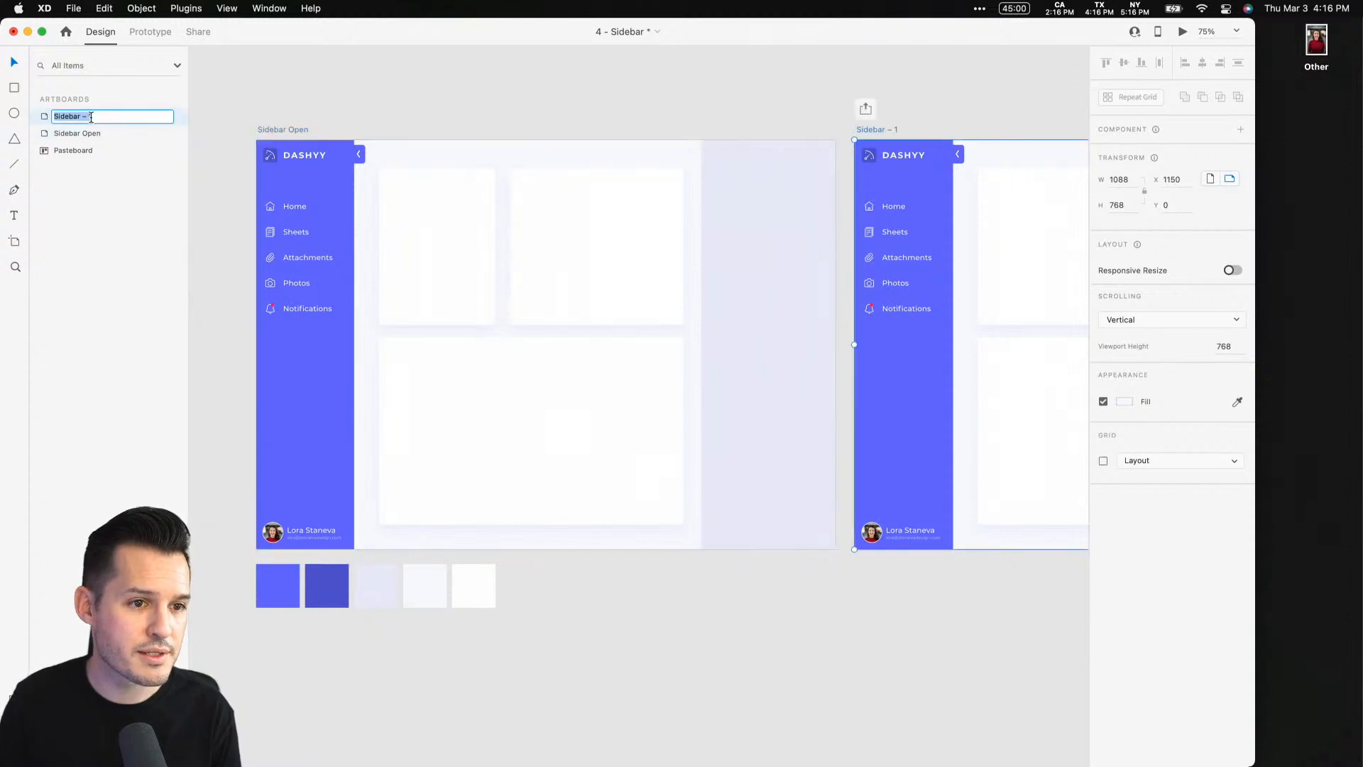
left_click(107, 116)
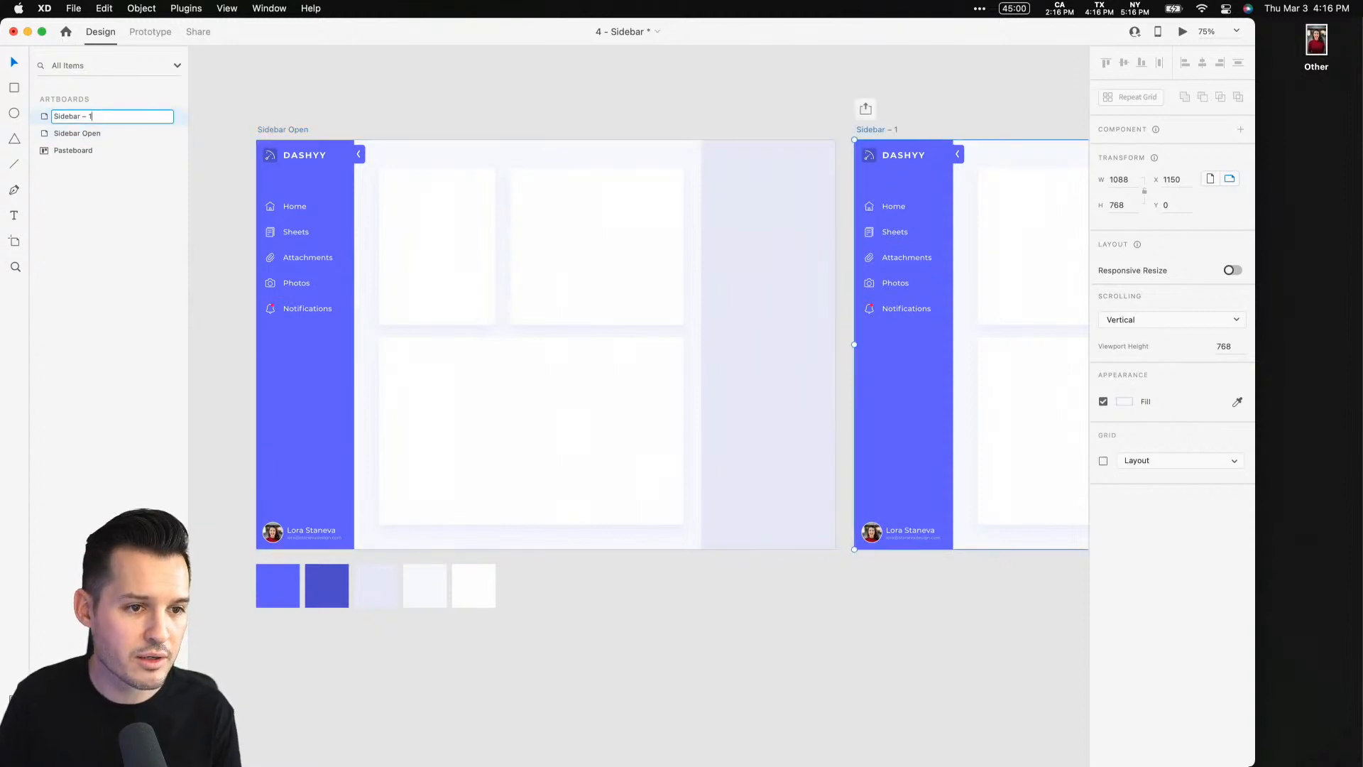
type("Clos")
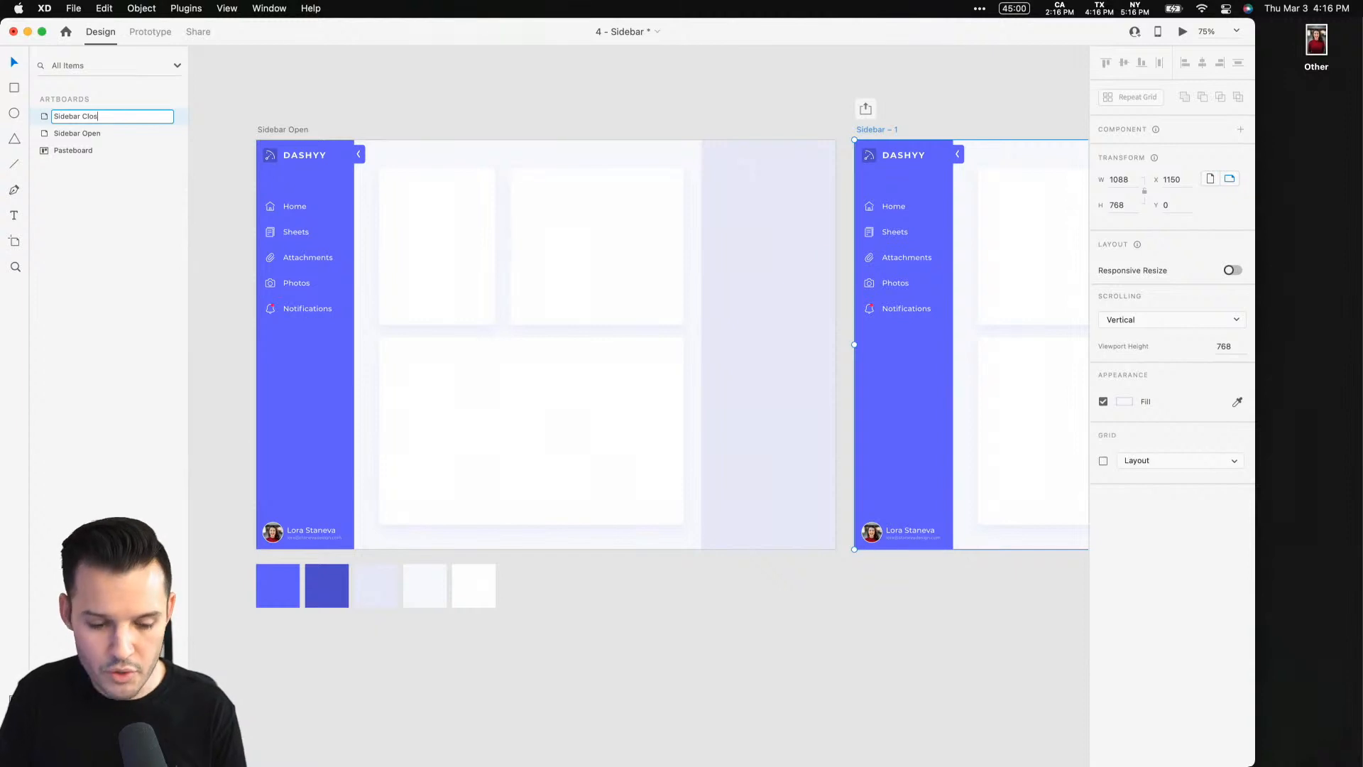
type("ed")
key("Return")
Narrow the closed sidebar's blue background panel to 51 px wide
key("super+space")
left_click_drag(800, 111, 987, 531)
left_click_drag(644, 520, 637, 428)
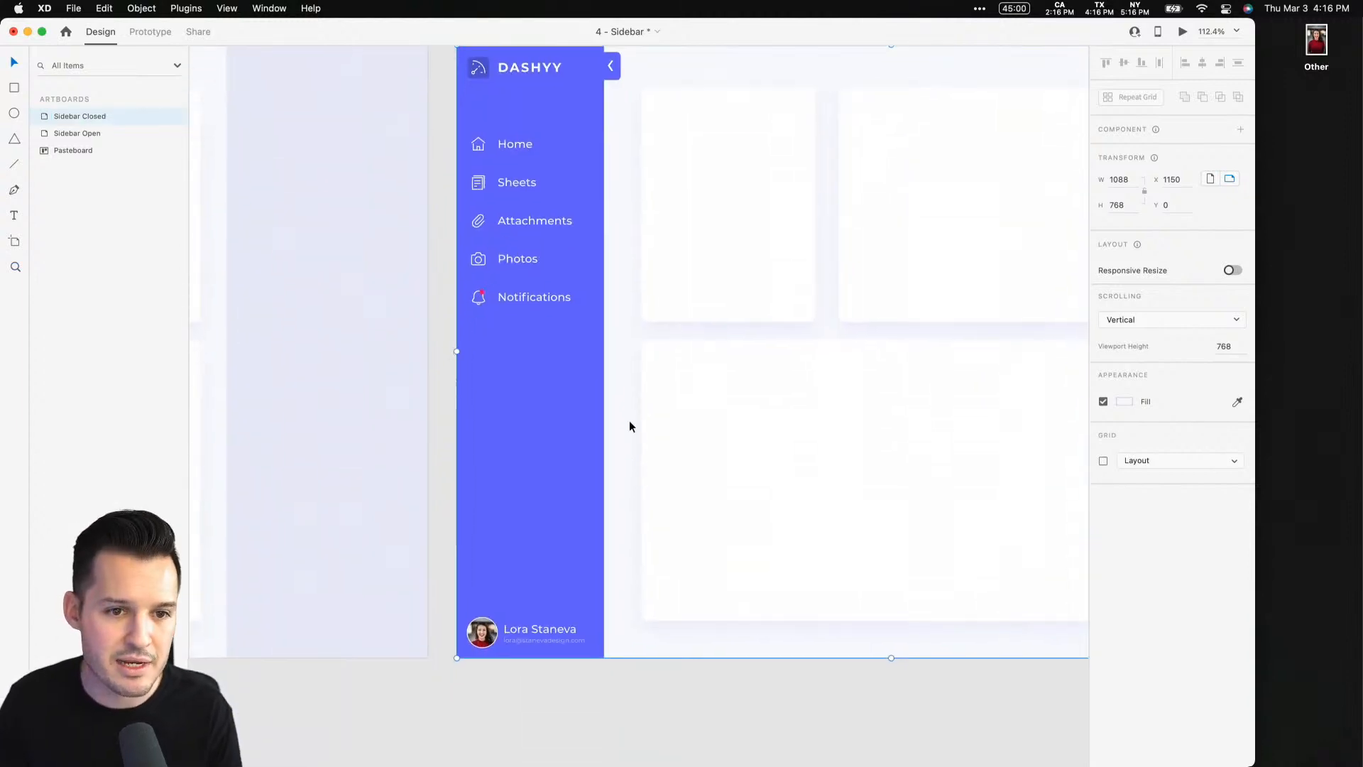
key("z")
left_click_drag(426, 577, 529, 640)
key("super+minus")
key("super+minus")
key("super+minus")
key("super+minus")
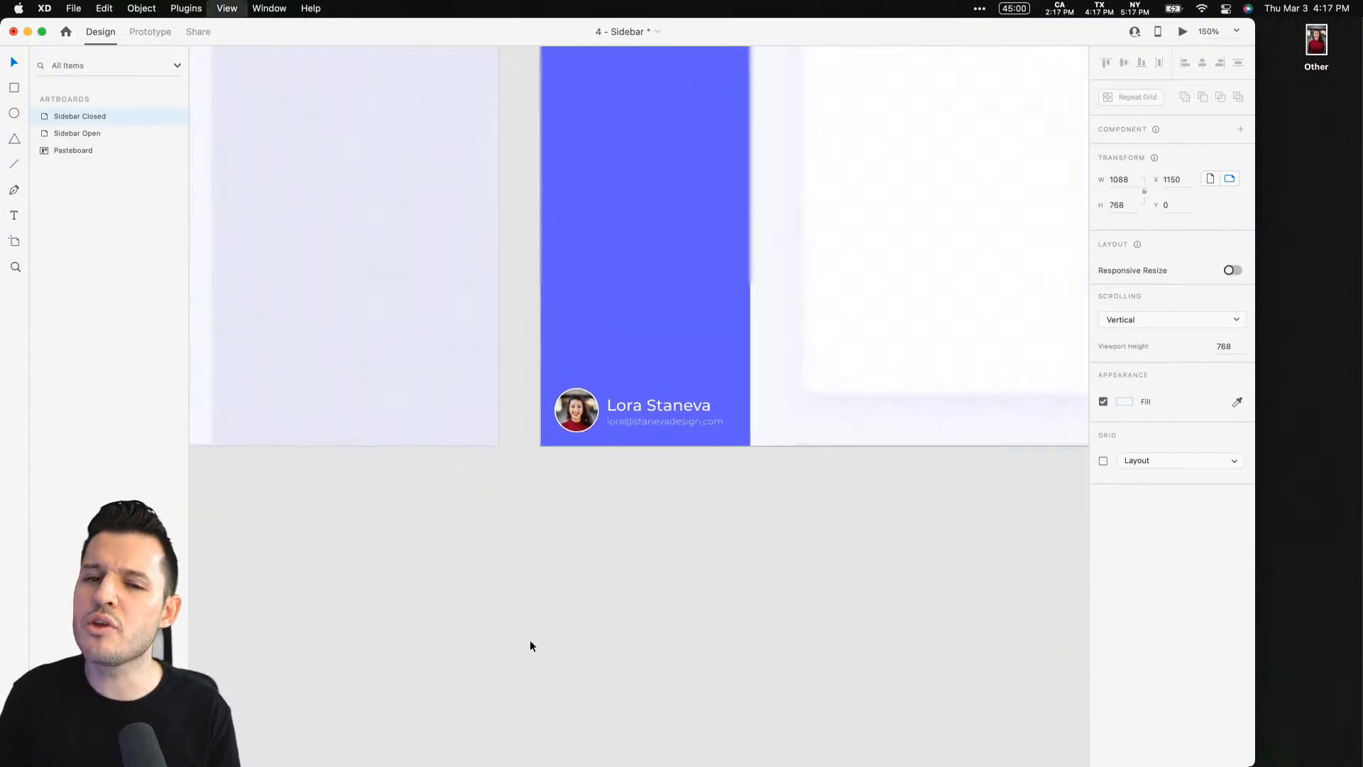
scroll(685, 618, "up", 10)
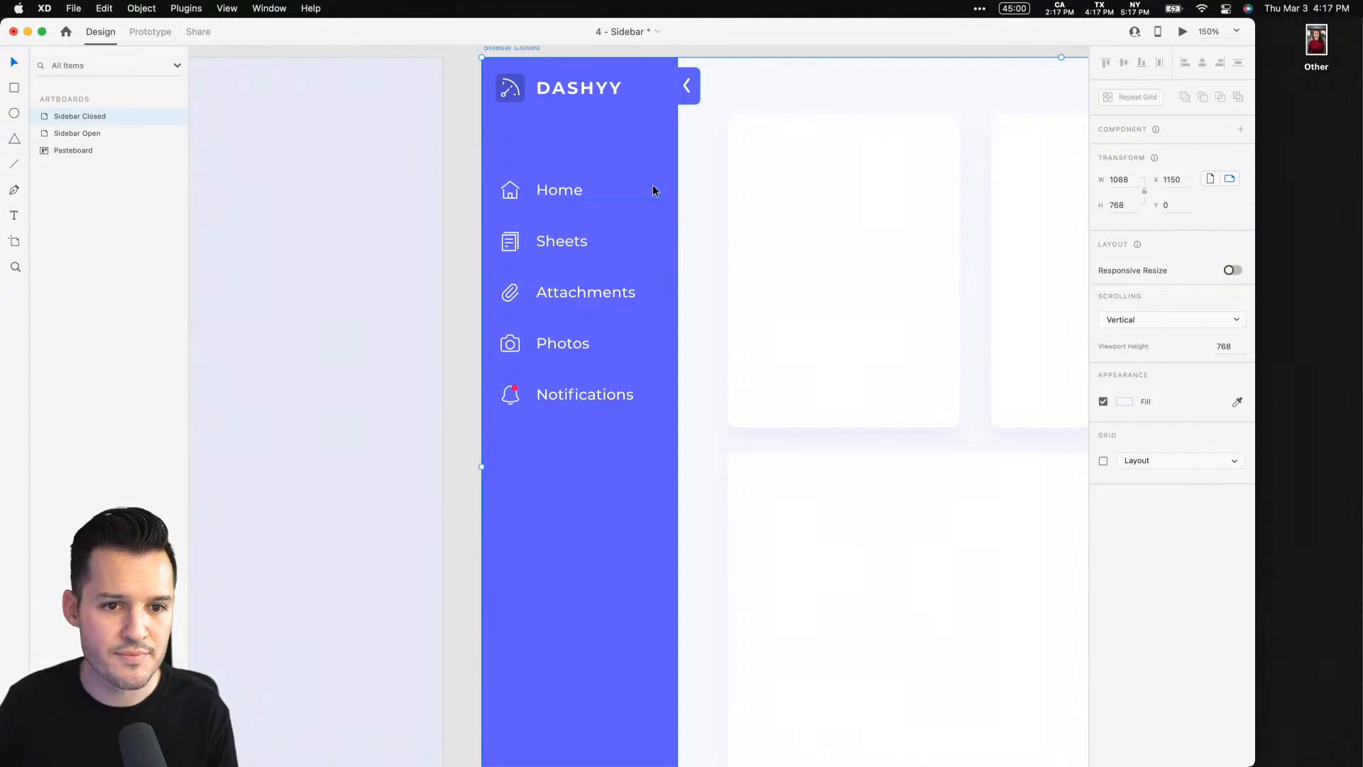
left_click(652, 190)
left_click(603, 534)
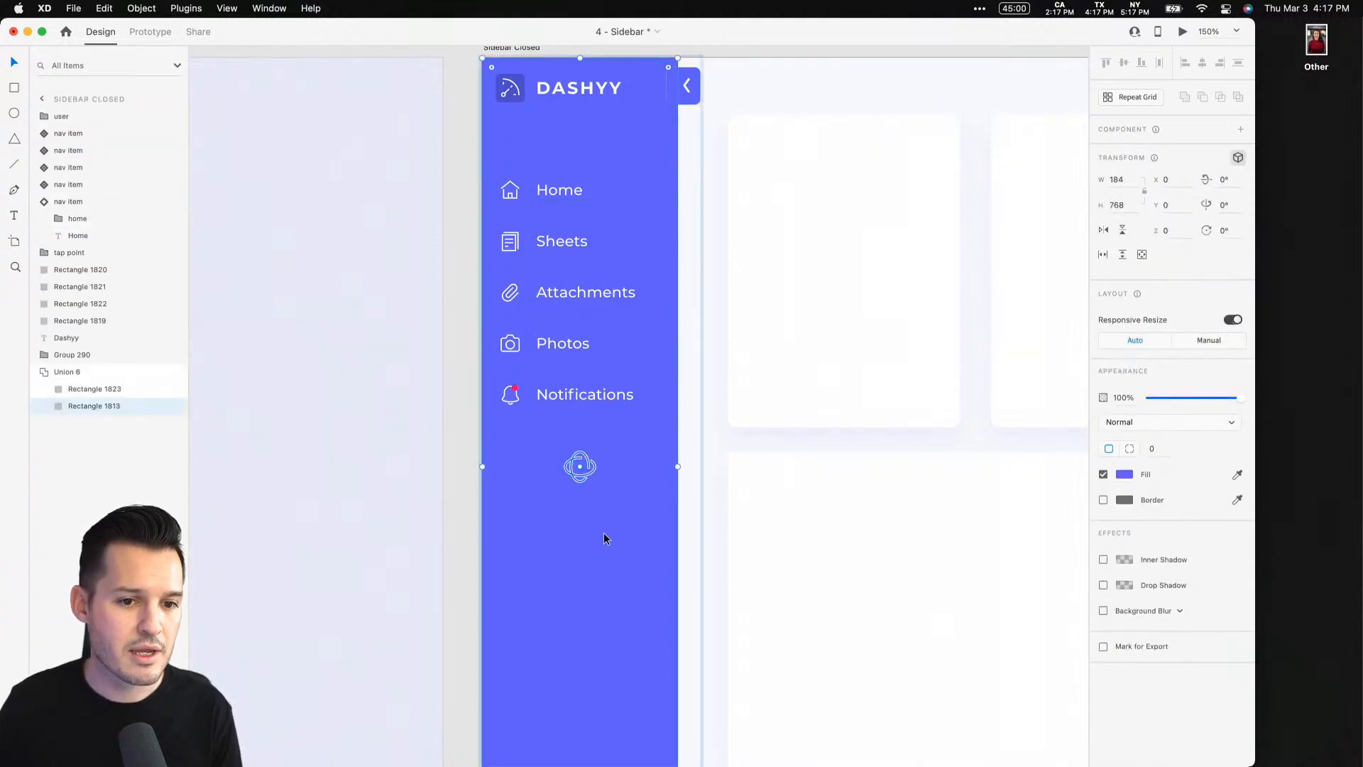
left_click(1238, 158)
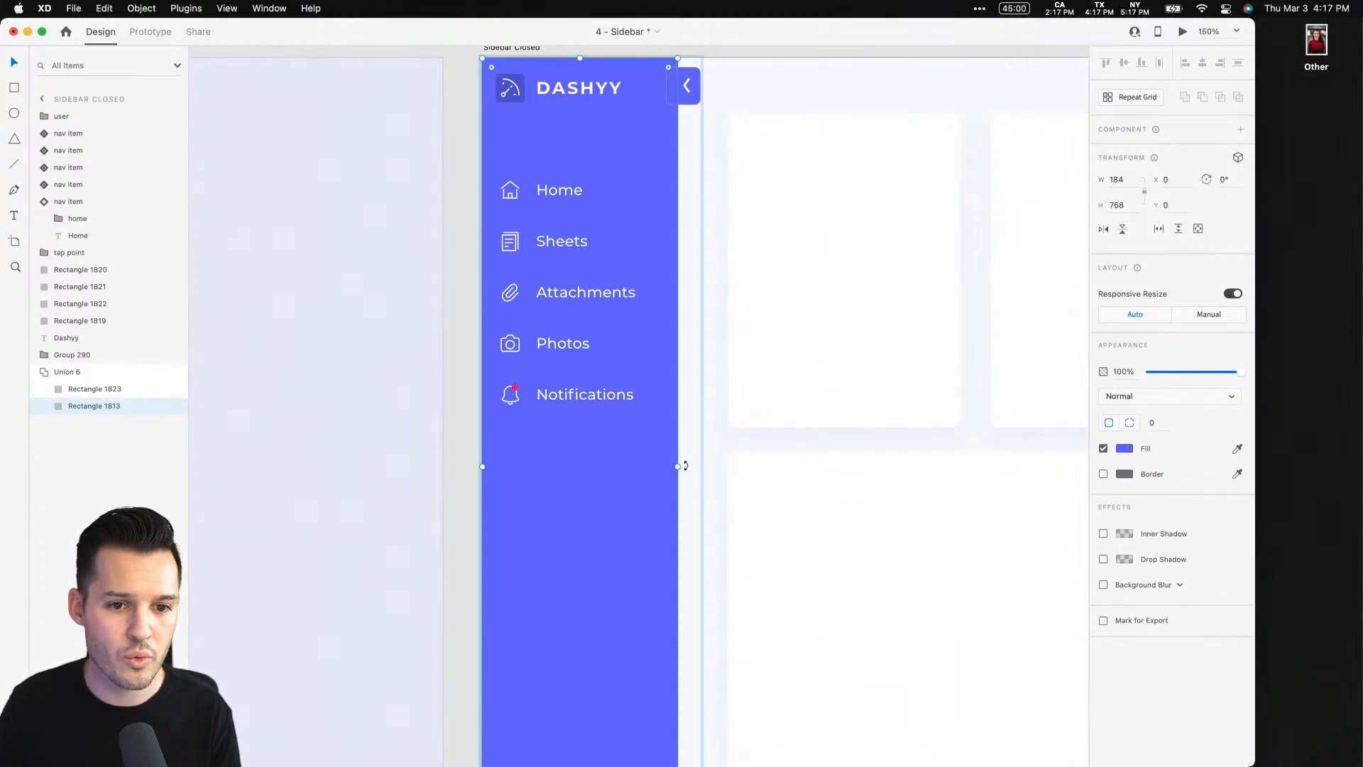
mouse_move(683, 466)
left_mouse_down()
mouse_move(572, 465)
mouse_move(678, 465)
left_mouse_up()
left_click(91, 389)
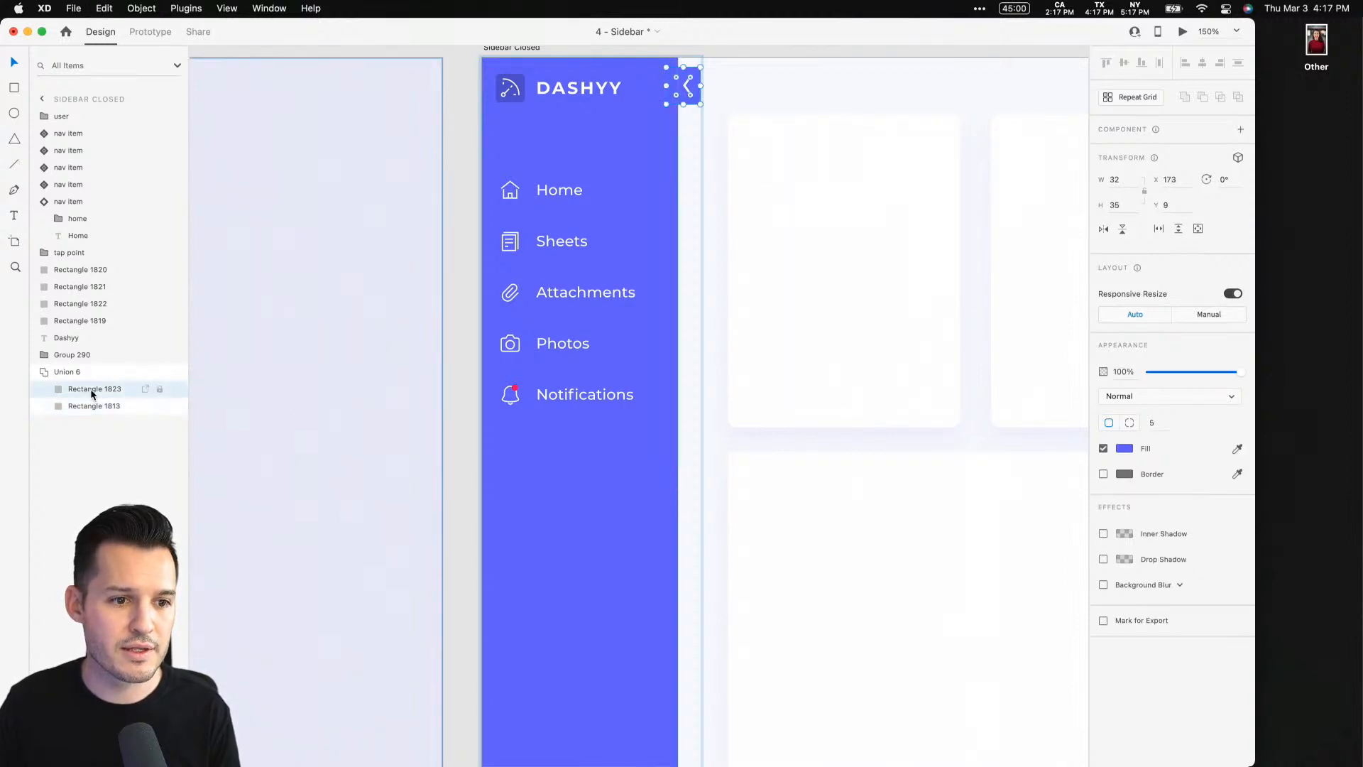
left_click(85, 357, "shift")
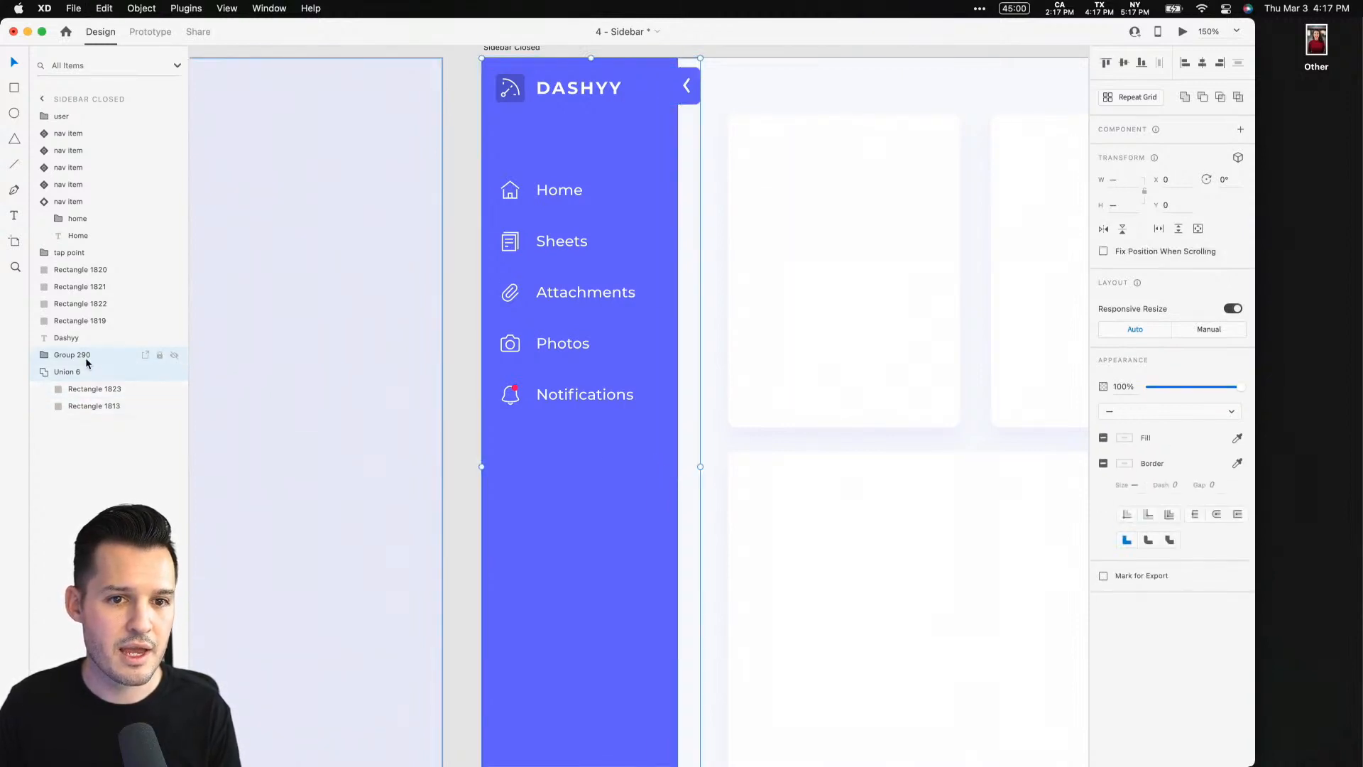
left_click(659, 267)
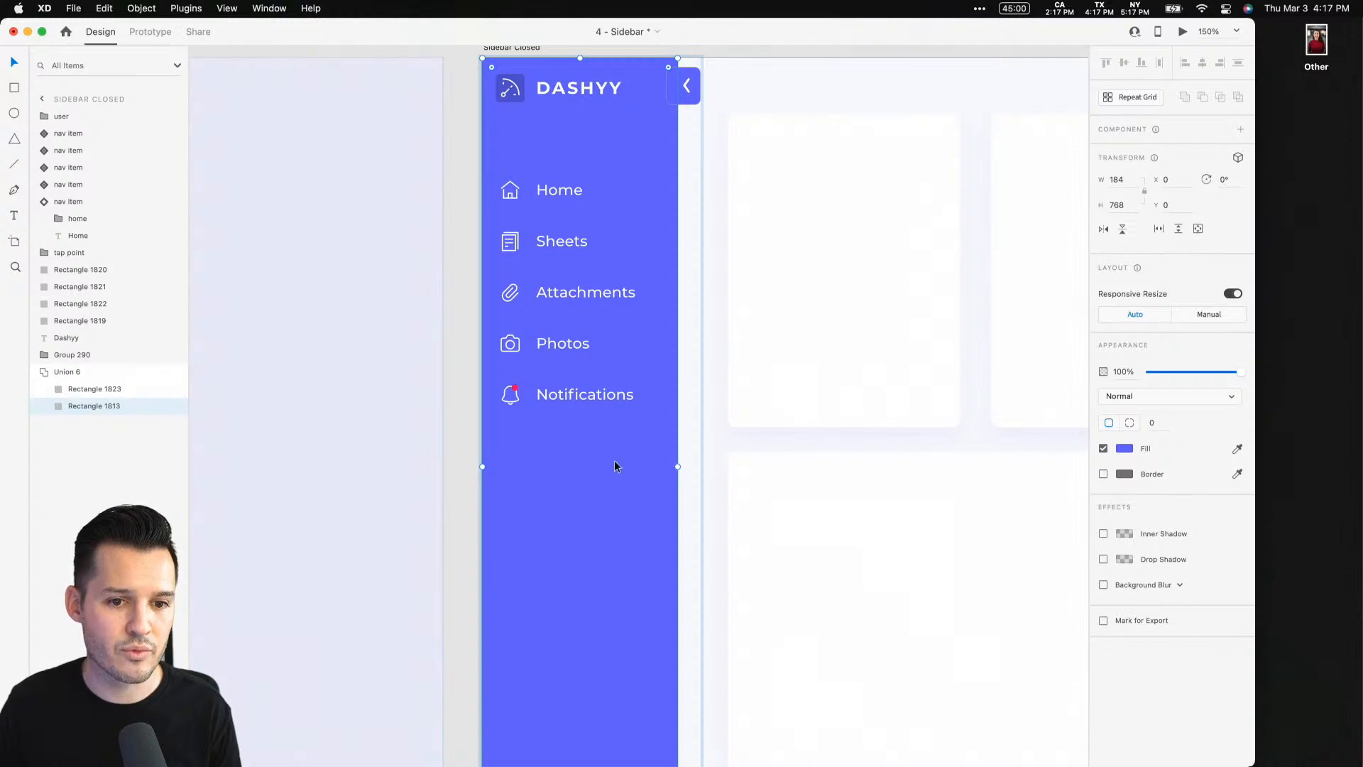
left_click_drag(679, 468, 537, 468)
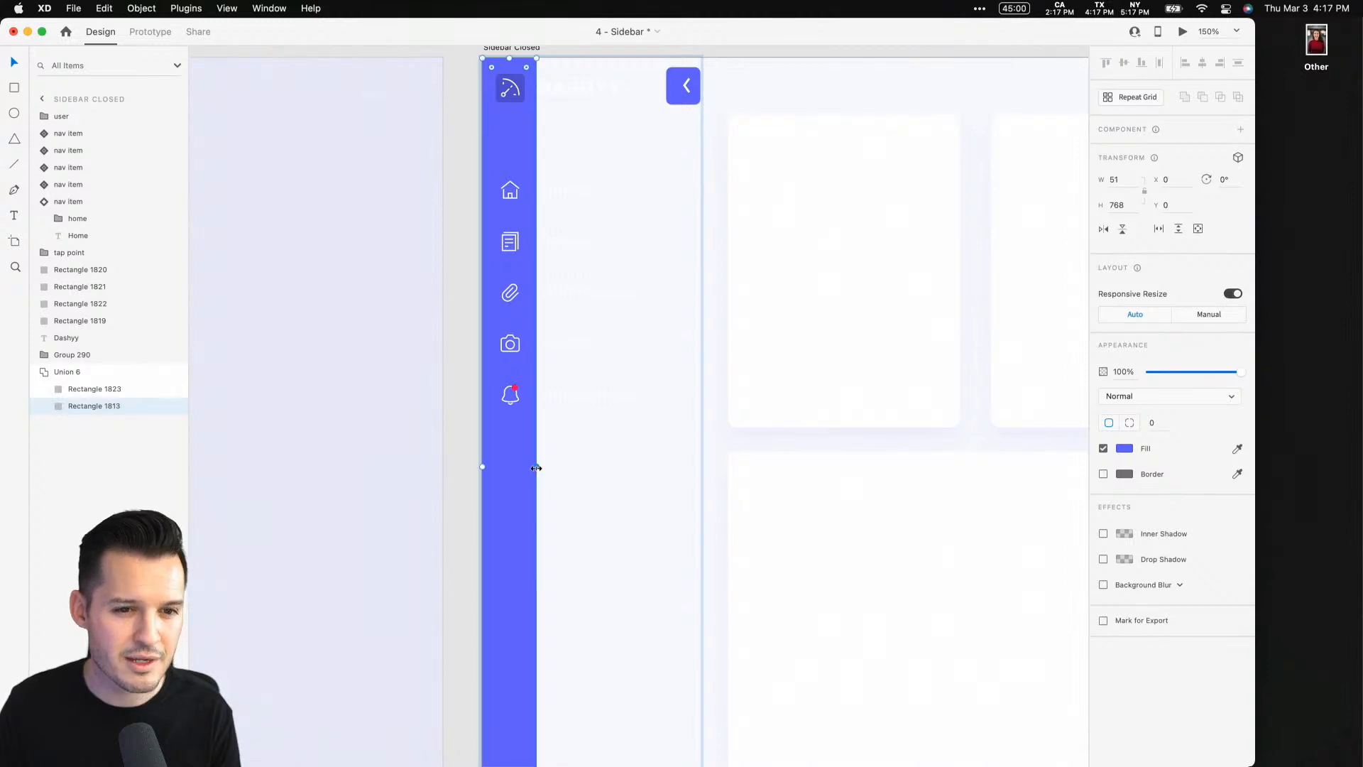
Move the collapse tab left against the narrowed sidebar's edge, at x 41
left_click(689, 88)
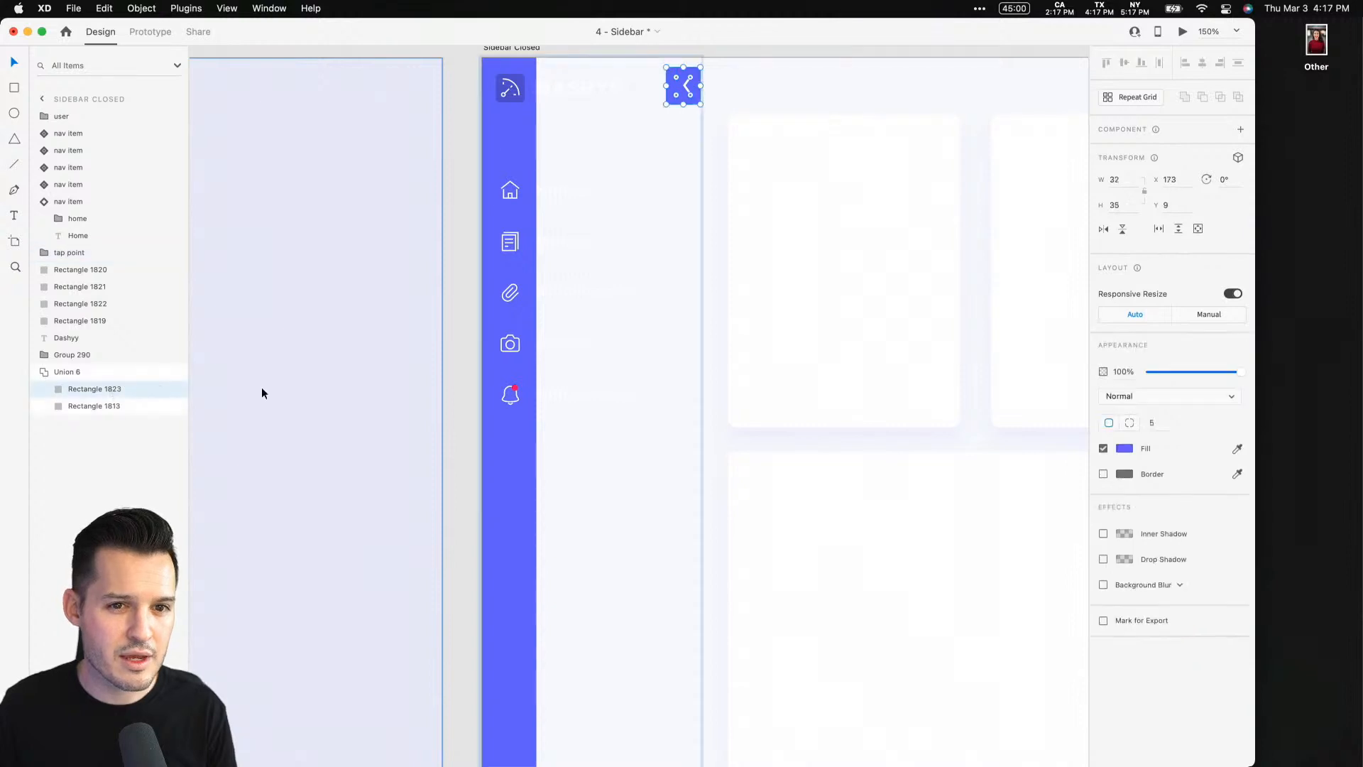
key("shift+Left")
key("shift+Left")
key("shift+Left")
key("shift+Left")
key("shift+Left")
key("shift+Left")
key("shift+Left")
key("shift+Left")
key("shift+Left")
key("shift+Left")
key("shift+Left")
key("shift+Left")
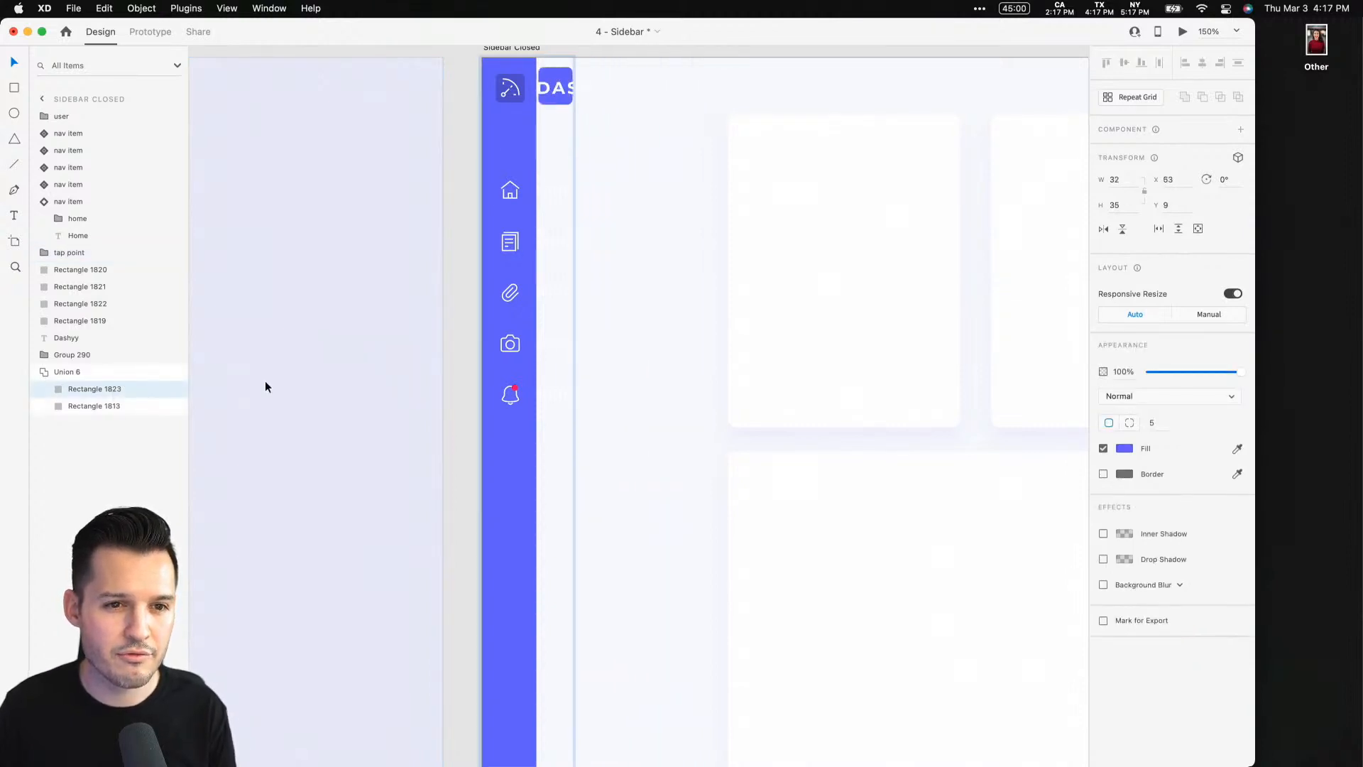
key("shift+Left")
key("shift+Left")
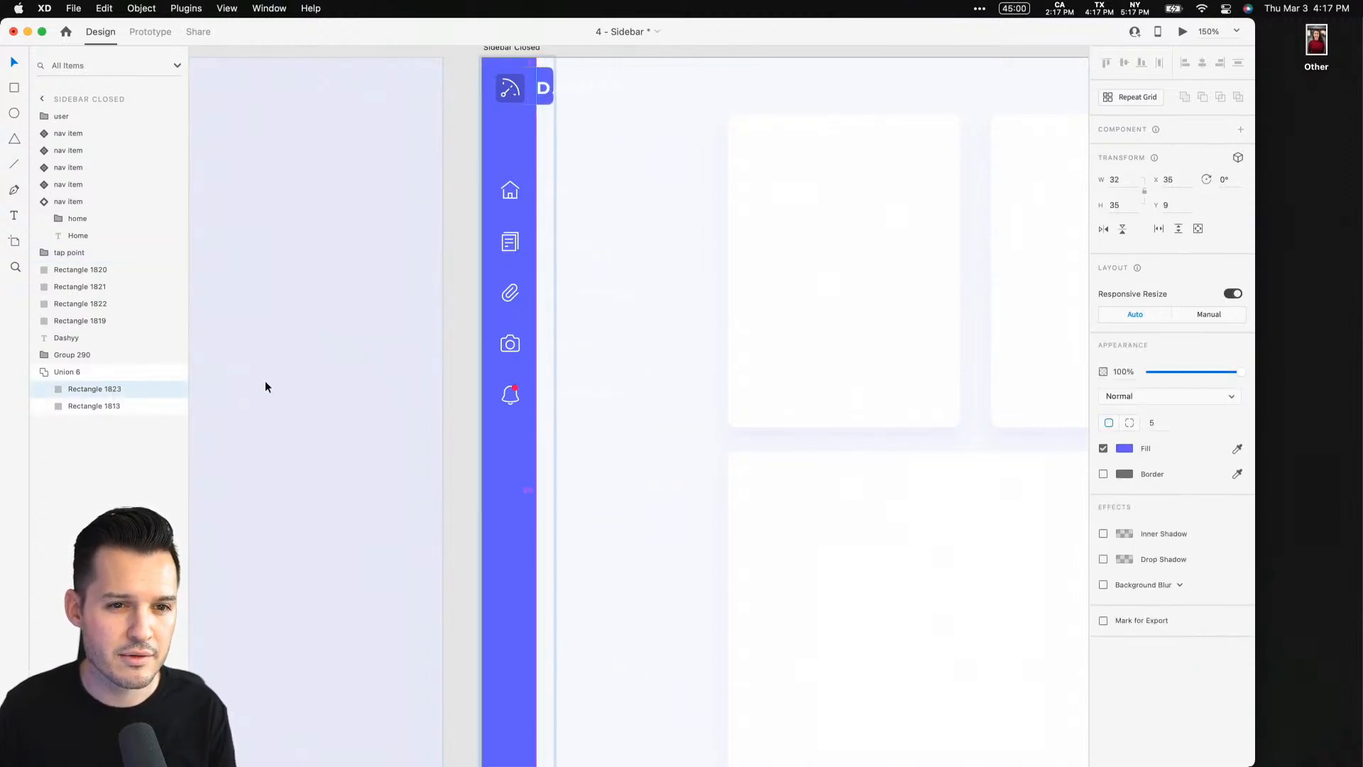
key("Right")
key("Right")
key("Right")
key("Right")
key("Right")
key("Right")
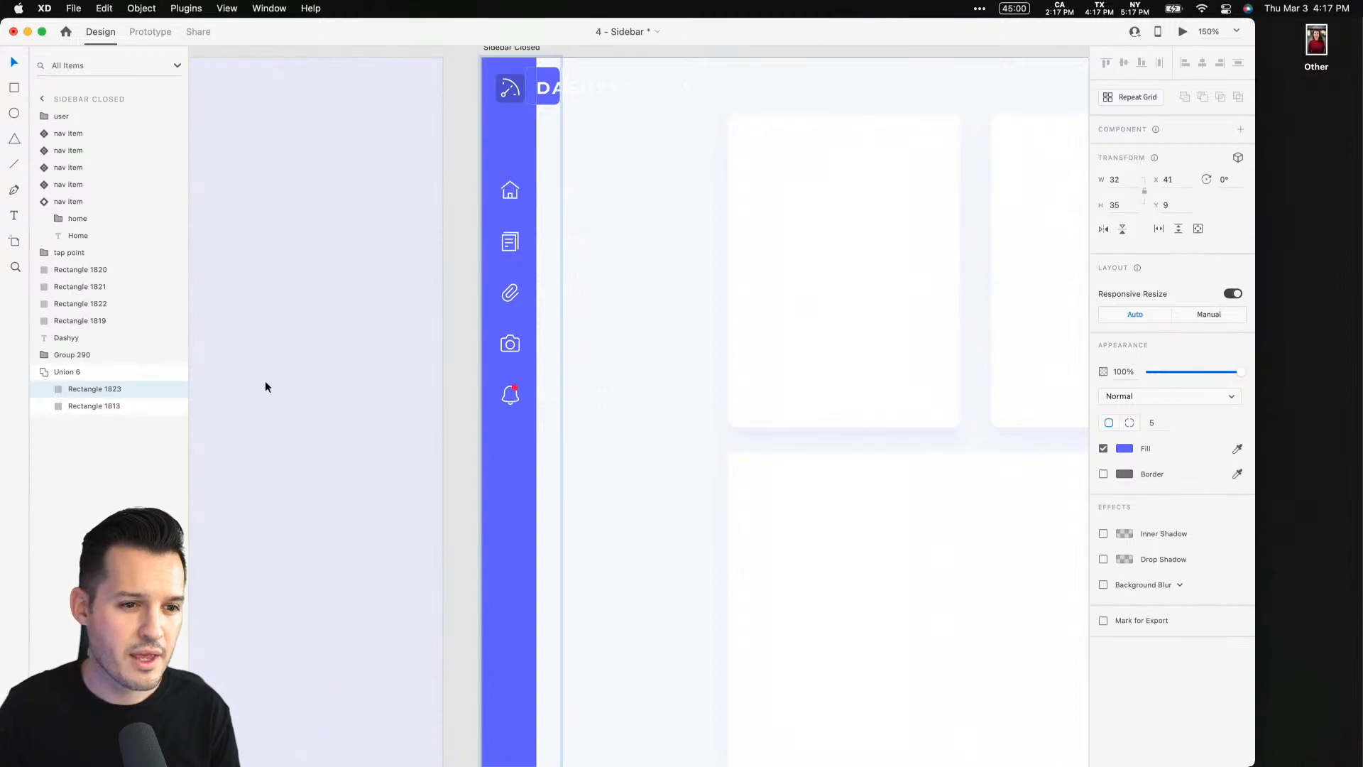
Move the tab's chevron tap point left onto the relocated collapse tab
left_click(114, 357)
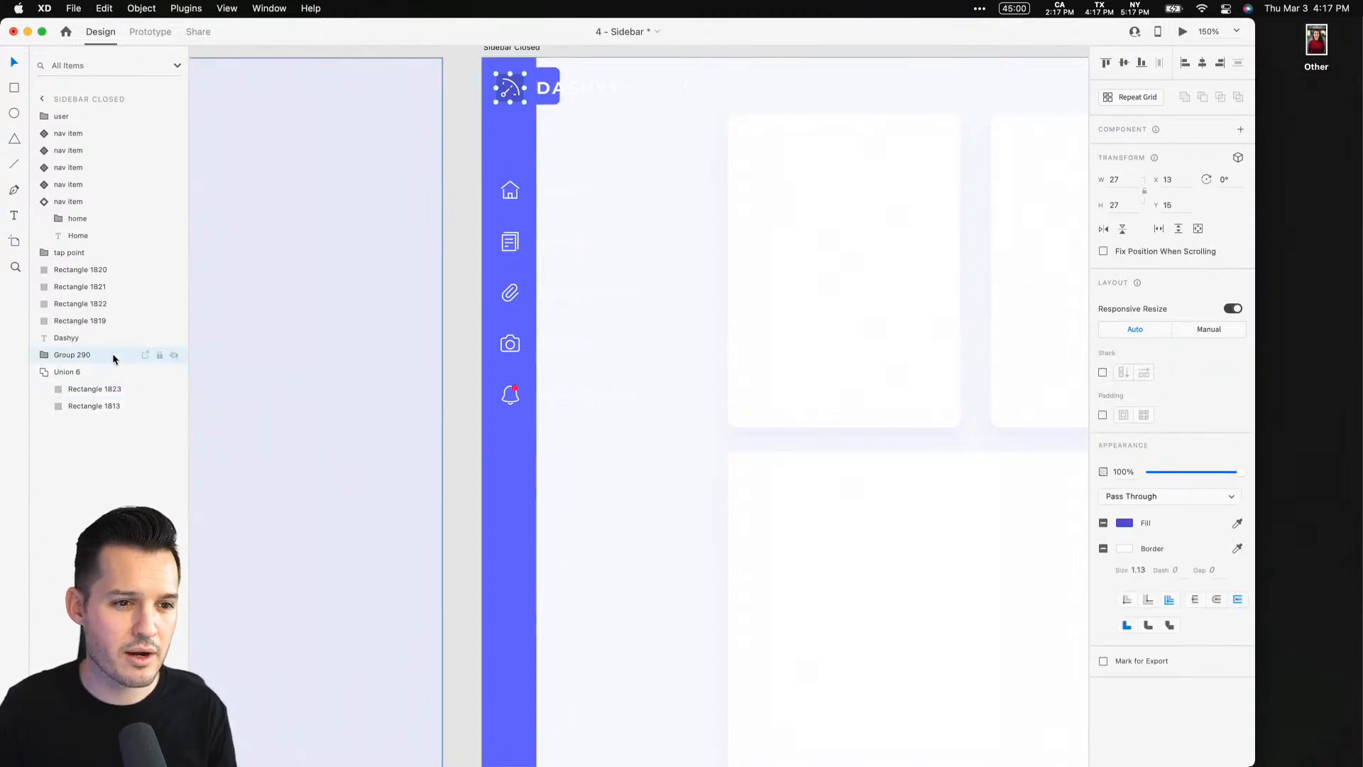
left_click(85, 256)
key("shift+Left")
key("shift+Left")
key("shift+Left")
key("shift+Left")
key("shift+Left")
key("shift+Left")
key("shift+Left")
key("shift+Left")
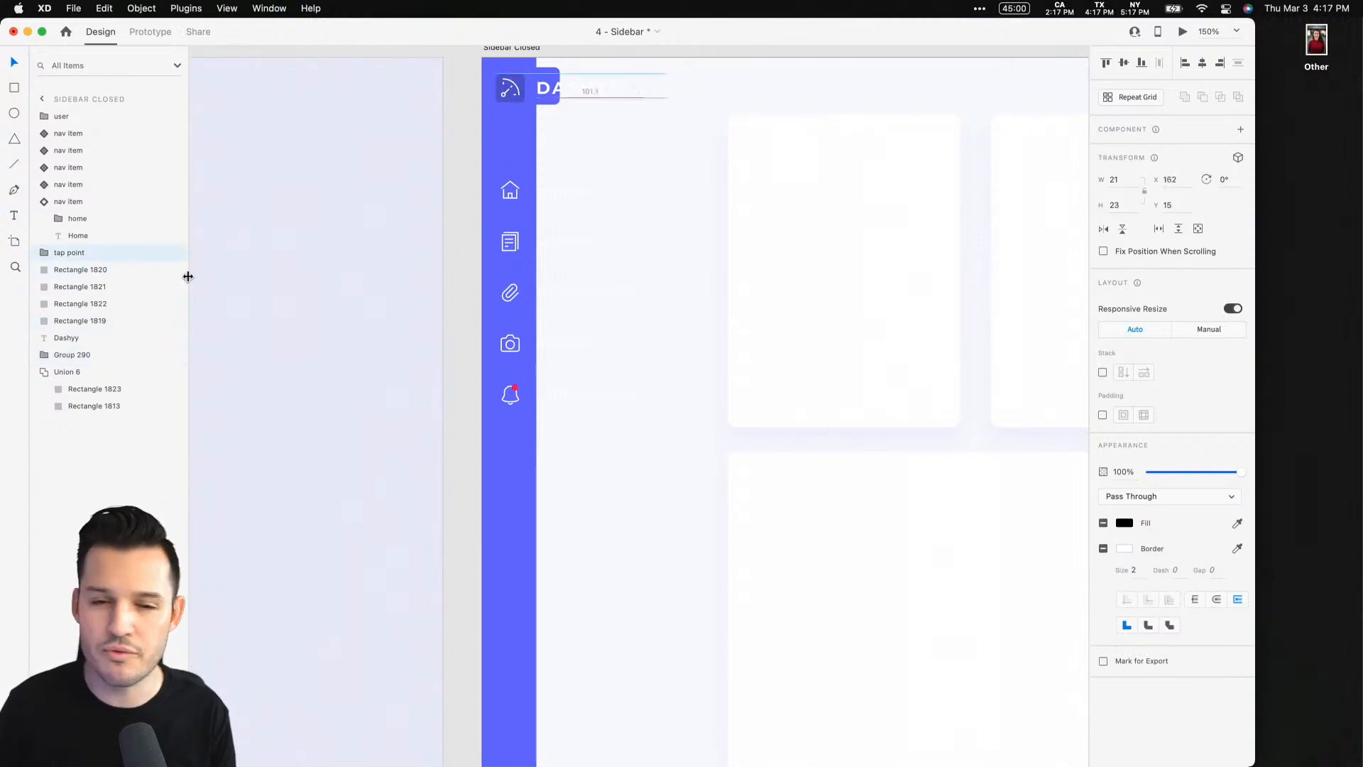
key("shift+Left")
key("shift+Left")
key("shift+Left")
key("shift+Left")
key("shift+Left")
key("Left")
key("Left")
key("Left")
key("Left")
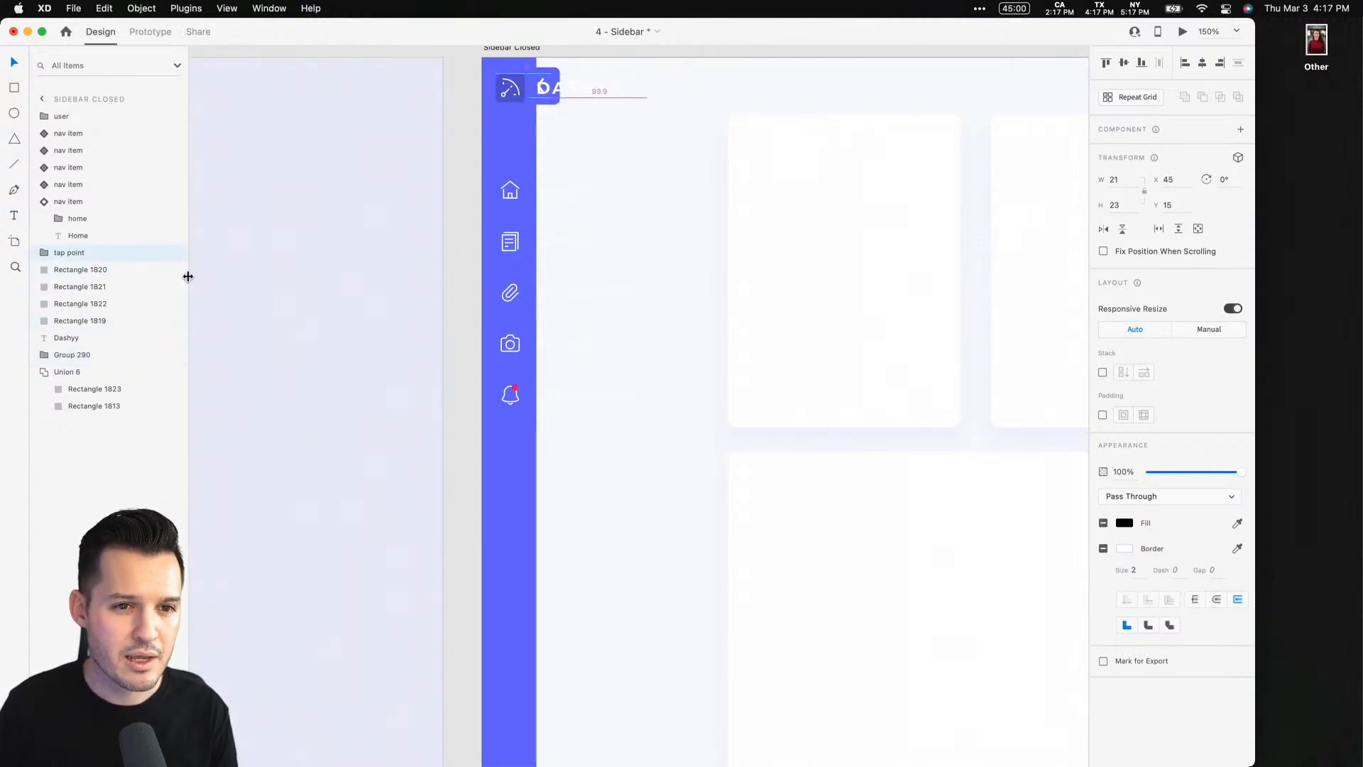
Move the "Dashyy" logo text left out of the sidebar and set its opacity to 0%
key("super+equal")
key("super+equal")
key("super+equal")
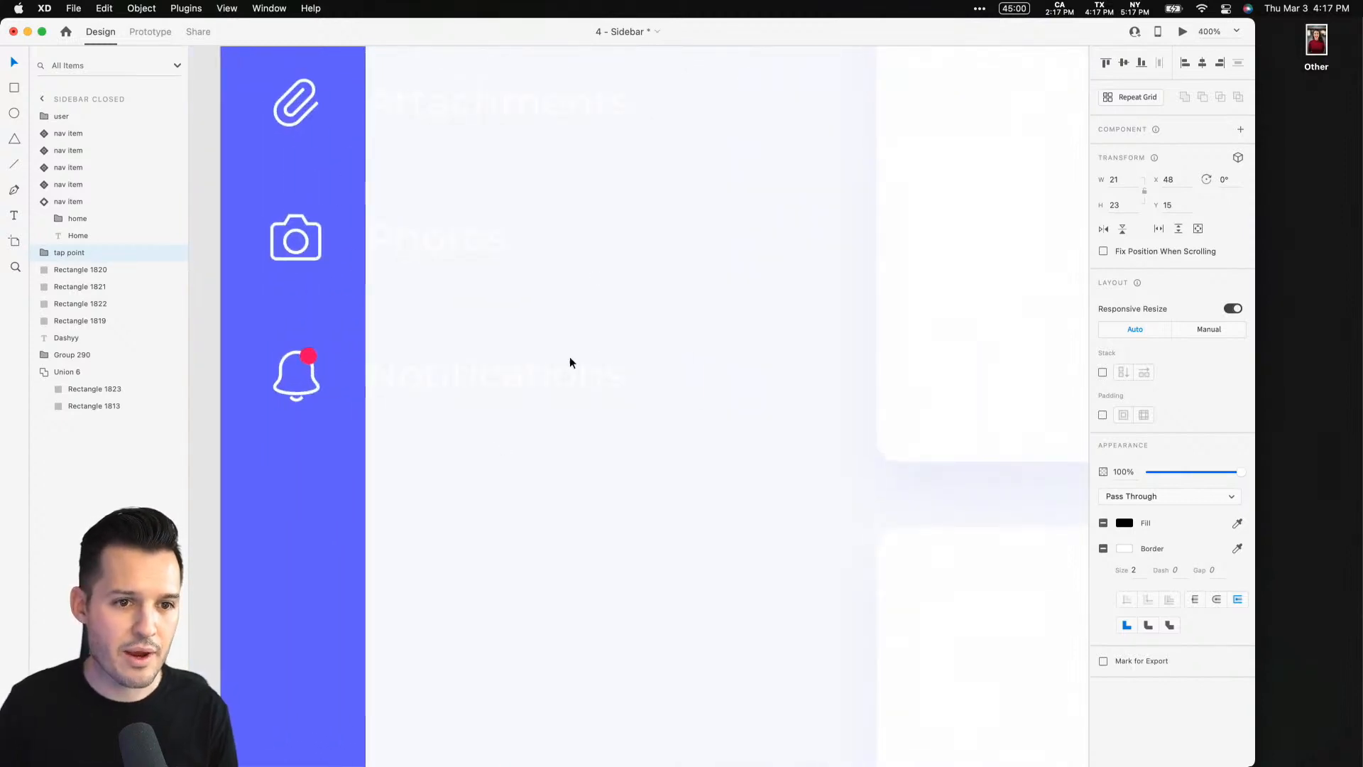
left_click_drag(615, 142, 639, 742)
left_click_drag(526, 380, 631, 469)
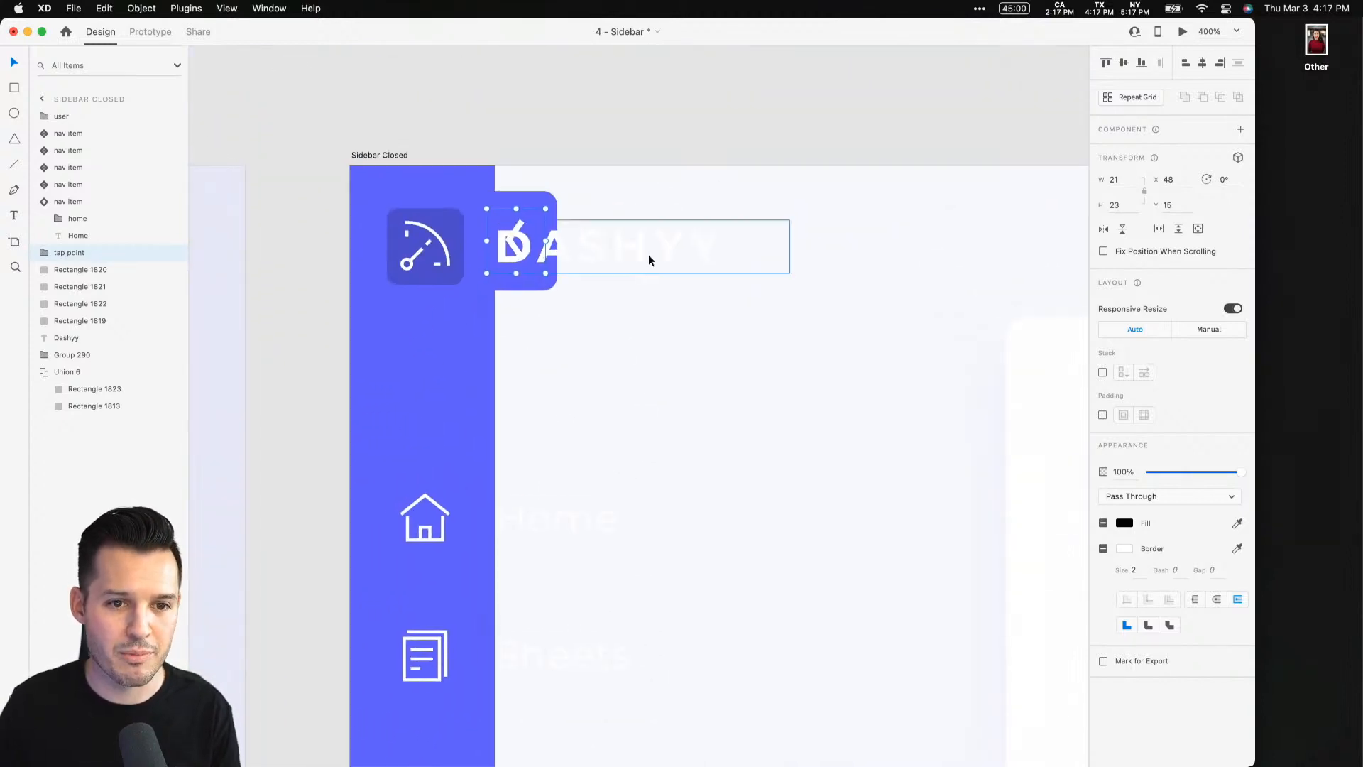
left_click(649, 255)
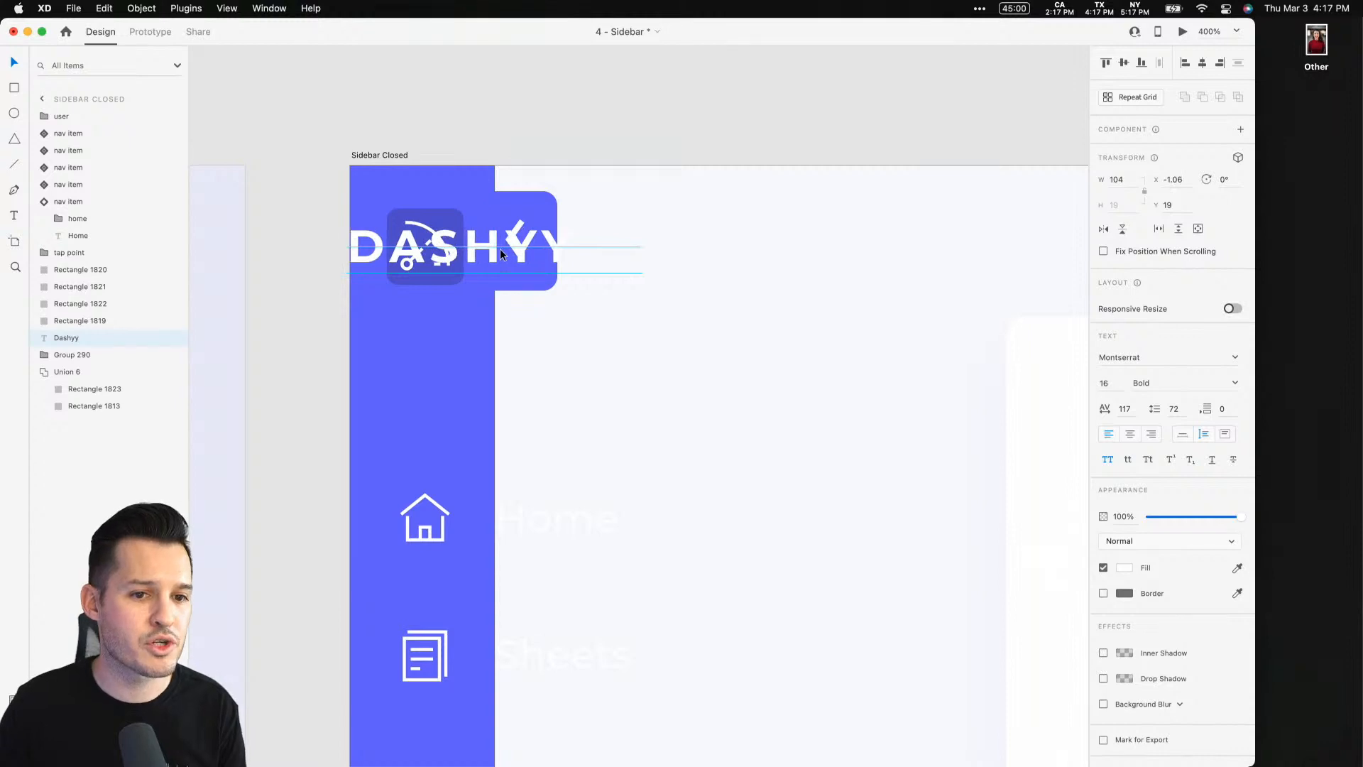
left_click_drag(500, 249, 382, 248)
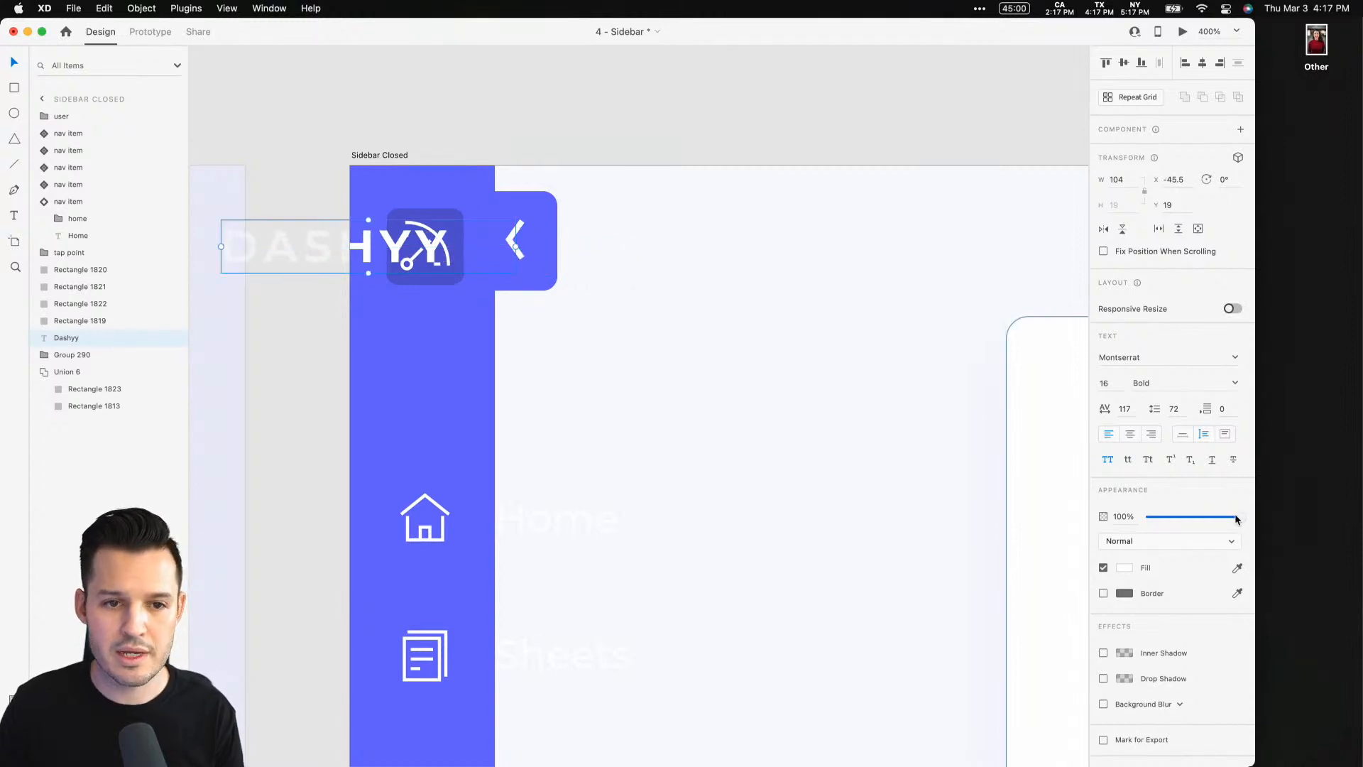
left_click_drag(1241, 517, 830, 509)
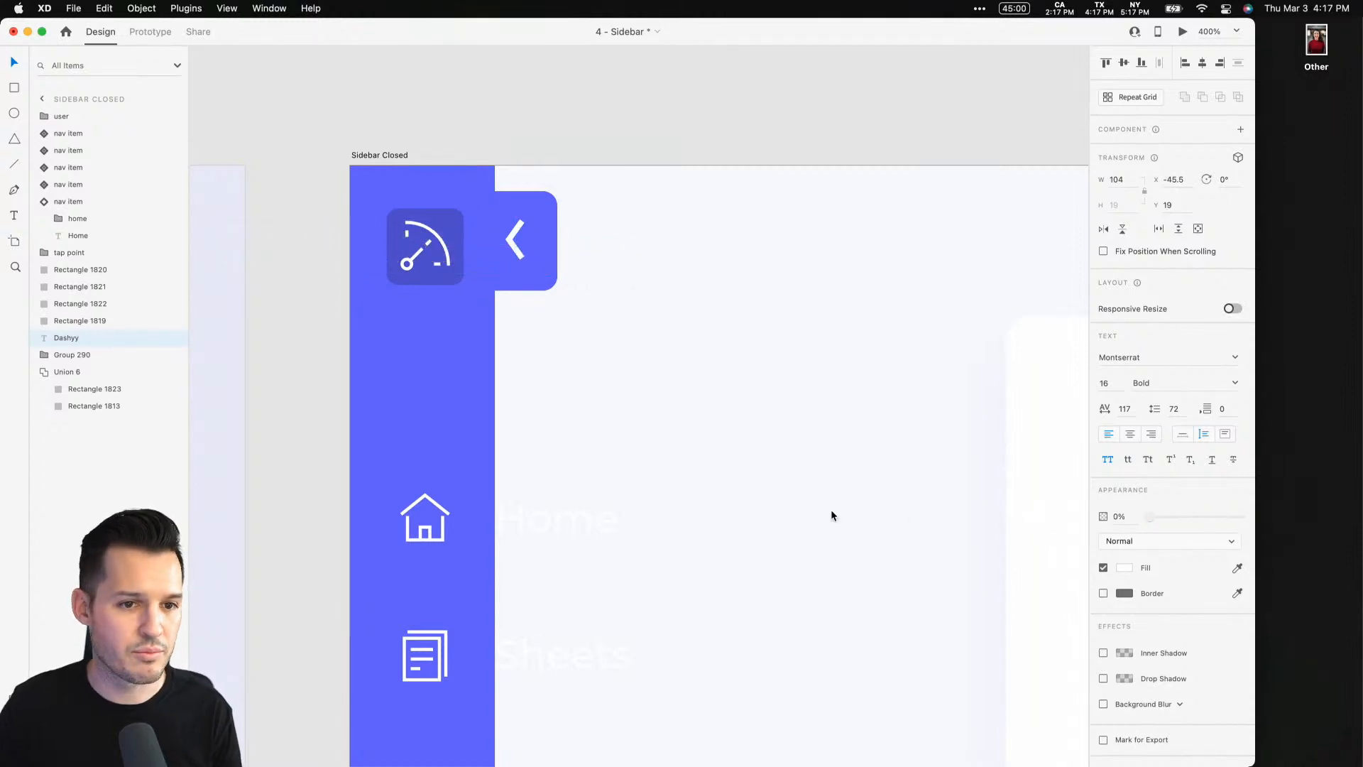
Rotate the collapse tab's chevron icon 180° so it points right
left_click(522, 239)
double_click(516, 237)
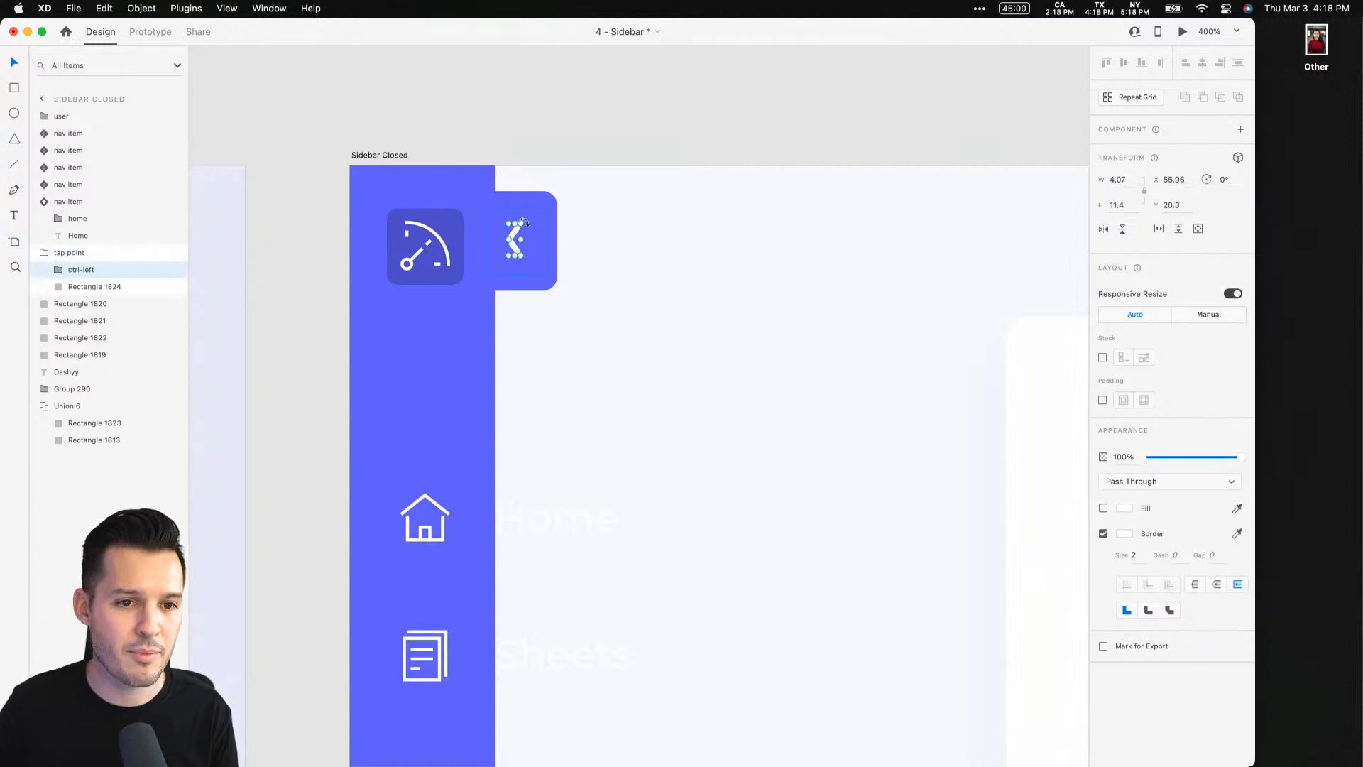
left_click_drag(524, 223, 496, 270)
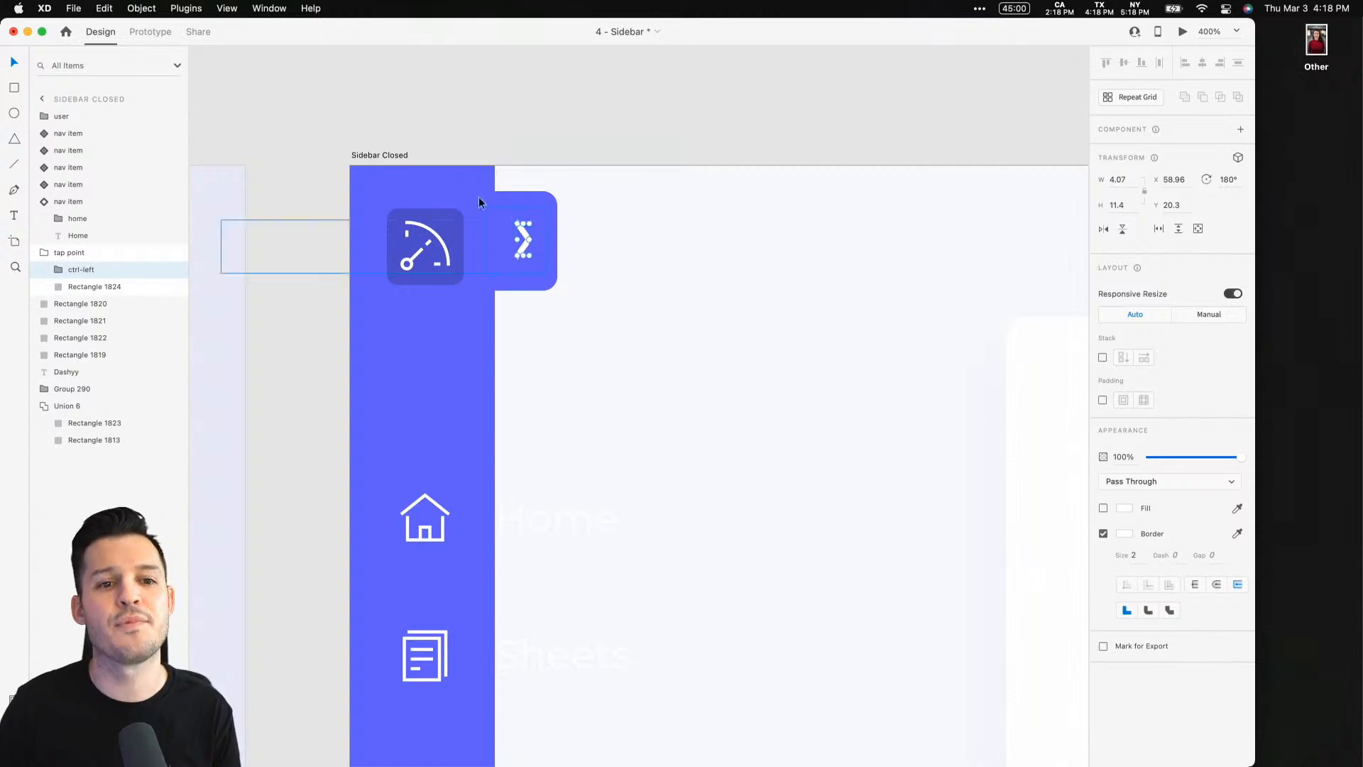
left_click(560, 91)
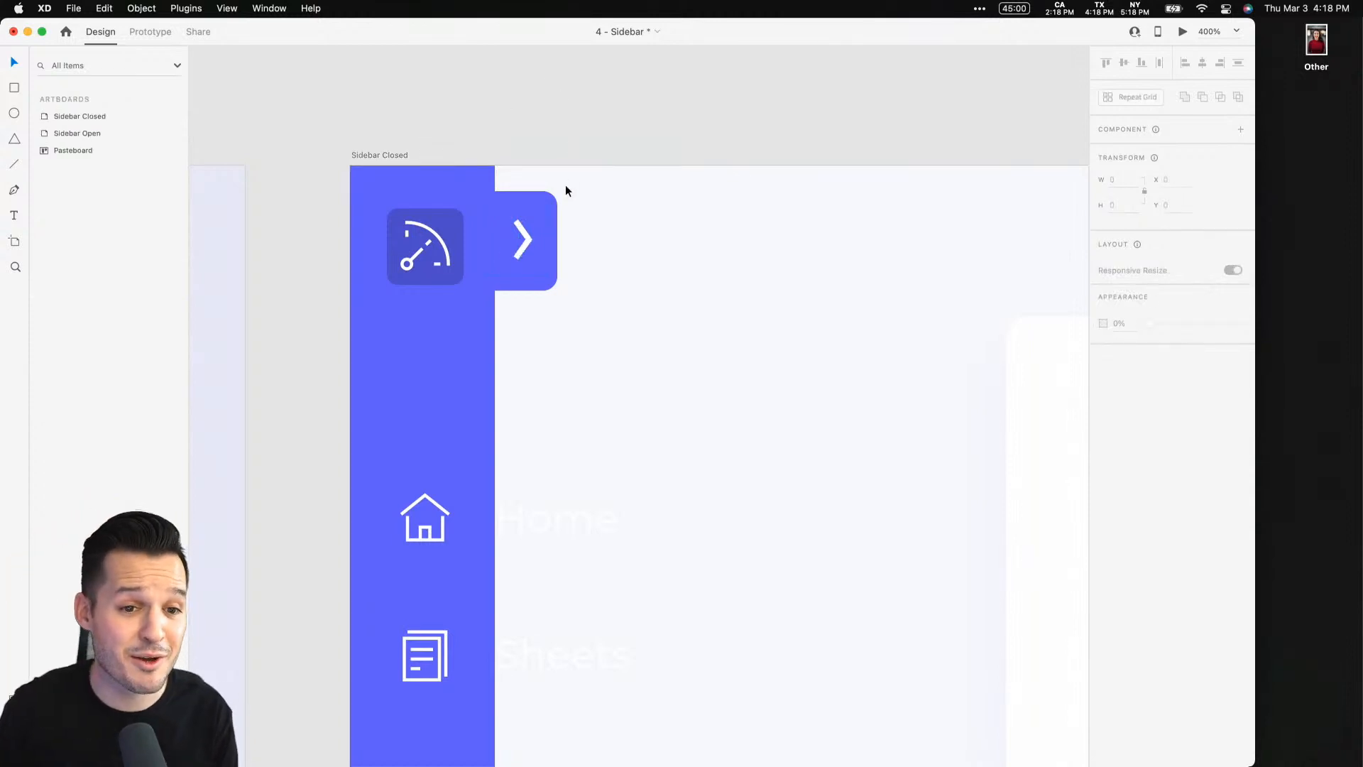
Nudge the collapse tab slightly down to align with the logo icon
left_click(524, 231)
left_click_drag(531, 232, 531, 237)
double_click(552, 222)
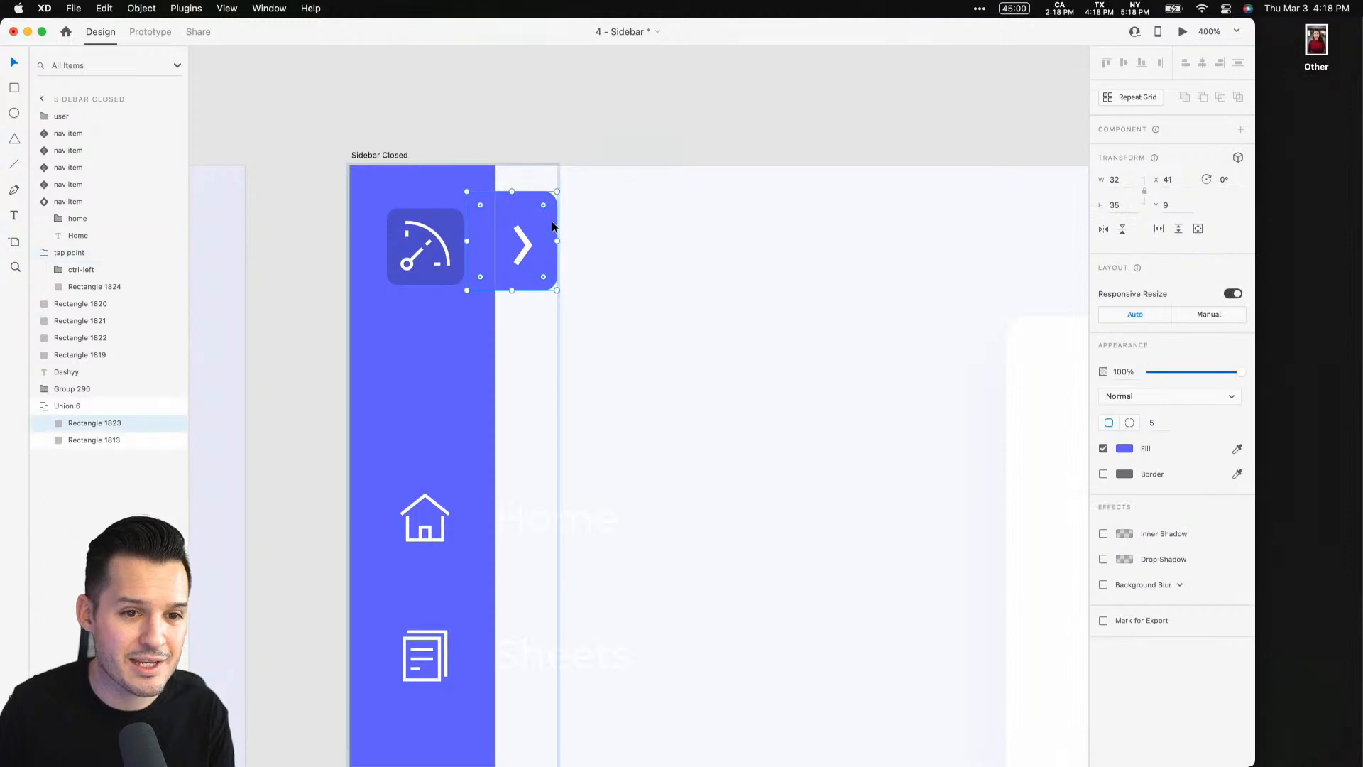
left_click(633, 124)
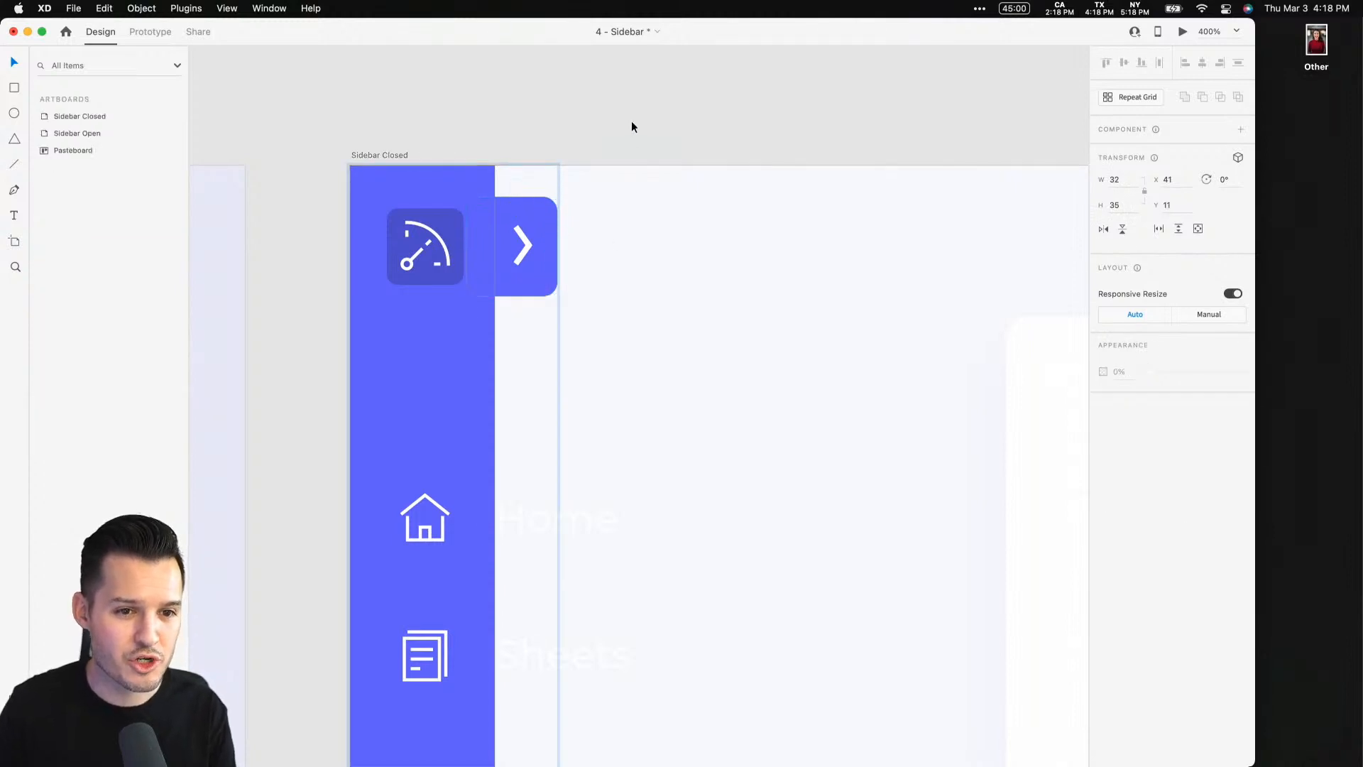
key("super+1")
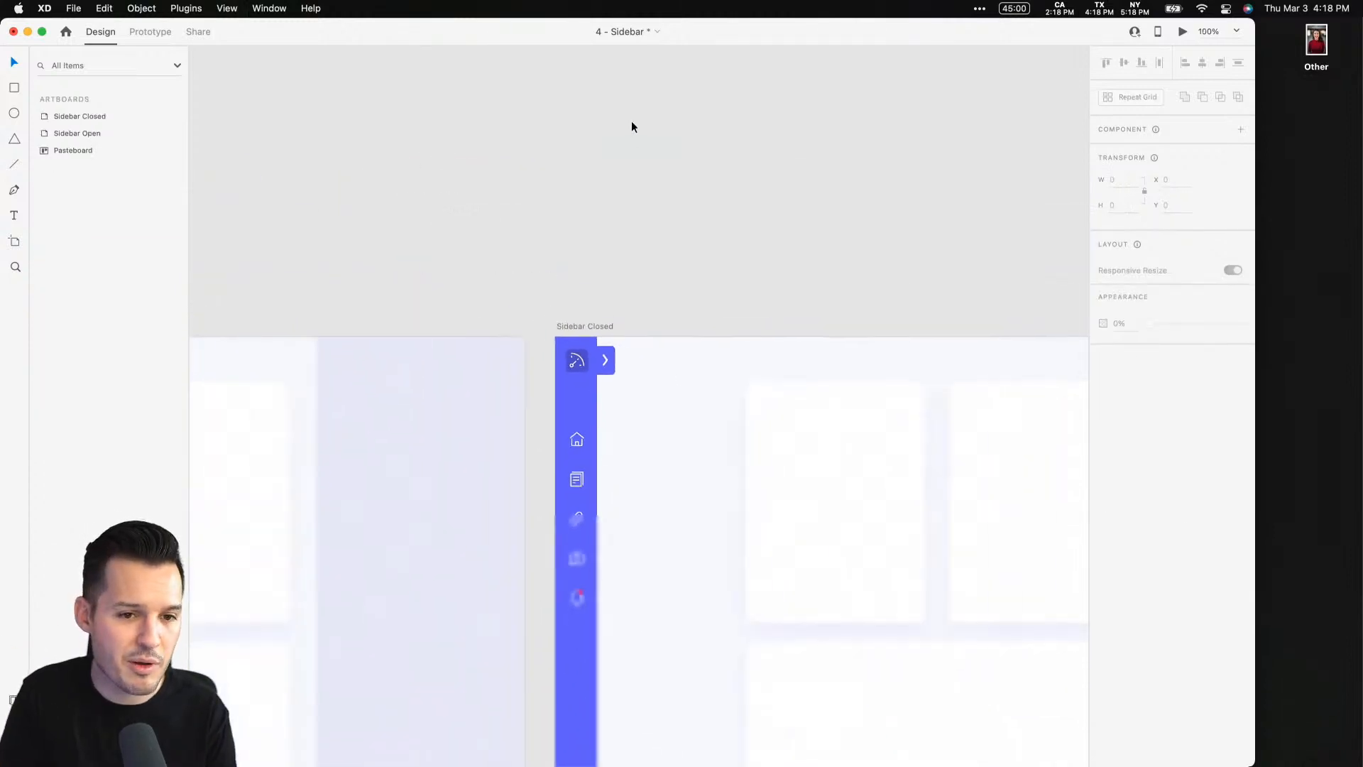
scroll(556, 346, "down", 5)
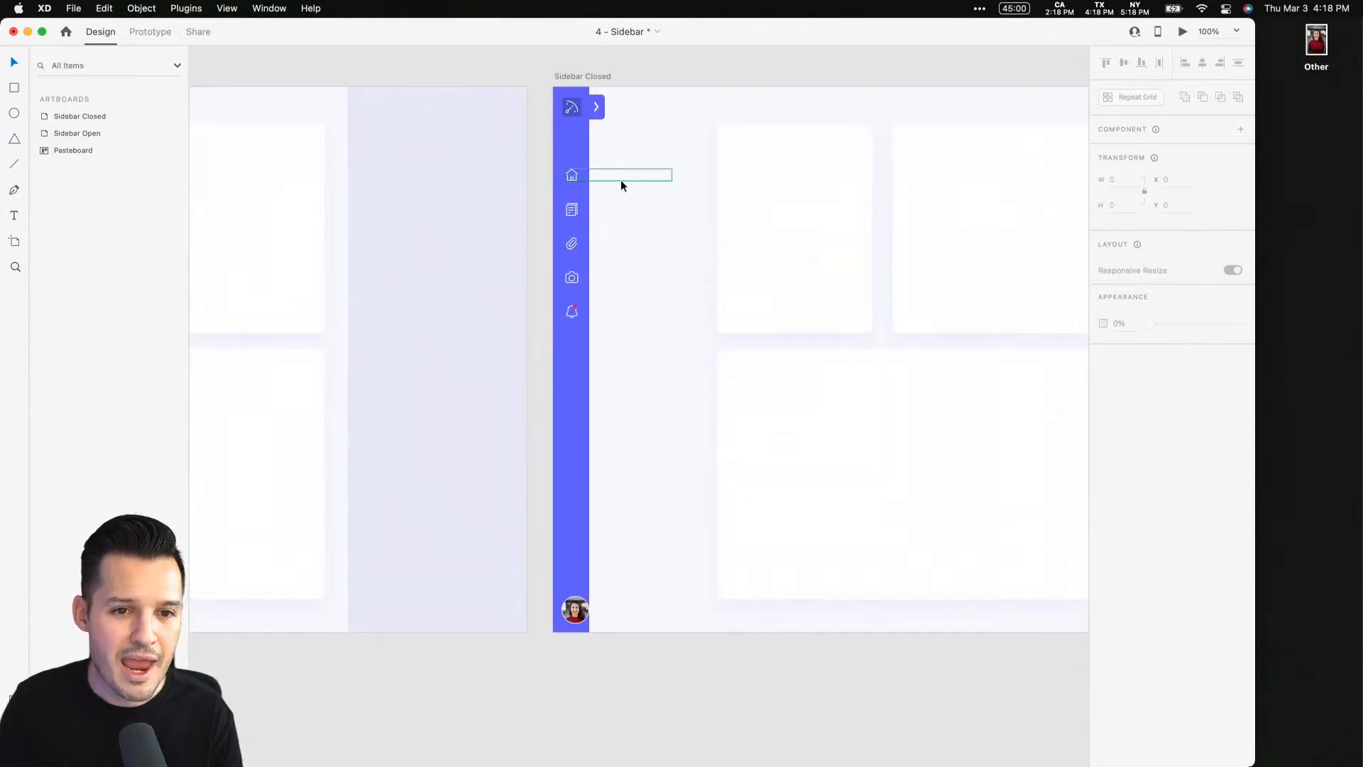
Switch the Home and Sheets nav items in the closed sidebar to their collapsed state
key("z")
left_click_drag(659, 284, 716, 370)
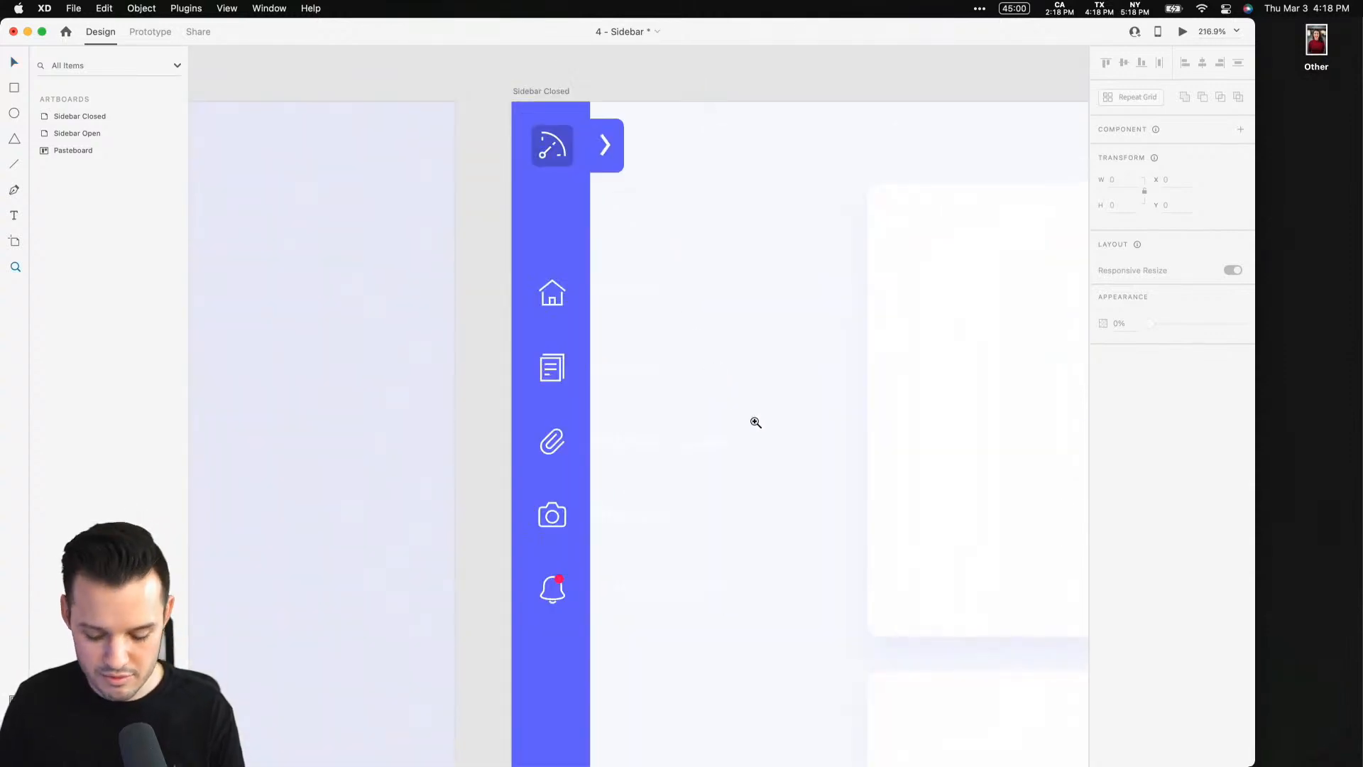
key("space")
left_click_drag(751, 473, 735, 448)
key("v")
left_click(633, 285)
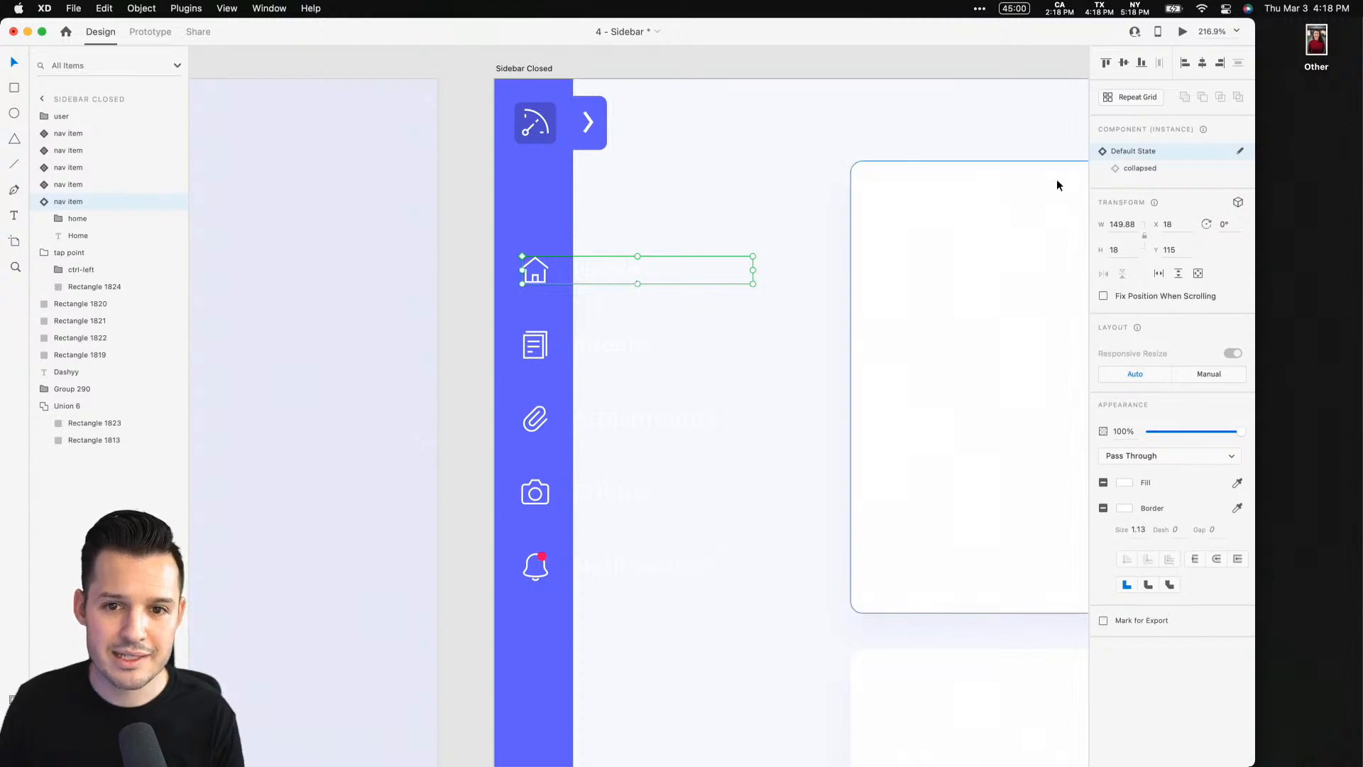
left_click(1166, 171)
left_click(650, 348)
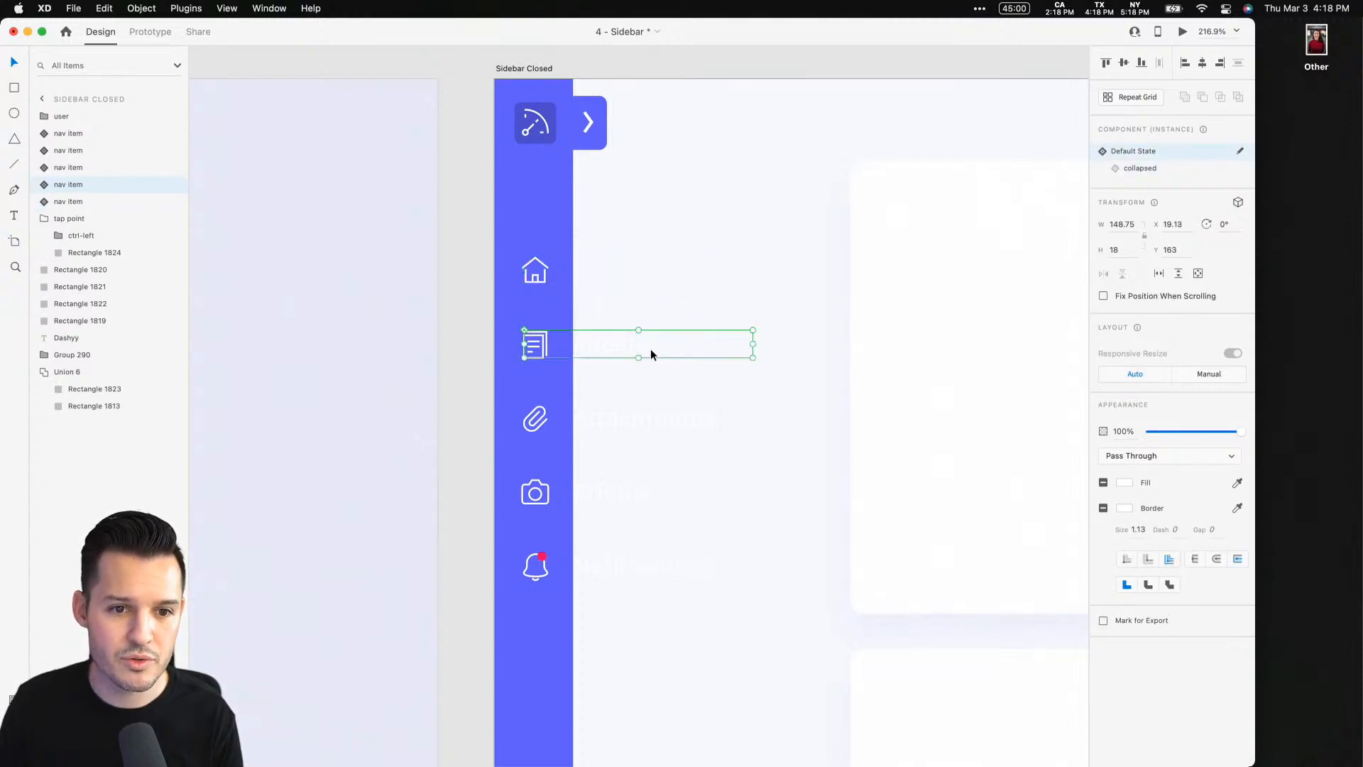
left_click(1134, 169)
Switch the Attachments, Photos and Notifications nav items in the closed sidebar to their collapsed state
left_click(652, 418)
left_click(1133, 171)
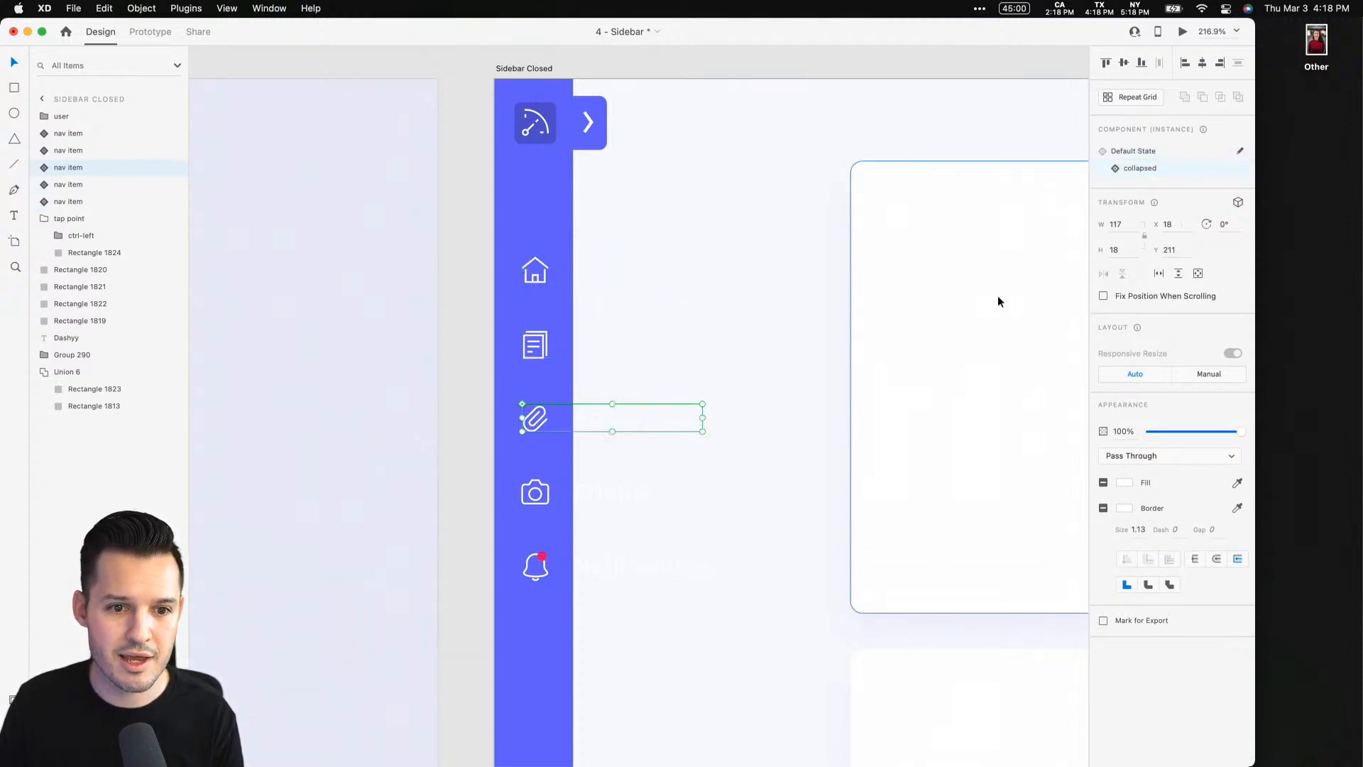
left_click(680, 490)
left_click(1171, 169)
left_click(636, 561)
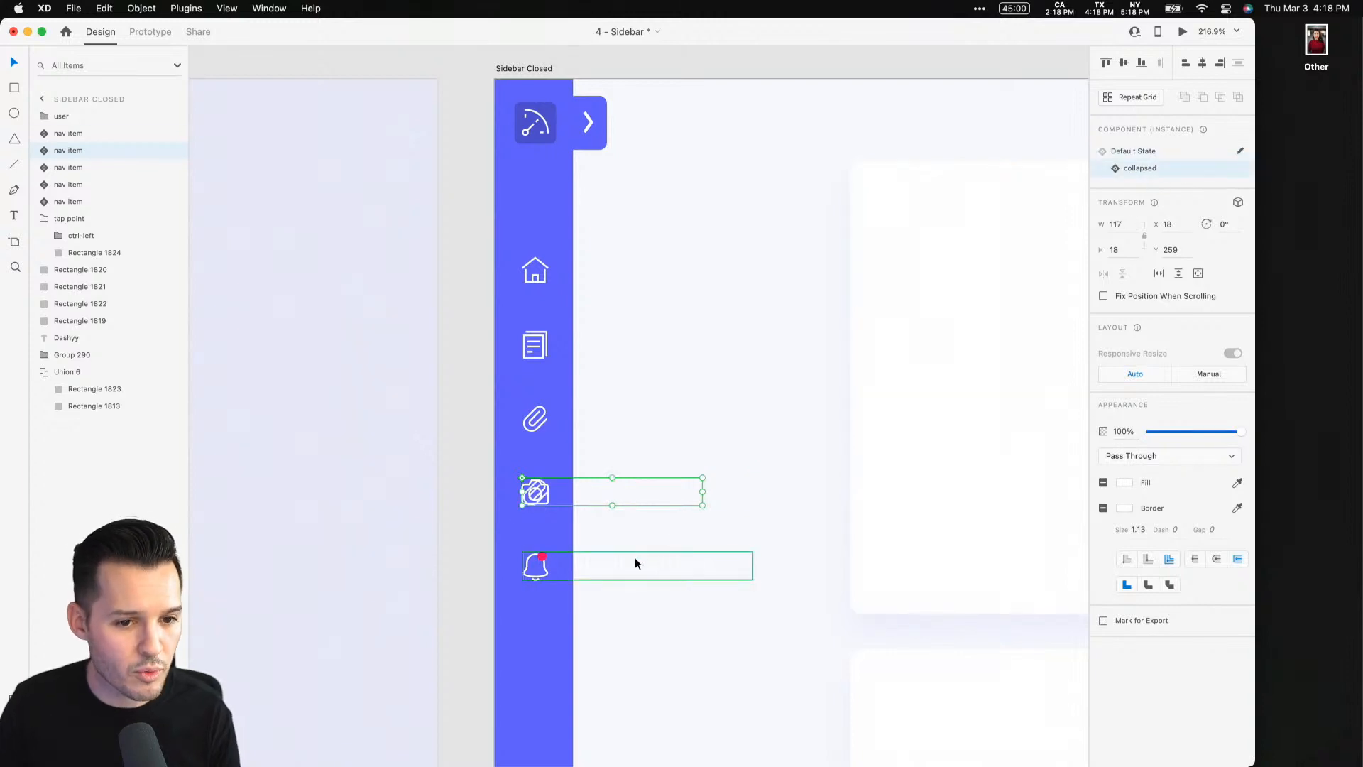
left_click(1153, 169)
Shift the user profile block at the bottom of the closed sidebar slightly left to x 6
scroll(815, 369, "down", 5)
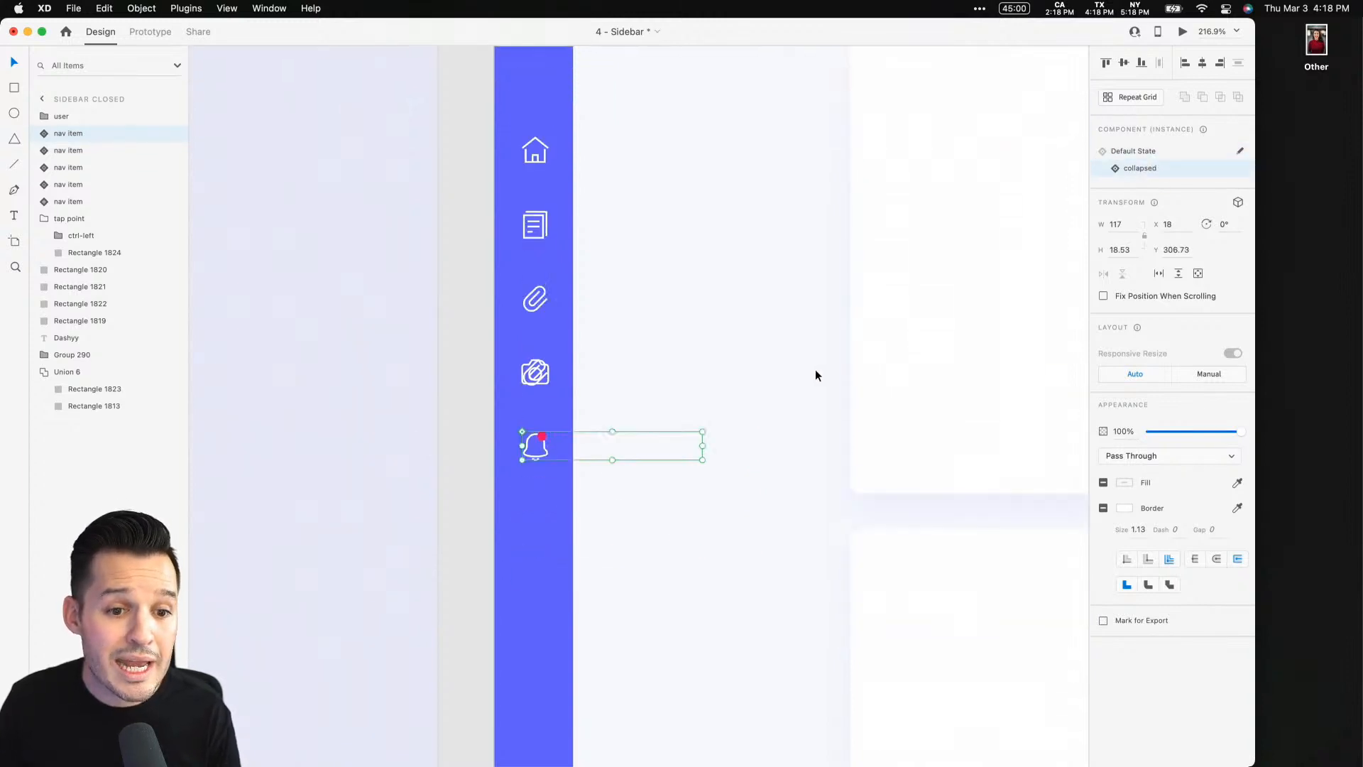
left_click(614, 591)
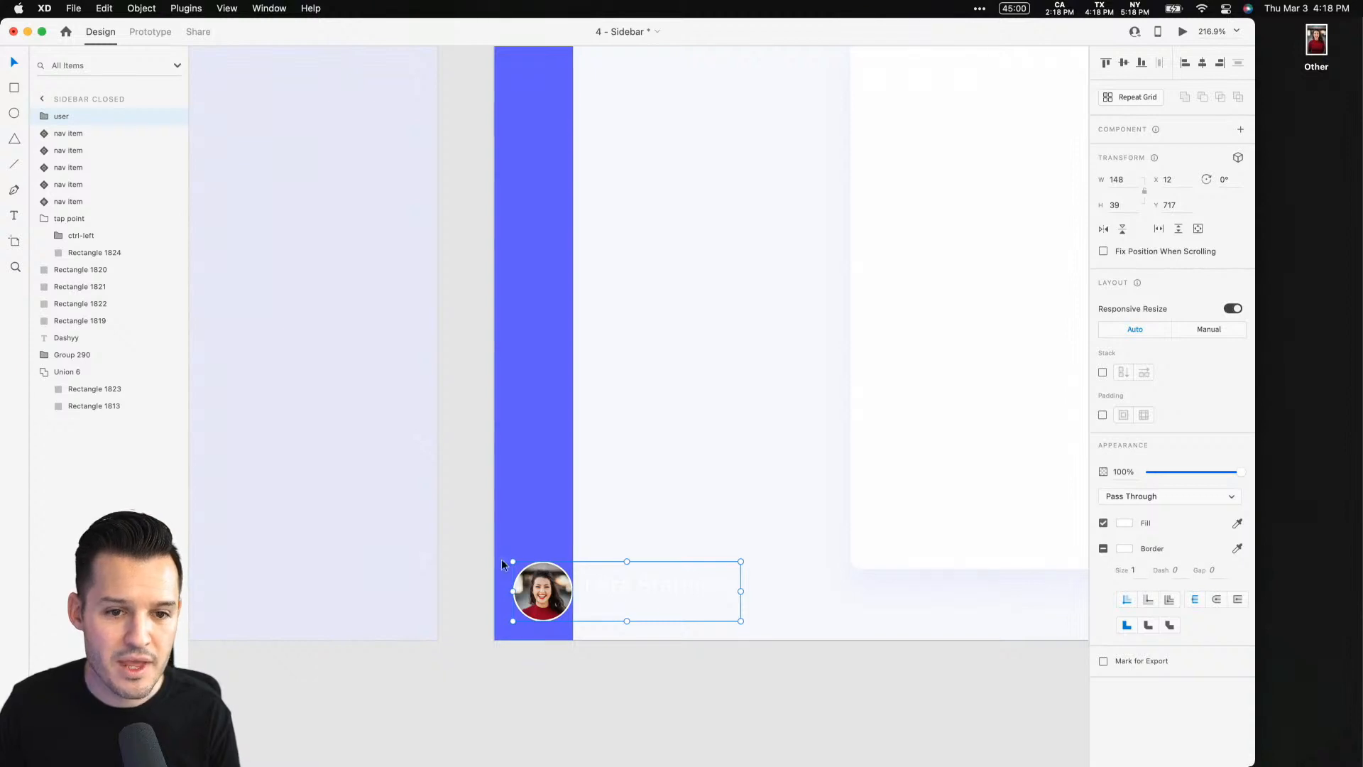
key("z")
left_click_drag(489, 526, 682, 639)
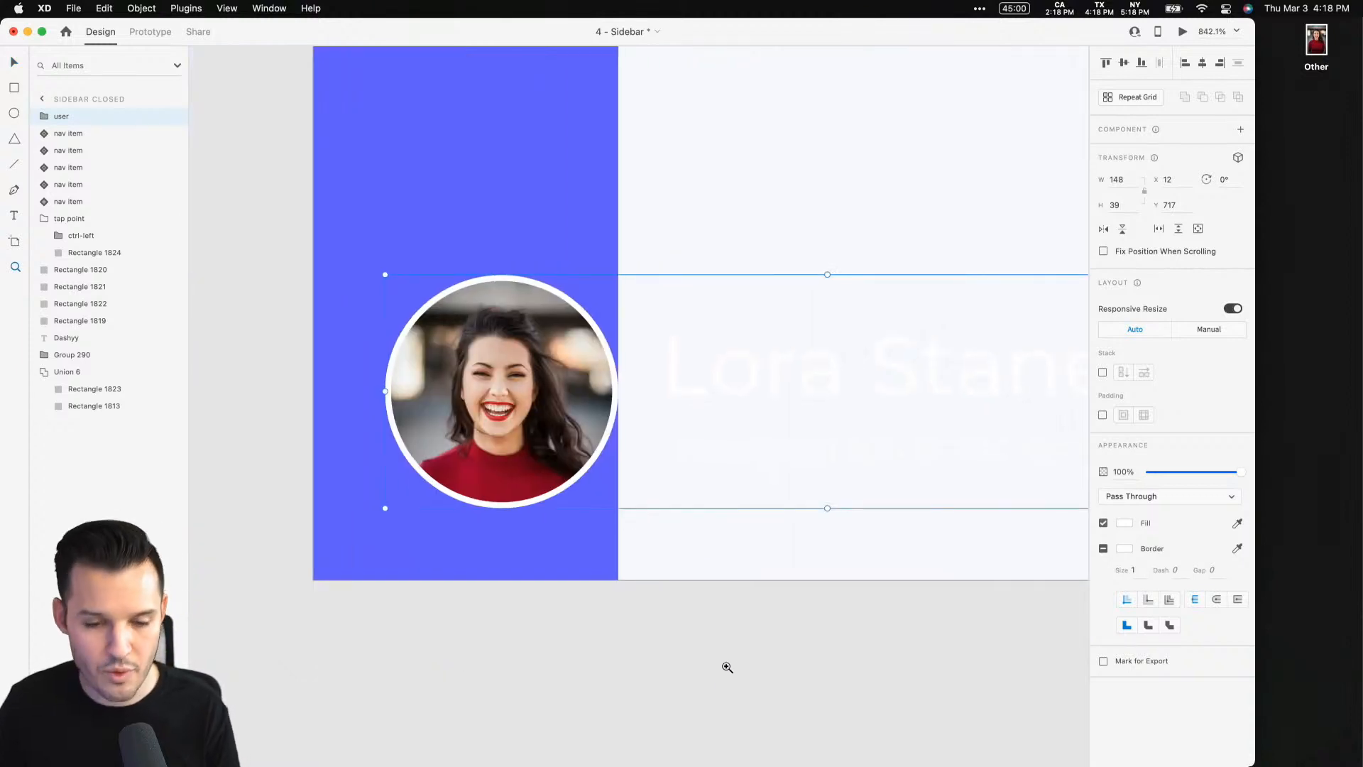
left_click_drag(770, 369, 670, 369)
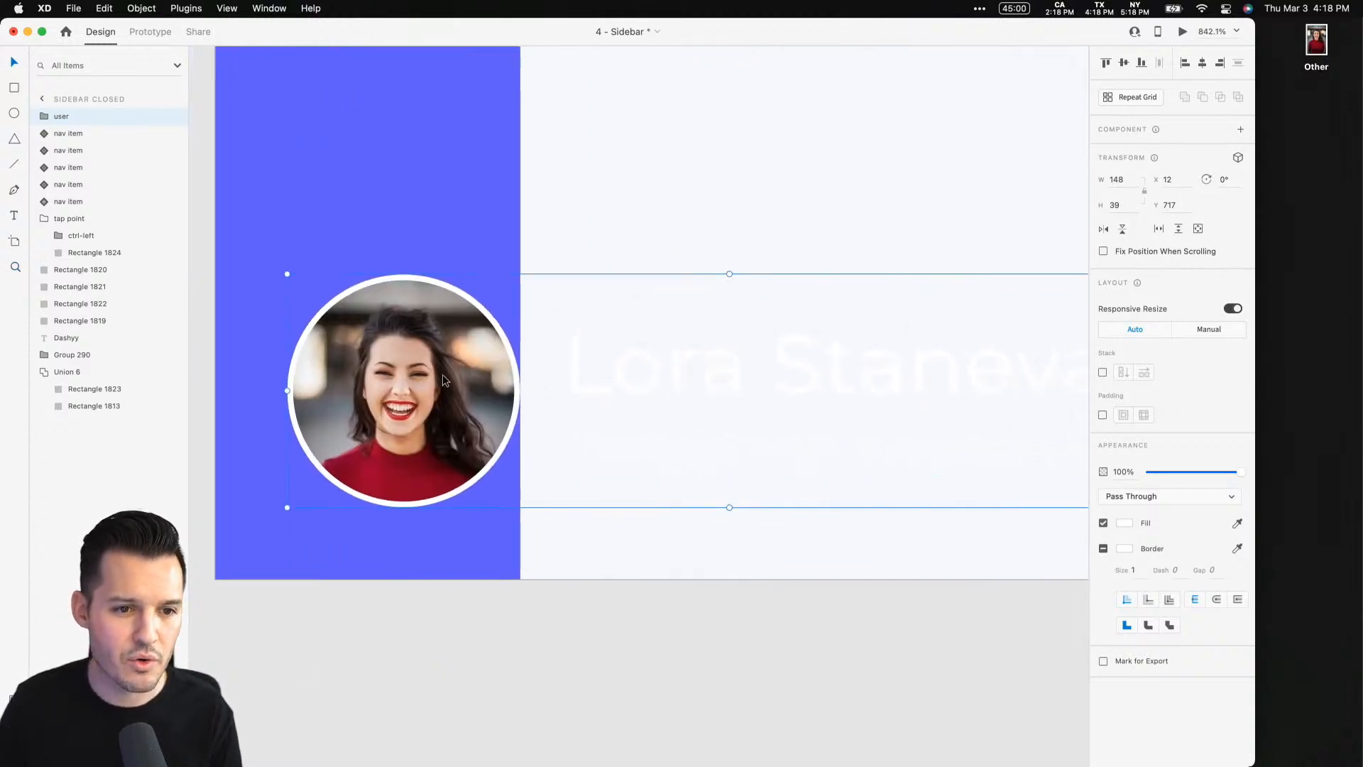
left_click_drag(442, 373, 405, 375)
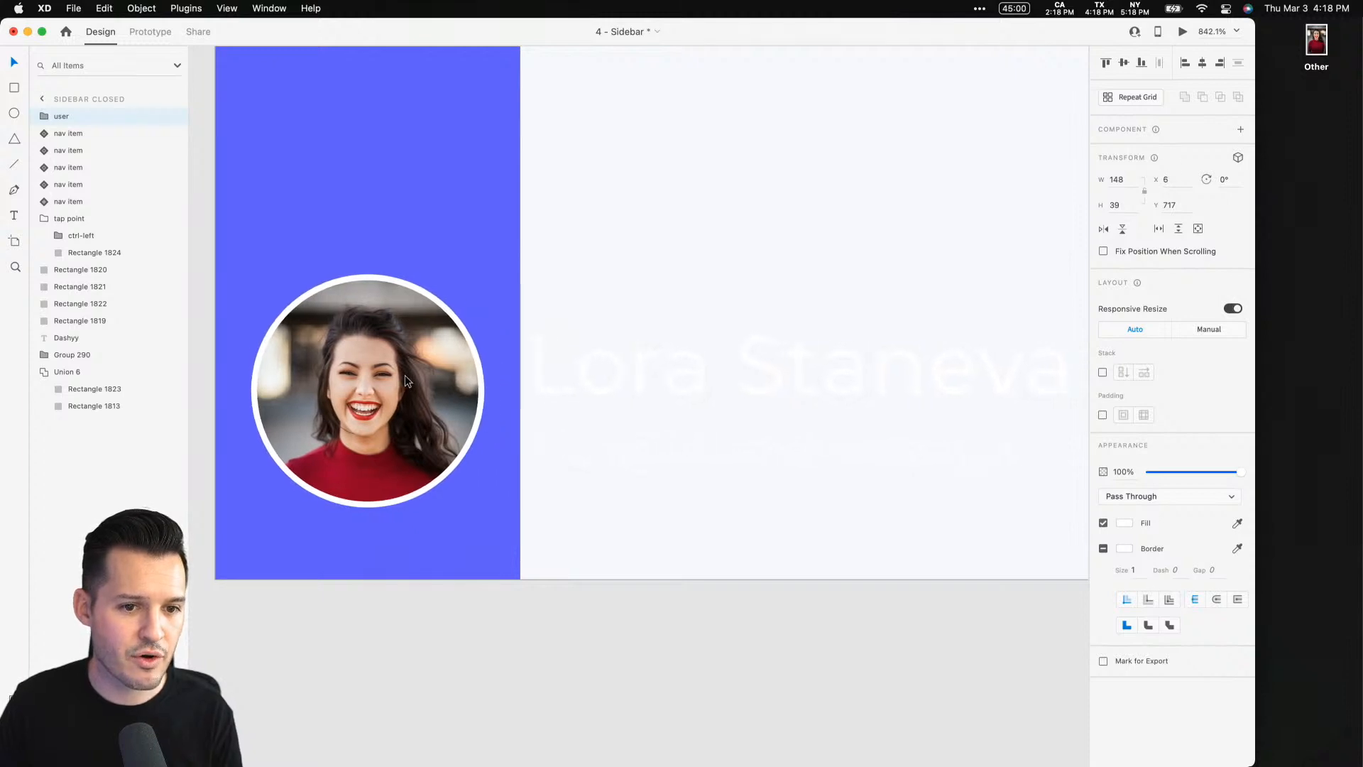
Move the user's name and email text left behind the avatar and set its opacity to 0%
double_click(615, 354)
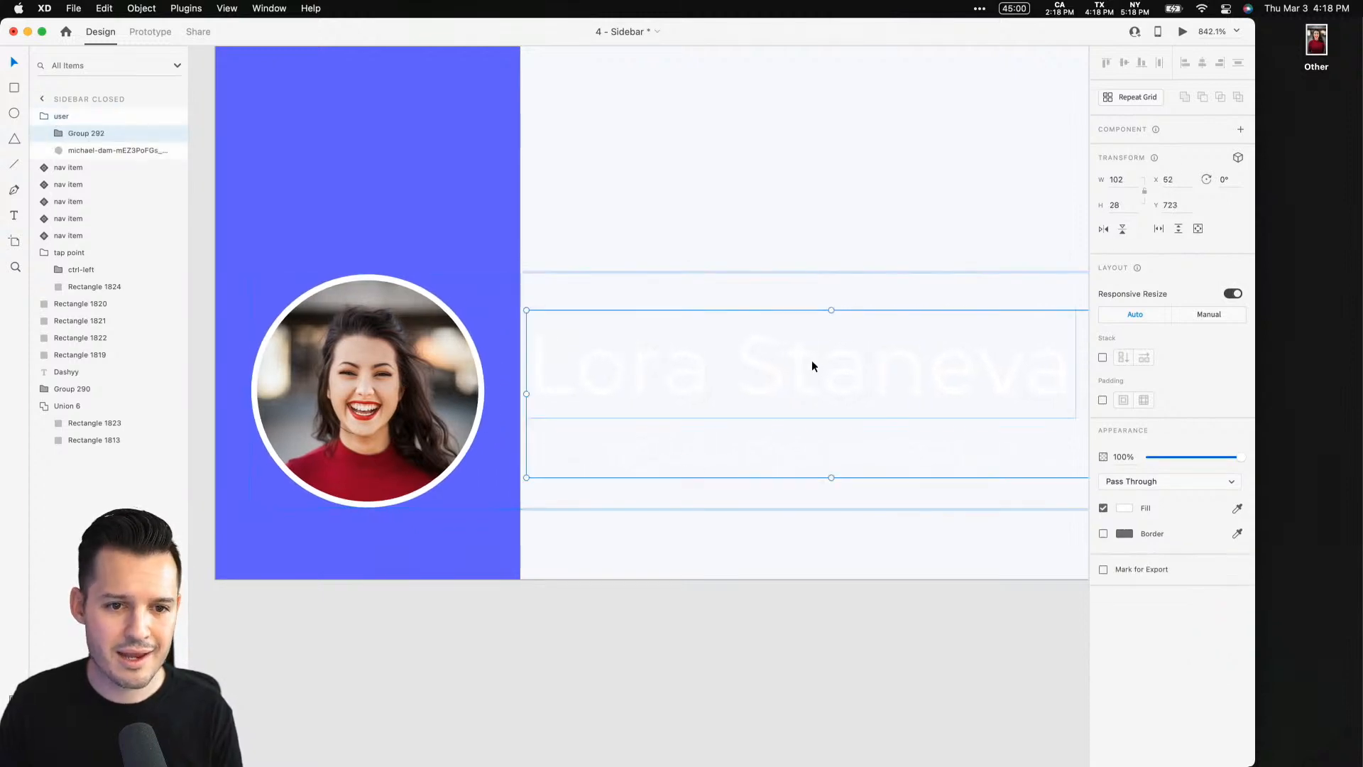
left_click_drag(814, 366, 521, 359)
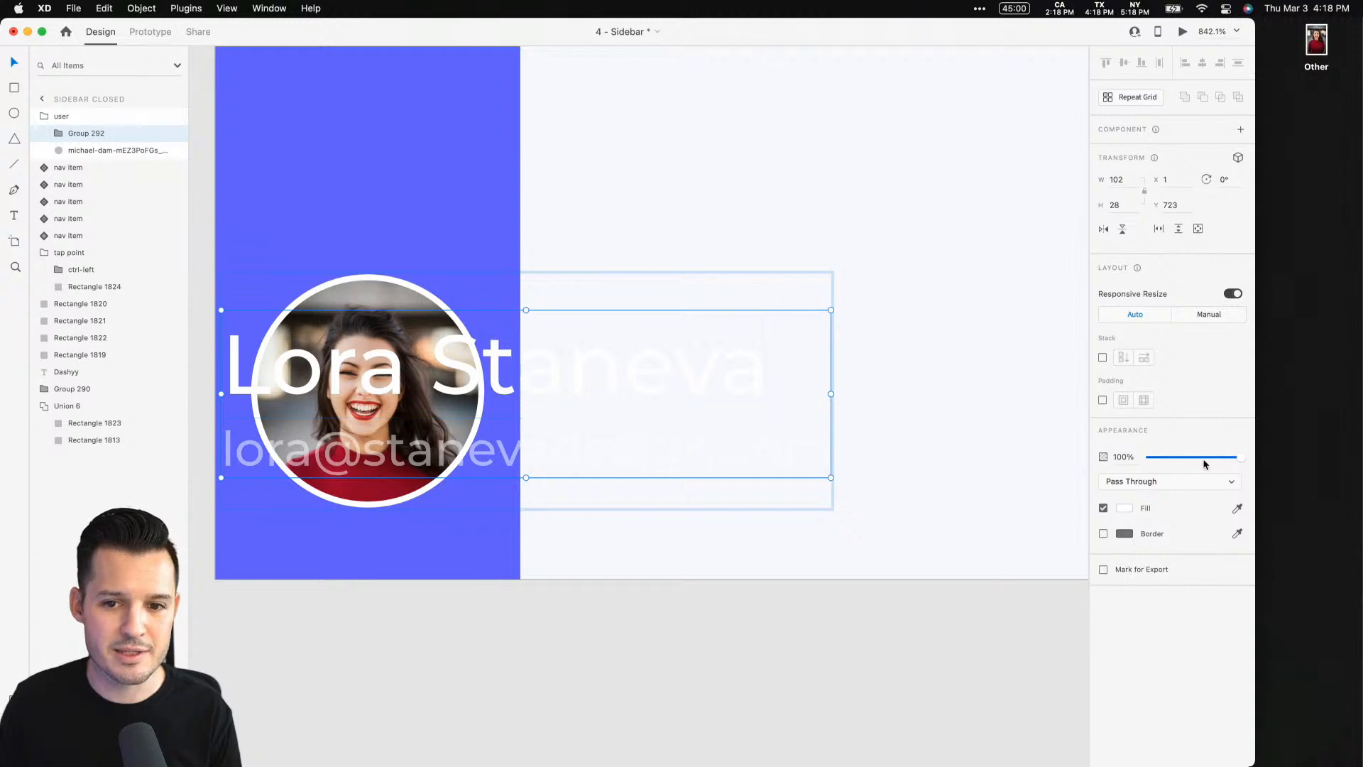
left_click_drag(1235, 458, 676, 472)
left_click(654, 629)
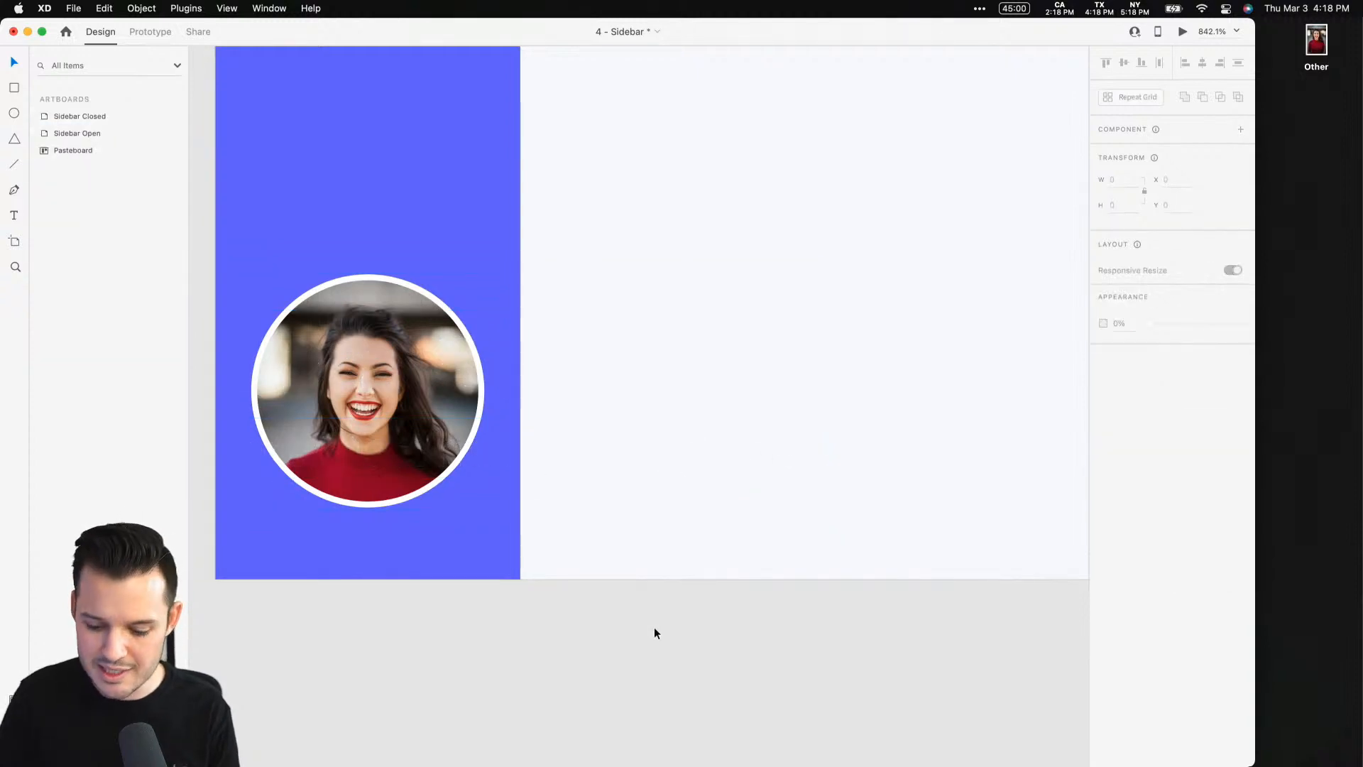
Remove the stray attachment icon overlapping the camera in the closed sidebar's Photos nav item
key("super+minus")
key("super+minus")
key("super+minus")
key("super+minus")
key("super+minus")
key("super+minus")
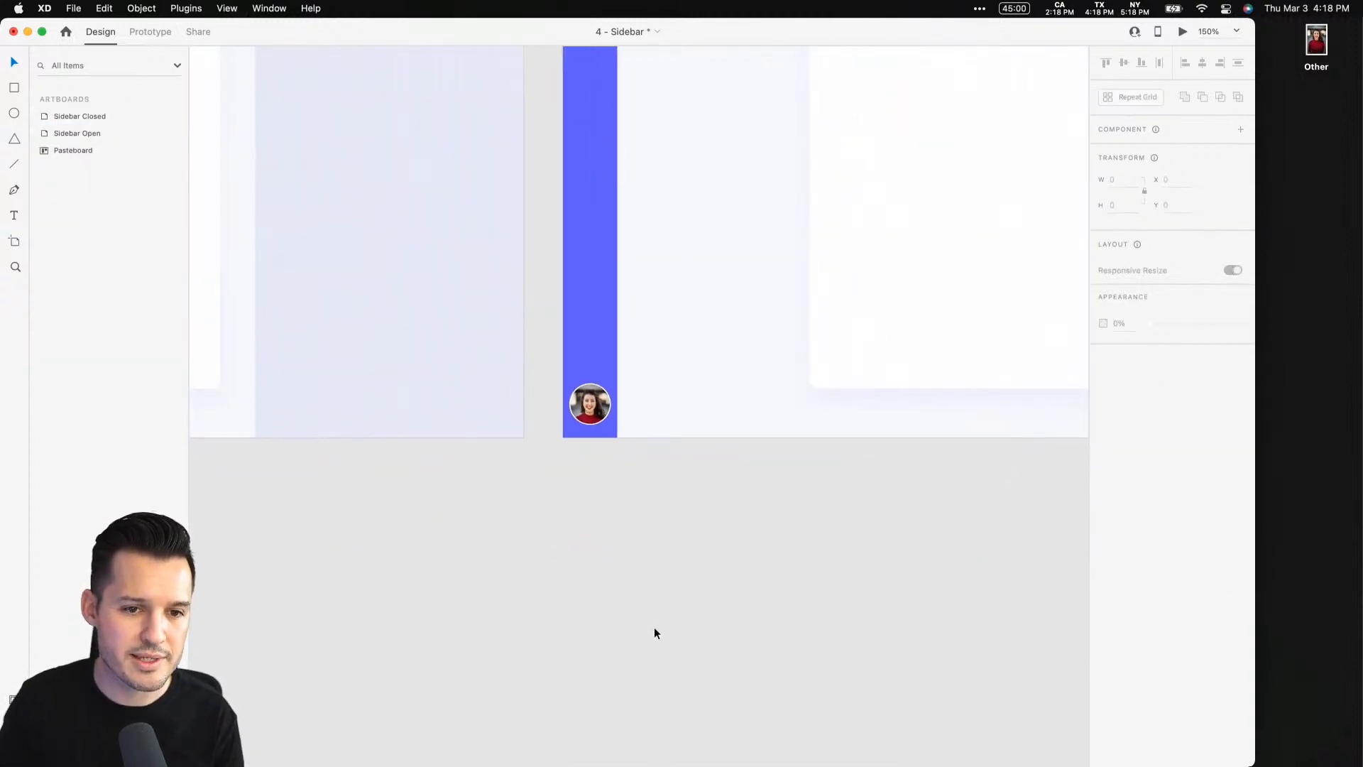
scroll(654, 627, "up", 5)
left_click_drag(620, 337, 448, 502)
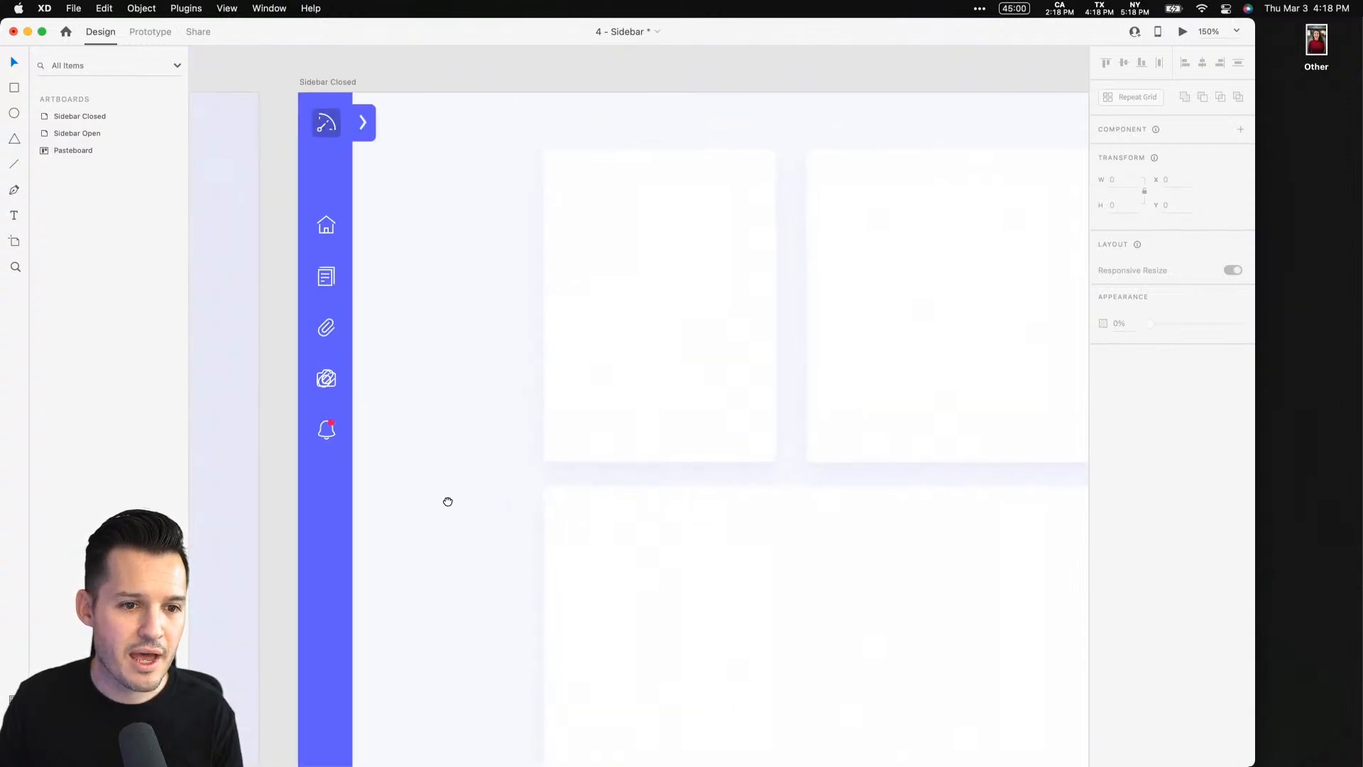
left_click_drag(283, 335, 384, 462)
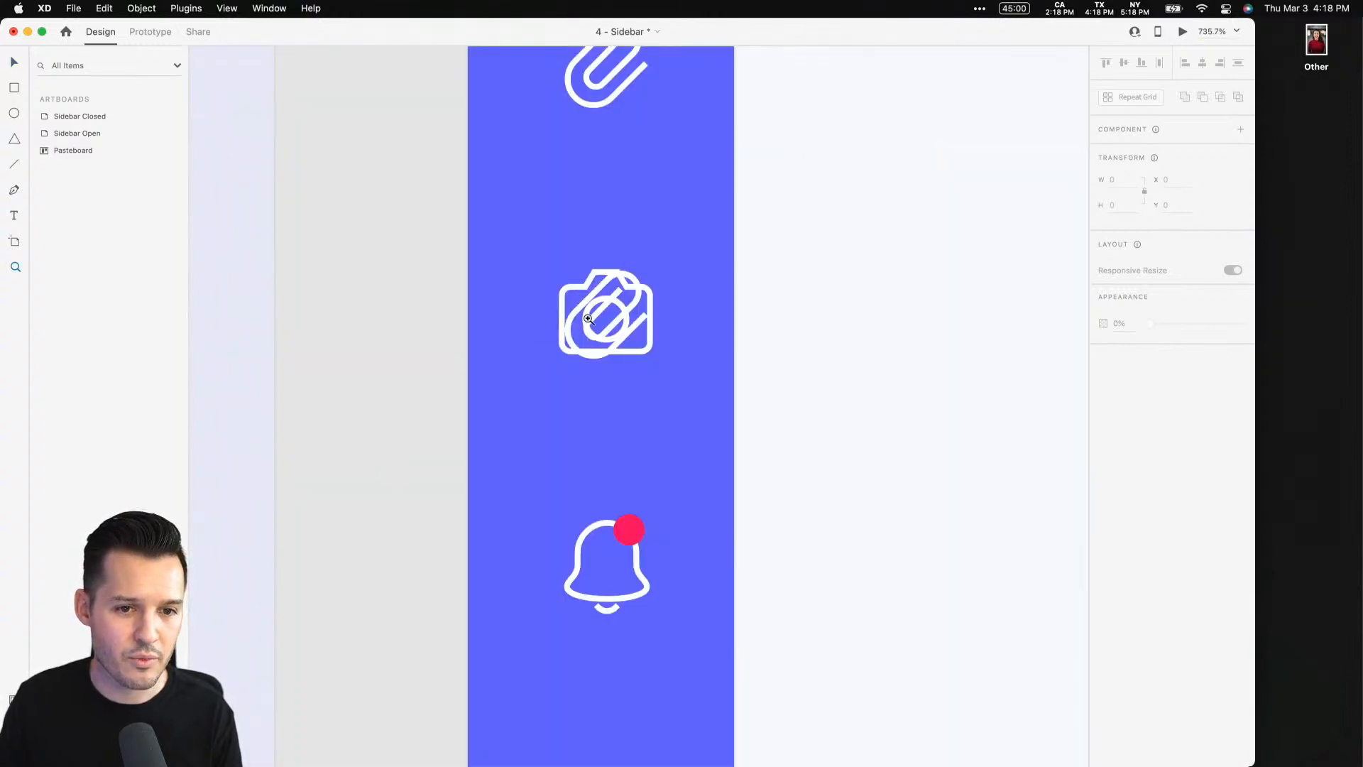
key("v")
left_click(602, 313, "super")
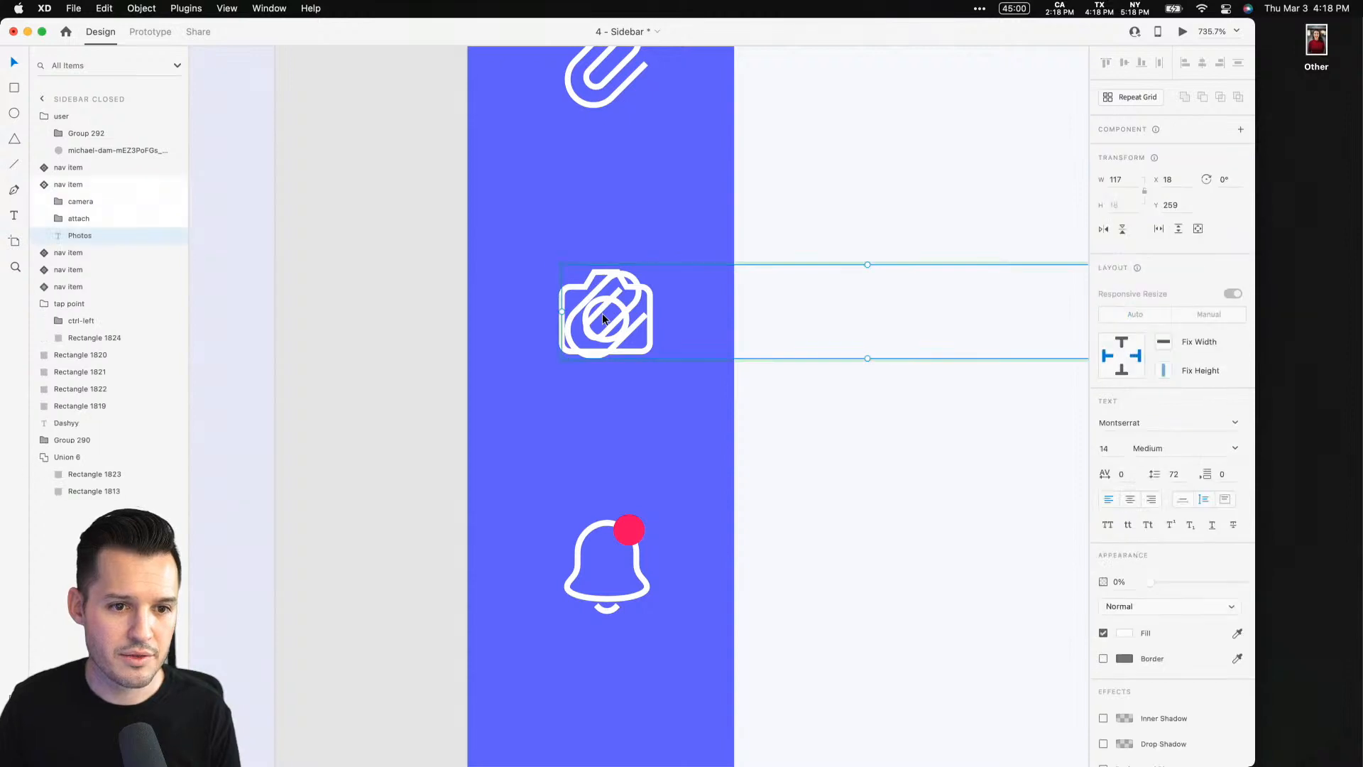
left_click(112, 221)
key("Escape")
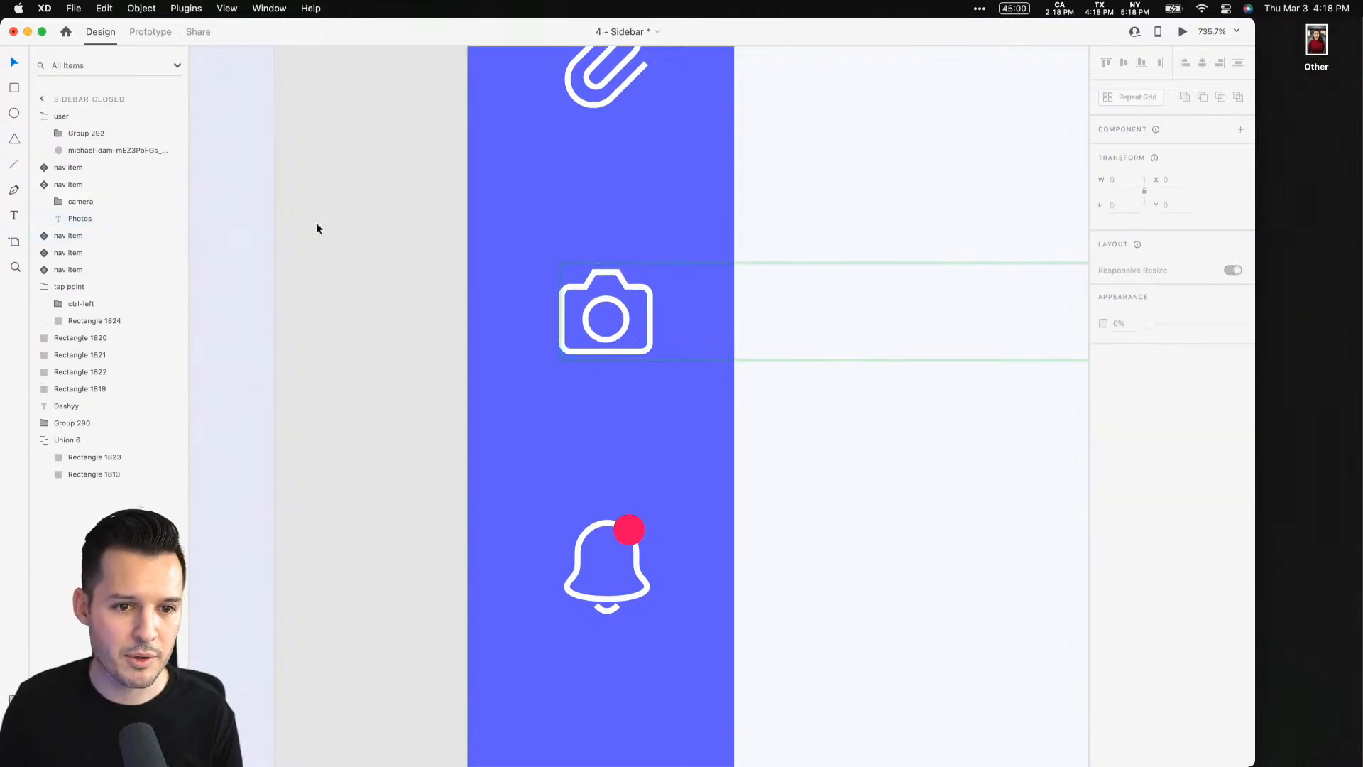
Delete the attachment icon from the Photos nav item's collapsed state and return the open sidebar's instance to Default State
left_click(379, 231)
key("super+minus")
key("super+minus")
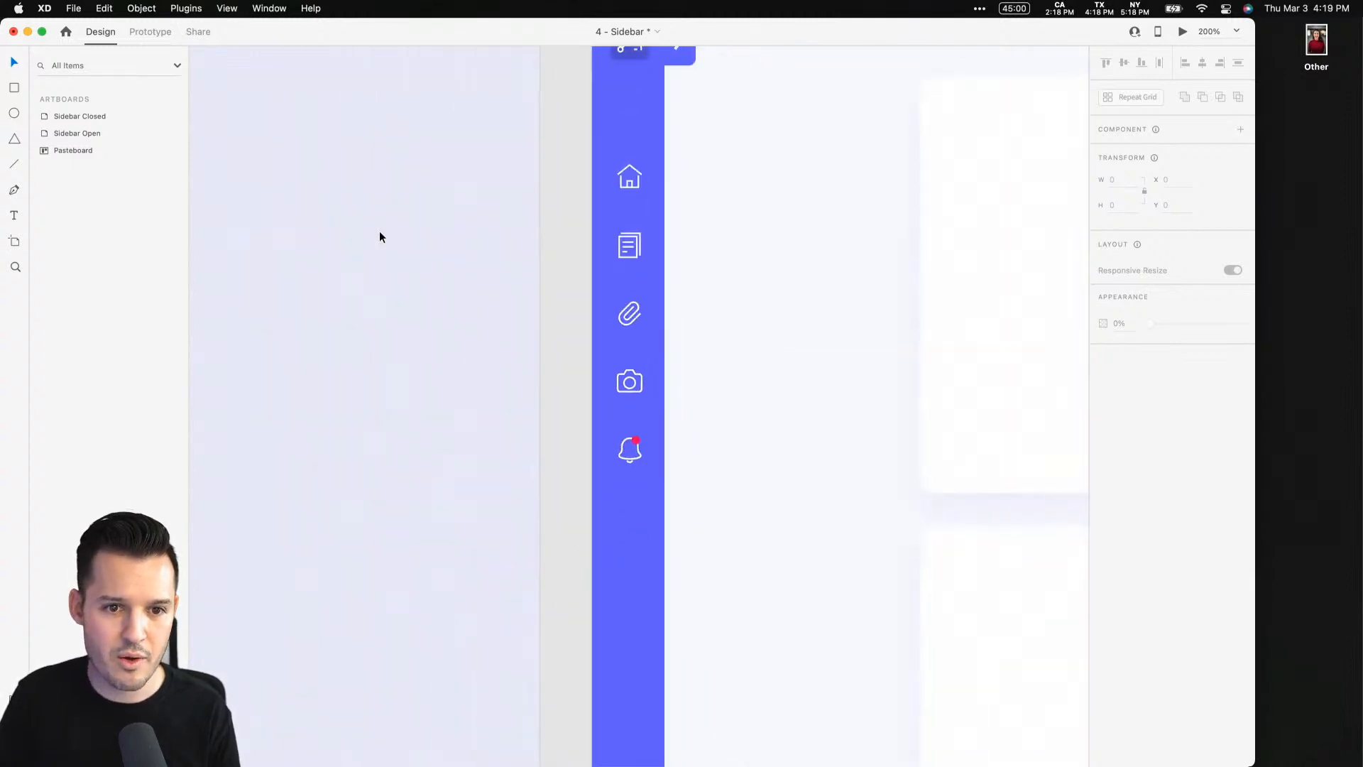
left_click_drag(365, 275, 852, 352)
left_click(527, 343)
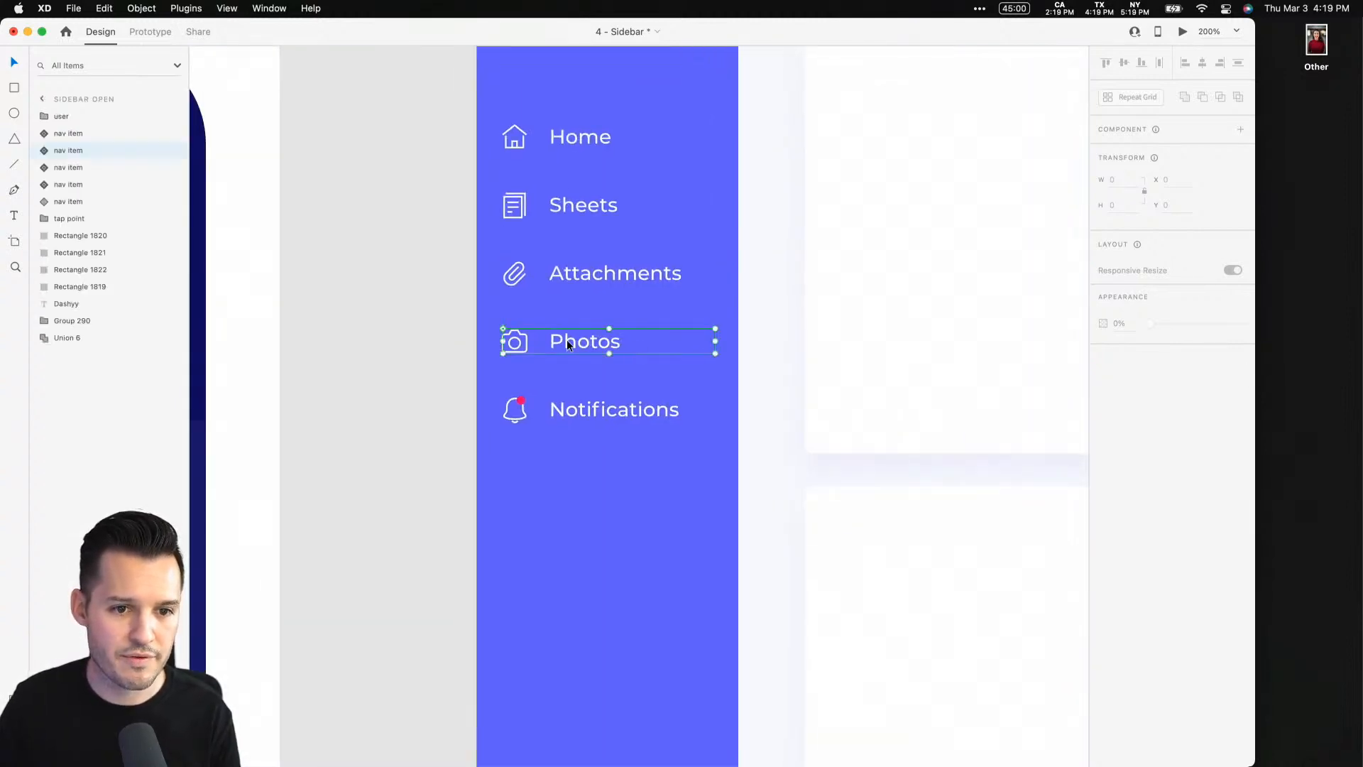
left_click(1139, 168)
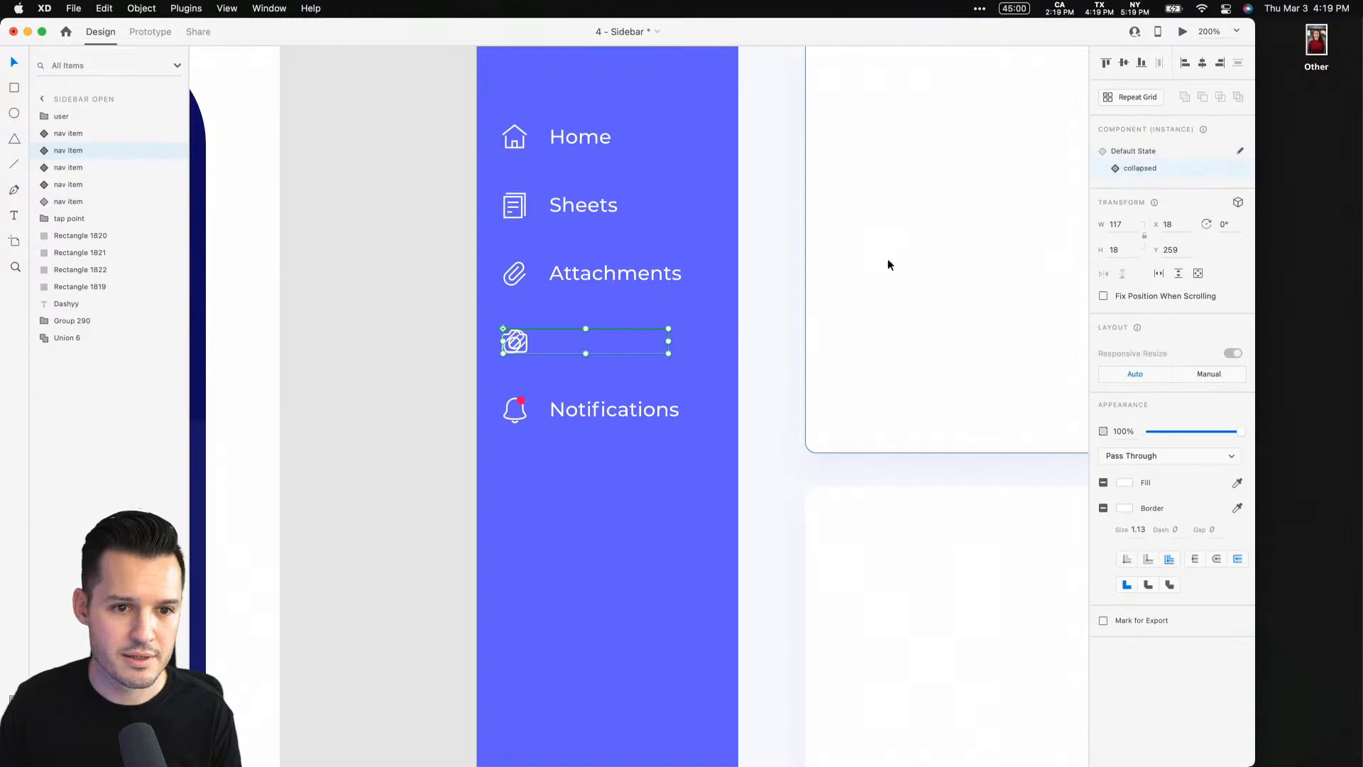
double_click(511, 346)
left_click(78, 184)
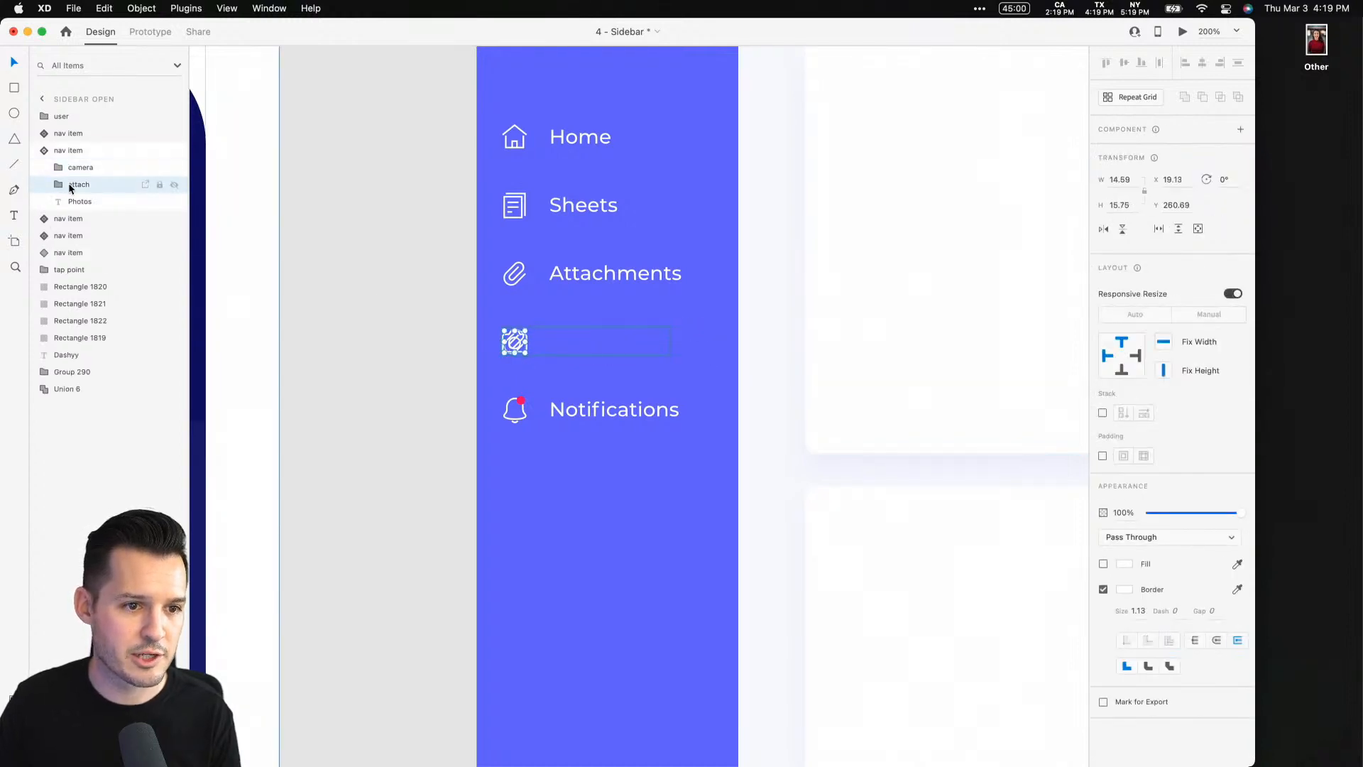
key("Delete")
left_click(91, 150)
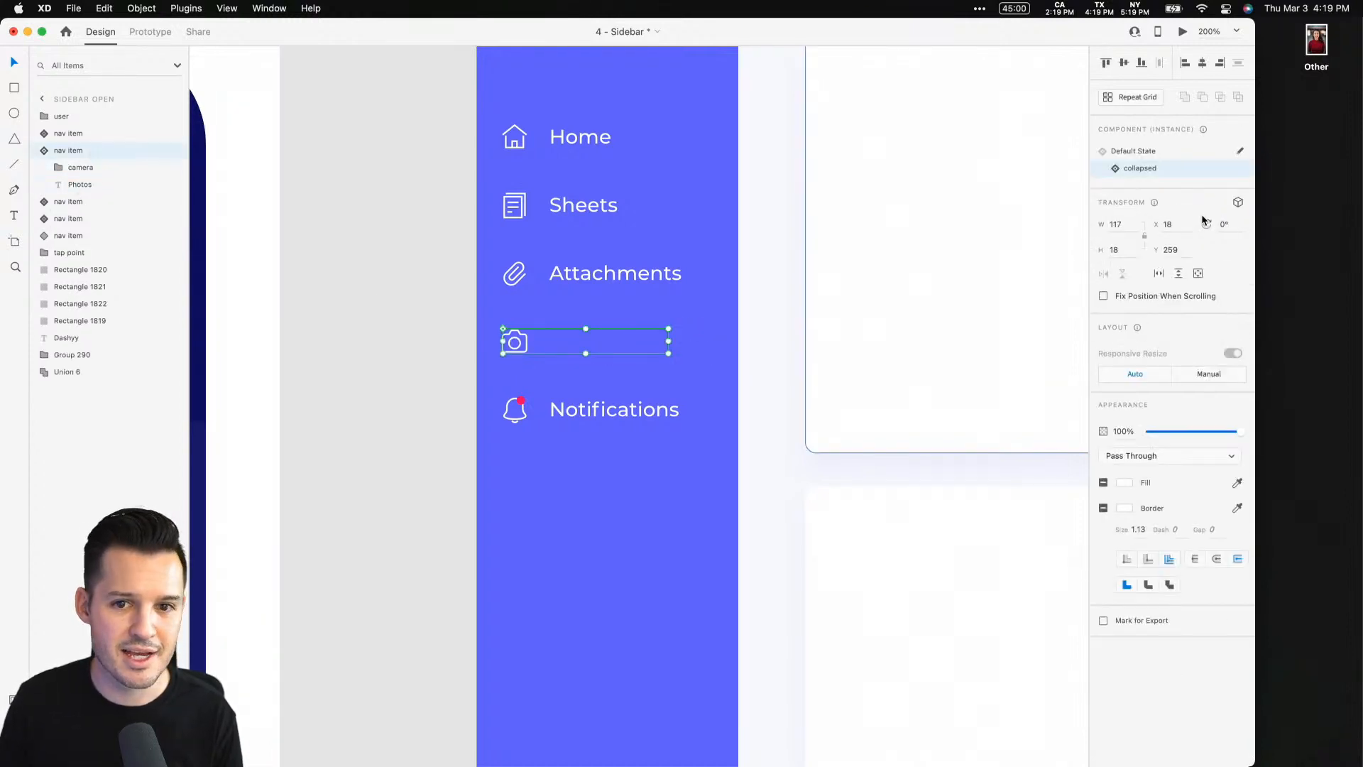
left_click(1166, 150)
left_click(394, 271)
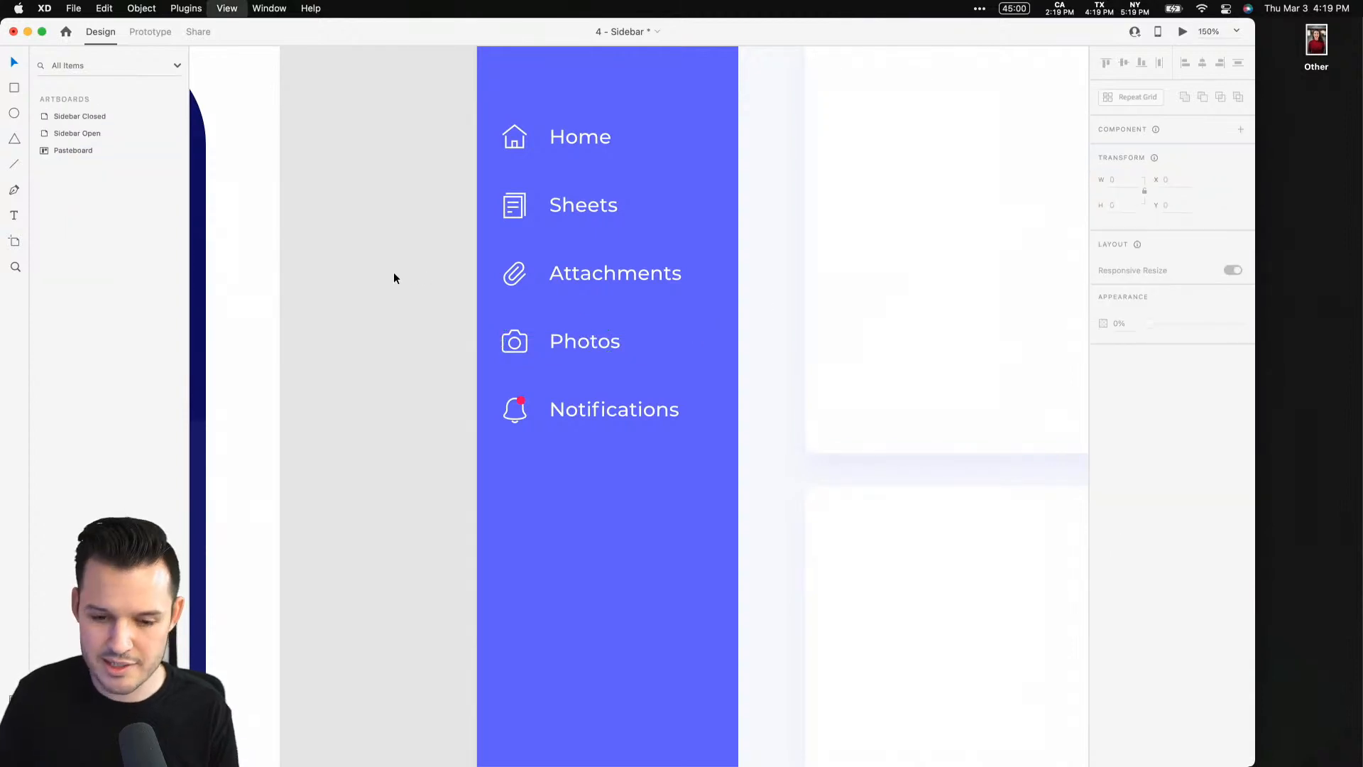
Stretch the closed artboard's top-left card and bottom card leftward so both start at x 97
key("super+0")
scroll(980, 244, "right", 6)
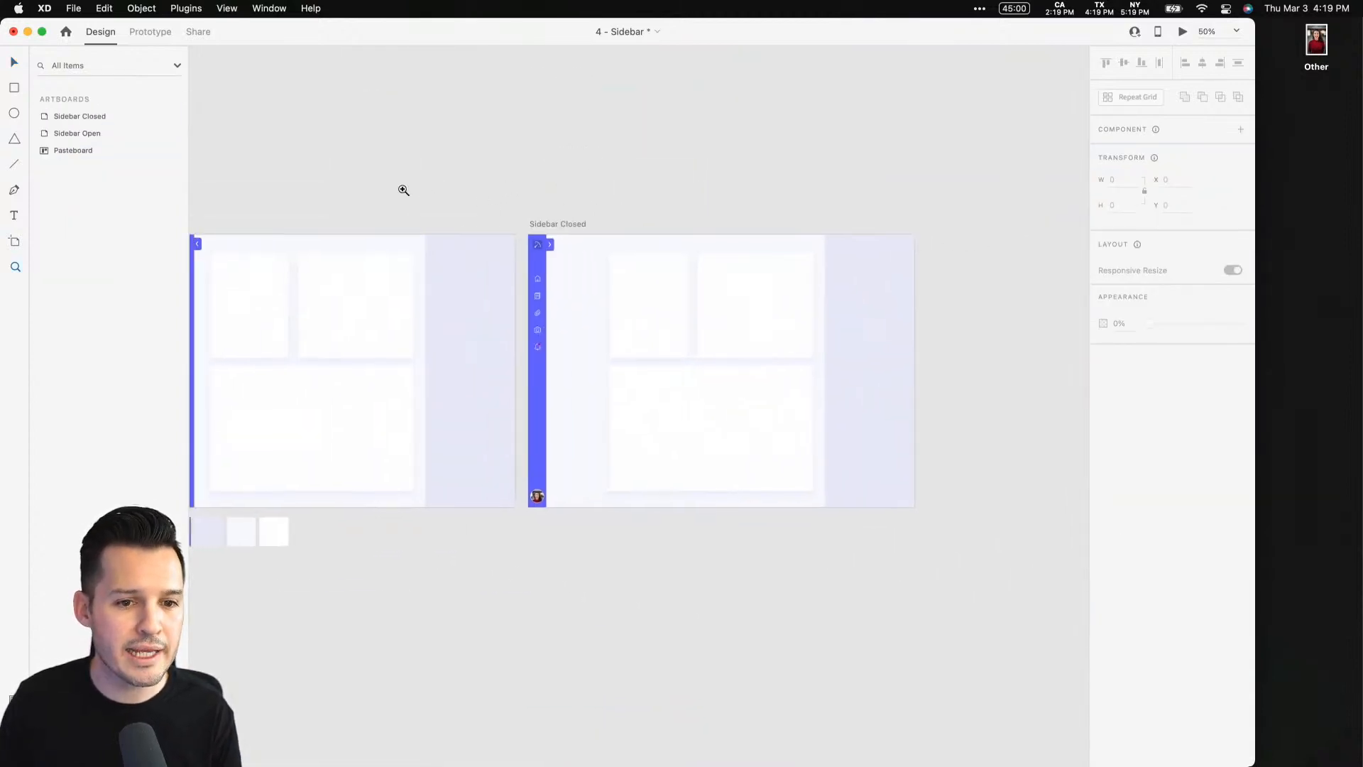
key("z")
left_click_drag(405, 191, 826, 525)
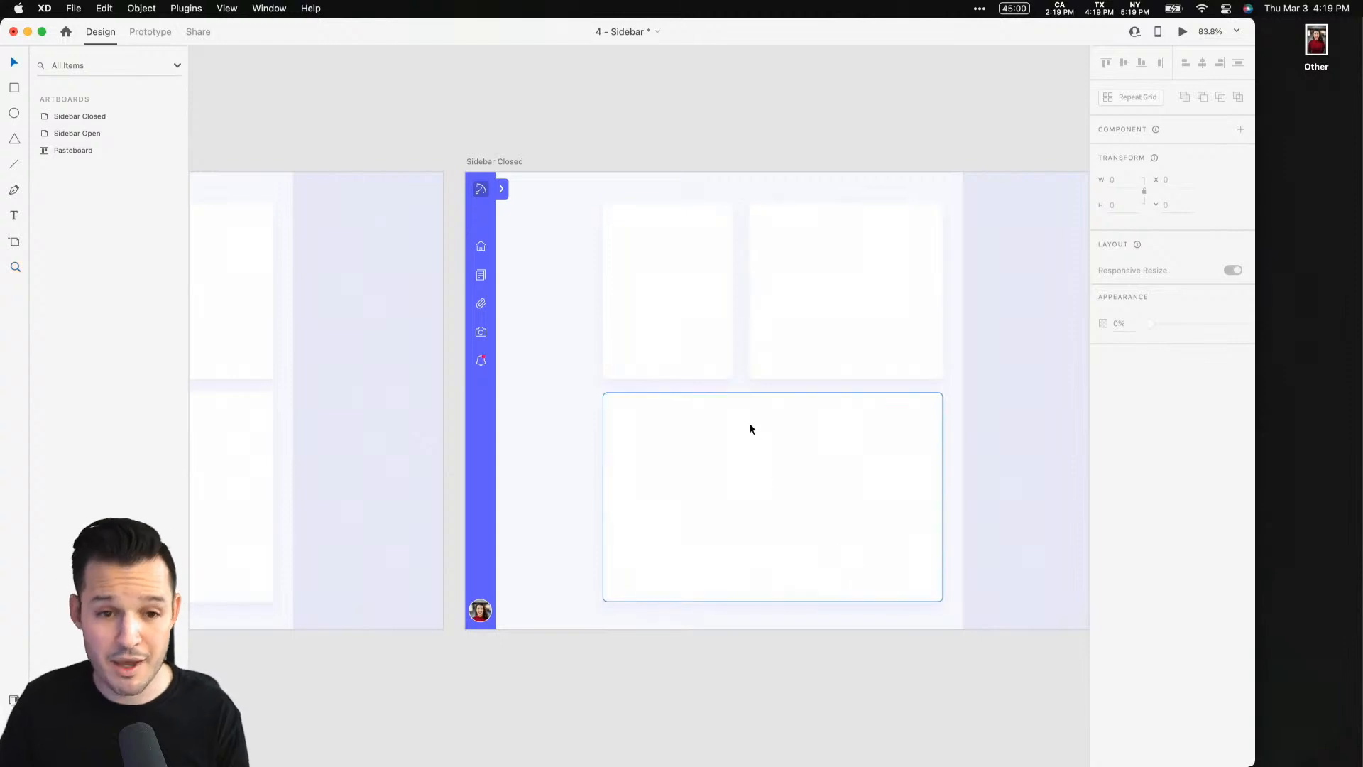
left_click(665, 325)
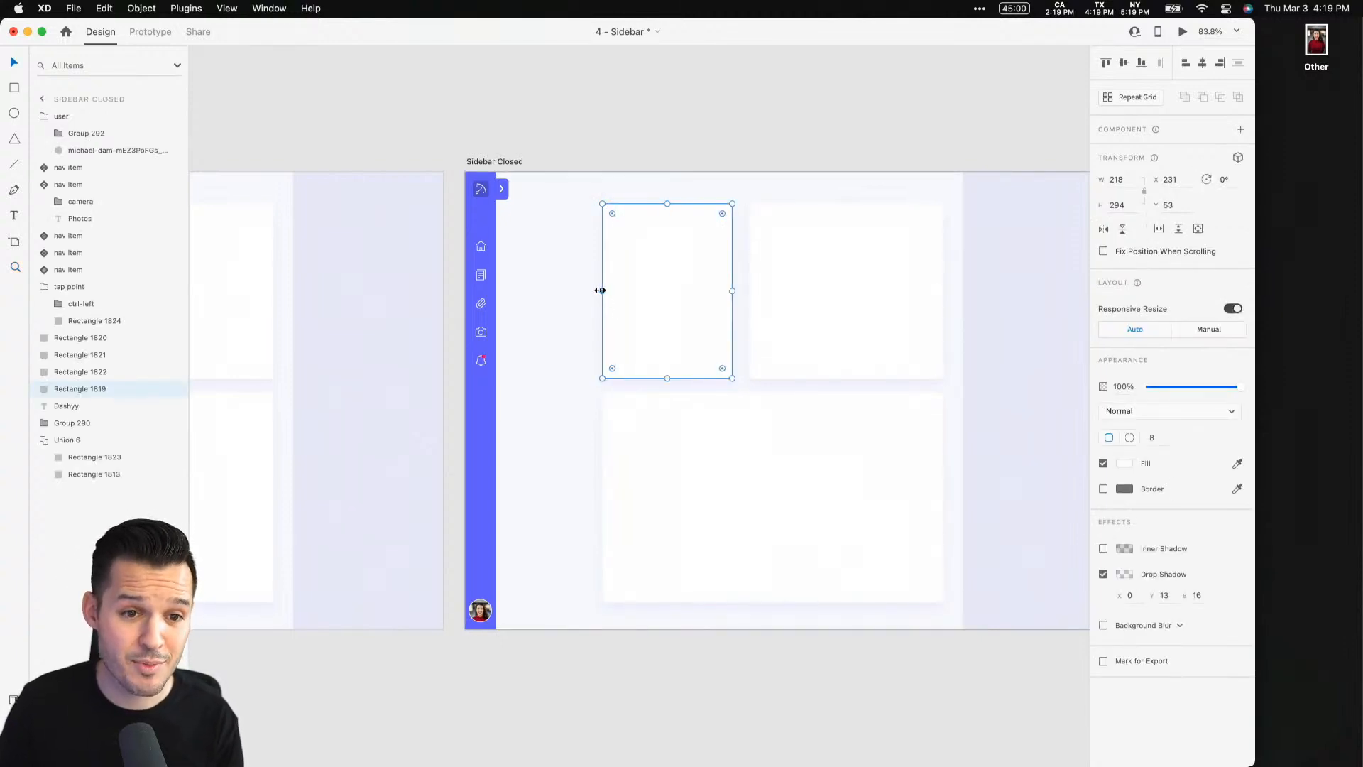
left_click_drag(604, 291, 524, 293)
left_click(643, 463)
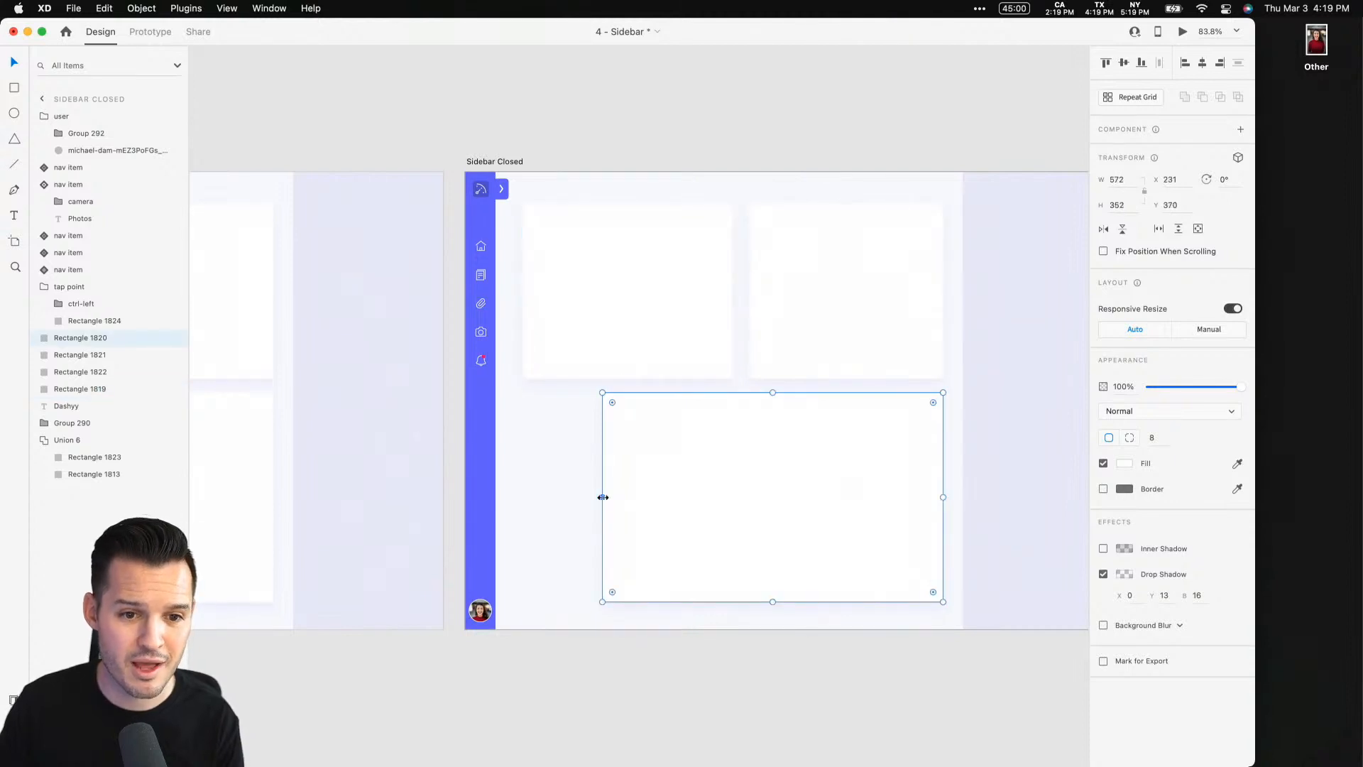
left_click_drag(602, 497, 523, 497)
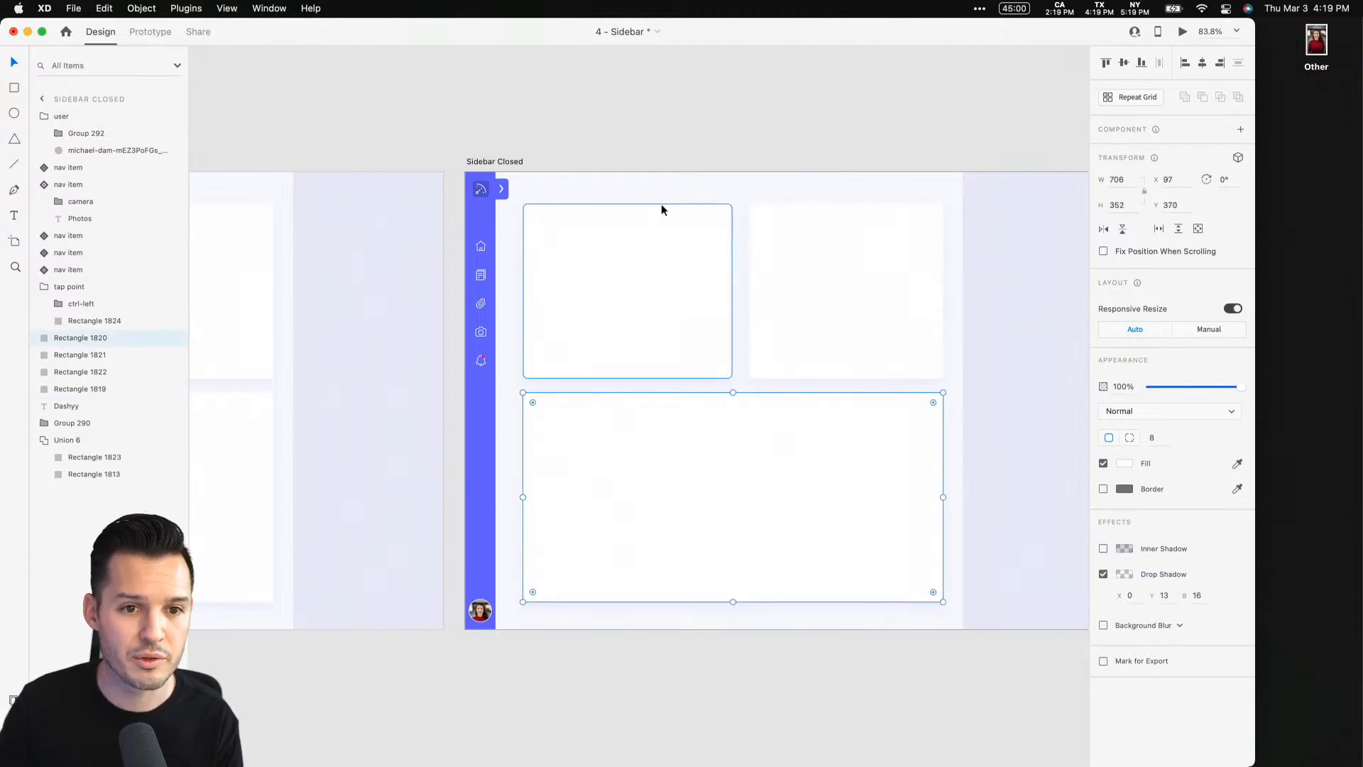
left_click(650, 127)
Save the document and switch to Prototype mode
scroll(674, 103, "left", 1)
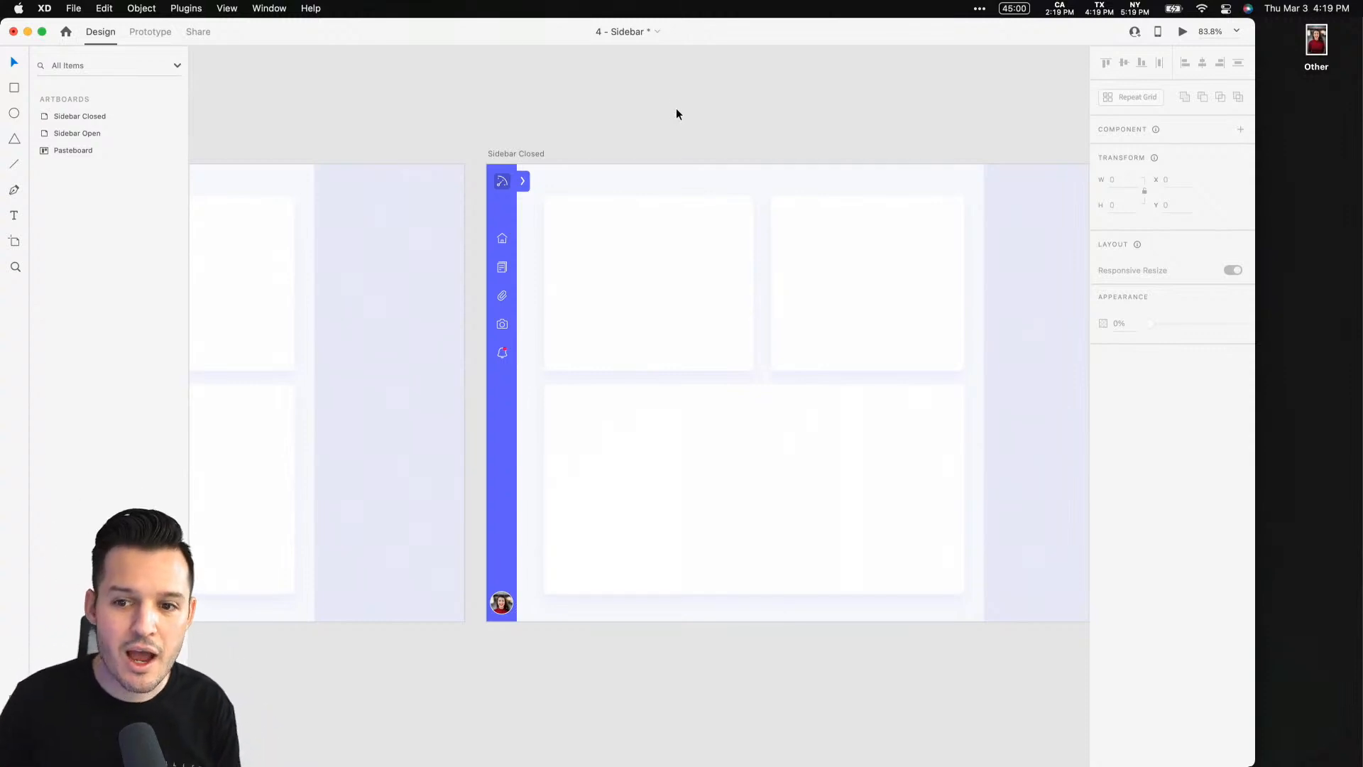
scroll(671, 113, "left", 10)
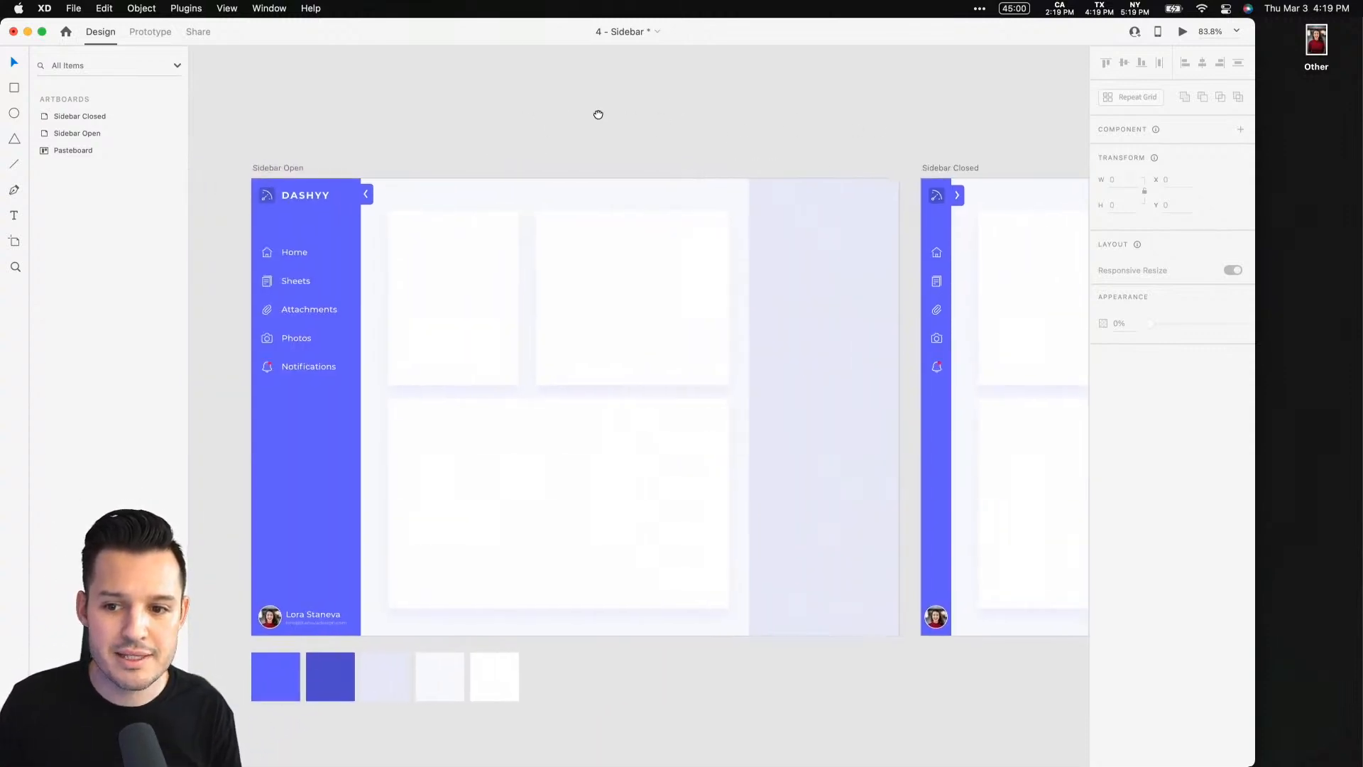
left_click_drag(680, 113, 609, 91)
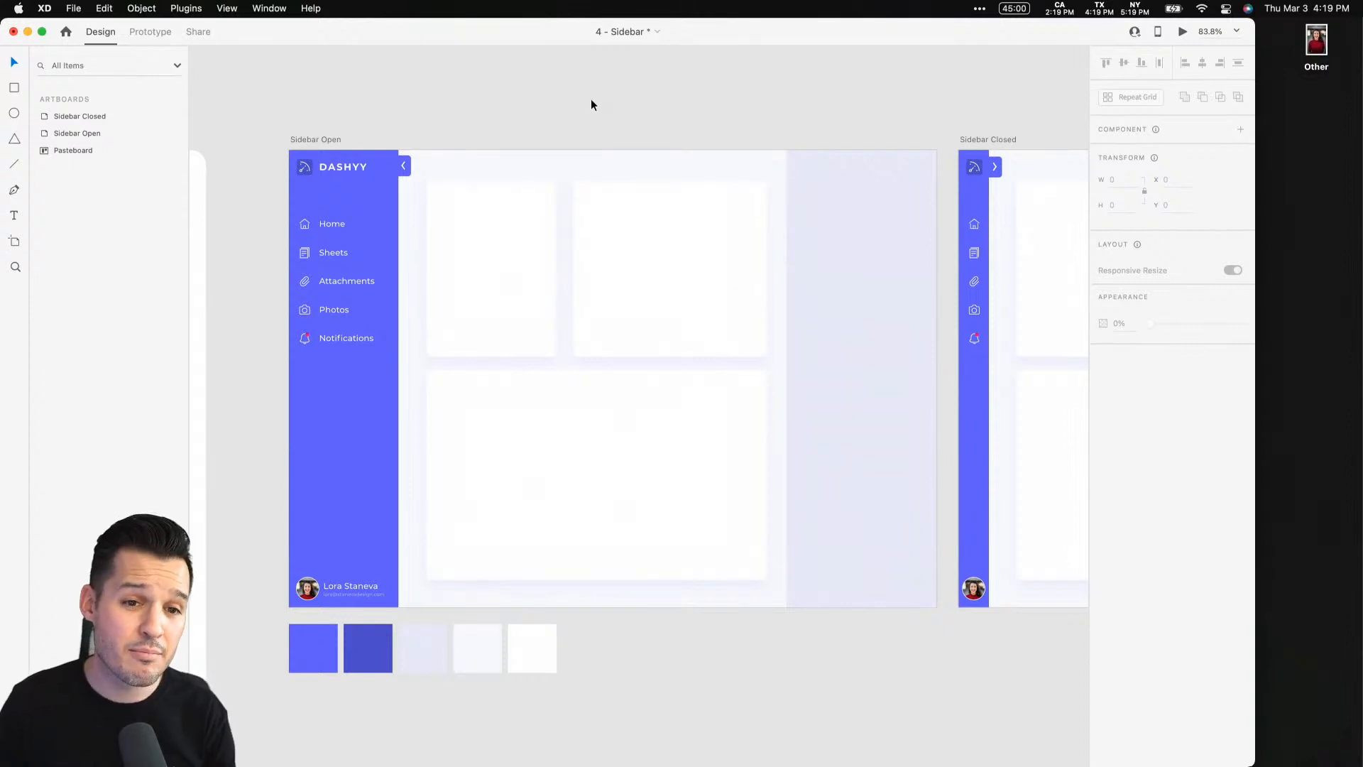
left_click_drag(590, 103, 534, 68)
key("super+minus")
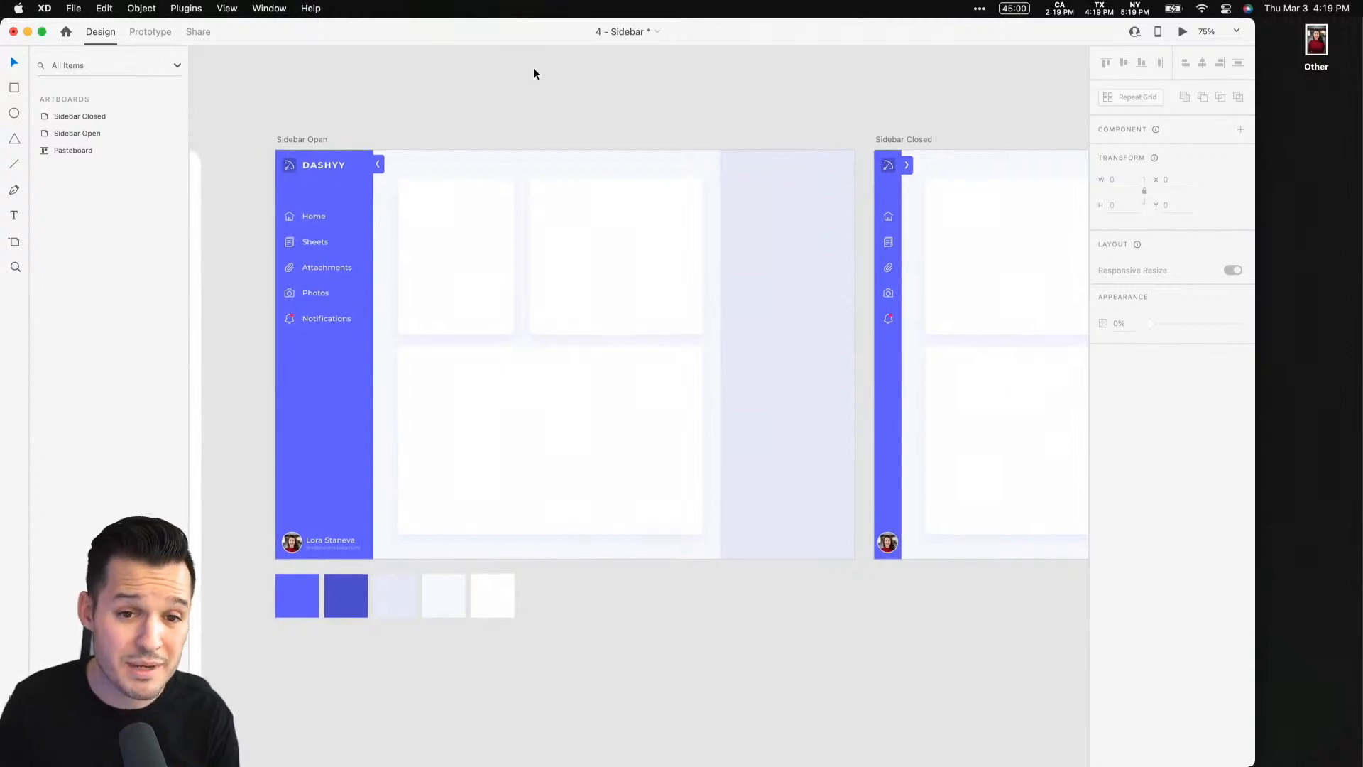
key("super+s")
double_click(750, 34)
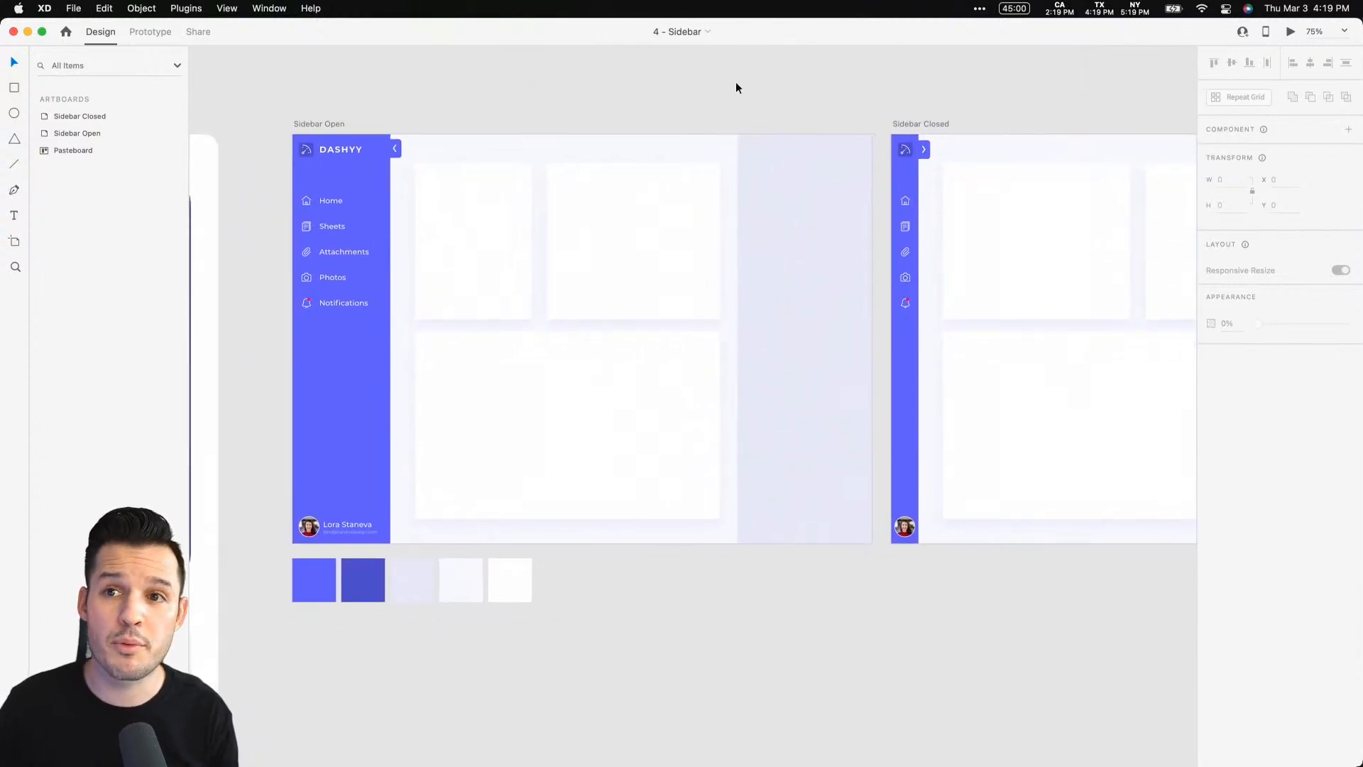
left_click(153, 32)
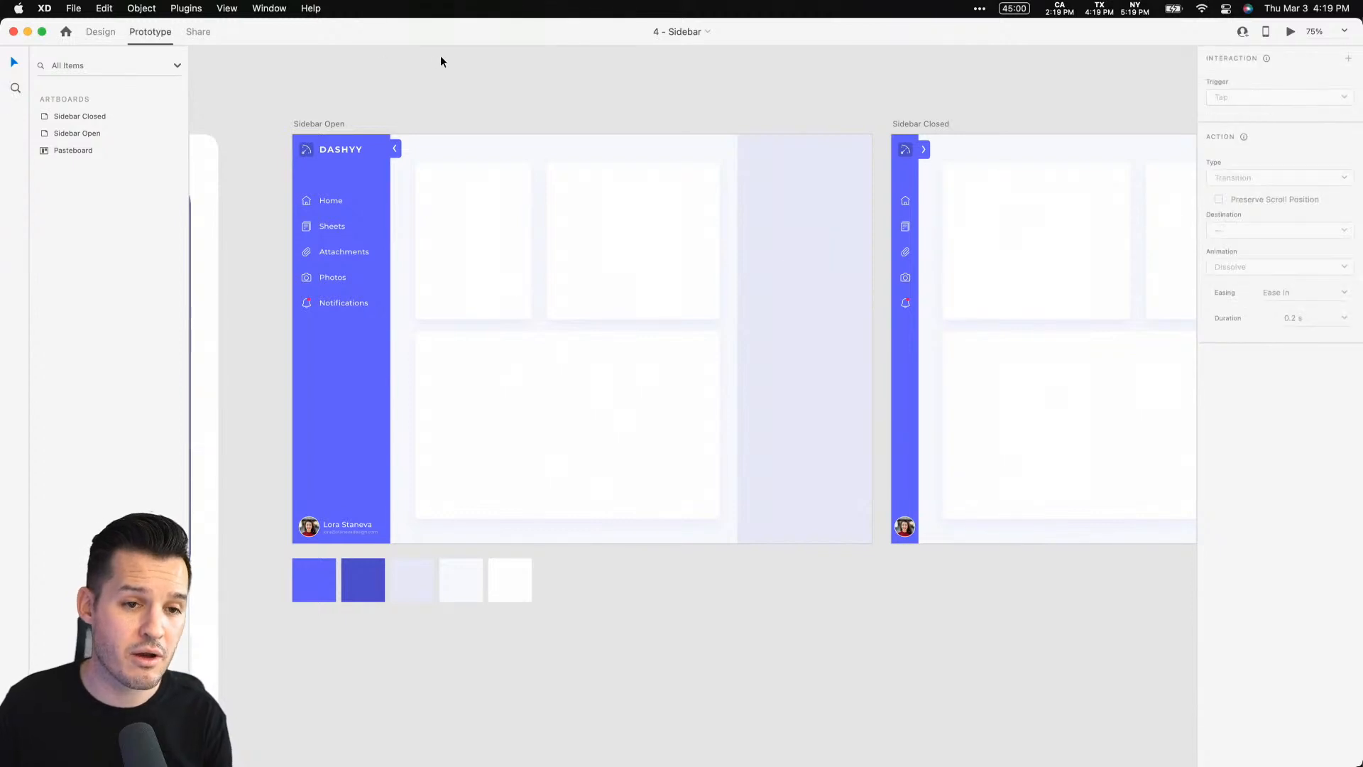
Wire the open sidebar's collapse tab tap point to the Sidebar Closed artboard
left_click(396, 148)
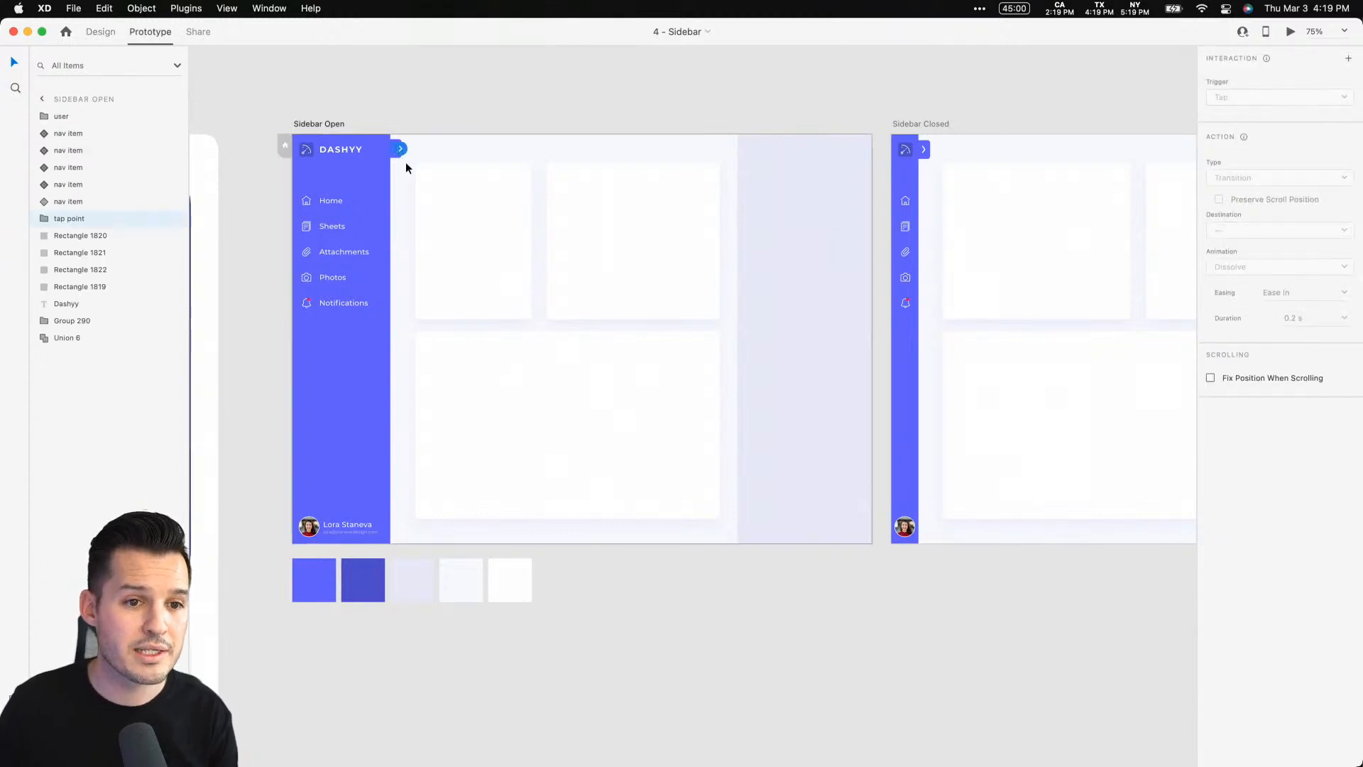
key("z")
left_click_drag(290, 146, 496, 238)
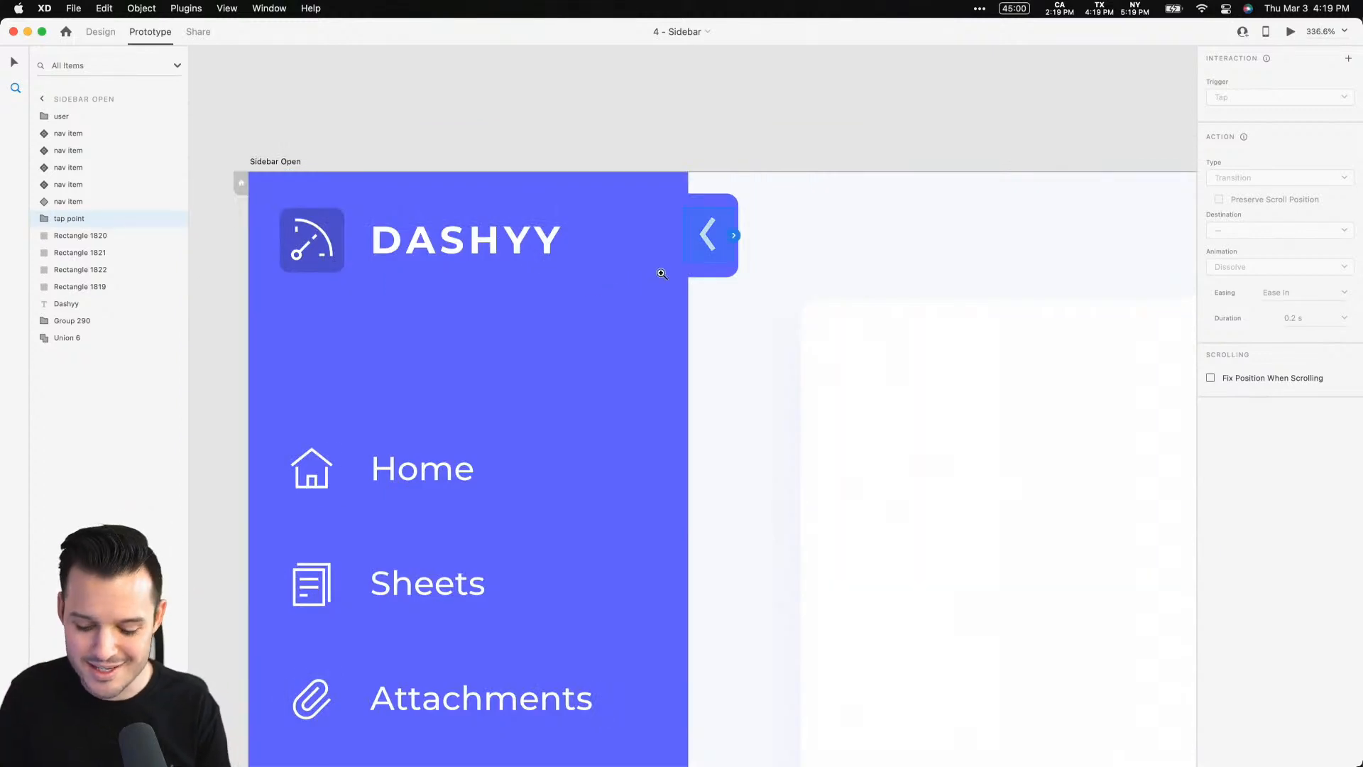
key("super+1")
key("space")
left_click_drag(787, 287, 347, 61)
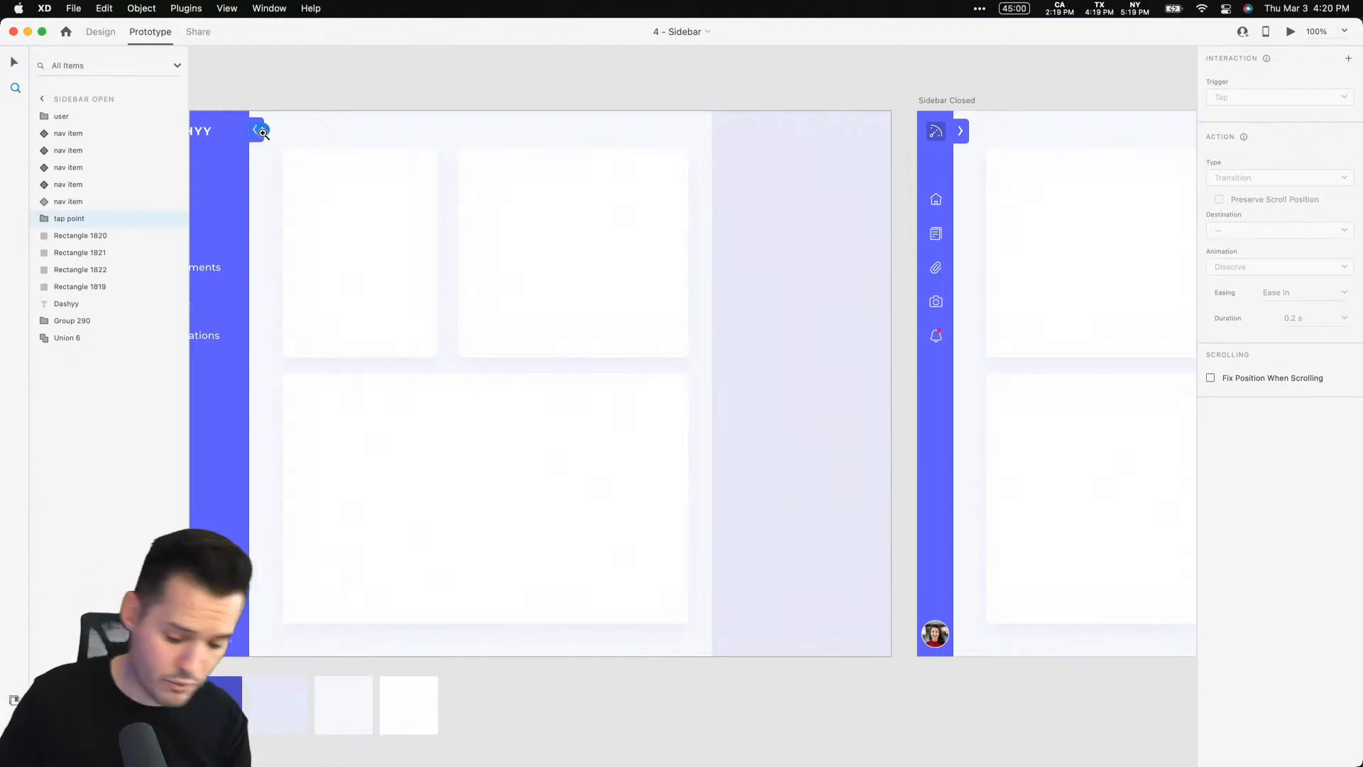
left_click_drag(261, 130, 1024, 251)
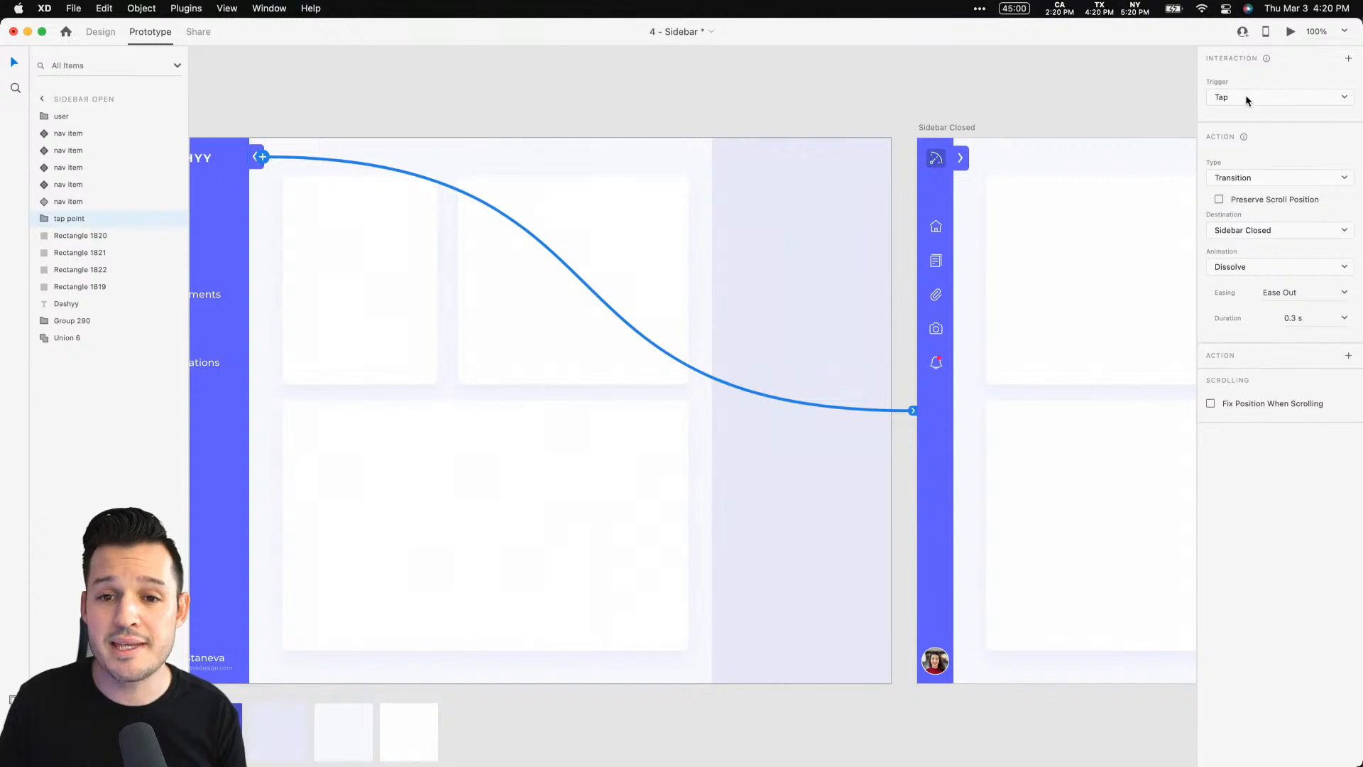
Change the interaction's action type to Auto-Animate with Ease In easing
left_click(1270, 179)
left_click(1282, 194)
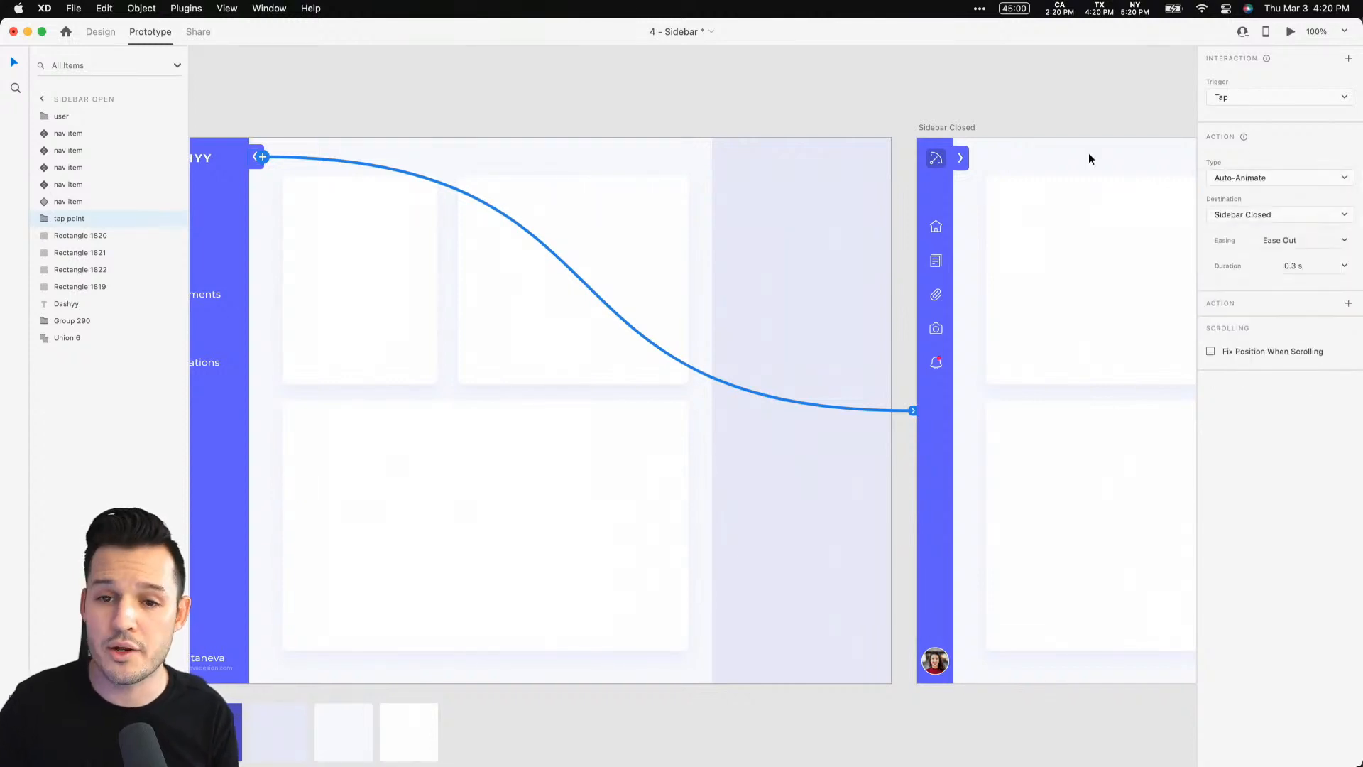
left_click(1344, 240)
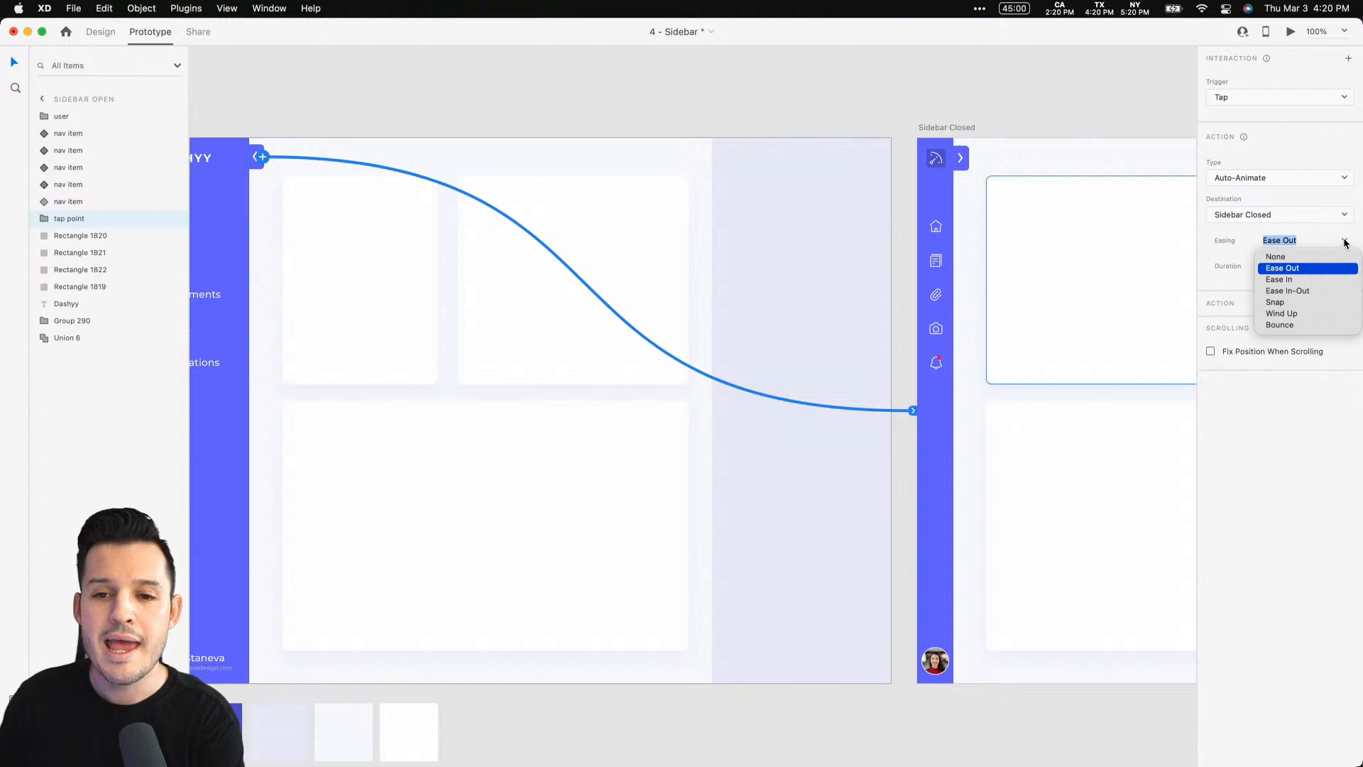
left_click(1313, 281)
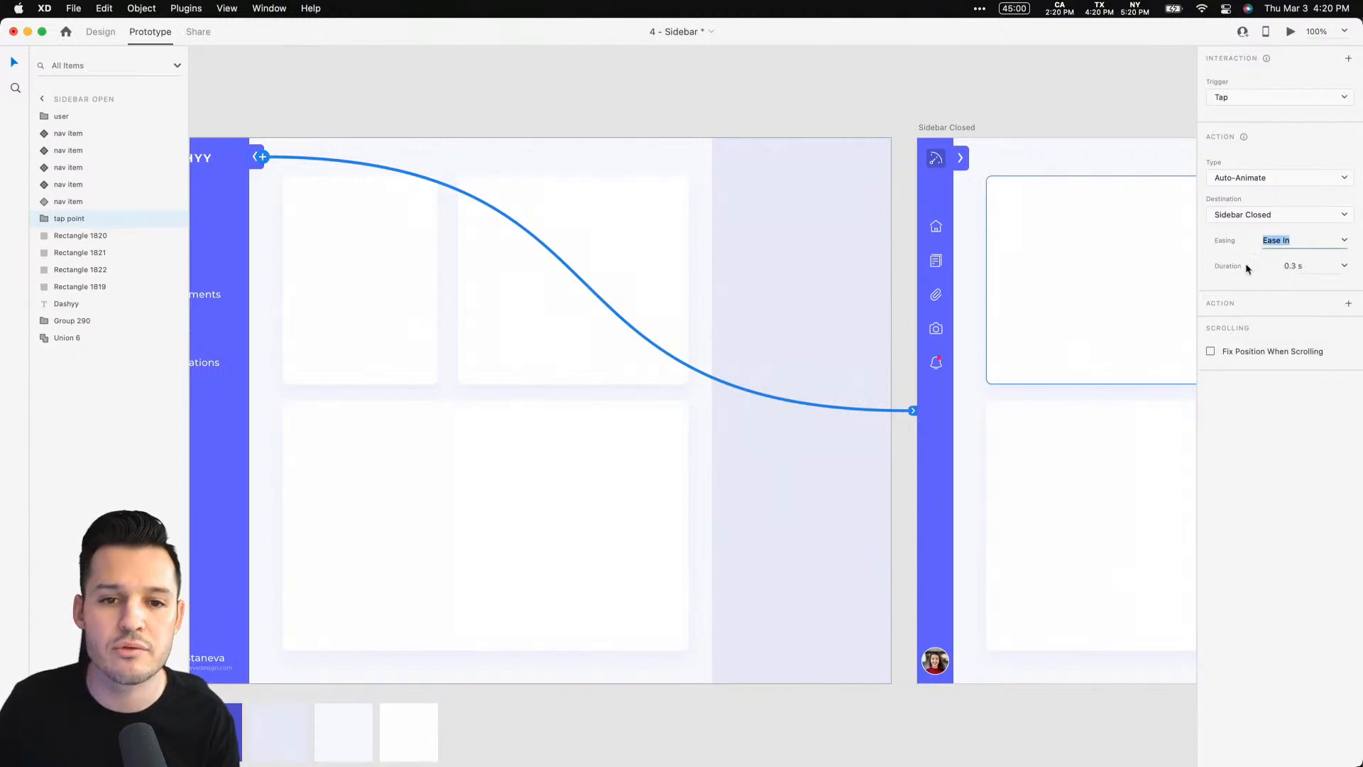
Wire the closed sidebar's expand tab back to the Sidebar Open artboard with an Auto-Animate tap interaction
left_click(960, 158)
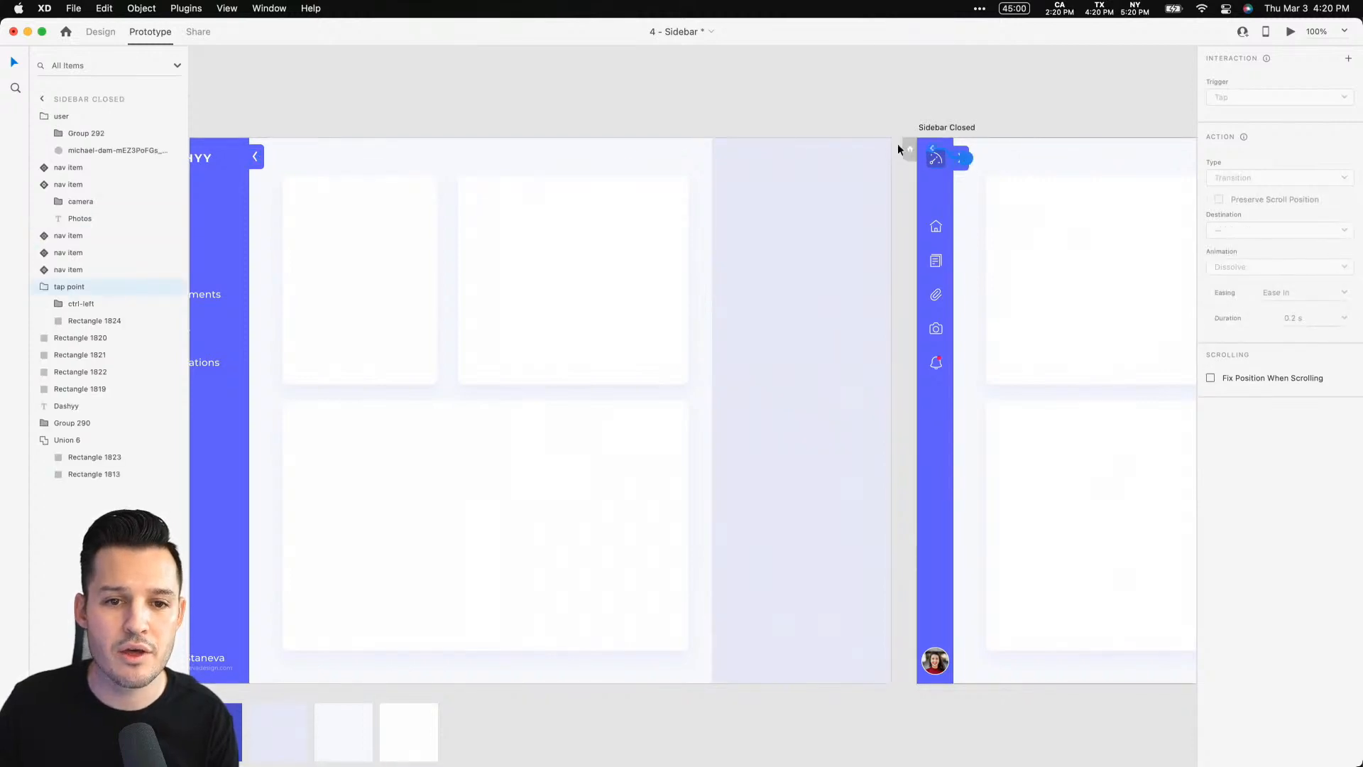
left_click_drag(962, 157, 645, 207)
scroll(585, 118, "left", 5)
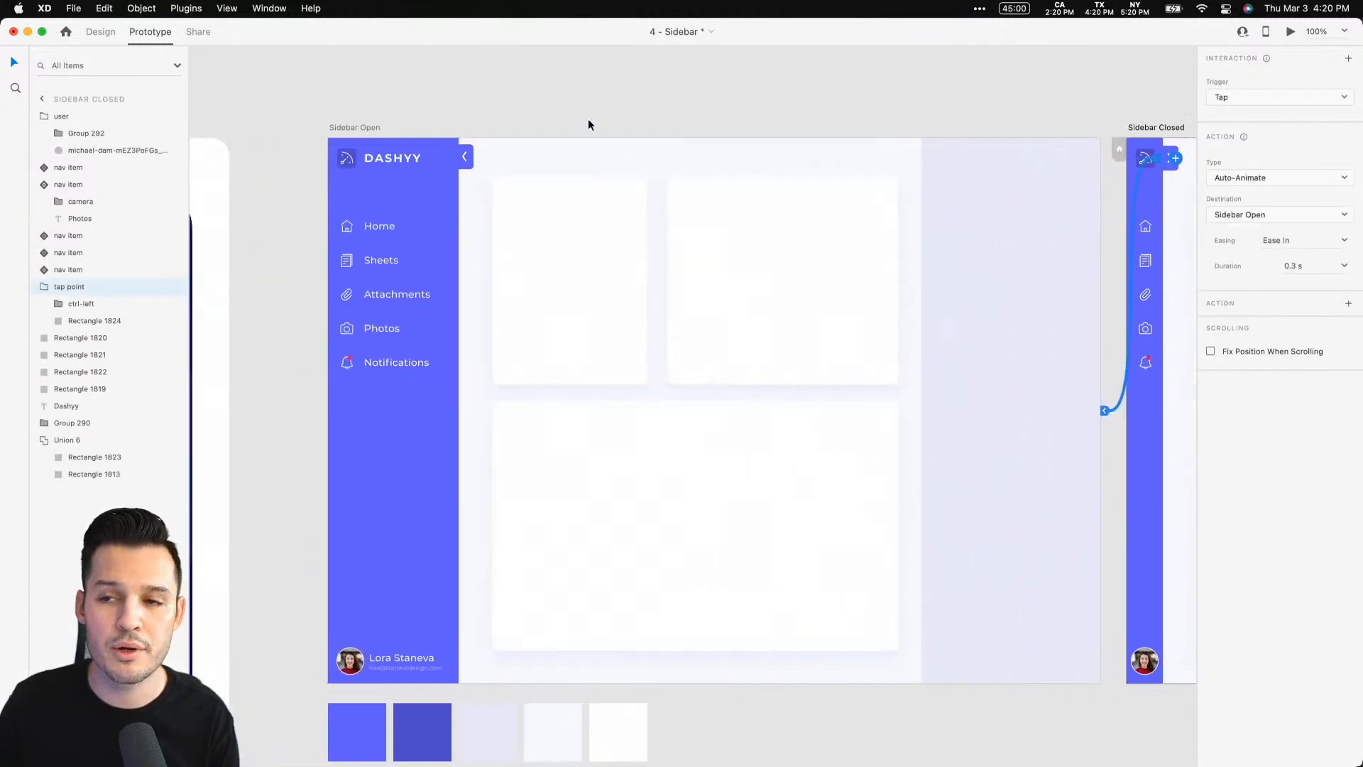
Make Sidebar Open the flow's starting screen and name the flow Collapse
left_click(343, 129)
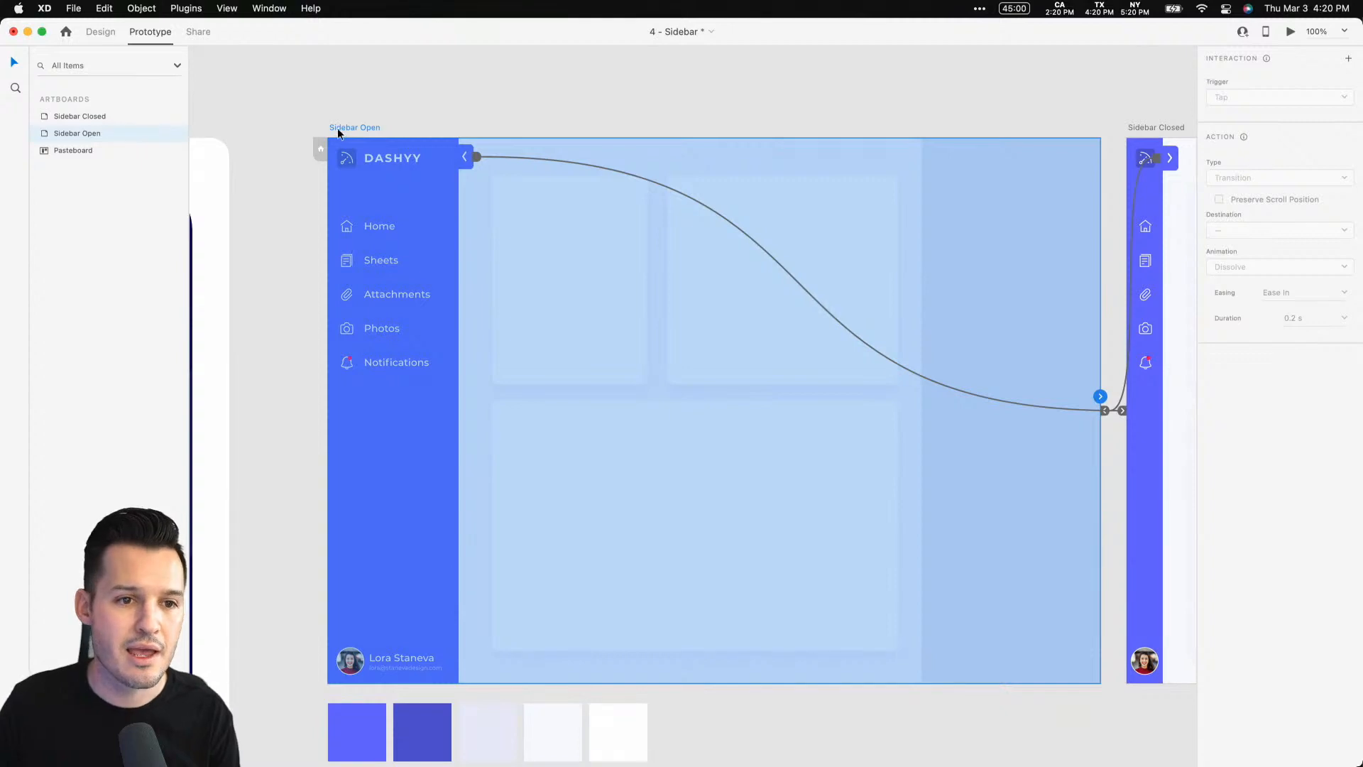
left_click(318, 150)
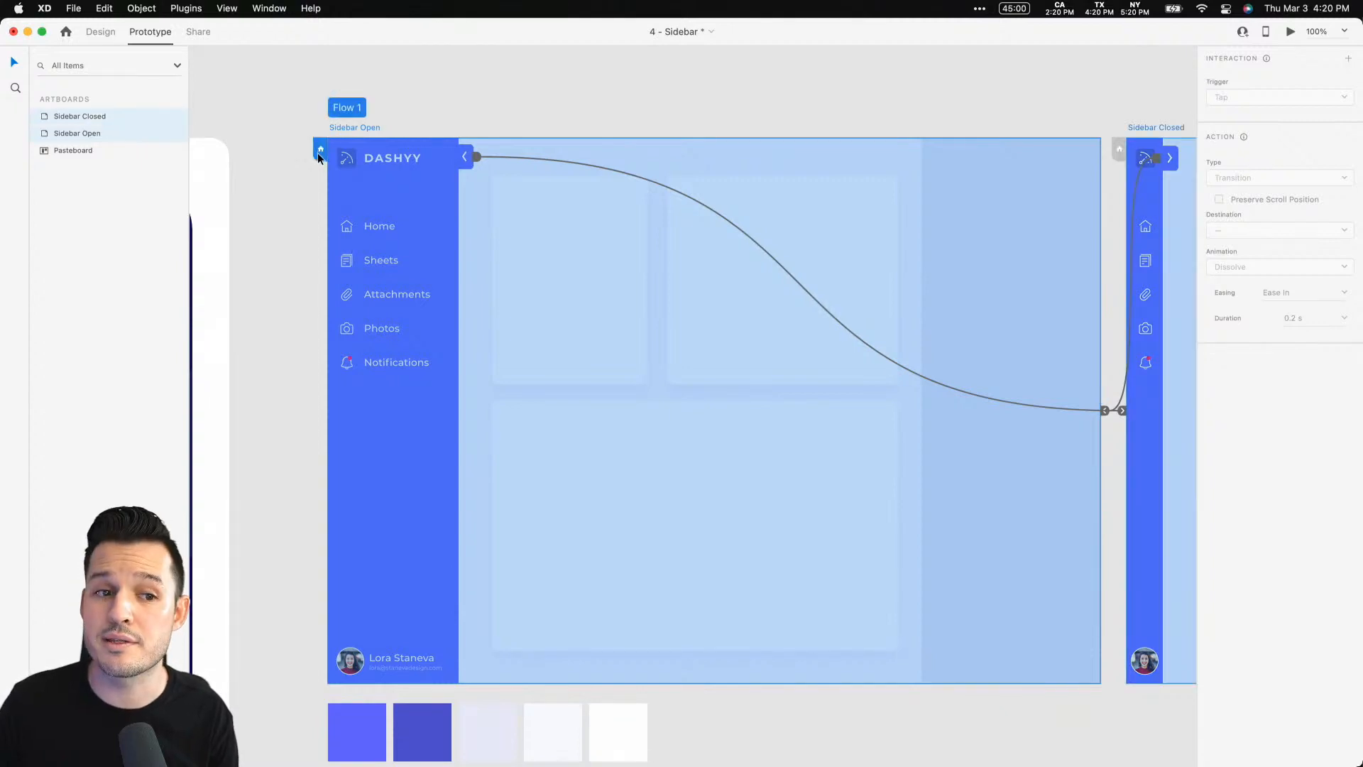
double_click(349, 106)
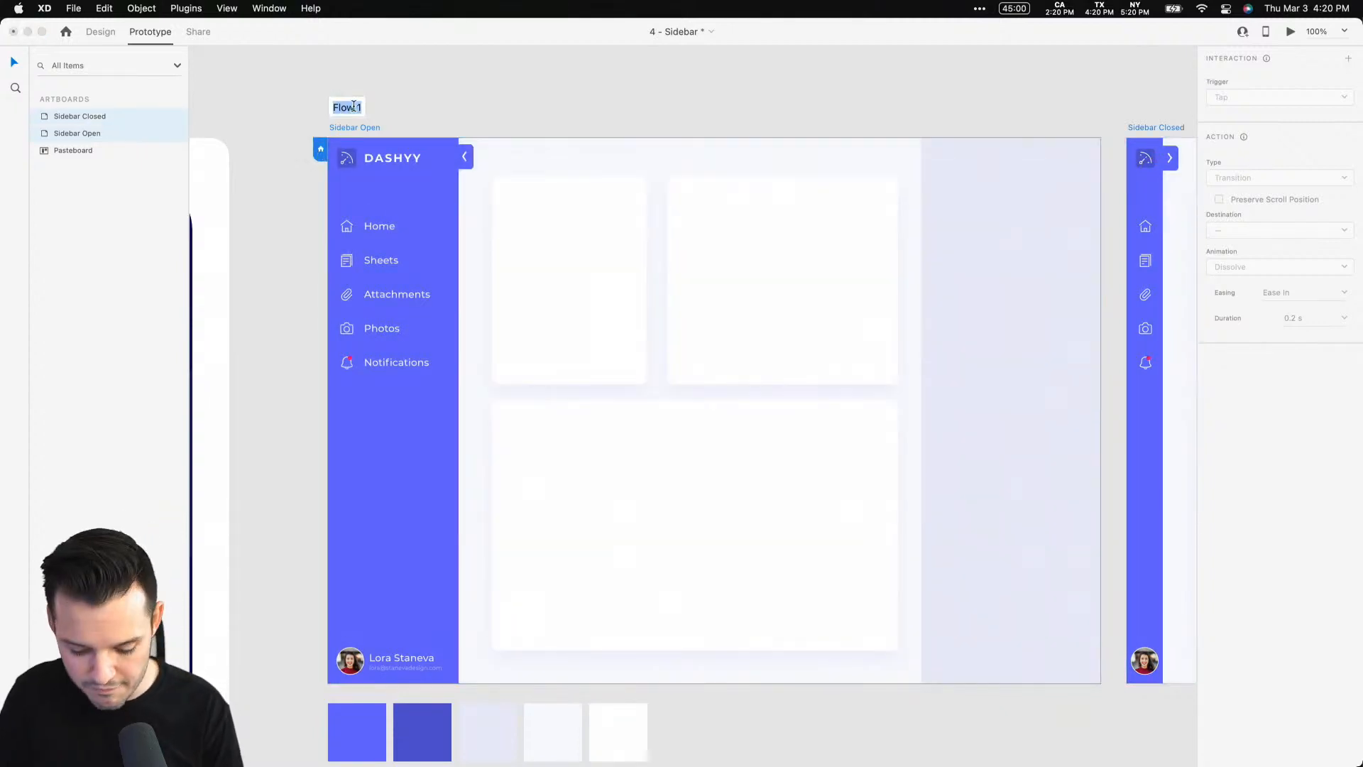
type("Collapse")
key("Return")
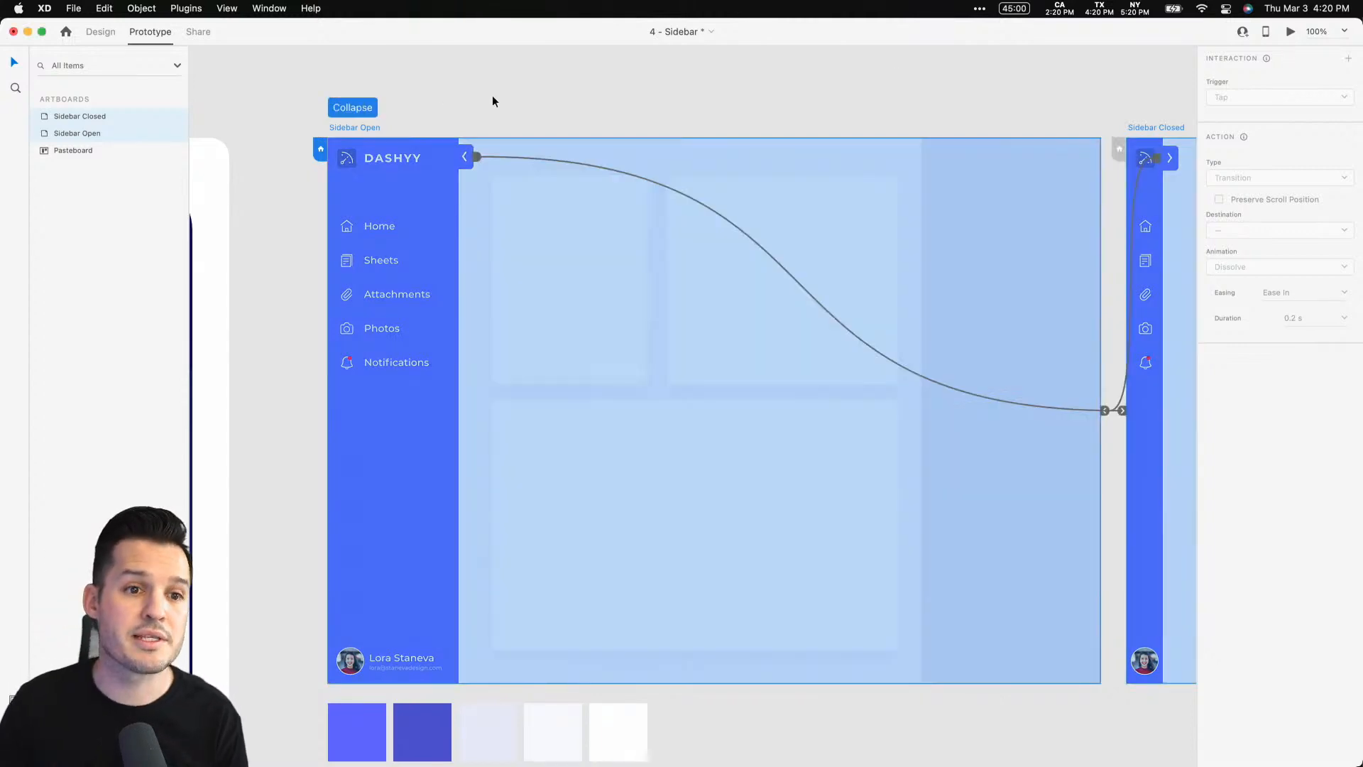
Open the desktop preview and test collapsing and expanding the sidebar with its tab
left_click(1291, 31)
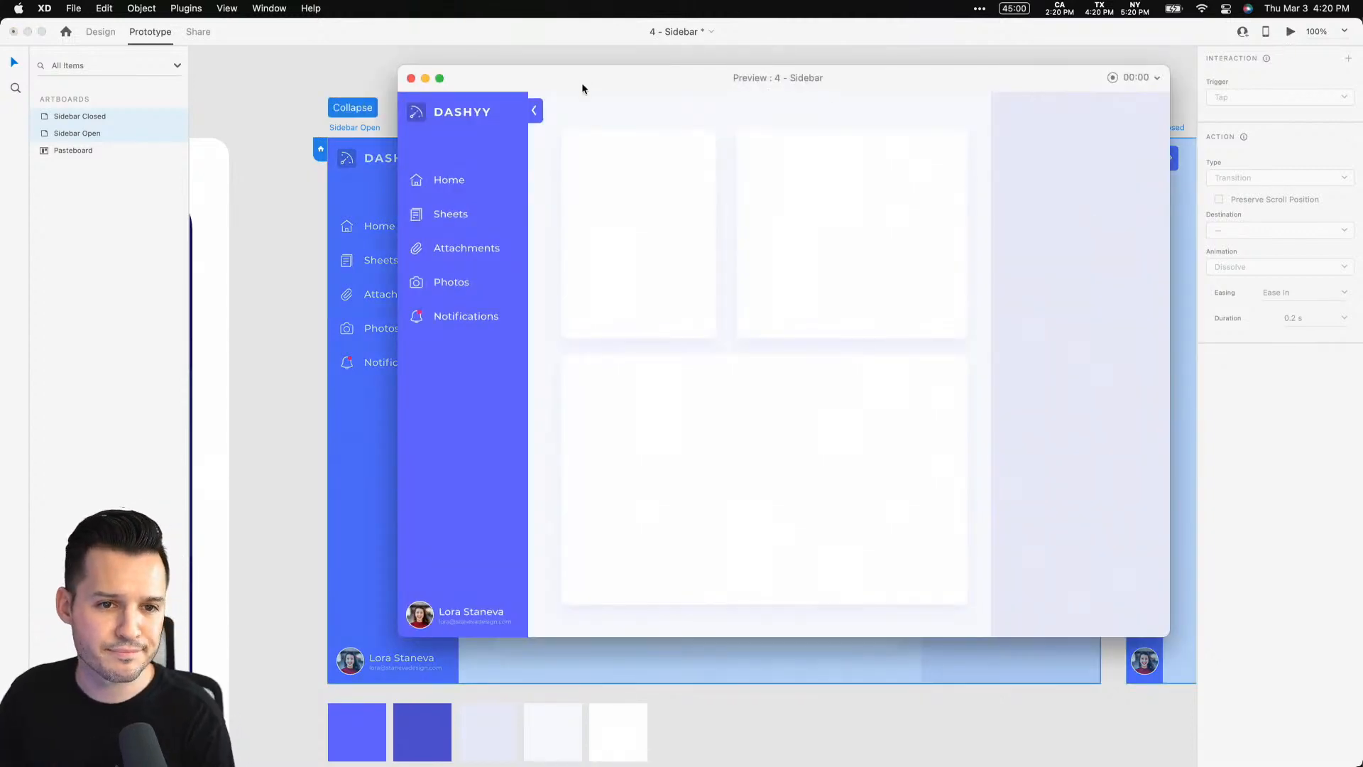
left_click_drag(582, 84, 538, 113)
scroll(578, 79, "right", 20)
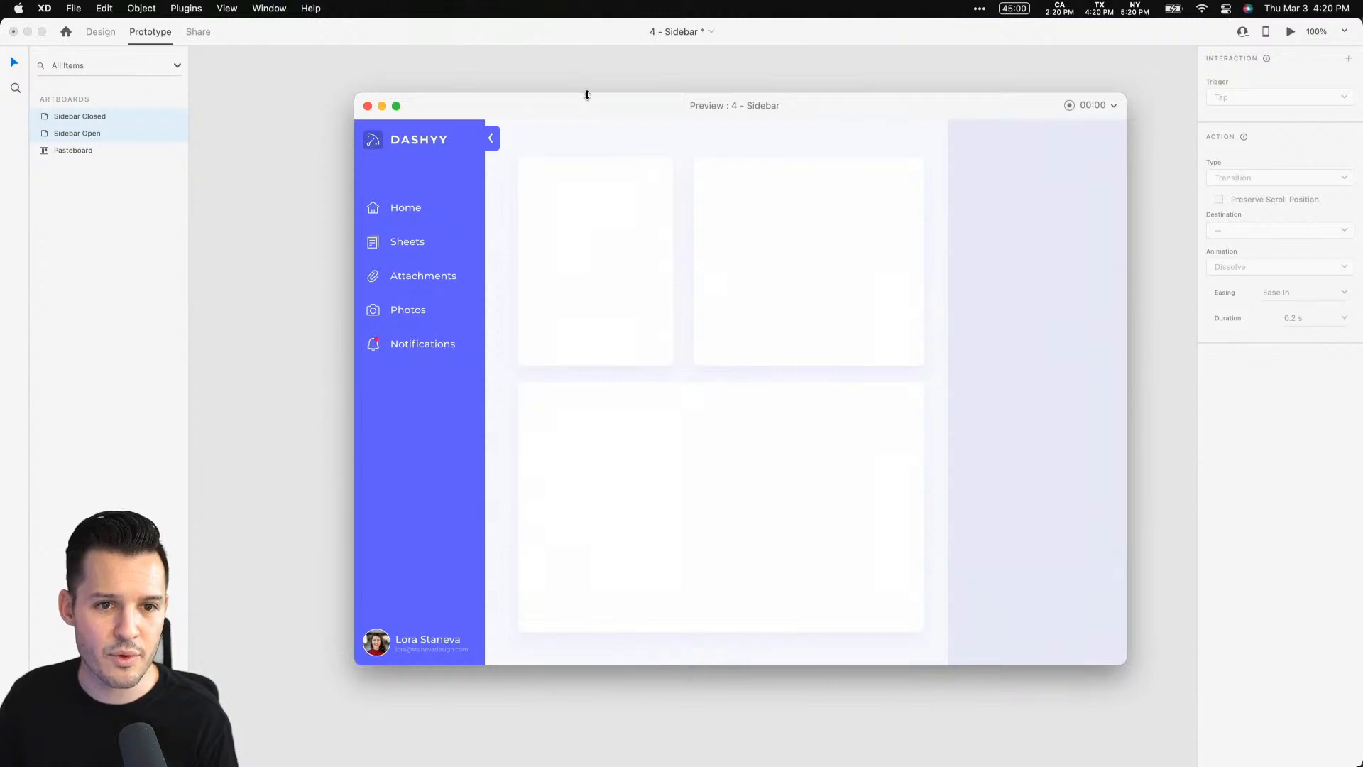
left_click_drag(621, 110, 551, 31)
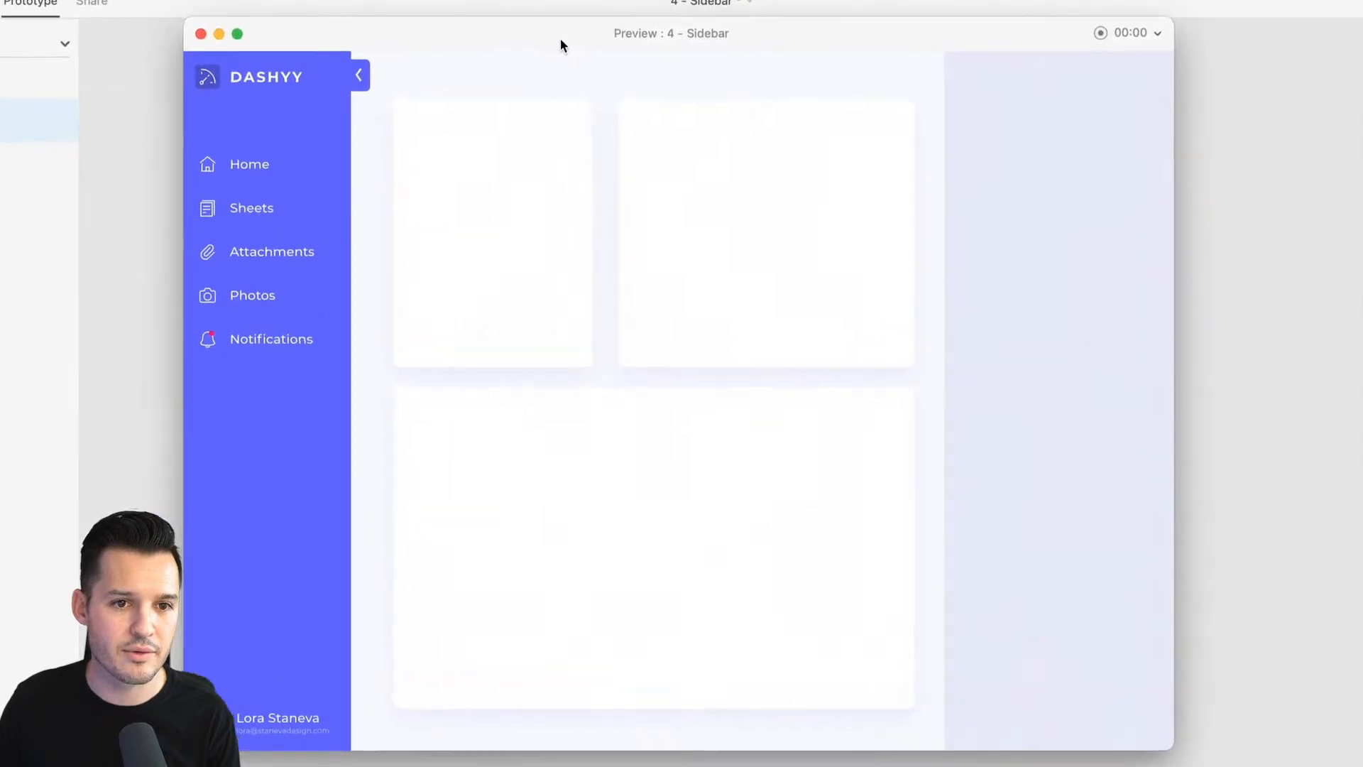
left_click_drag(581, 49, 616, 40)
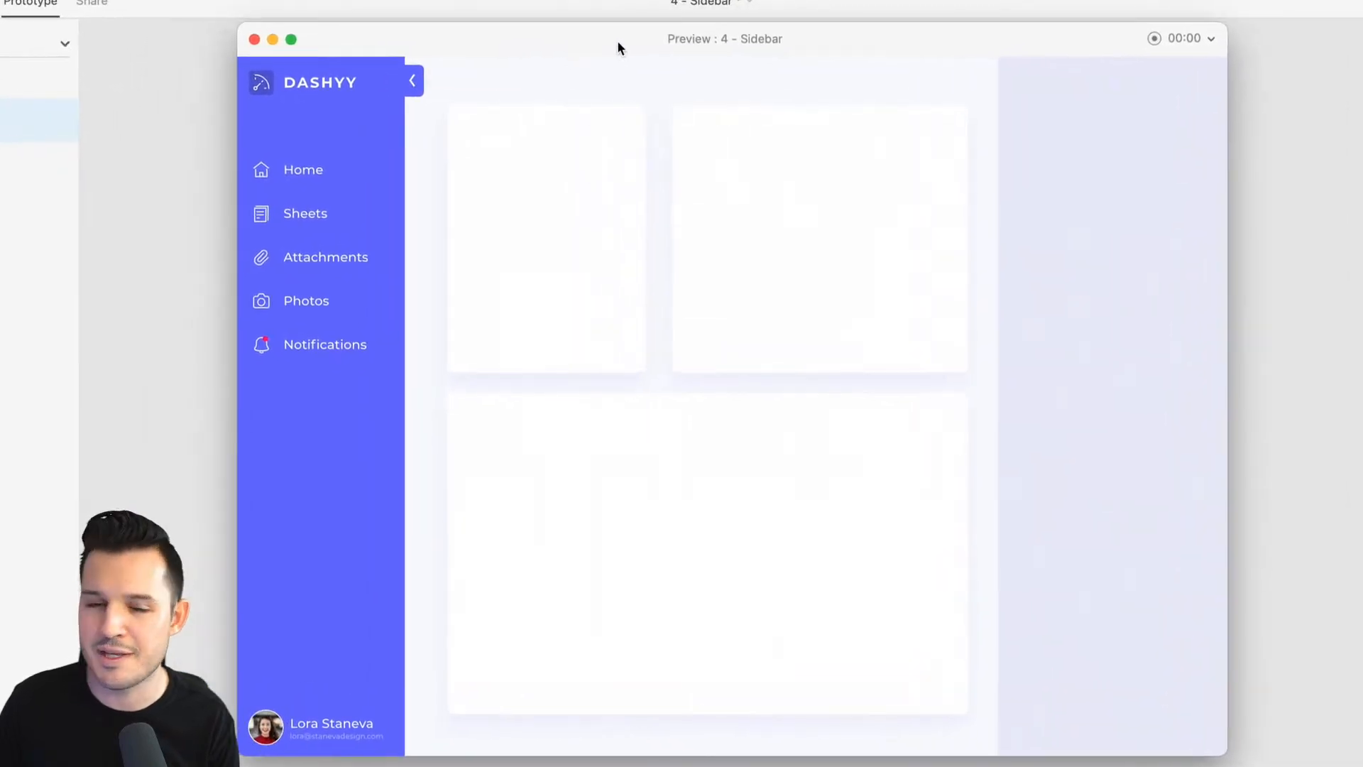
left_click(414, 84)
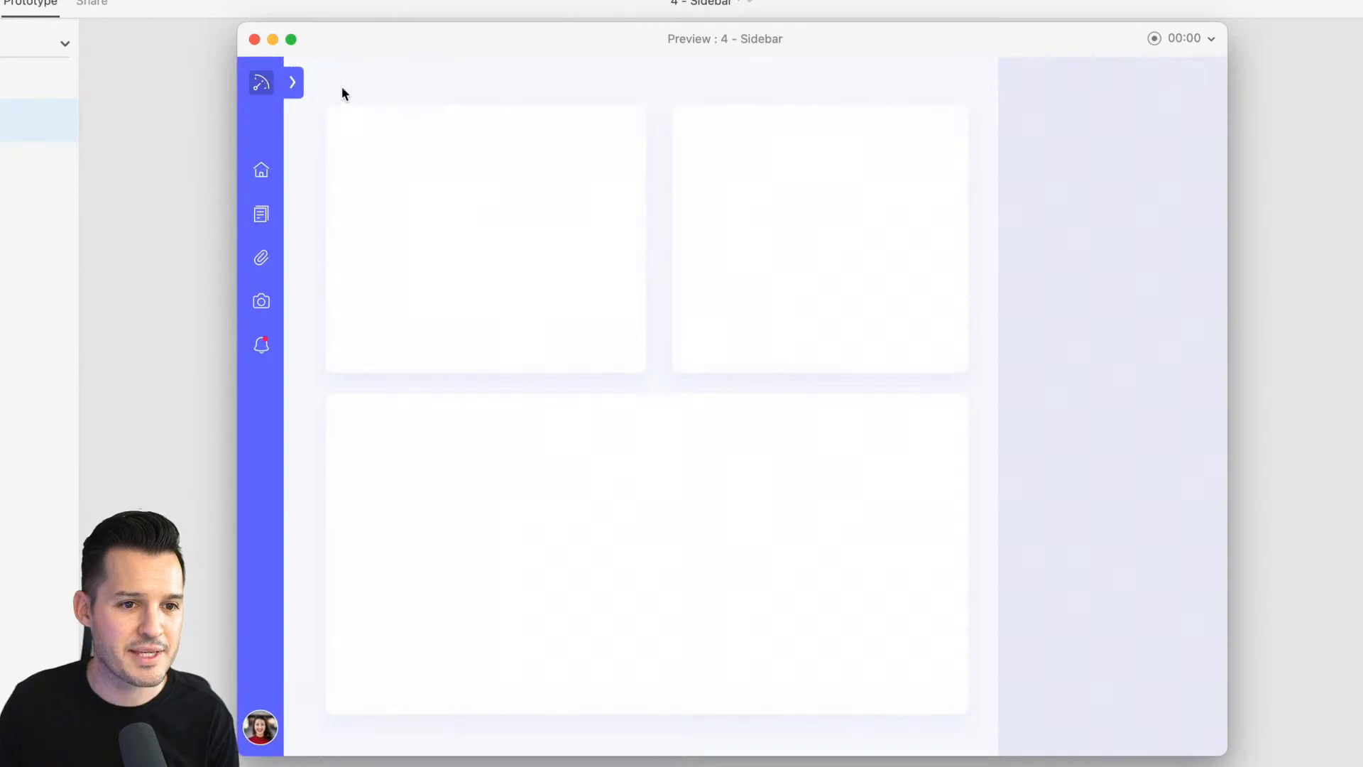
left_click(294, 84)
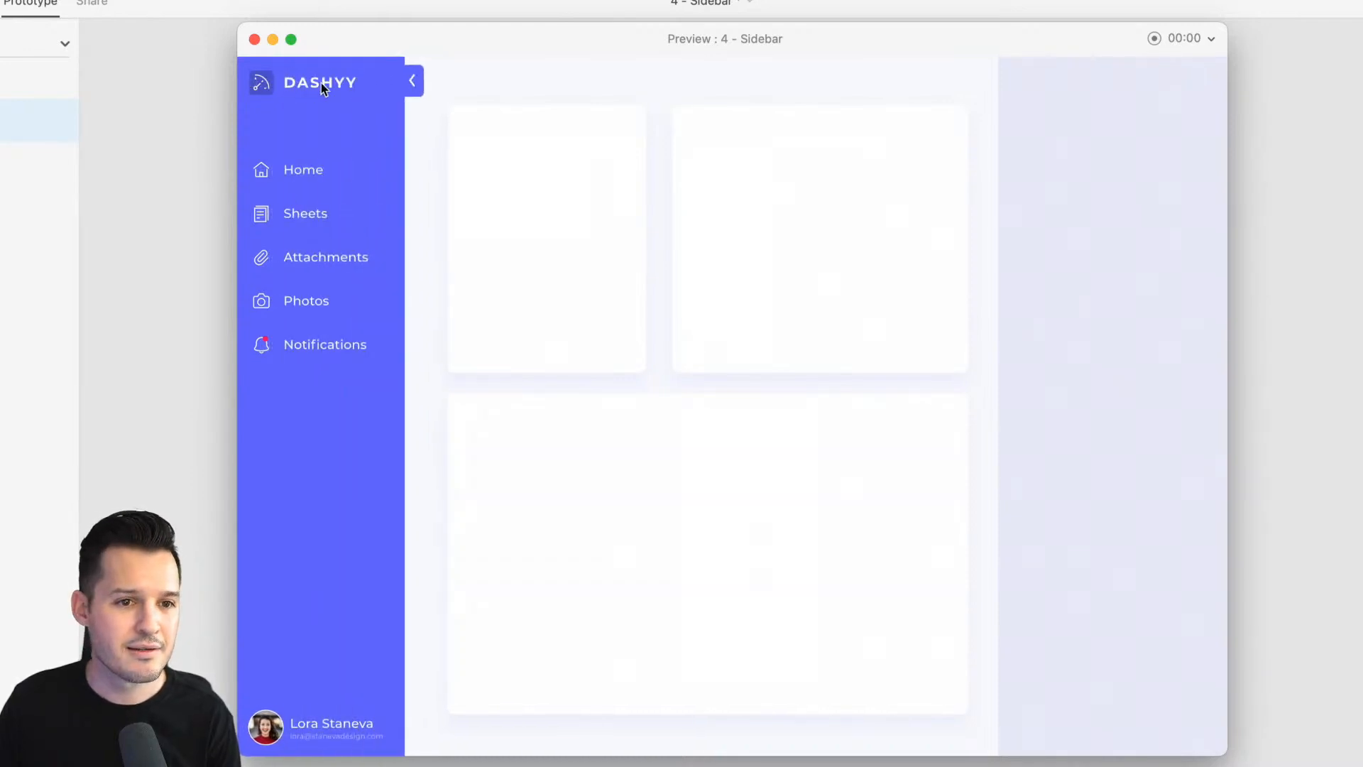
left_click(413, 82)
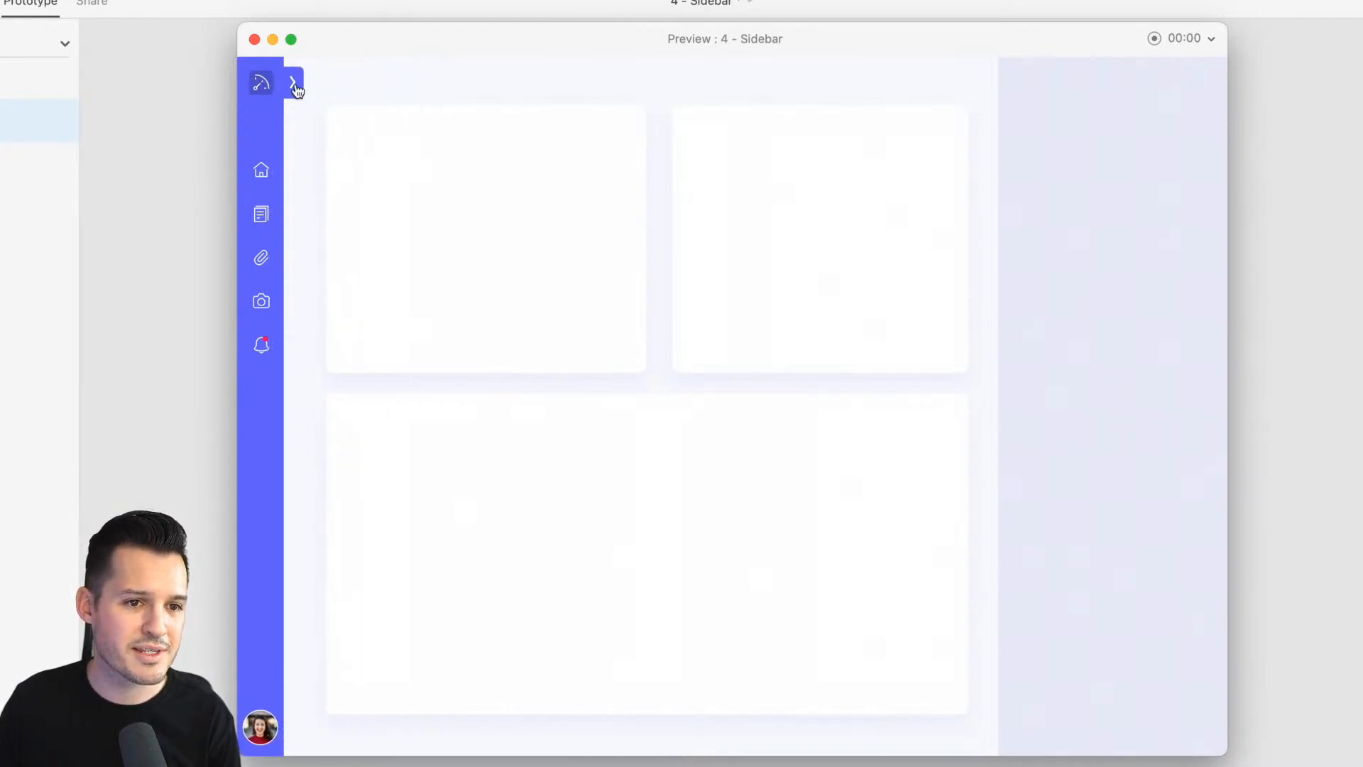
left_click(300, 88)
left_click(413, 82)
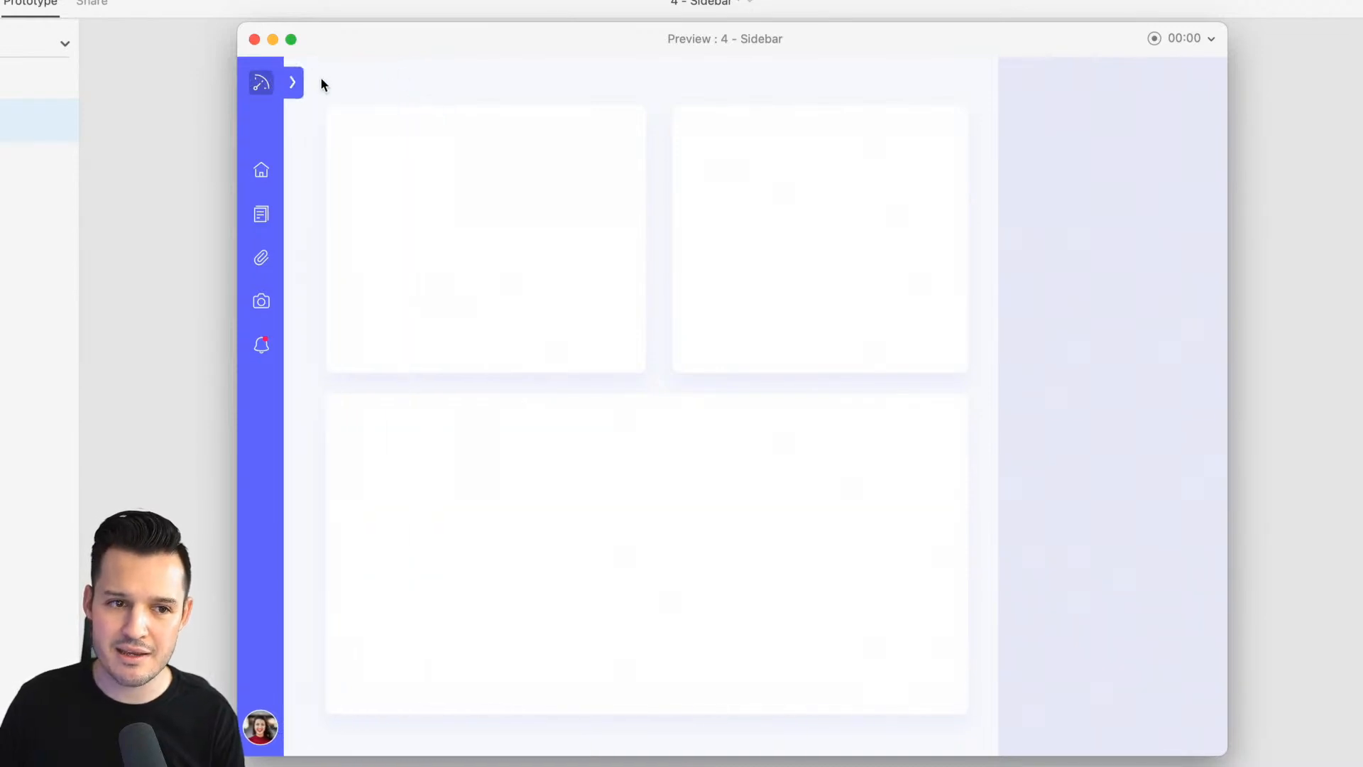
left_click(293, 83)
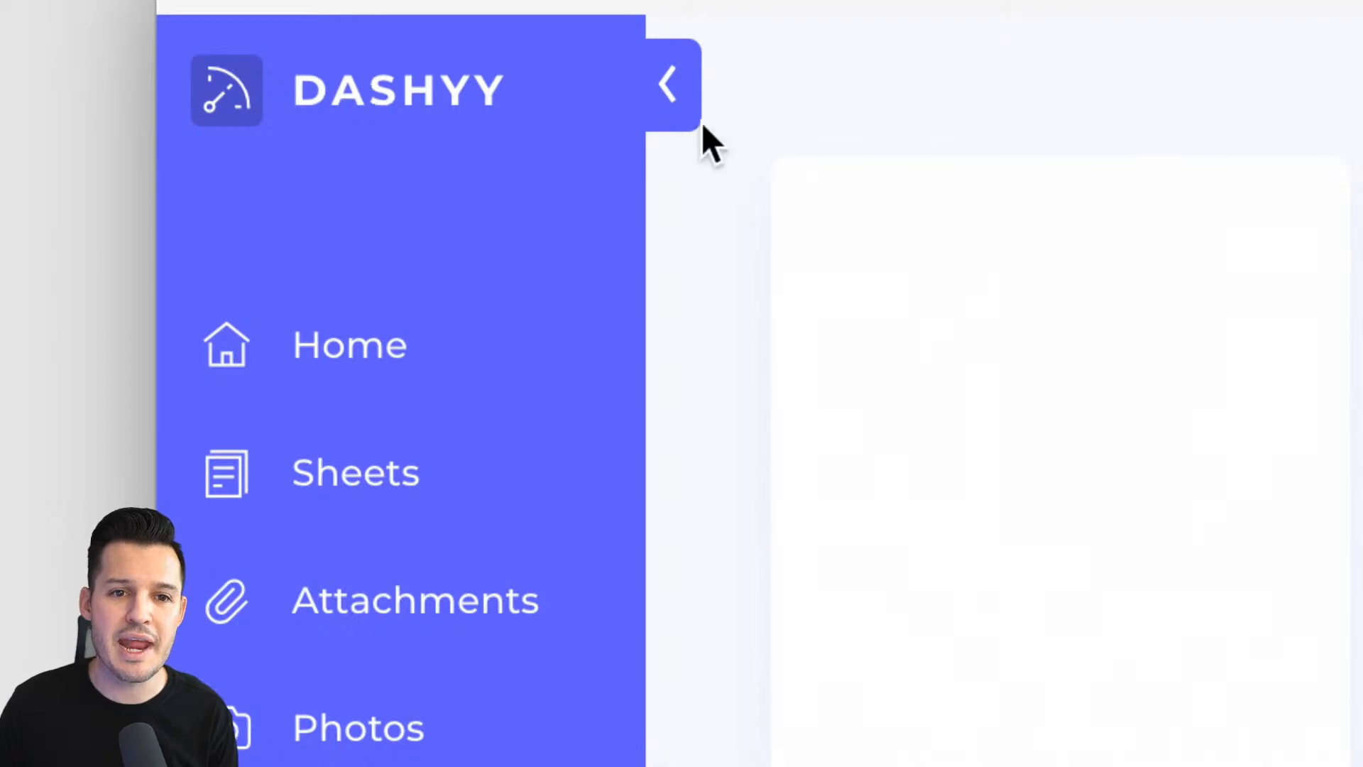
Keep toggling the sidebar in the preview, close the preview and return to Design mode
left_click(669, 103)
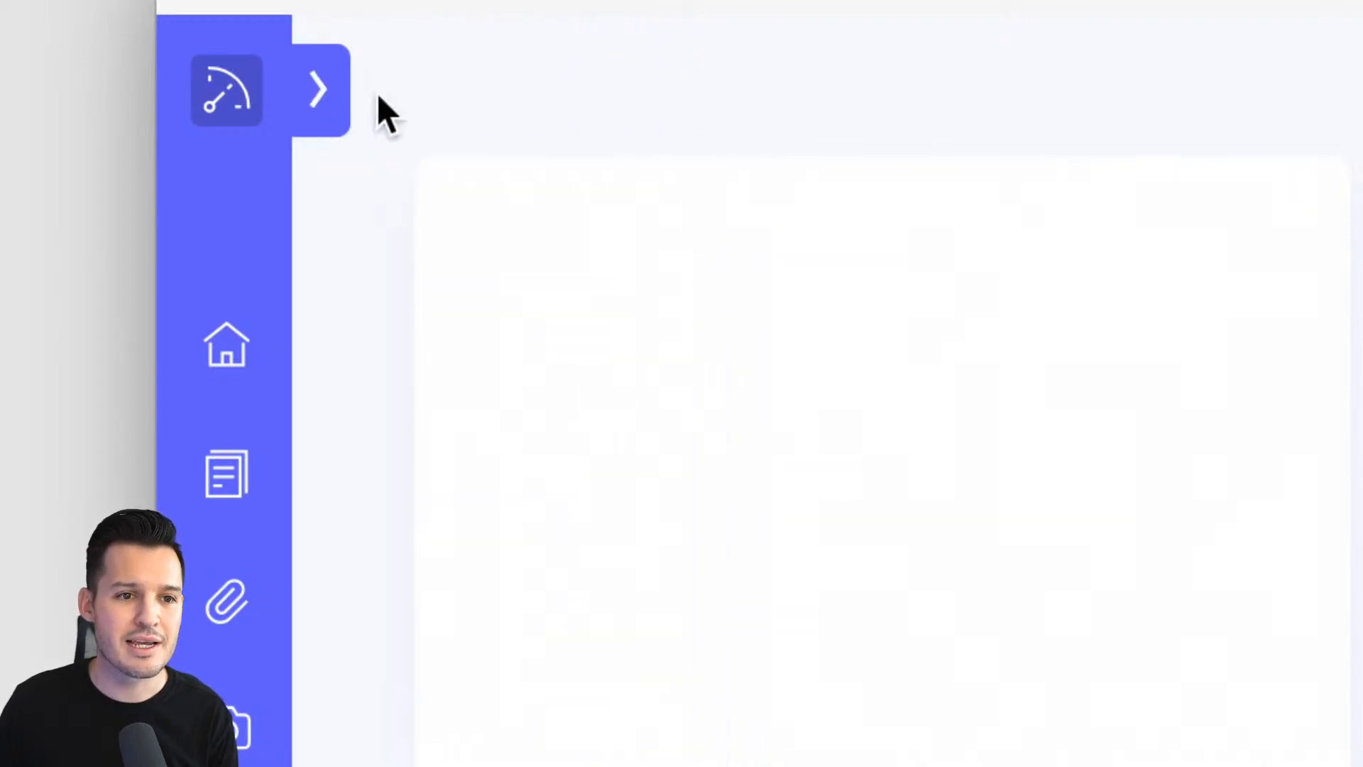
left_click(316, 89)
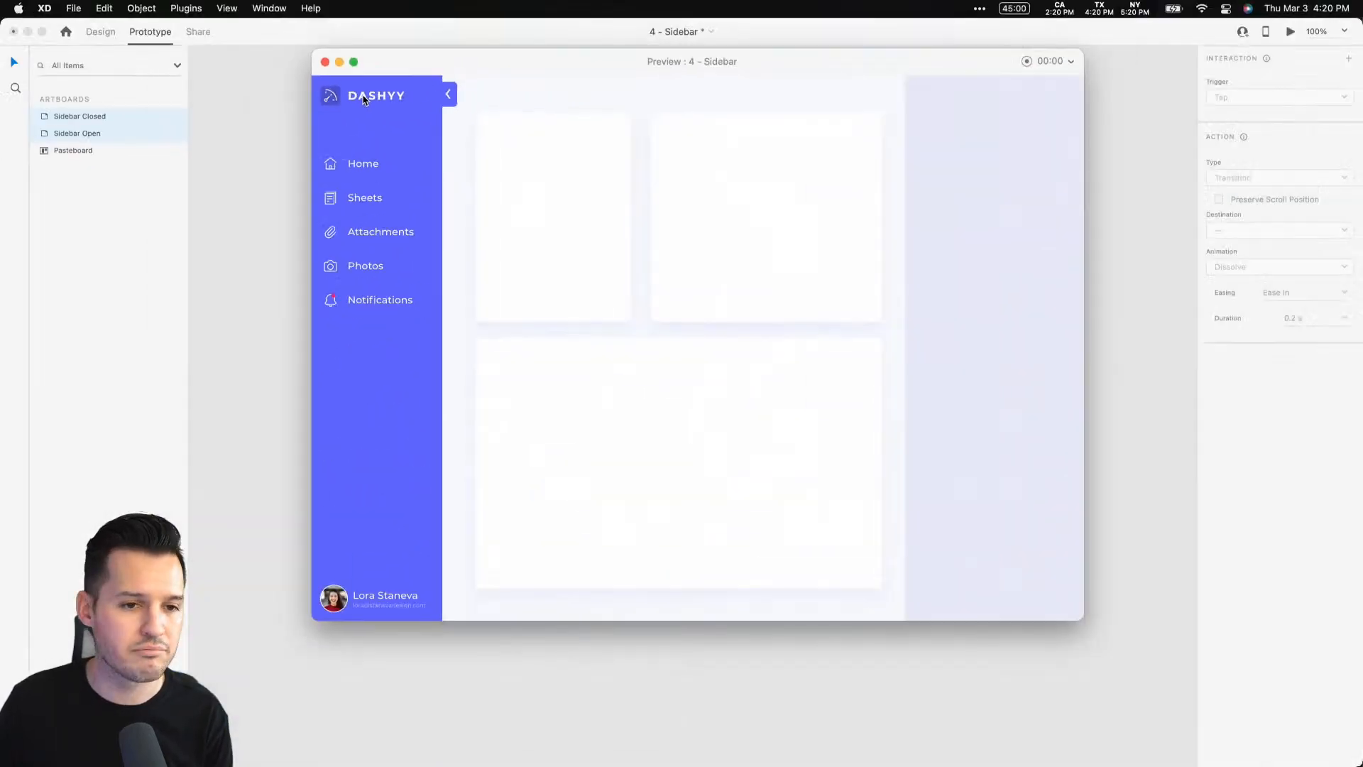
left_click(449, 97)
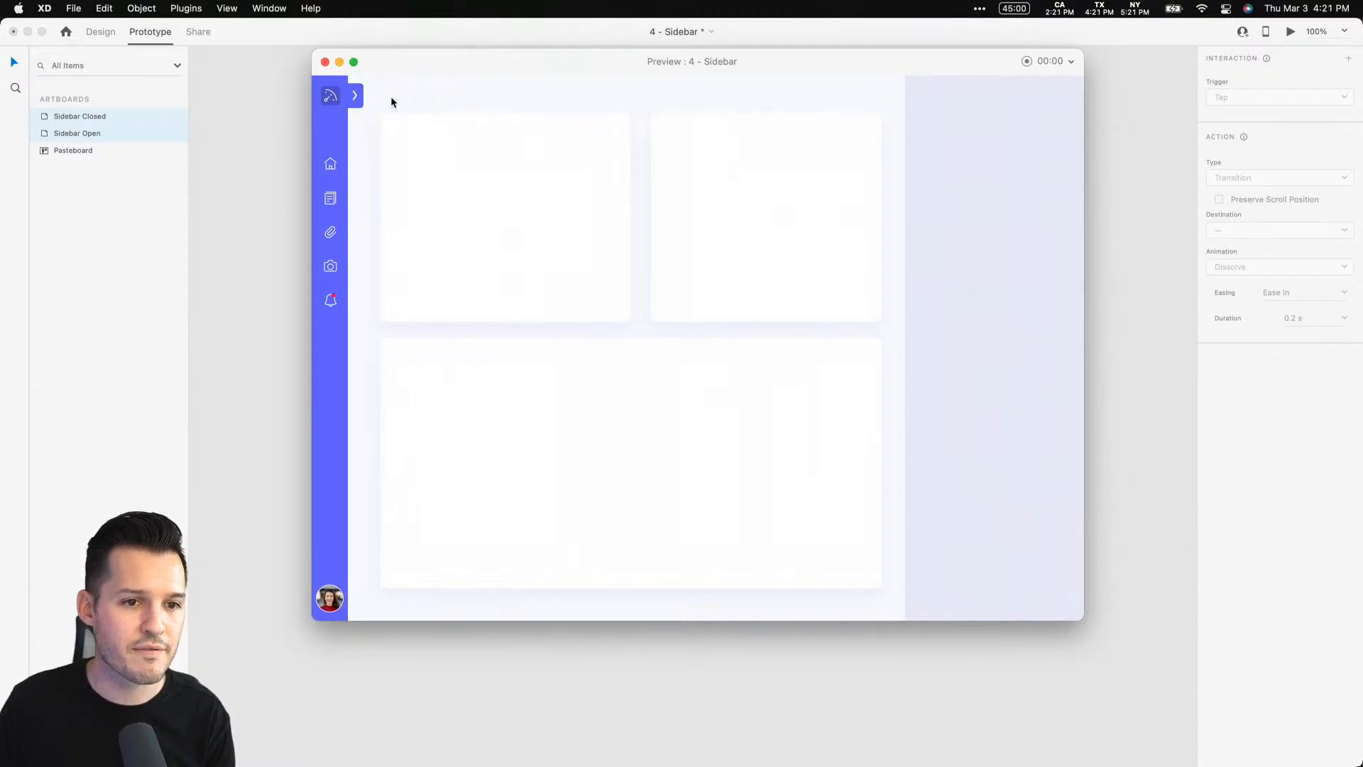
left_click(356, 103)
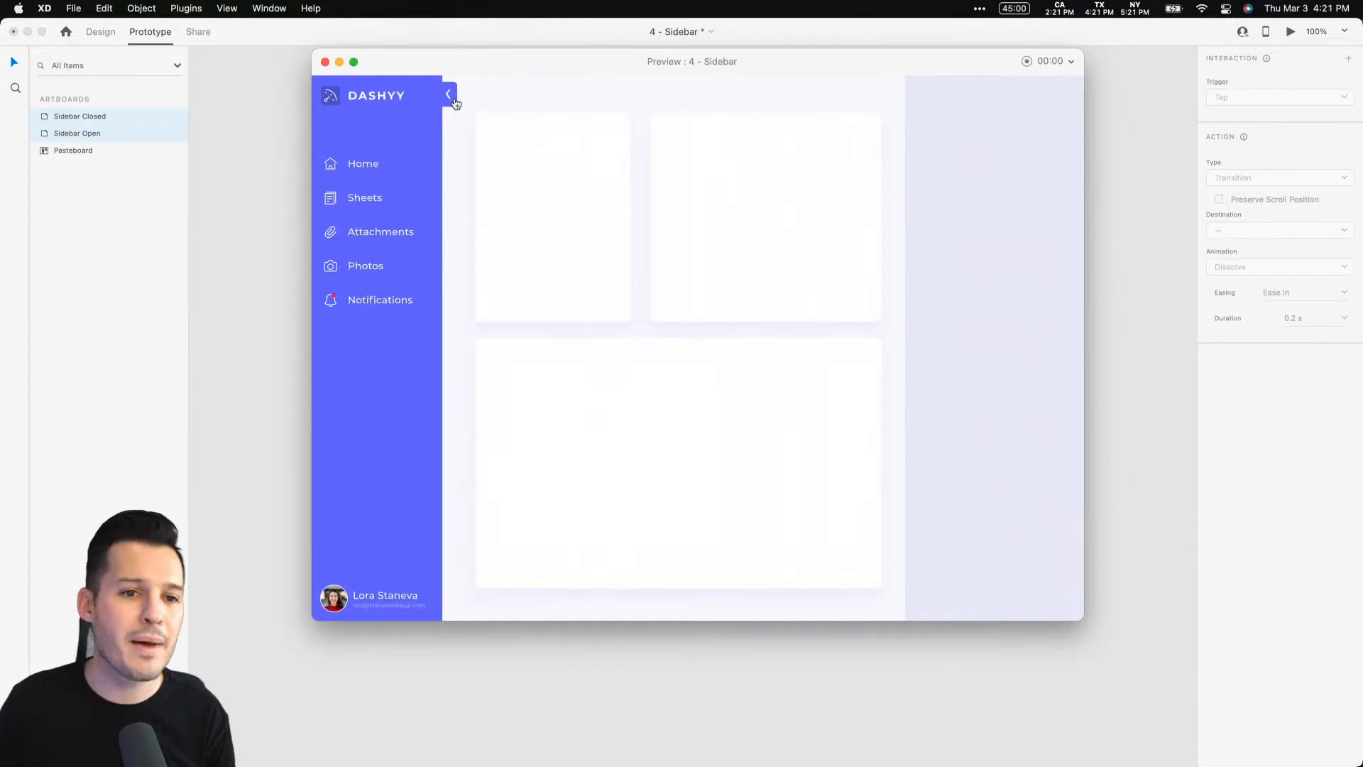
left_click(450, 98)
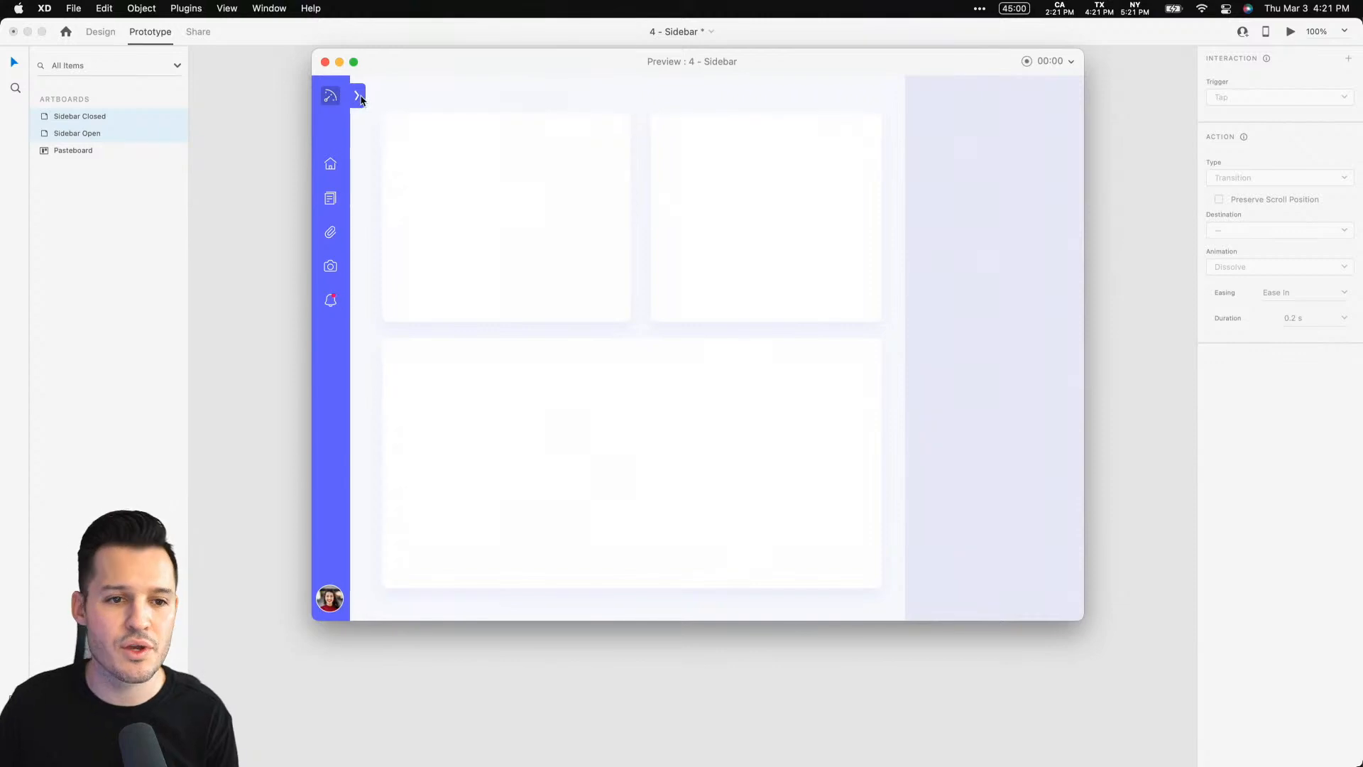
left_click(360, 100)
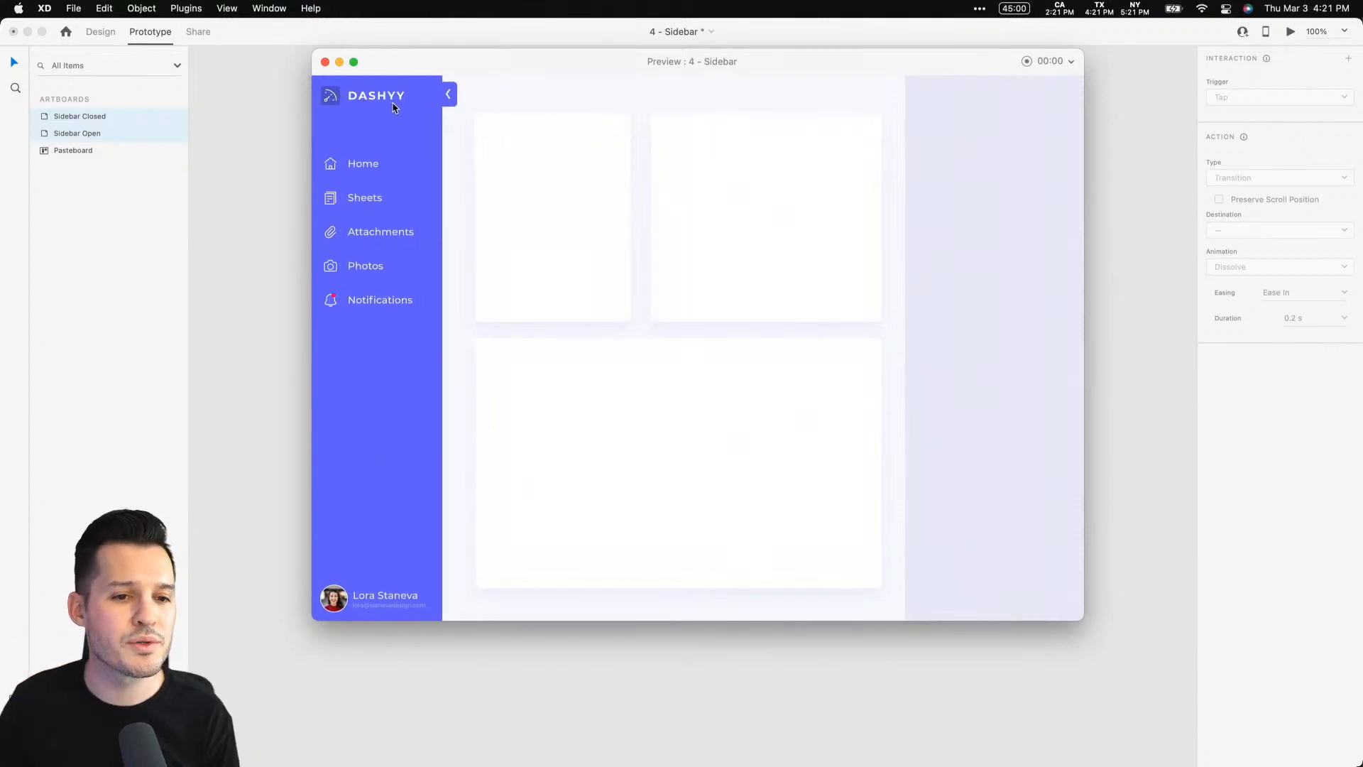
left_click(448, 95)
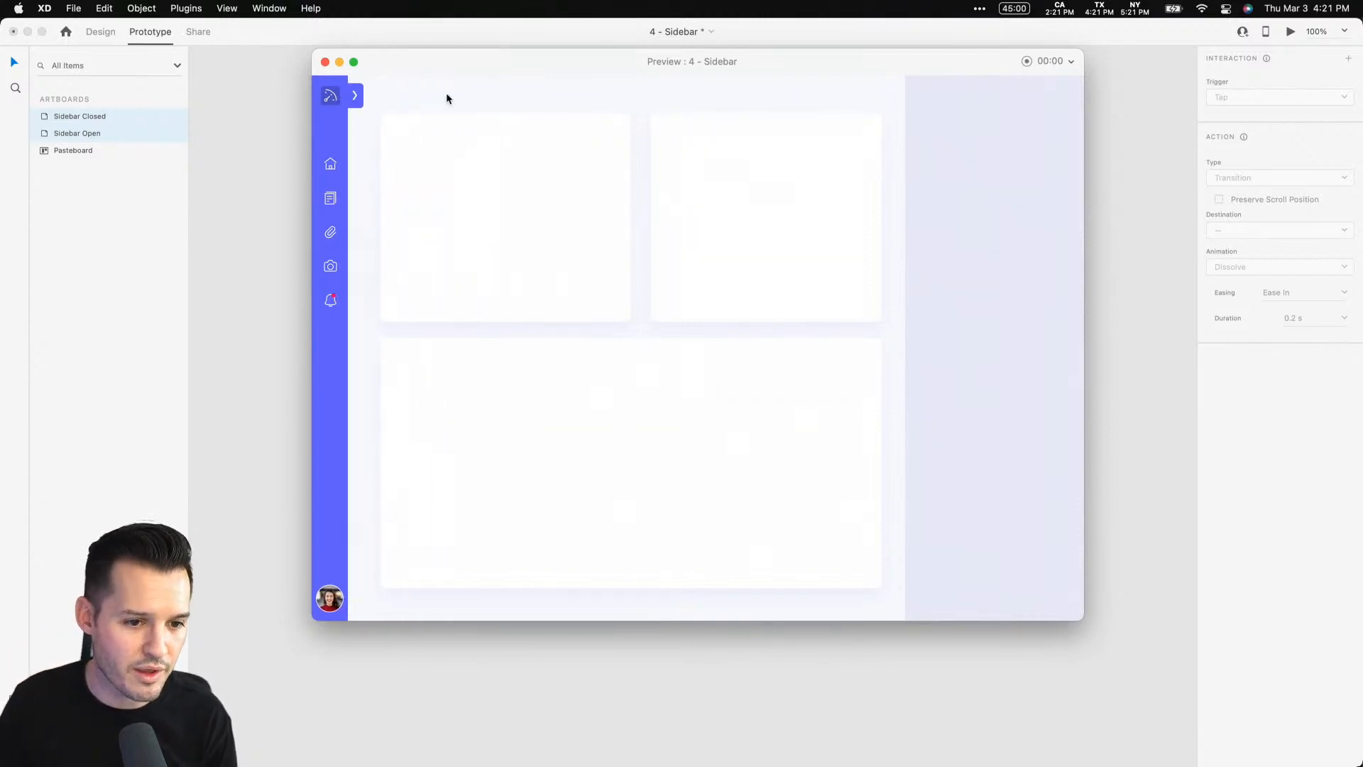
left_click(356, 99)
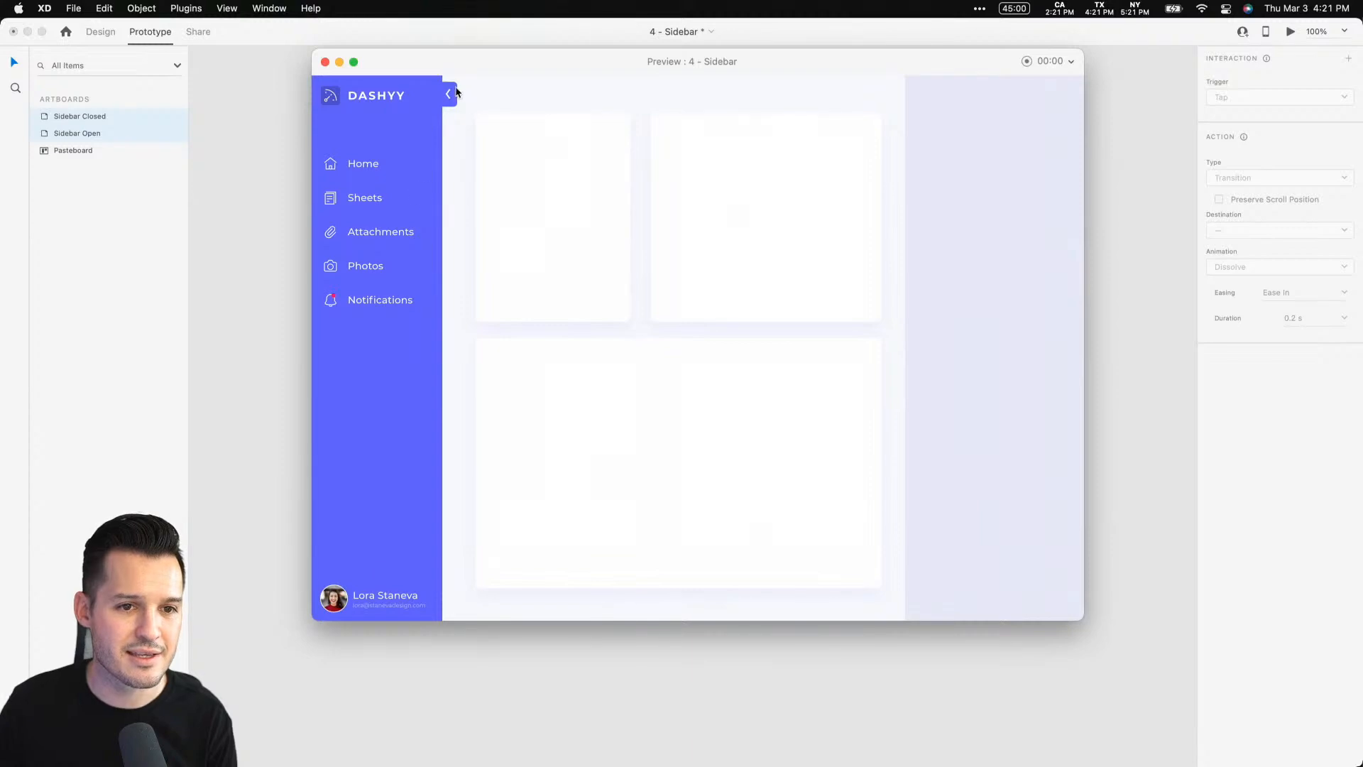
left_click(449, 95)
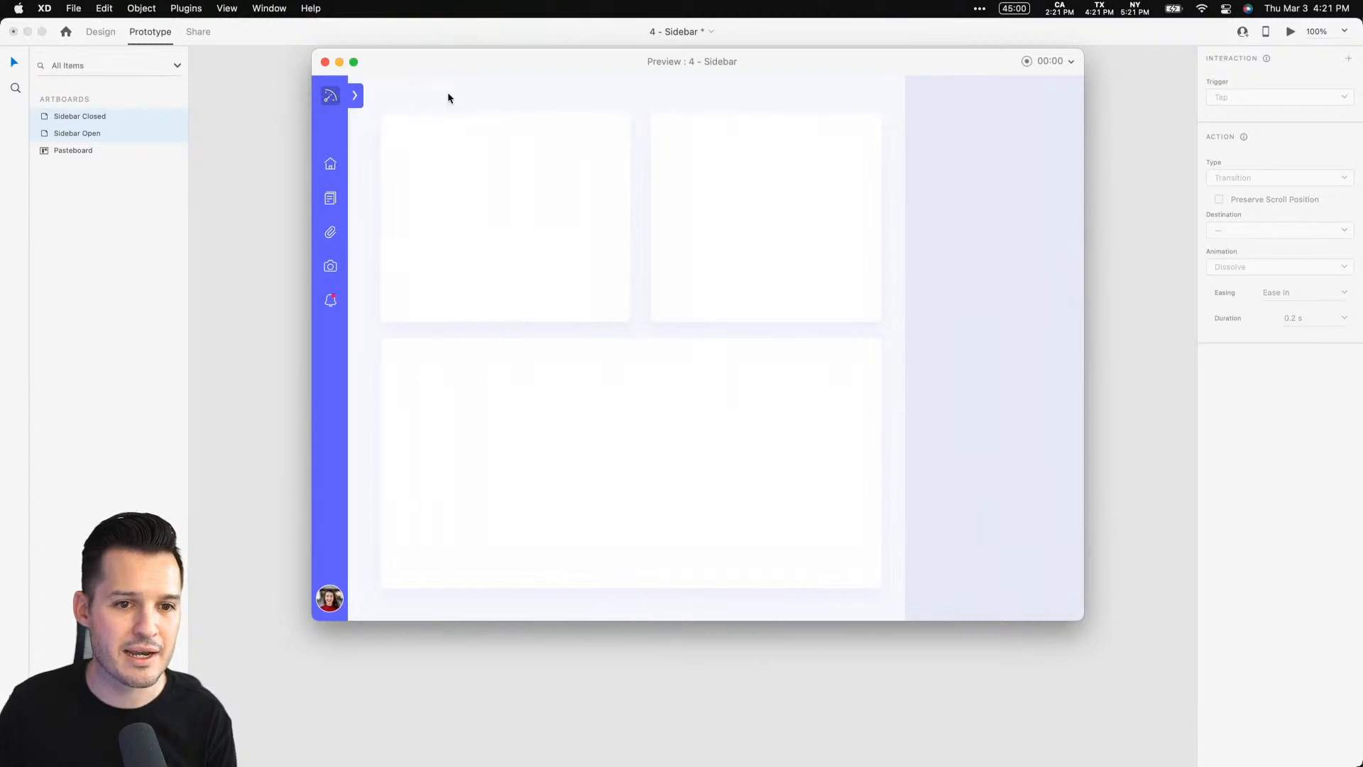
left_click(356, 98)
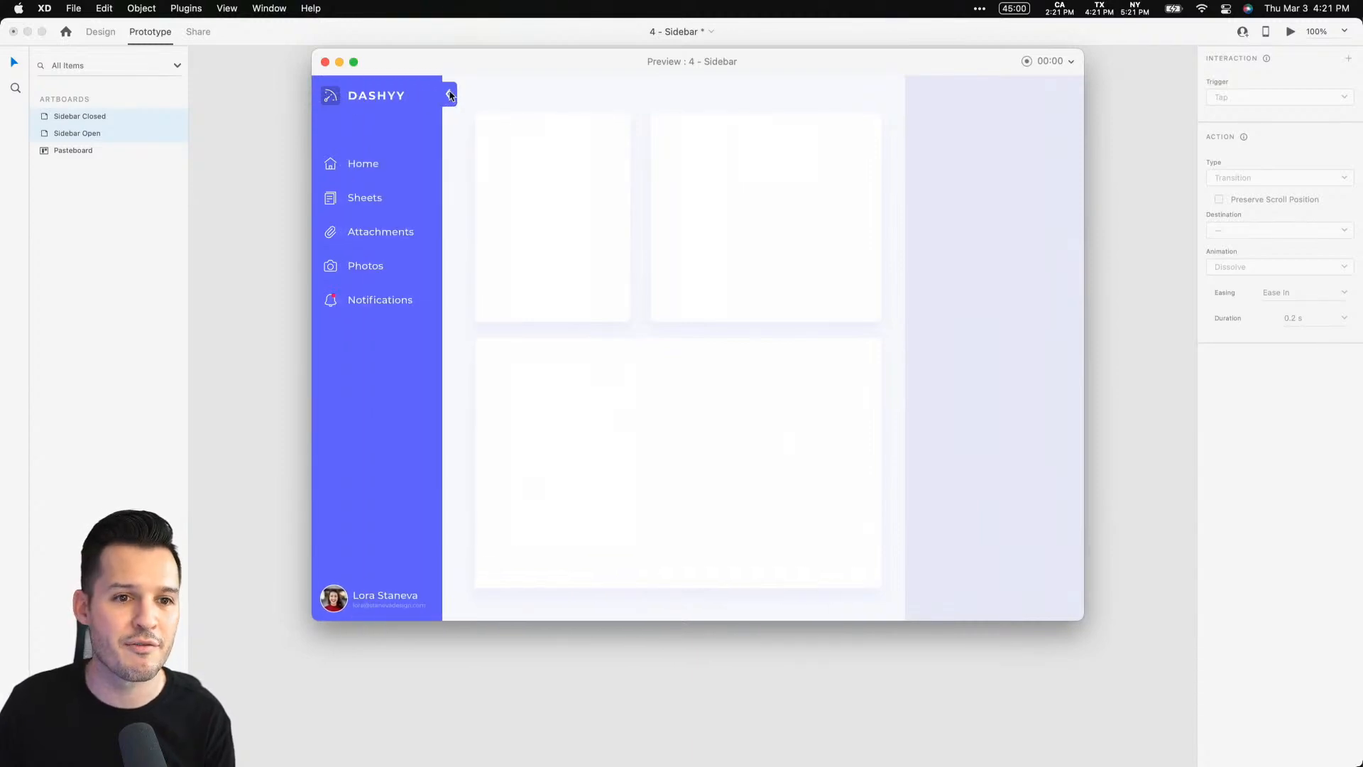
left_click(449, 96)
left_click(356, 98)
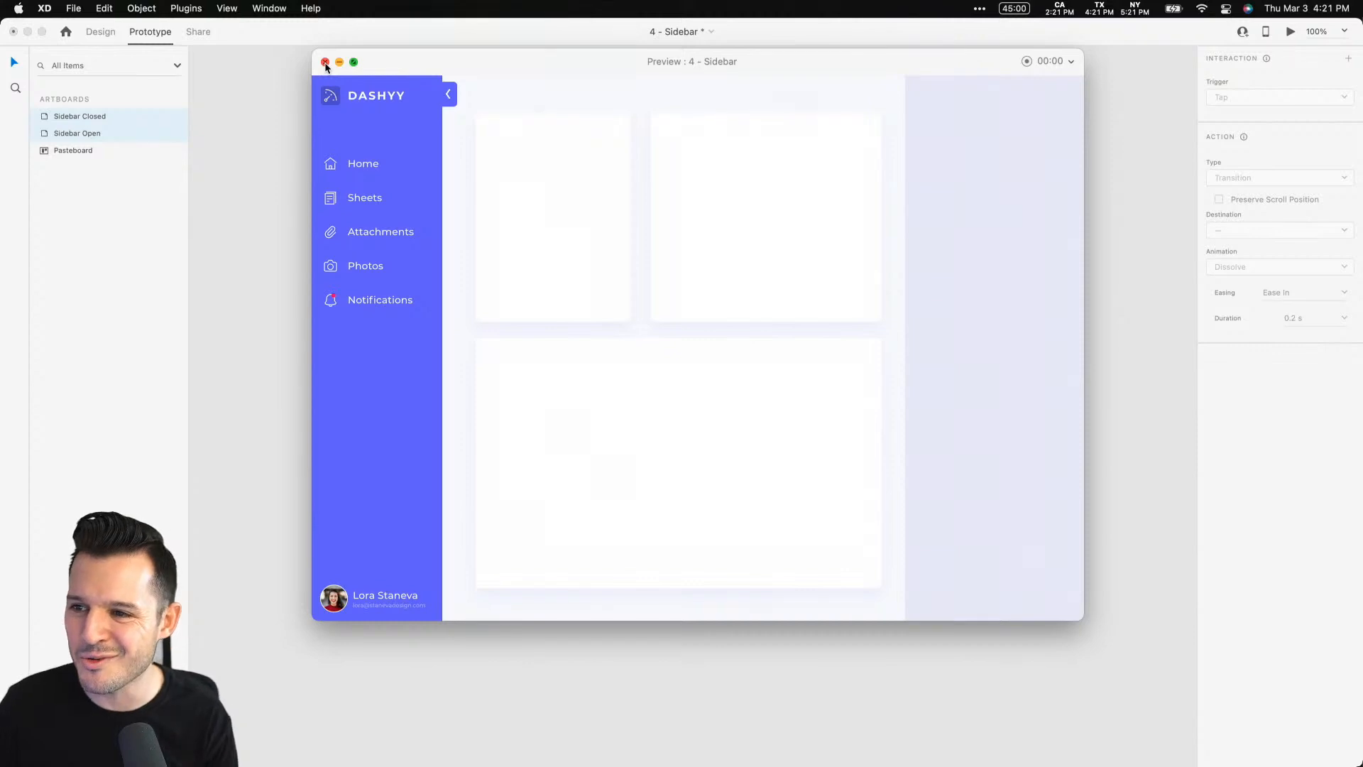
left_click(326, 63)
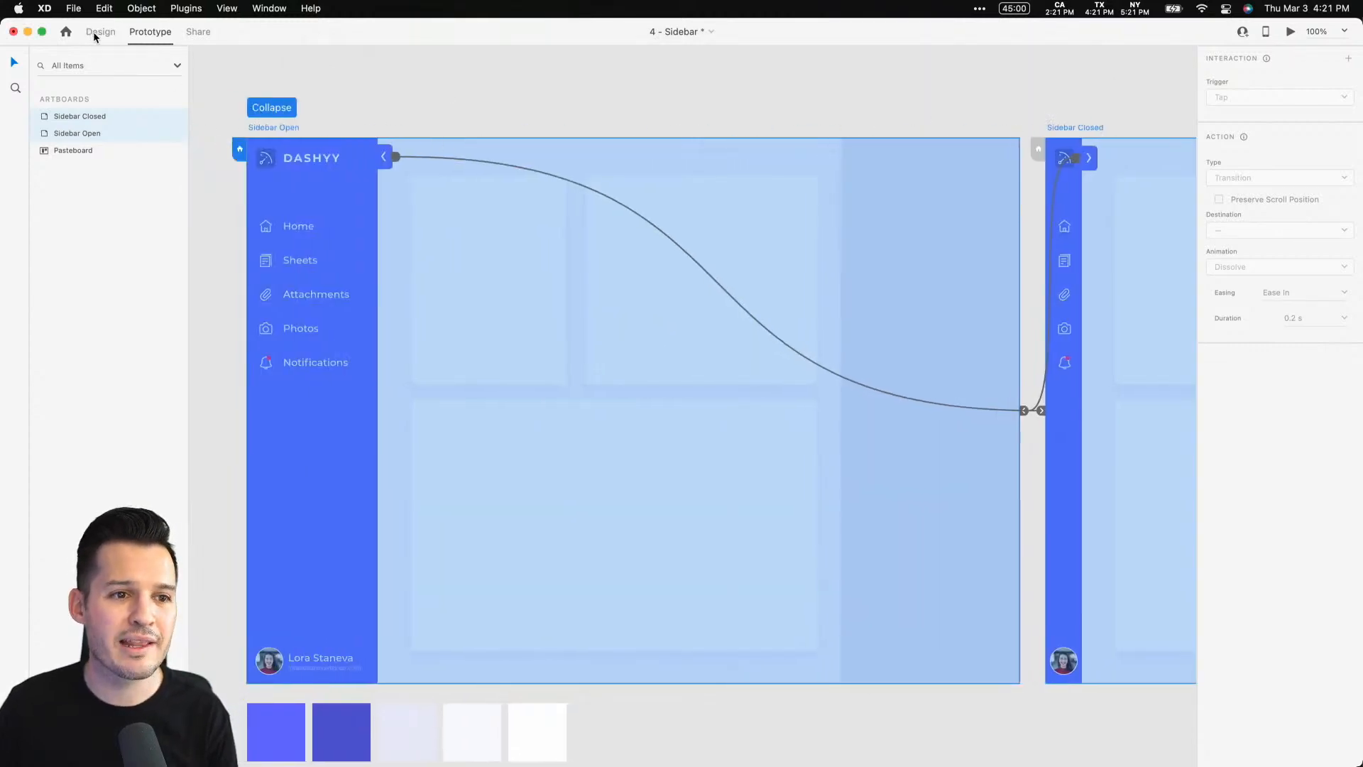
left_click(92, 31)
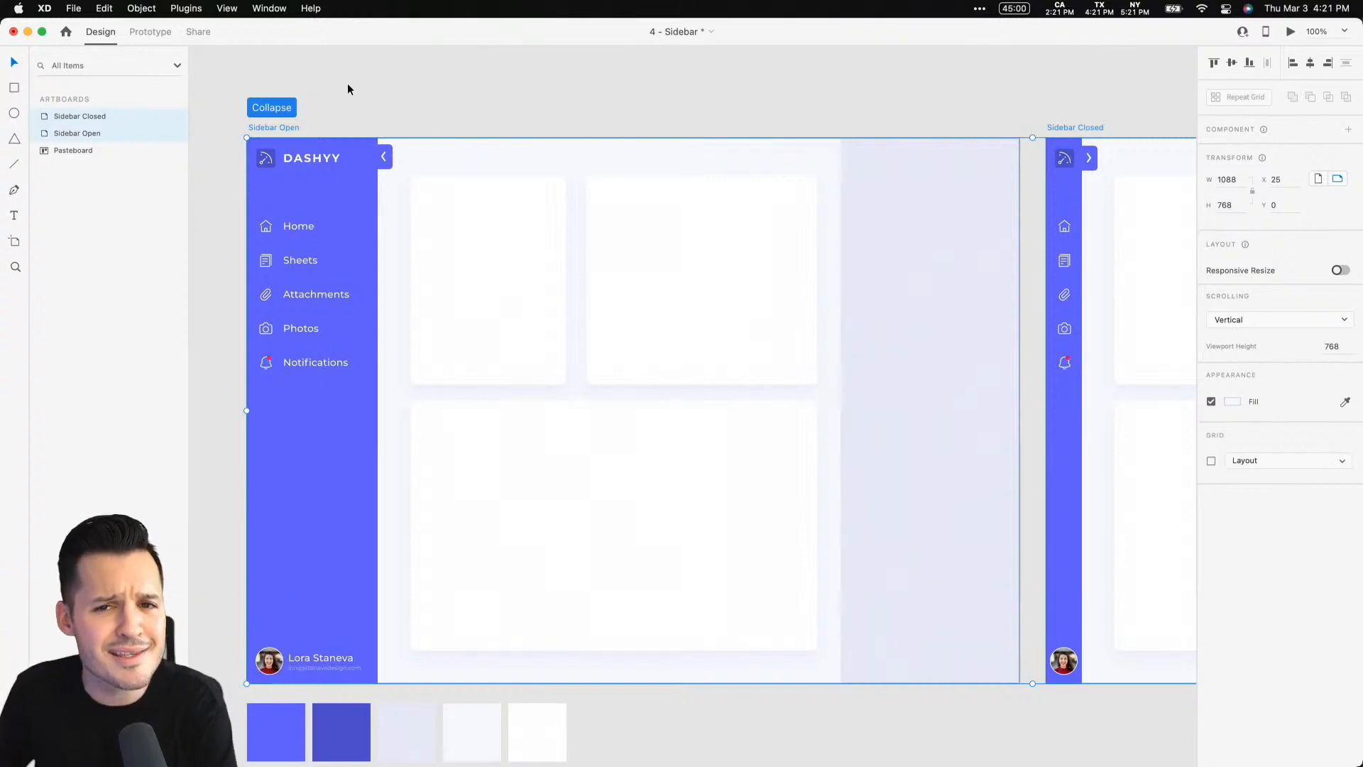
Create a share link for the Collapse flow with the Development view setting and access for anyone with the link
left_click(199, 32)
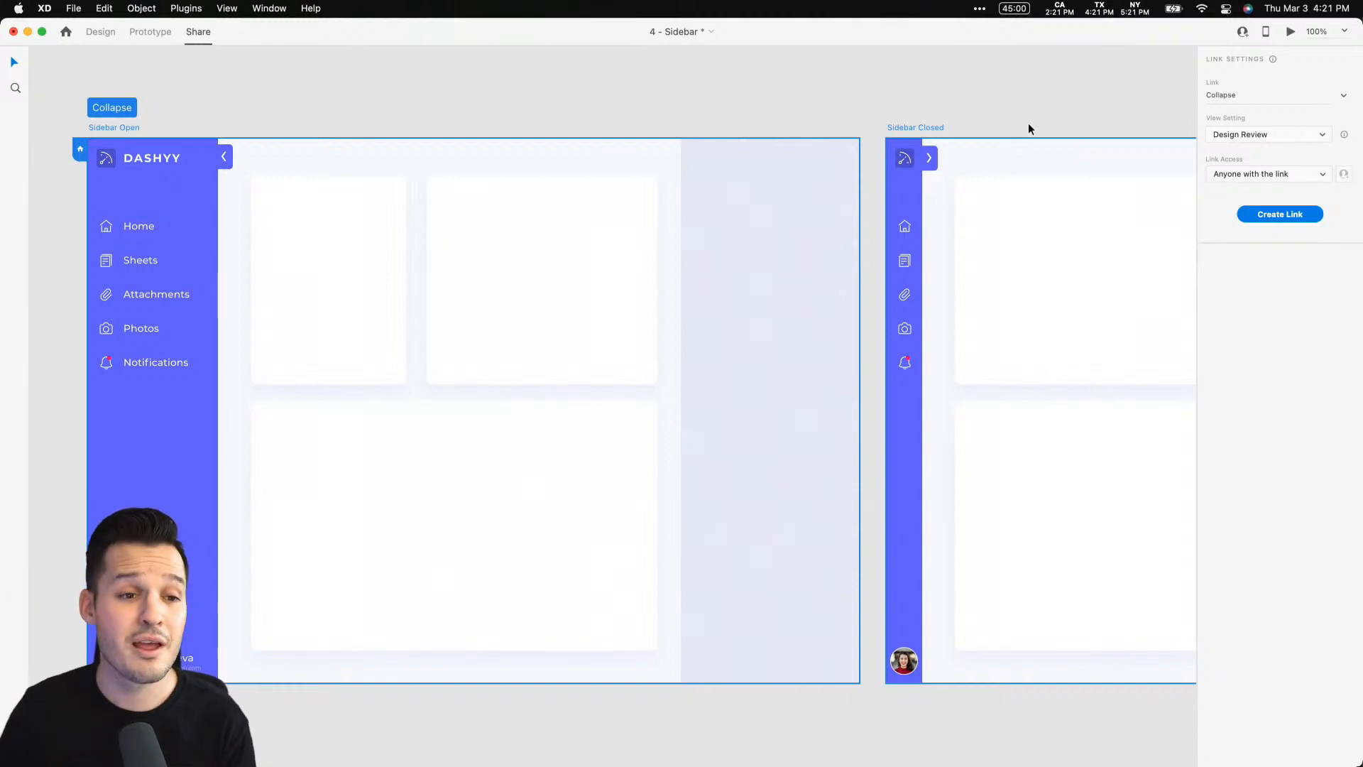
left_click(150, 32)
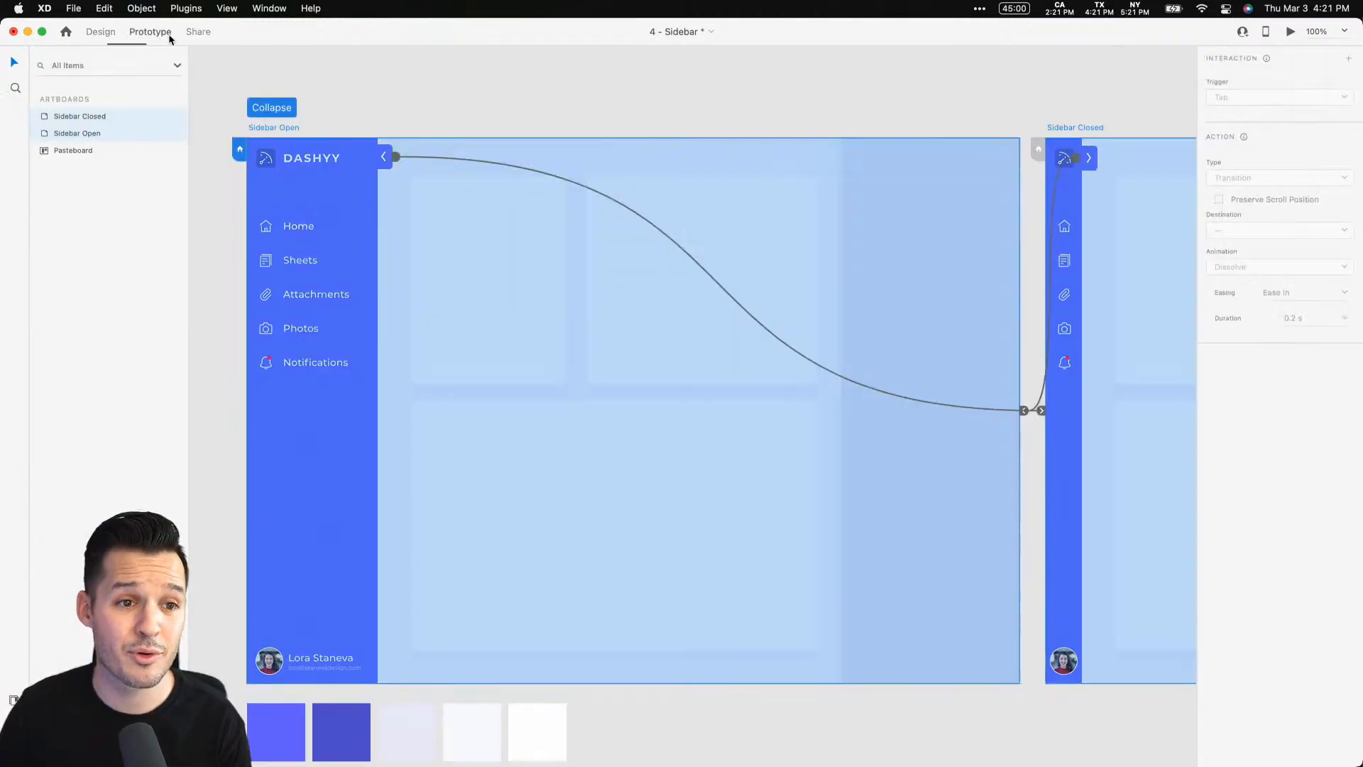
left_click(199, 32)
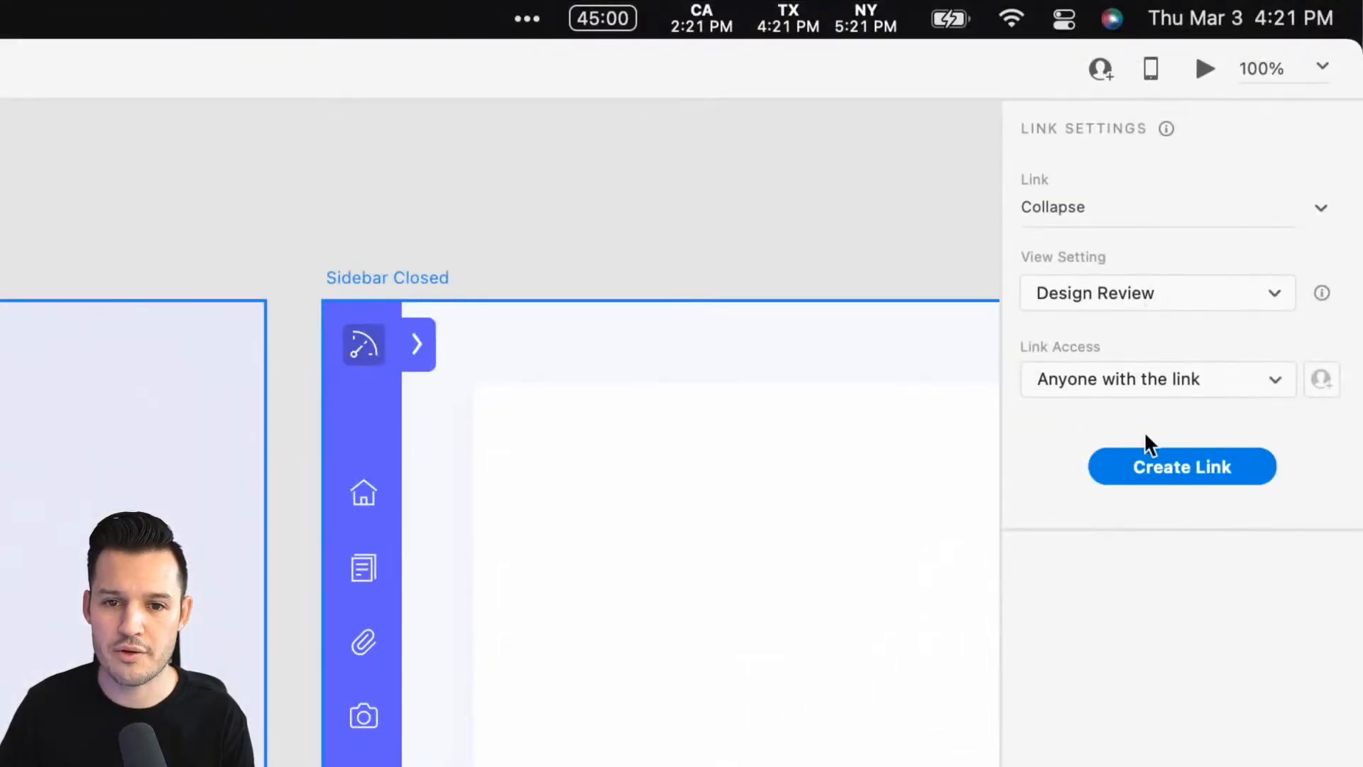
left_click(1318, 96)
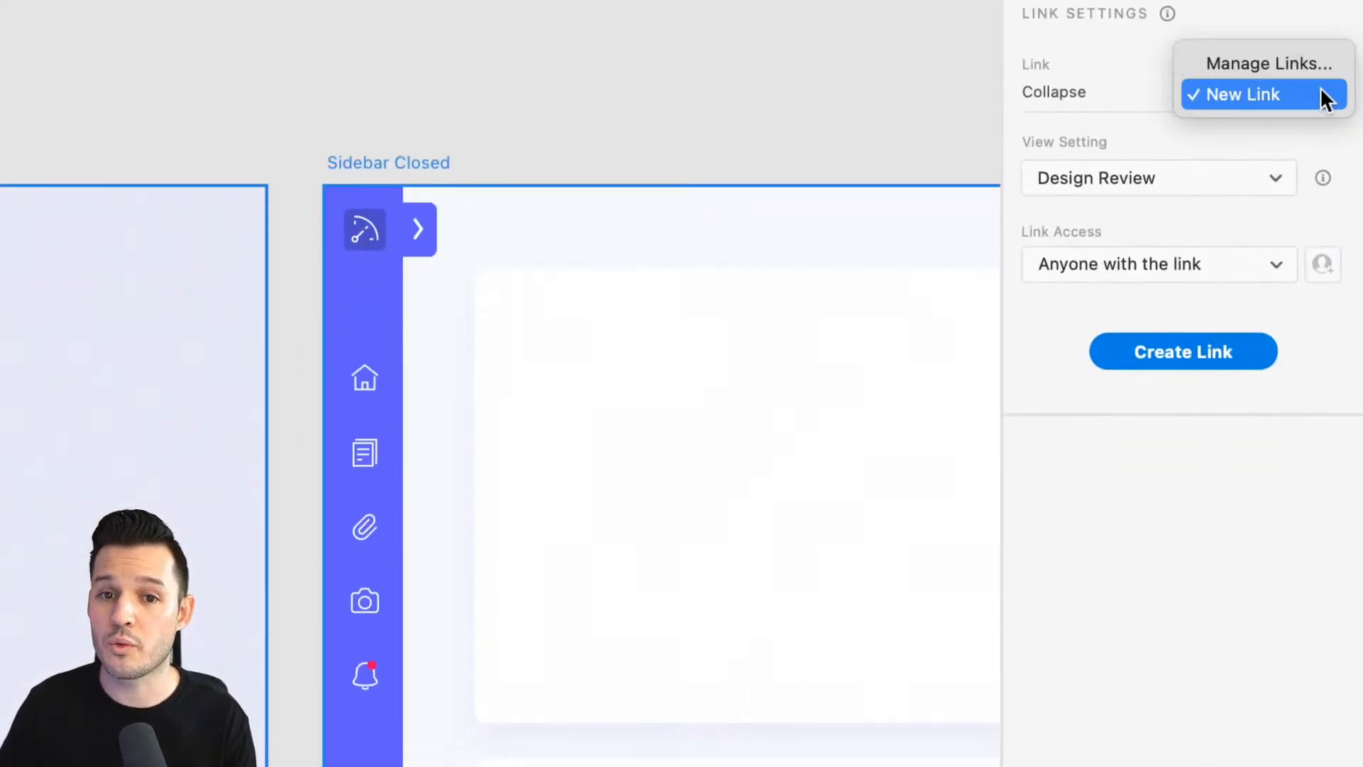
left_click(1048, 93)
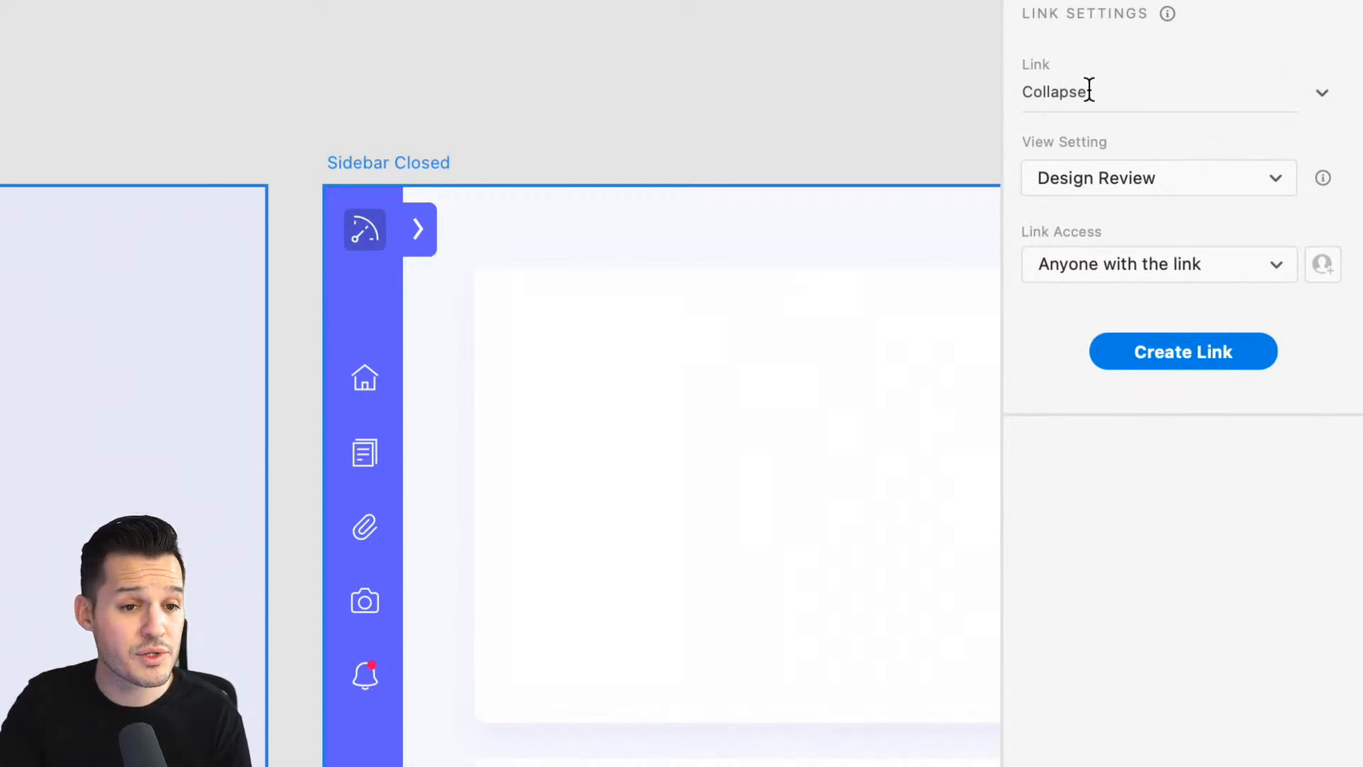
left_click(1270, 186)
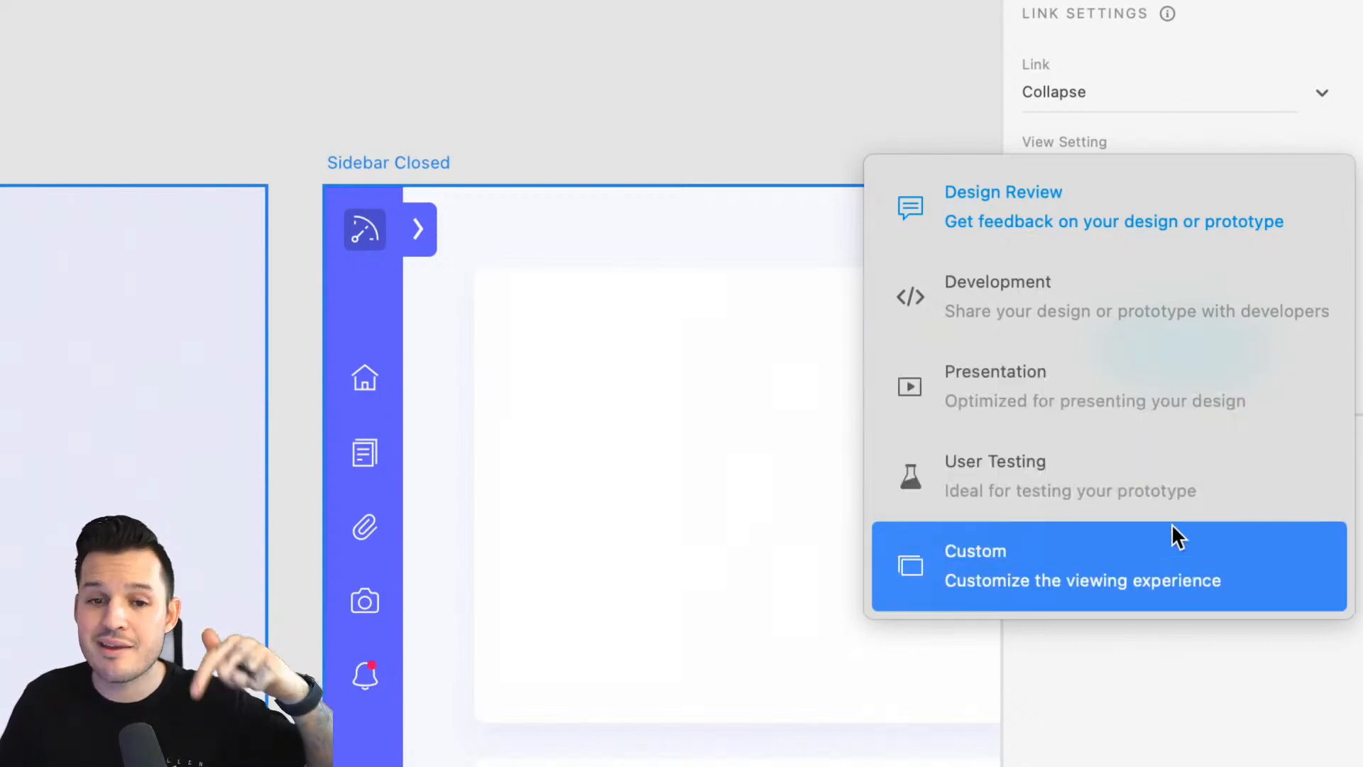
left_click(1059, 324)
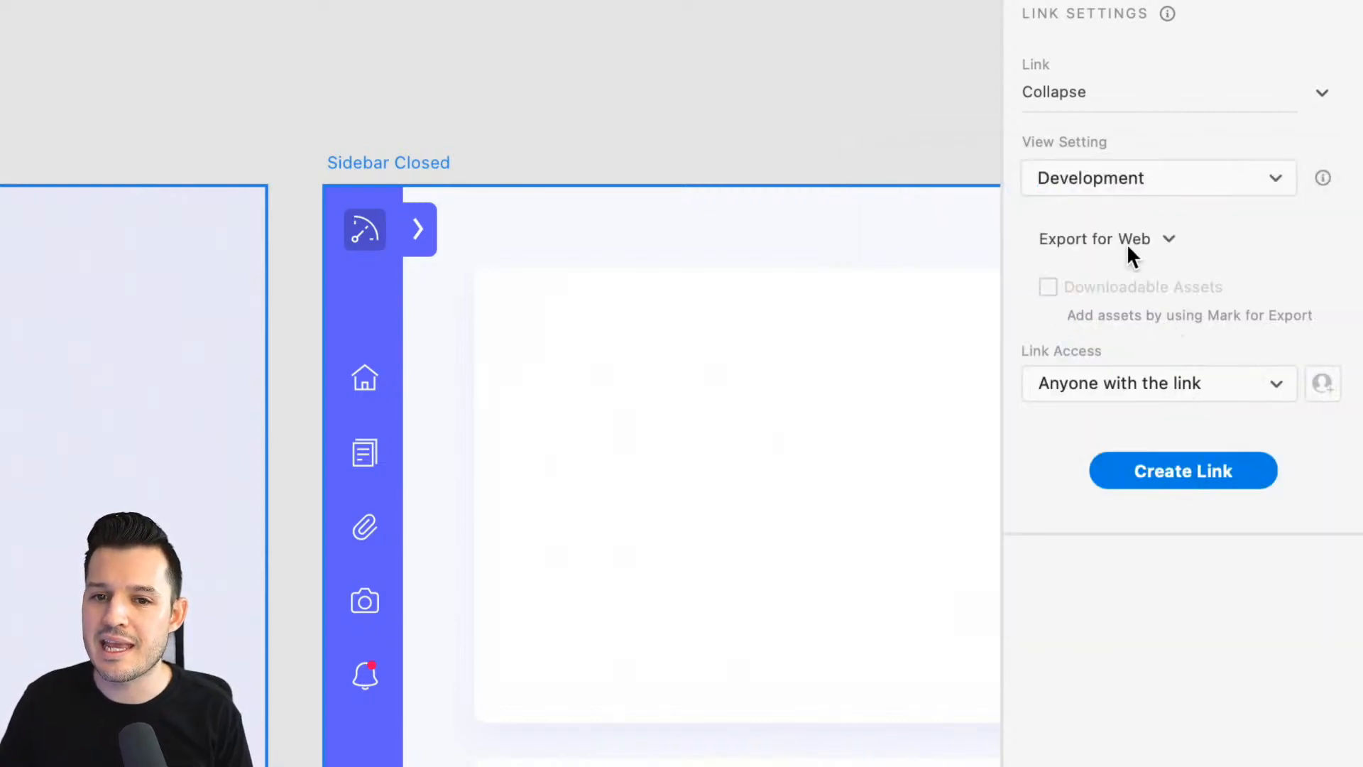
left_click(1207, 468)
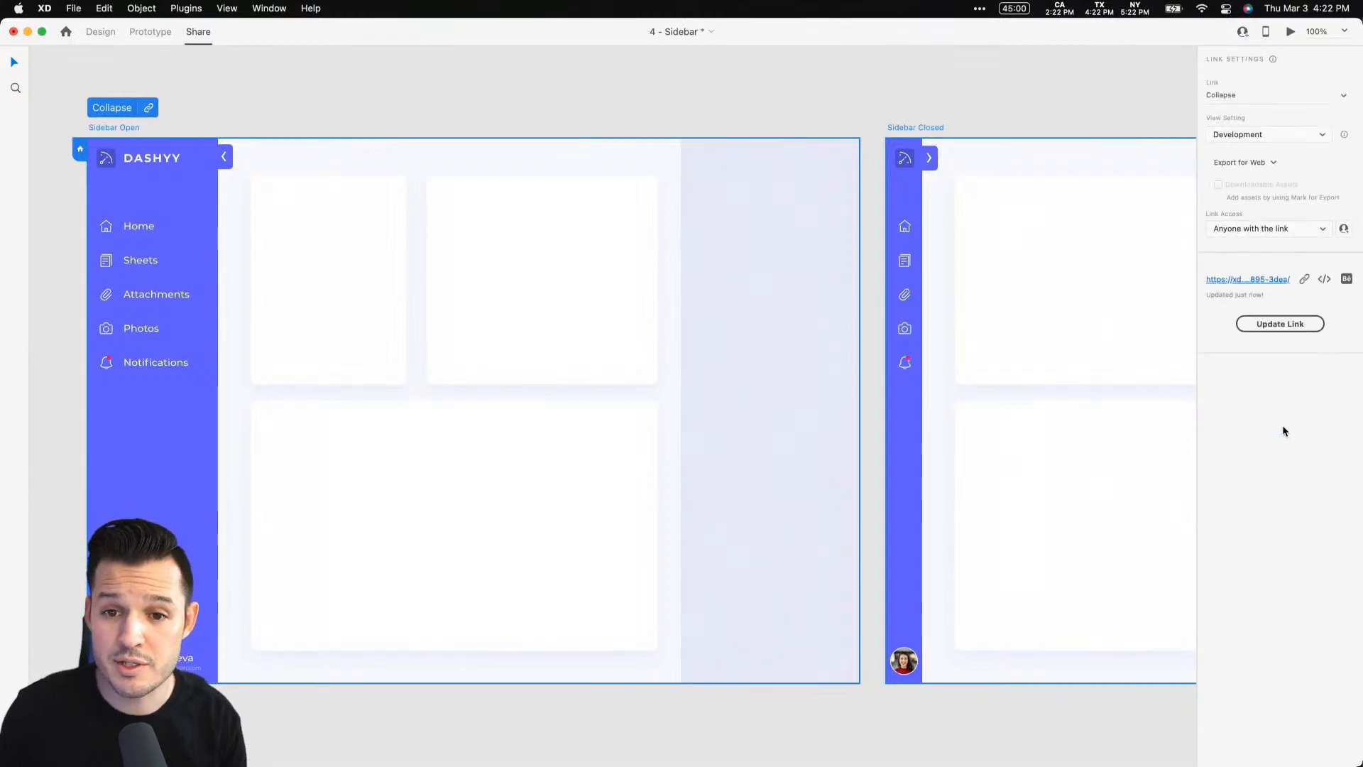
Open the shared link in the browser and toggle the sidebar in the web prototype
left_click(1266, 279)
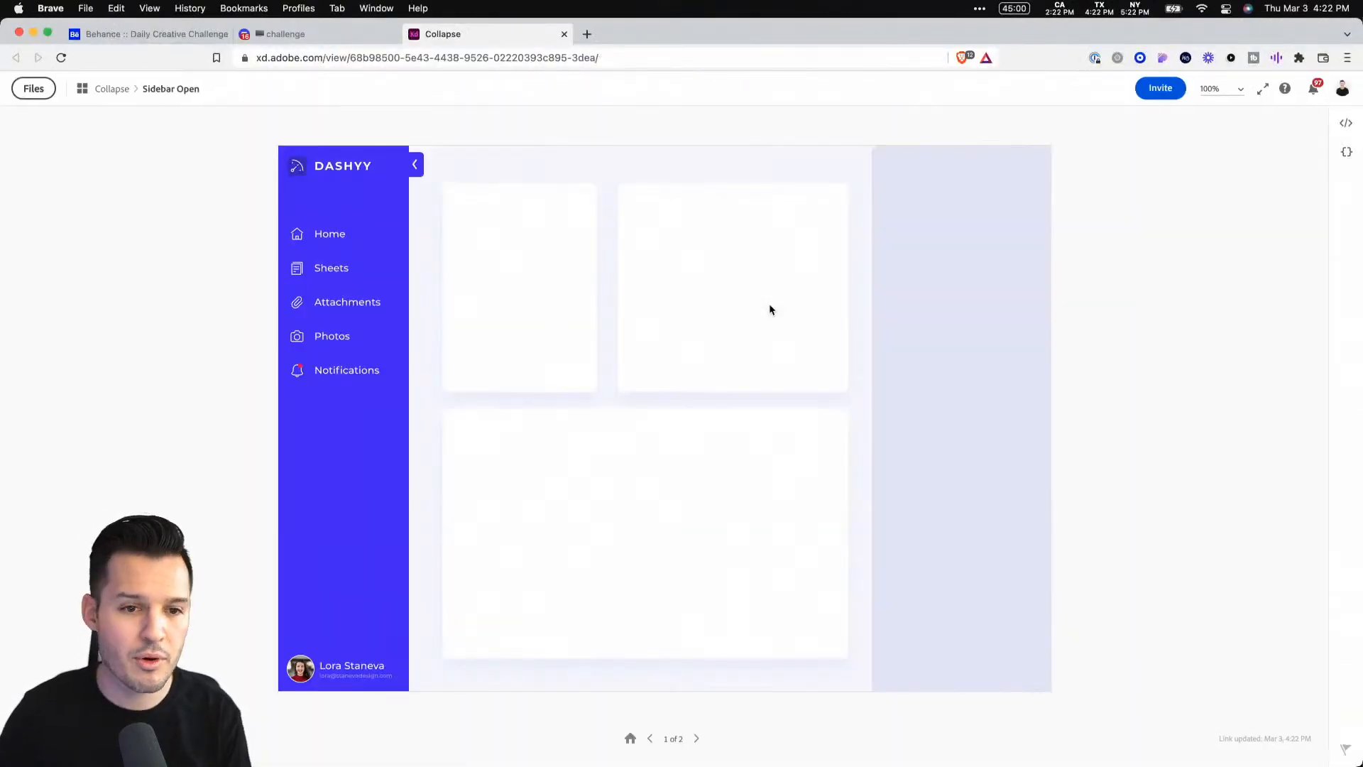
left_click(417, 166)
left_click(319, 166)
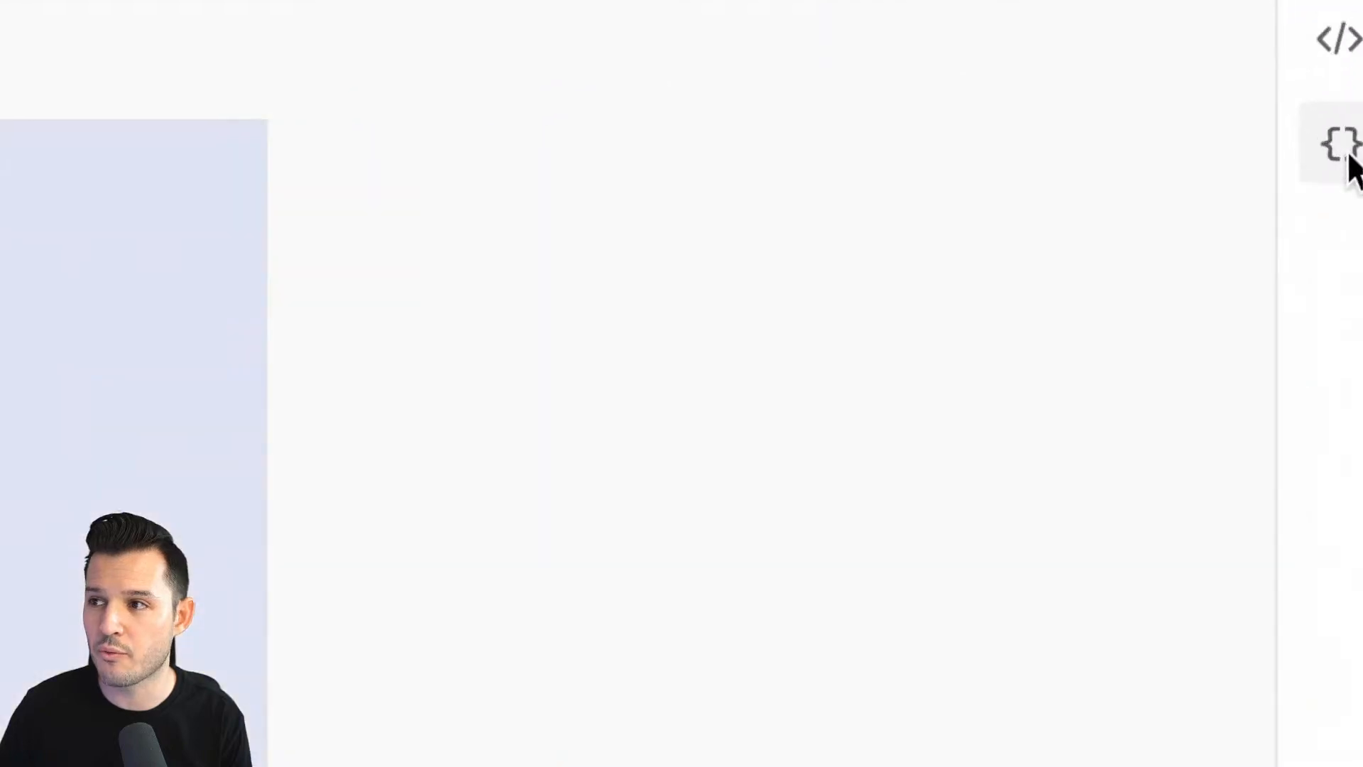
Open the CSS variables view, dismiss the Specs Mode tip, and switch to the specs view
left_click(1328, 149)
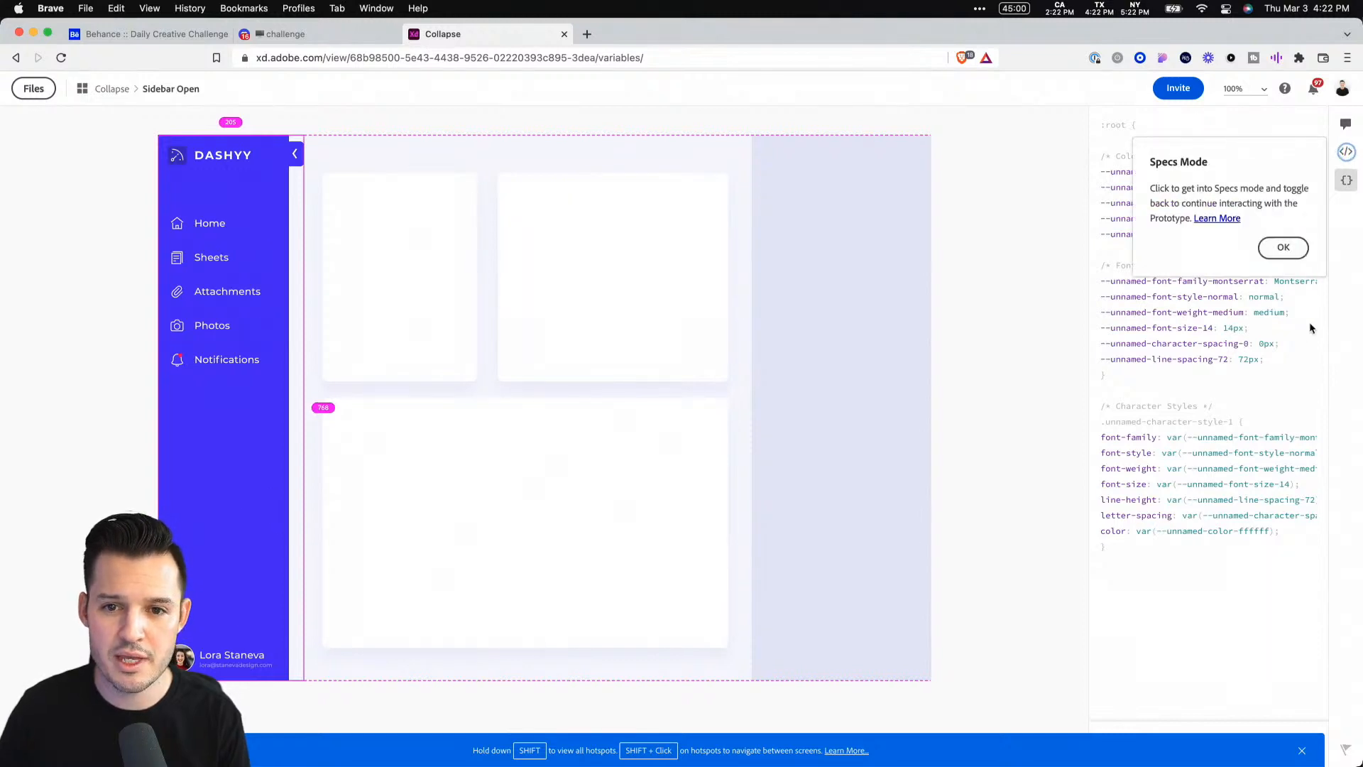
left_click(1284, 246)
left_click(1346, 151)
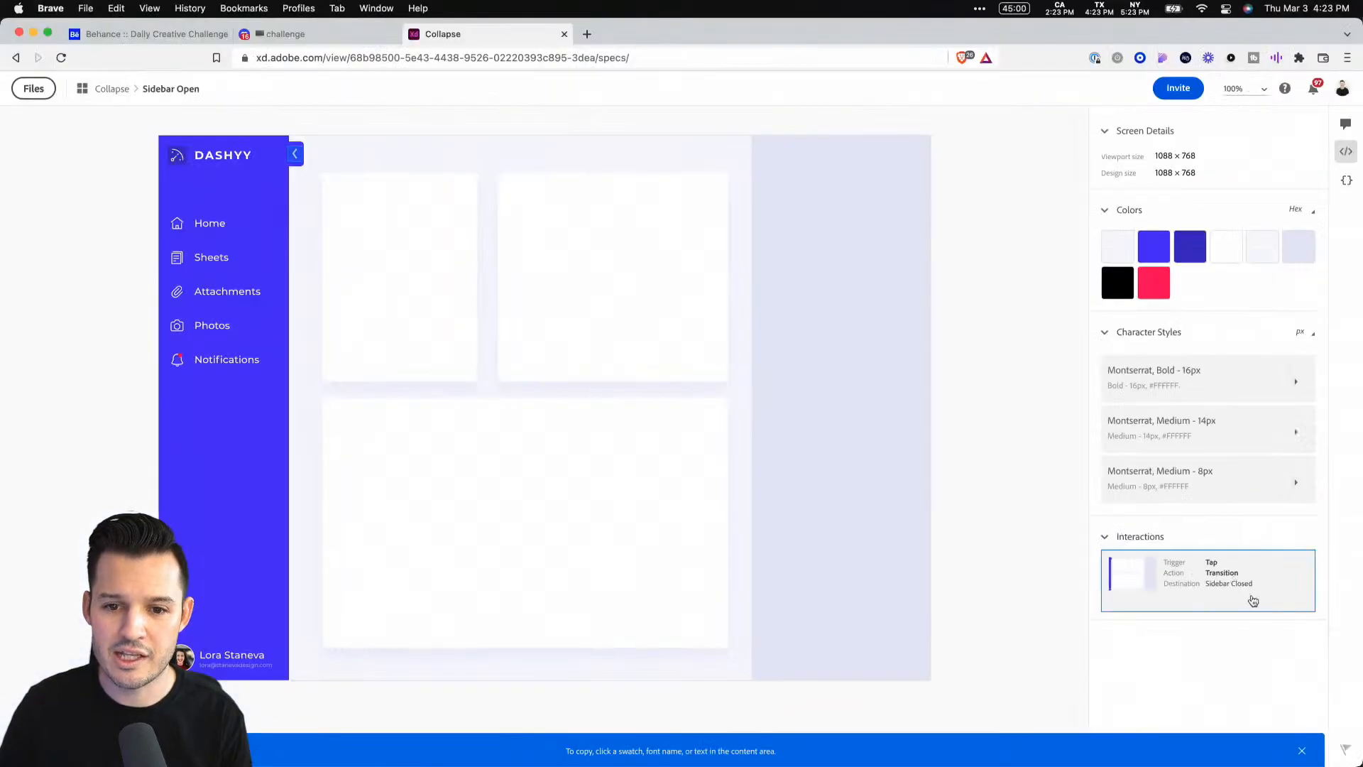
Inspect the specs: follow the interaction to Sidebar Closed and review the colour format and text unit options
left_click(1079, 583)
left_click(1064, 569)
left_click(1244, 595)
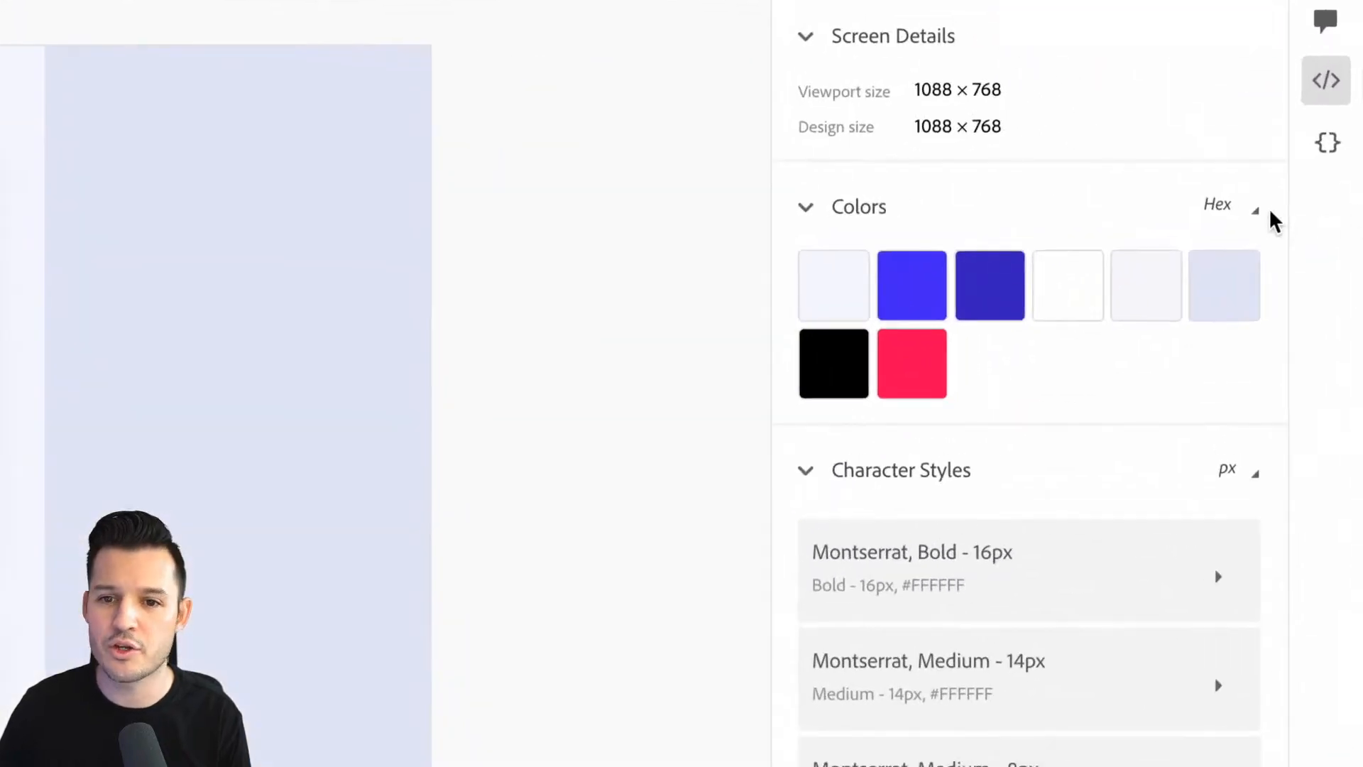
left_click(1315, 213)
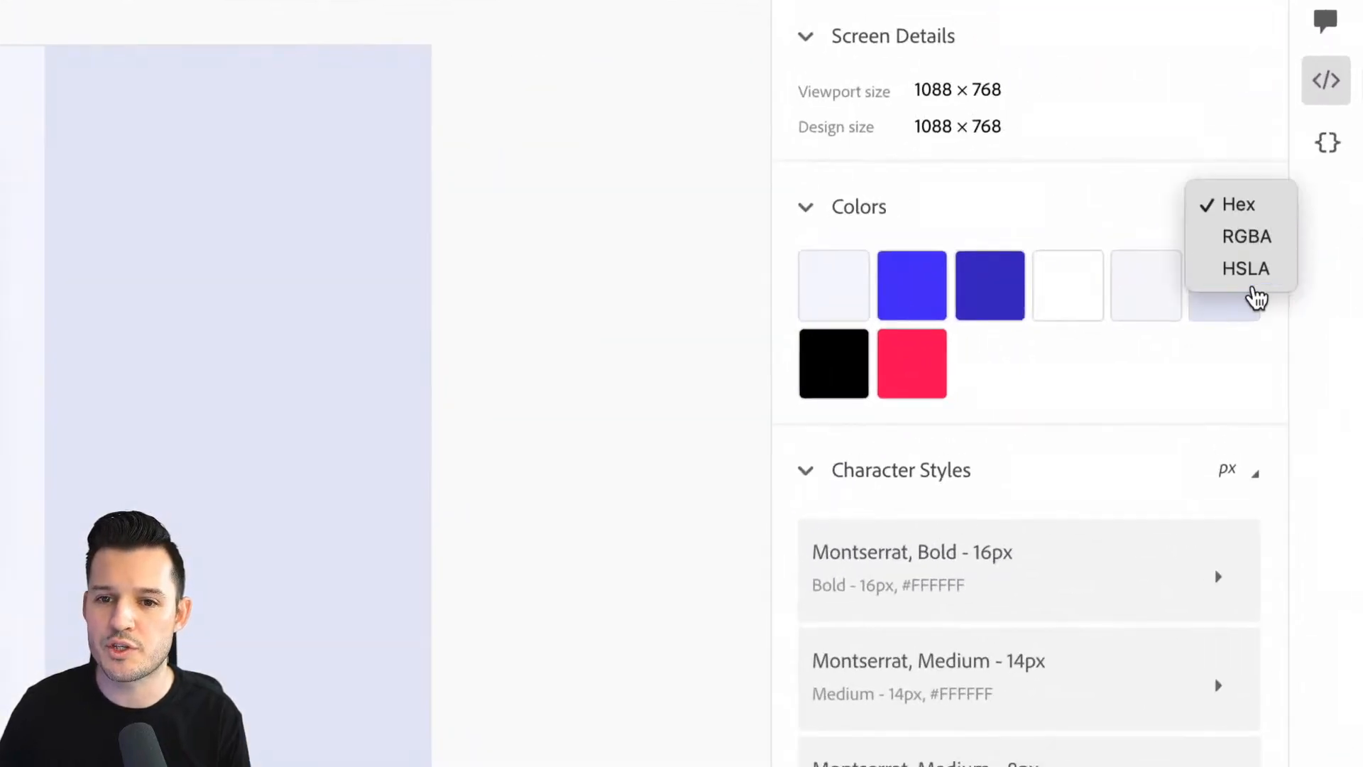
left_click(1268, 397)
left_click(1249, 470)
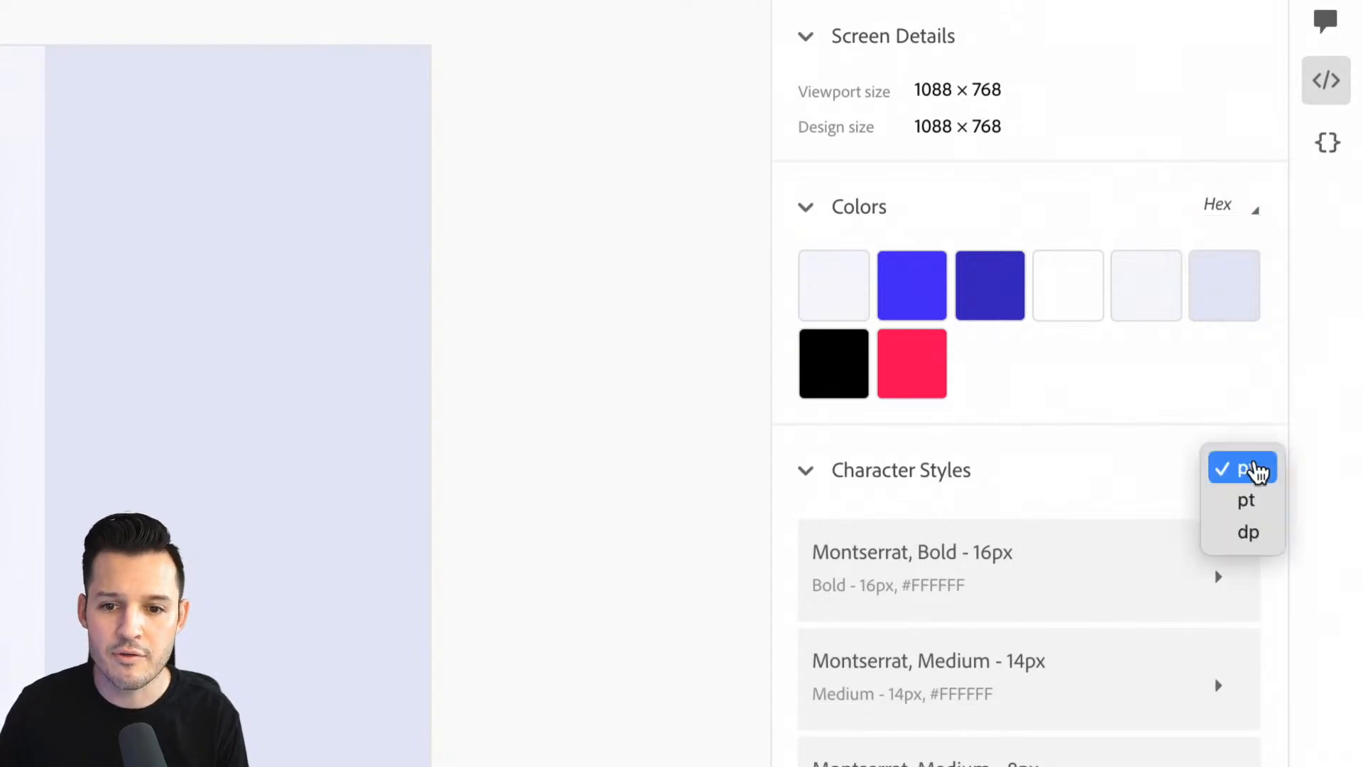
left_click(1302, 390)
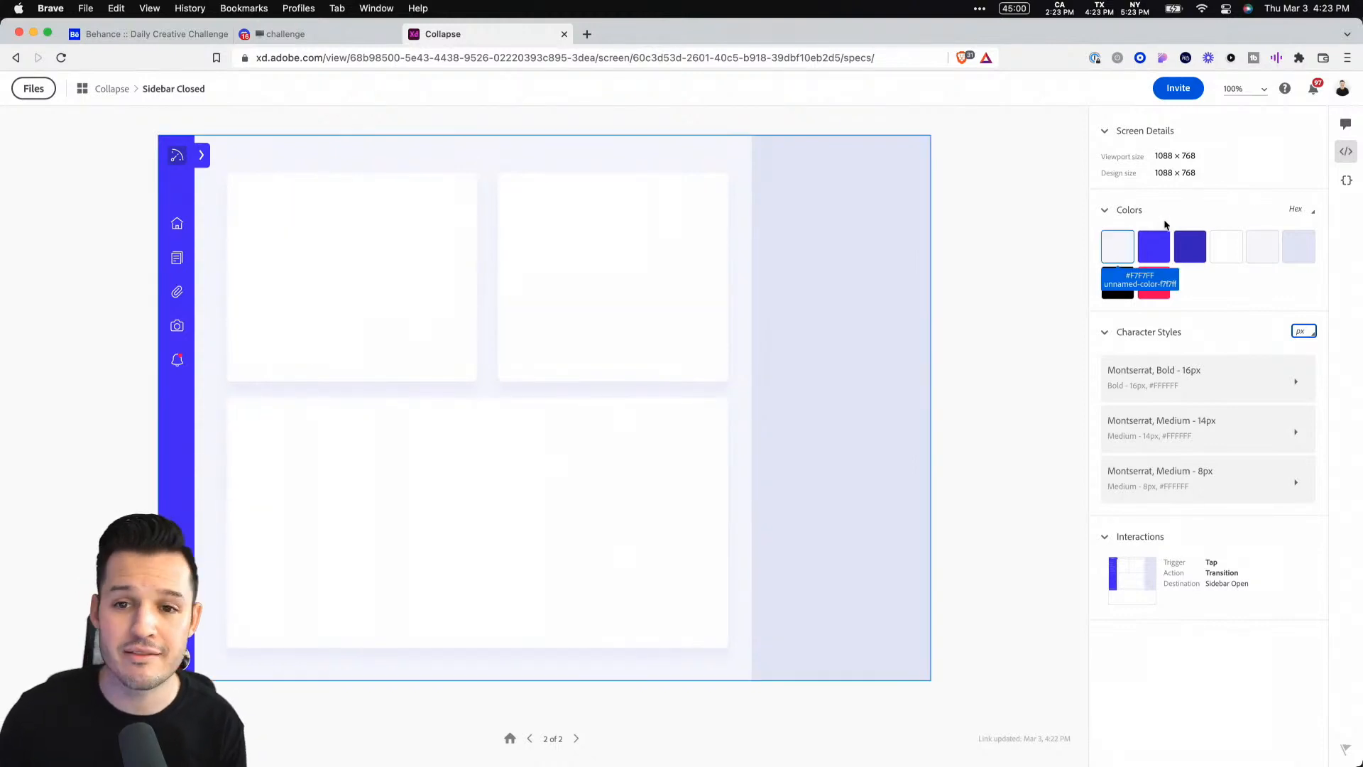
Post a comment reading "thats funky" pinned to the closed sidebar's expand tab
left_click(1346, 123)
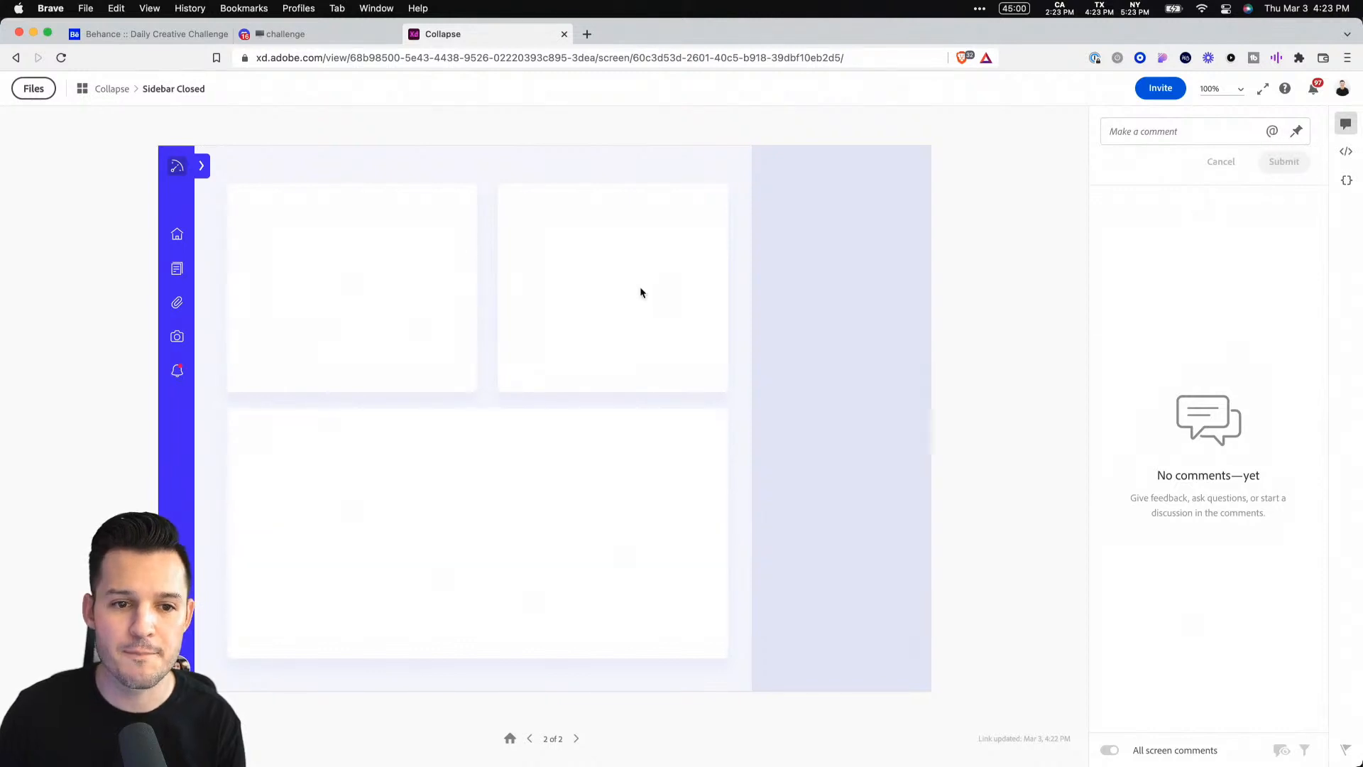
left_click(1297, 130)
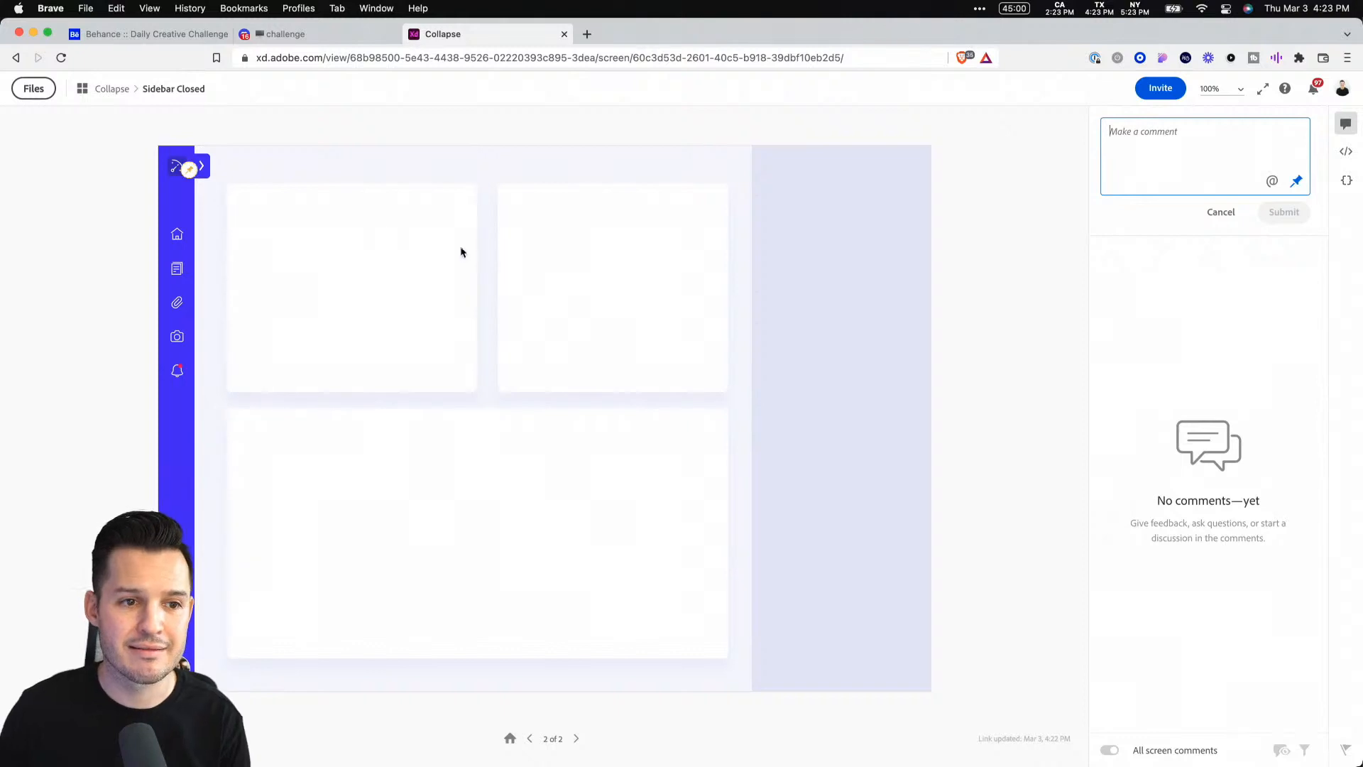
type("thats funky")
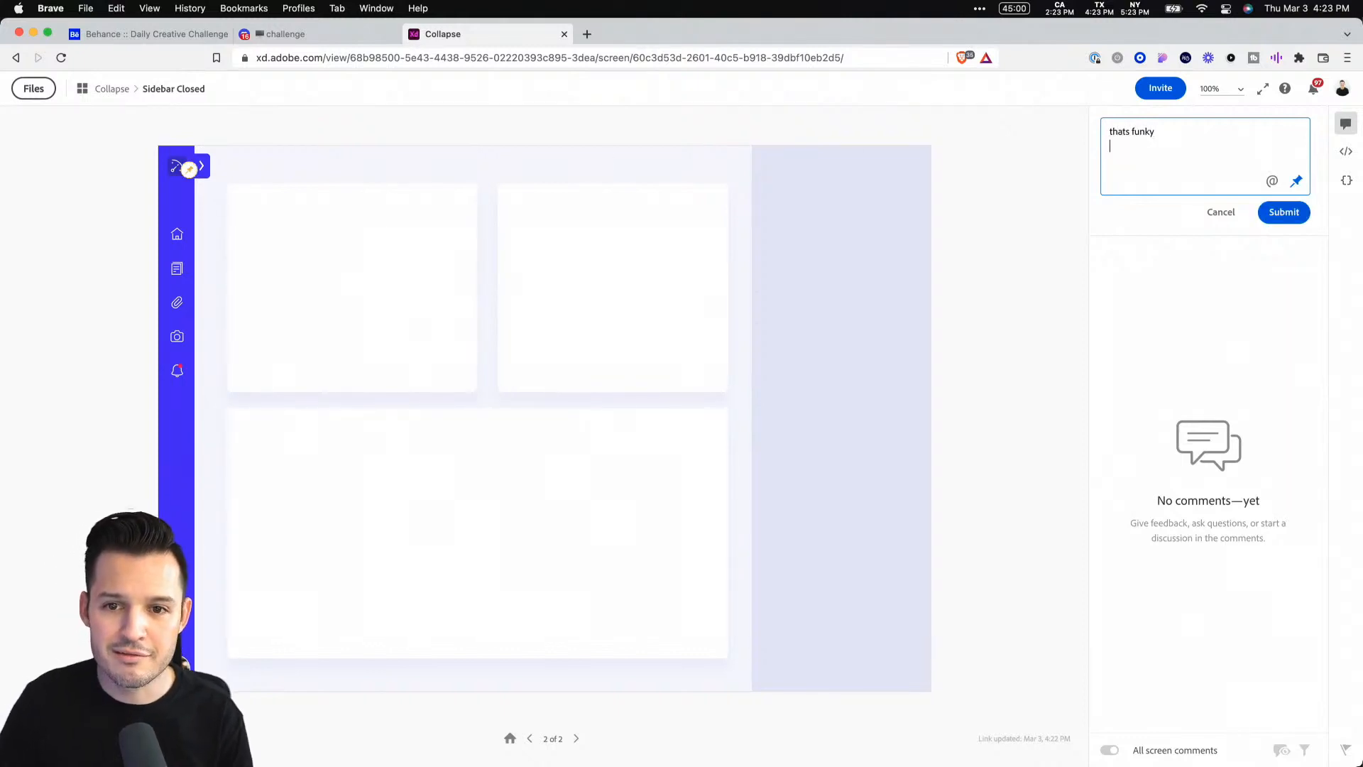
left_click(1302, 214)
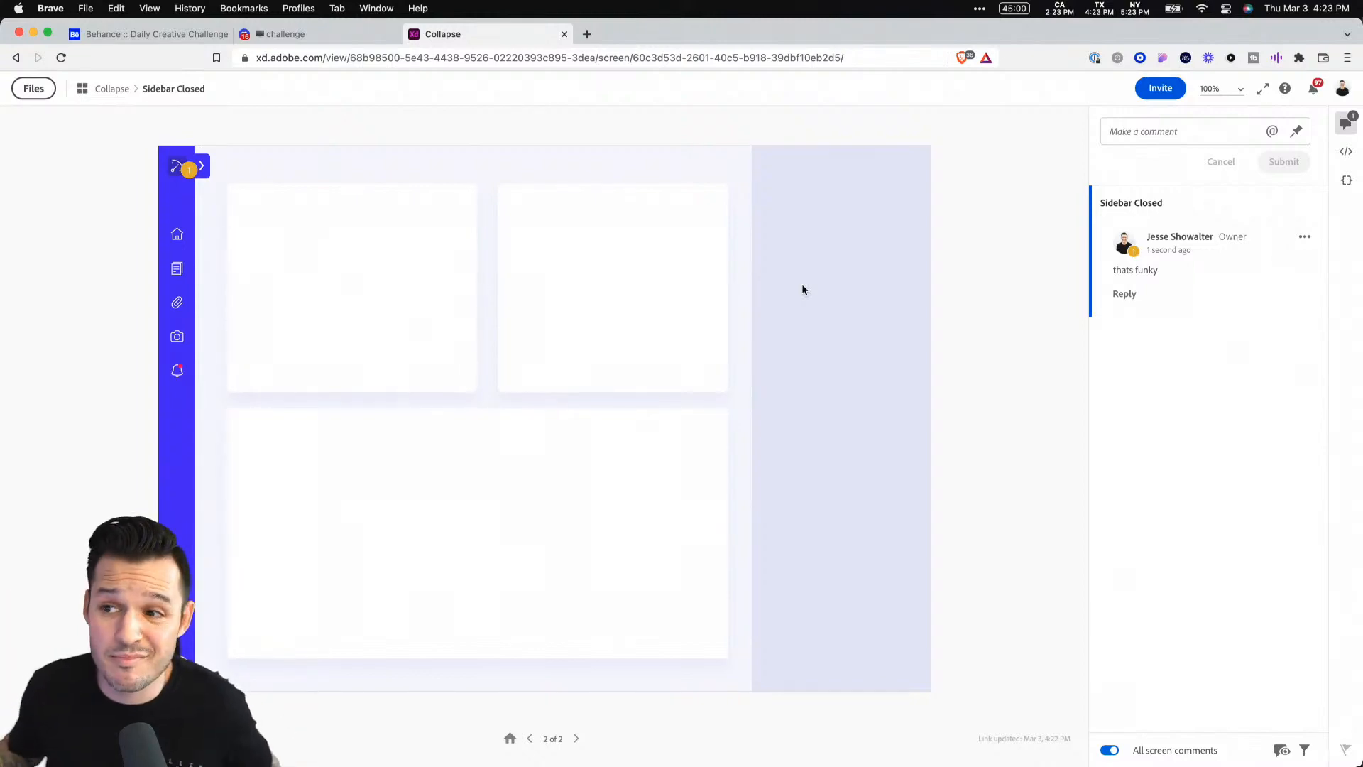
Open several Loading Animations submissions from the Discord challenge channel in new tabs
left_click(301, 36)
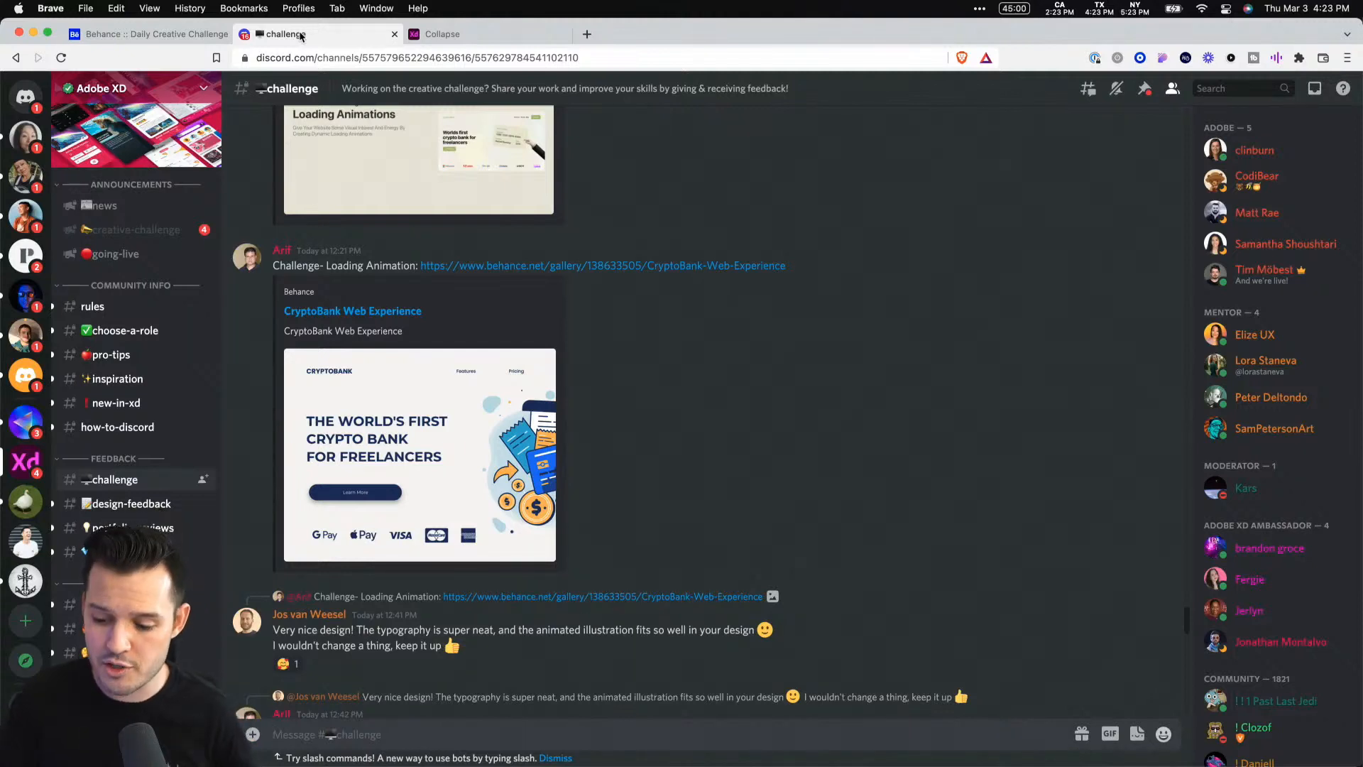
left_click(542, 275, "super")
scroll(566, 335, "up", 5)
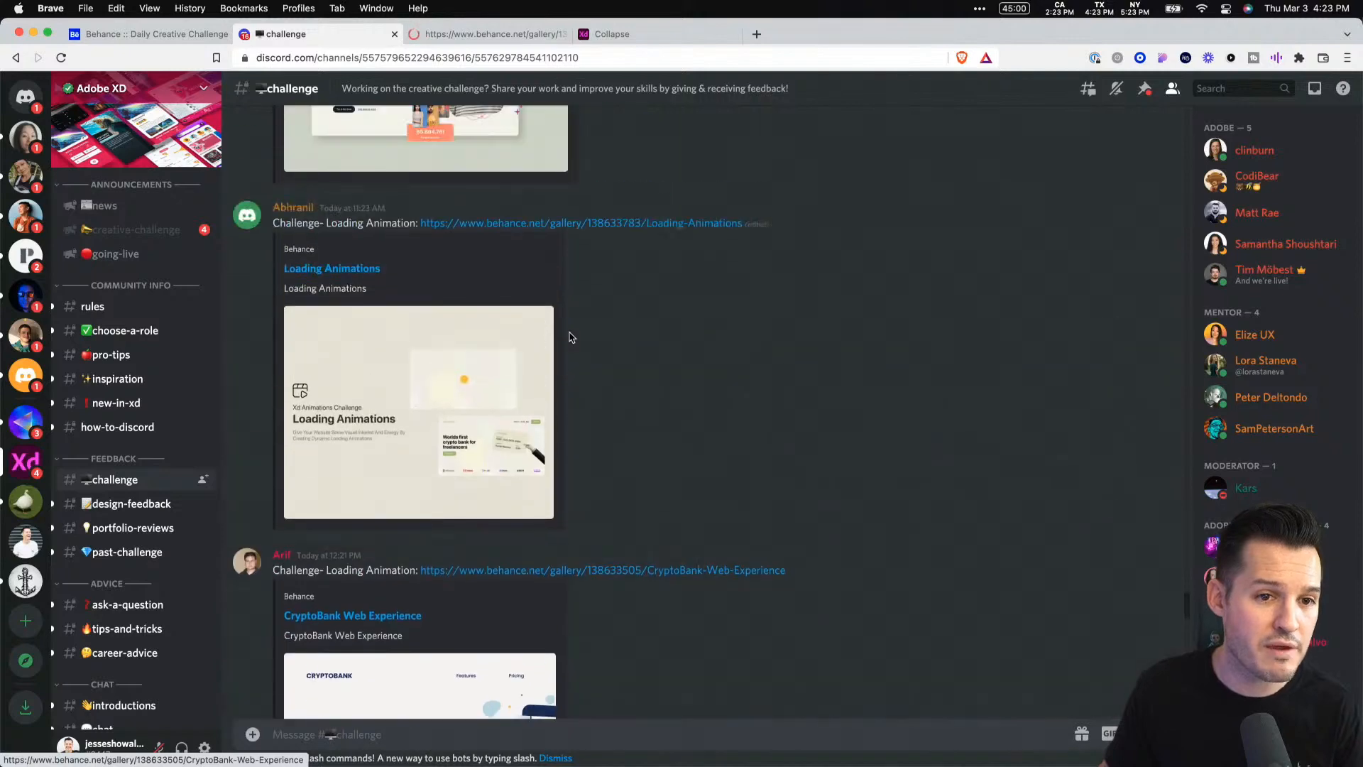
left_click(506, 226, "super")
scroll(628, 271, "up", 5)
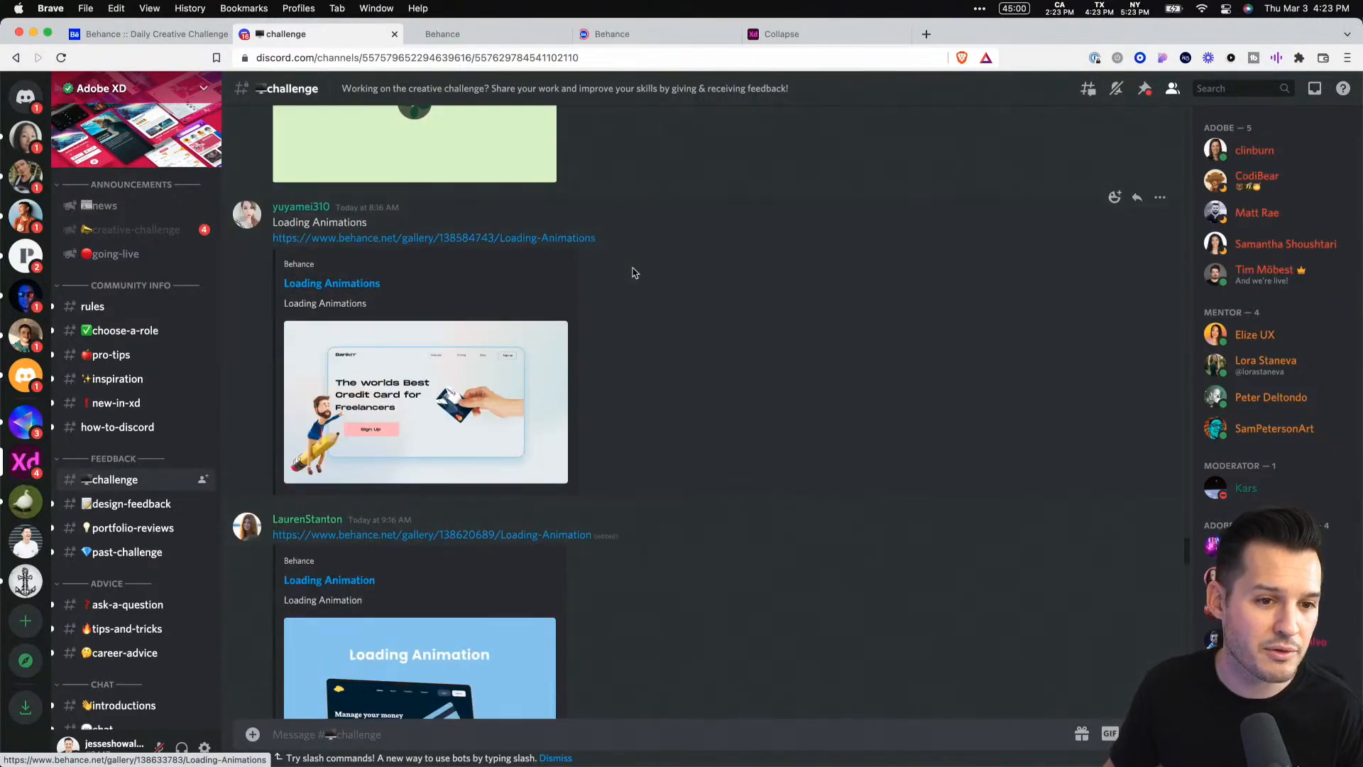
scroll(673, 300, "up", 3)
scroll(673, 300, "up", 10)
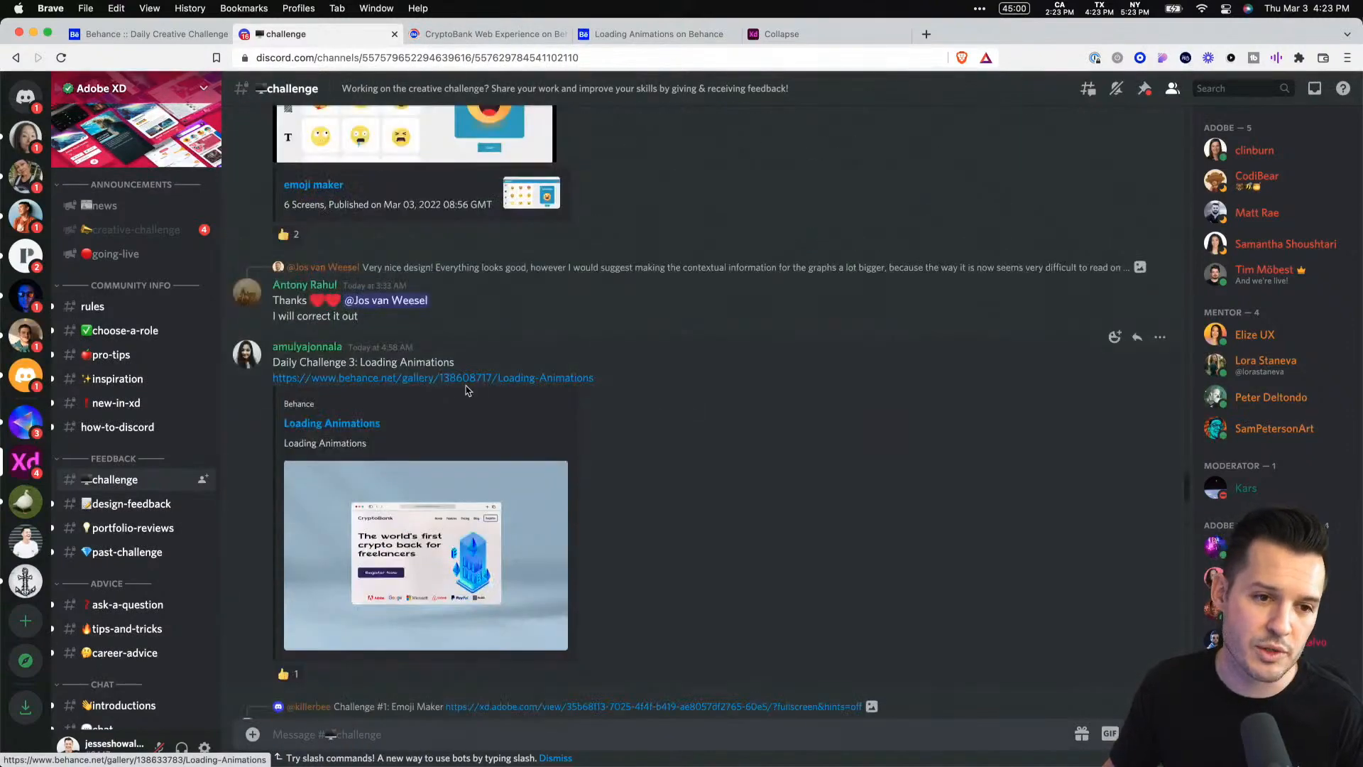
left_click(458, 378)
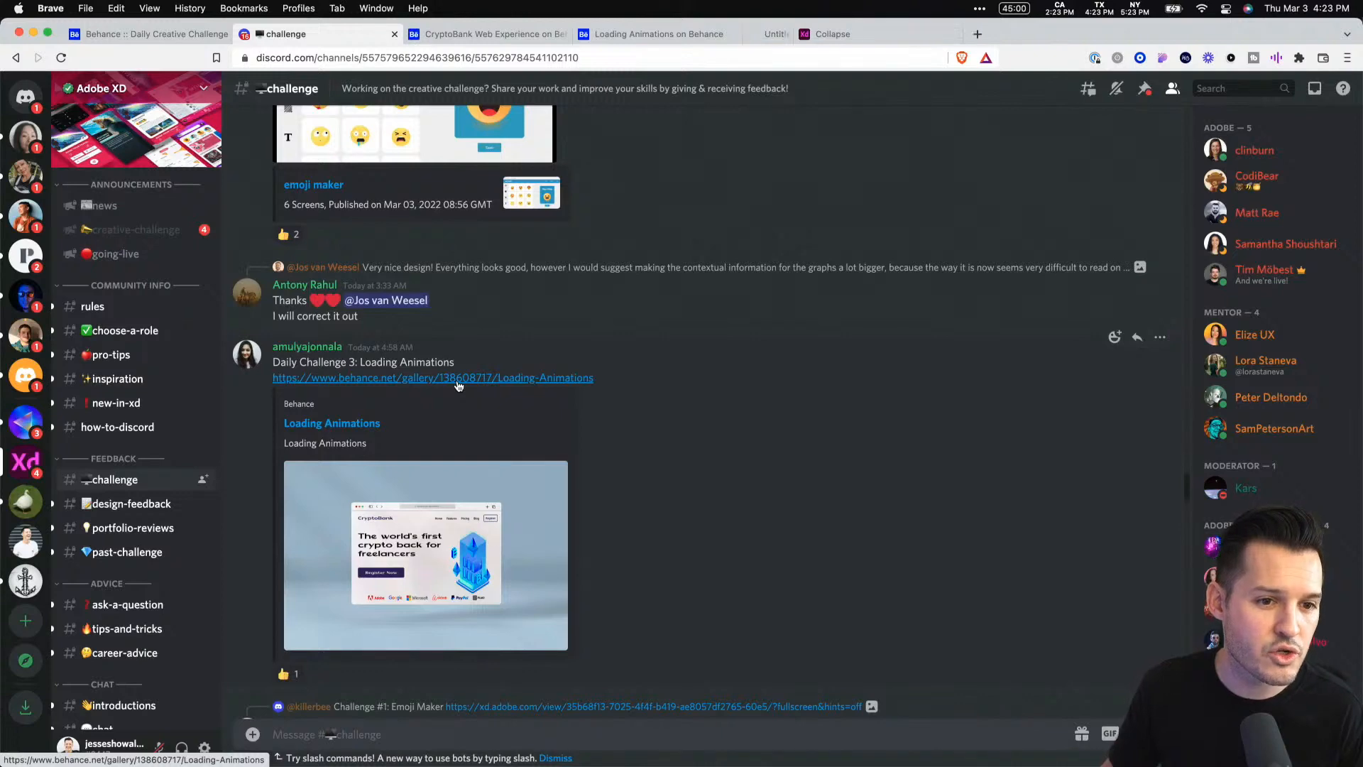
Review the CryptoBank Web Experience submission and launch its interactive prototype
left_click(495, 35)
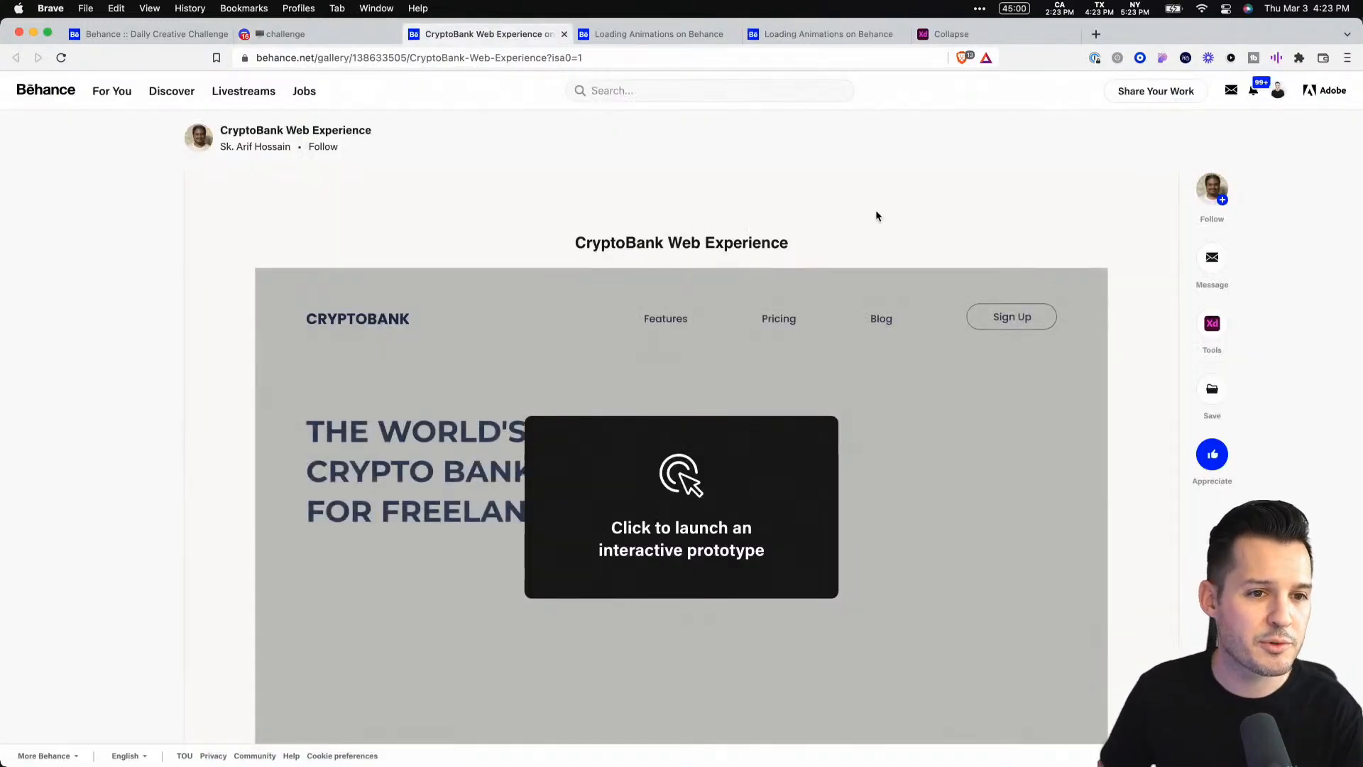
scroll(881, 233, "down", 3)
scroll(882, 238, "up", 1)
left_click(712, 395)
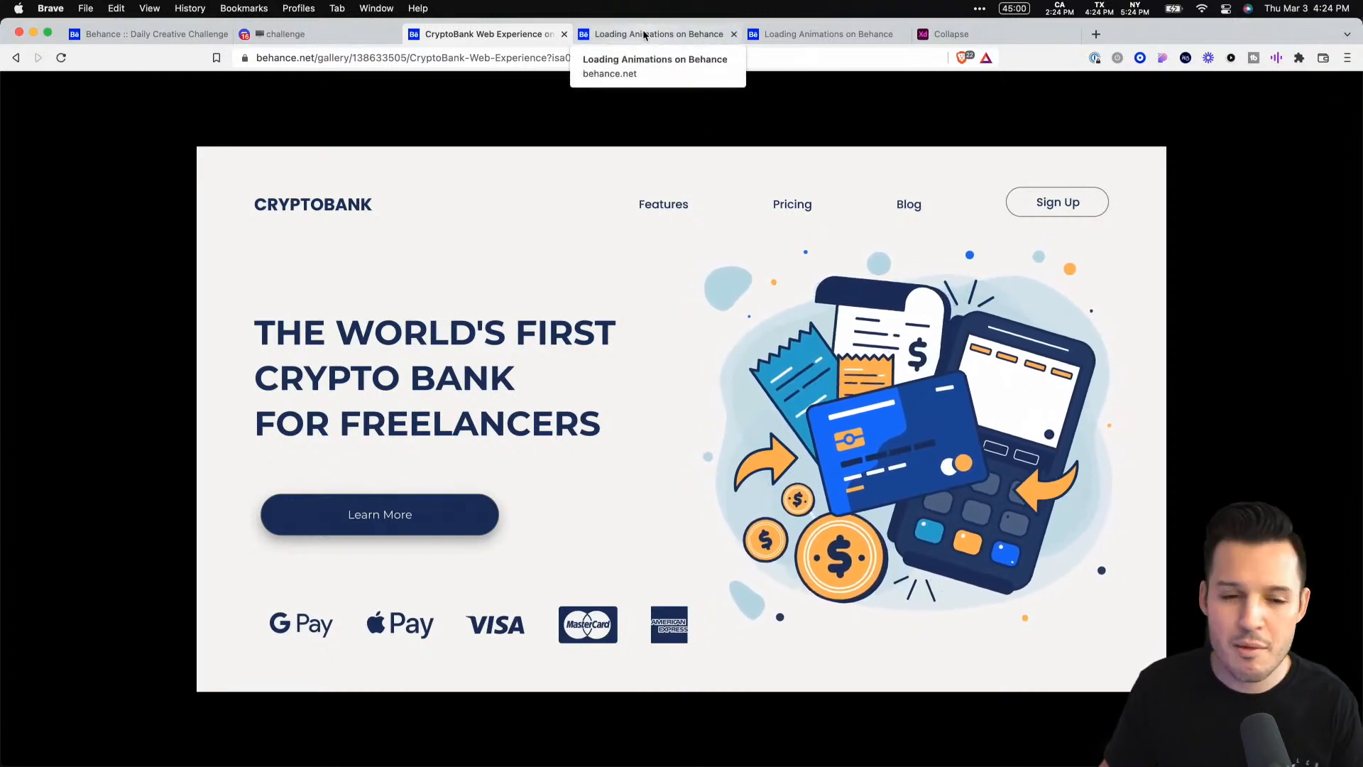
Review Abhranil's Loading Animations submission and play its video
left_click(688, 32)
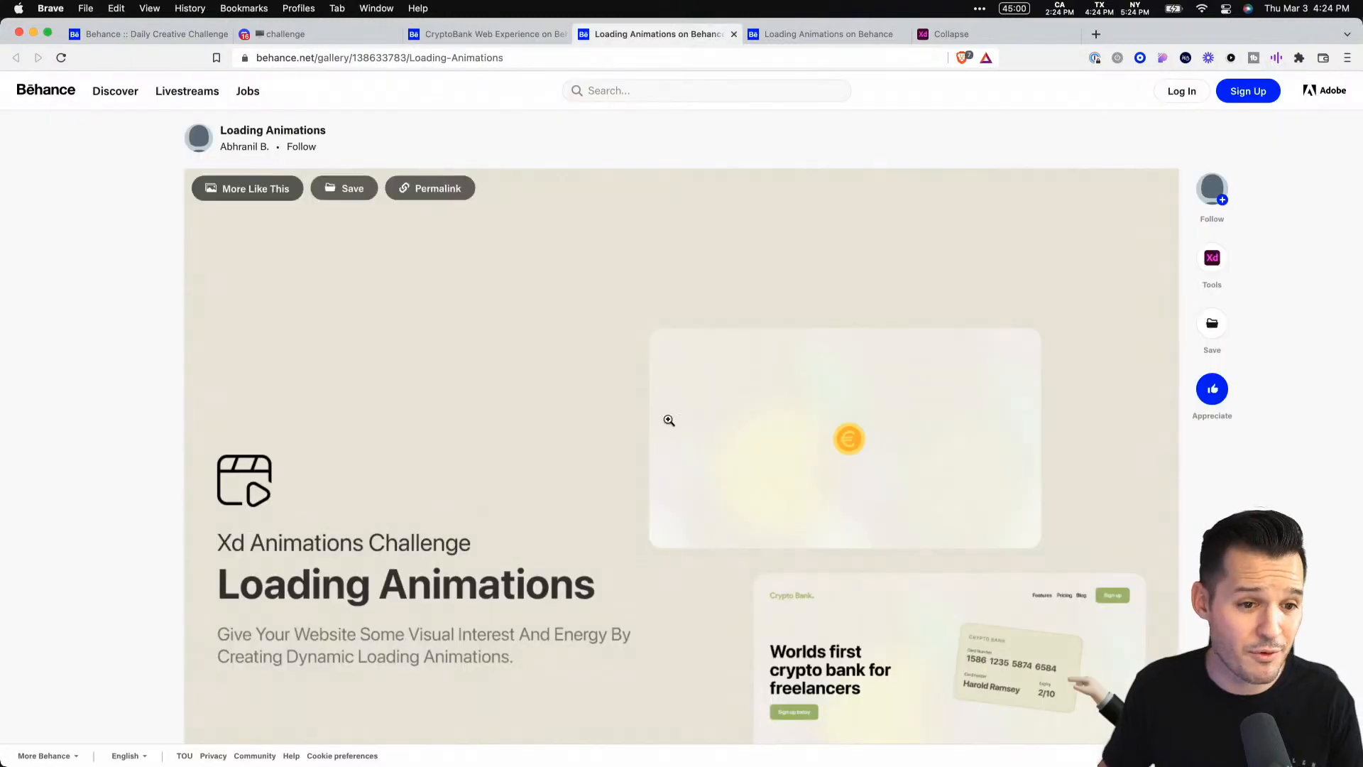
scroll(634, 387, "down", 10)
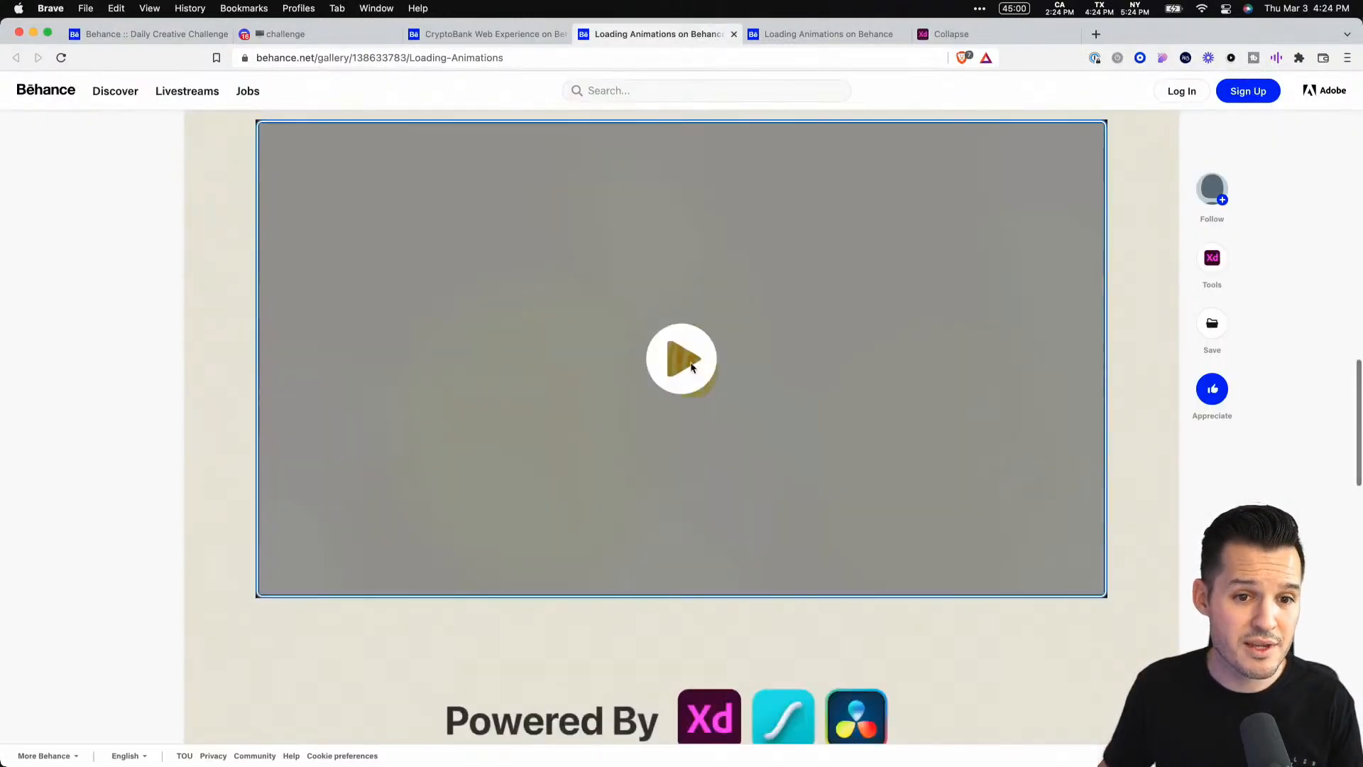
left_click(681, 359)
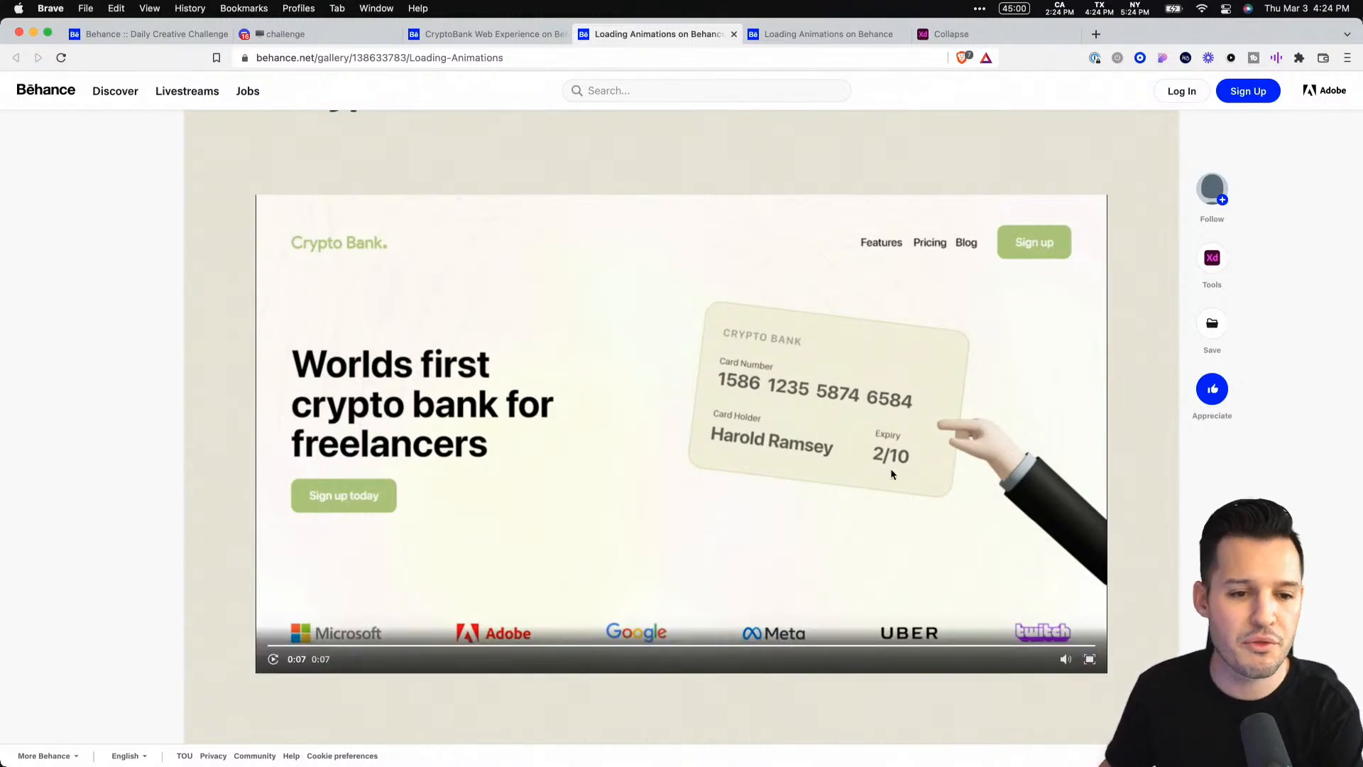
Review the third Loading Animations submission, playing and replaying its video
left_click(827, 35)
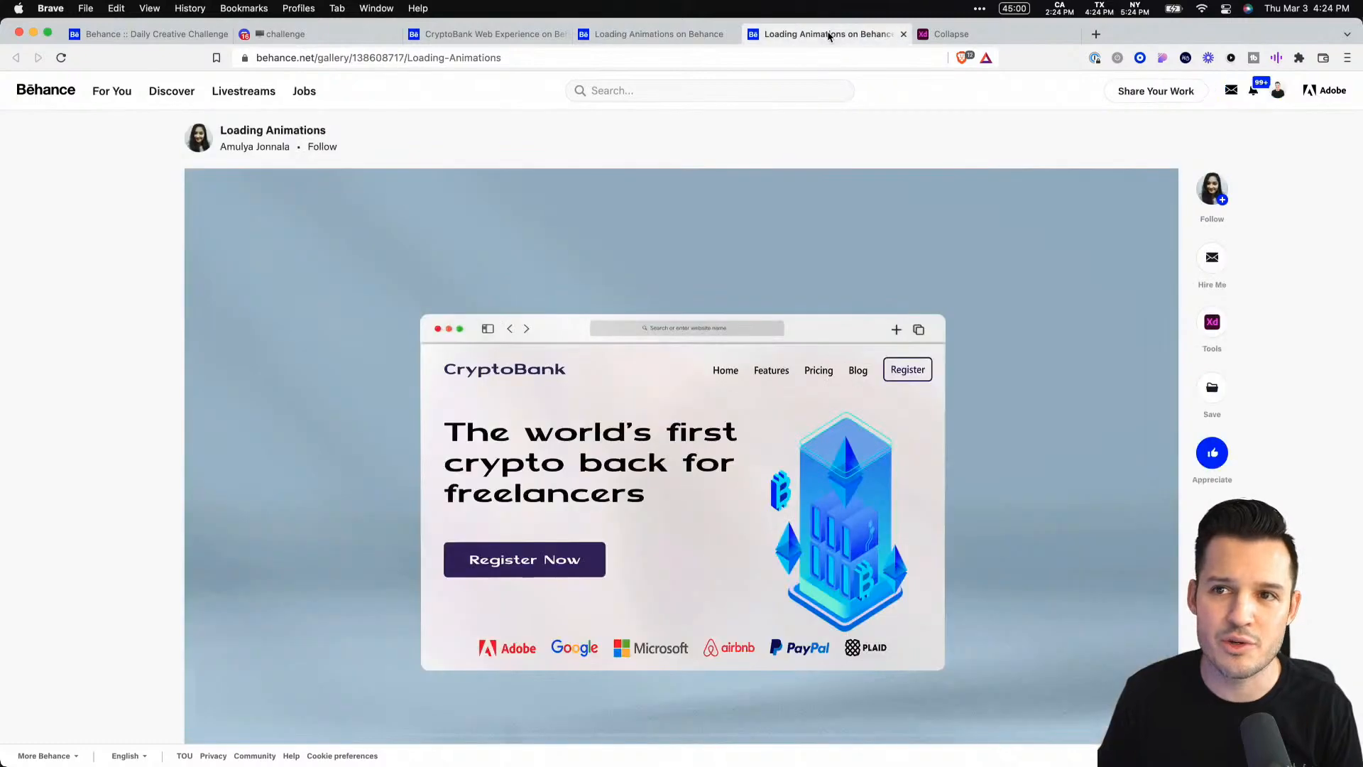
scroll(931, 406, "down", 10)
scroll(934, 408, "up", 4)
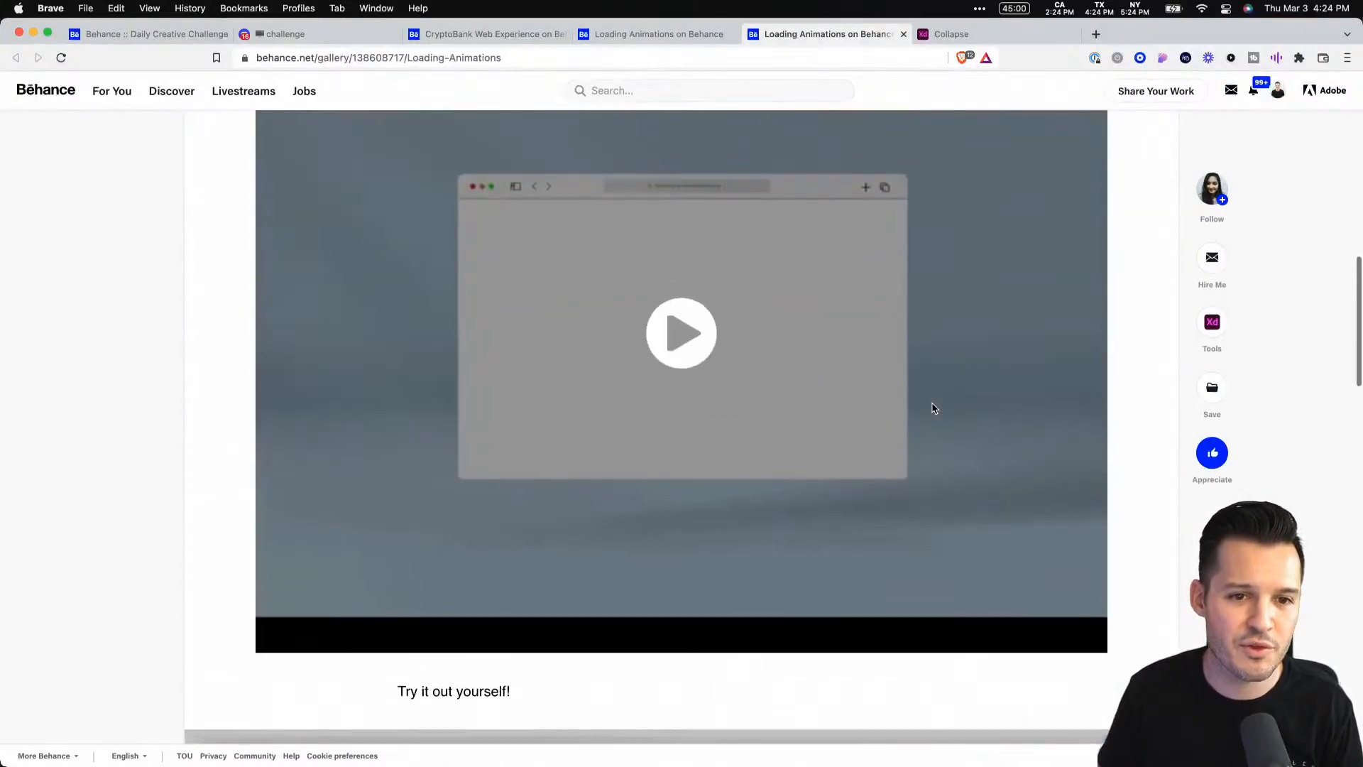
left_click(681, 380)
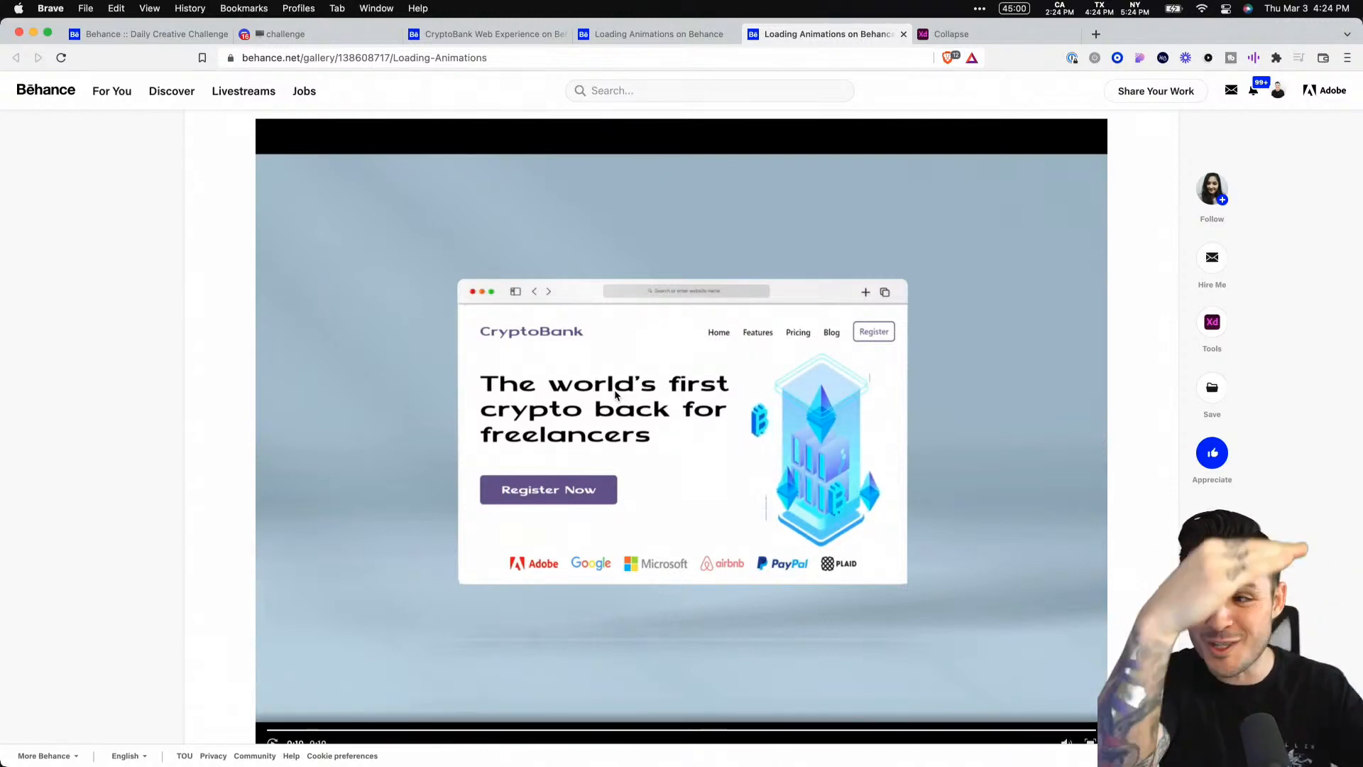
scroll(321, 732, "down", 1)
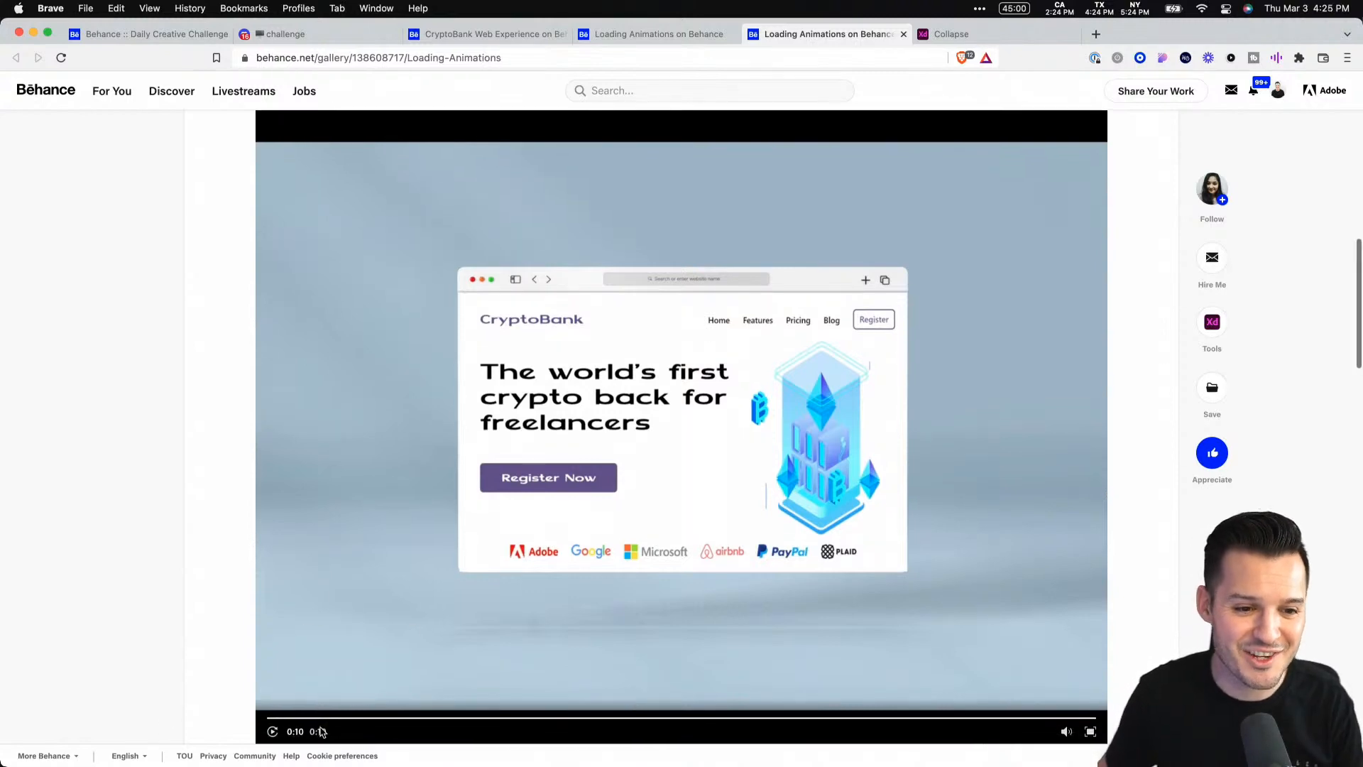
left_click(272, 731)
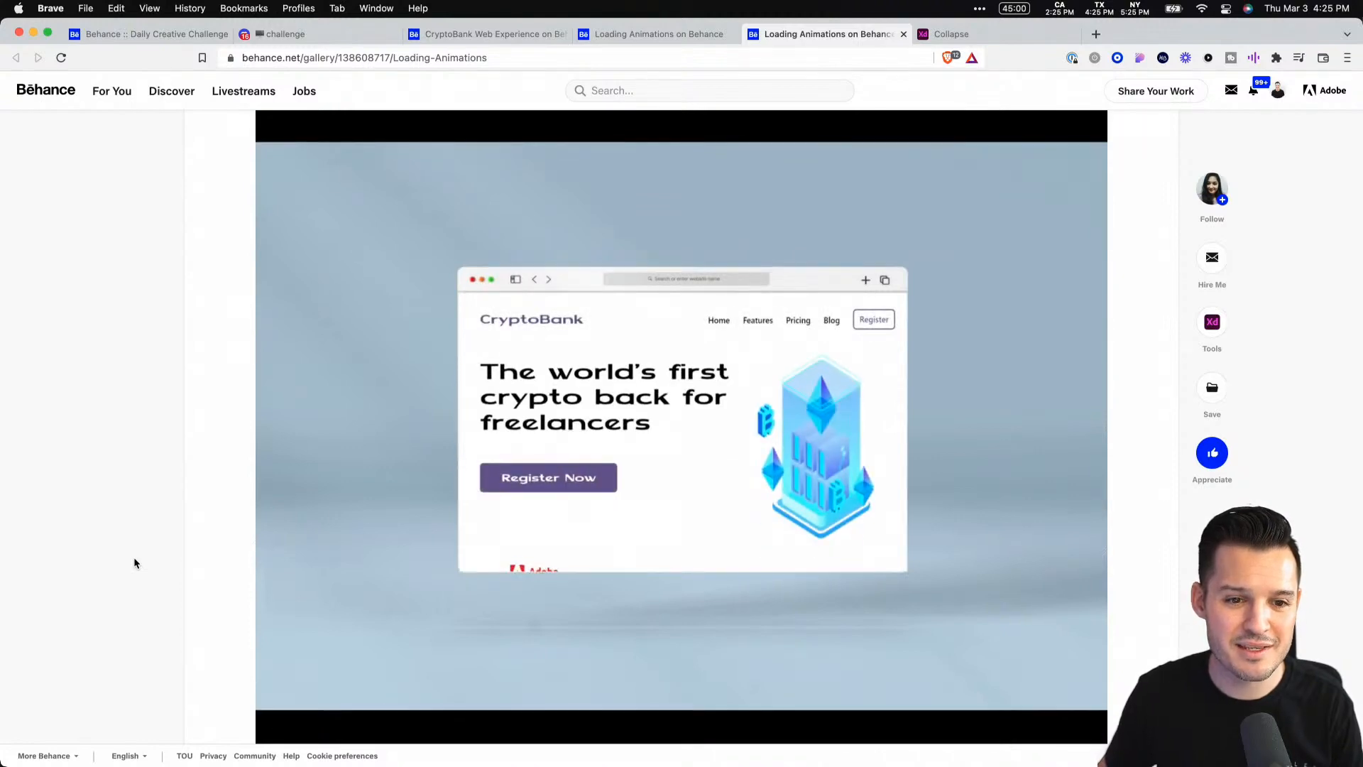
left_click(399, 476)
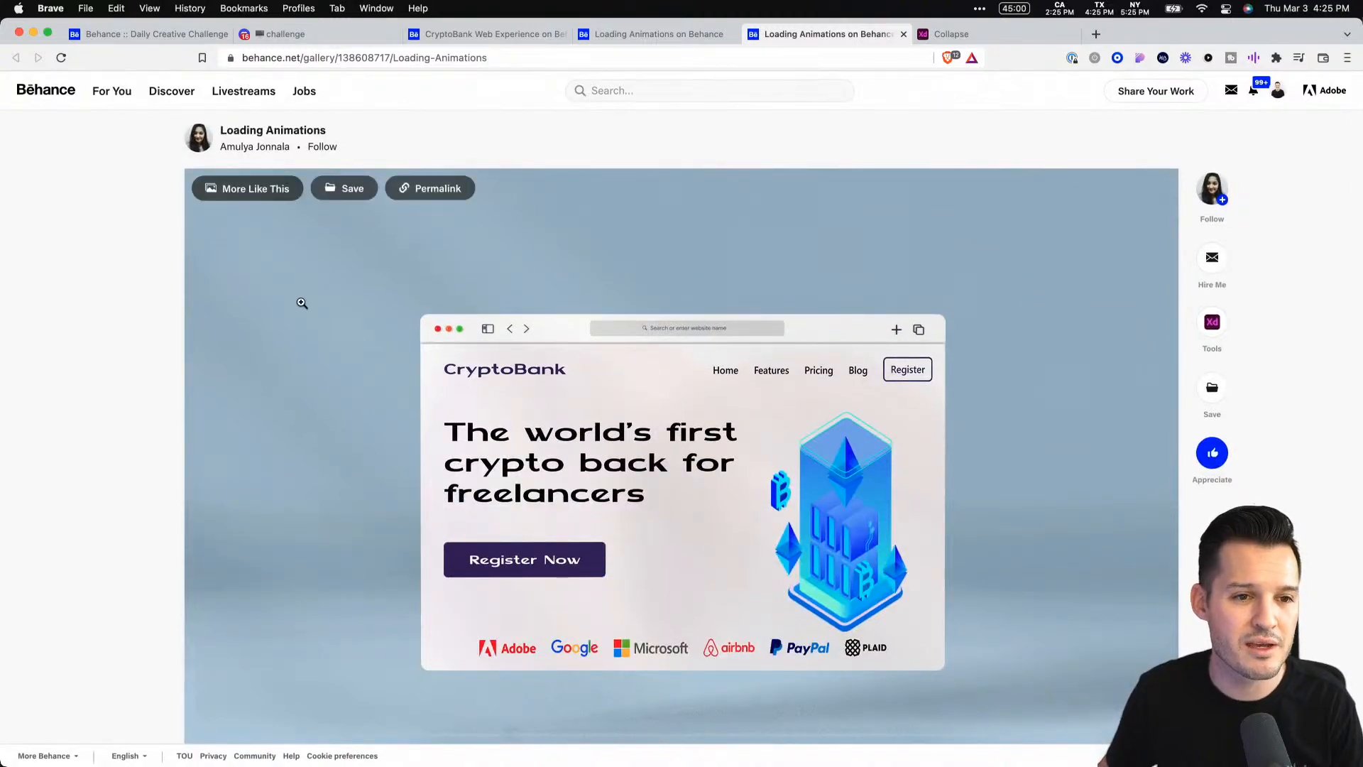
scroll(302, 303, "down", 5)
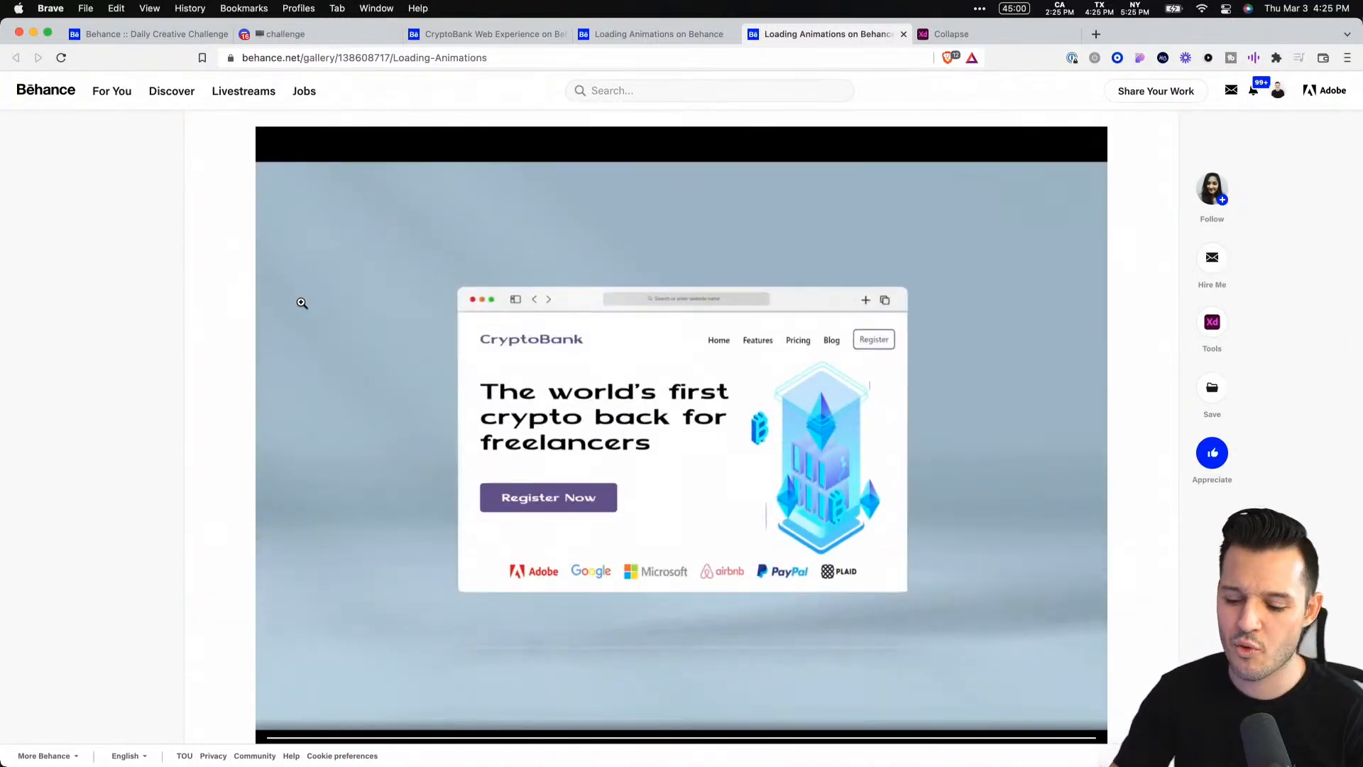